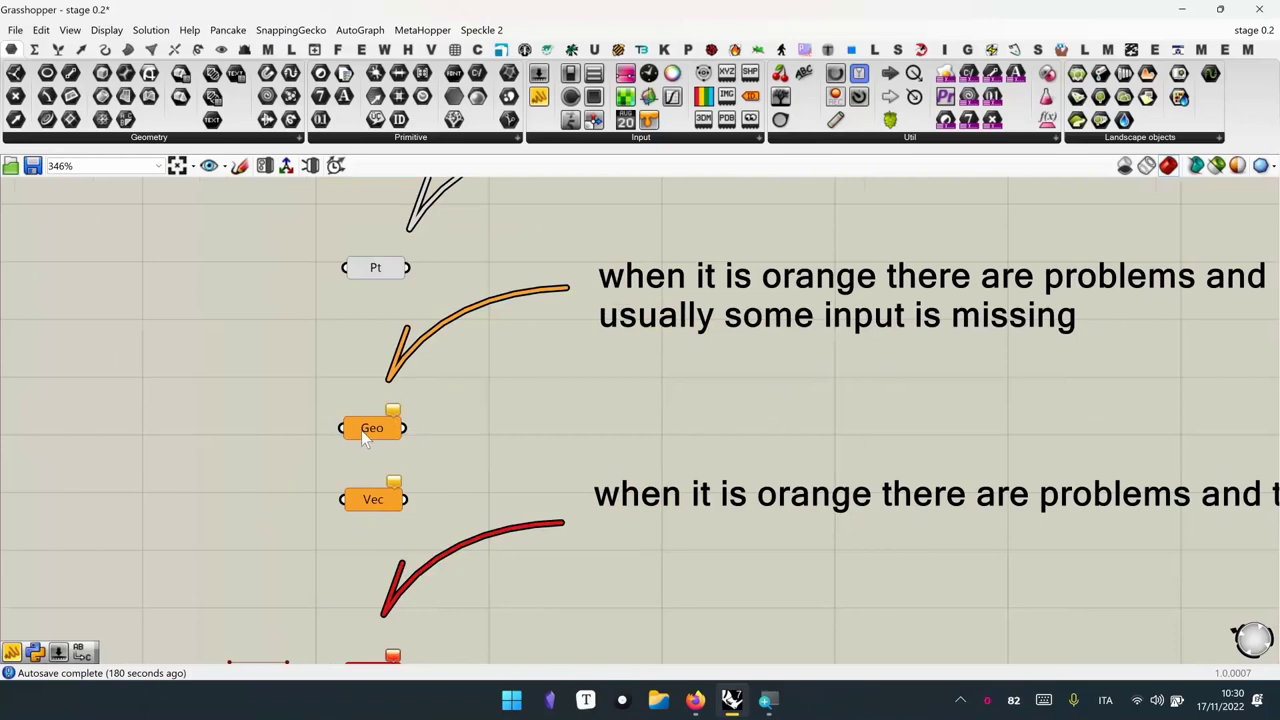
# Move the 0,0,0 panel up and farther away from the red Circle parameter
pyautogui.moveTo(359, 441)
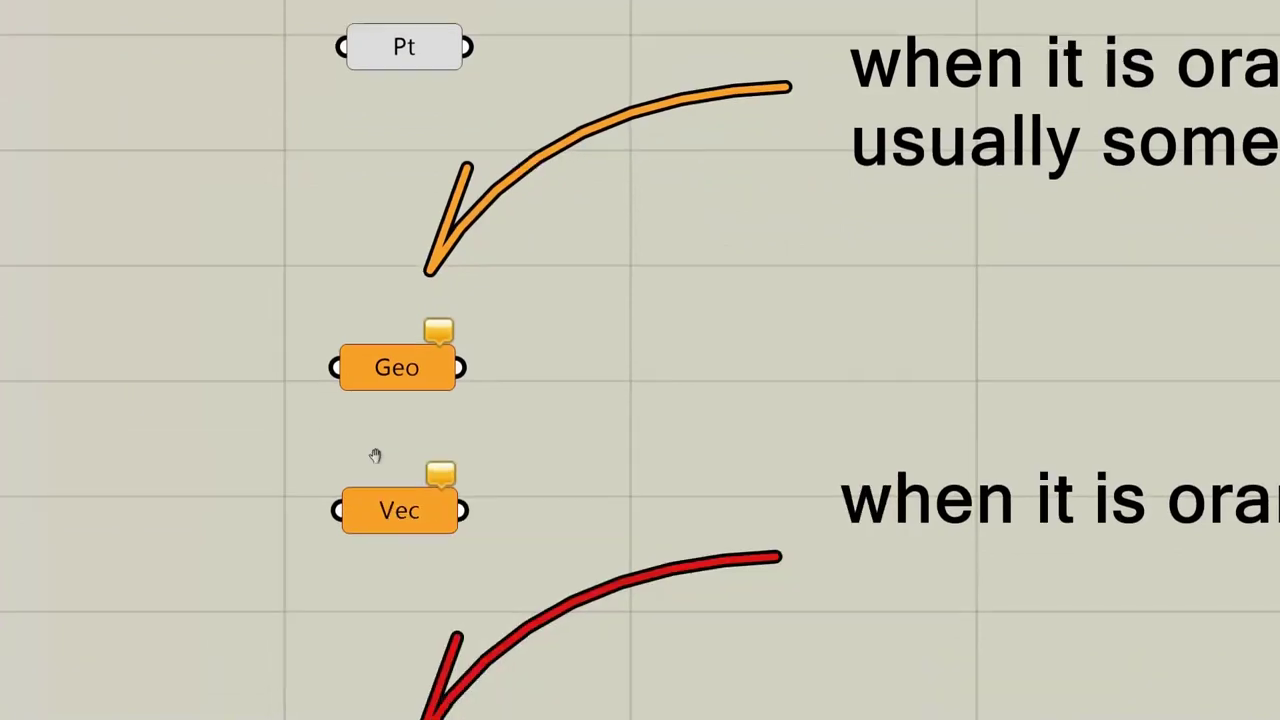
pyautogui.moveTo(379, 379)
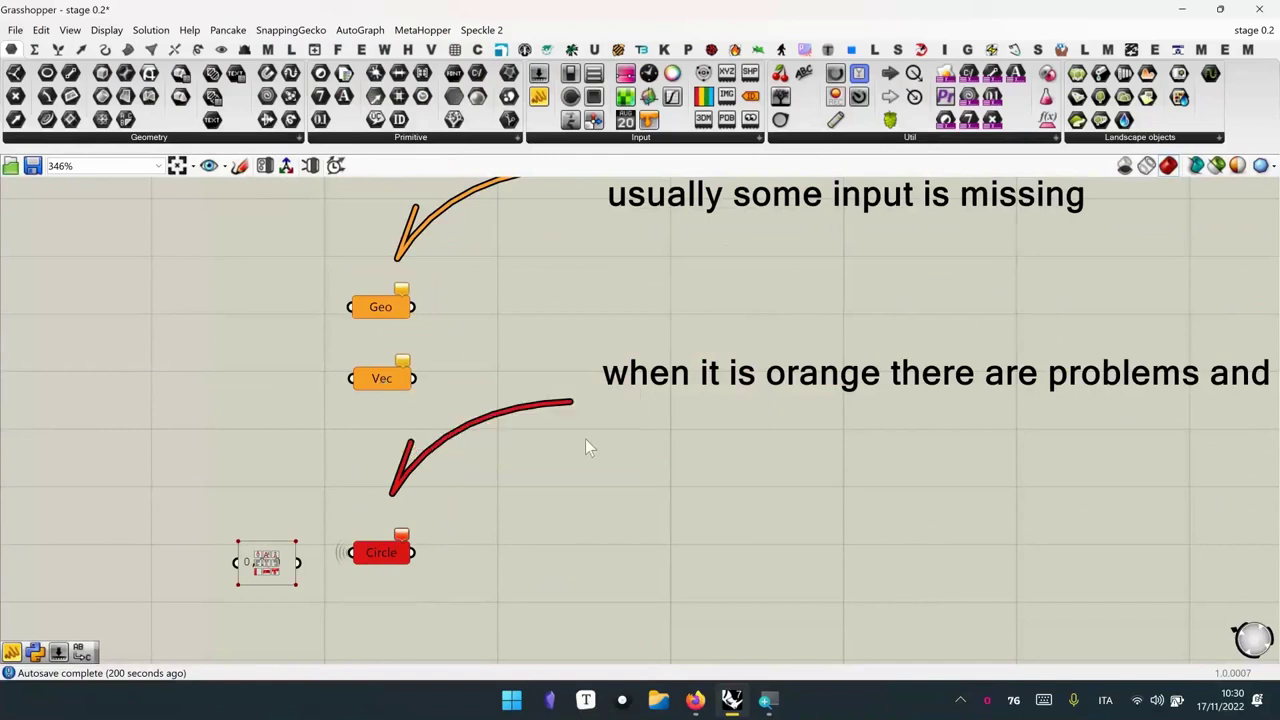
pyautogui.moveTo(582, 437); pyautogui.dragTo(572, 476, button='right')
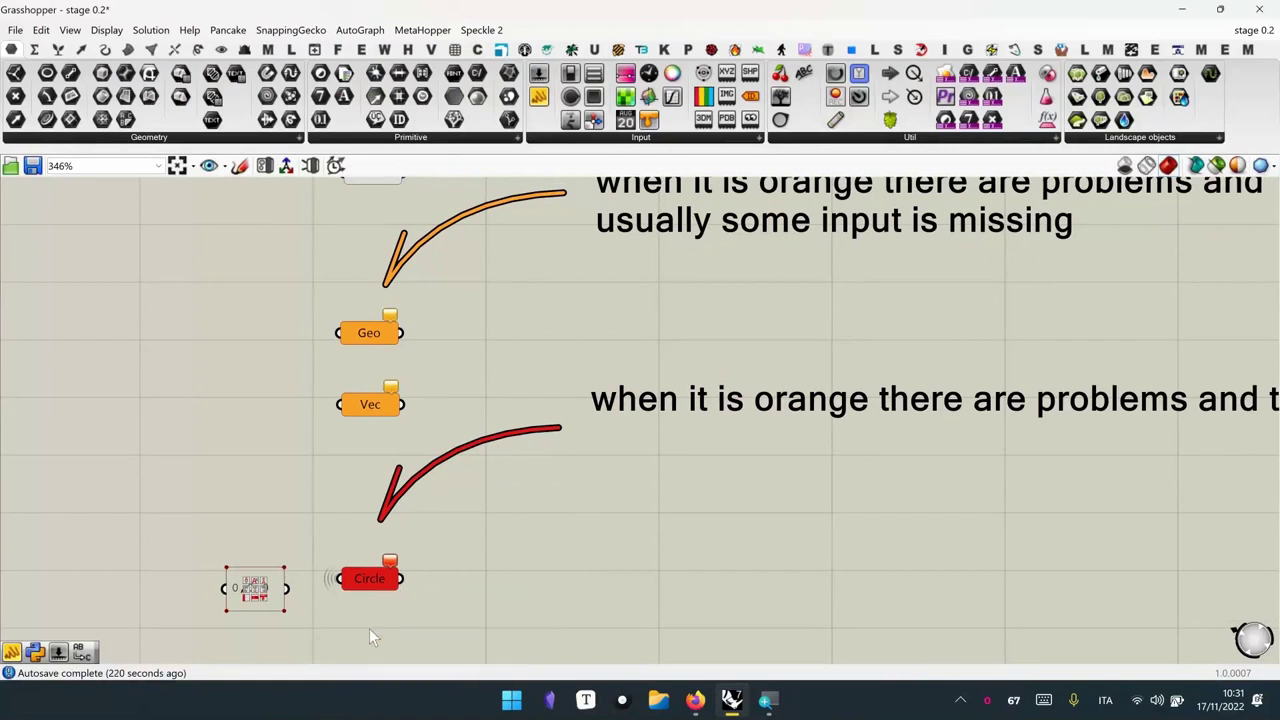
pyautogui.scroll(3, 369, 626)
pyautogui.scroll(3, 308, 600)
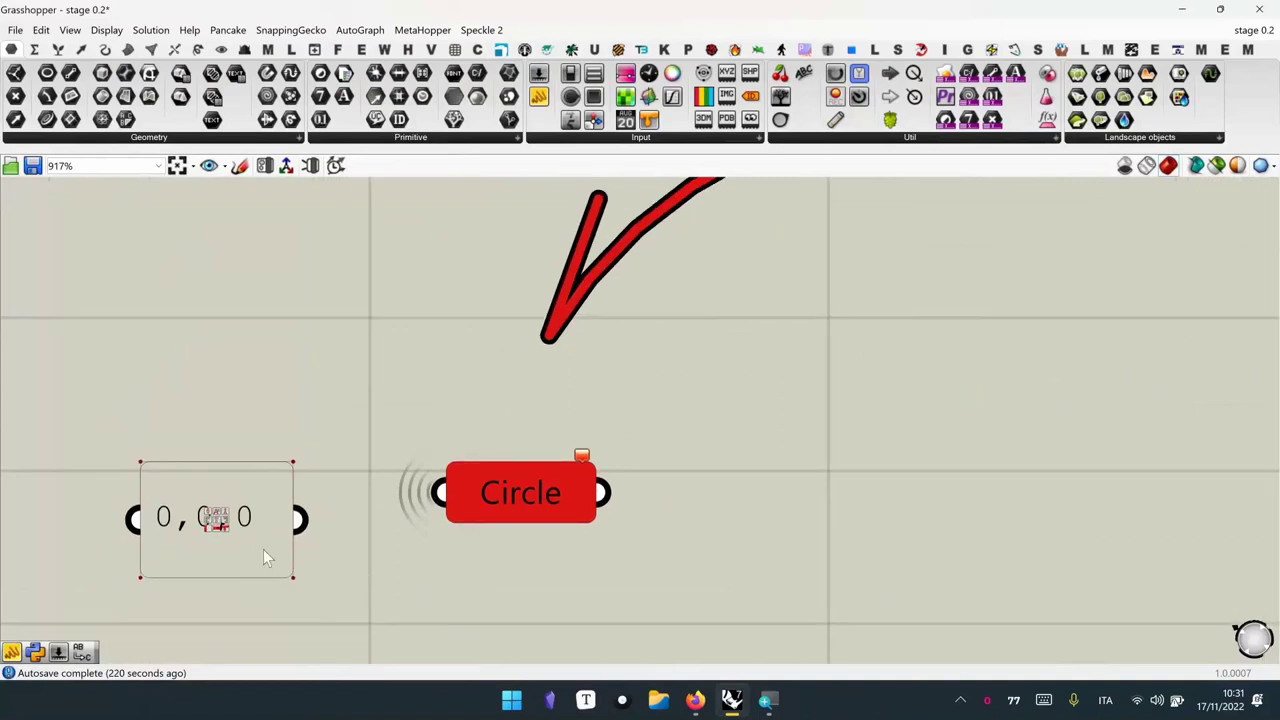
pyautogui.click(252, 550)
pyautogui.moveTo(212, 527); pyautogui.dragTo(135, 470)
# Inspect the 0,0,0 panel up close, along with its wire to the red Circle parameter
pyautogui.scroll(5, 135, 472)
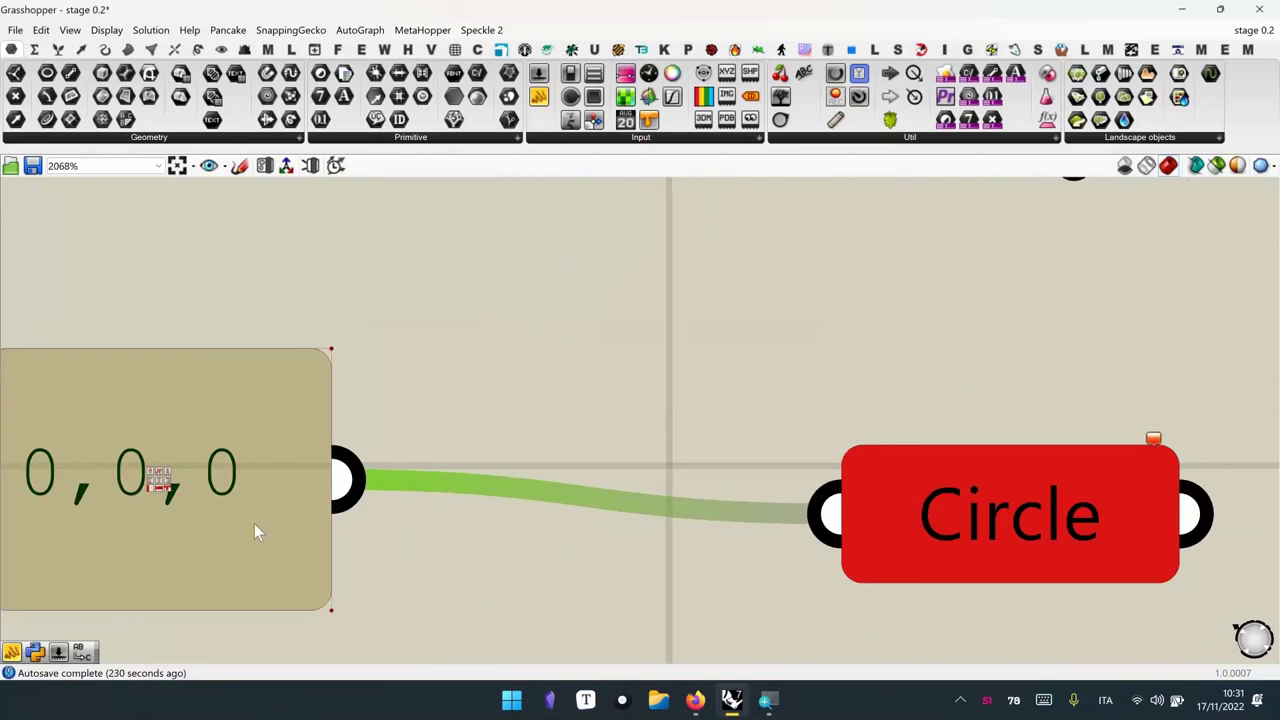
pyautogui.scroll(-6, 280, 509)
pyautogui.scroll(8, 260, 512)
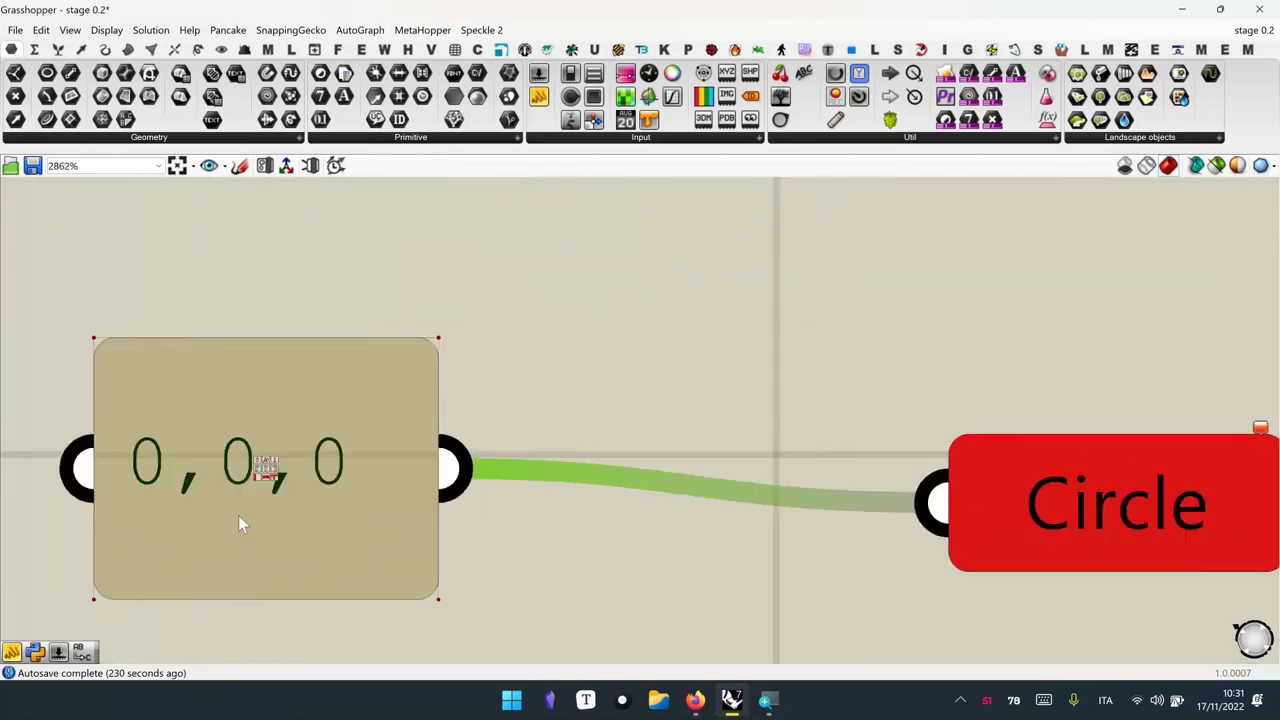
pyautogui.scroll(3, 238, 515)
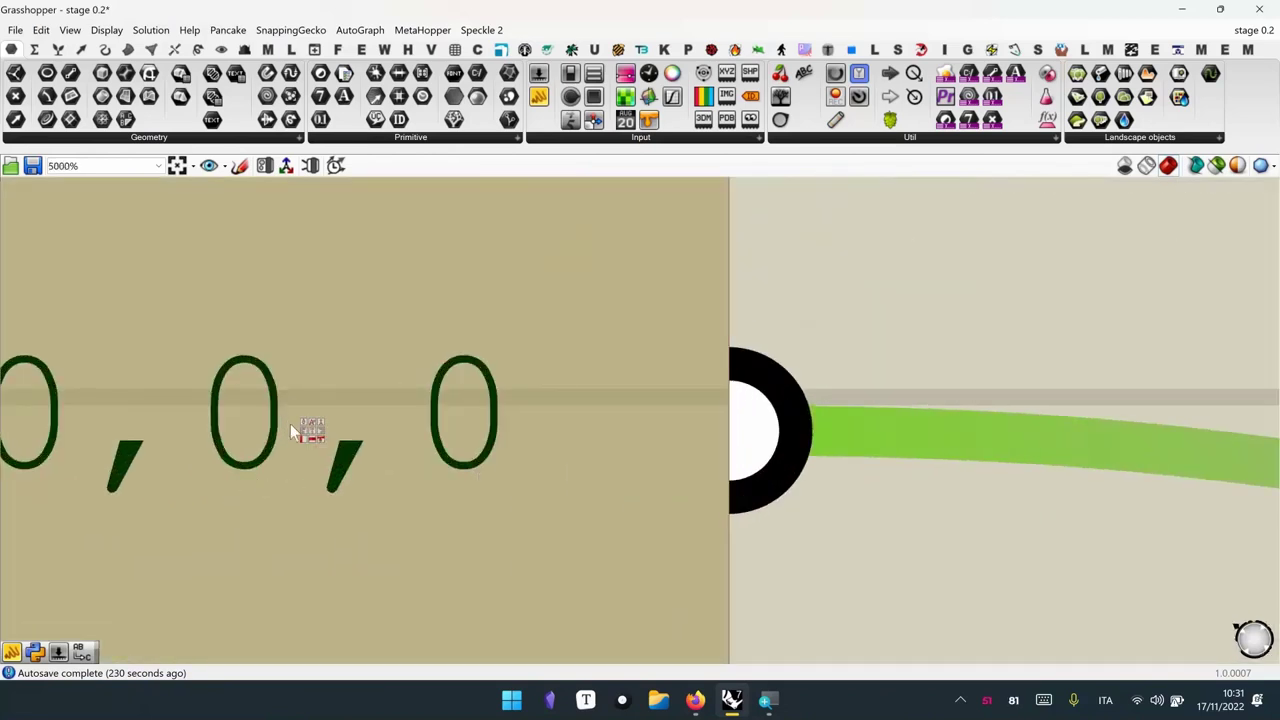
pyautogui.scroll(-7, 288, 421)
pyautogui.scroll(-3, 345, 395)
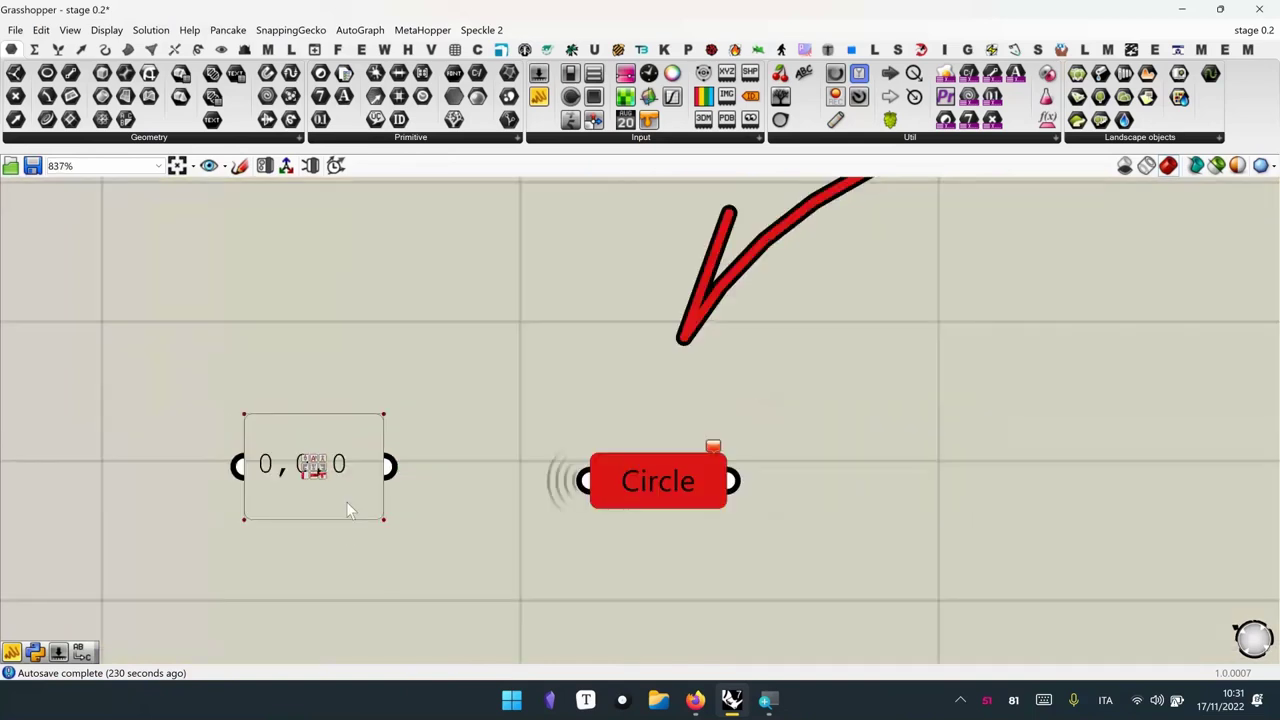
pyautogui.click(349, 488)
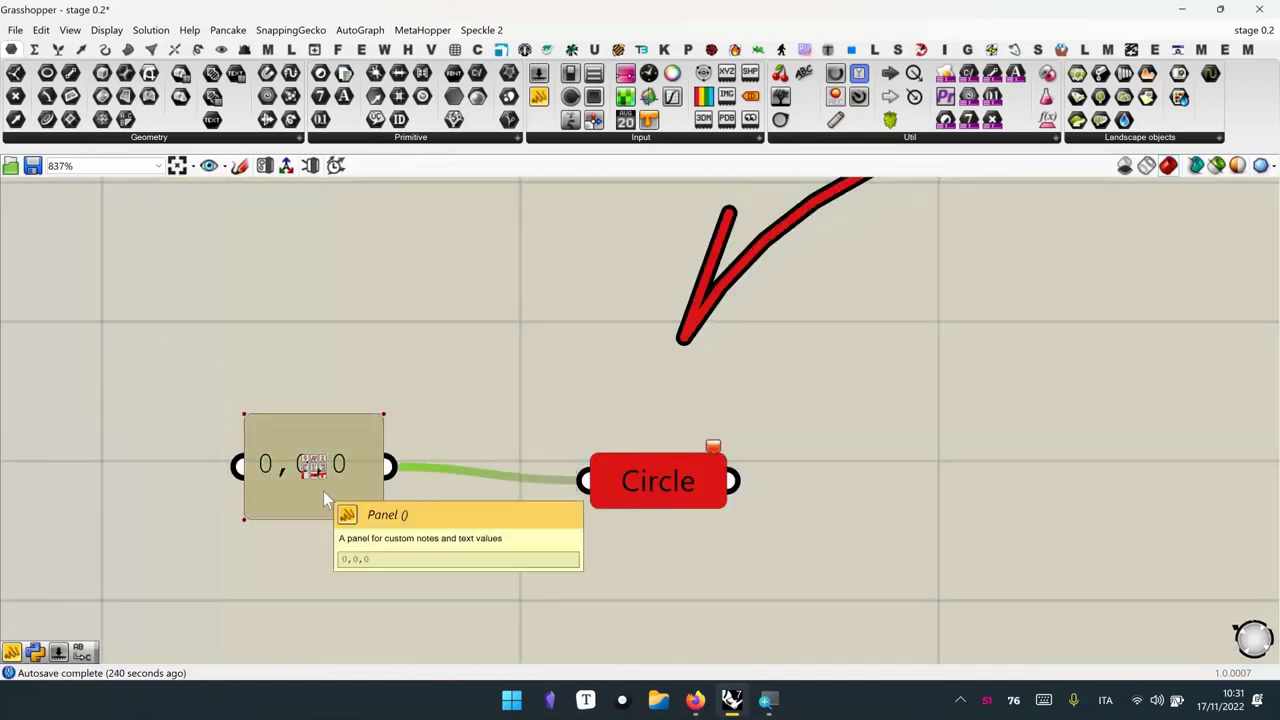
# Reselect the 0,0,0 panel and shift it further up and left on the canvas
pyautogui.click(350, 336)
pyautogui.click(344, 450)
pyautogui.moveTo(302, 407); pyautogui.dragTo(184, 340)
# Place a blank Panel component above the 0,0,0 panel, and delete it
pyautogui.doubleClick(241, 267)
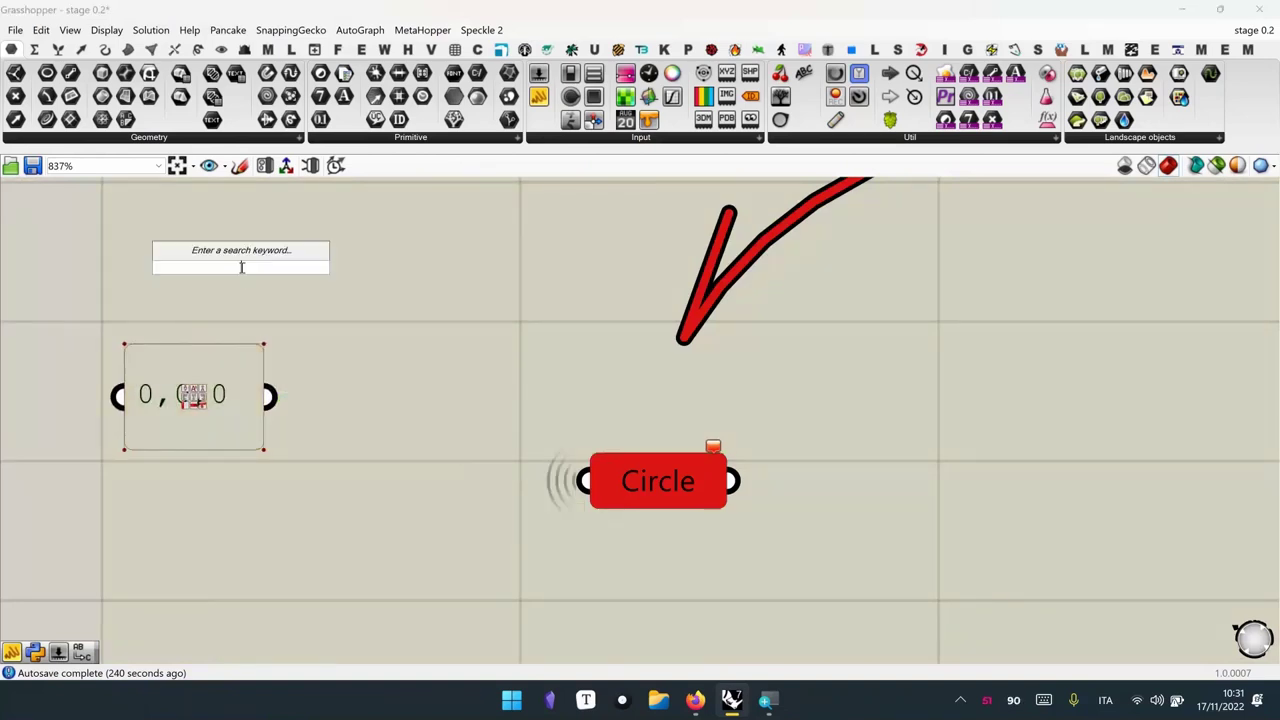
pyautogui.moveTo(538, 96); pyautogui.dragTo(412, 200)
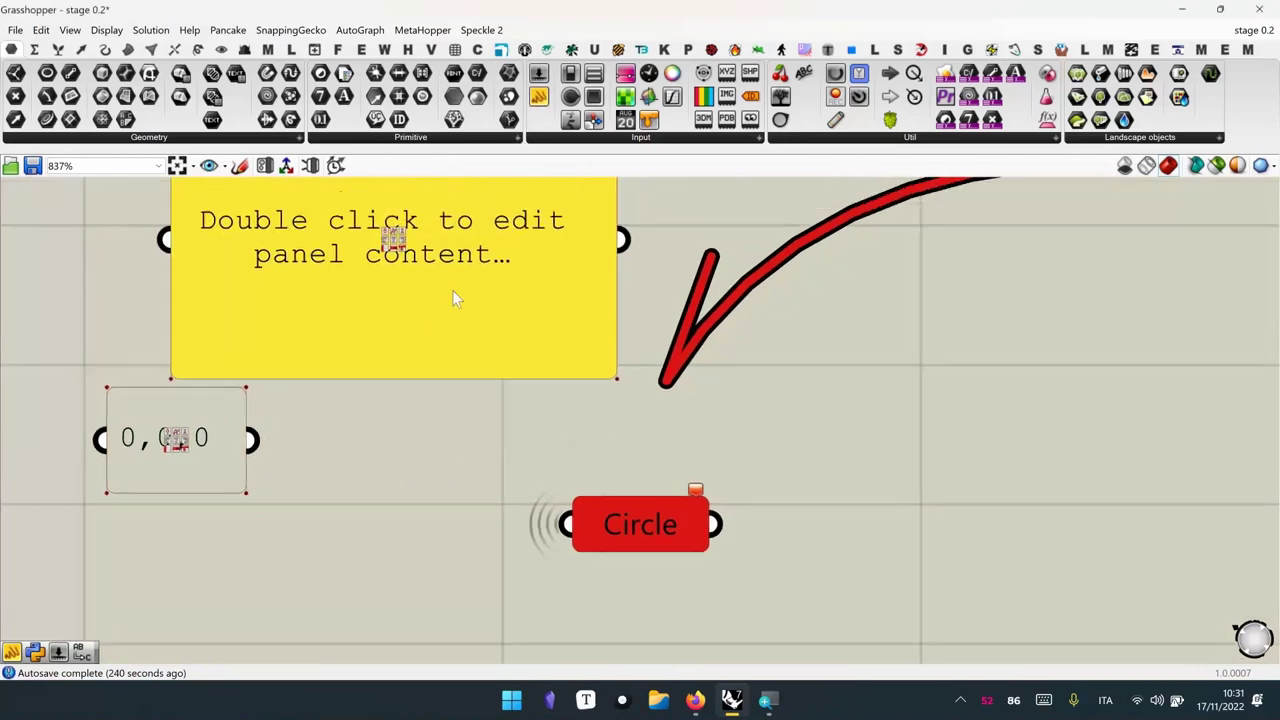
pyautogui.click(452, 296)
pyautogui.press('Delete')
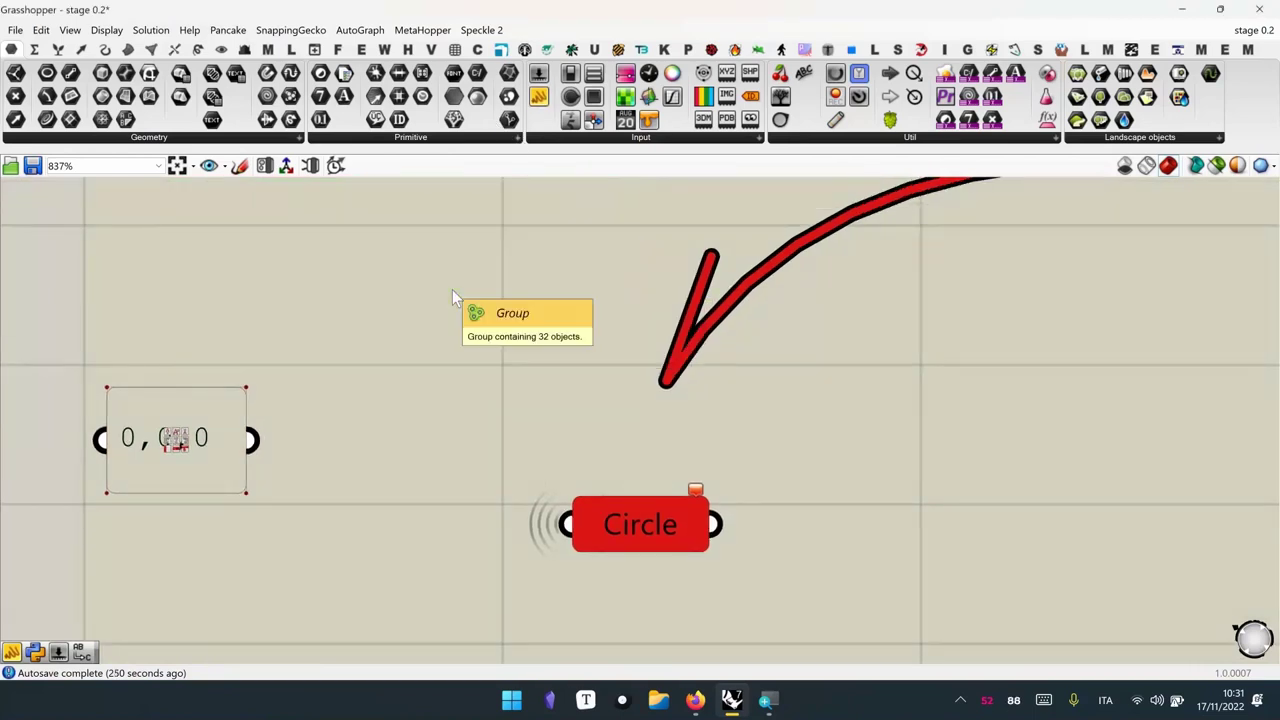
# Move the 0,0,0 panel level with the red Circle parameter, and select each in turn to show their hidden wire
pyautogui.moveTo(200, 478); pyautogui.dragTo(292, 545)
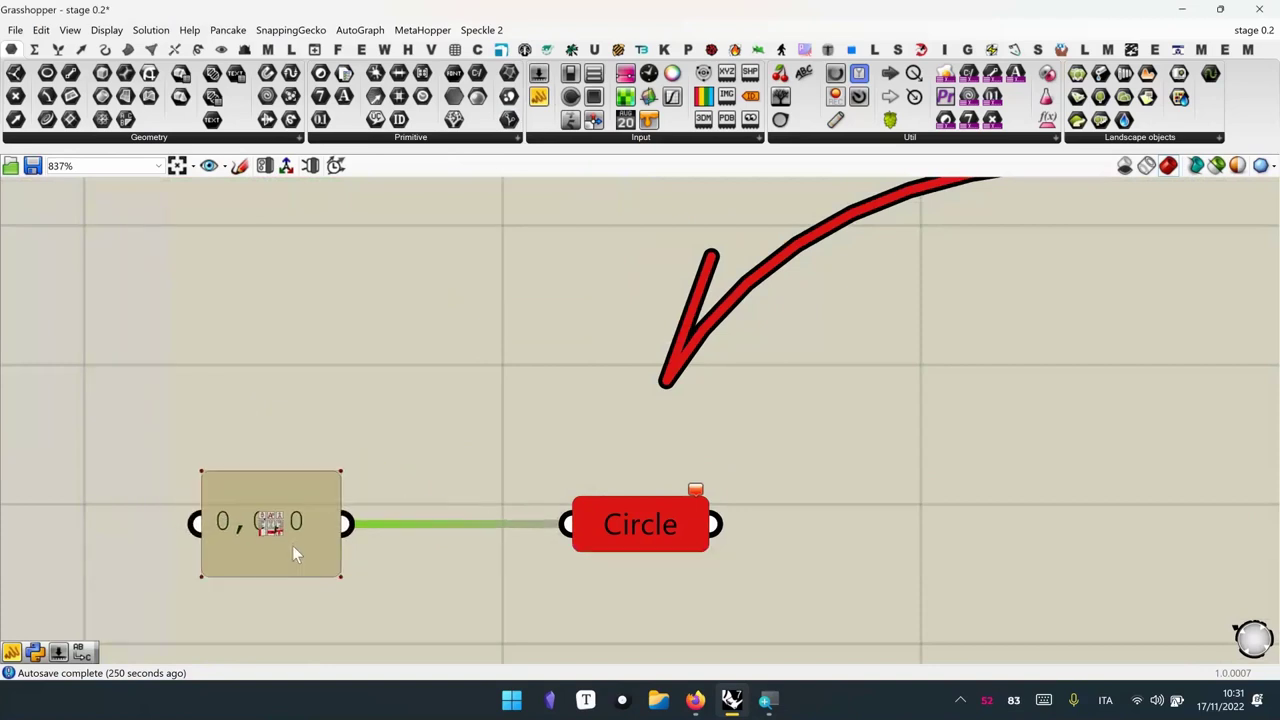
pyautogui.click(628, 548)
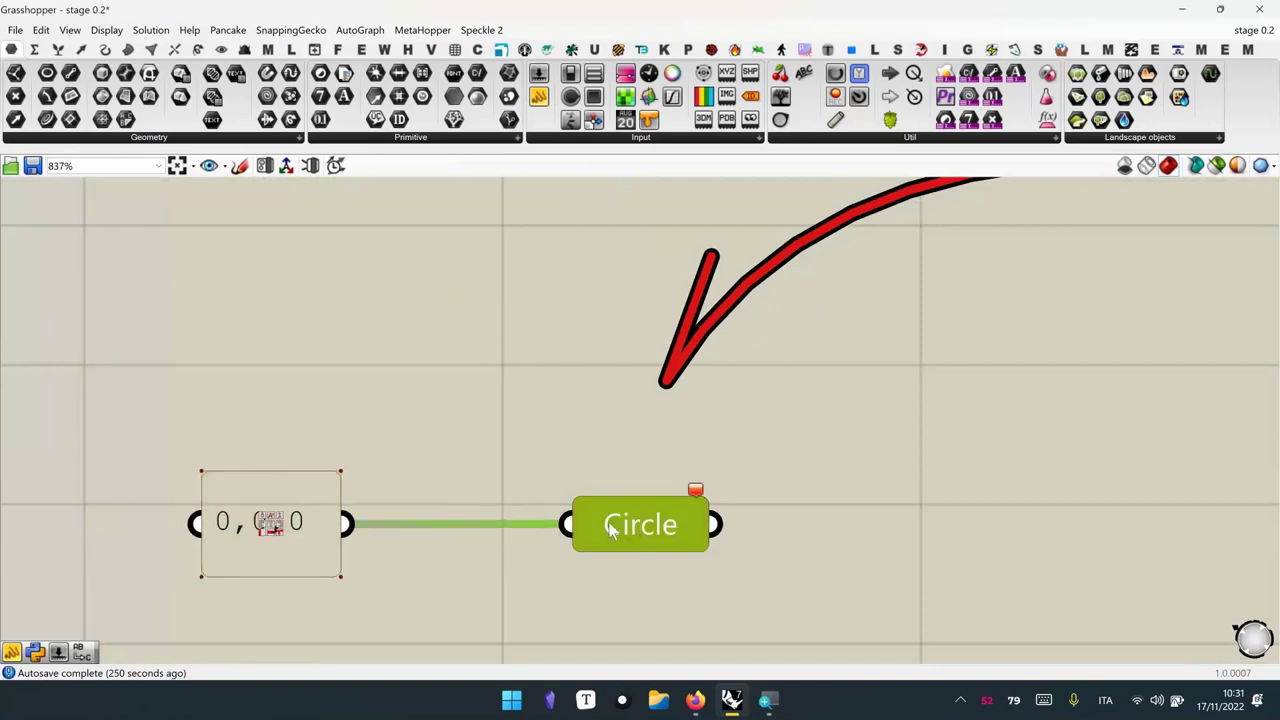
pyautogui.click(328, 551)
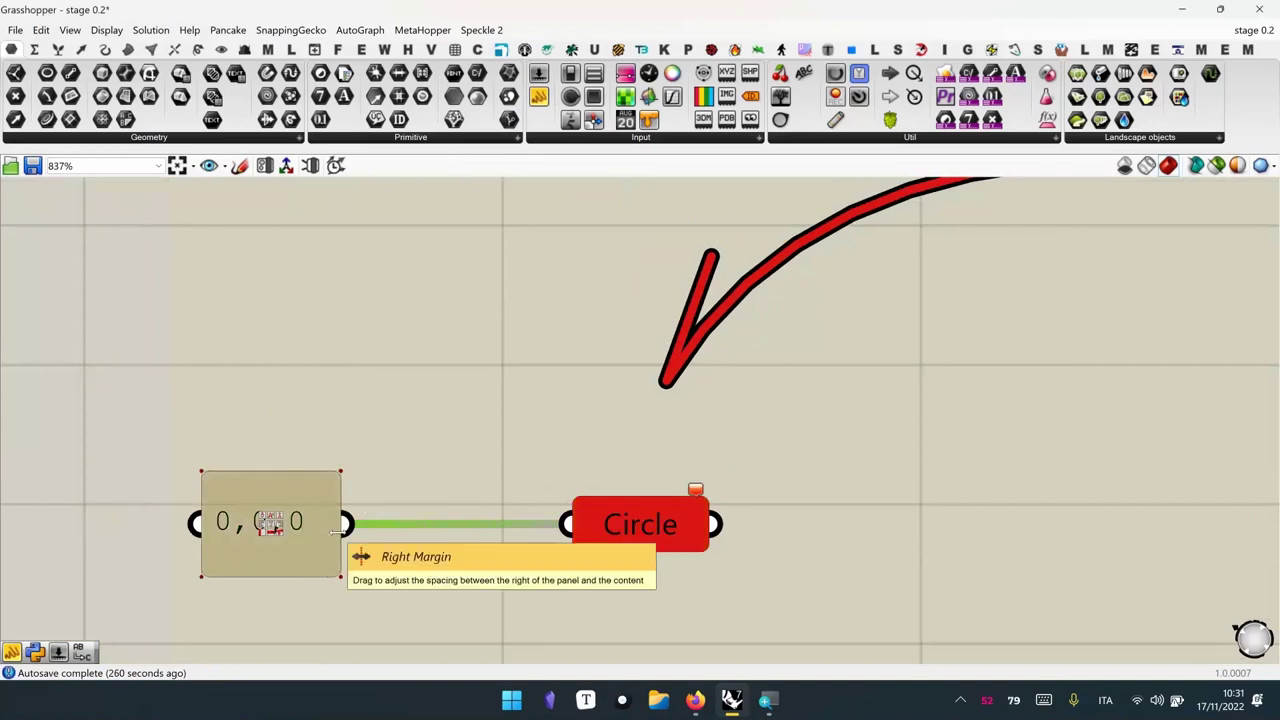
pyautogui.click(620, 532)
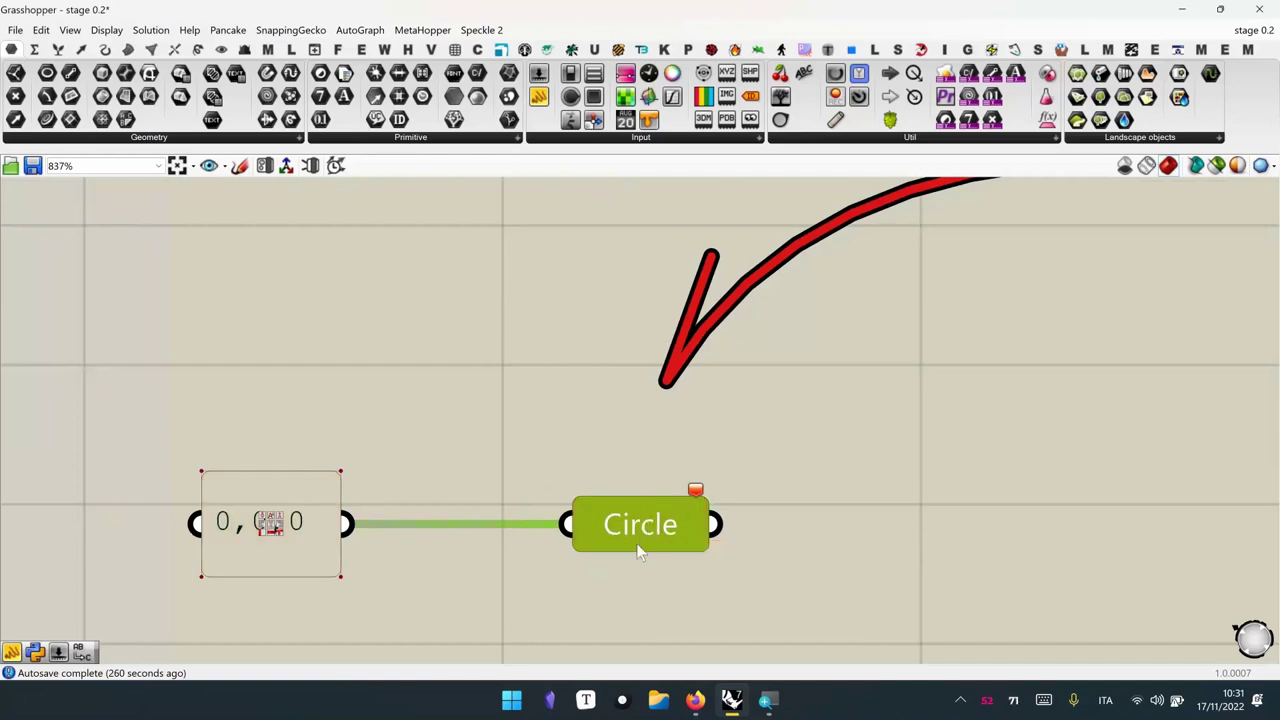
pyautogui.click(298, 553)
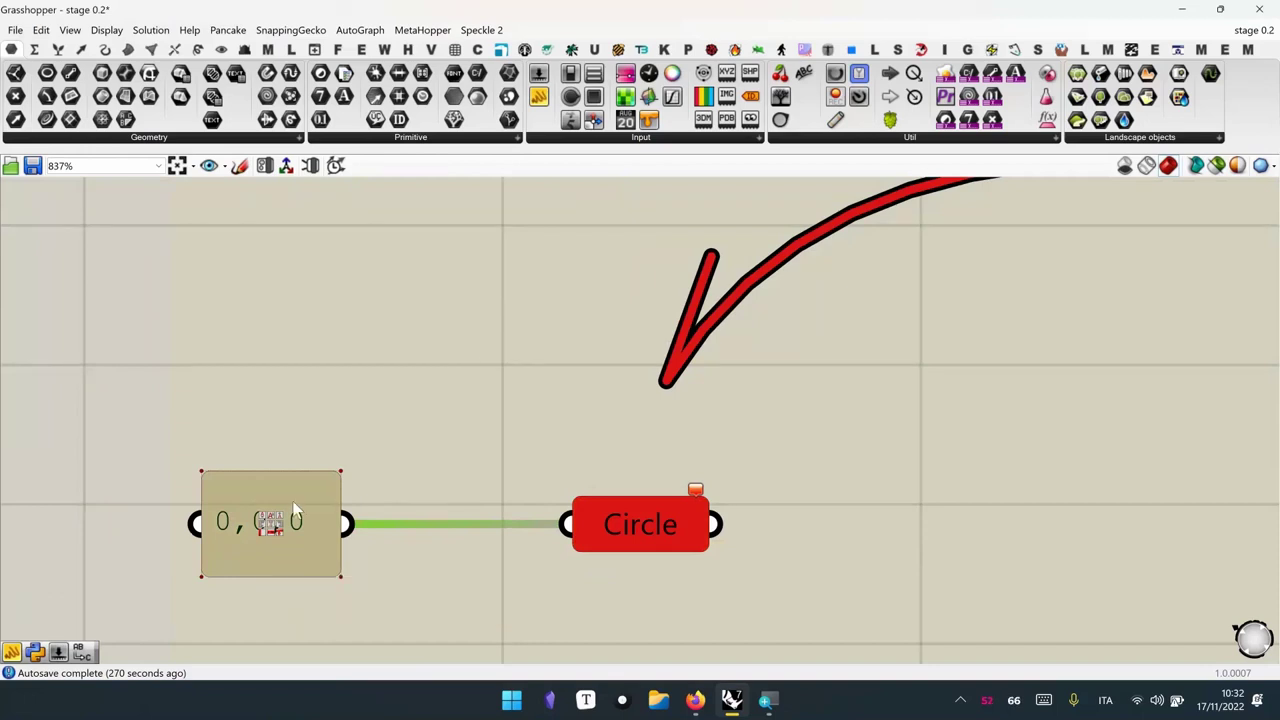
# Create a second text panel containing 0,0,0 to the left of the panel feeding Circle
pyautogui.scroll(-2, 405, 391)
pyautogui.scroll(-2, 350, 395)
pyautogui.scroll(1, 200, 440)
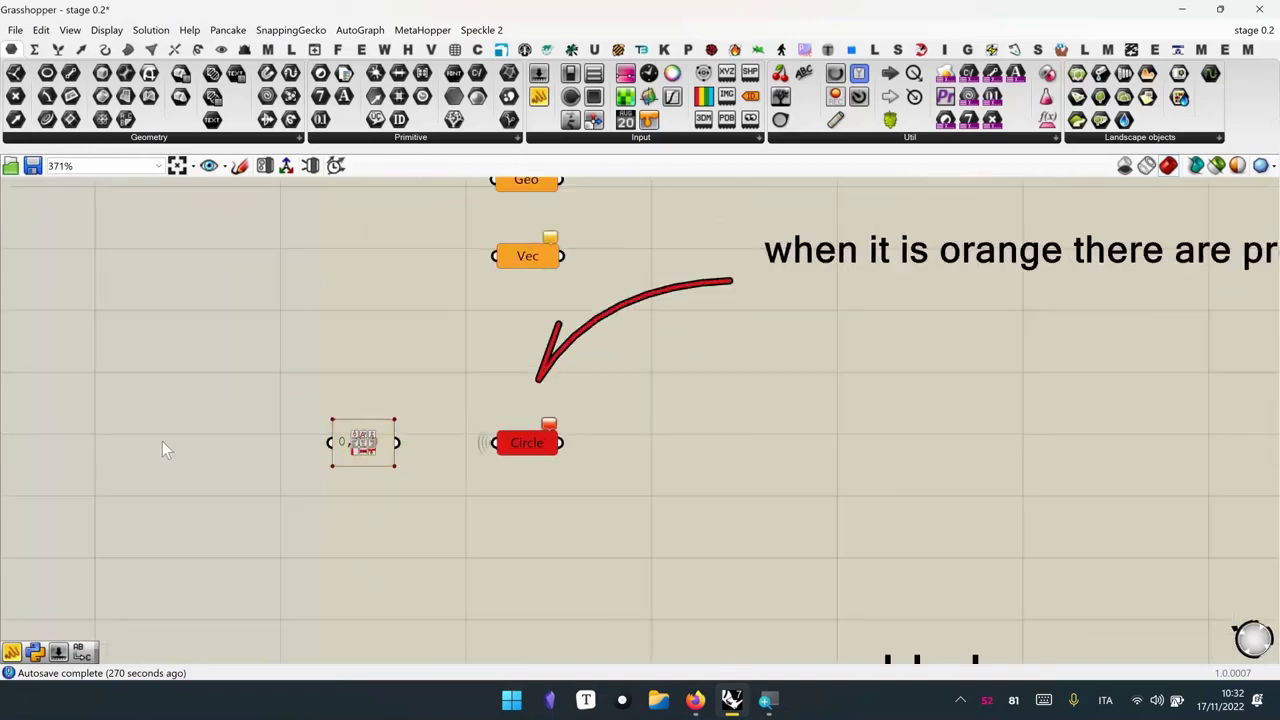
pyautogui.doubleClick(162, 441)
pyautogui.write('"0,1,2')
pyautogui.press('Return')
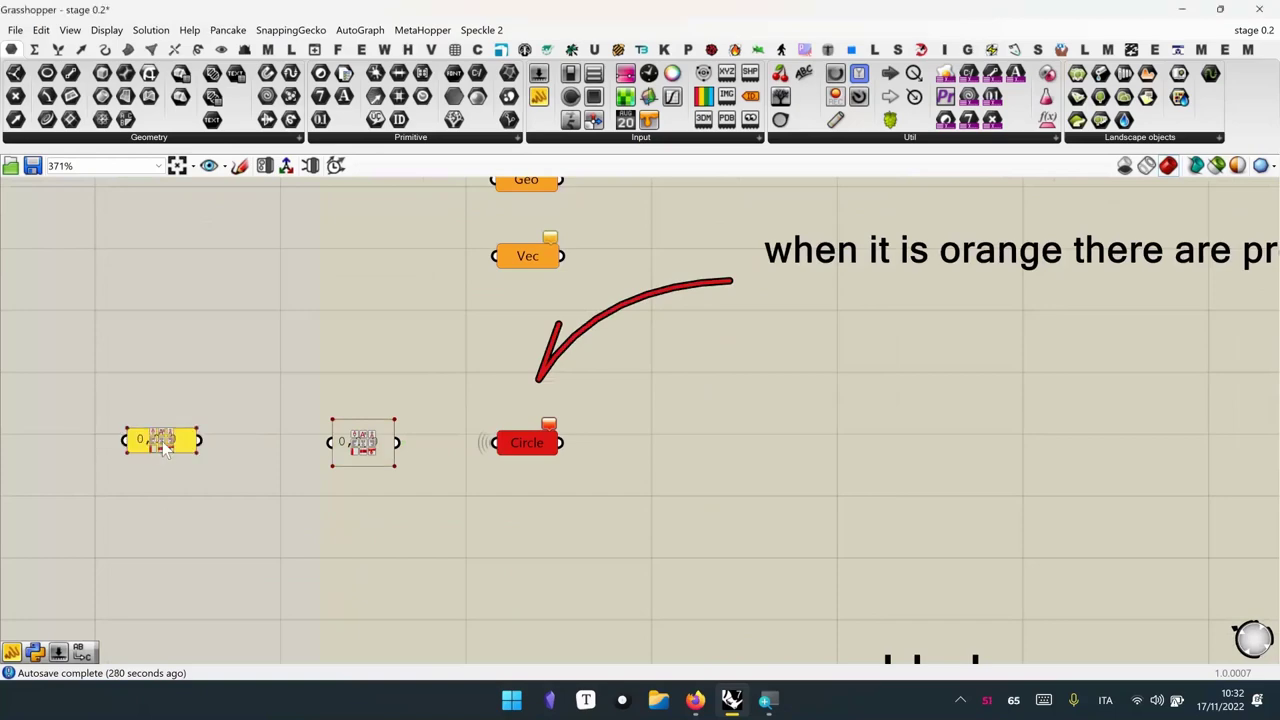
pyautogui.scroll(-4, 205, 458)
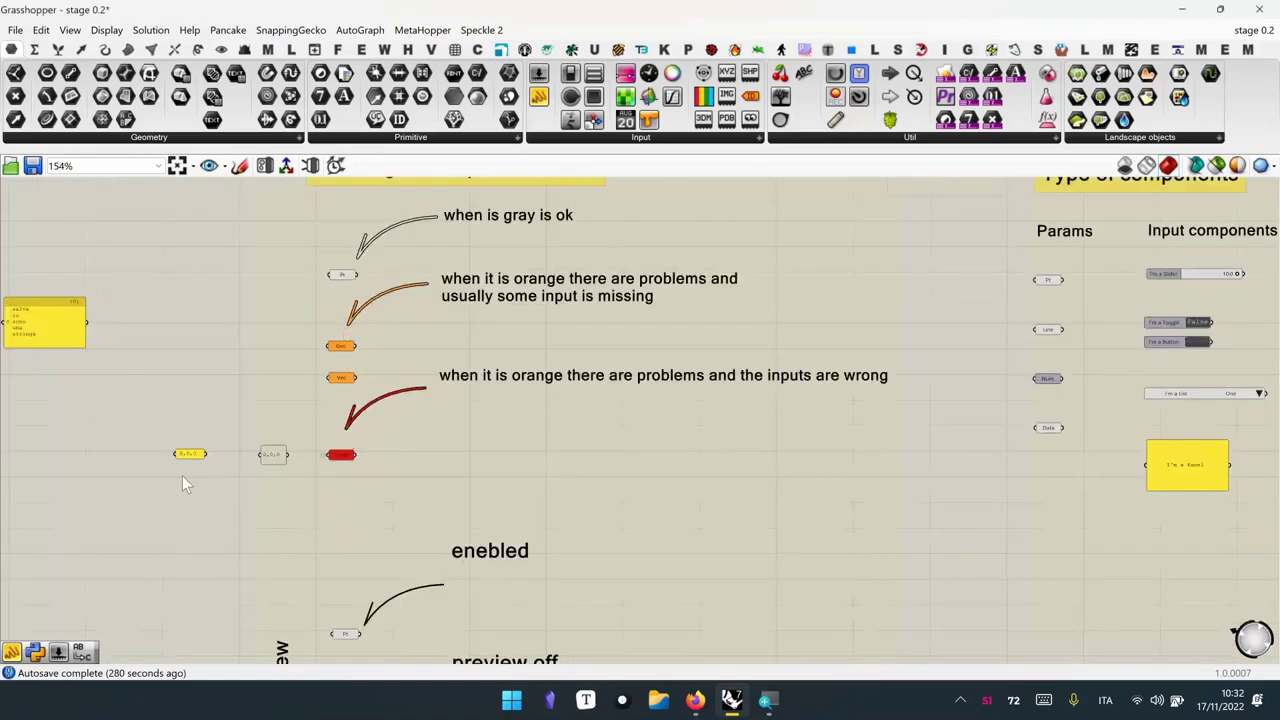
pyautogui.scroll(2, 182, 475)
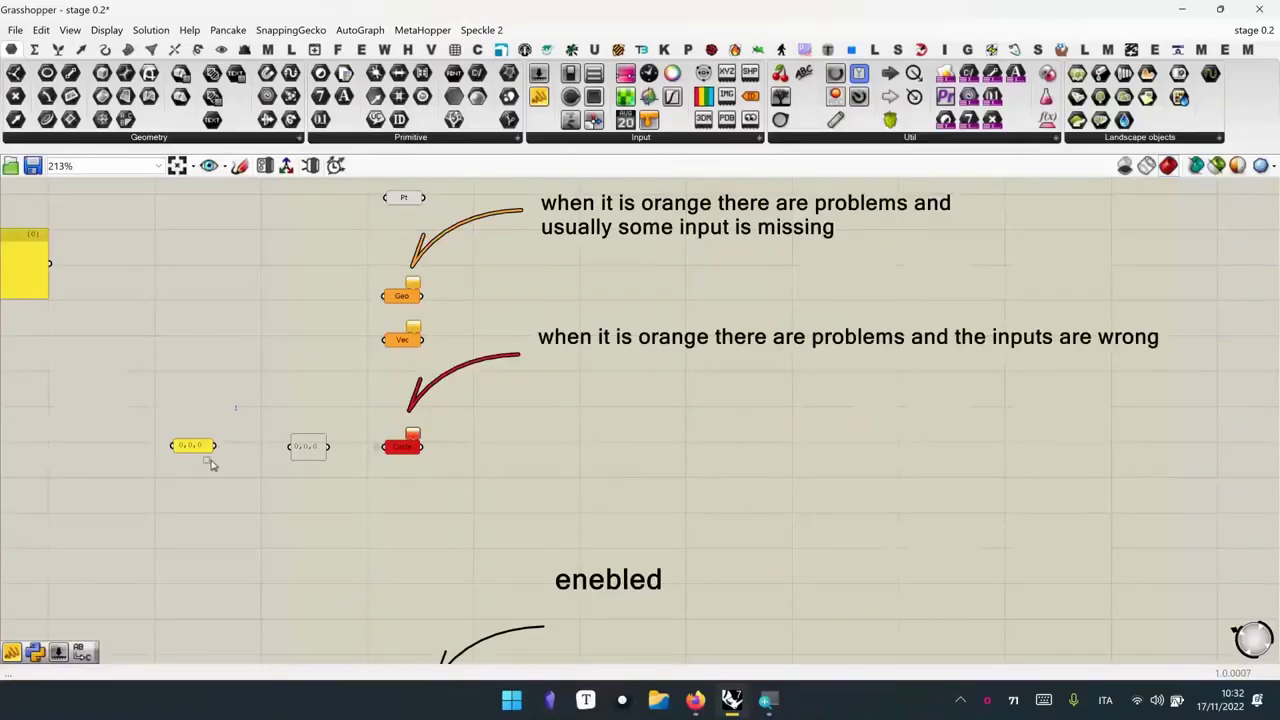
# Delete the yellow 0,0,0 panel, keeping the panel that feeds Circle
pyautogui.moveTo(318, 271); pyautogui.dragTo(175, 503)
pyautogui.press('Delete')
pyautogui.hotkey('ctrl', 'z')
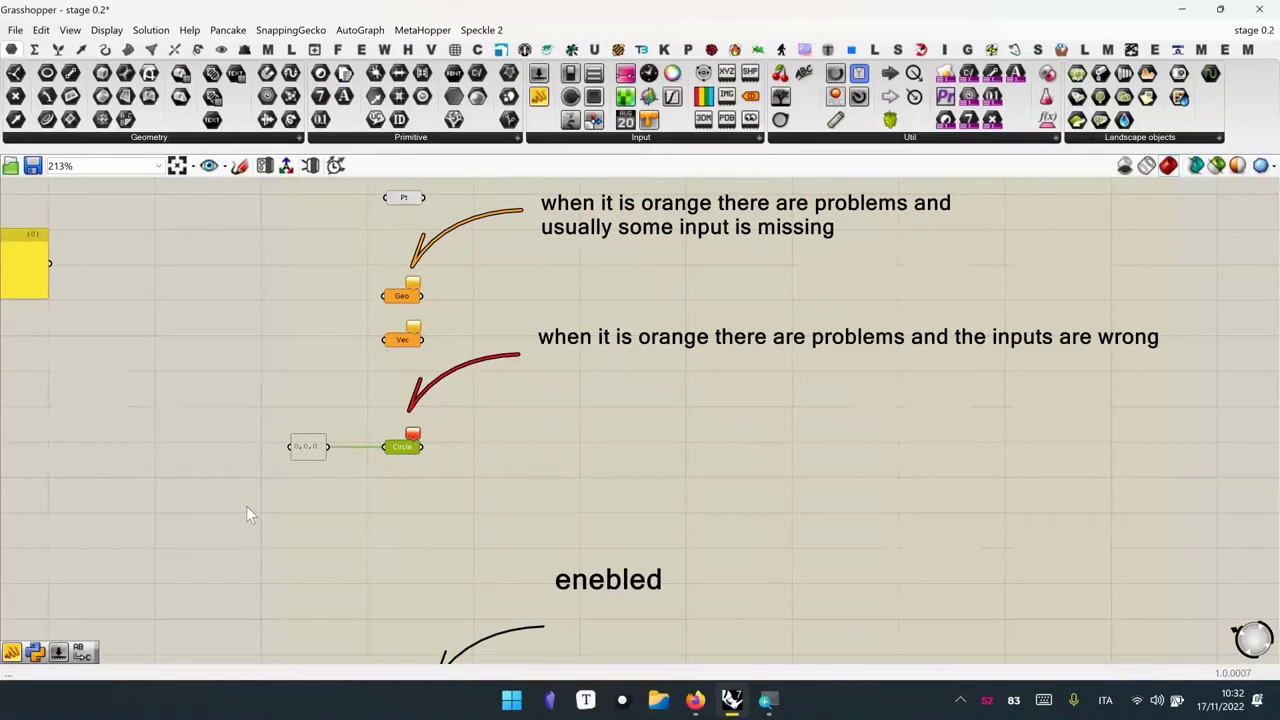
pyautogui.hotkey('ctrl', 'z')
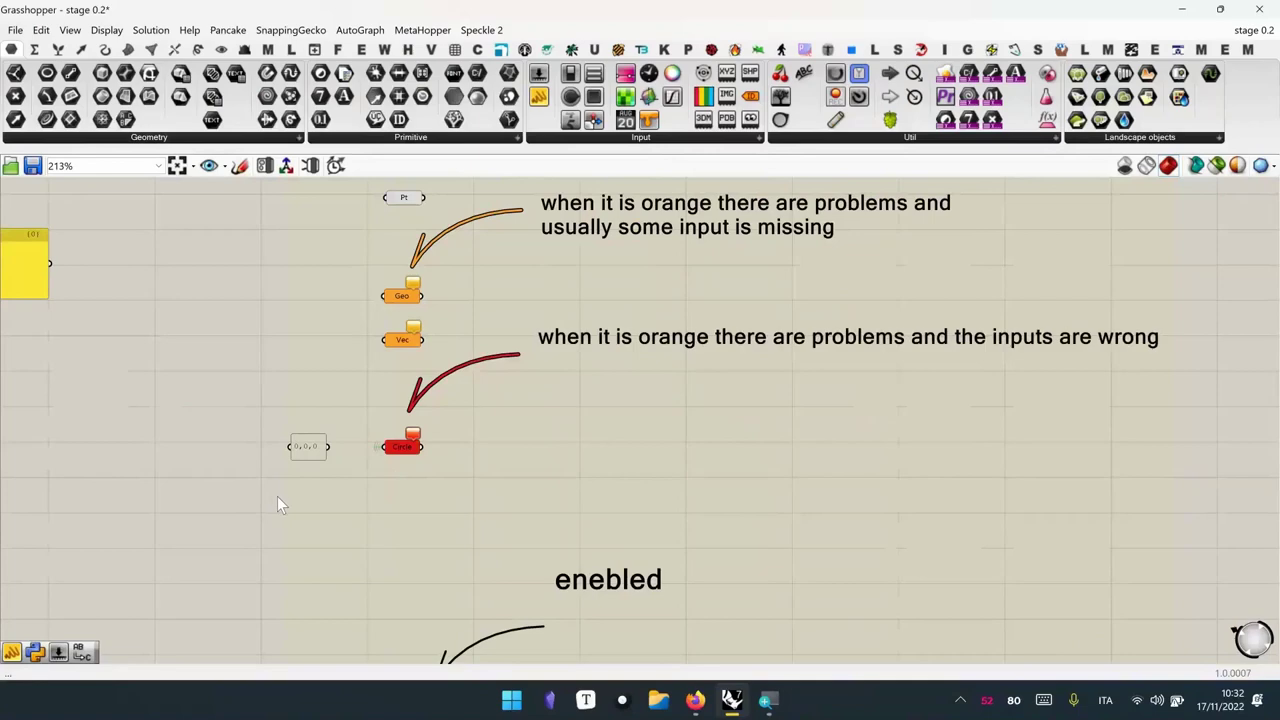
# Read the message balloons on the orange Geo and Vec parameters and check the red Circle parameter's balloon
pyautogui.scroll(5, 460, 295)
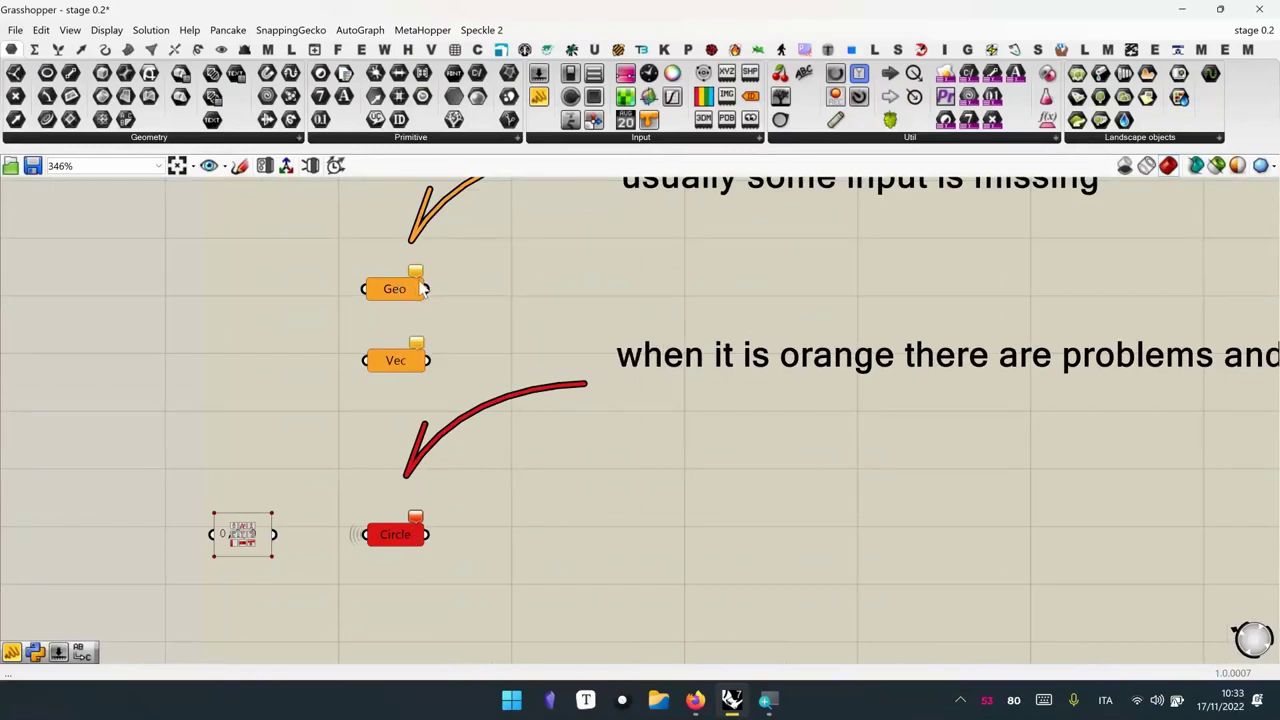
pyautogui.moveTo(424, 289)
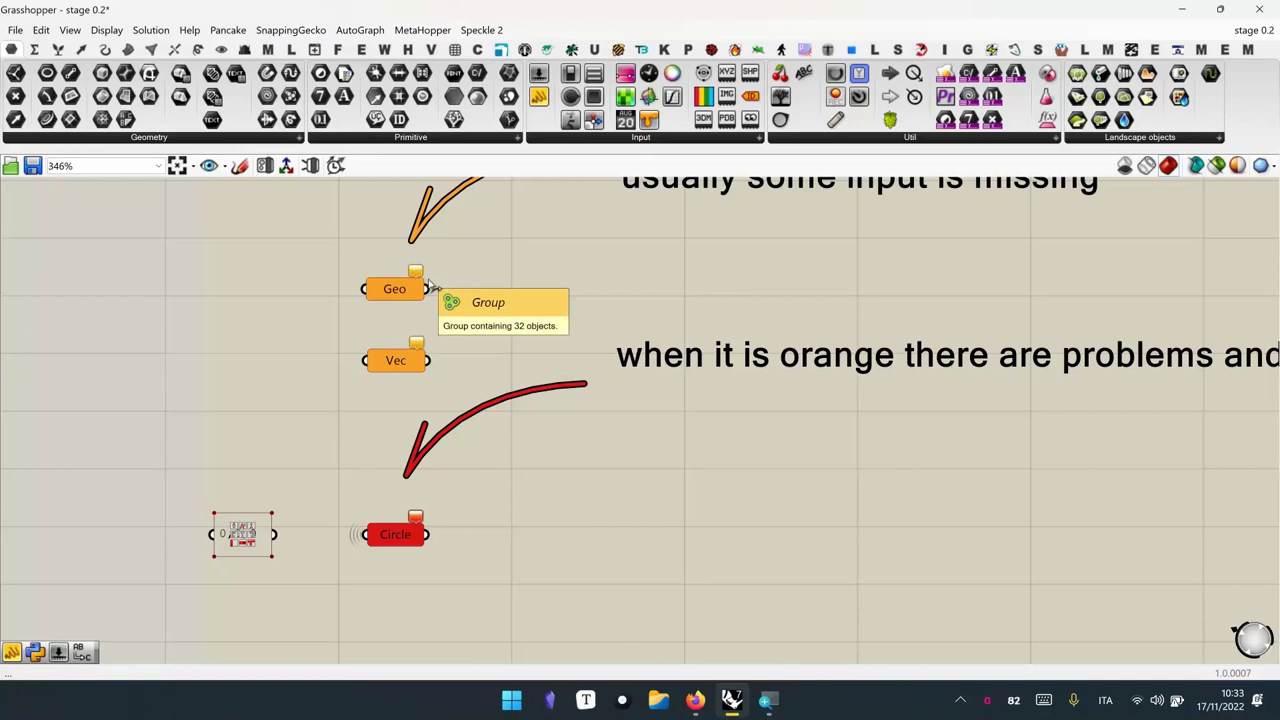
pyautogui.click(418, 276)
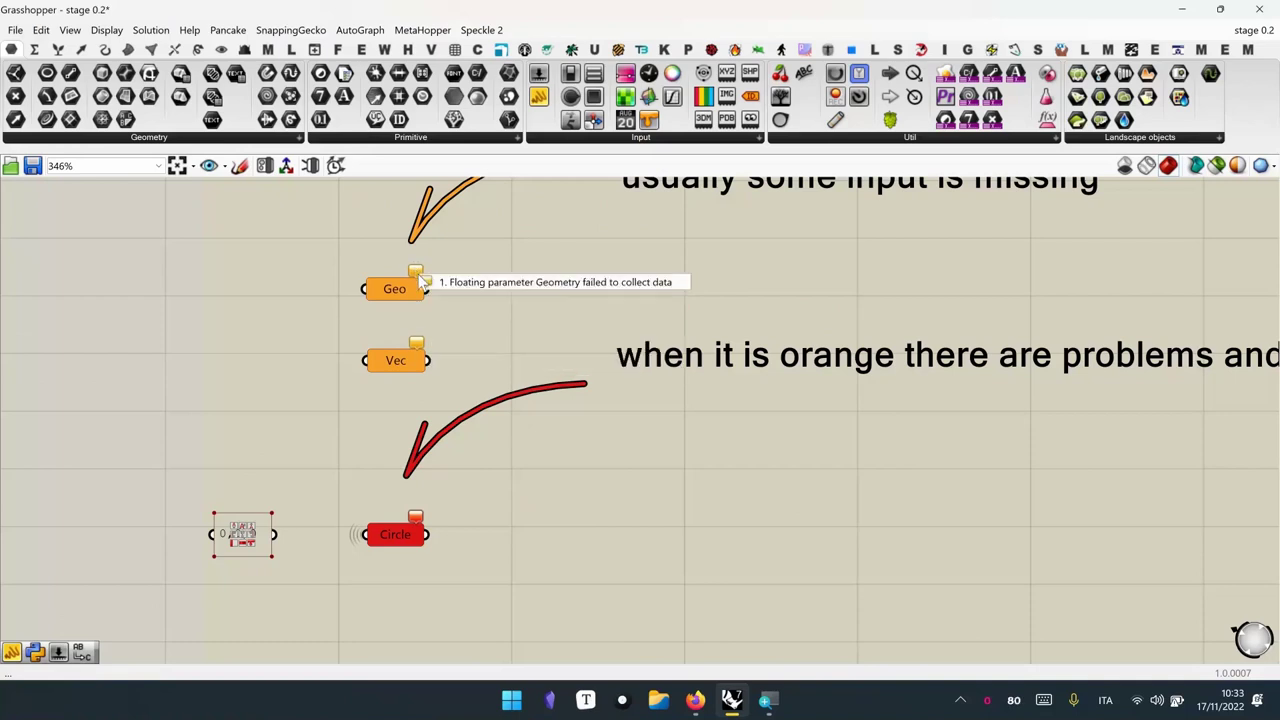
pyautogui.click(424, 344)
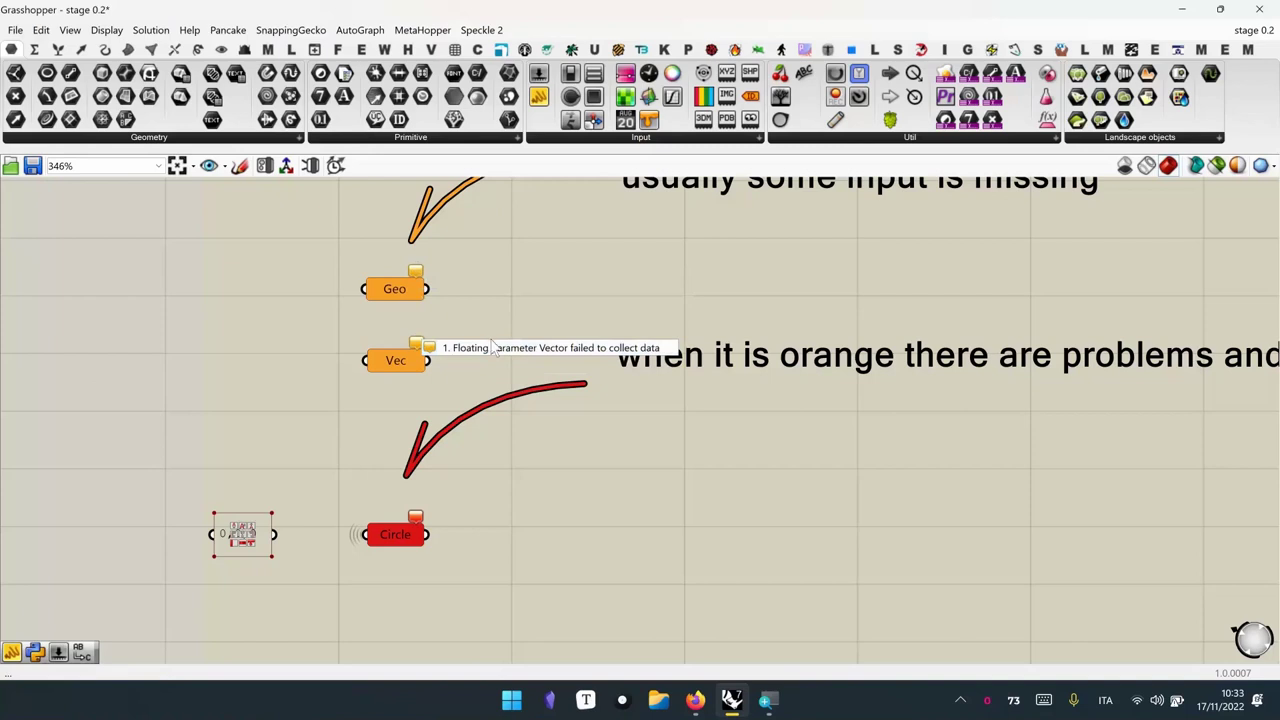
pyautogui.moveTo(419, 276)
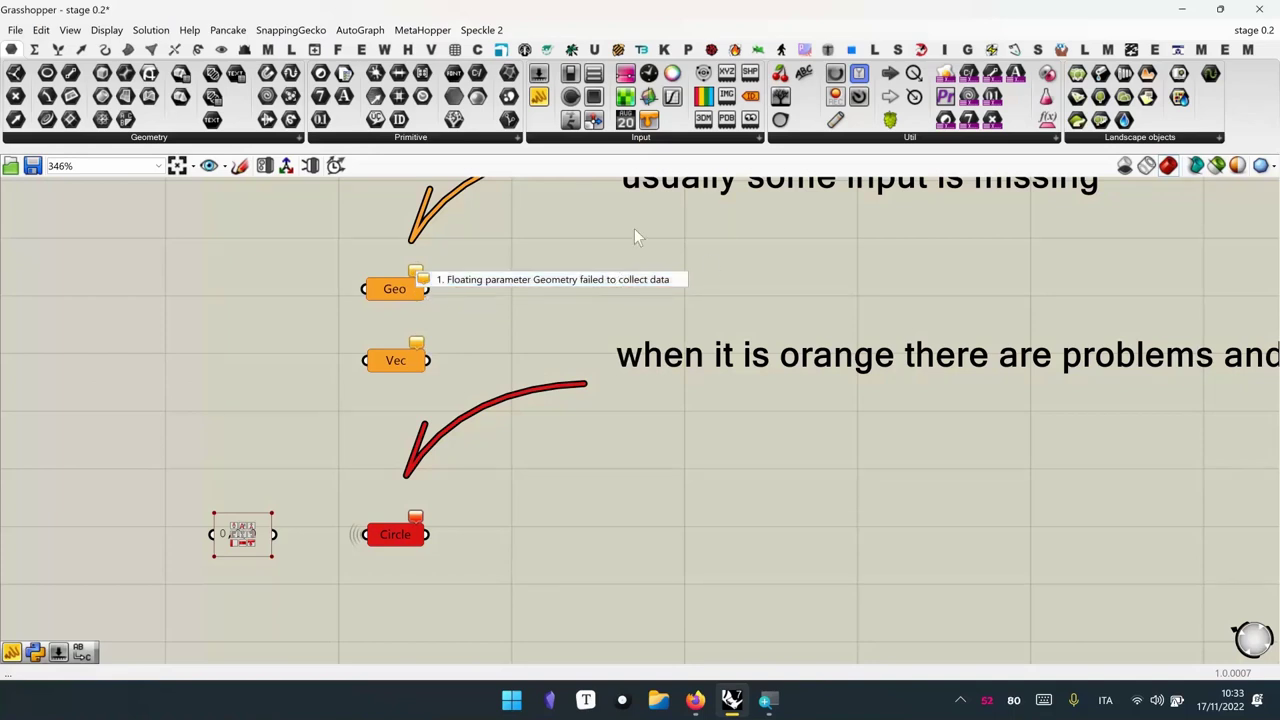
pyautogui.moveTo(420, 348)
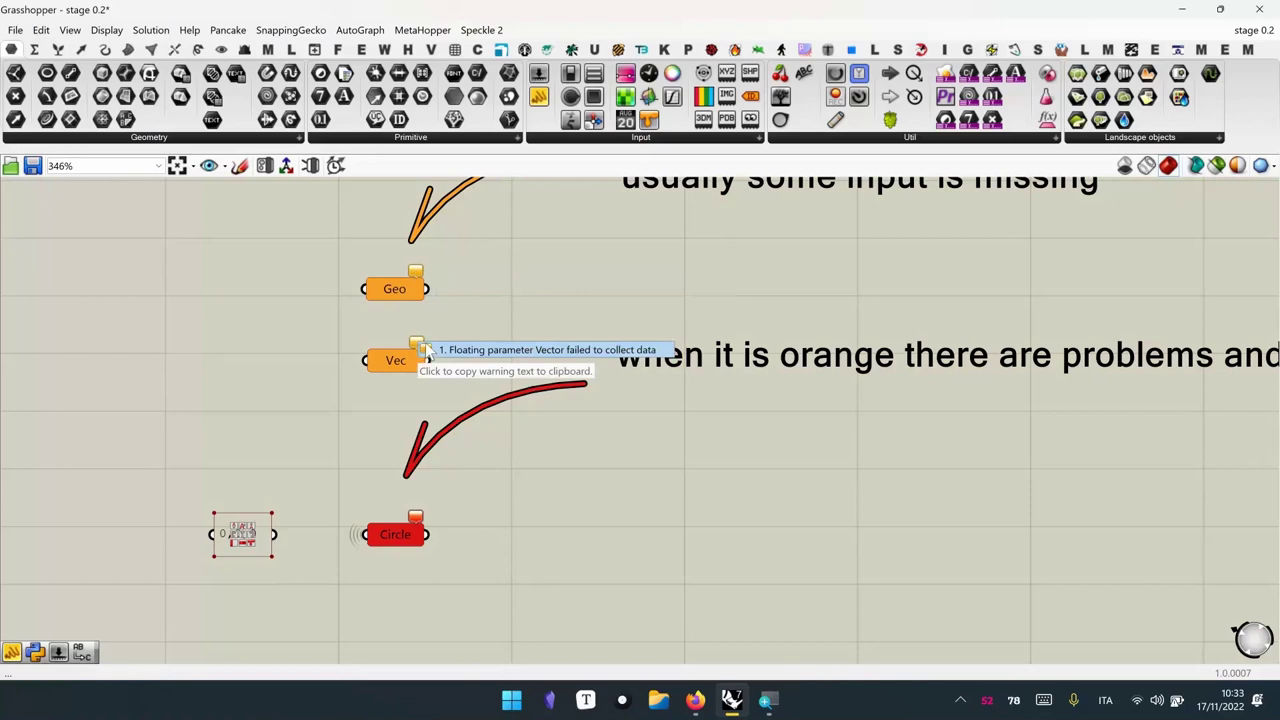
pyautogui.moveTo(420, 521)
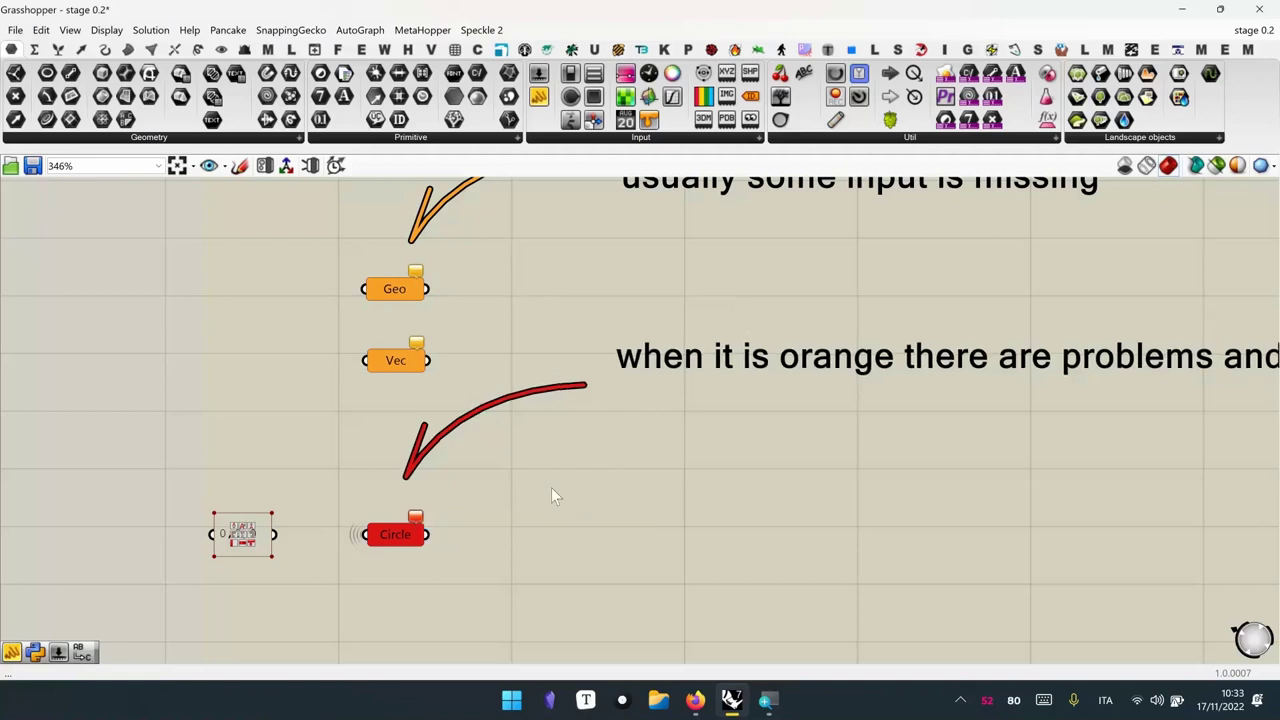
# Examine the Activation / Preview examples, selecting and deselecting the Pt parameter labelled "enebled"
pyautogui.scroll(-4, 493, 400)
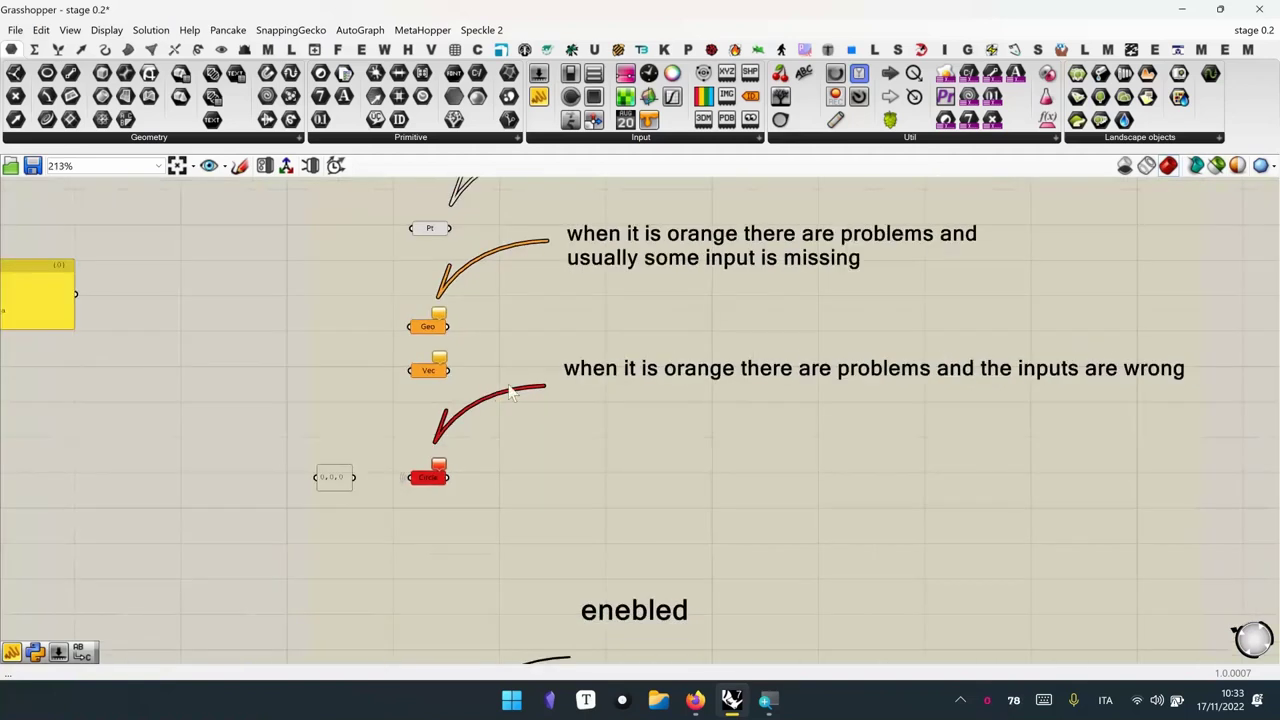
pyautogui.moveTo(611, 556); pyautogui.dragTo(591, 287, button='right')
pyautogui.moveTo(476, 447); pyautogui.dragTo(503, 368, button='right')
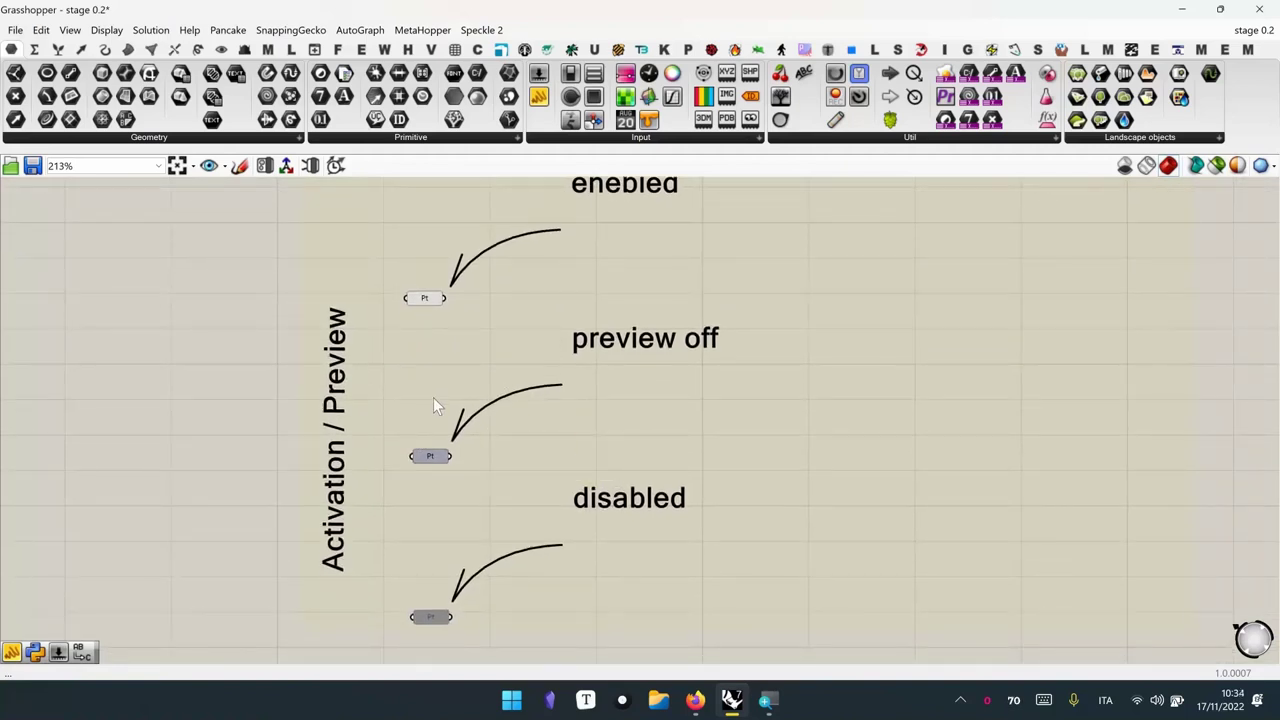
pyautogui.moveTo(433, 397); pyautogui.dragTo(436, 403, button='right')
pyautogui.click(429, 309)
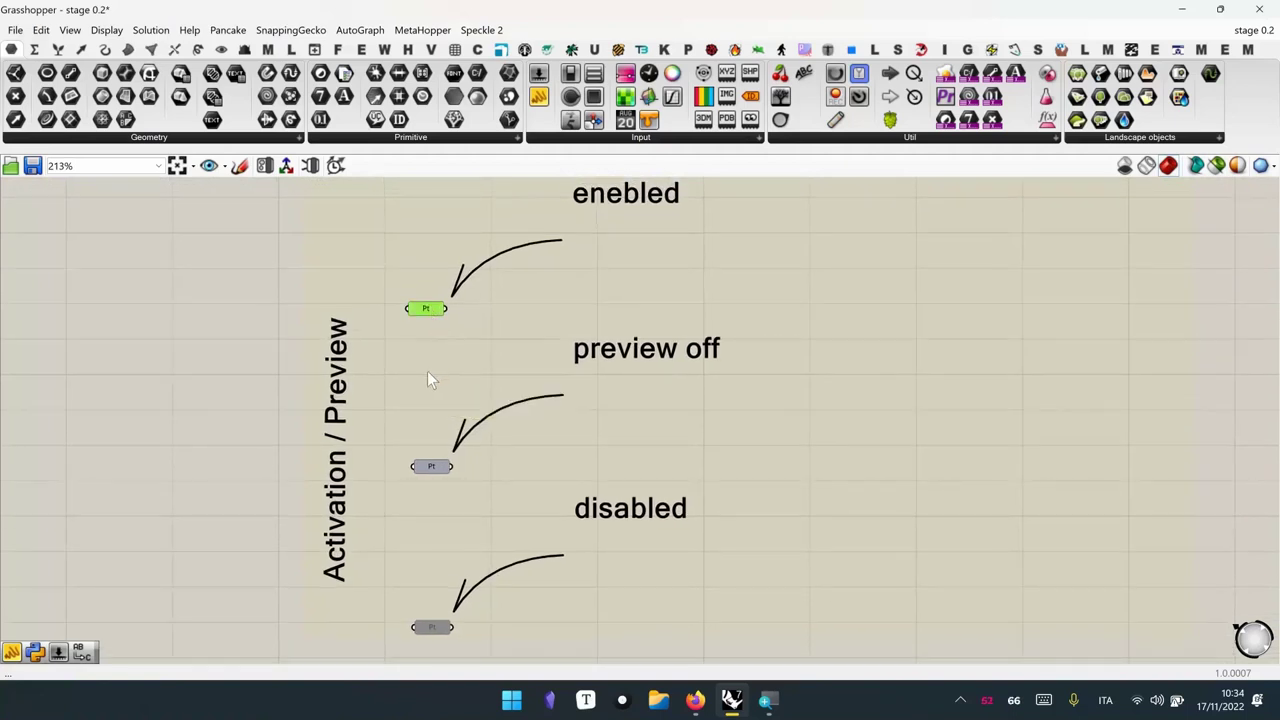
pyautogui.click(166, 388)
pyautogui.click(426, 308)
pyautogui.click(211, 300)
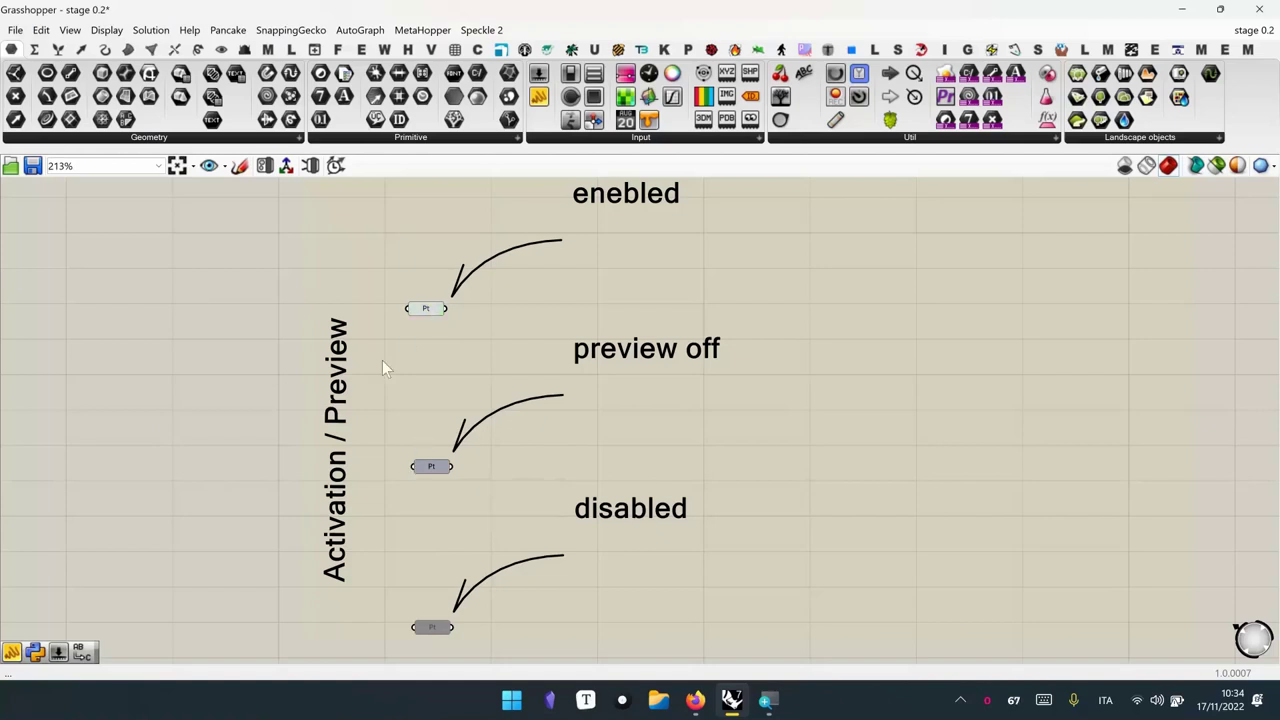
# Switch the preview of the Pt parameter labelled "enebled" off and on, and do the same with its enabled state
pyautogui.rightClick(432, 312)
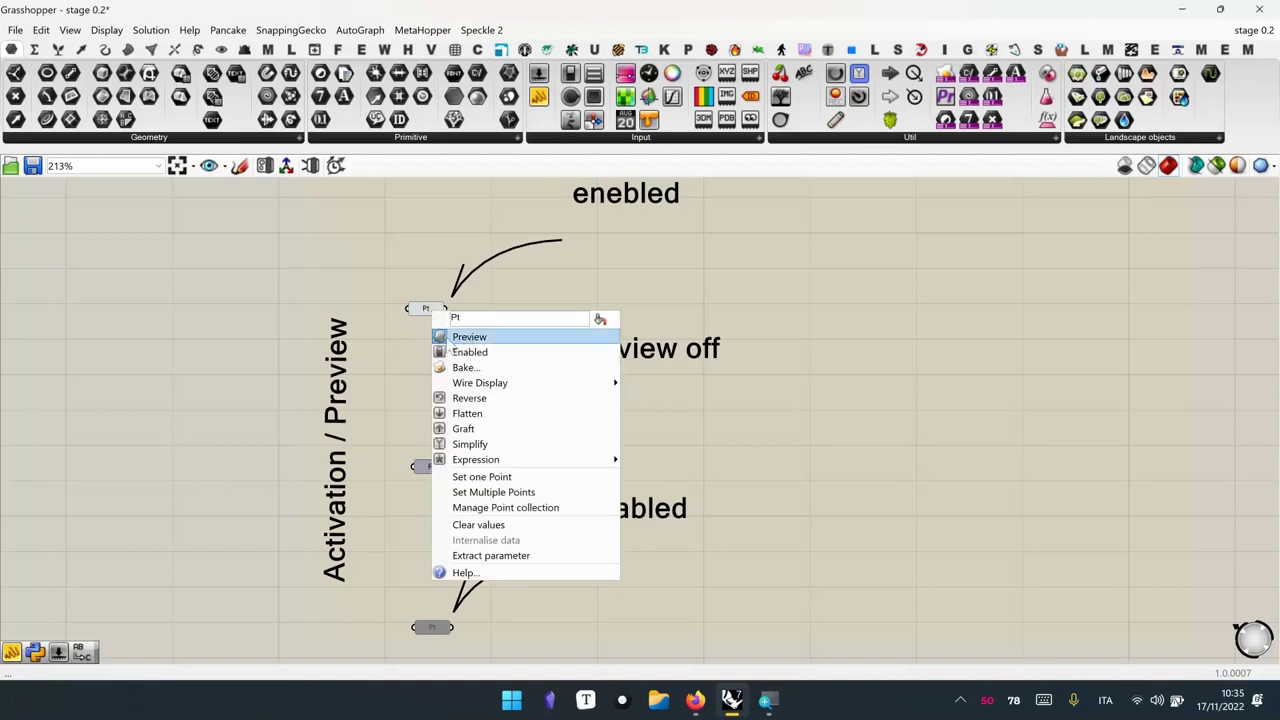
pyautogui.click(468, 340)
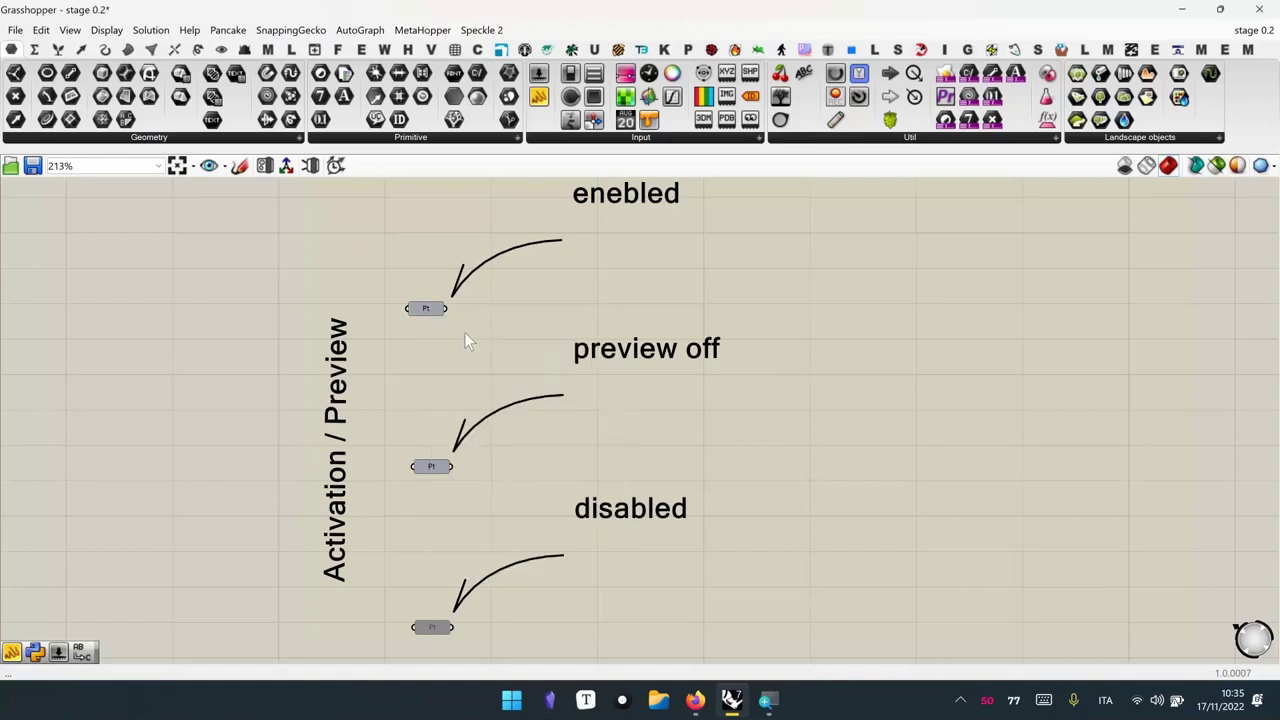
pyautogui.rightClick(432, 308)
pyautogui.click(455, 330)
pyautogui.rightClick(430, 309)
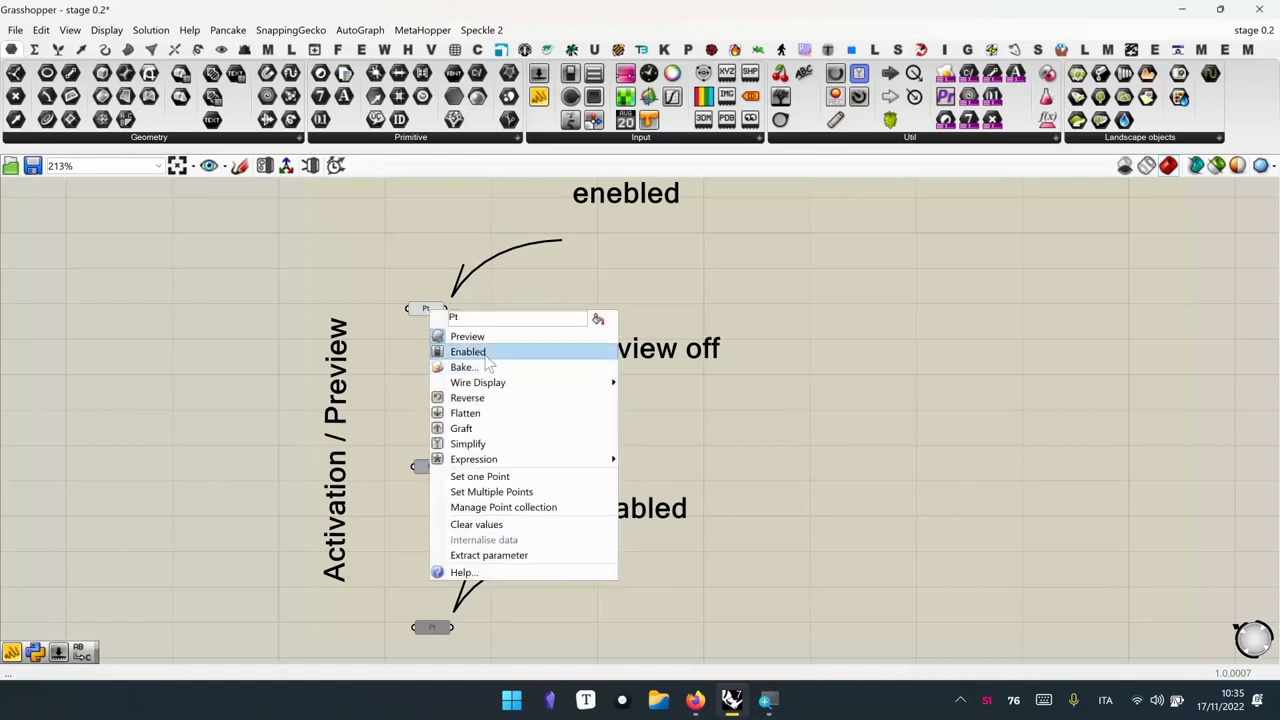
pyautogui.click(490, 352)
pyautogui.rightClick(438, 312)
pyautogui.click(477, 350)
# Switch the preview of the Pt parameter labelled "preview off" on and off again
pyautogui.rightClick(434, 466)
pyautogui.click(514, 437)
pyautogui.rightClick(442, 471)
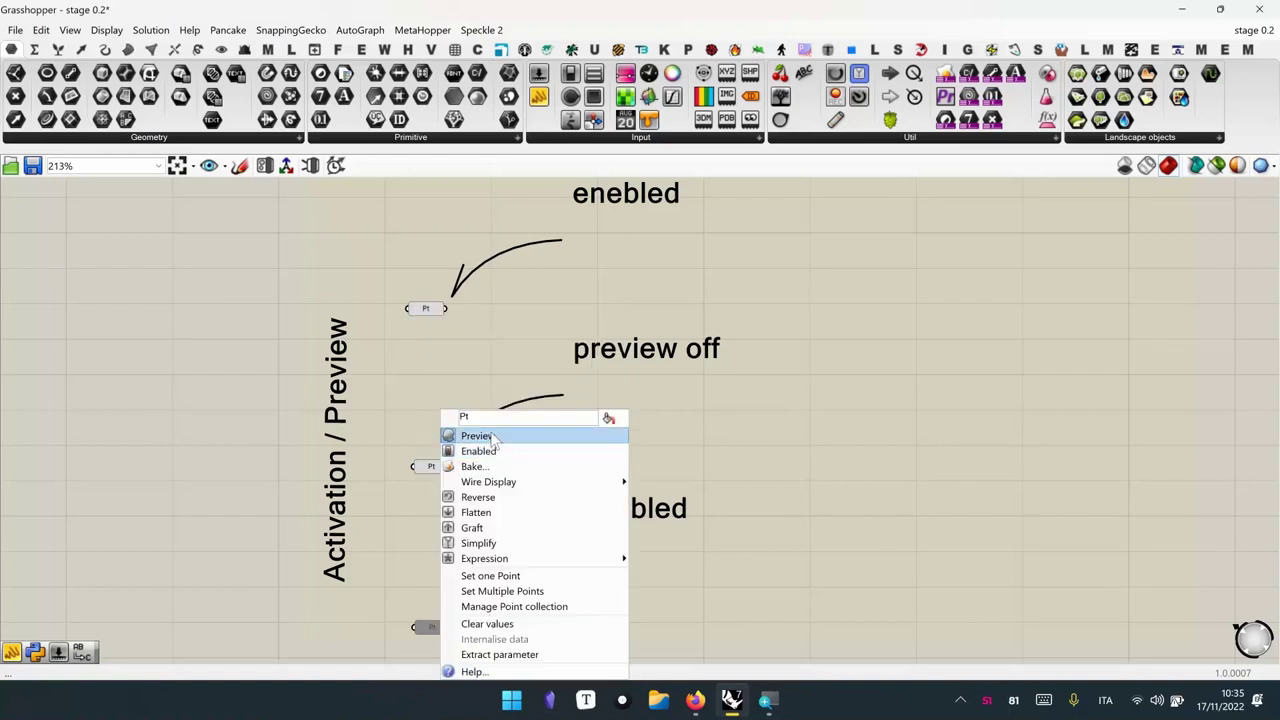
pyautogui.click(493, 437)
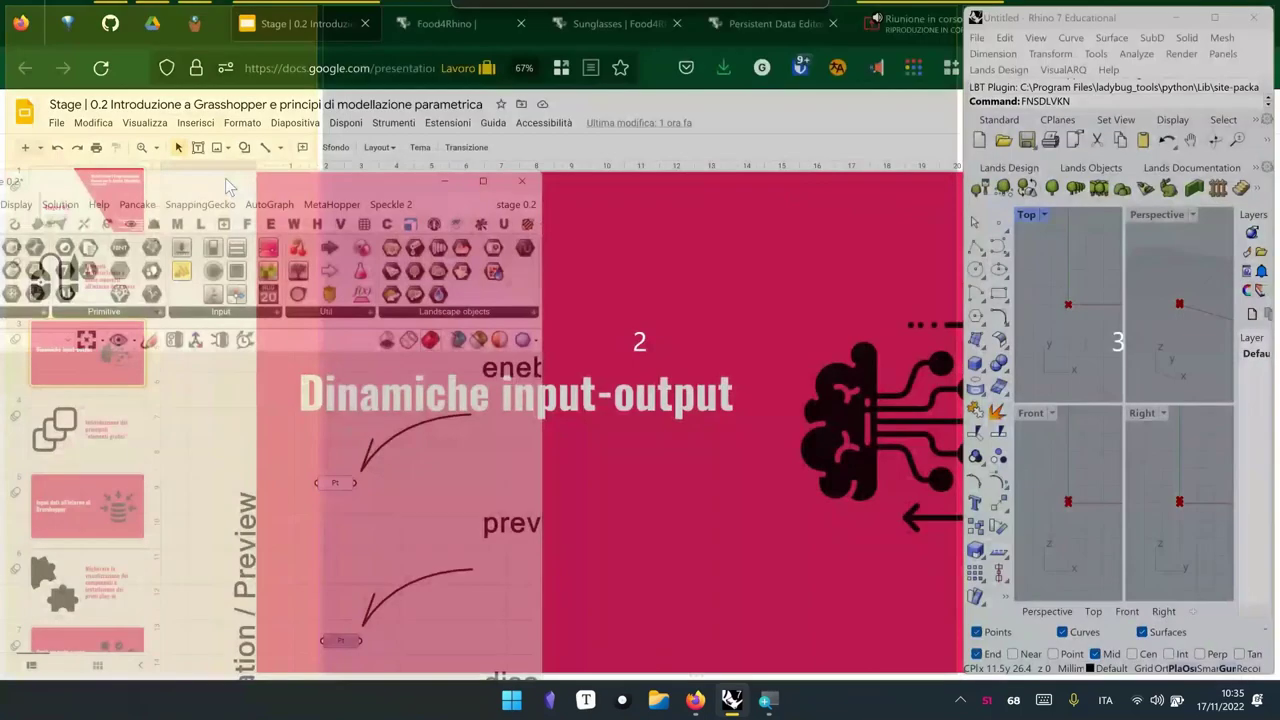
# Arrange the windows side by side, with a narrow Grasshopper window beside a wider Rhino window showing its four viewports
pyautogui.moveTo(225, 178); pyautogui.dragTo(1018, 175)
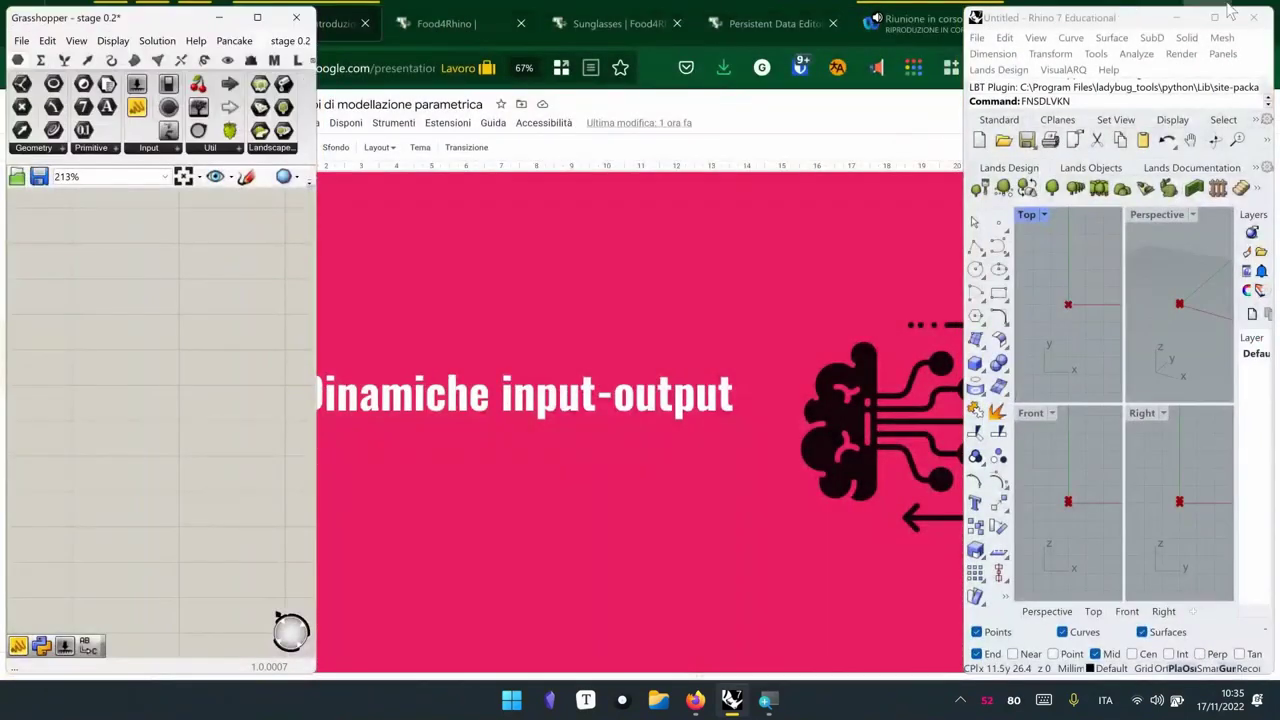
pyautogui.moveTo(1135, 30); pyautogui.dragTo(871, 124)
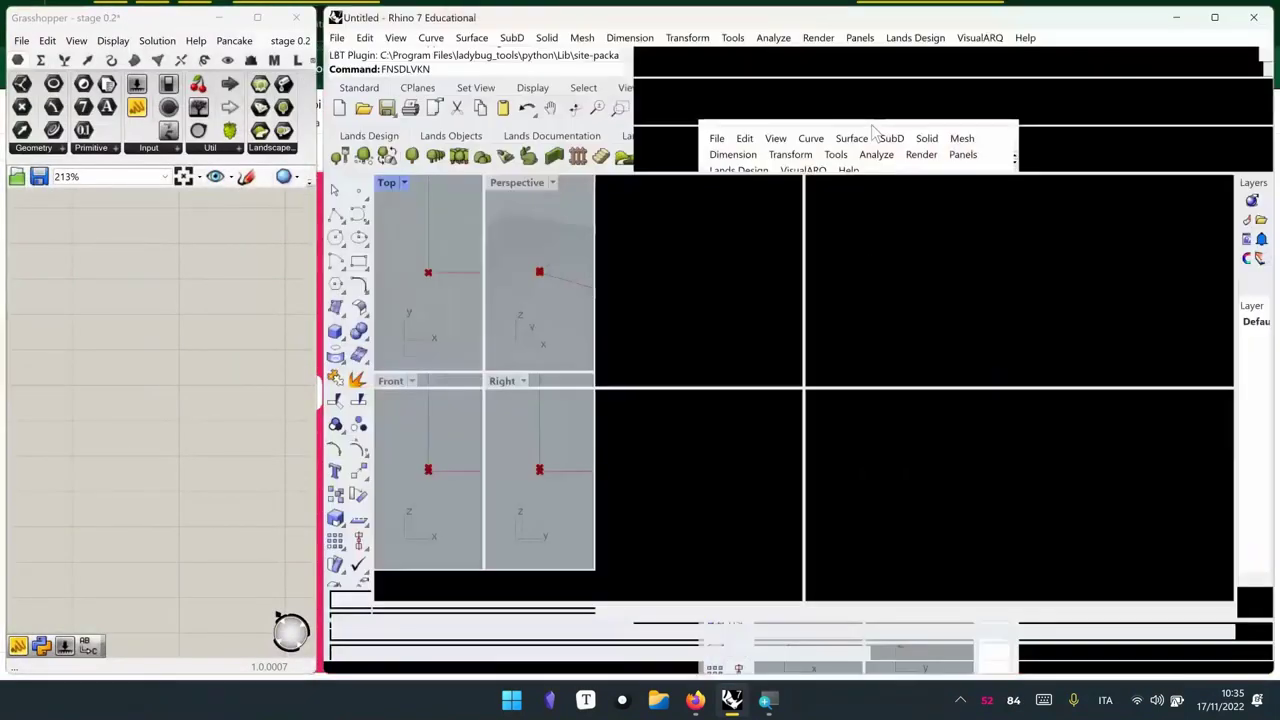
pyautogui.scroll(3, 582, 283)
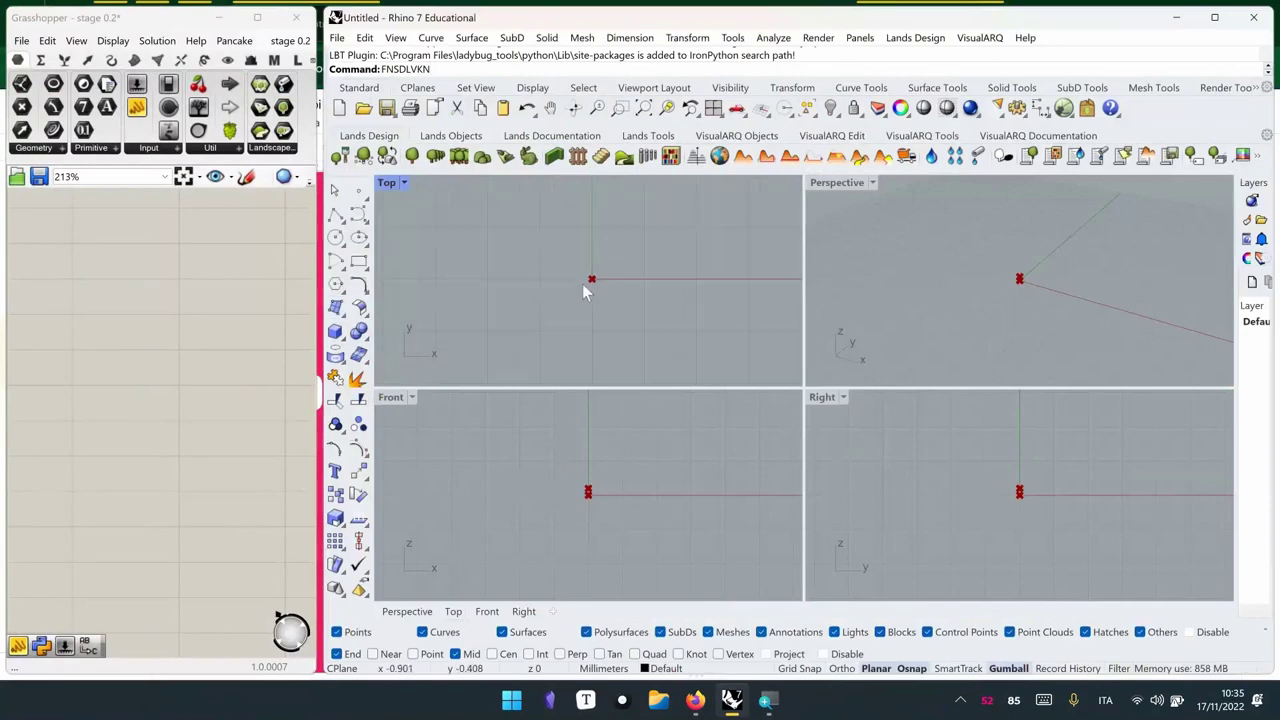
pyautogui.scroll(-3, 117, 395)
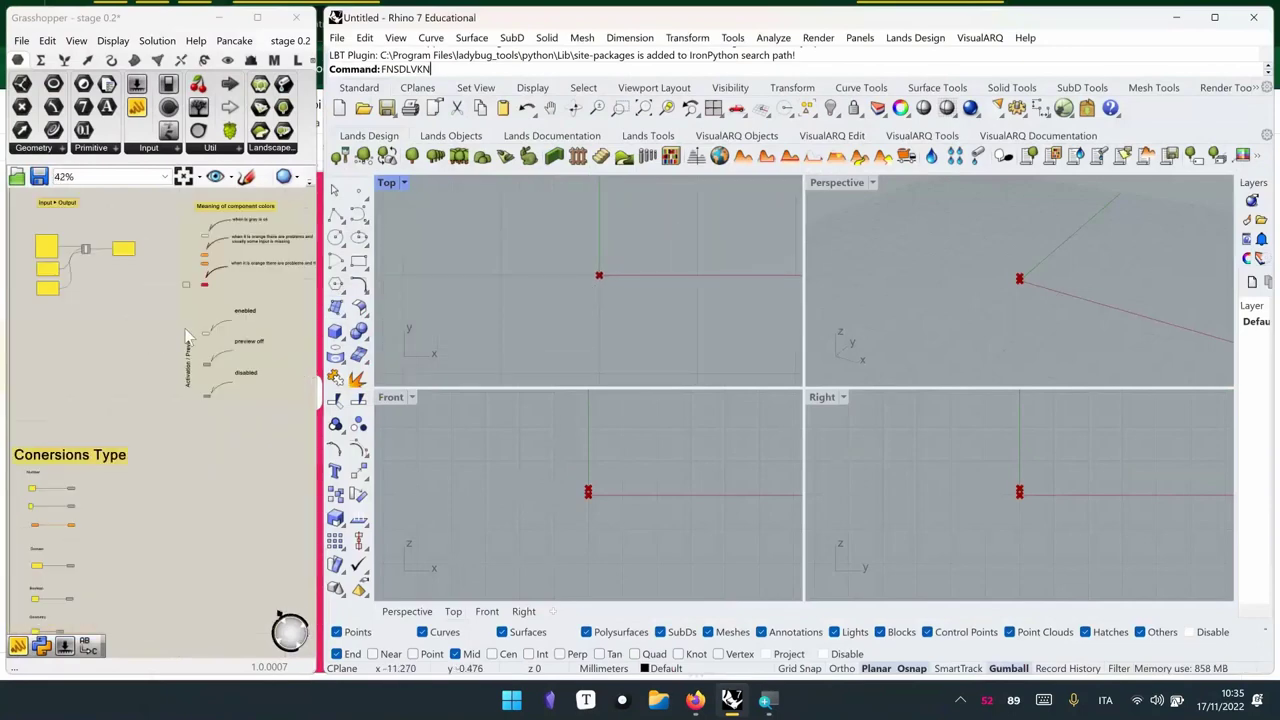
# Select the Pt parameter labelled "enebled" and inspect its highlighted point in Rhino's Front viewport
pyautogui.scroll(3, 165, 340)
pyautogui.click(164, 342)
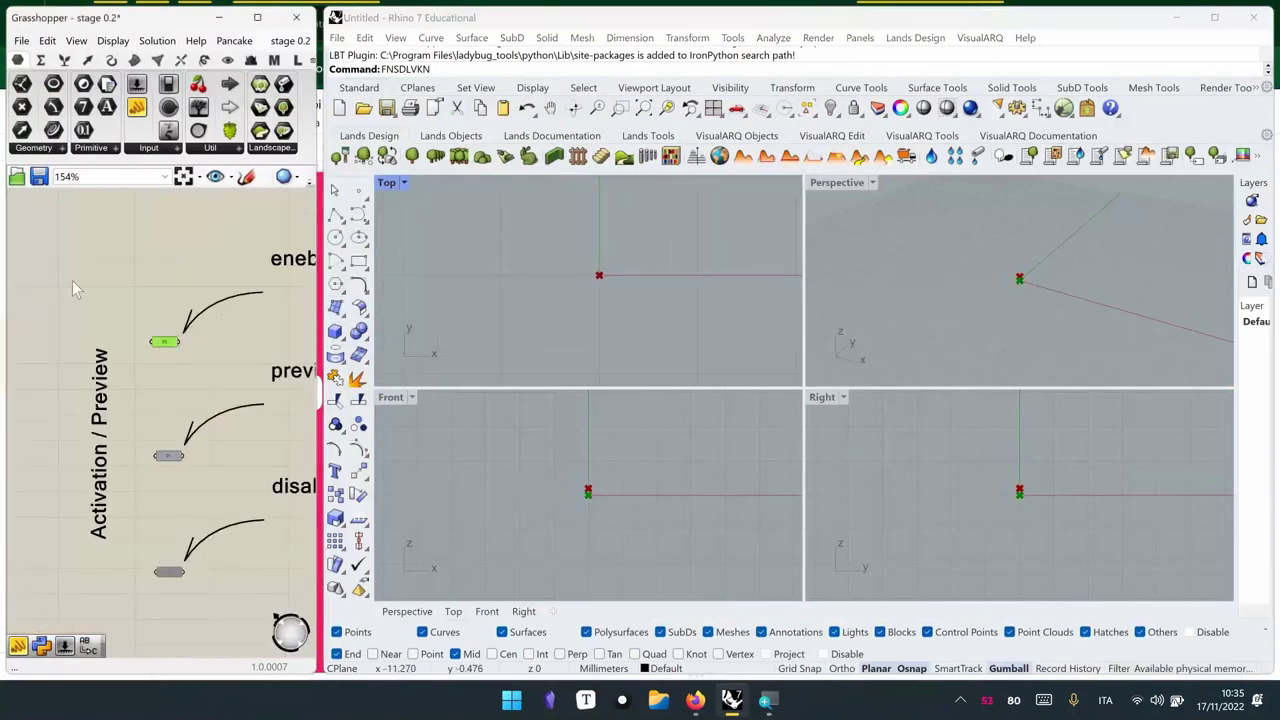
pyautogui.click(513, 460)
pyautogui.scroll(3, 513, 460)
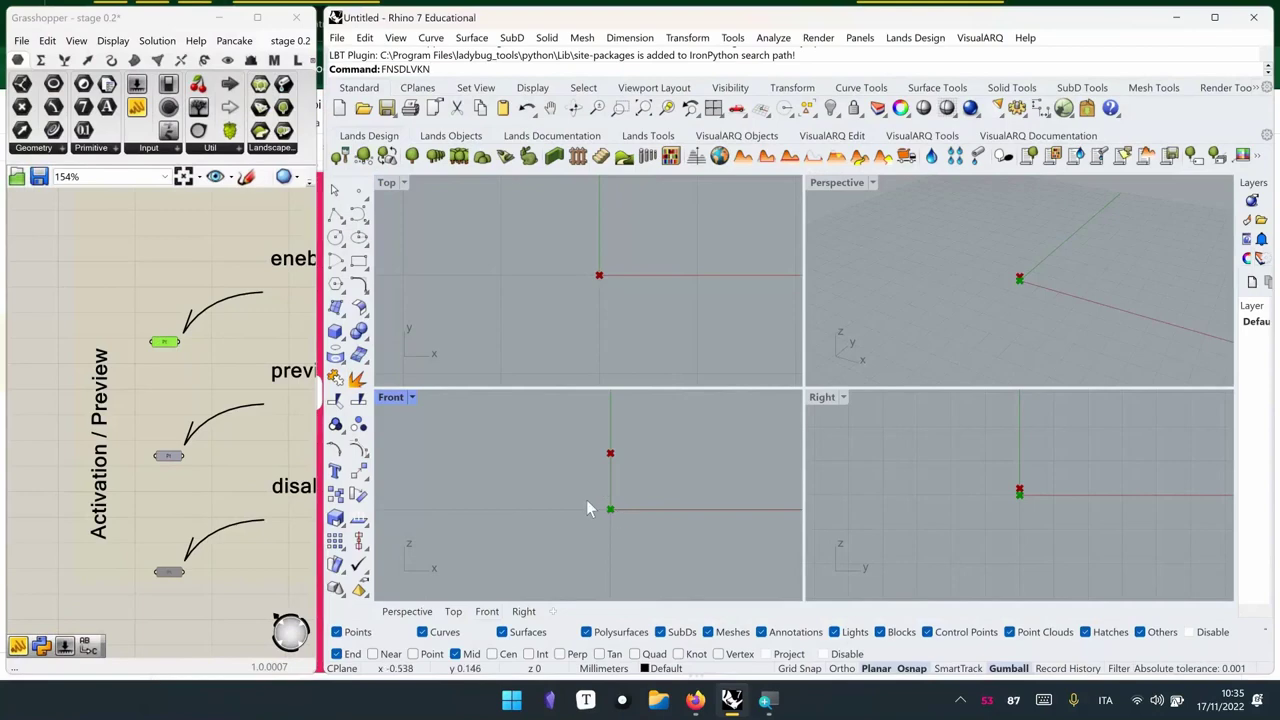
pyautogui.scroll(-2, 598, 526)
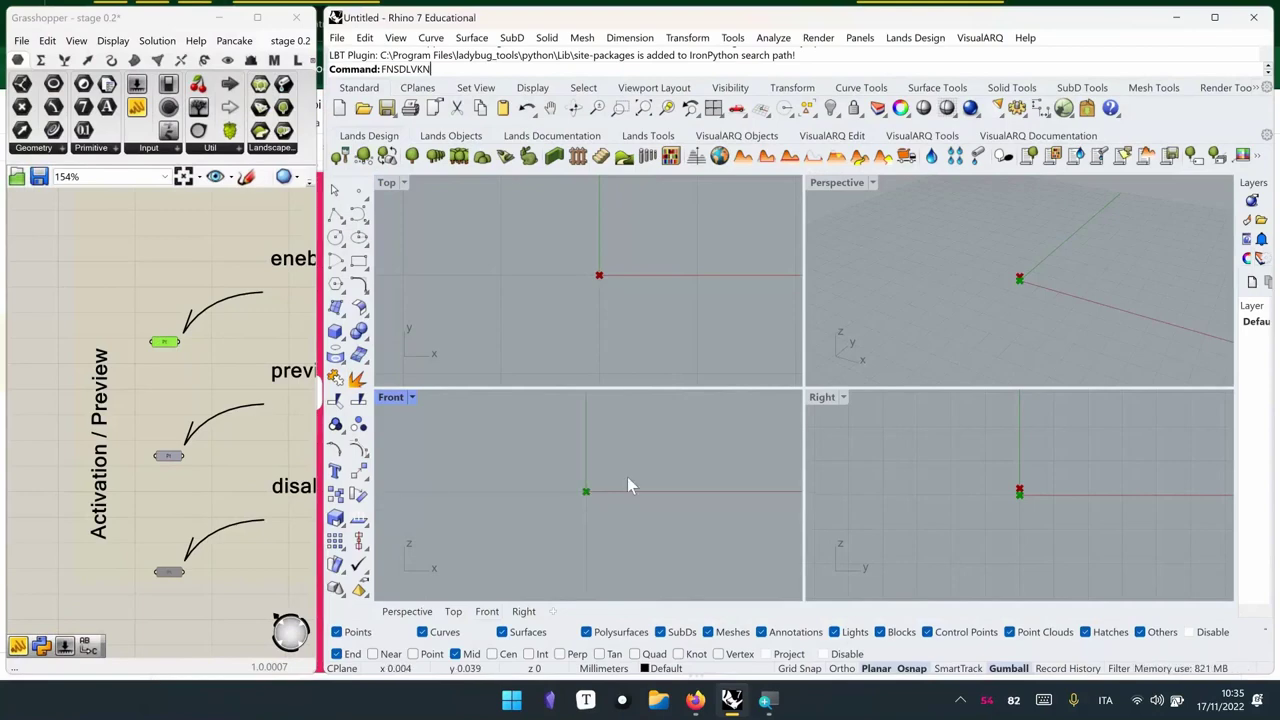
# Deselect and reselect the Pt parameter labelled "enebled" to compare its point colour, and turn off its preview
pyautogui.click(61, 279)
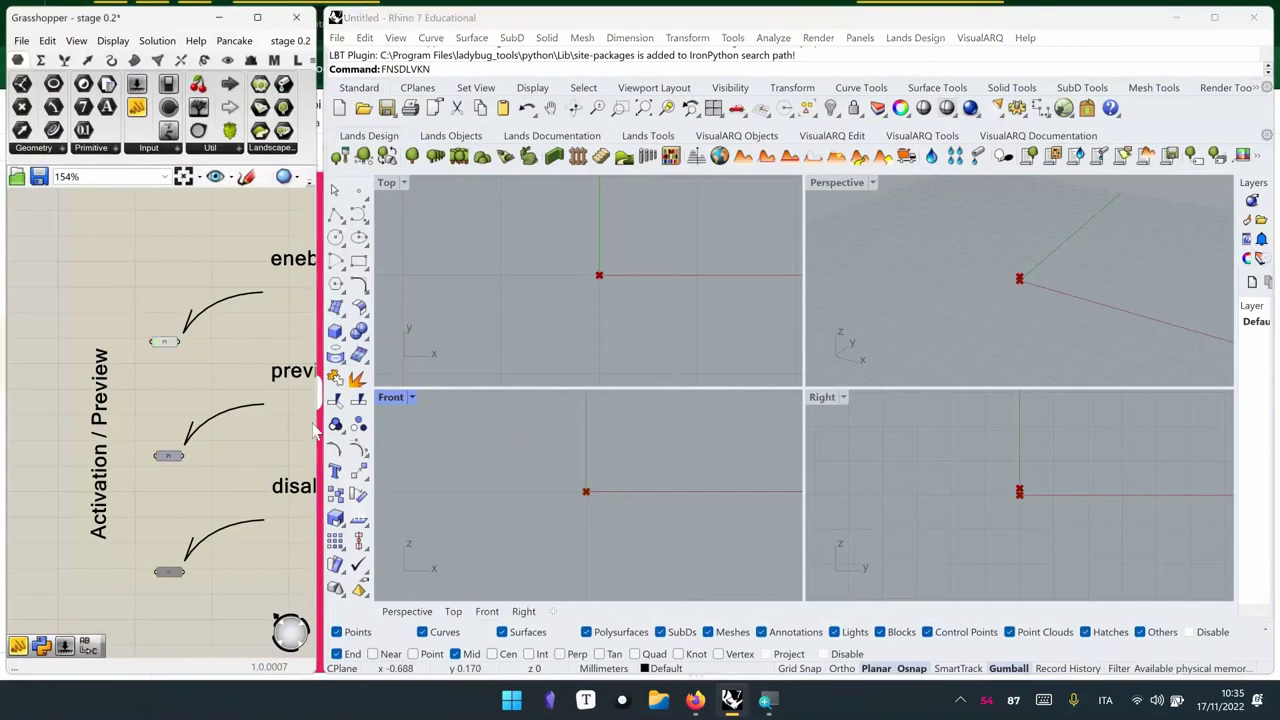
pyautogui.click(166, 342)
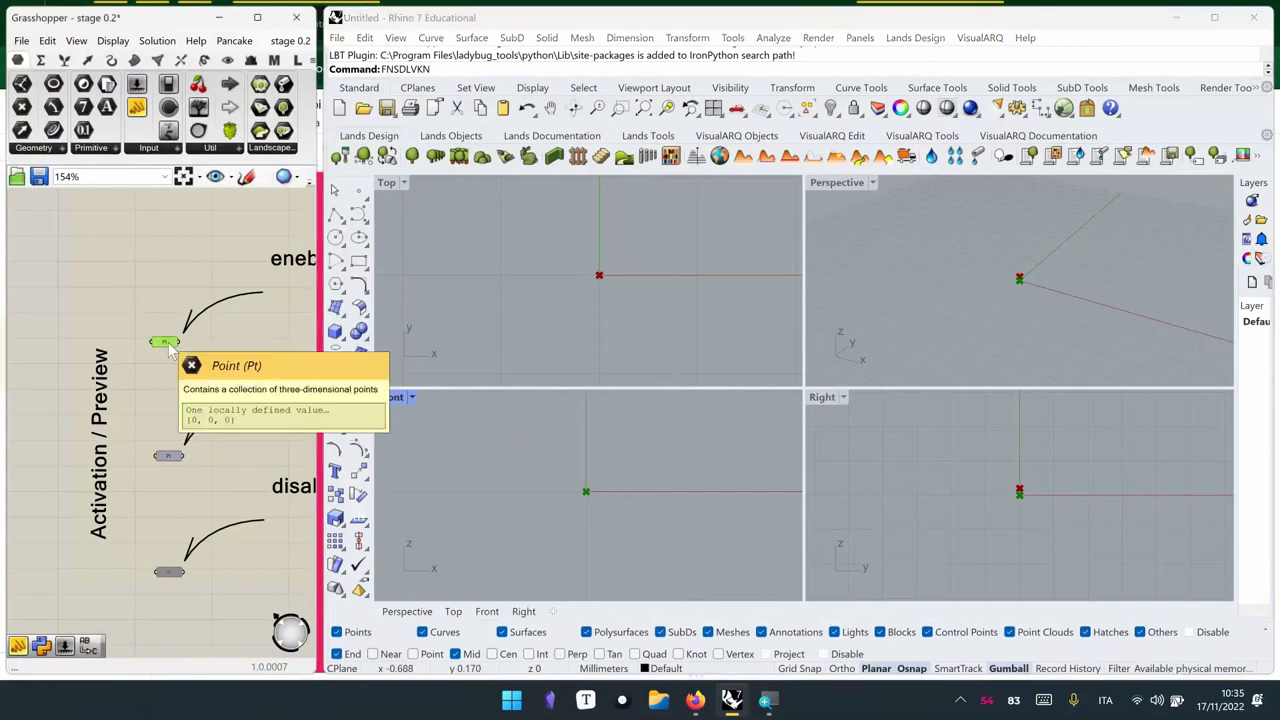
pyautogui.rightClick(168, 343)
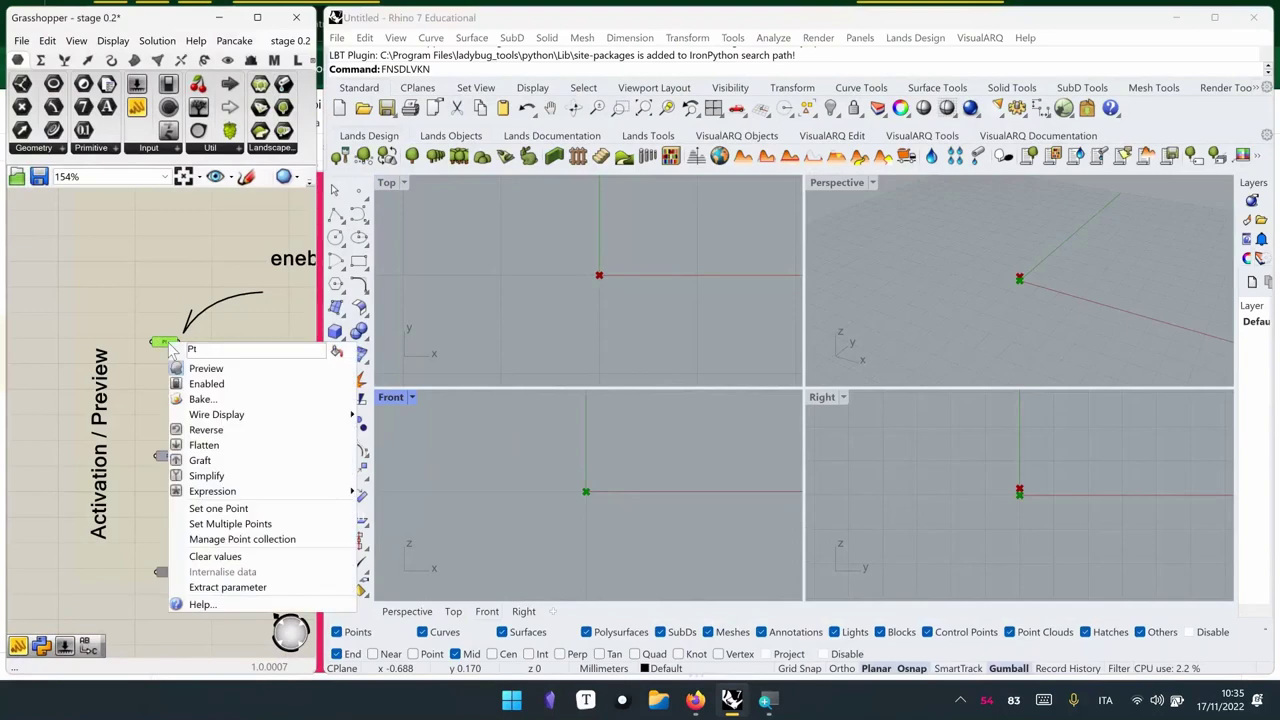
pyautogui.click(245, 369)
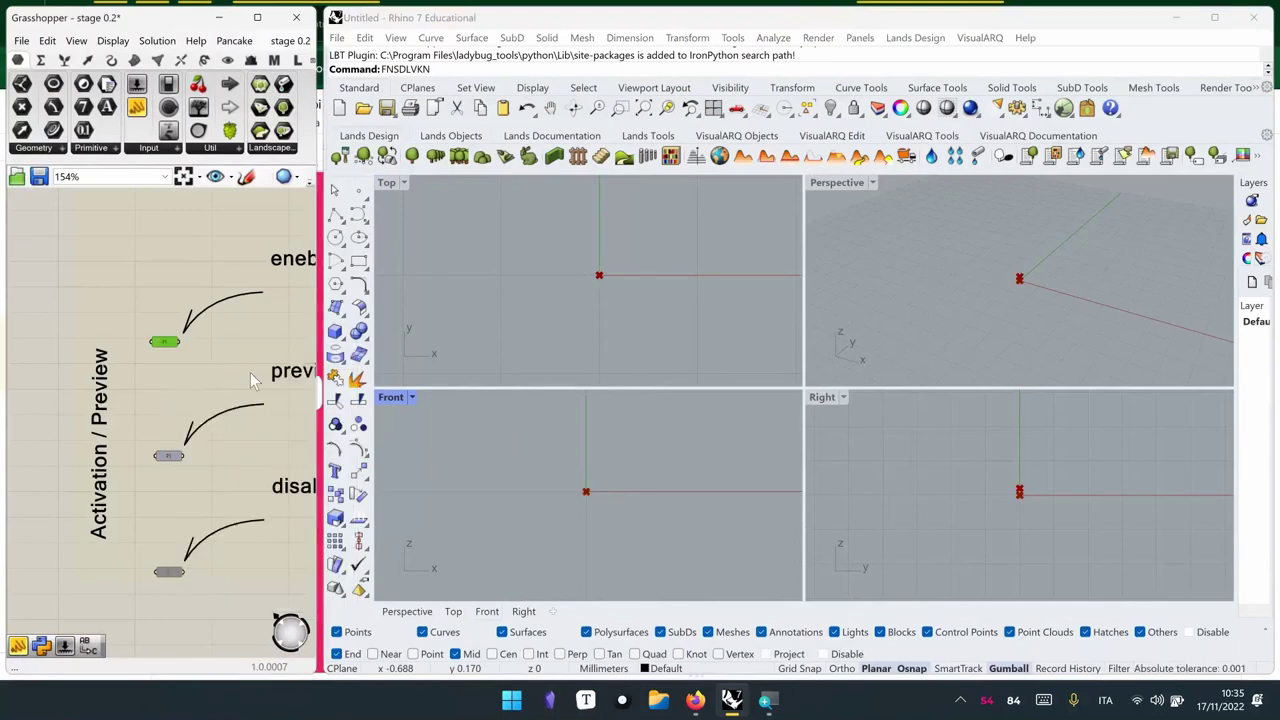
# Disable the example parameters and the panel in the "Meaning of component colors" section together
pyautogui.scroll(-4, 207, 370)
pyautogui.scroll(3, 161, 329)
pyautogui.moveTo(90, 243); pyautogui.dragTo(220, 430)
pyautogui.rightClick(60, 366)
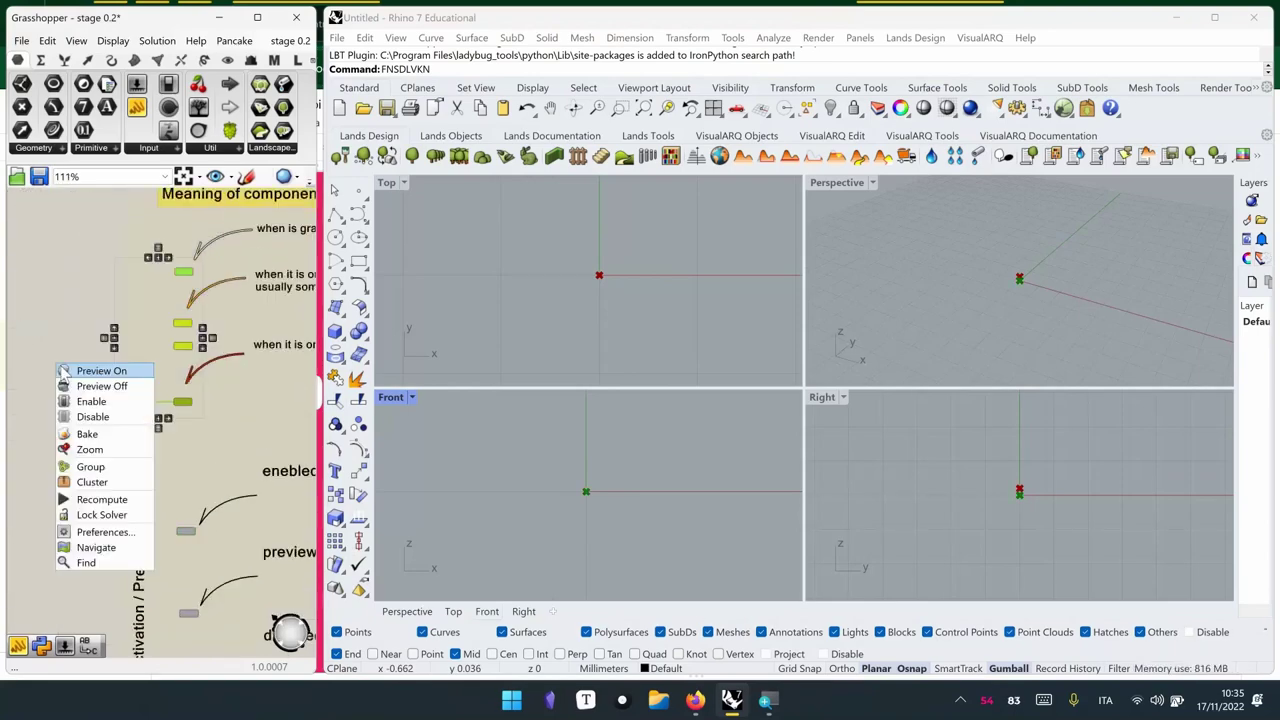
pyautogui.click(93, 417)
pyautogui.scroll(-10, 97, 379)
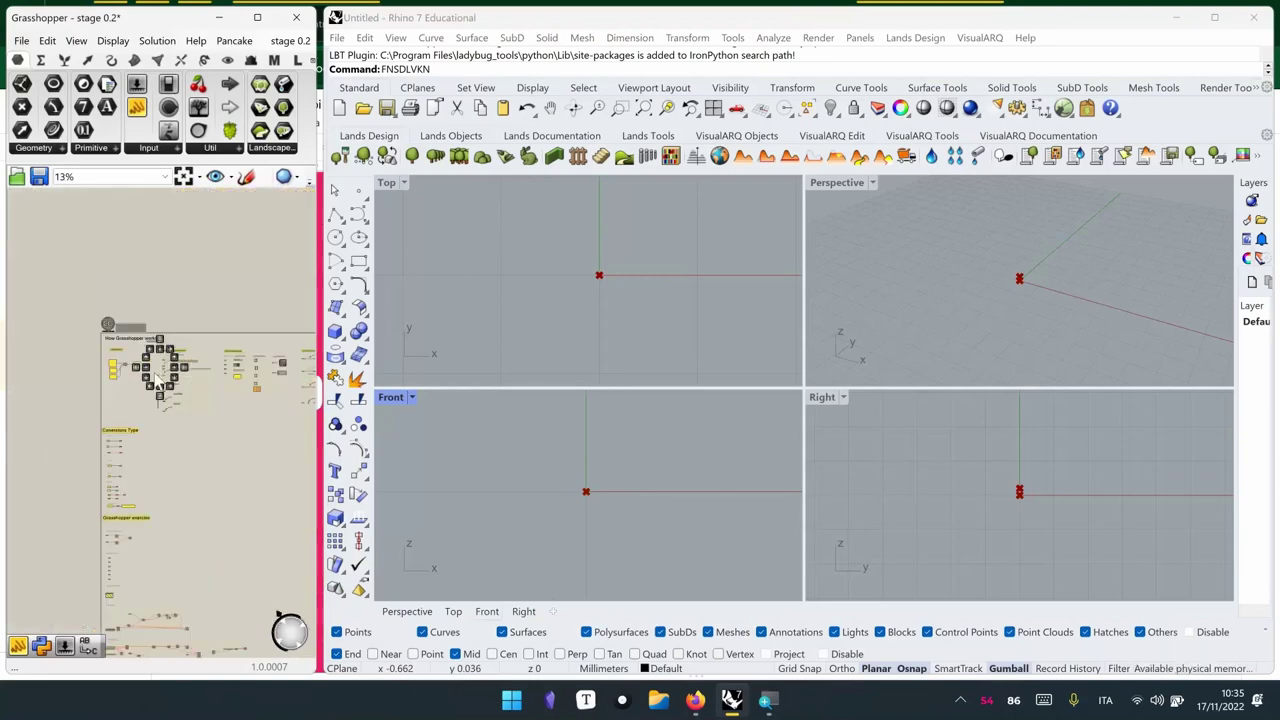
# Turn off the preview of all components in the "Type of components" section
pyautogui.scroll(3, 254, 383)
pyautogui.moveTo(272, 378); pyautogui.dragTo(134, 453)
pyautogui.rightClick(263, 289)
pyautogui.click(288, 311)
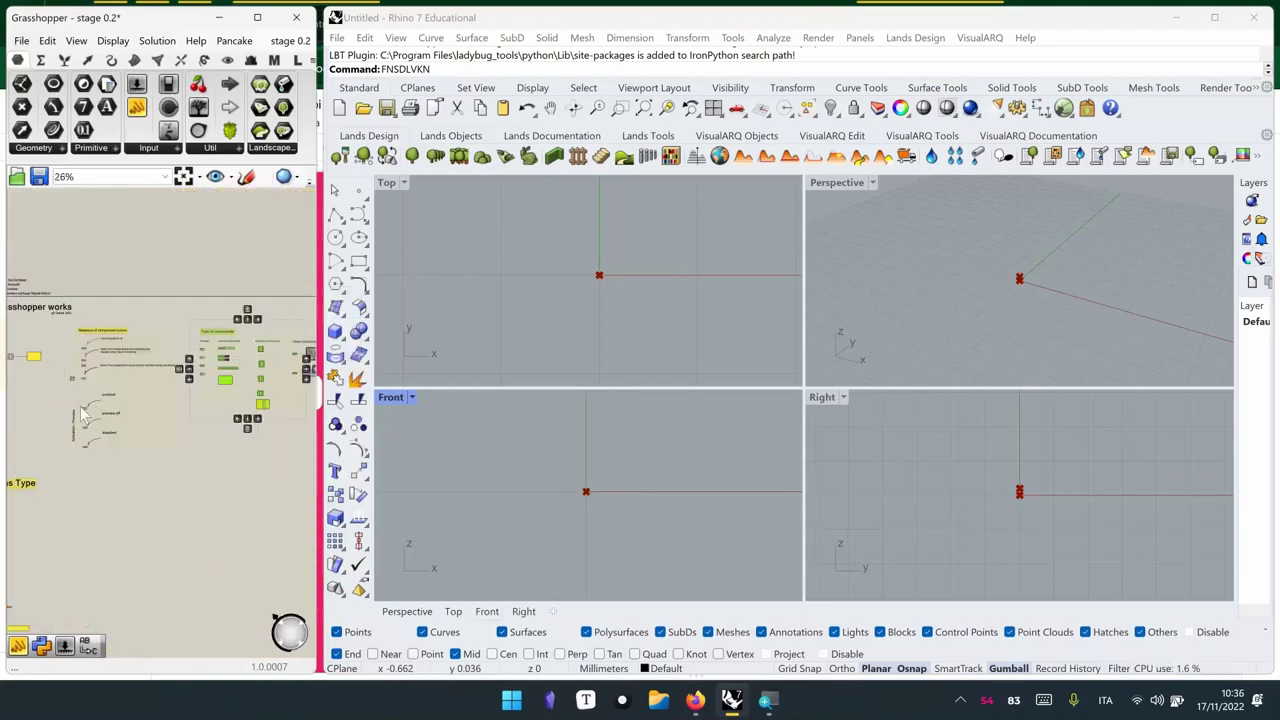
pyautogui.scroll(2, 140, 430)
pyautogui.moveTo(192, 407); pyautogui.dragTo(202, 414, button='right')
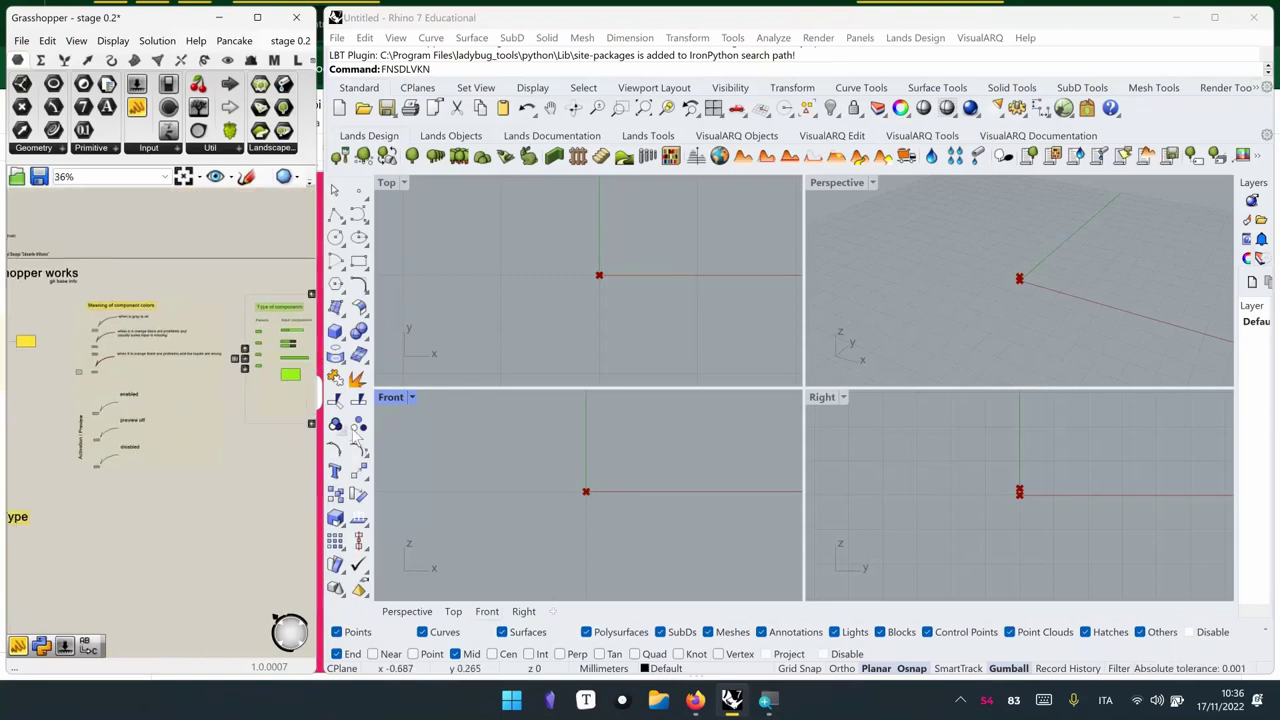
pyautogui.scroll(-3, 264, 428)
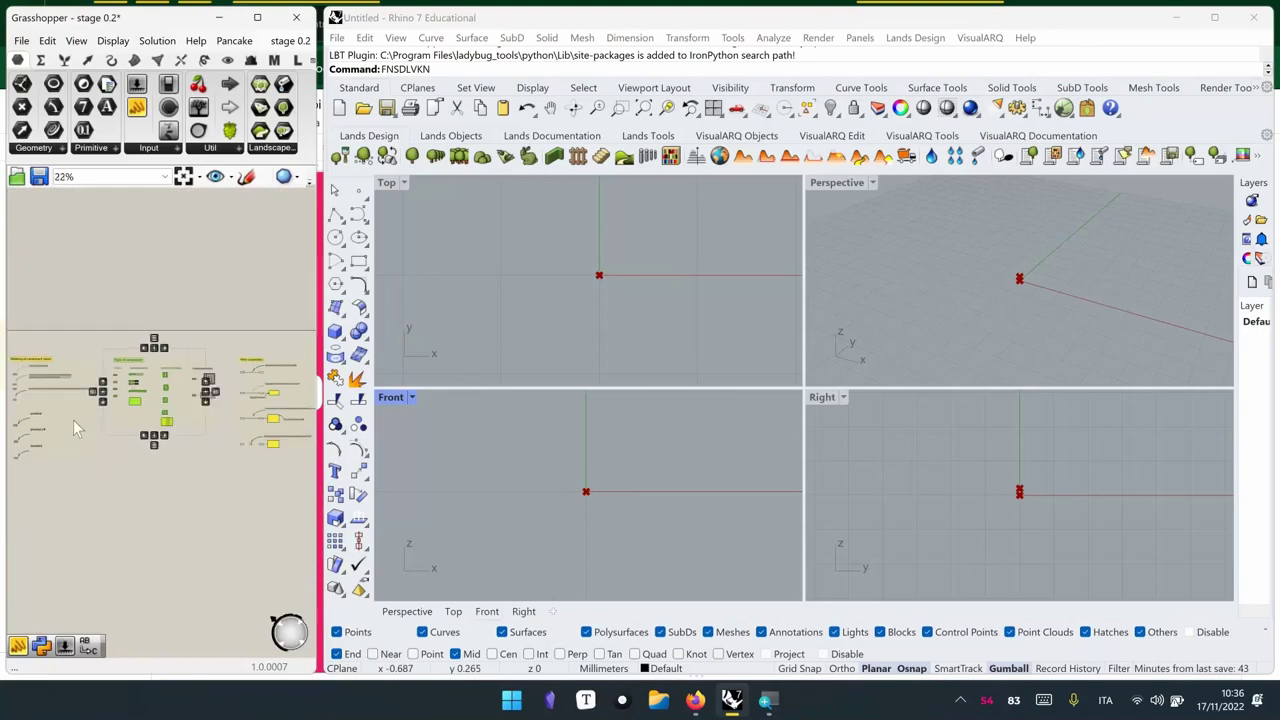
# Turn off the preview of the remaining component examples beyond the "Type of components" section
pyautogui.moveTo(303, 420); pyautogui.dragTo(166, 334)
pyautogui.rightClick(190, 316)
pyautogui.click(213, 341)
pyautogui.scroll(5, 152, 378)
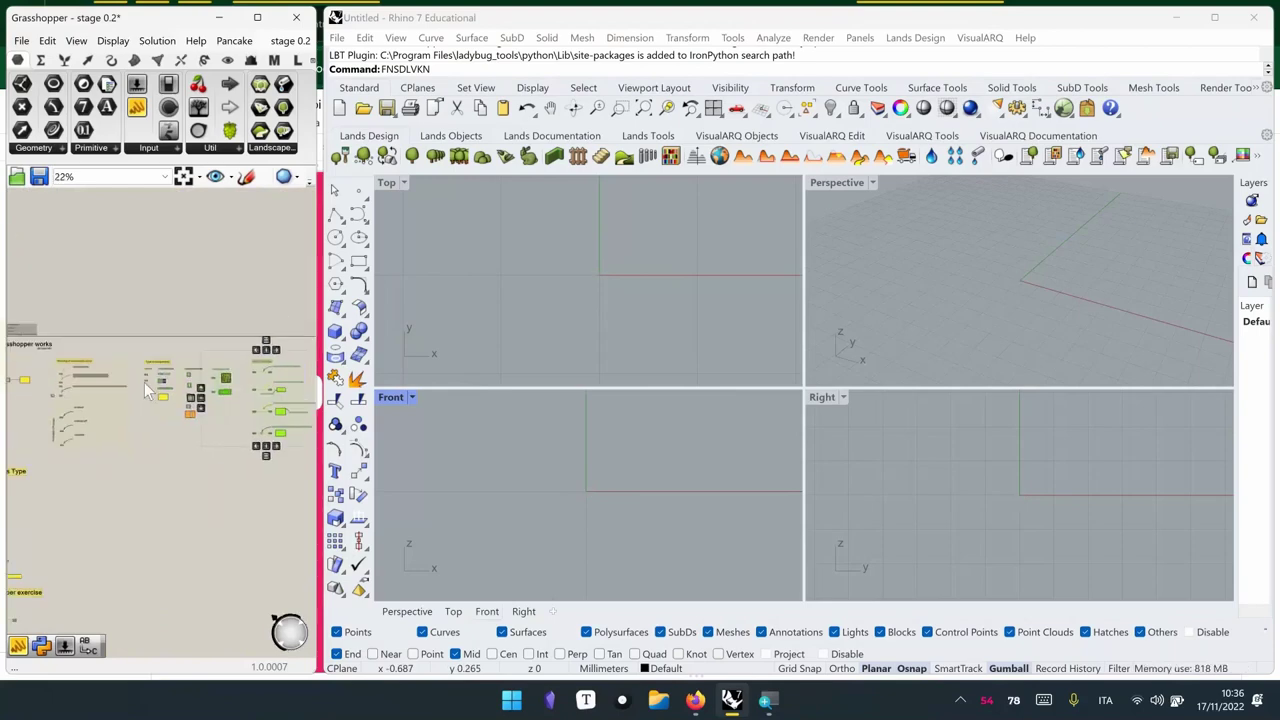
pyautogui.scroll(-3, 152, 378)
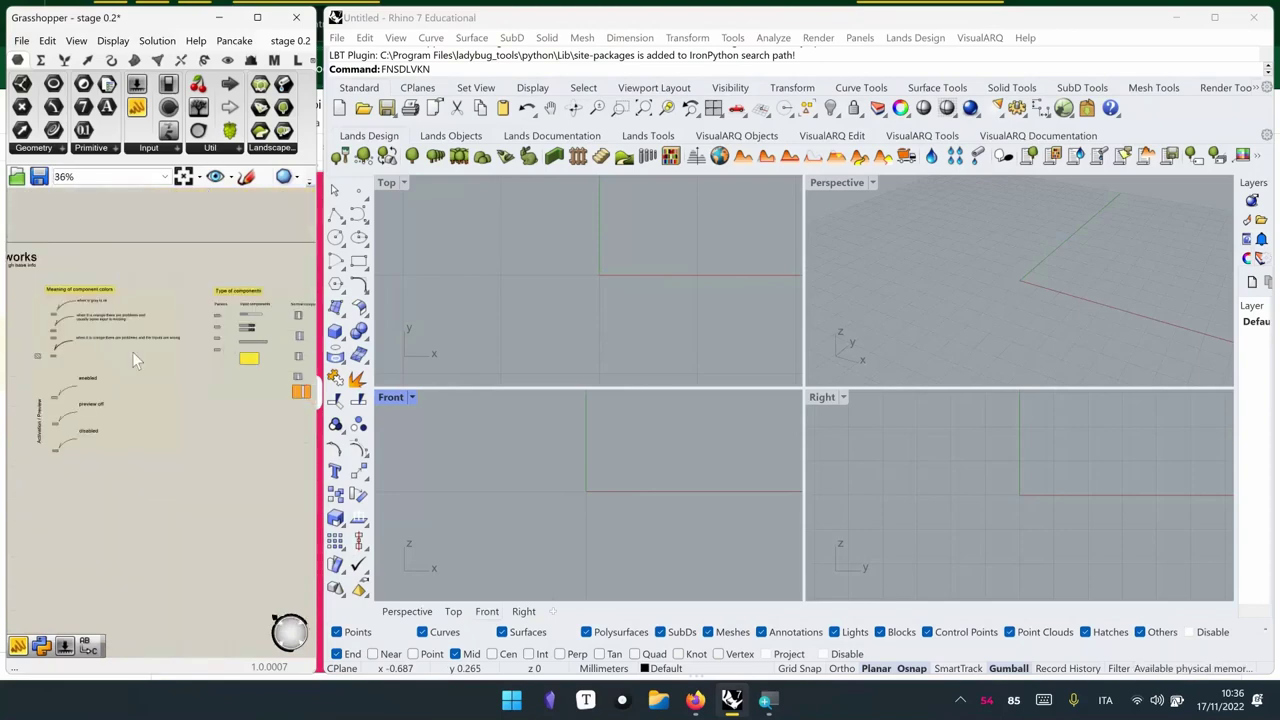
# Turn on the preview of the Pt parameter labelled "enebled"
pyautogui.scroll(5, 115, 400)
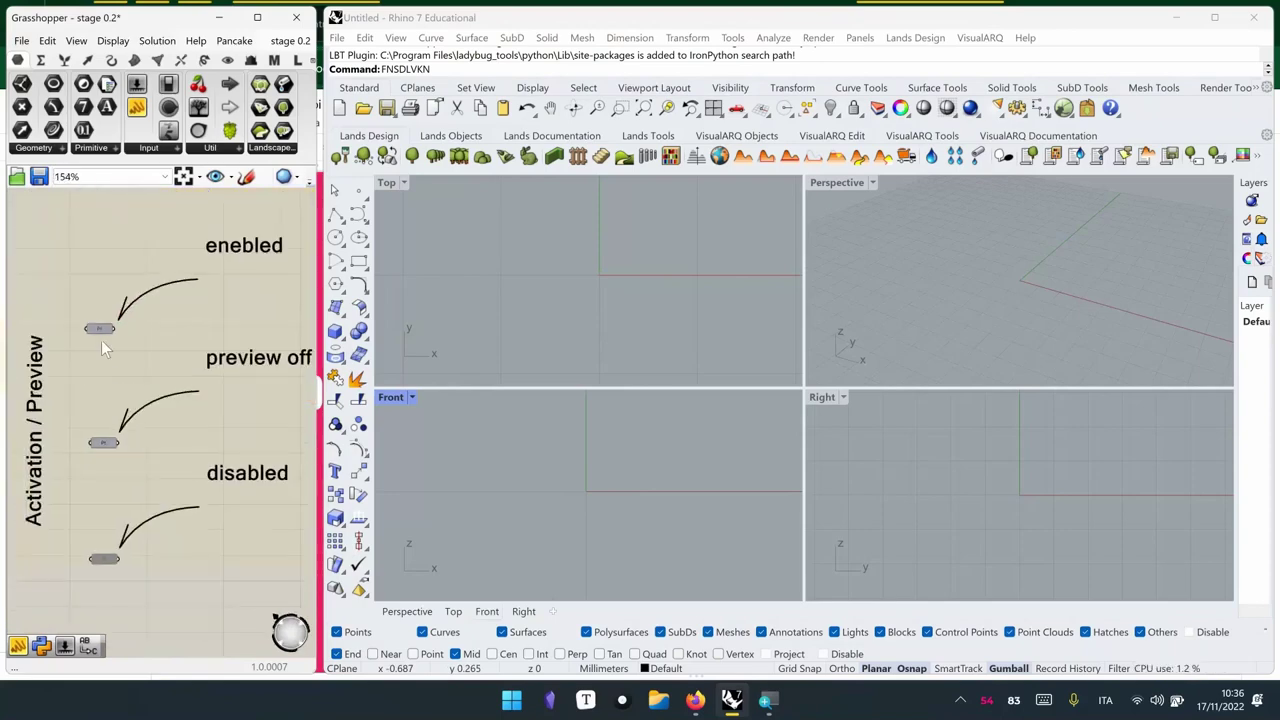
pyautogui.moveTo(101, 340); pyautogui.dragTo(231, 407, button='right')
pyautogui.rightClick(102, 343)
pyautogui.click(113, 348)
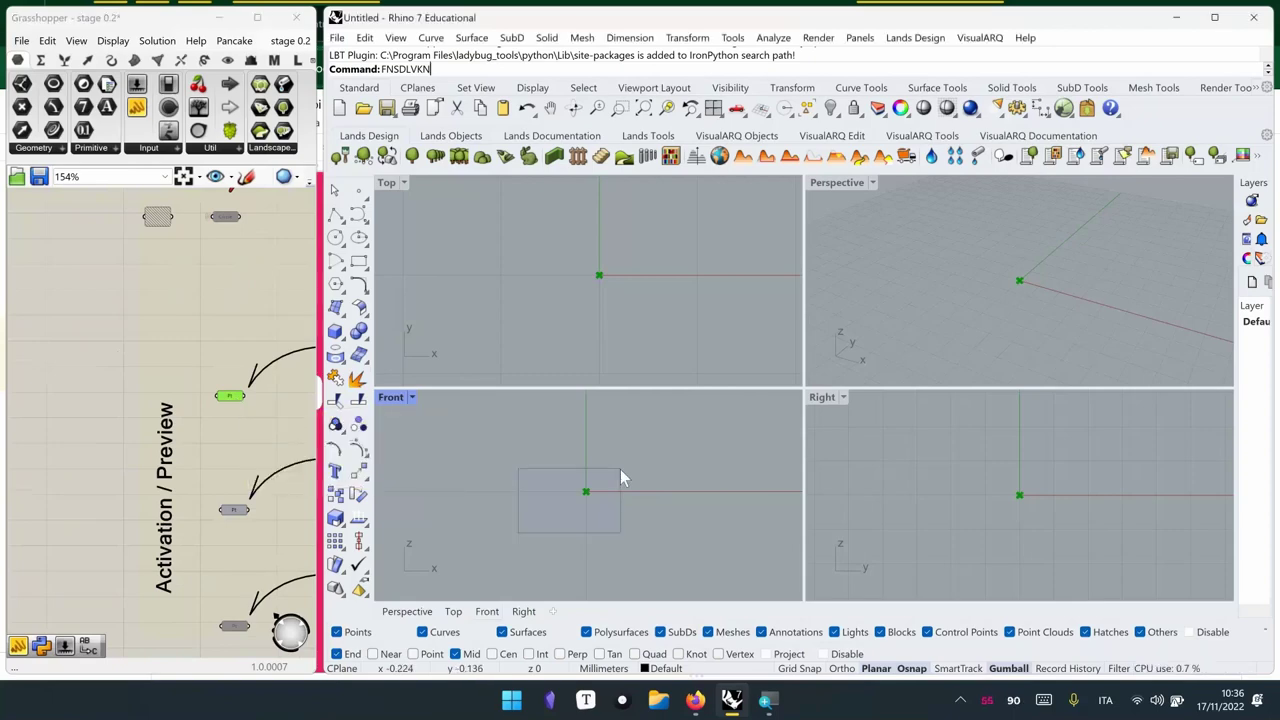
# Try to window-select the previewed point in Rhino's Front viewport, deselect the Pt parameter and read its tooltip
pyautogui.moveTo(556, 424); pyautogui.dragTo(648, 522)
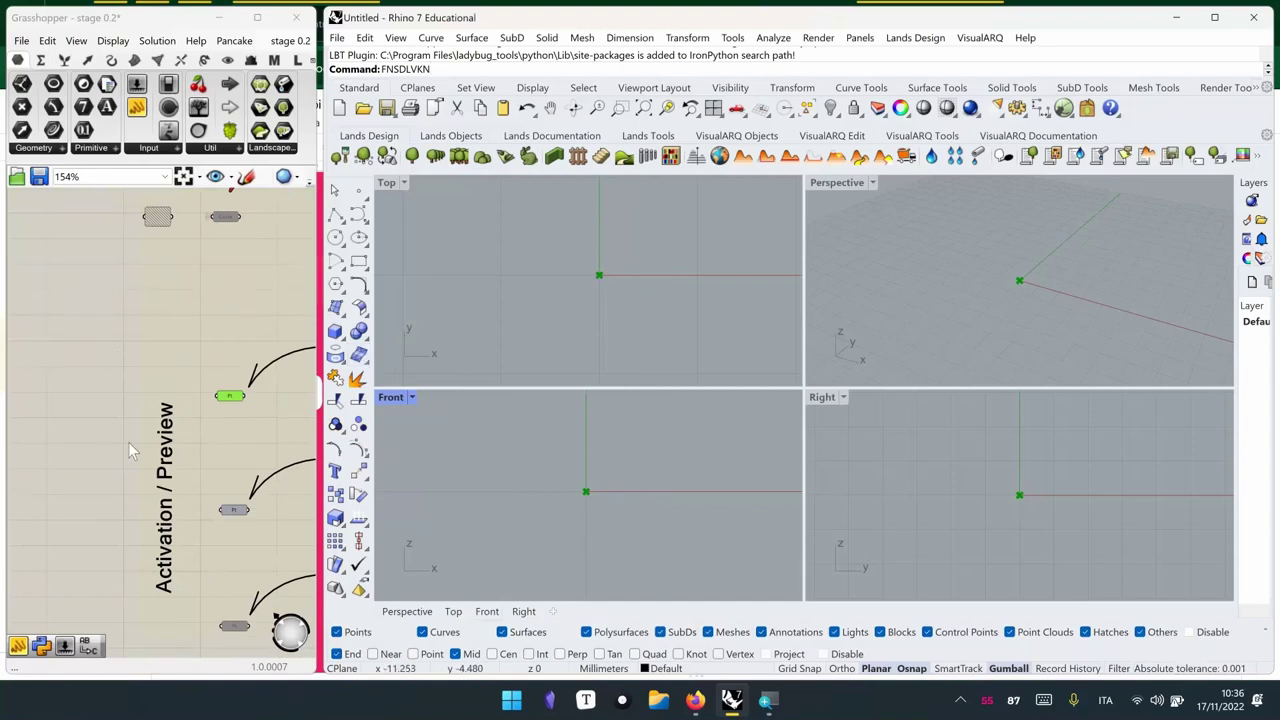
pyautogui.click(70, 384)
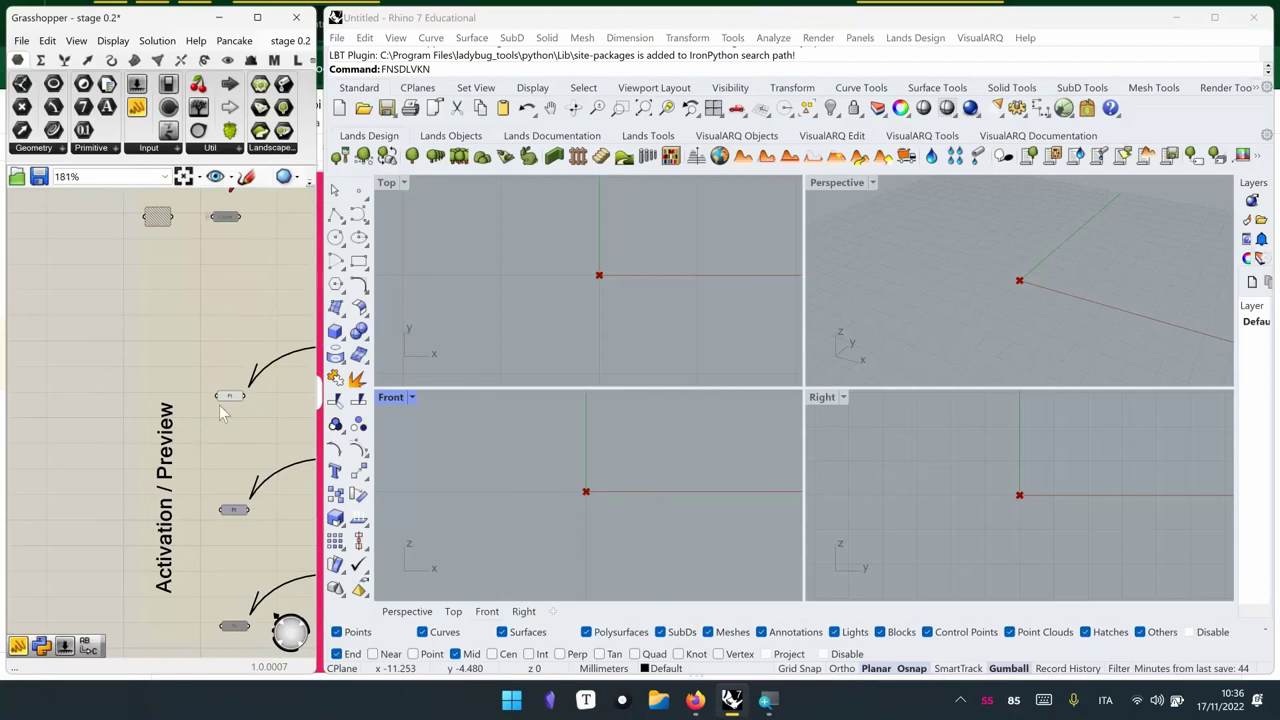
pyautogui.scroll(5, 219, 405)
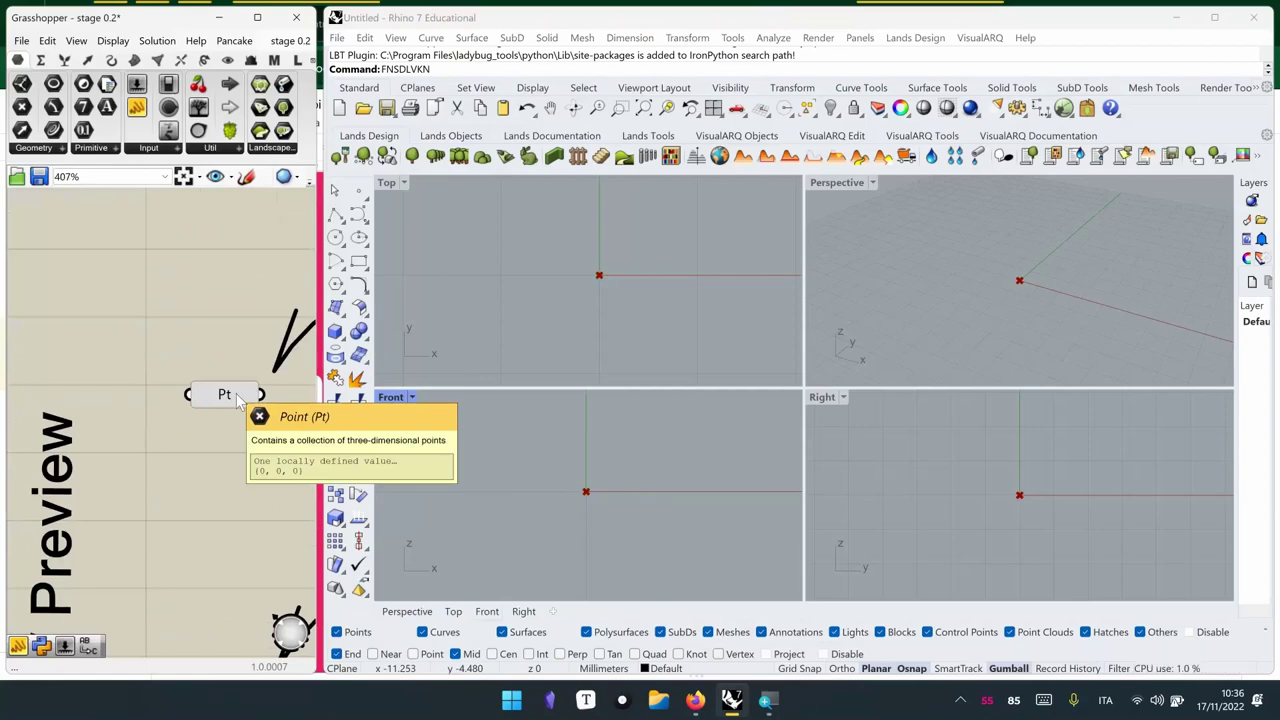
pyautogui.scroll(-4, 237, 413)
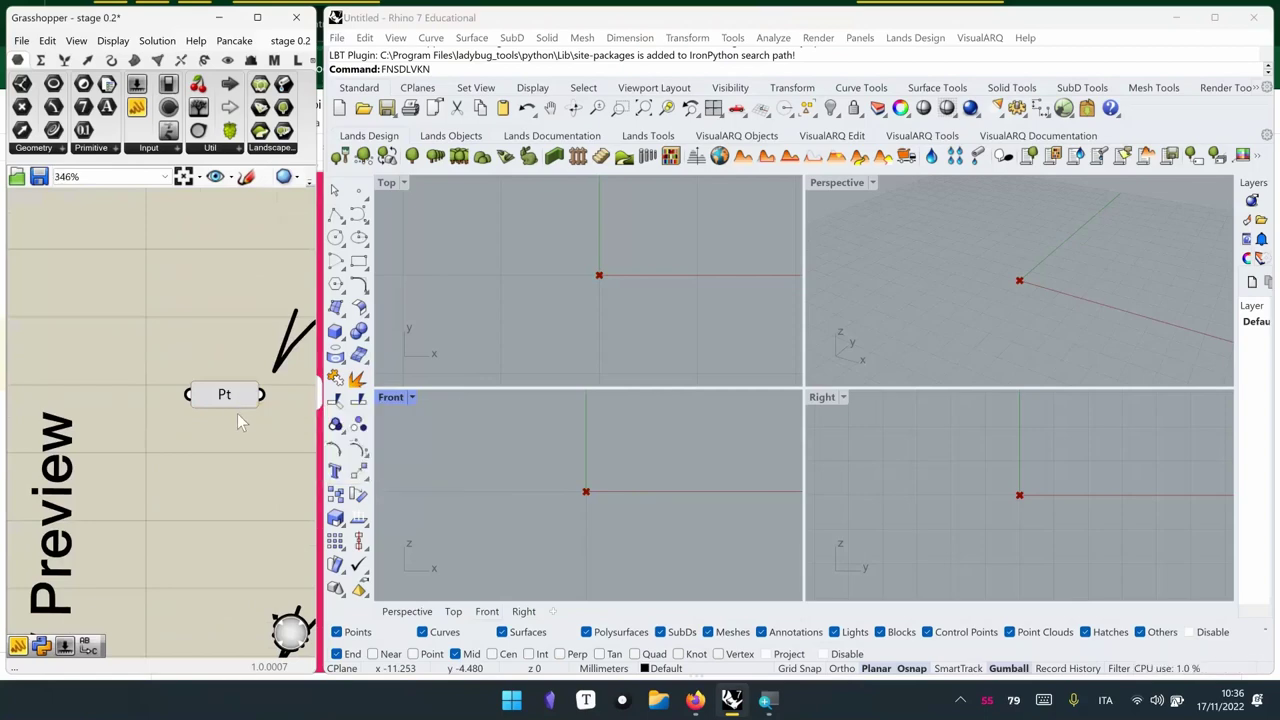
pyautogui.moveTo(74, 427); pyautogui.dragTo(101, 422, button='right')
pyautogui.doubleClick(70, 388)
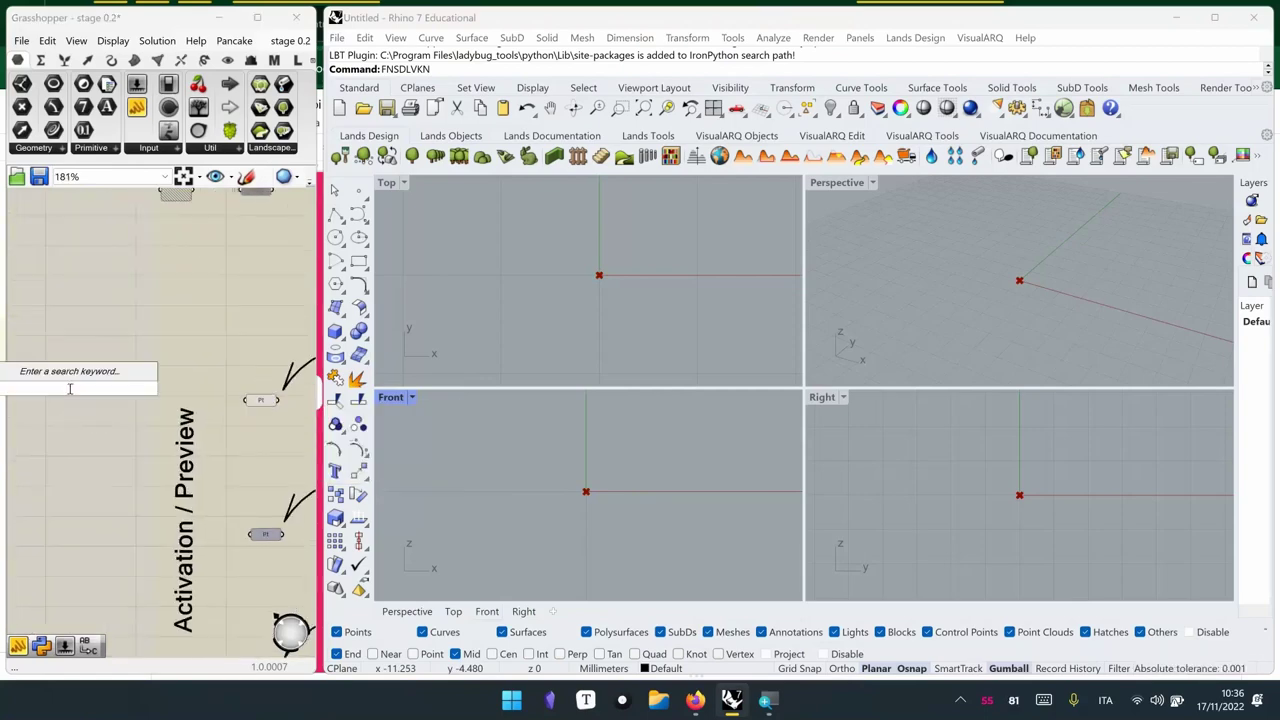
pyautogui.write('point')
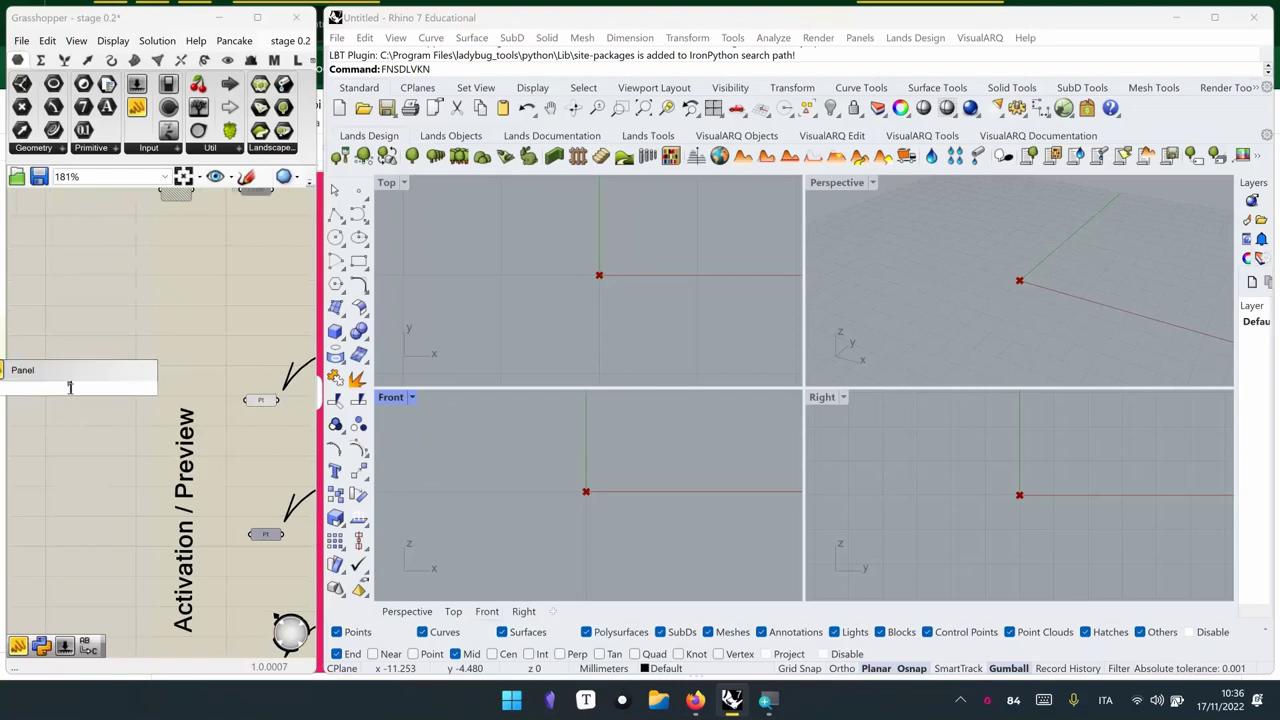
pyautogui.press('Escape')
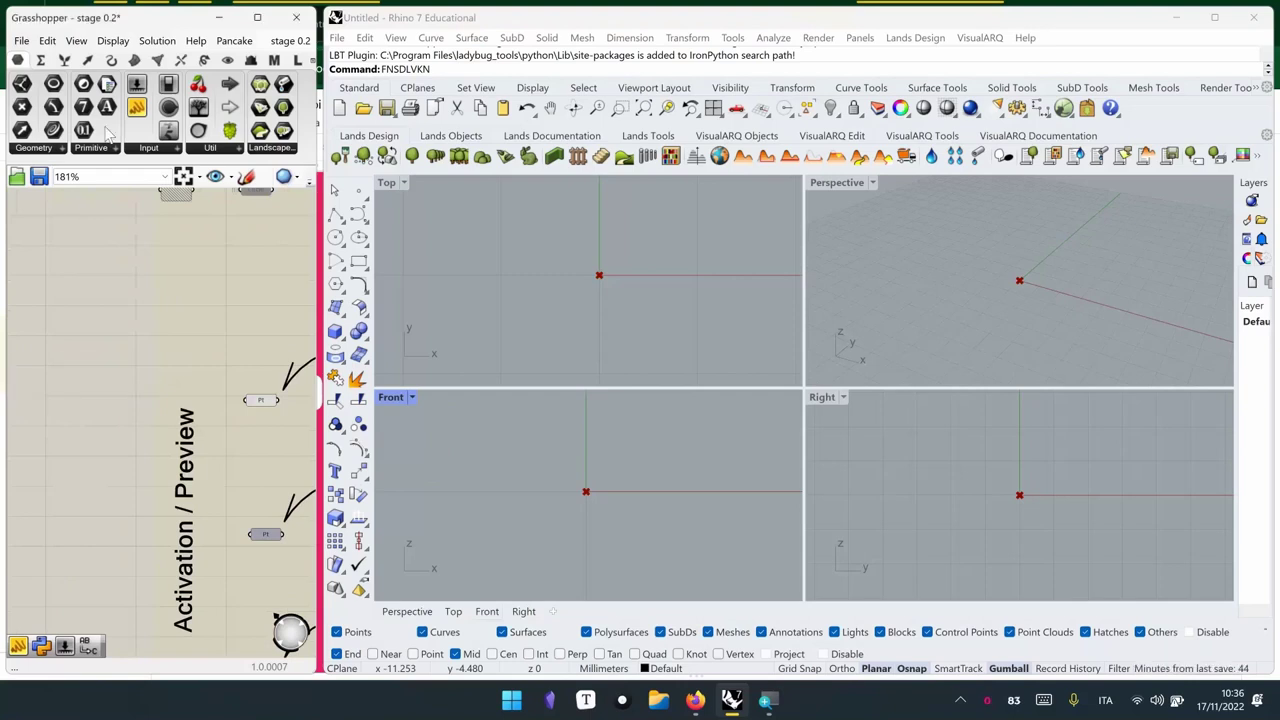
# Add a panel containing 0,2,3 and connect its output to the Pt parameter labelled "enebled"
pyautogui.moveTo(137, 109); pyautogui.dragTo(65, 397)
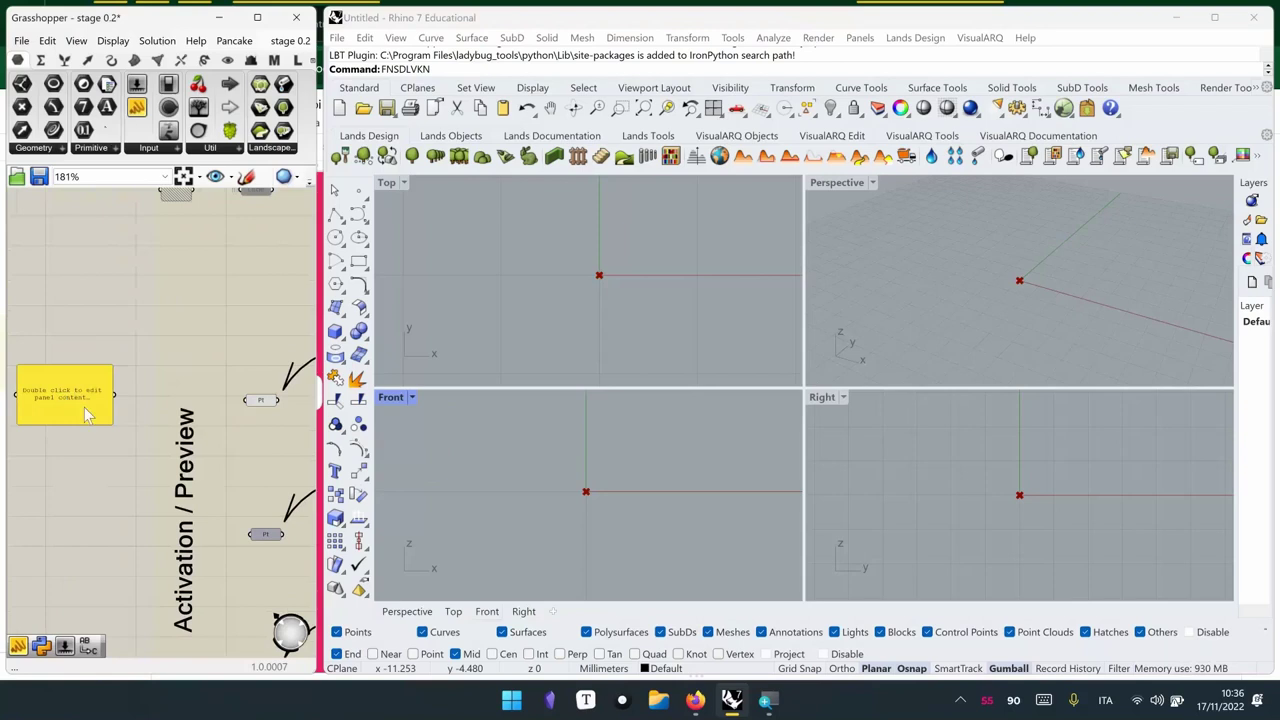
pyautogui.doubleClick(63, 403)
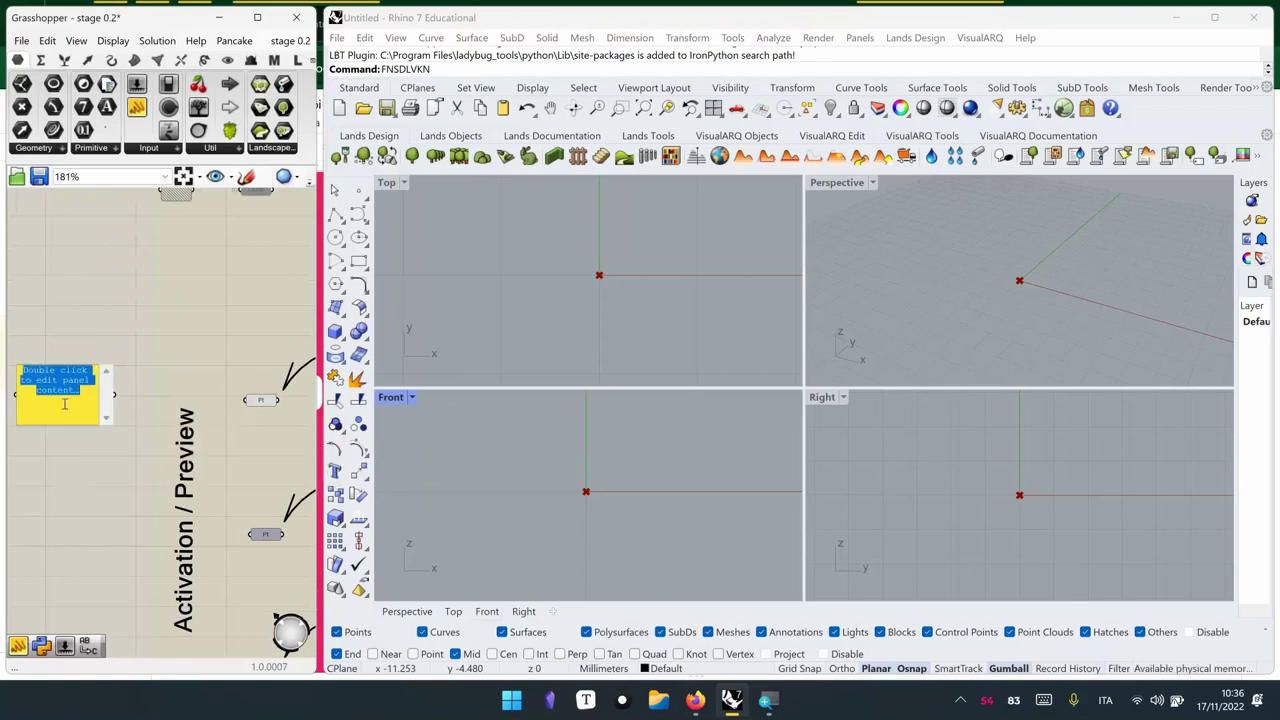
pyautogui.write('0,20')
pyautogui.press('BackSpace')
pyautogui.write(',3')
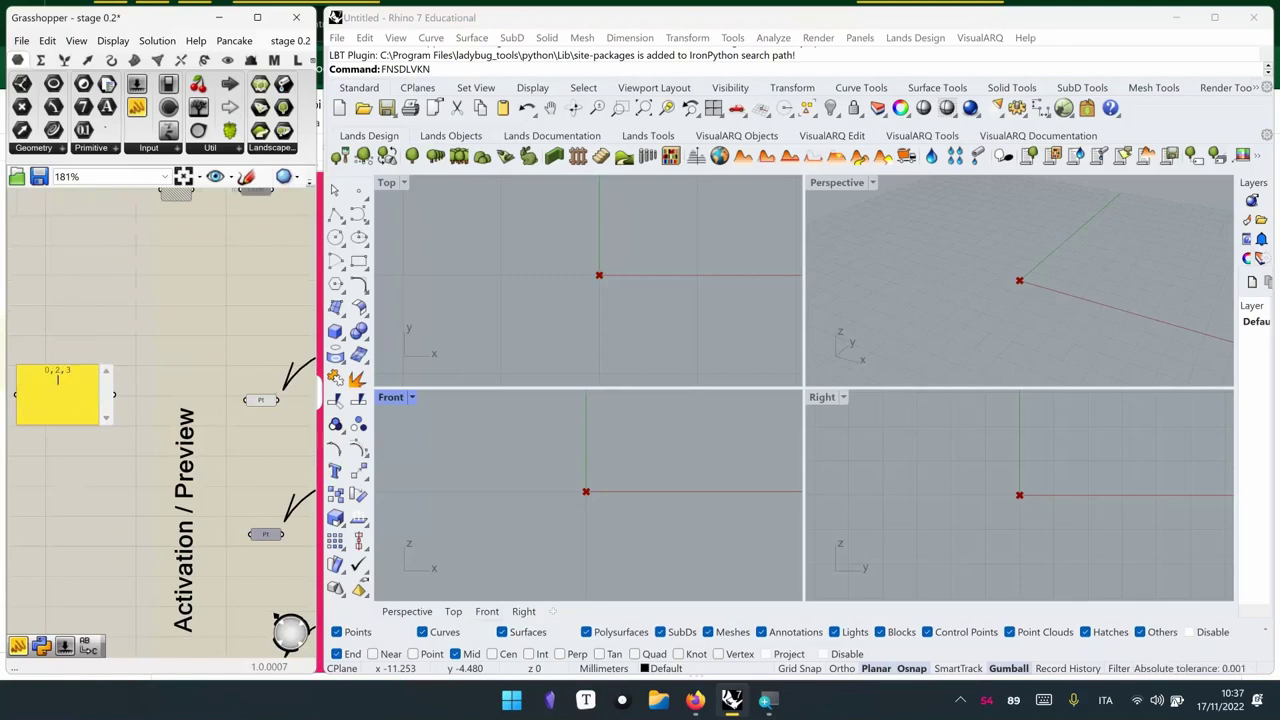
pyautogui.click(94, 342)
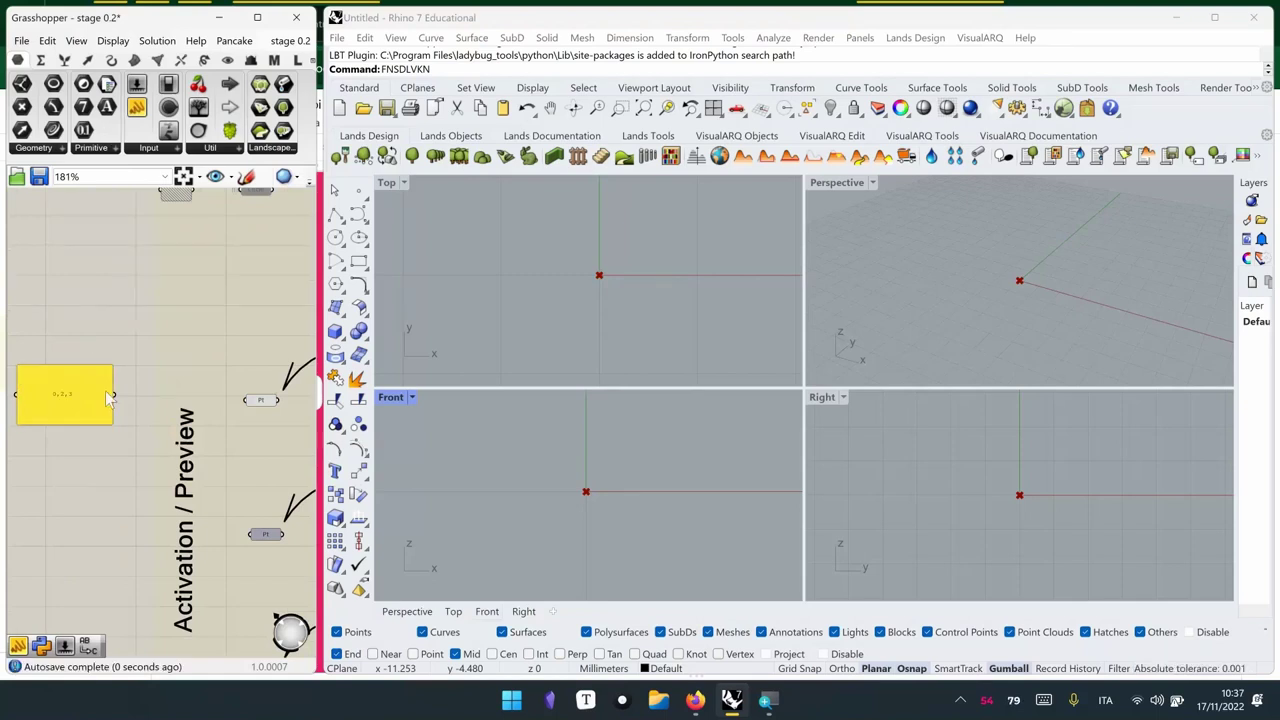
pyautogui.moveTo(115, 394); pyautogui.dragTo(246, 400)
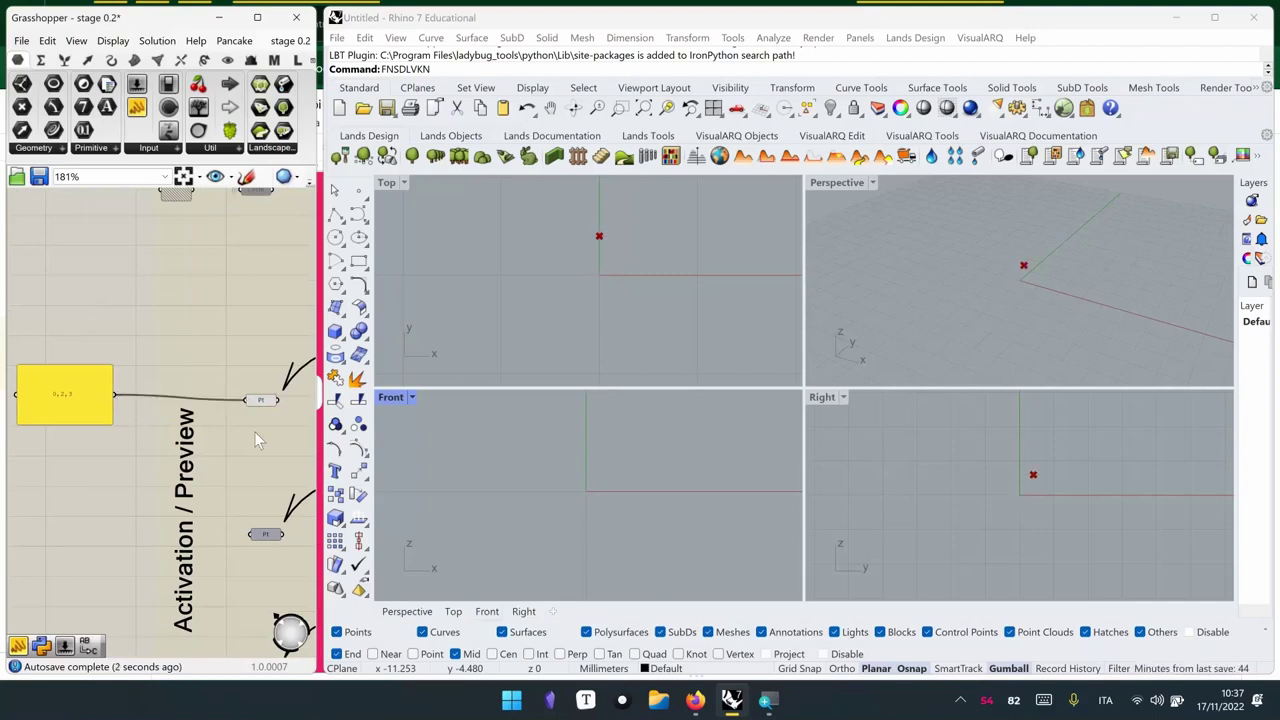
# Try to window-select the previewed point in Rhino's Perspective viewport
pyautogui.moveTo(1037, 241); pyautogui.dragTo(1021, 264, button='right')
pyautogui.moveTo(1064, 258); pyautogui.dragTo(1036, 293, button='right')
pyautogui.moveTo(1023, 249); pyautogui.dragTo(920, 312)
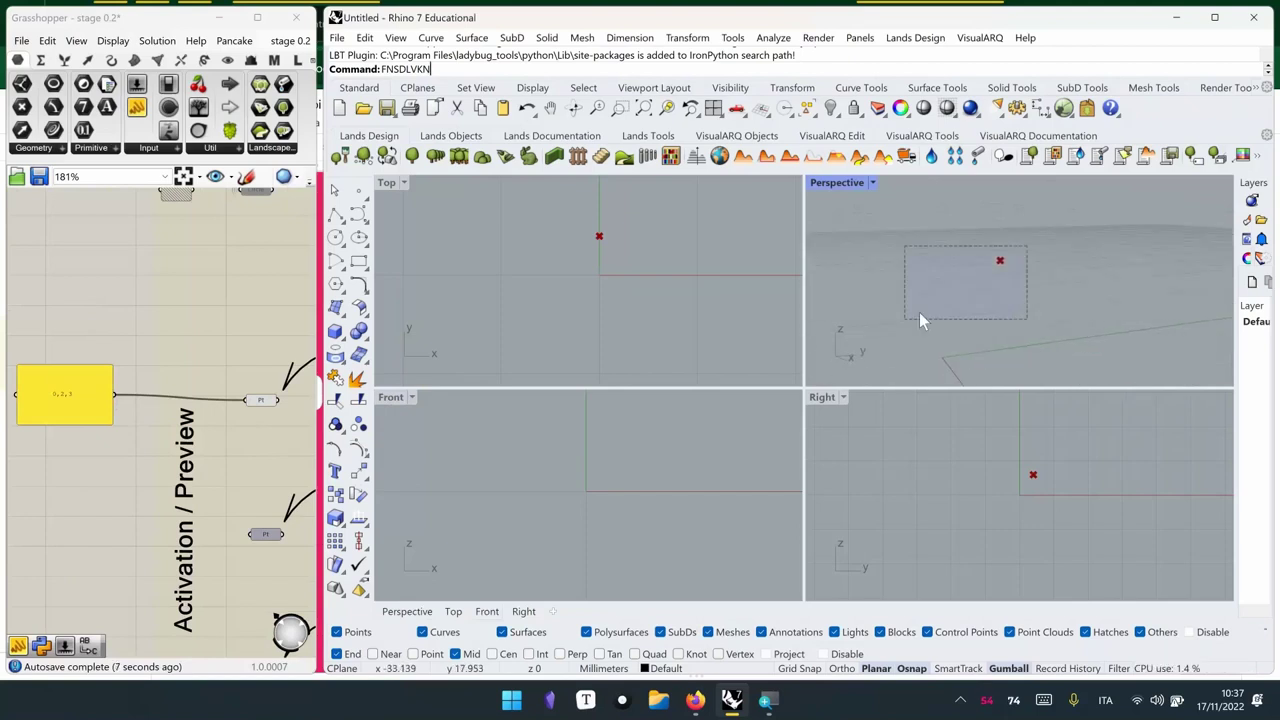
pyautogui.moveTo(991, 264); pyautogui.dragTo(1024, 240)
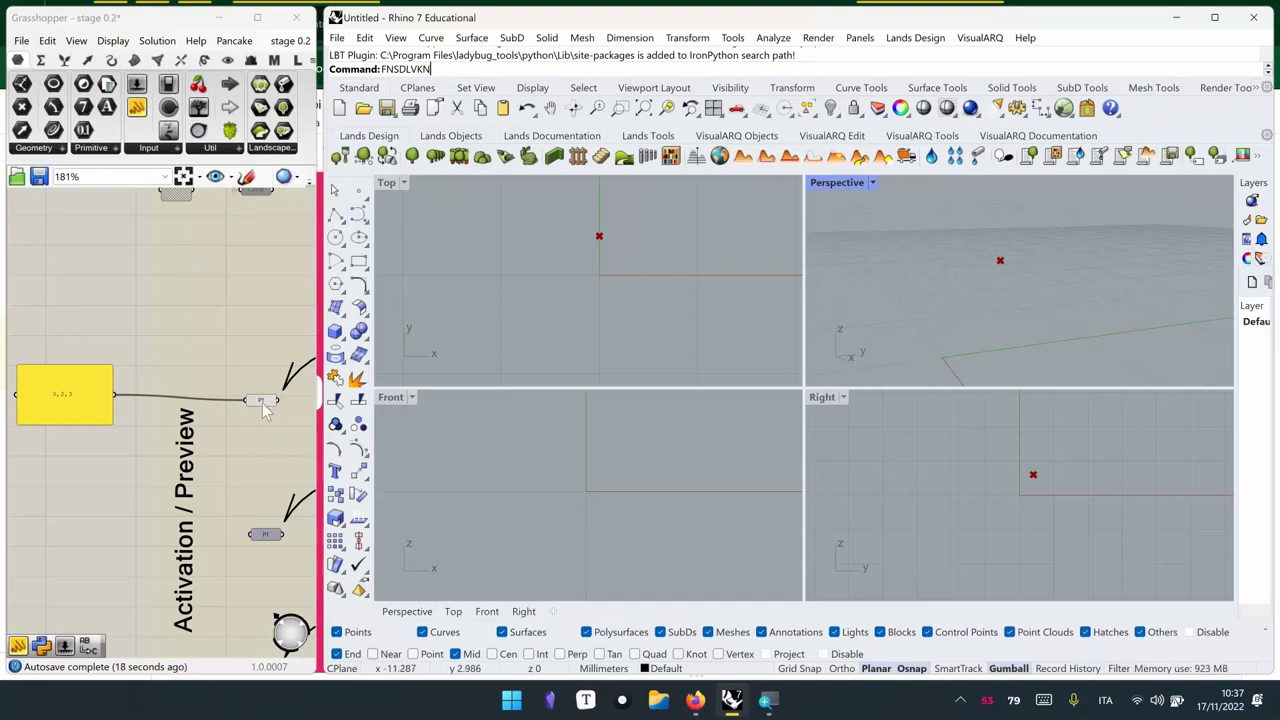
# Internalise the panel's data in the Pt parameter labelled "enebled" and delete the panel
pyautogui.moveTo(263, 403)
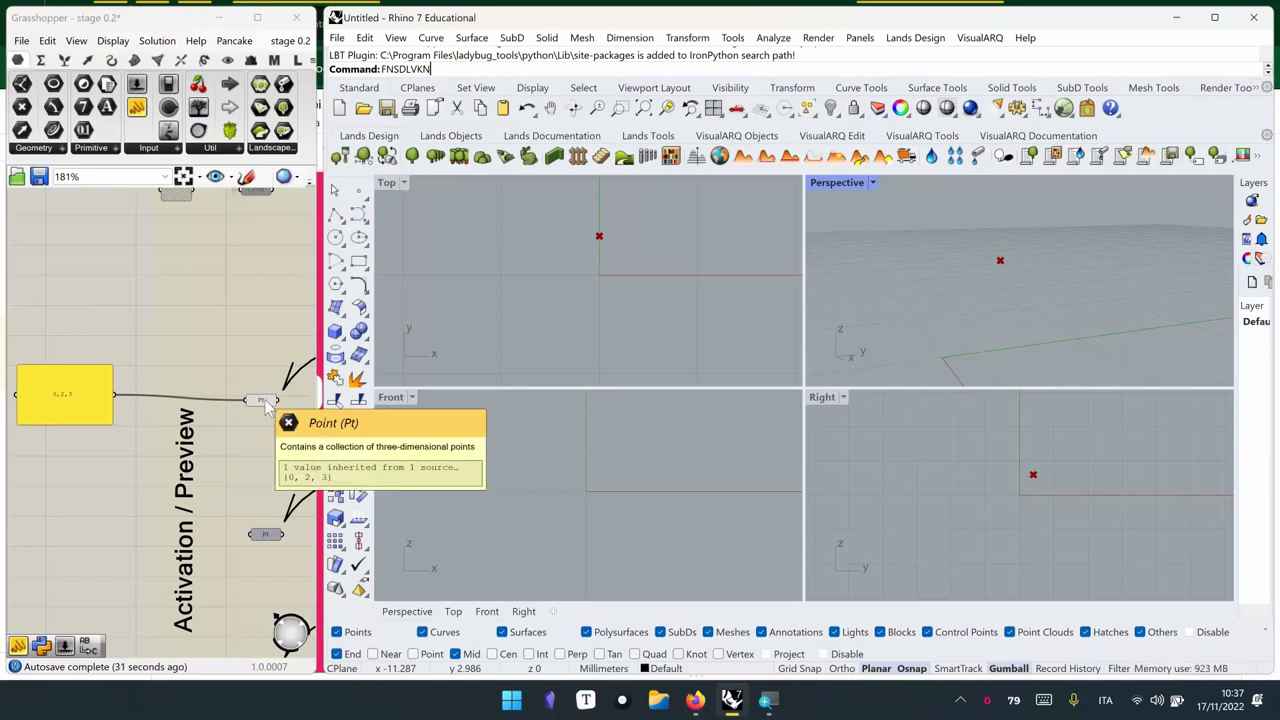
pyautogui.rightClick(264, 401)
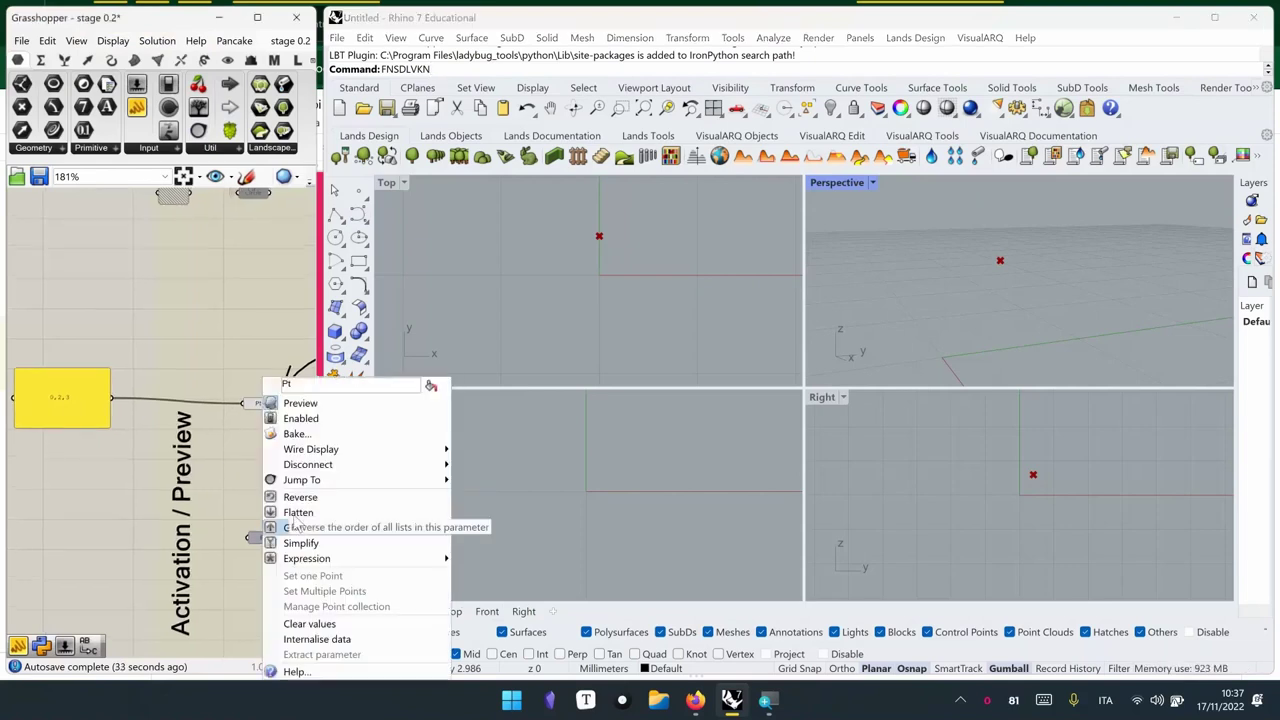
pyautogui.click(310, 640)
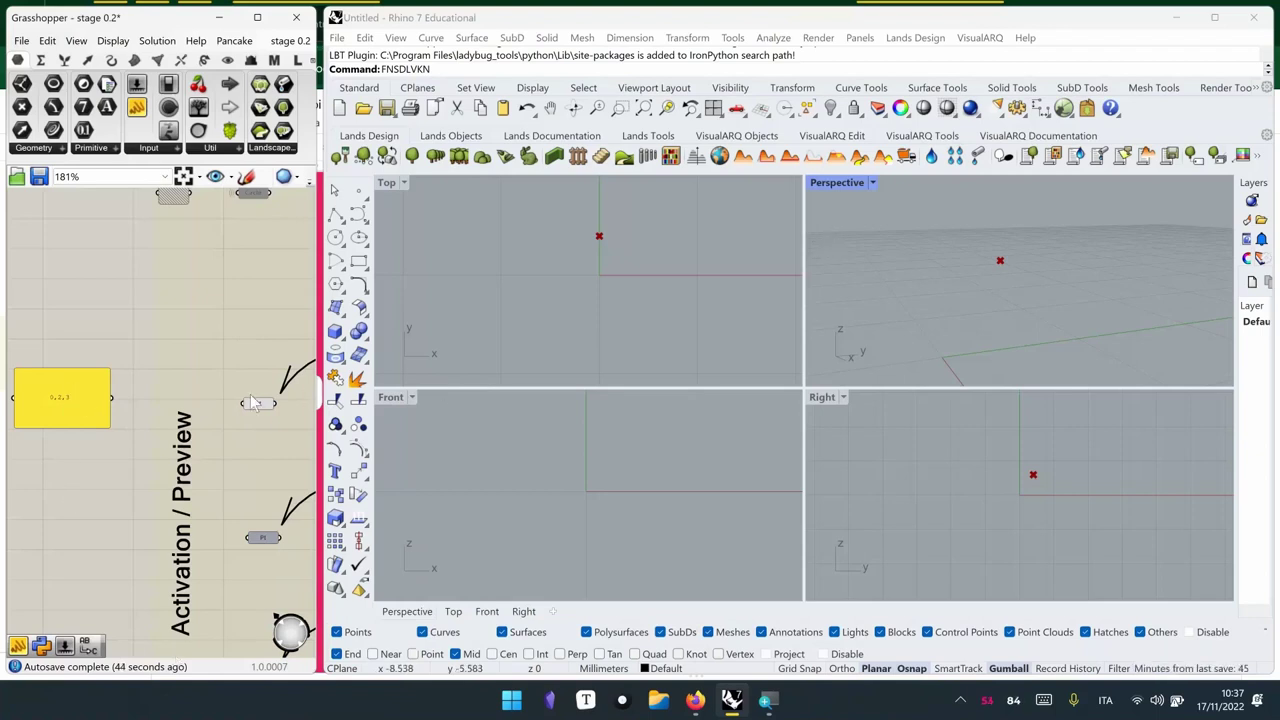
pyautogui.moveTo(262, 410)
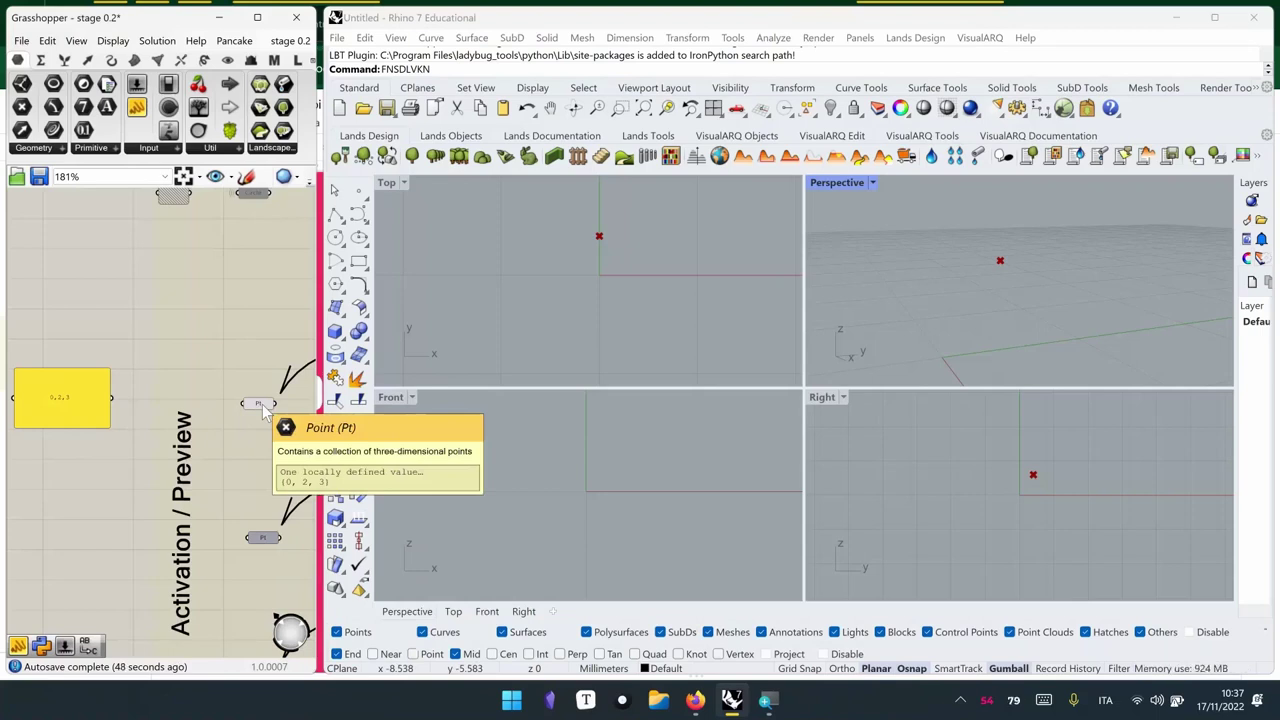
pyautogui.click(262, 406)
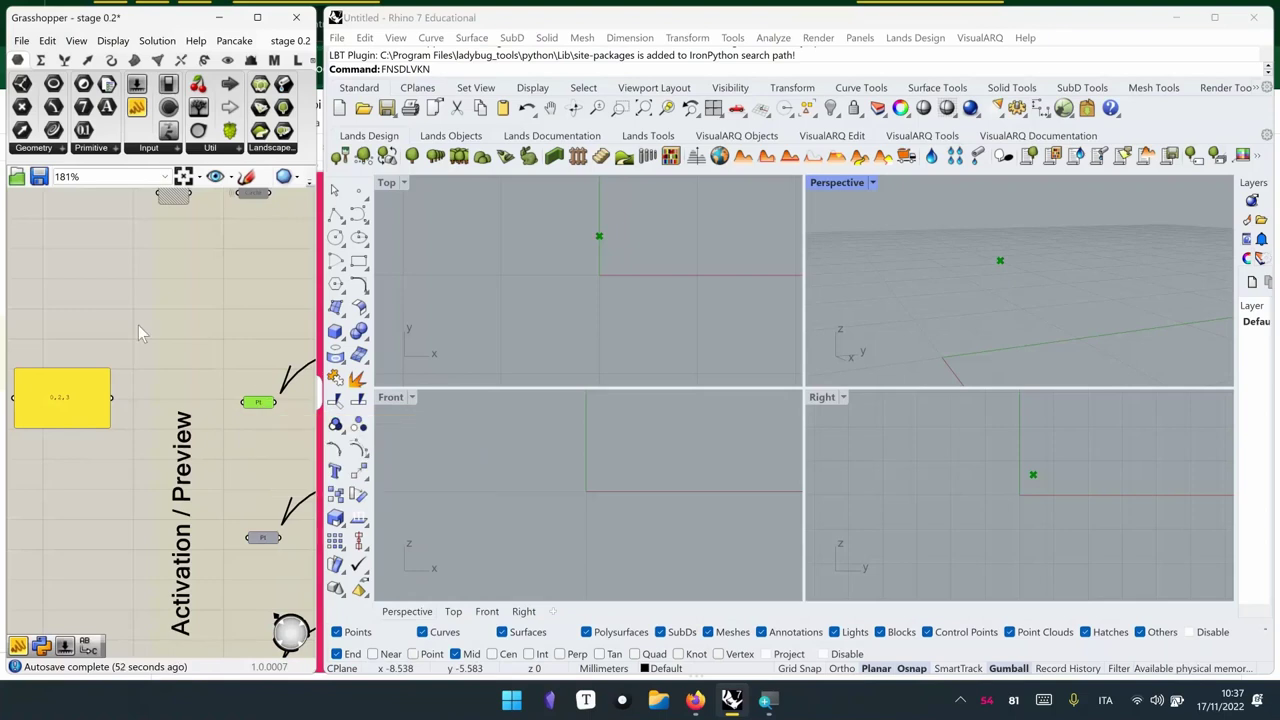
pyautogui.click(72, 392)
pyautogui.press('Delete')
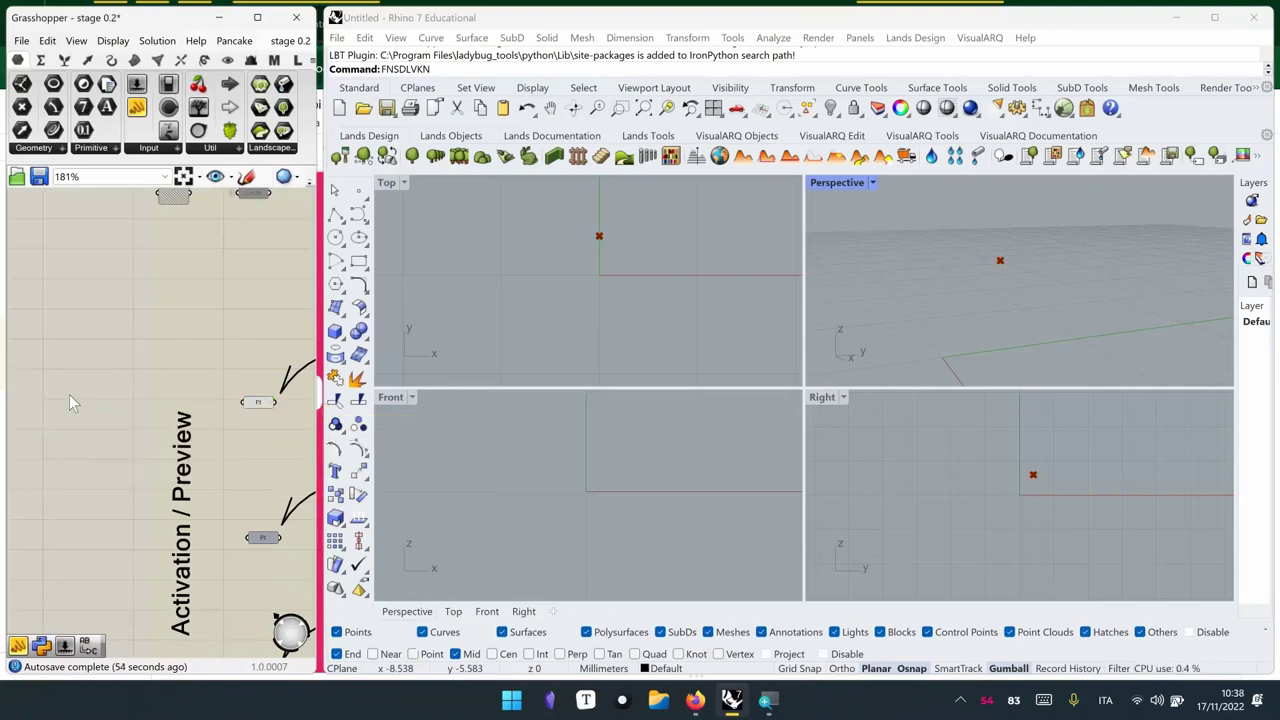
# Turn off the preview of the Pt parameter labelled "enebled"
pyautogui.moveTo(126, 424); pyautogui.dragTo(65, 361, button='right')
pyautogui.click(196, 340)
pyautogui.rightClick(95, 294)
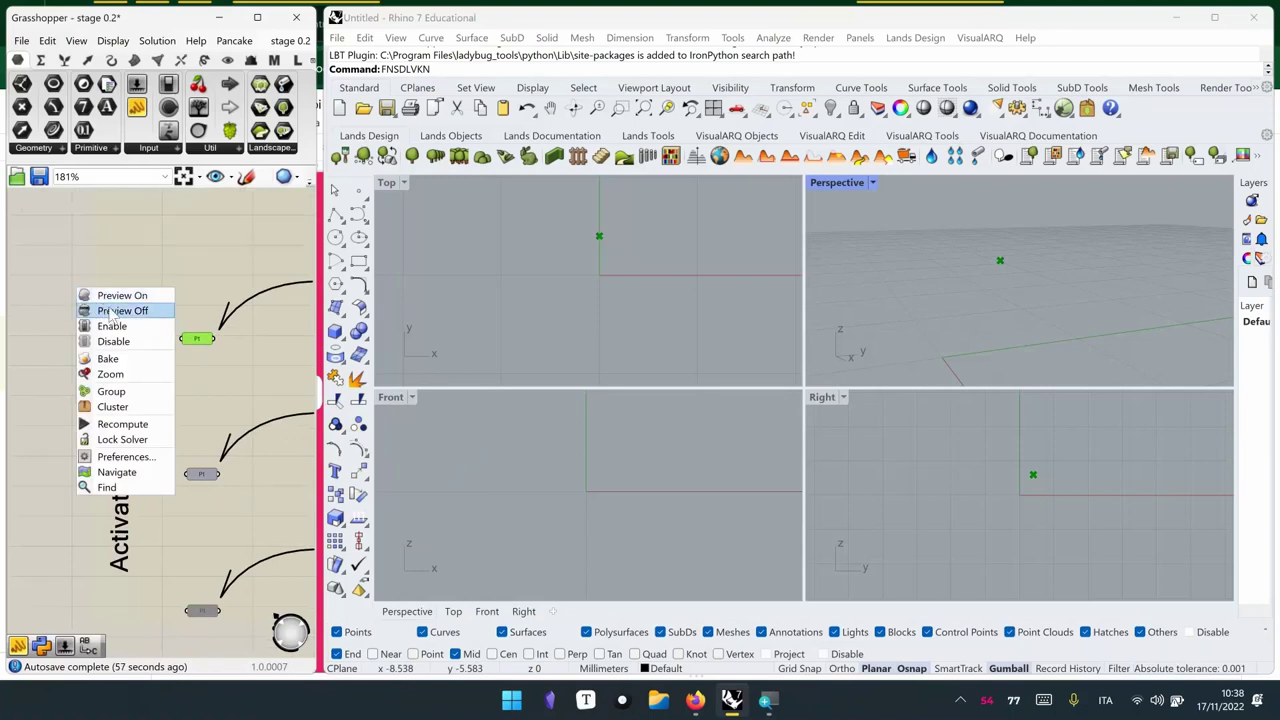
pyautogui.click(111, 311)
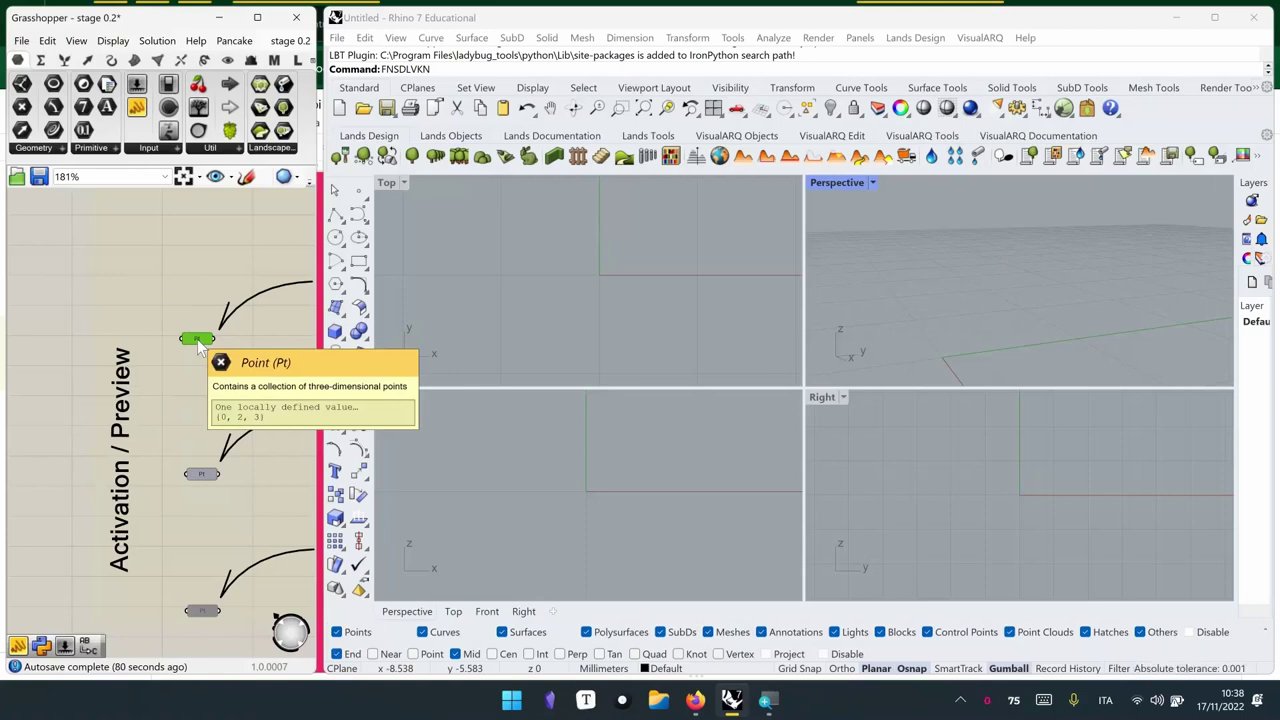
# Compare the colours of the three Pt parameters in the "Activation / Preview" section, especially the disabled one
pyautogui.moveTo(148, 476); pyautogui.dragTo(156, 562, button='right')
pyautogui.scroll(3, 152, 582)
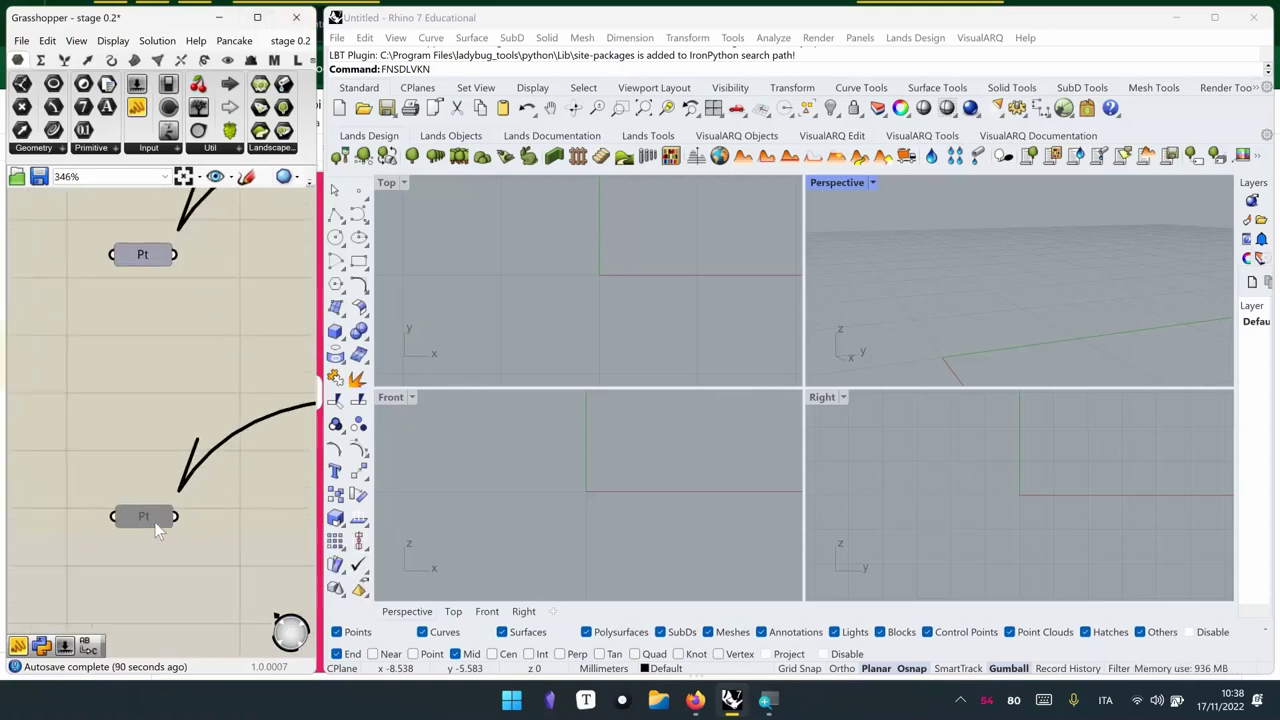
pyautogui.scroll(2, 156, 530)
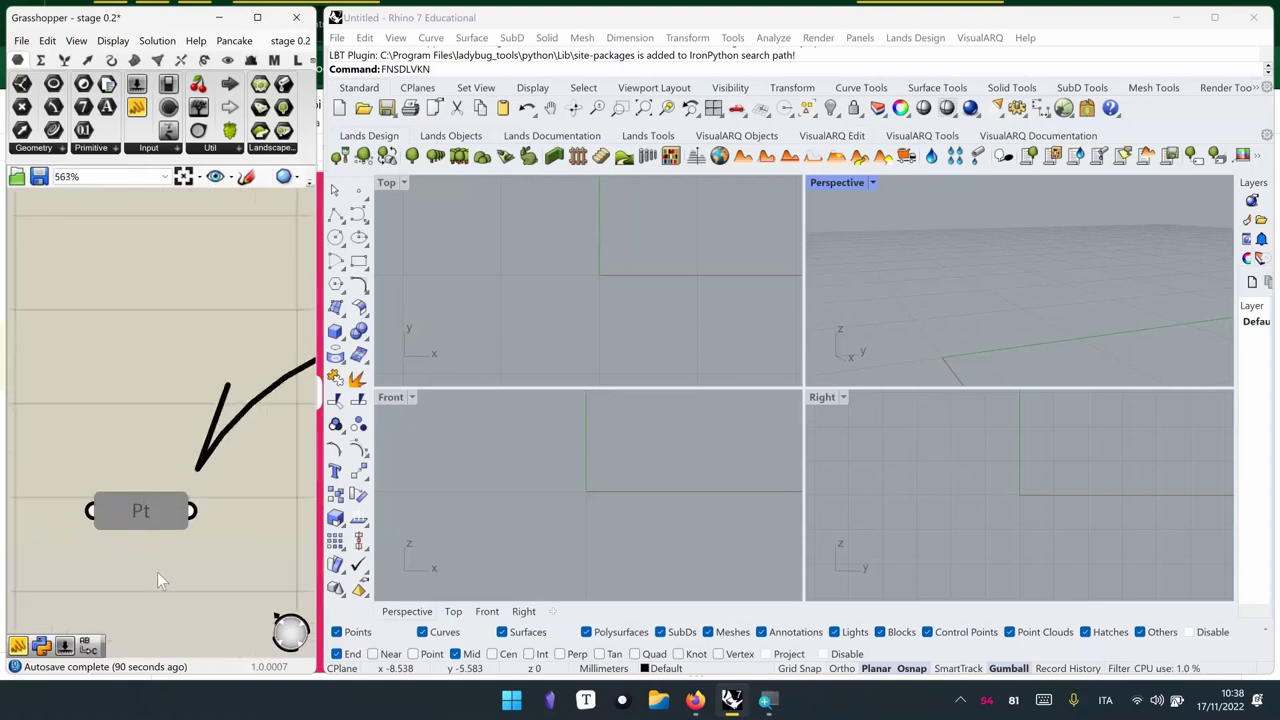
pyautogui.scroll(-4, 157, 572)
pyautogui.scroll(1, 160, 575)
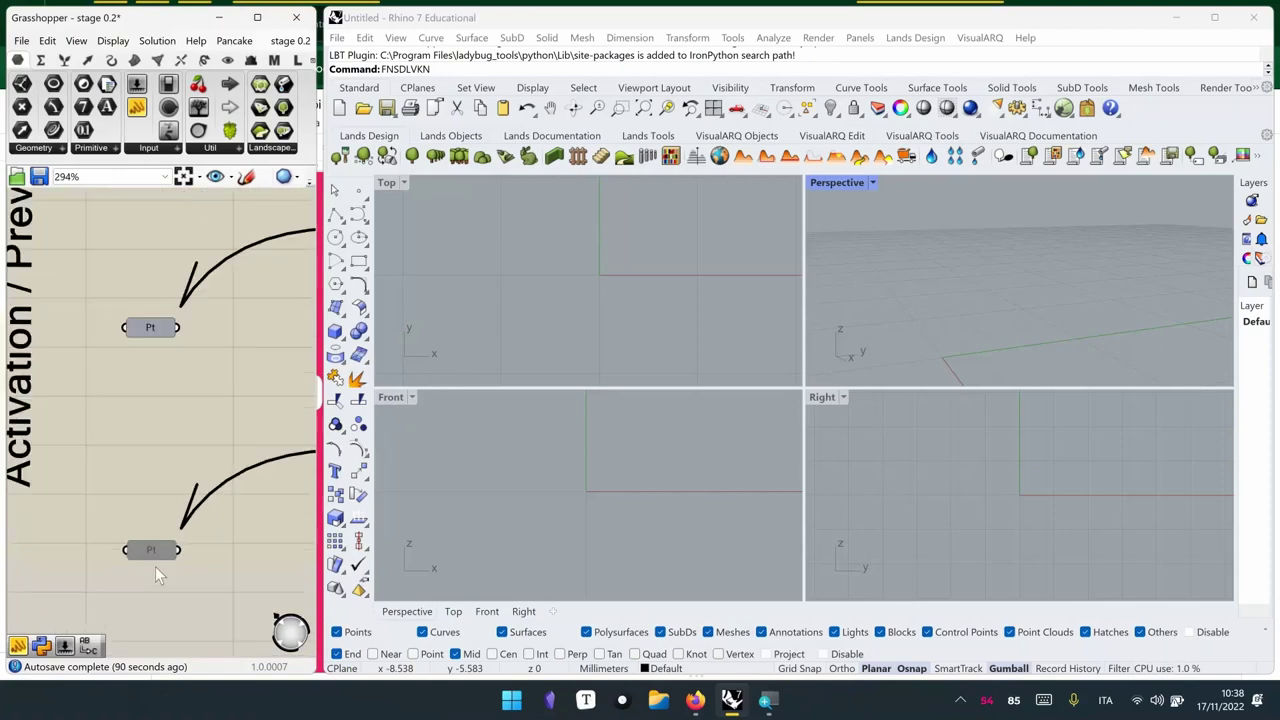
pyautogui.scroll(-1, 157, 569)
pyautogui.moveTo(158, 568); pyautogui.dragTo(118, 545, button='right')
pyautogui.scroll(-2, 118, 545)
pyautogui.scroll(2, 116, 560)
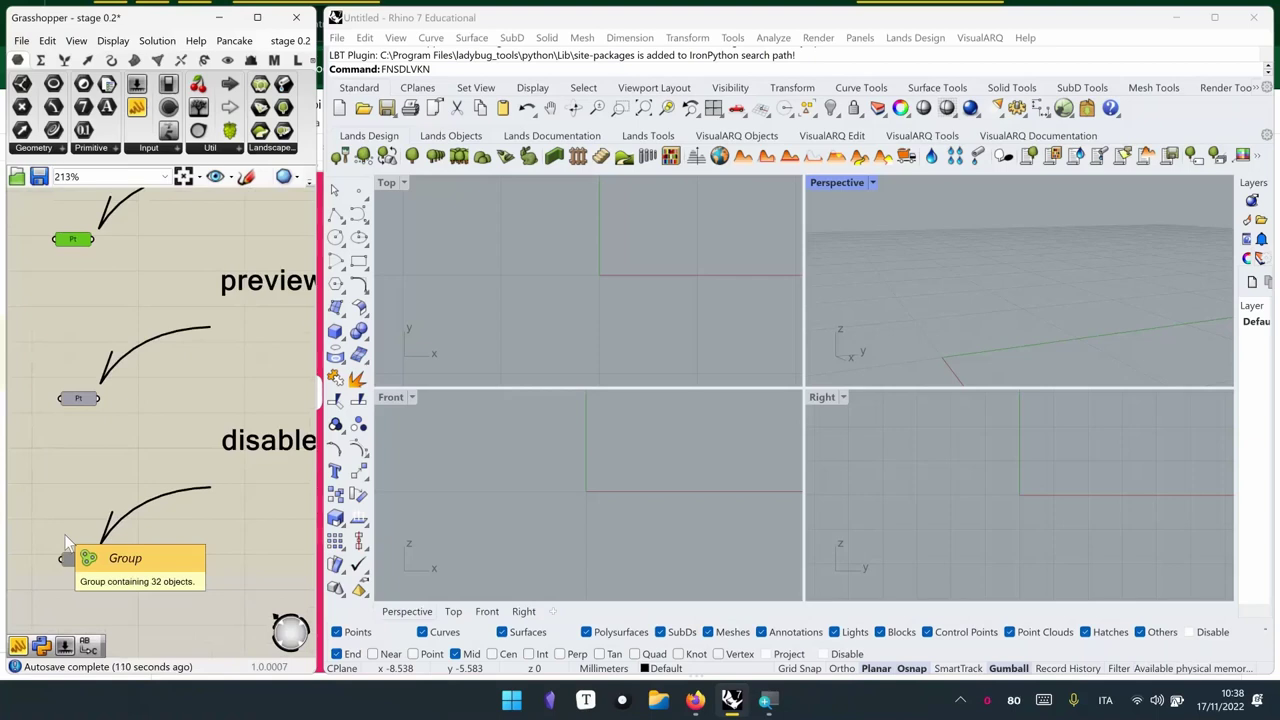
pyautogui.moveTo(64, 534); pyautogui.dragTo(109, 579, button='right')
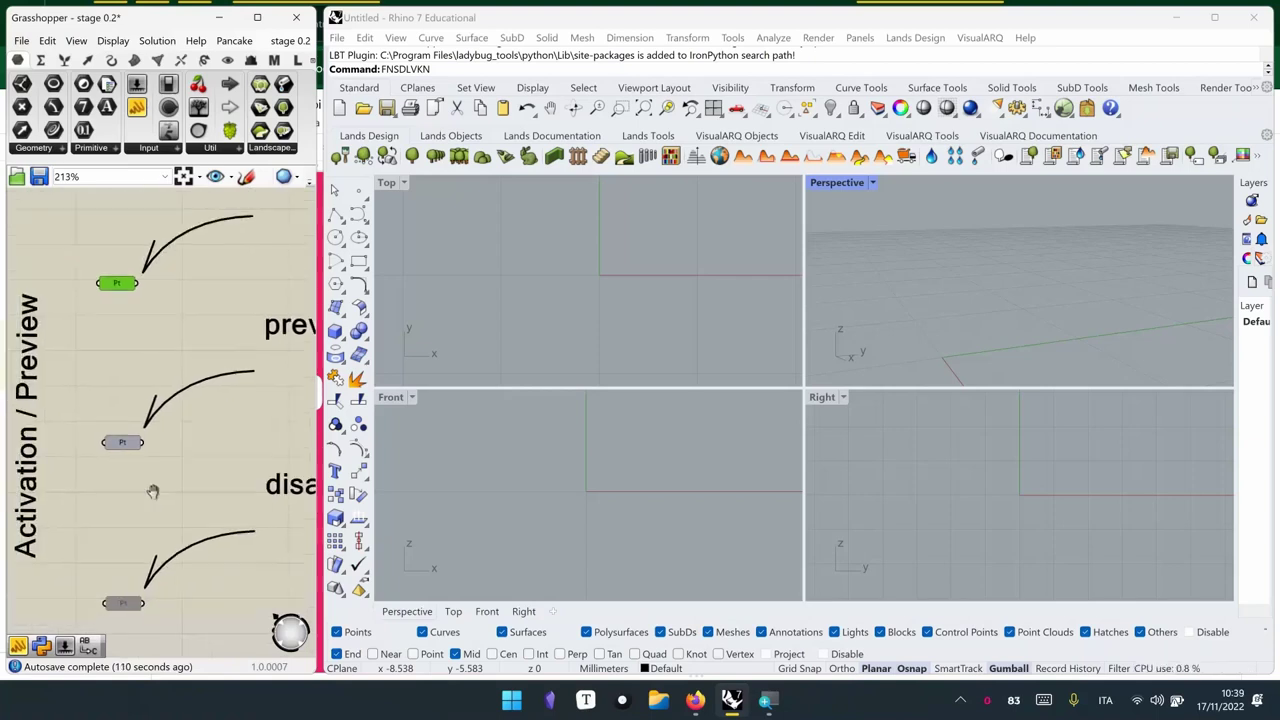
# Turn the preview of the selected Pt parameter labelled "enebled" back on
pyautogui.rightClick(90, 231)
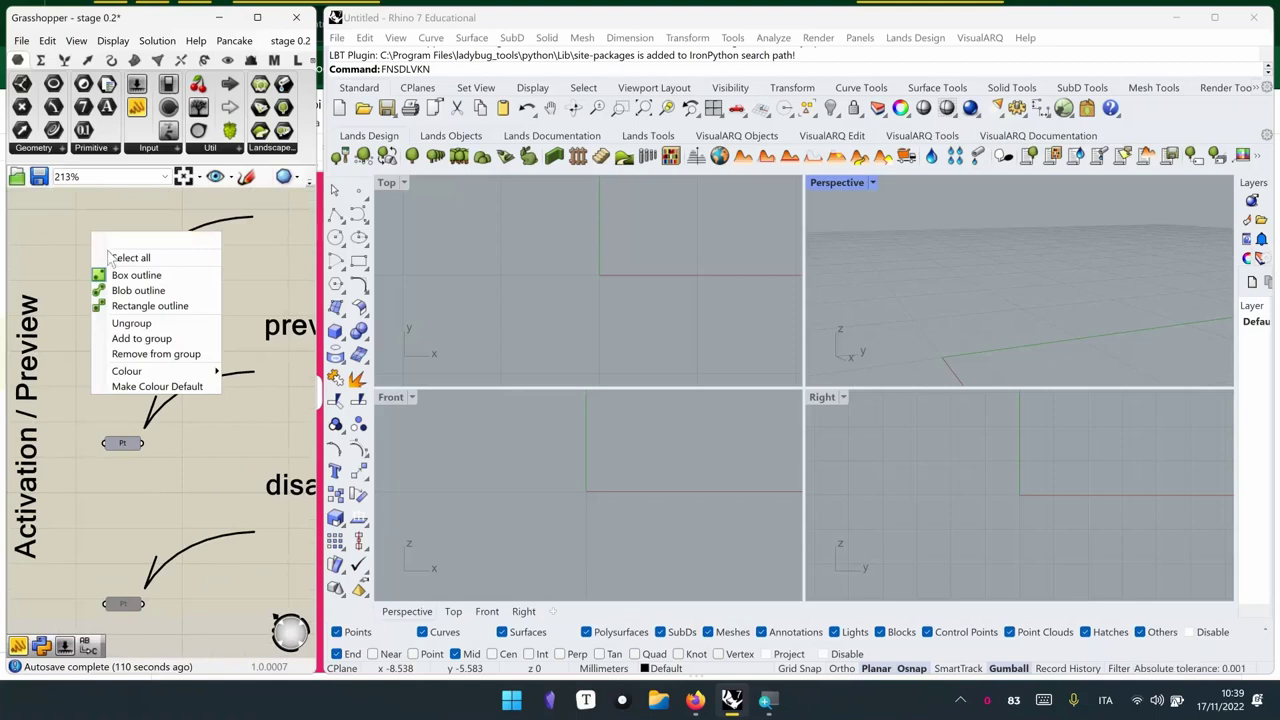
pyautogui.moveTo(56, 247); pyautogui.dragTo(56, 289, button='right')
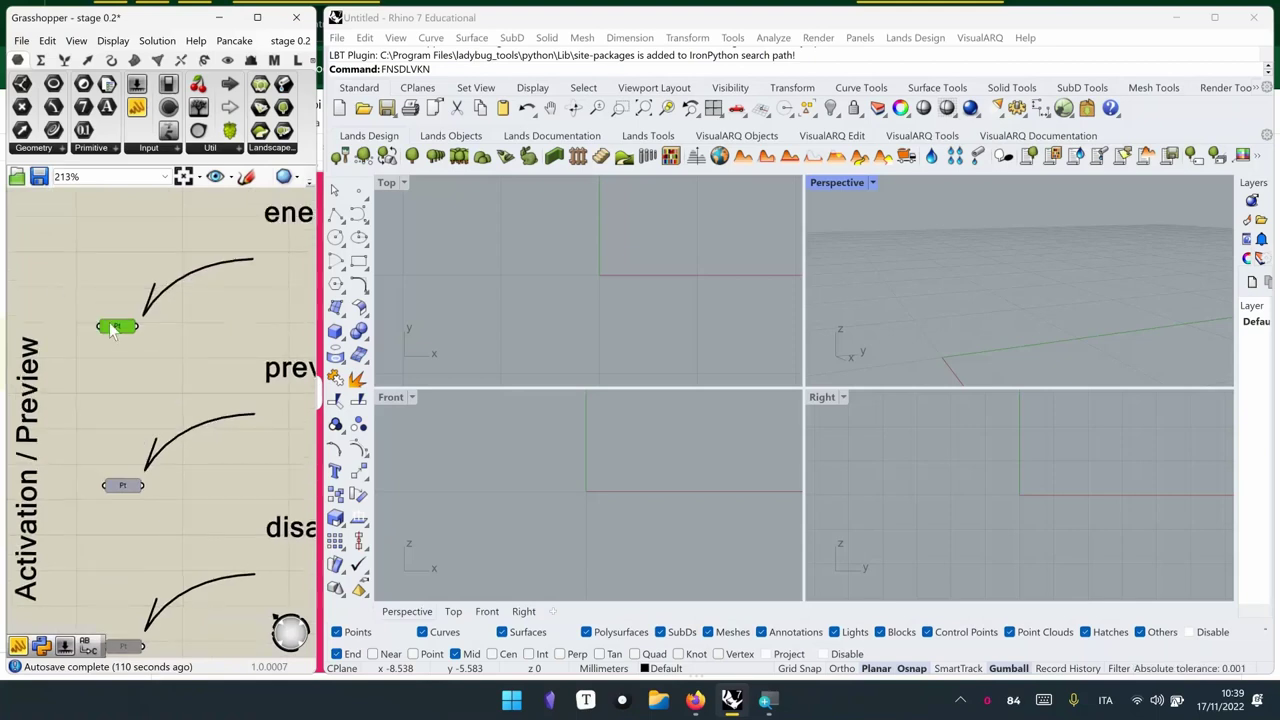
pyautogui.moveTo(118, 340); pyautogui.dragTo(88, 348, button='right')
pyautogui.rightClick(150, 345)
pyautogui.click(143, 350)
# Disable the Pt parameter labelled "enebled"
pyautogui.moveTo(995, 263); pyautogui.dragTo(1004, 264, button='right')
pyautogui.rightClick(61, 326)
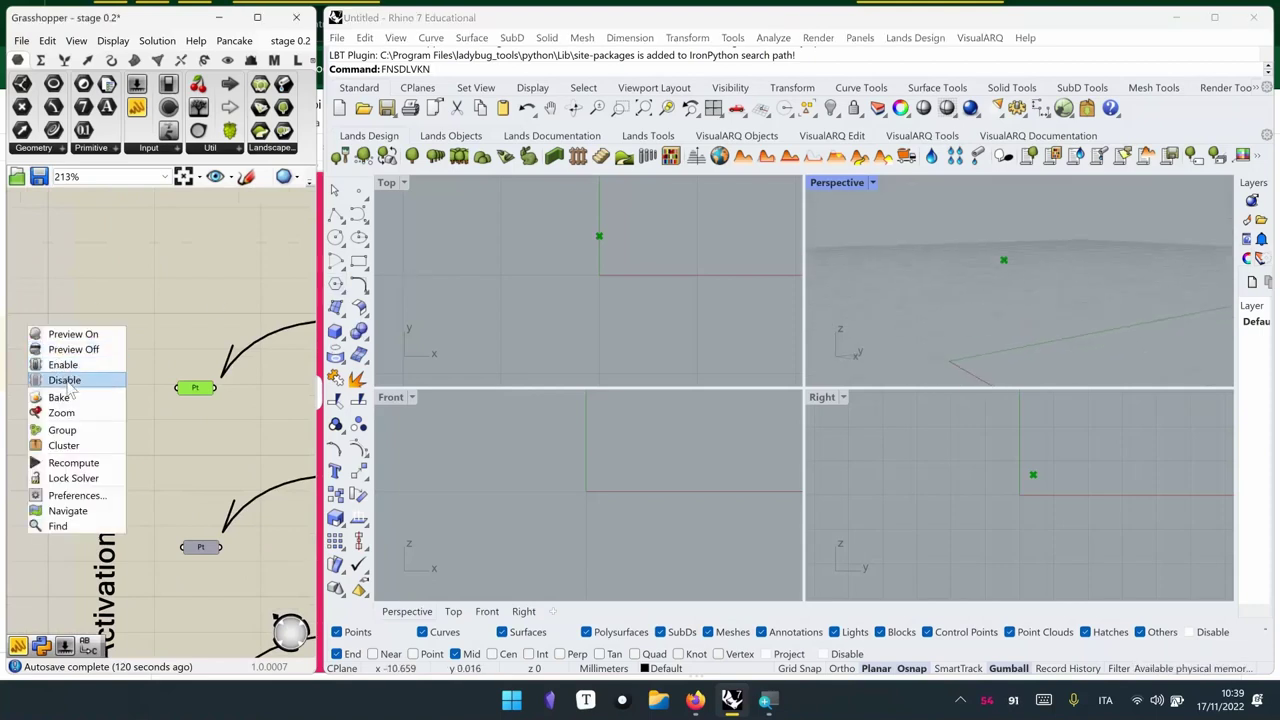
pyautogui.click(66, 381)
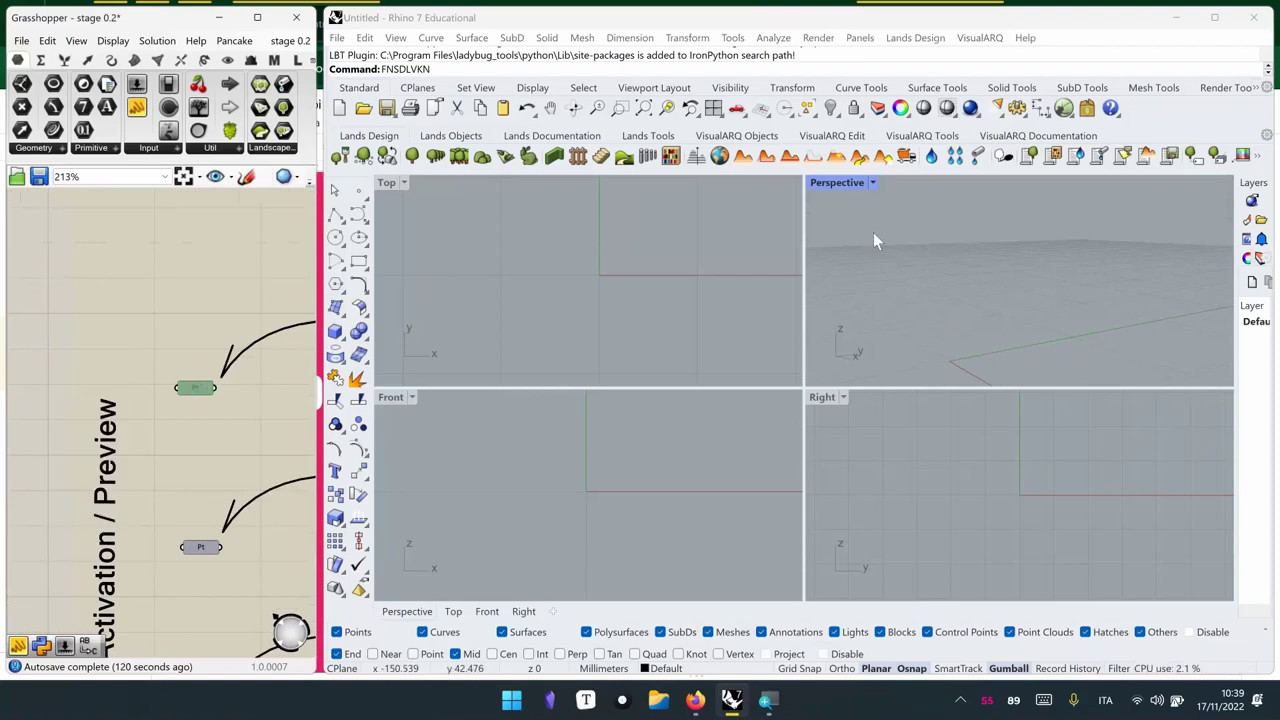
# Add a panel, connect the disabled Pt parameter's output to it and place it directly beside the parameter
pyautogui.moveTo(263, 361); pyautogui.dragTo(223, 337, button='right')
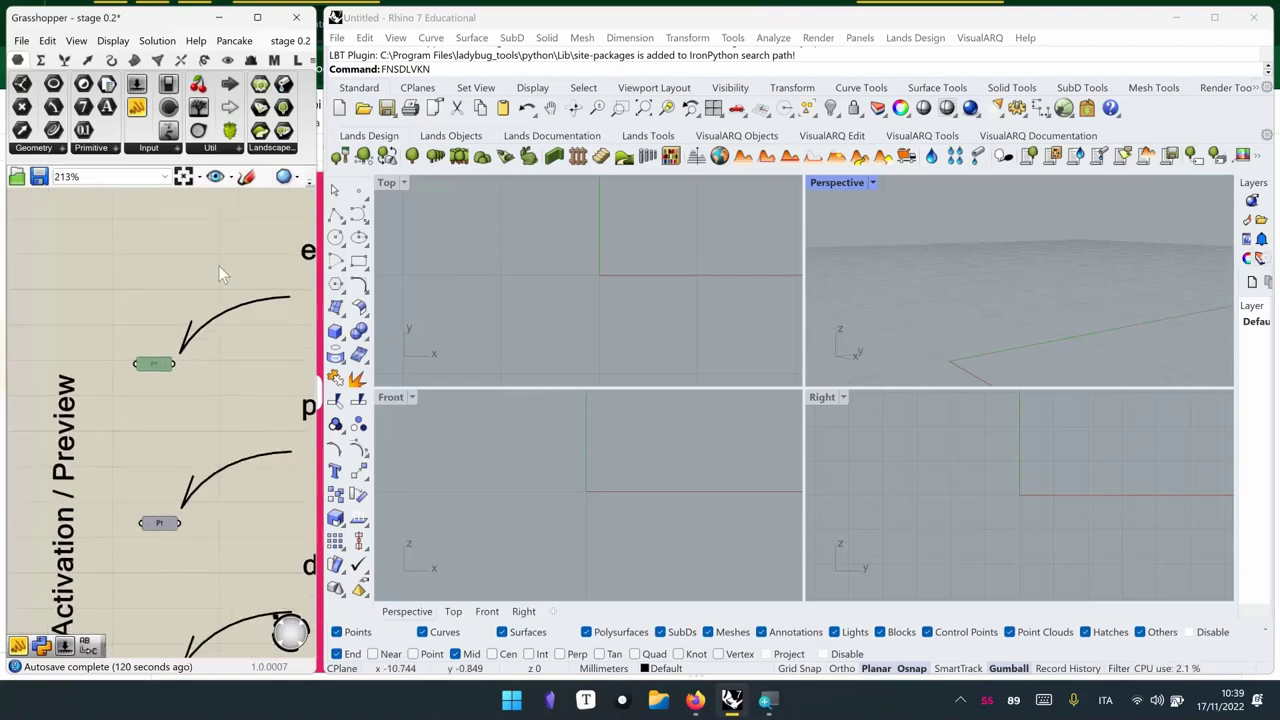
pyautogui.moveTo(218, 265); pyautogui.dragTo(212, 296, button='right')
pyautogui.doubleClick(212, 296)
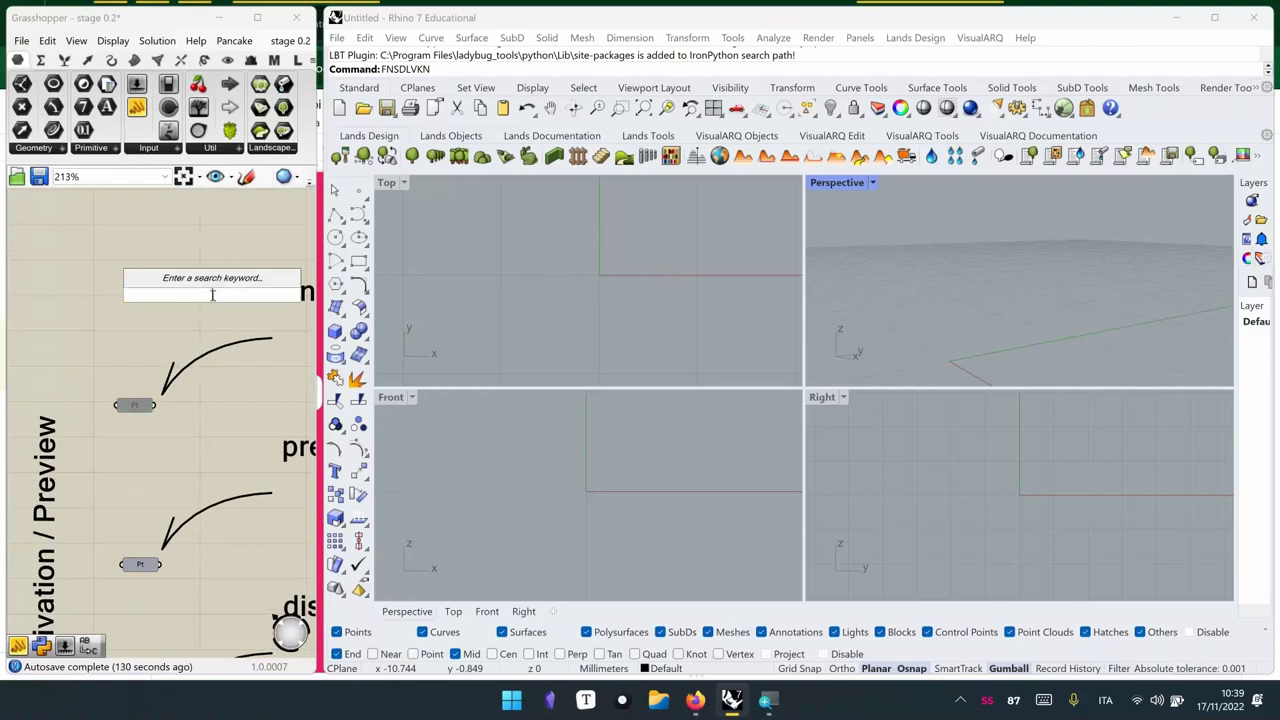
pyautogui.moveTo(139, 107); pyautogui.dragTo(233, 273)
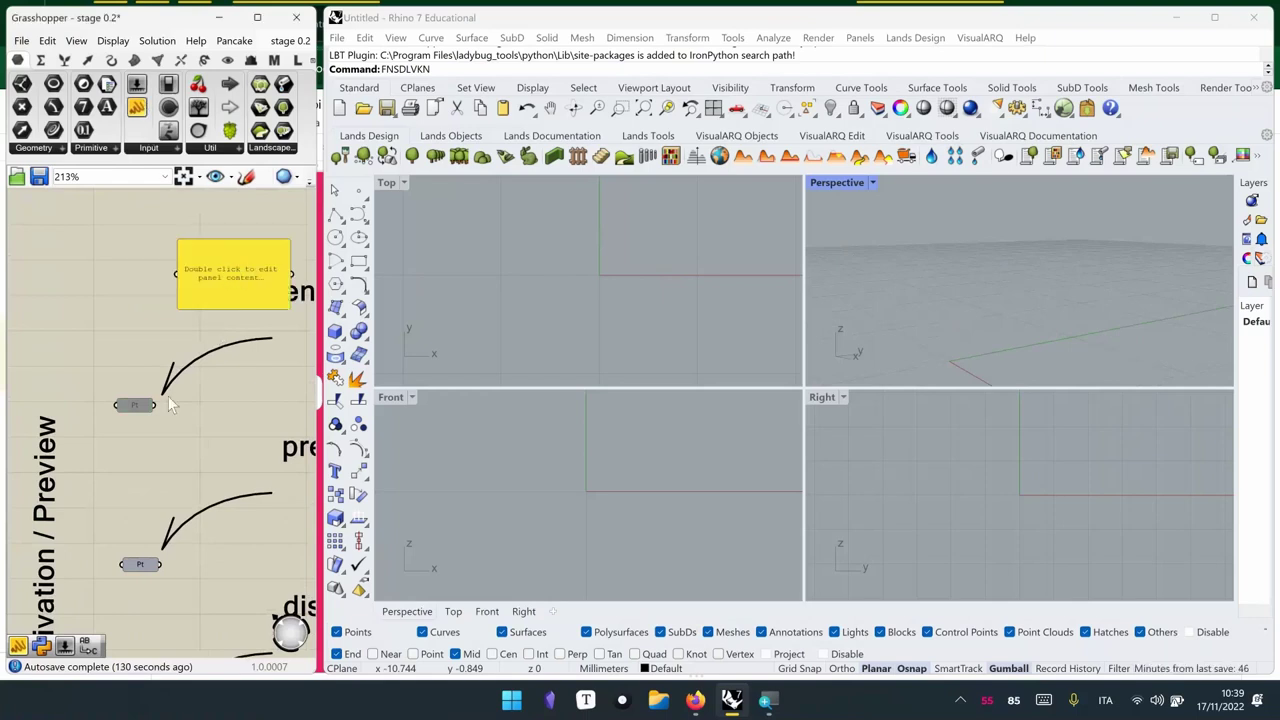
pyautogui.moveTo(158, 405); pyautogui.dragTo(183, 284)
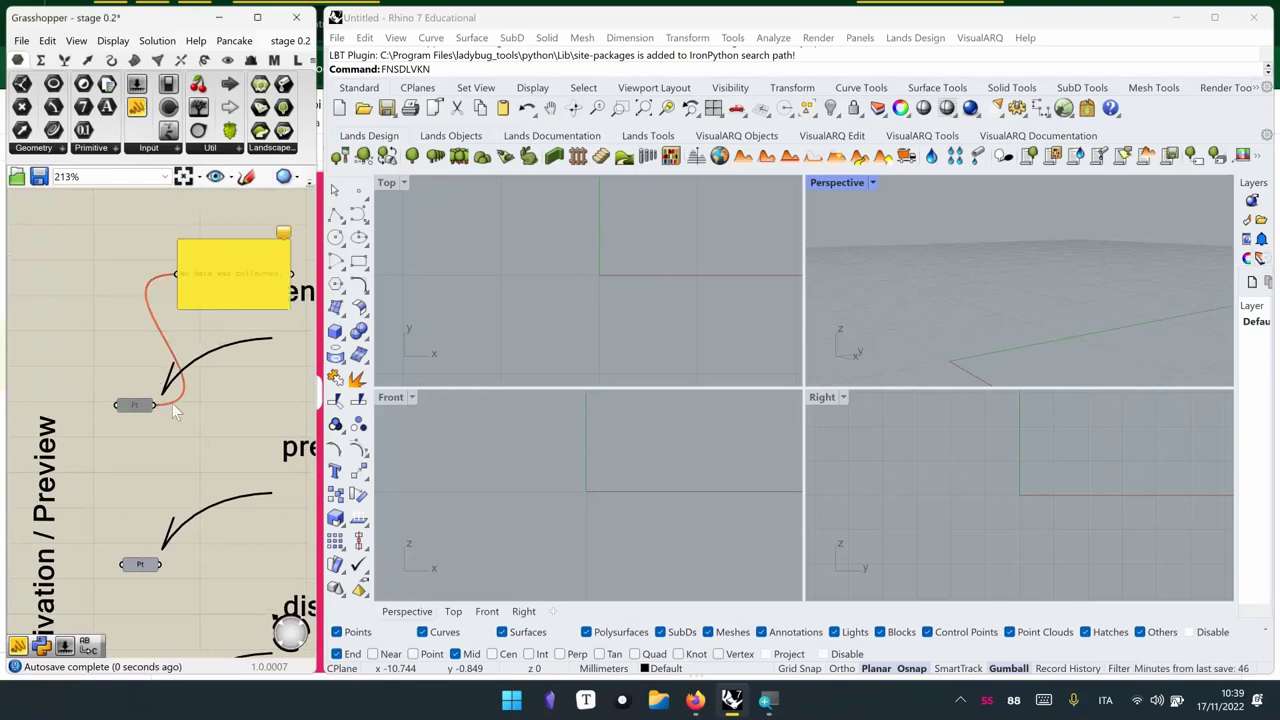
pyautogui.click(266, 288)
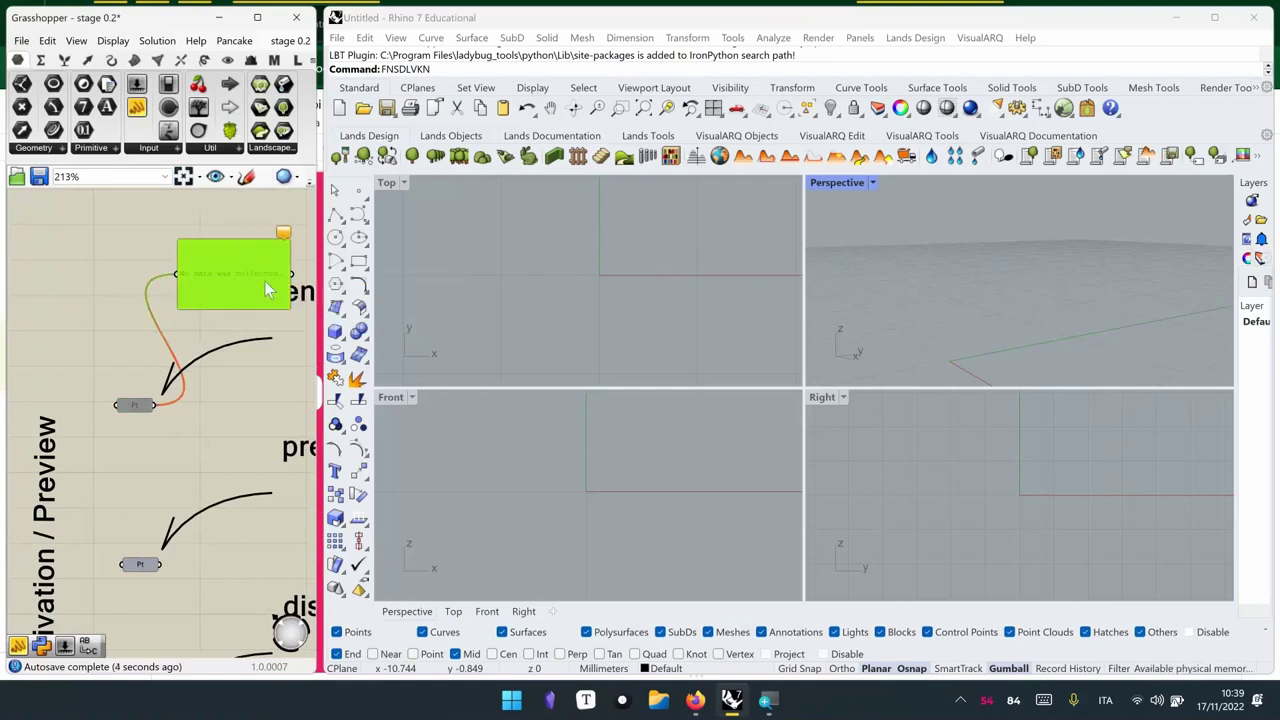
pyautogui.moveTo(266, 288); pyautogui.dragTo(214, 276, button='right')
pyautogui.moveTo(214, 276); pyautogui.dragTo(245, 402)
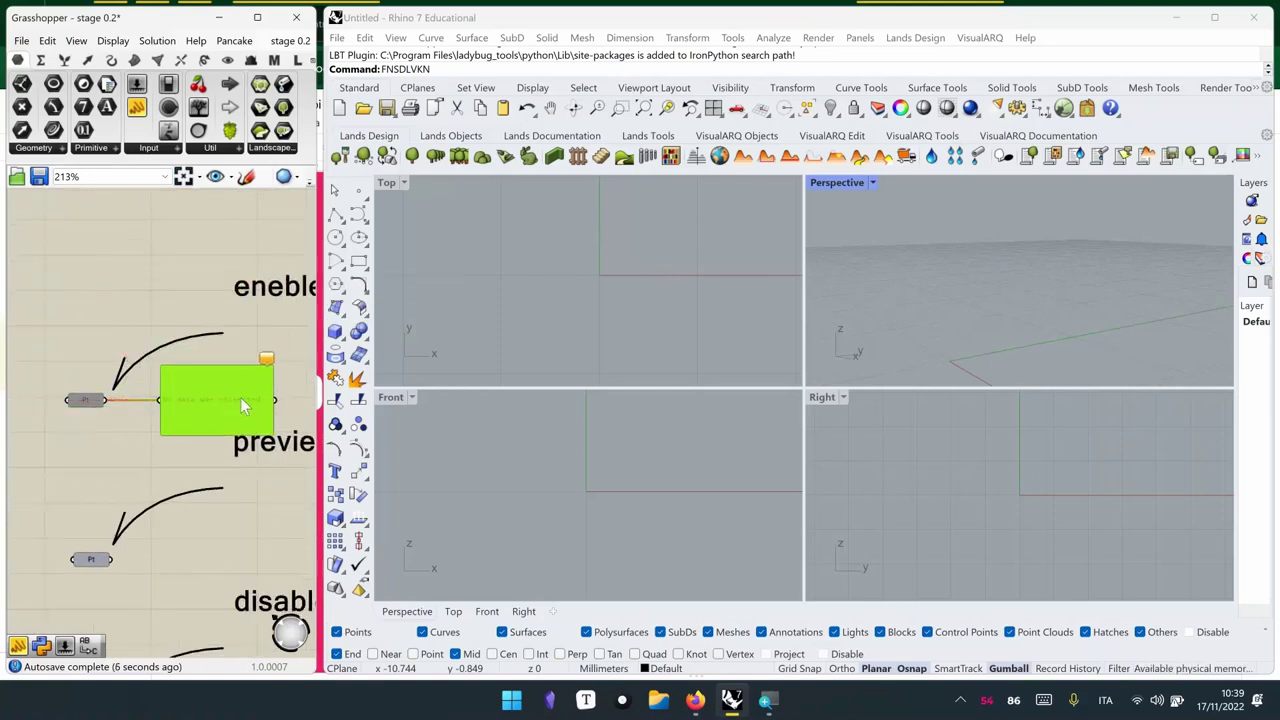
pyautogui.click(114, 470)
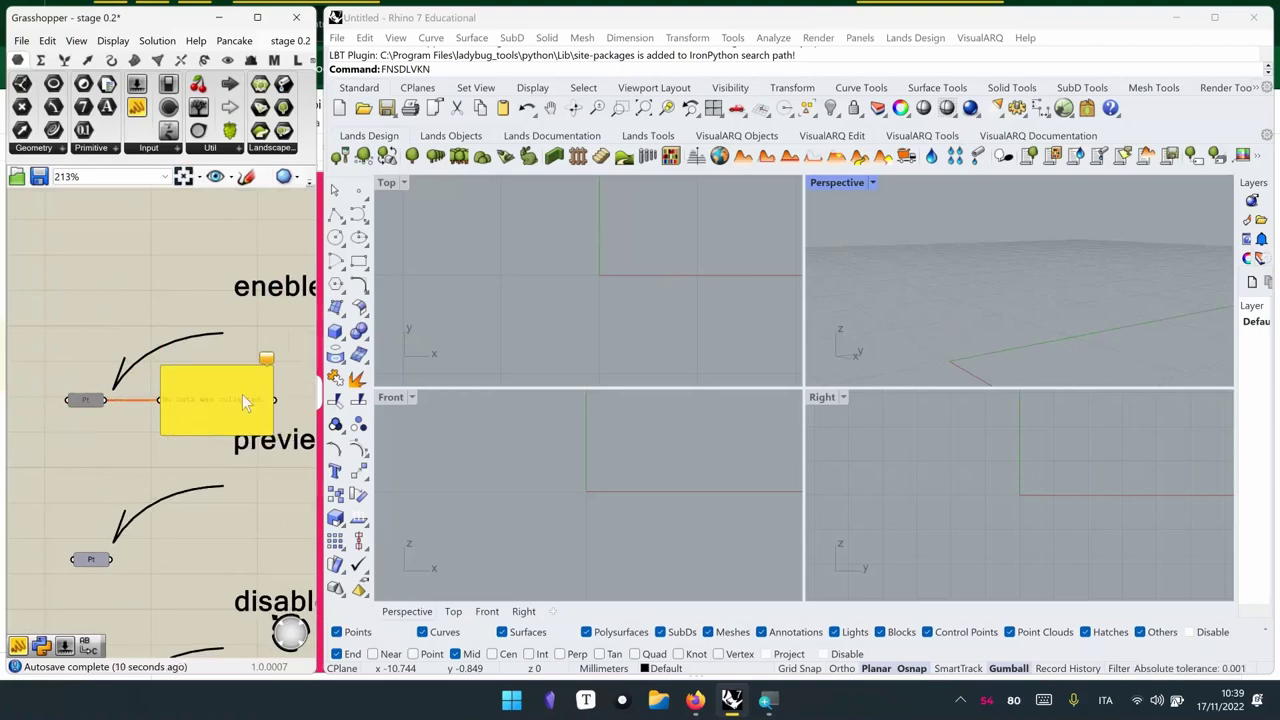
# Re-enable the disabled Pt parameter labelled "enebled" so it feeds the connected panel
pyautogui.click(92, 404)
pyautogui.rightClick(83, 451)
pyautogui.click(45, 445)
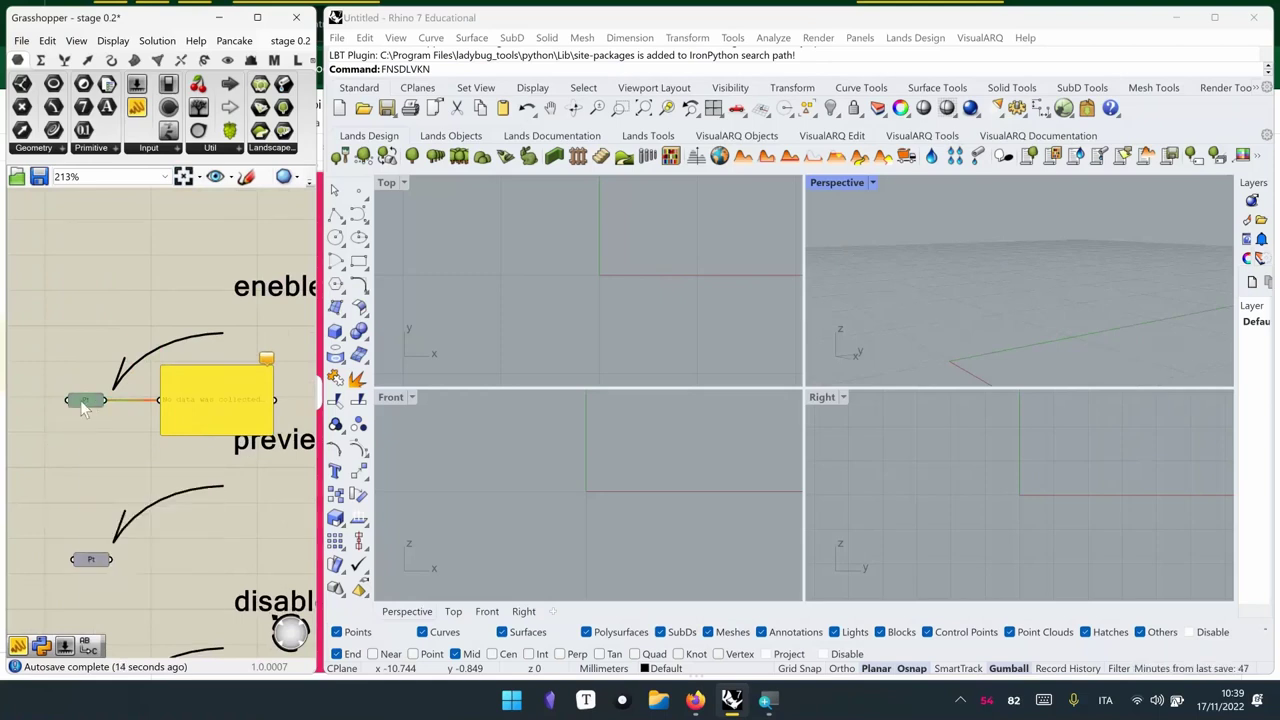
pyautogui.rightClick(82, 400)
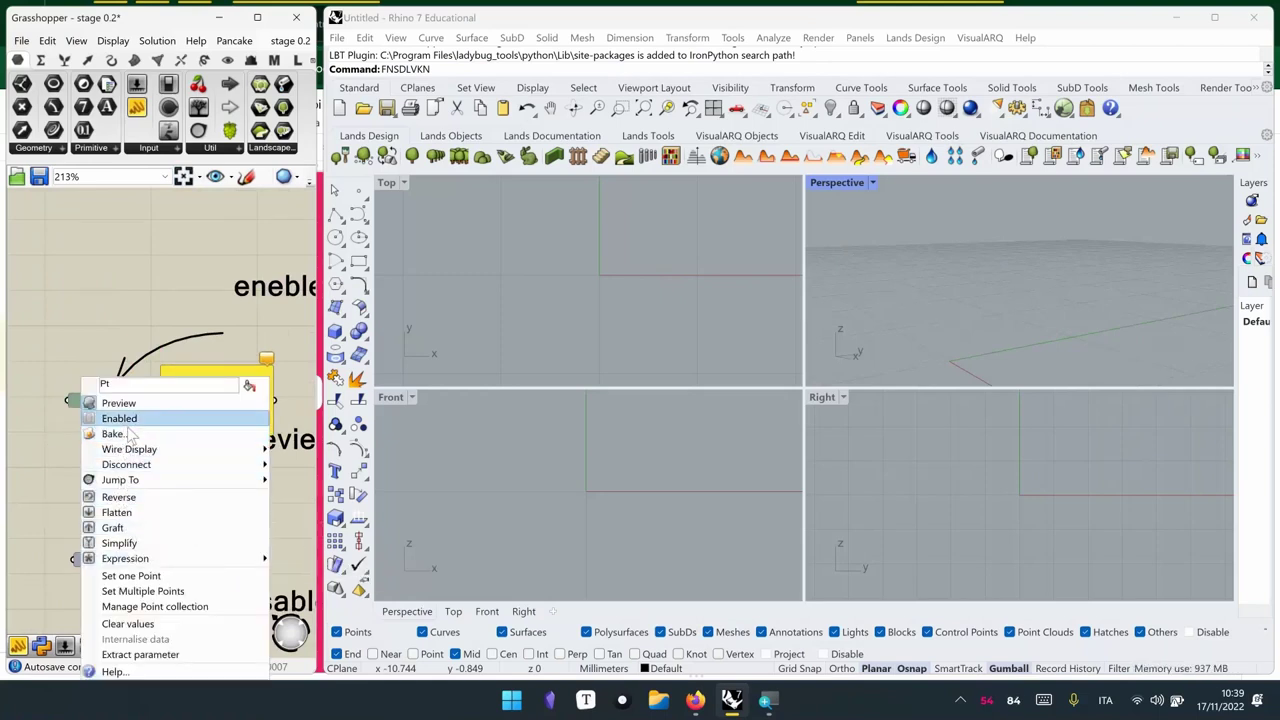
pyautogui.click(133, 419)
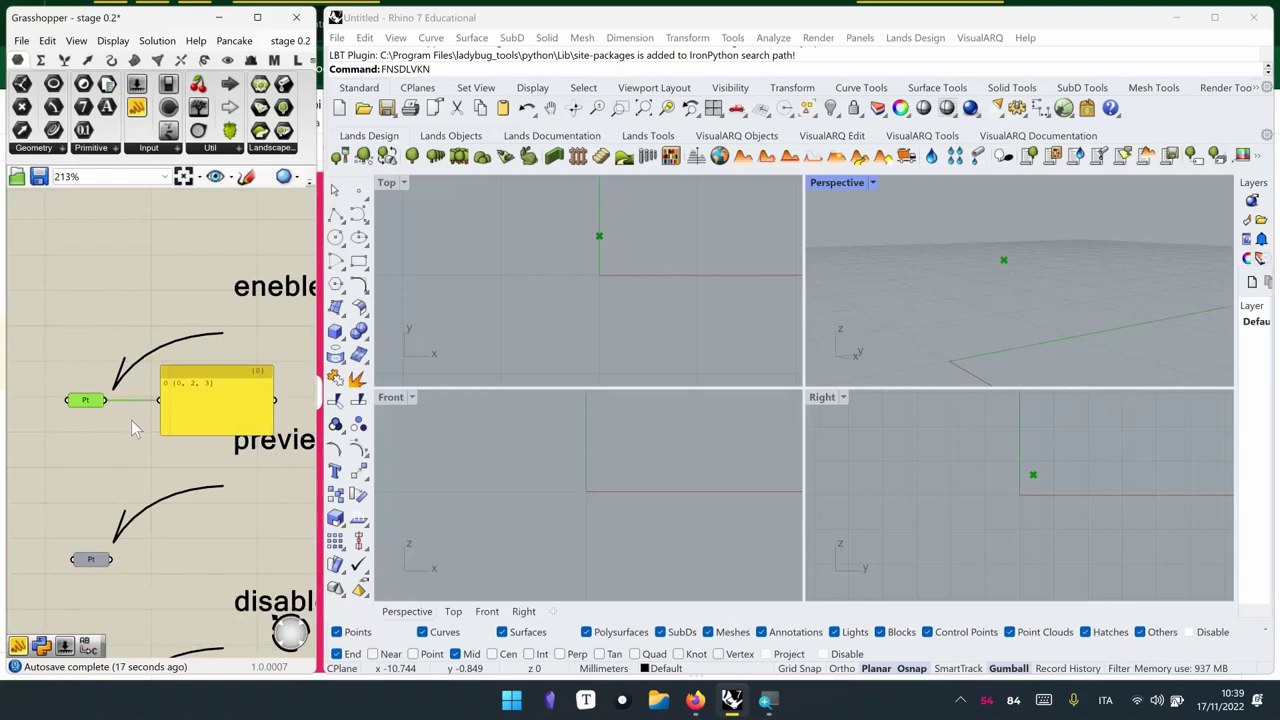
# Turn off the preview of the Pt parameter connected to the panel
pyautogui.rightClick(84, 401)
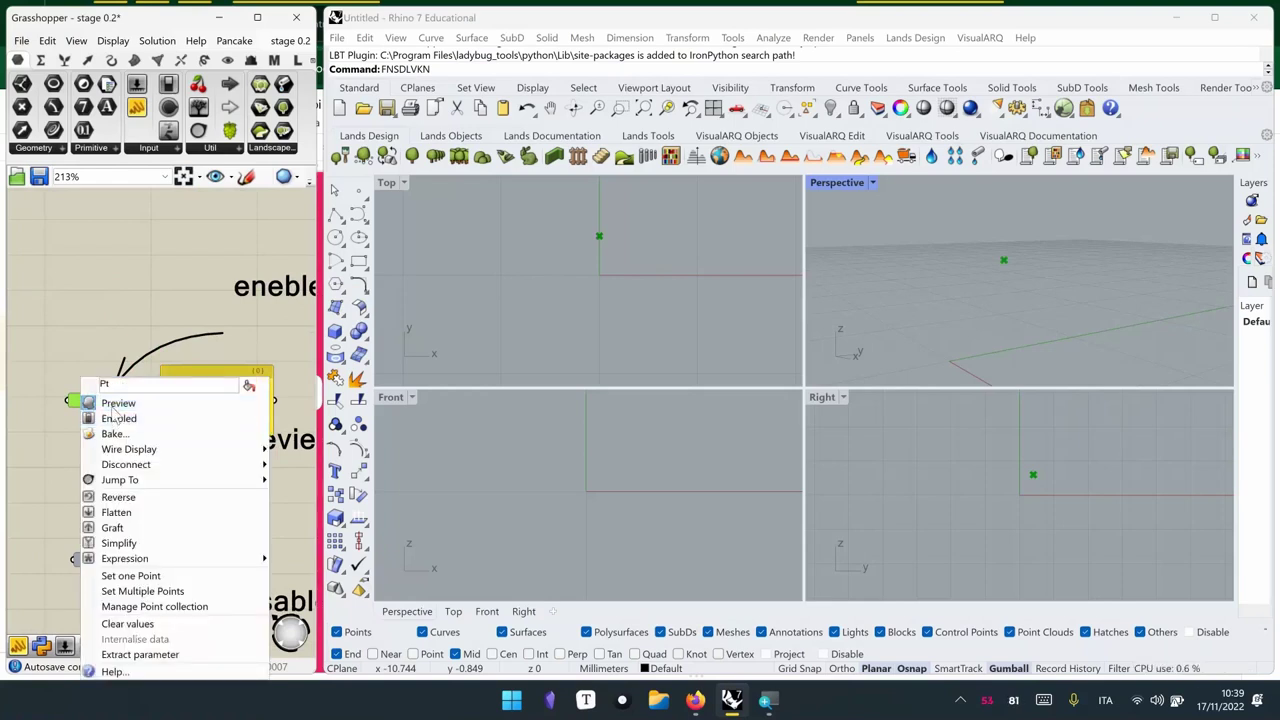
pyautogui.click(115, 403)
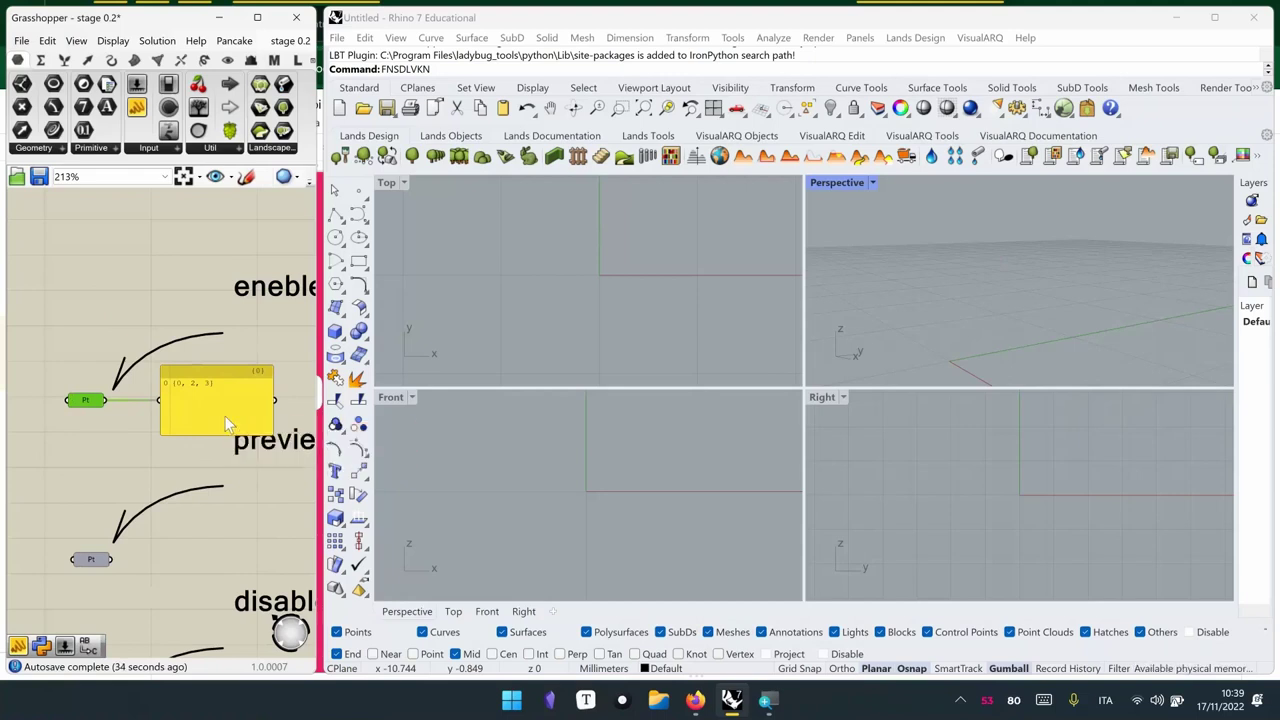
pyautogui.scroll(-3, 219, 444)
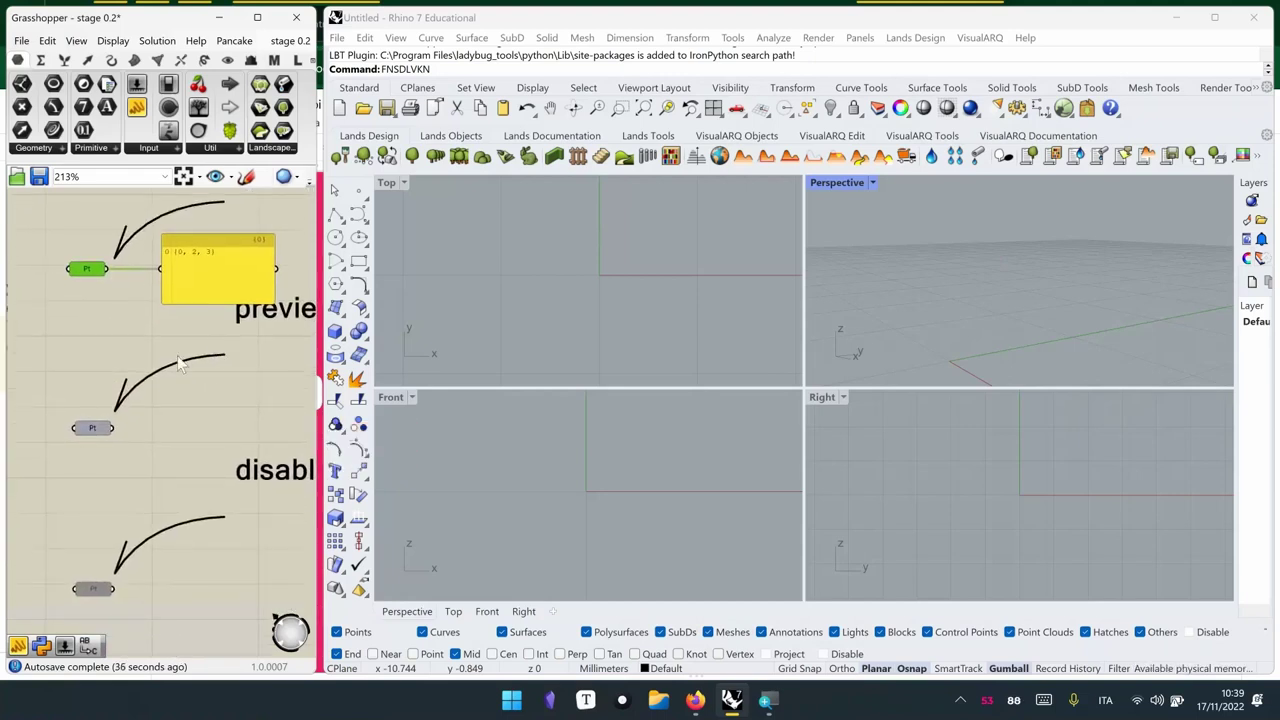
pyautogui.scroll(-1, 178, 365)
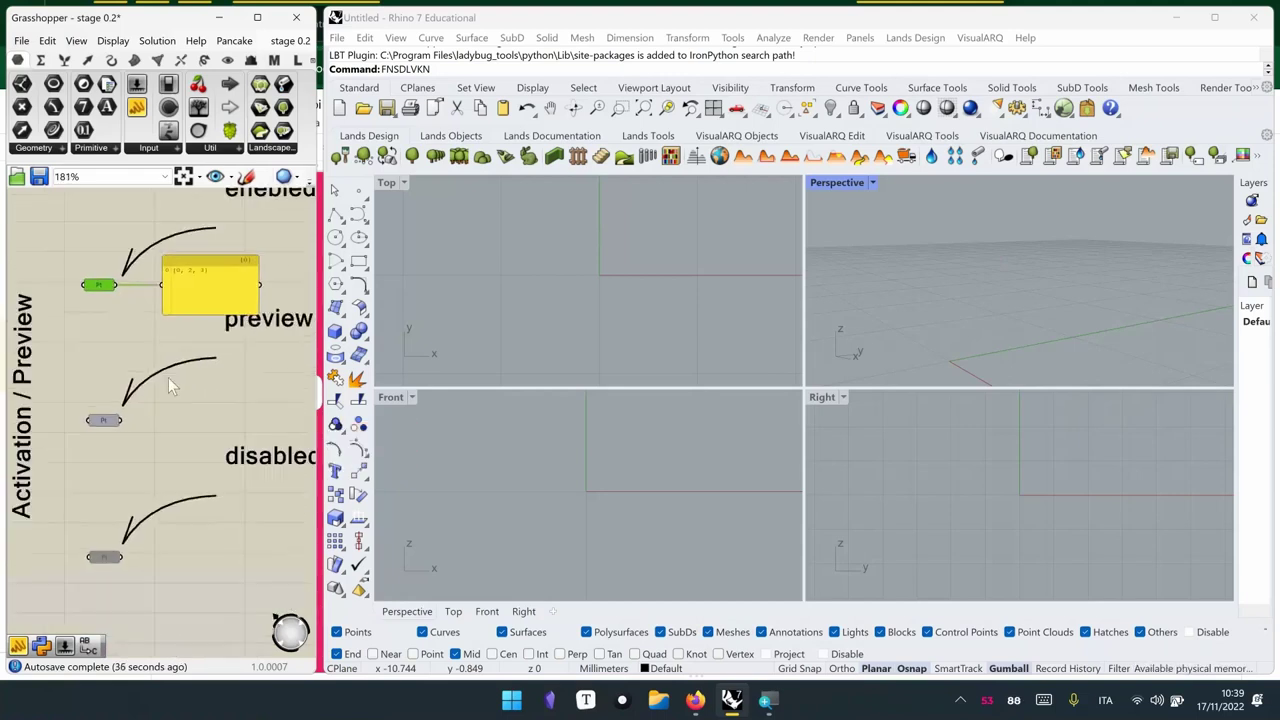
# Maximize the Grasshopper window and revert the demo changes, removing the panel and restoring the preview of the "enebled" Pt parameter
pyautogui.click(258, 18)
pyautogui.moveTo(120, 180); pyautogui.dragTo(368, 268, button='right')
pyautogui.rightClick(368, 268)
pyautogui.rightClick(284, 272)
pyautogui.click(314, 289)
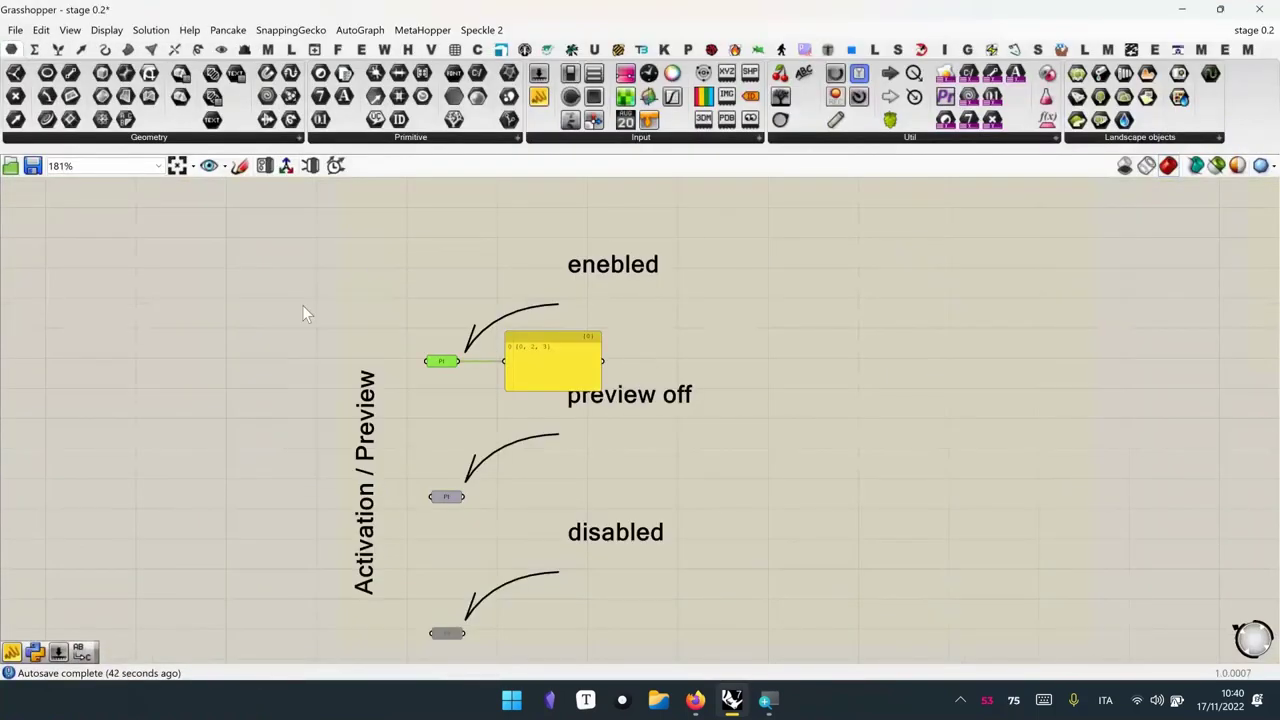
pyautogui.click(276, 304)
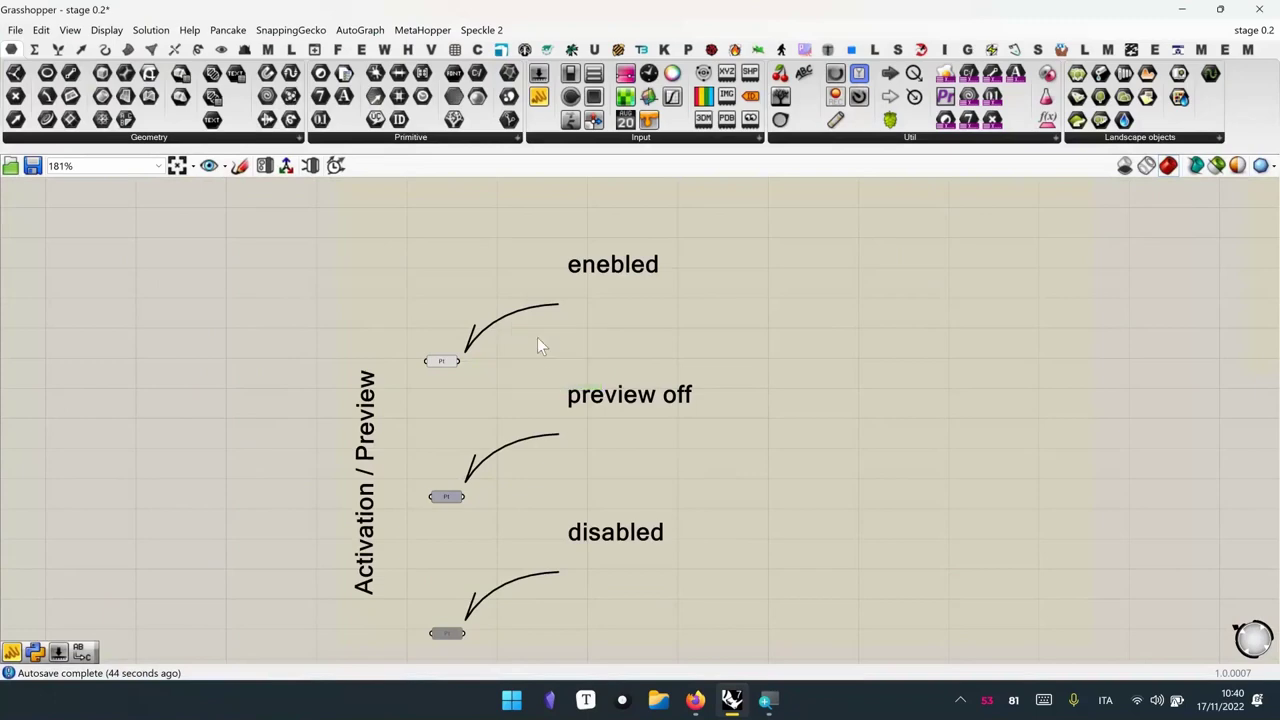
# Close the current Grasshopper document and reopen the recent file "stage 0.2"
pyautogui.moveTo(542, 352); pyautogui.dragTo(546, 475, button='right')
pyautogui.scroll(-2, 550, 470)
pyautogui.scroll(5, 566, 446)
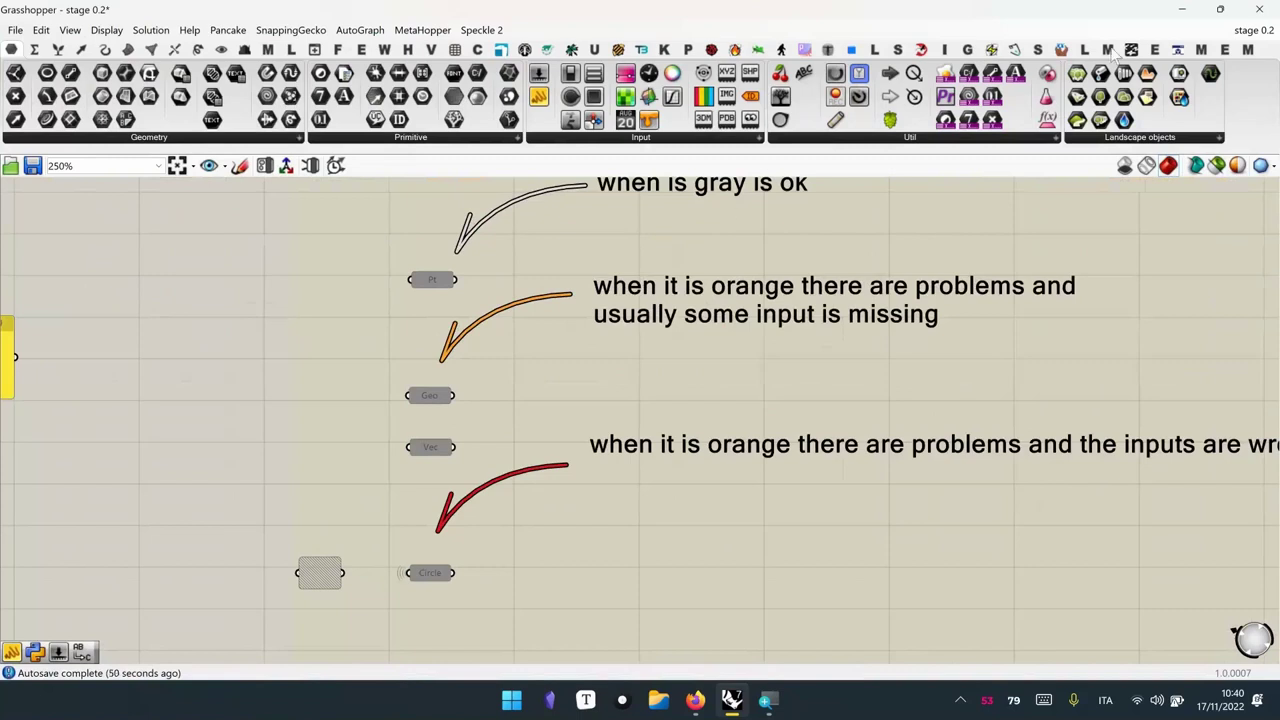
pyautogui.click(1249, 50)
pyautogui.click(1150, 132)
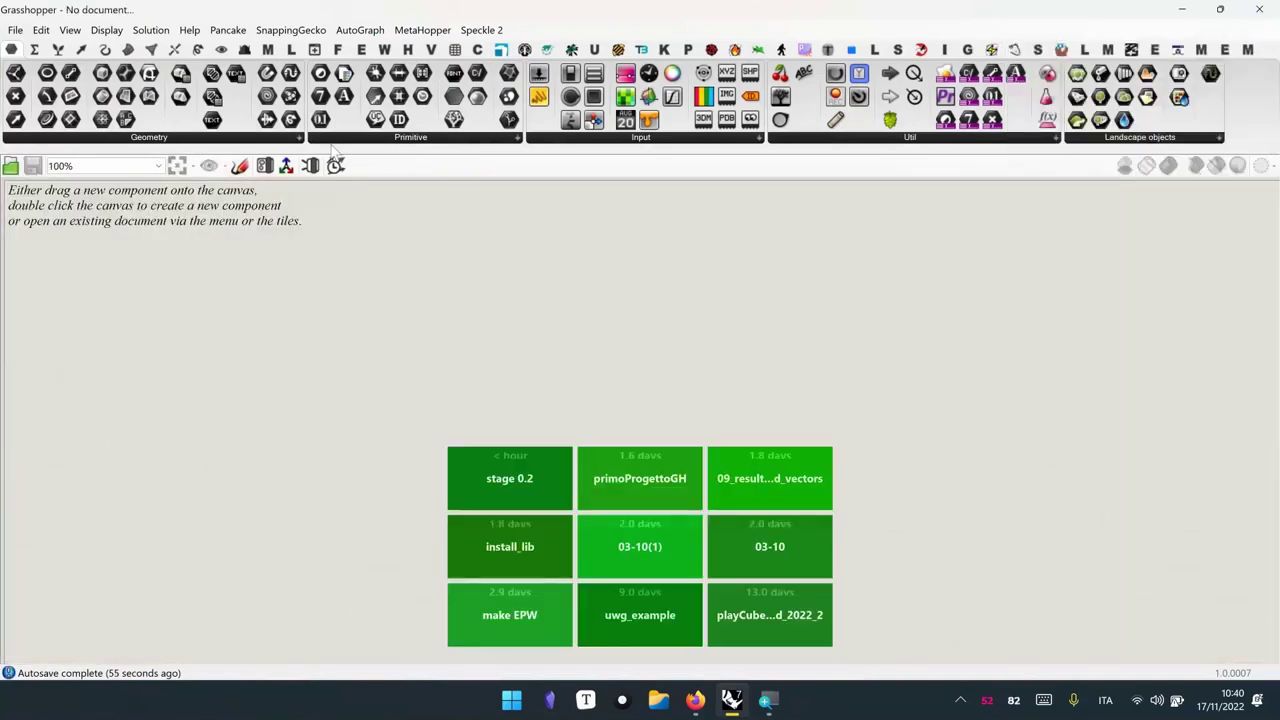
pyautogui.click(494, 474)
# Examine the "Meaning of component colors" section and the "Activation / Preview" examples below it
pyautogui.scroll(-8, 494, 466)
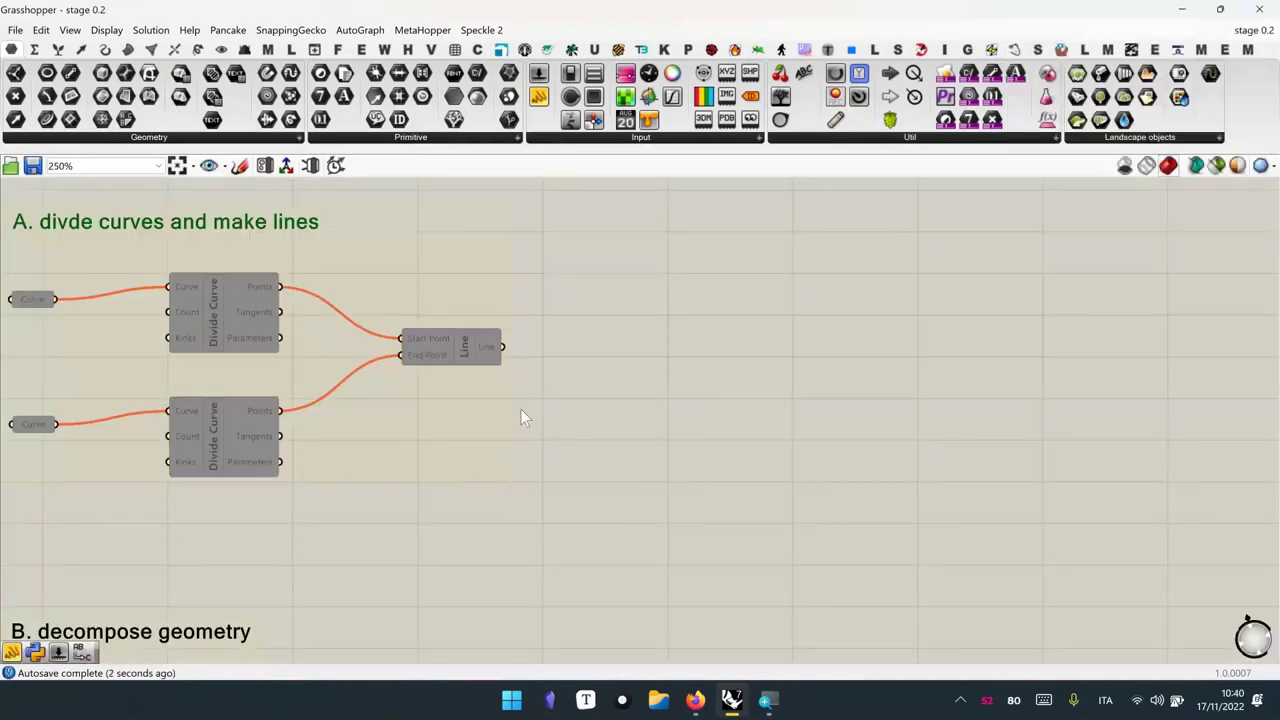
pyautogui.moveTo(403, 423); pyautogui.dragTo(491, 520, button='right')
pyautogui.scroll(5, 462, 354)
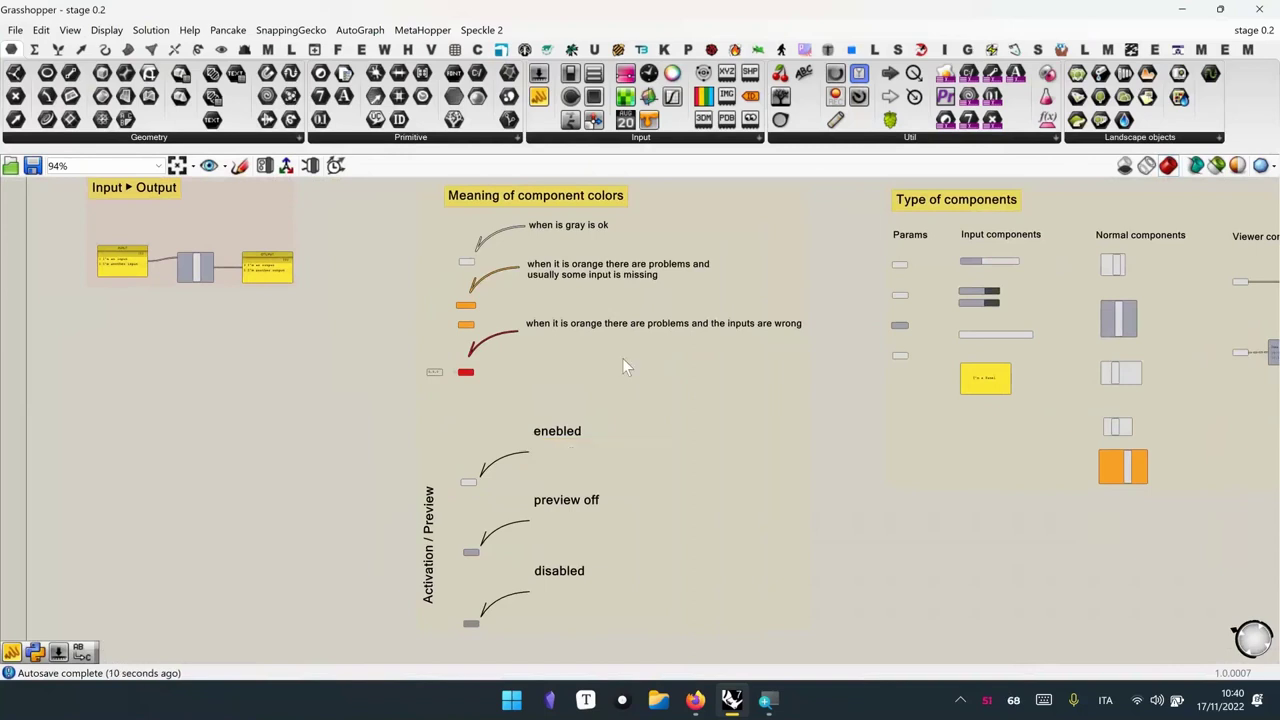
pyautogui.scroll(1, 490, 443)
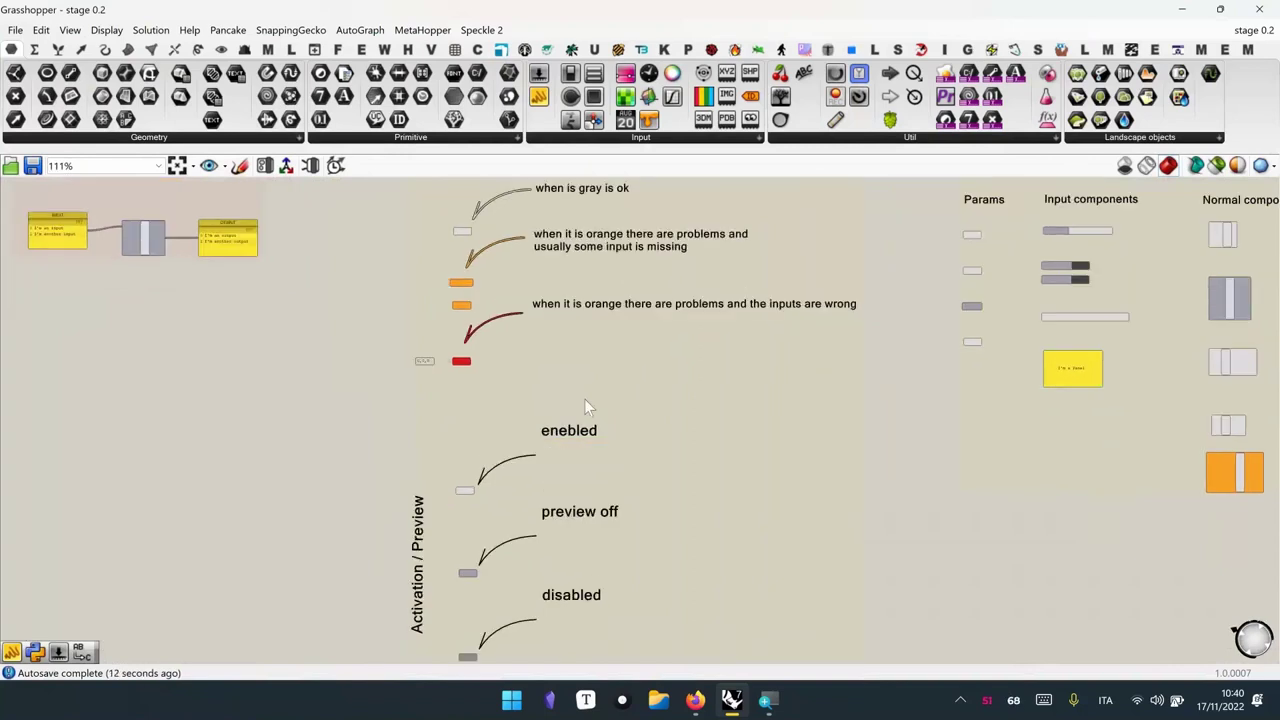
pyautogui.moveTo(568, 466); pyautogui.dragTo(466, 437, button='right')
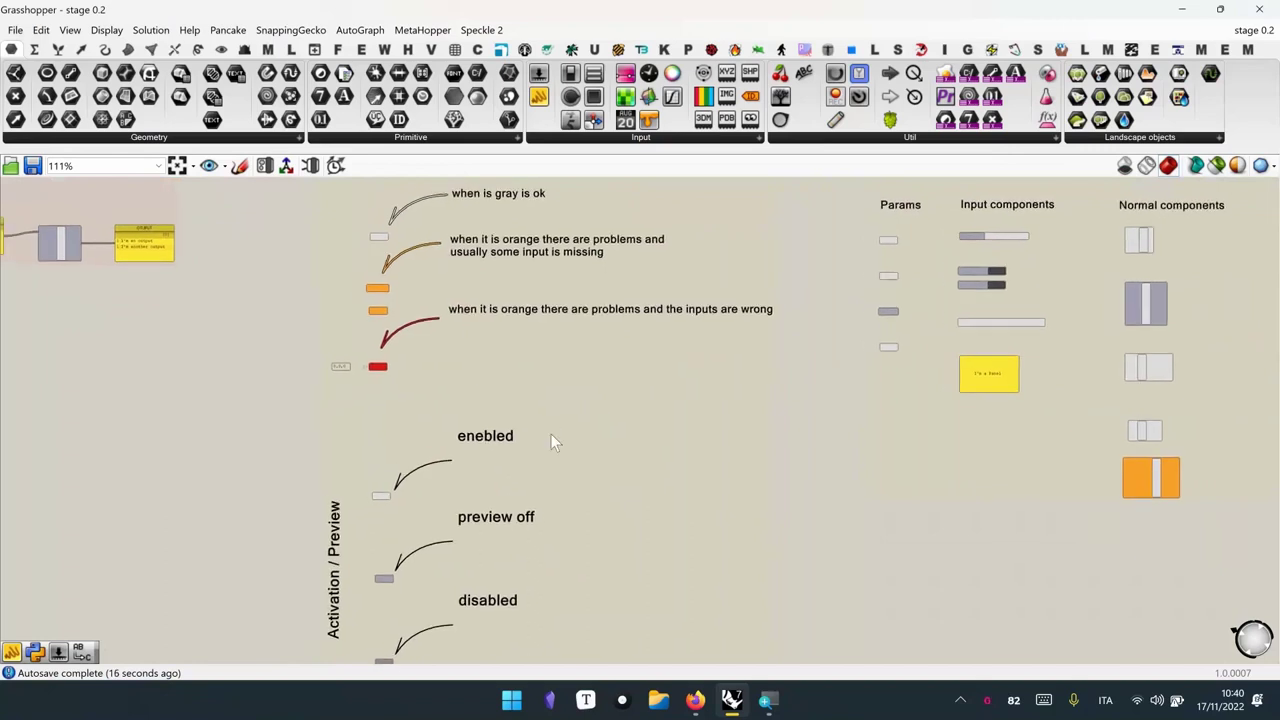
pyautogui.moveTo(768, 356); pyautogui.dragTo(730, 412, button='right')
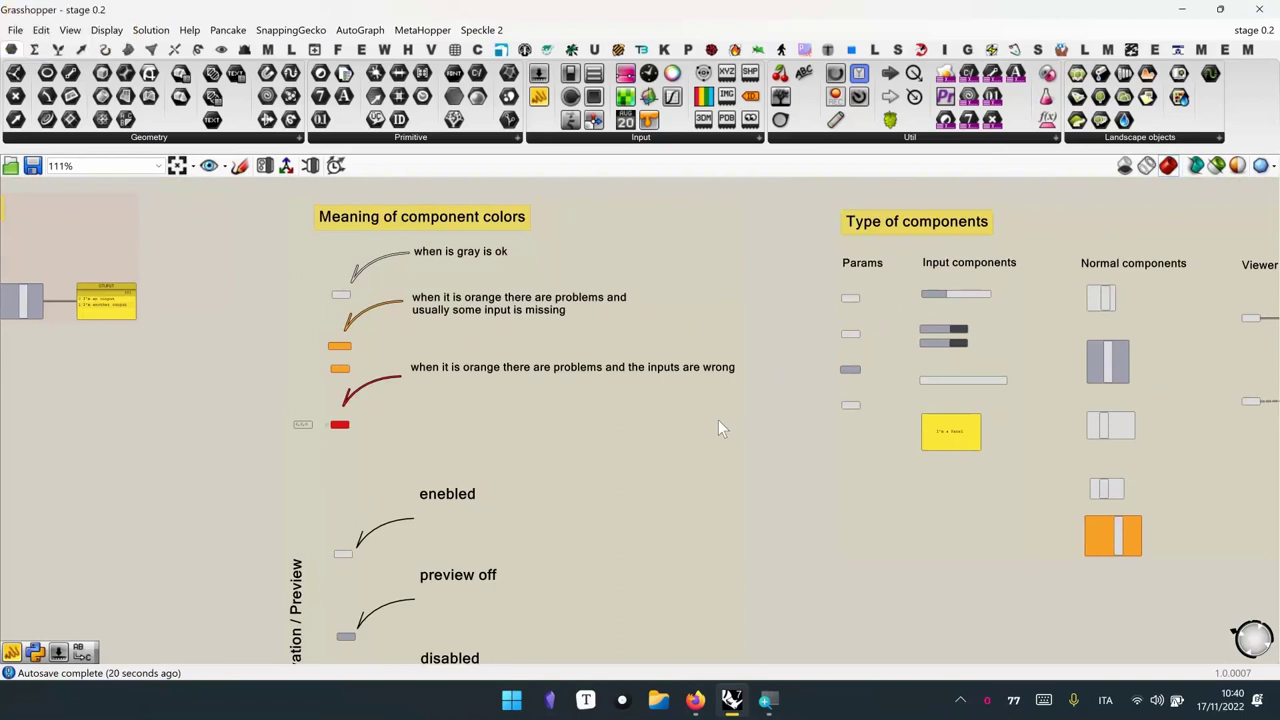
pyautogui.moveTo(556, 360)
pyautogui.mouseDown(button='right')
pyautogui.moveTo(571, 337)
pyautogui.moveTo(686, 331)
pyautogui.moveTo(166, 366)
pyautogui.moveTo(549, 340)
pyautogui.mouseUp(button='right')
pyautogui.moveTo(413, 370); pyautogui.dragTo(478, 338, button='right')
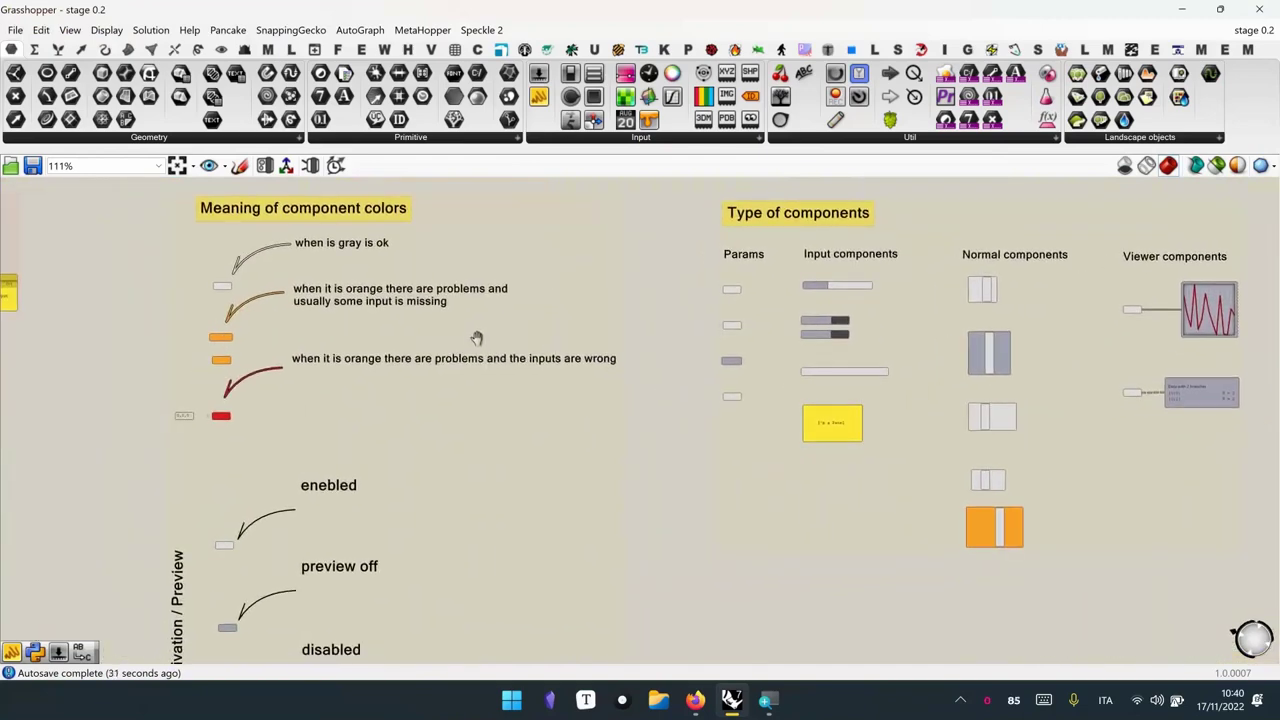
# Look over the "Type of components" section, covering params, input, normal and viewer components
pyautogui.moveTo(856, 302); pyautogui.dragTo(556, 332, button='right')
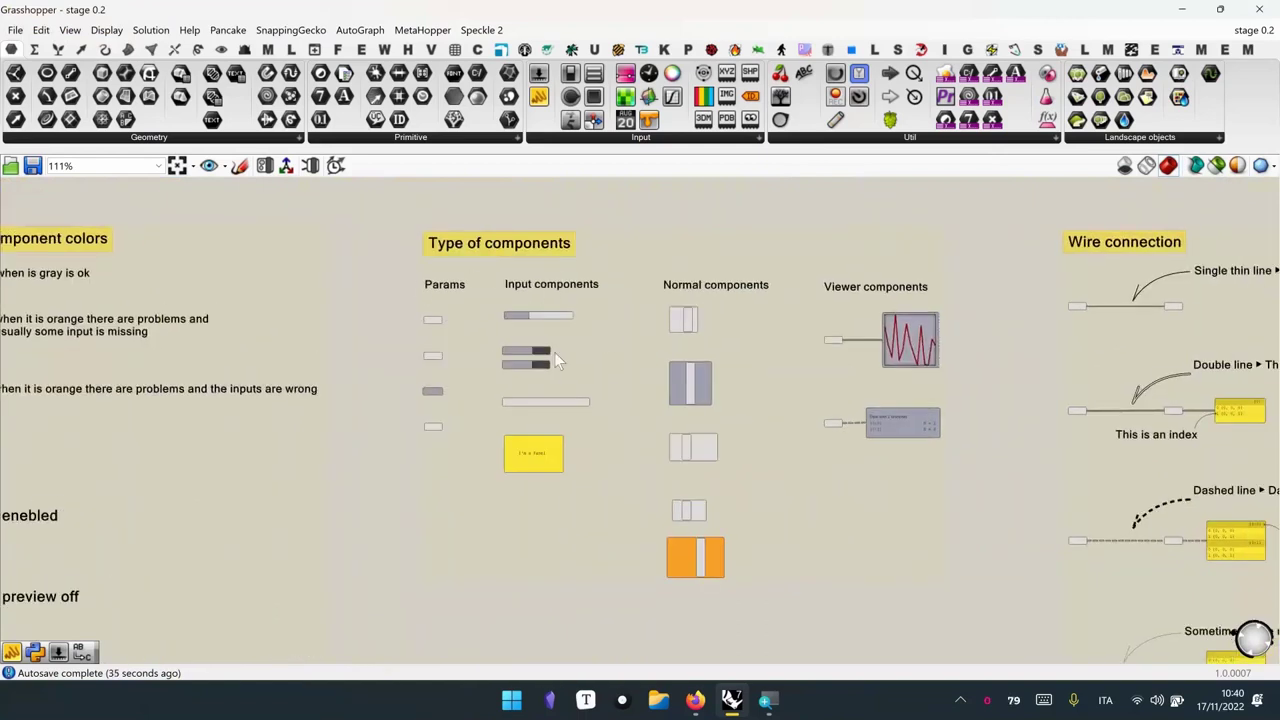
pyautogui.moveTo(809, 331); pyautogui.dragTo(487, 311, button='right')
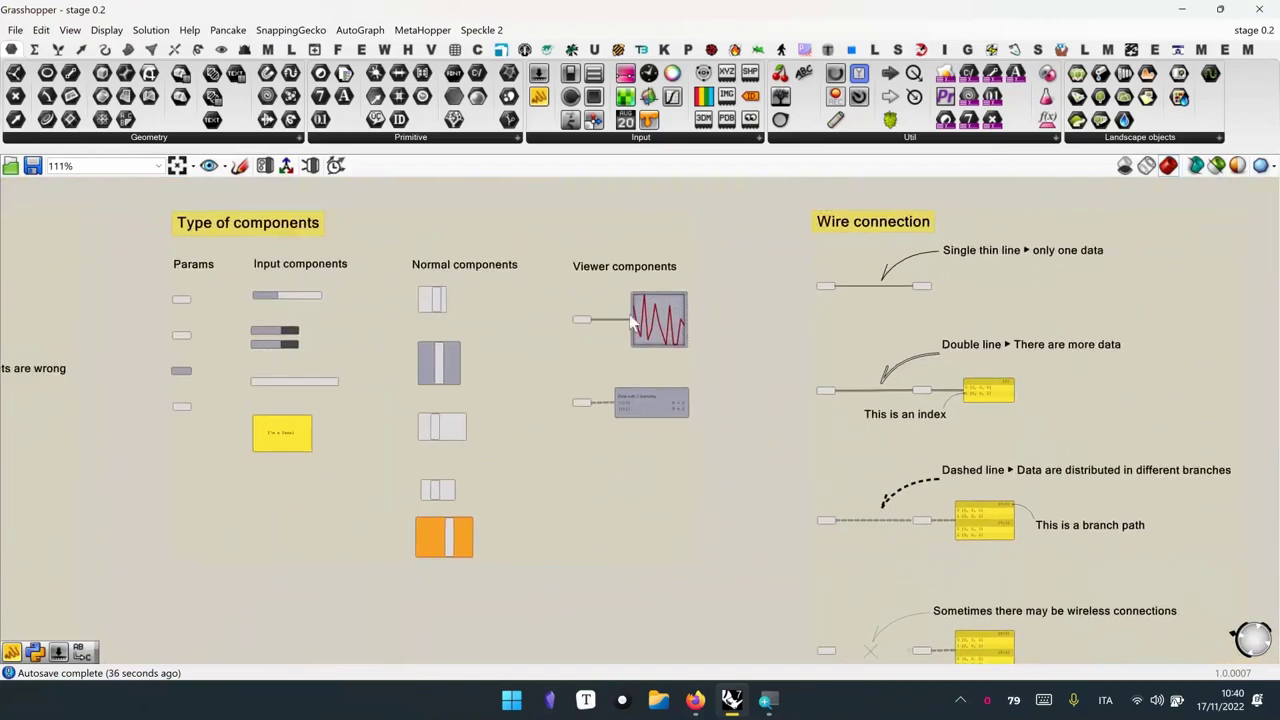
pyautogui.moveTo(931, 294); pyautogui.dragTo(848, 304, button='right')
pyautogui.scroll(-5, 551, 290)
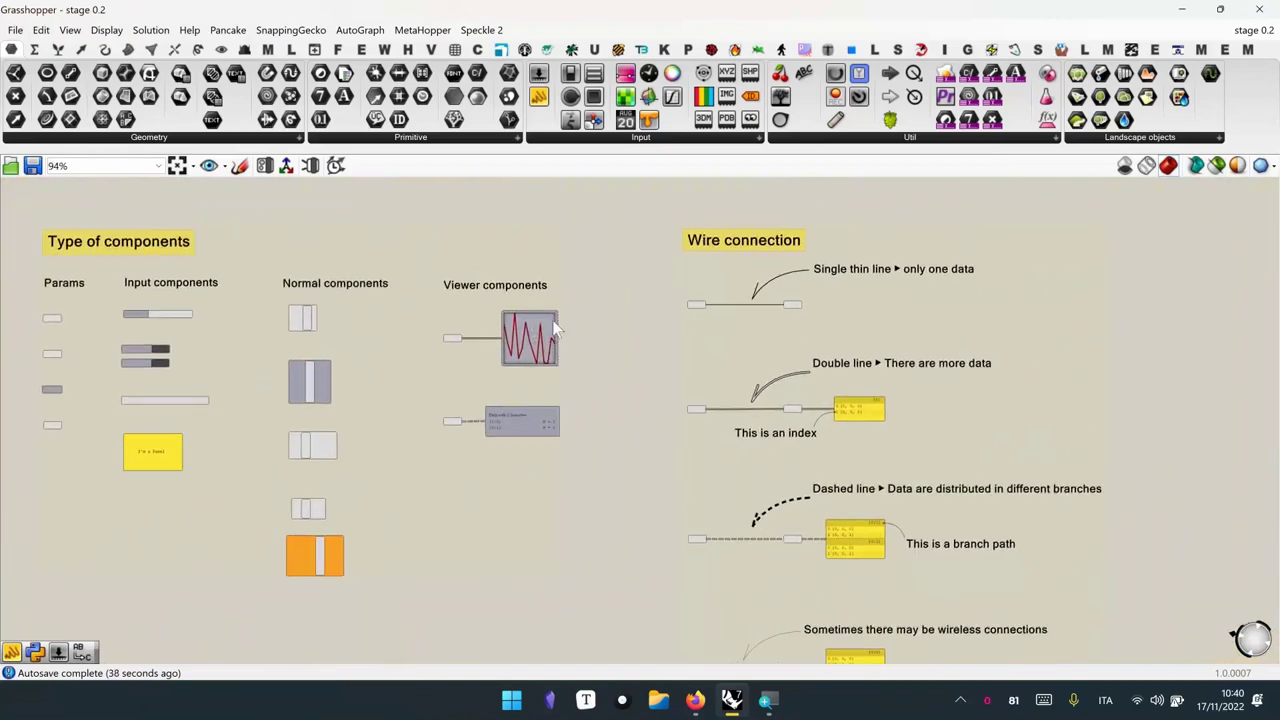
pyautogui.scroll(5, 700, 305)
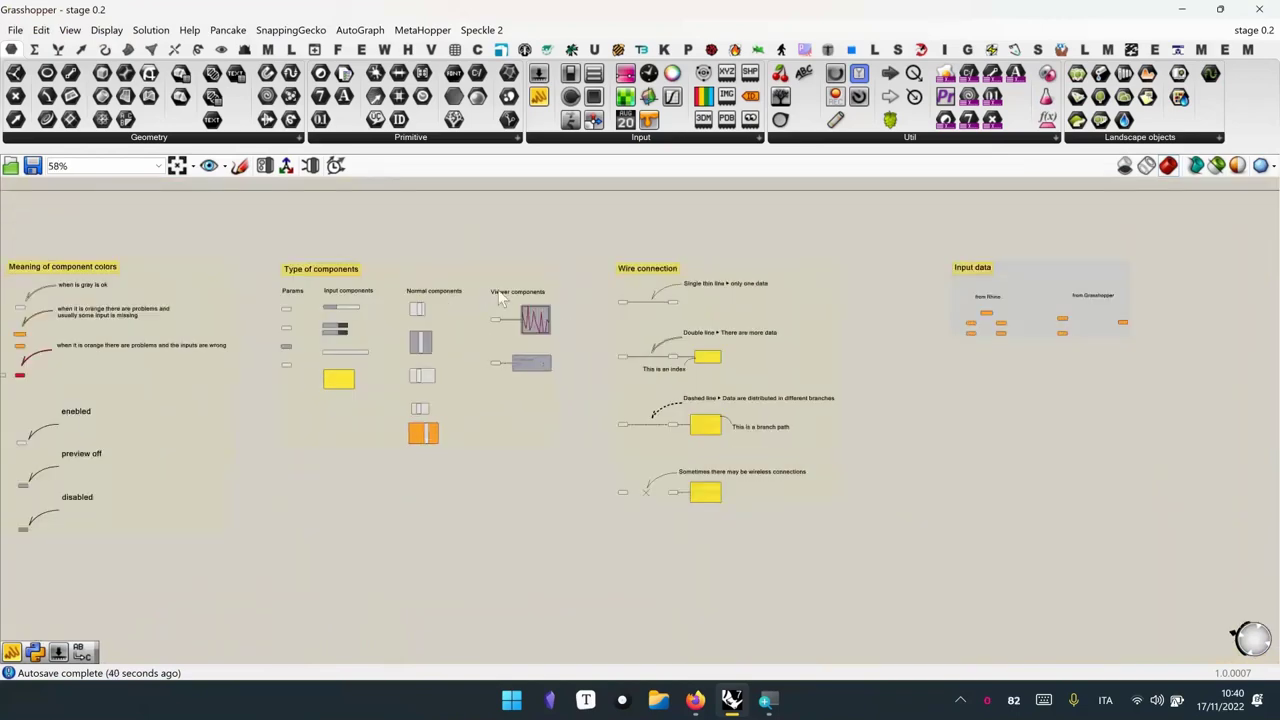
pyautogui.moveTo(234, 378); pyautogui.dragTo(481, 318, button='right')
pyautogui.moveTo(363, 494); pyautogui.dragTo(717, 486, button='right')
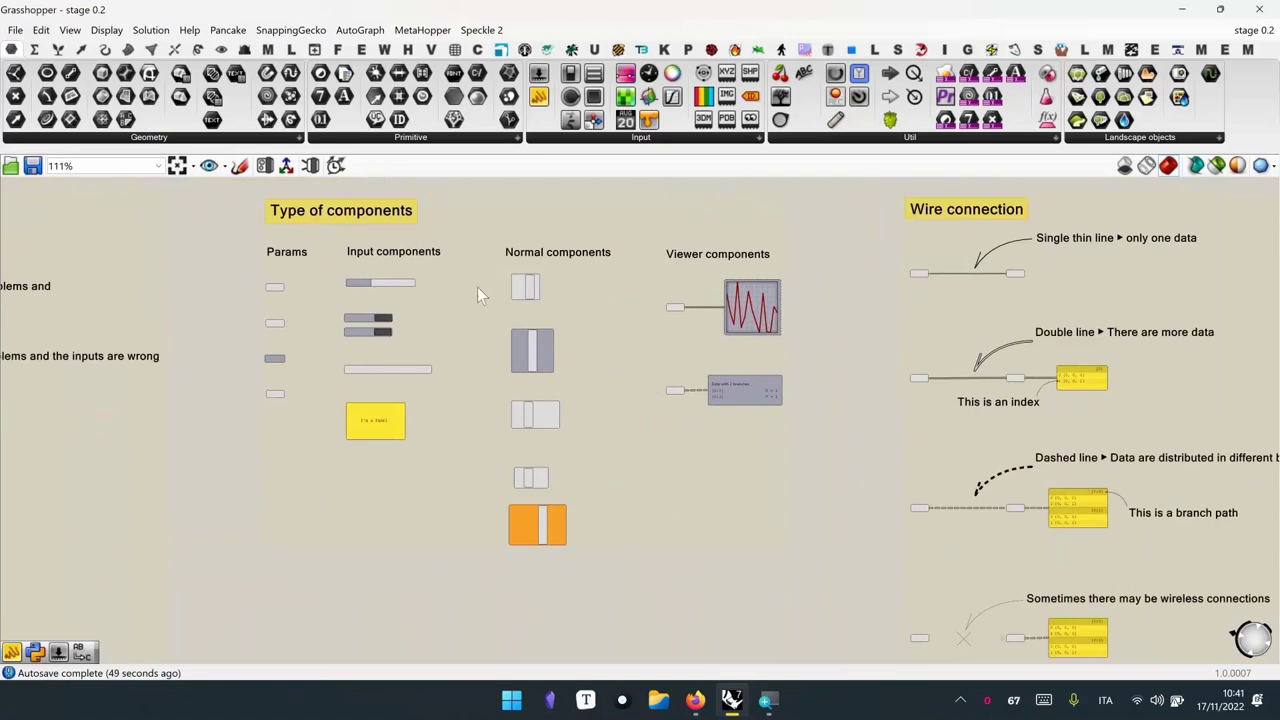
# Examine the "Wire connection" section and open the options of the Point parameter starting the single thin line example
pyautogui.moveTo(500, 319); pyautogui.dragTo(5, 324, button='right')
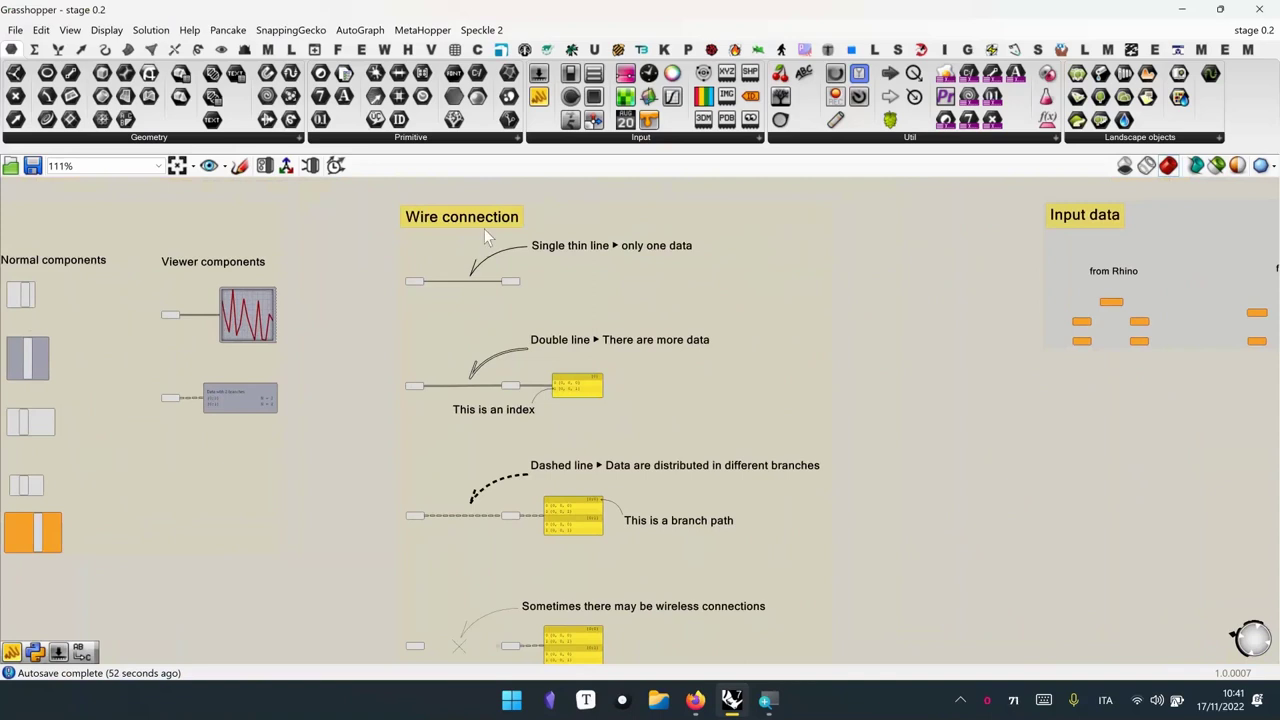
pyautogui.scroll(2, 477, 241)
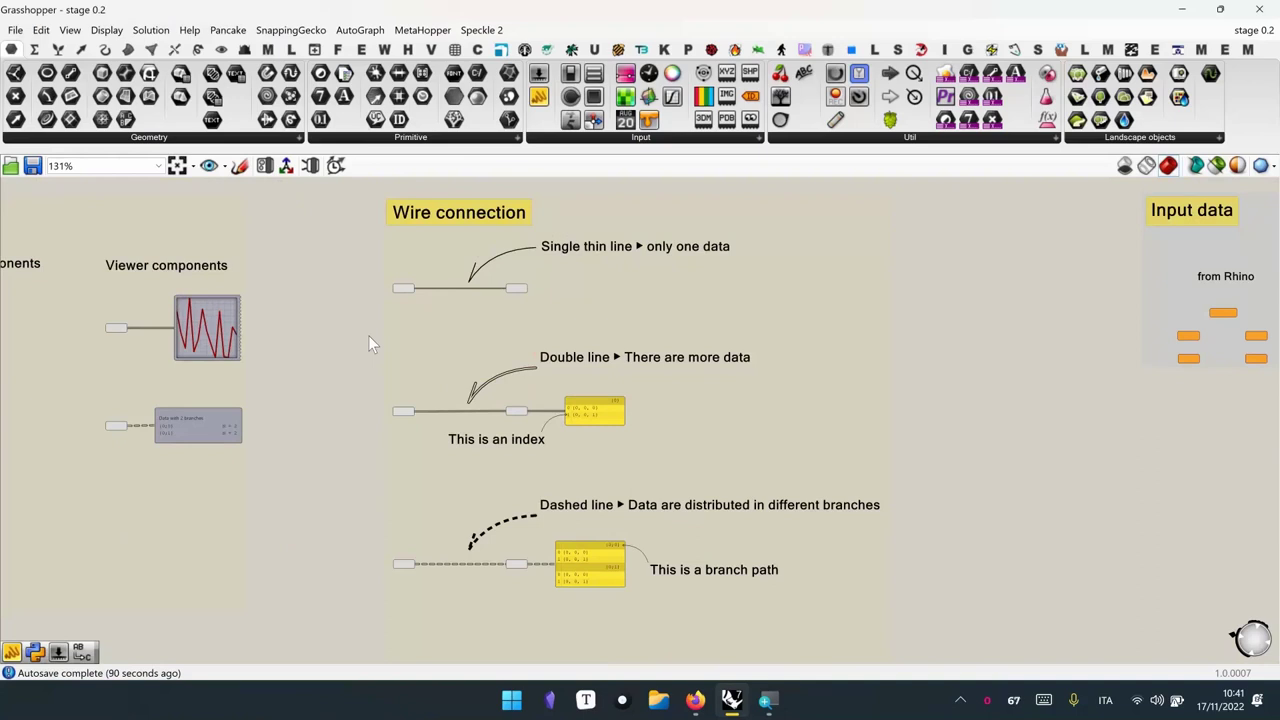
pyautogui.rightClick(405, 291)
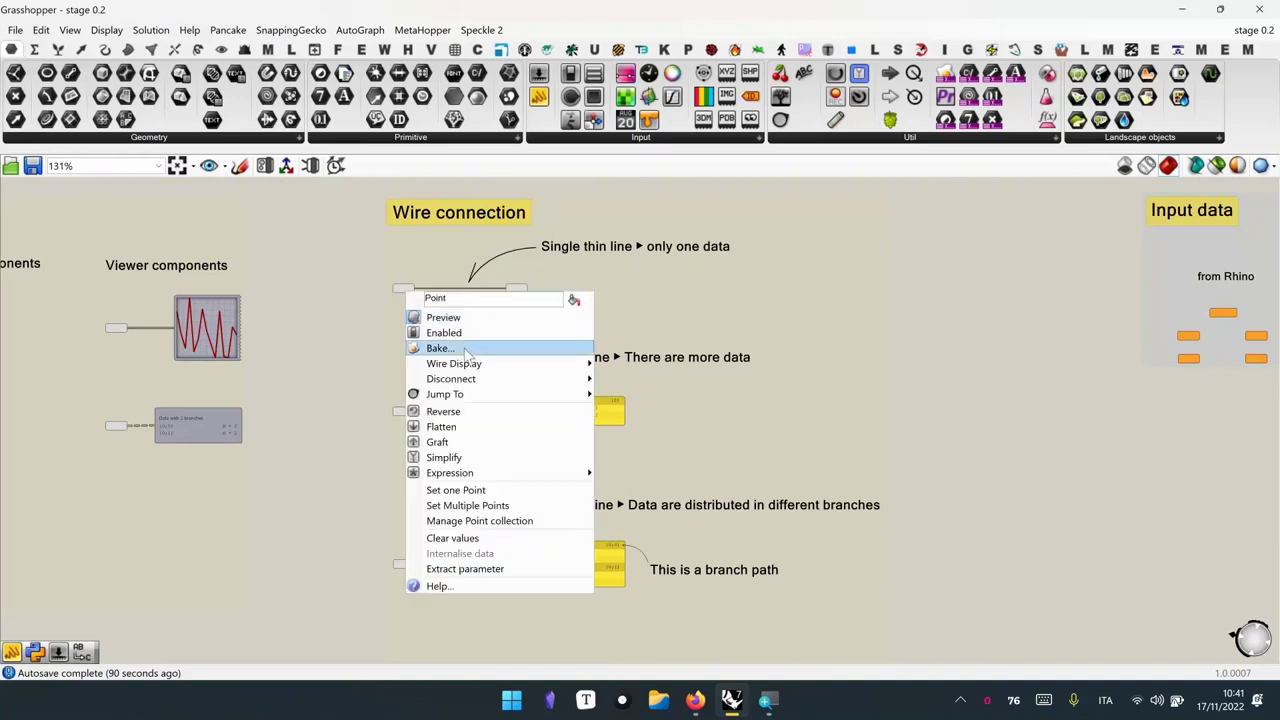
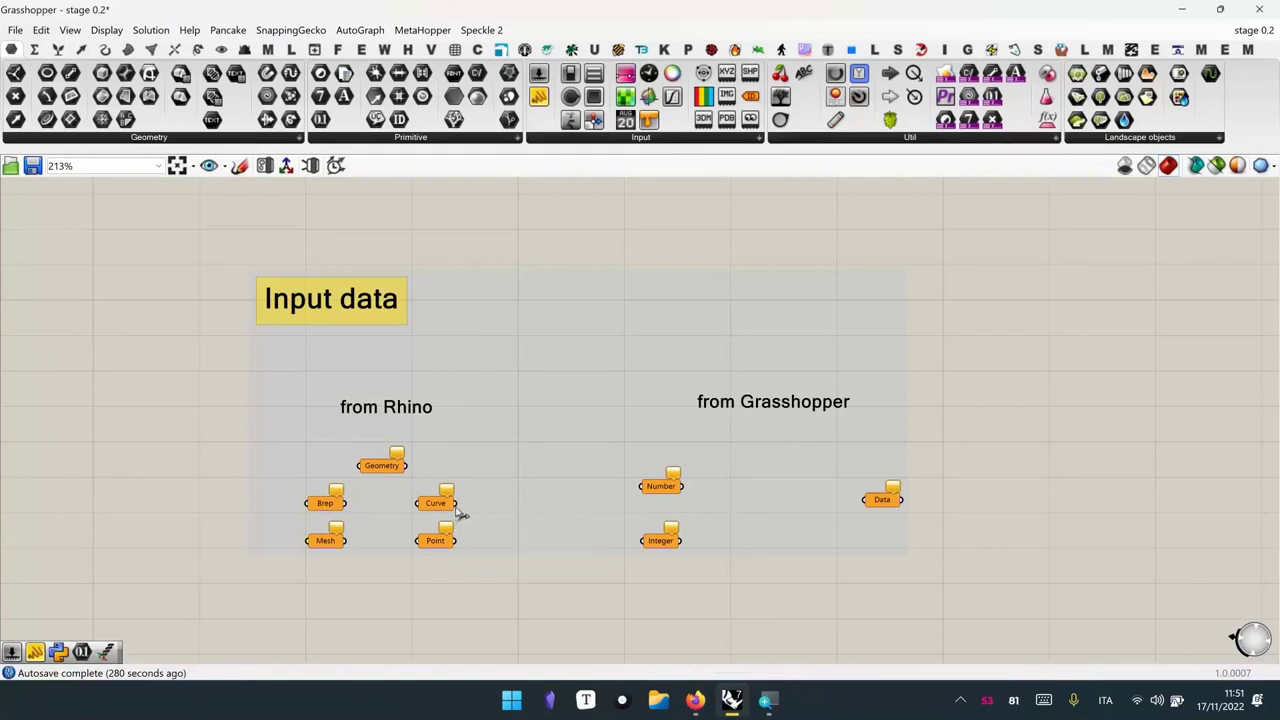
# Arrange Grasshopper and Rhino side by side, with the "Input data" group's "from Rhino" parameters shown next to the Top viewport
pyautogui.moveTo(449, 502)
pyautogui.moveTo(495, 484); pyautogui.dragTo(497, 431, button='right')
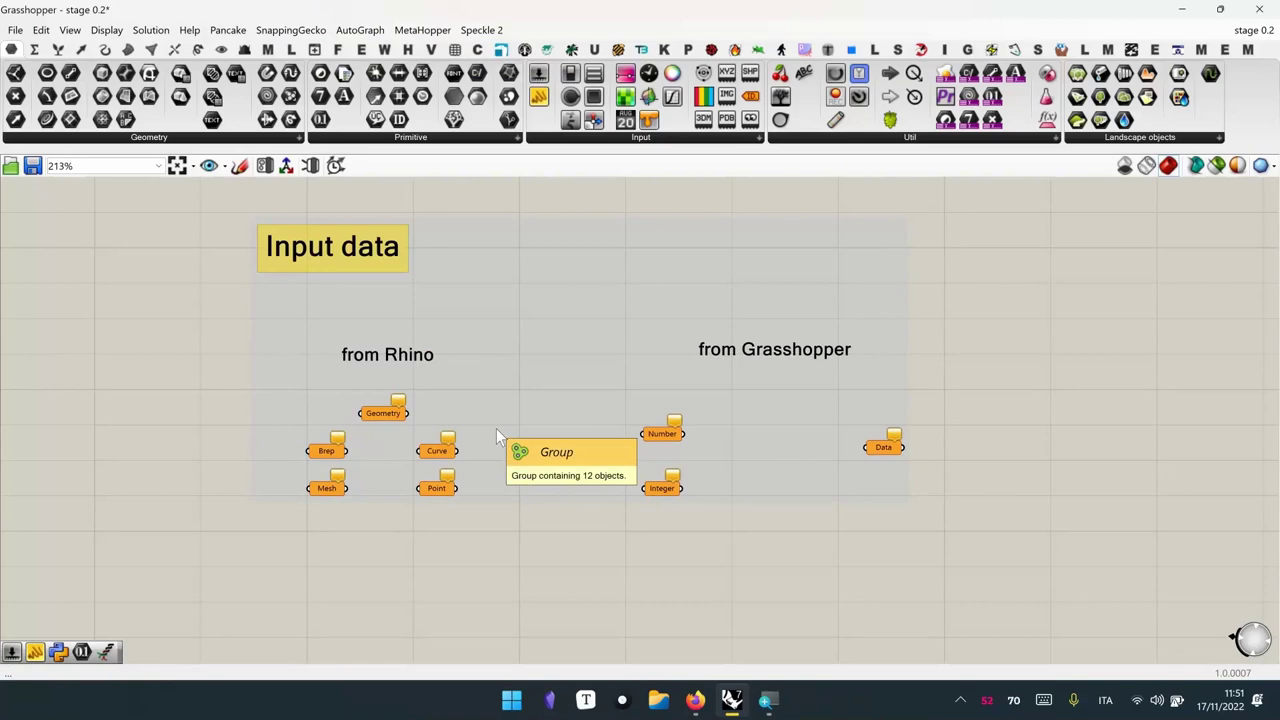
pyautogui.click(1220, 9)
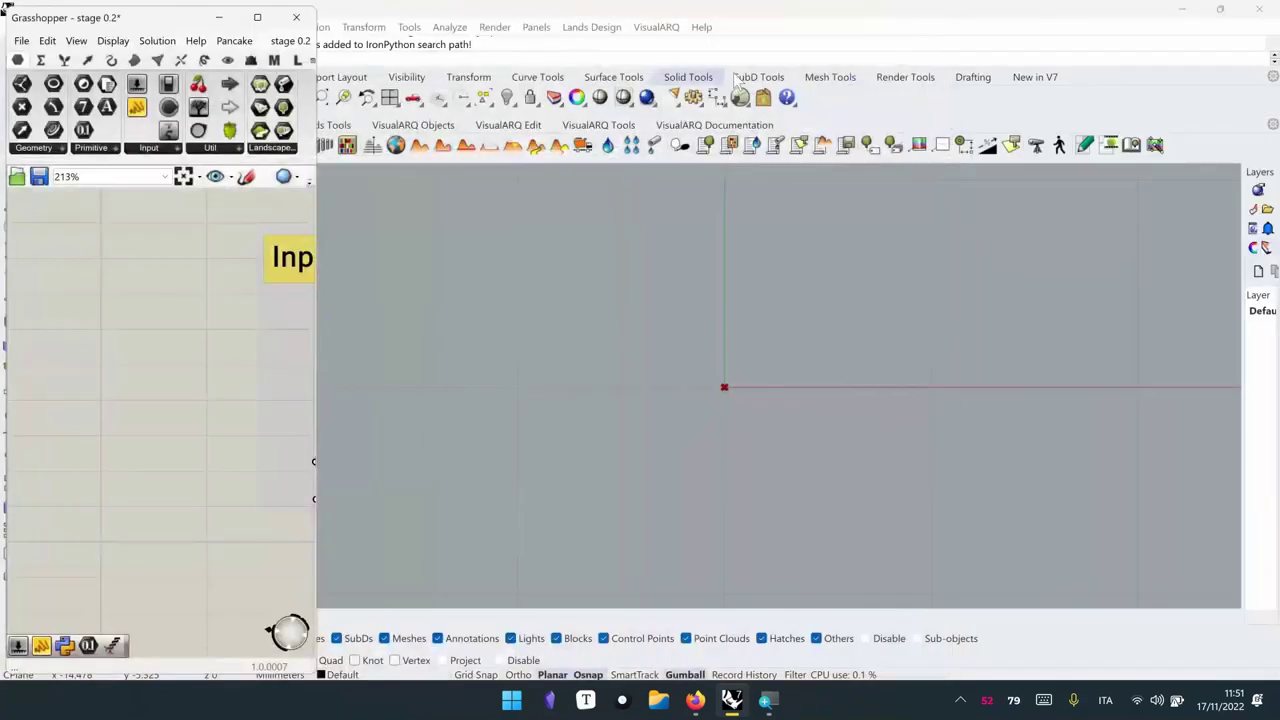
pyautogui.press('super+Down')
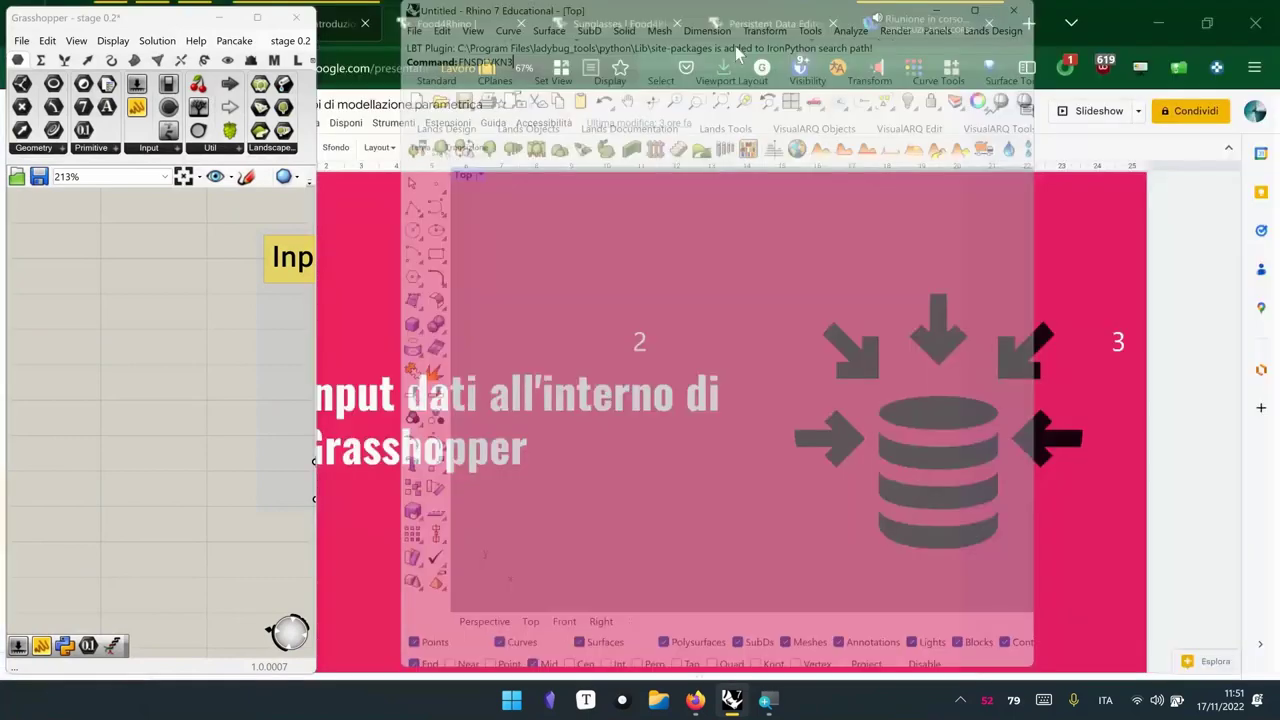
pyautogui.press('super+Right')
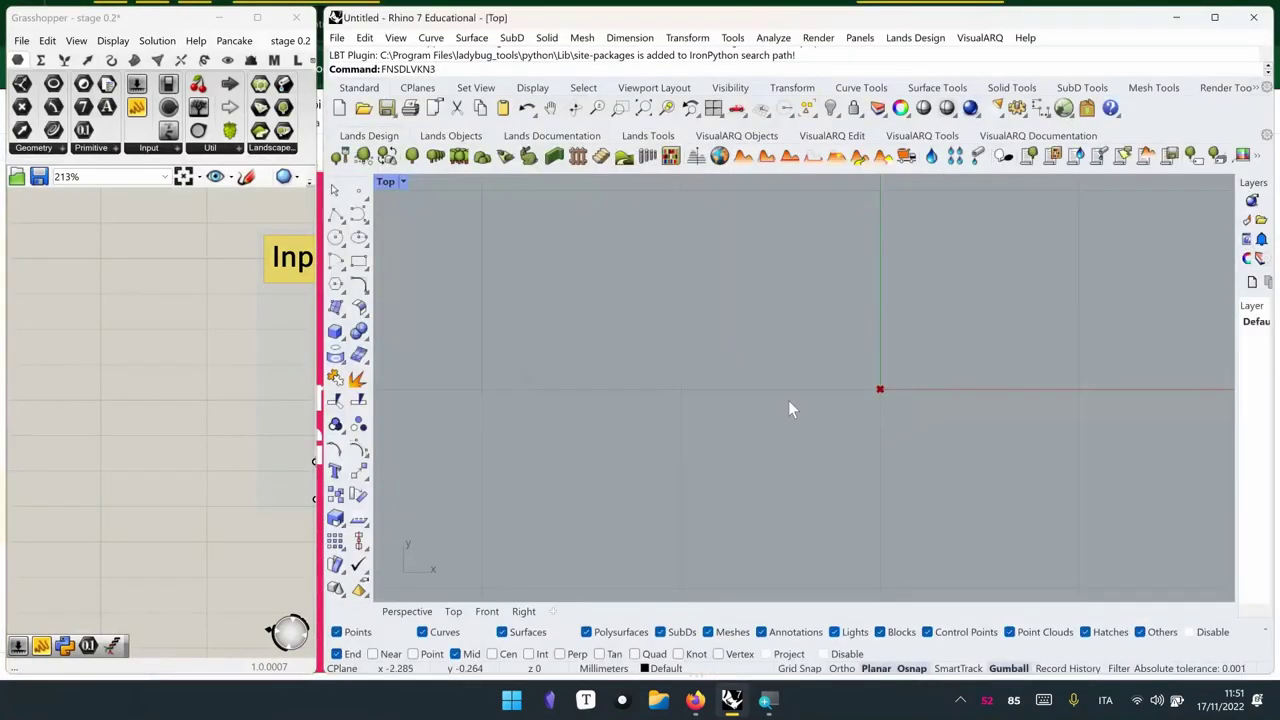
pyautogui.moveTo(788, 408); pyautogui.dragTo(729, 386, button='right')
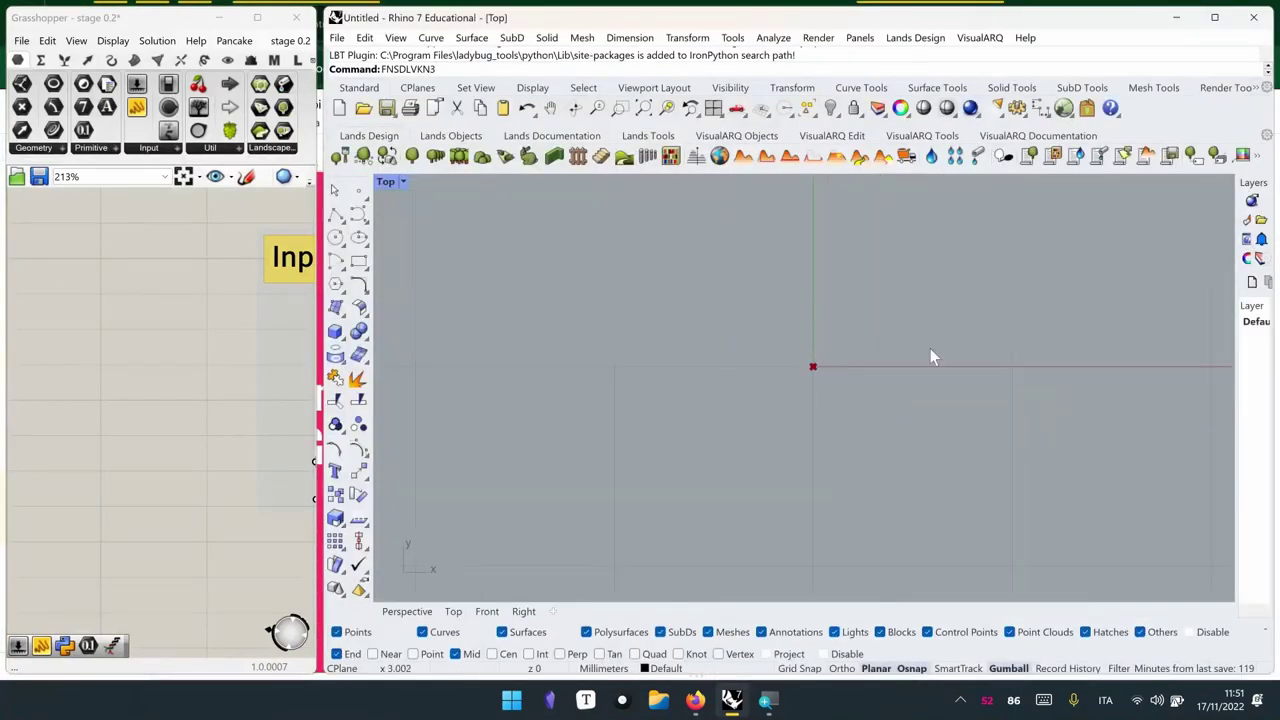
pyautogui.moveTo(920, 320); pyautogui.dragTo(805, 423)
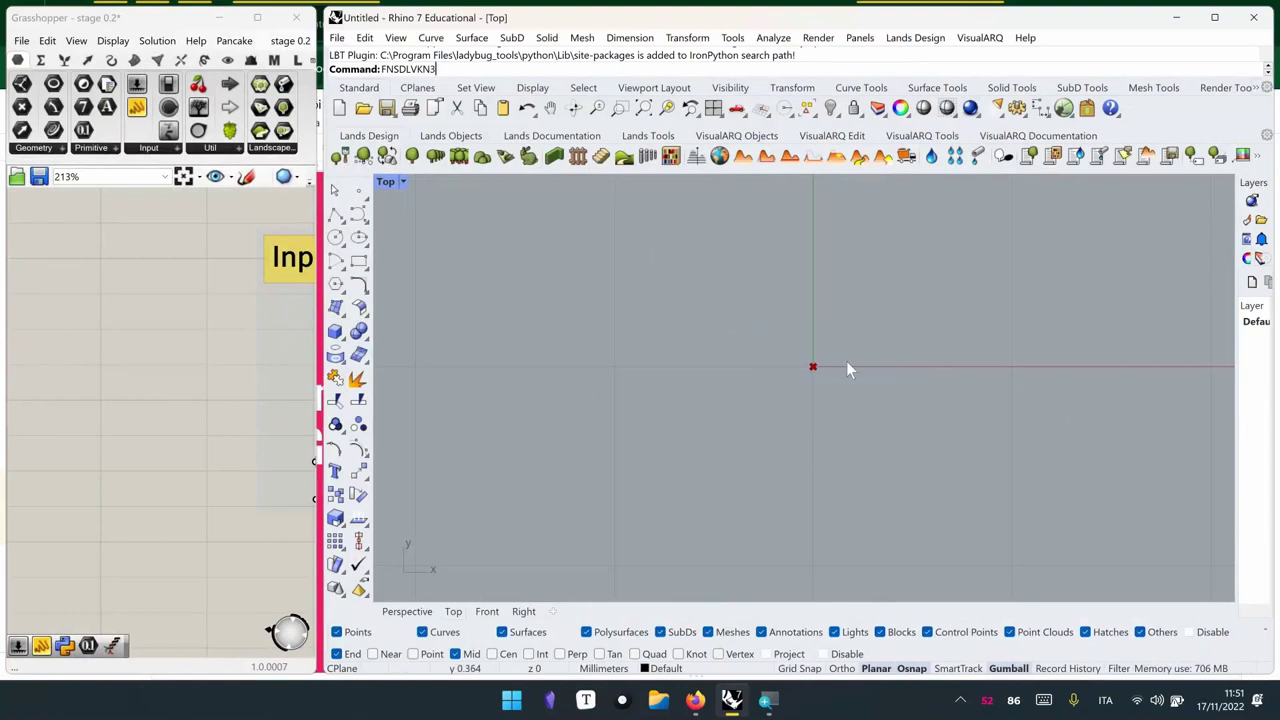
pyautogui.moveTo(250, 425); pyautogui.dragTo(151, 428, button='right')
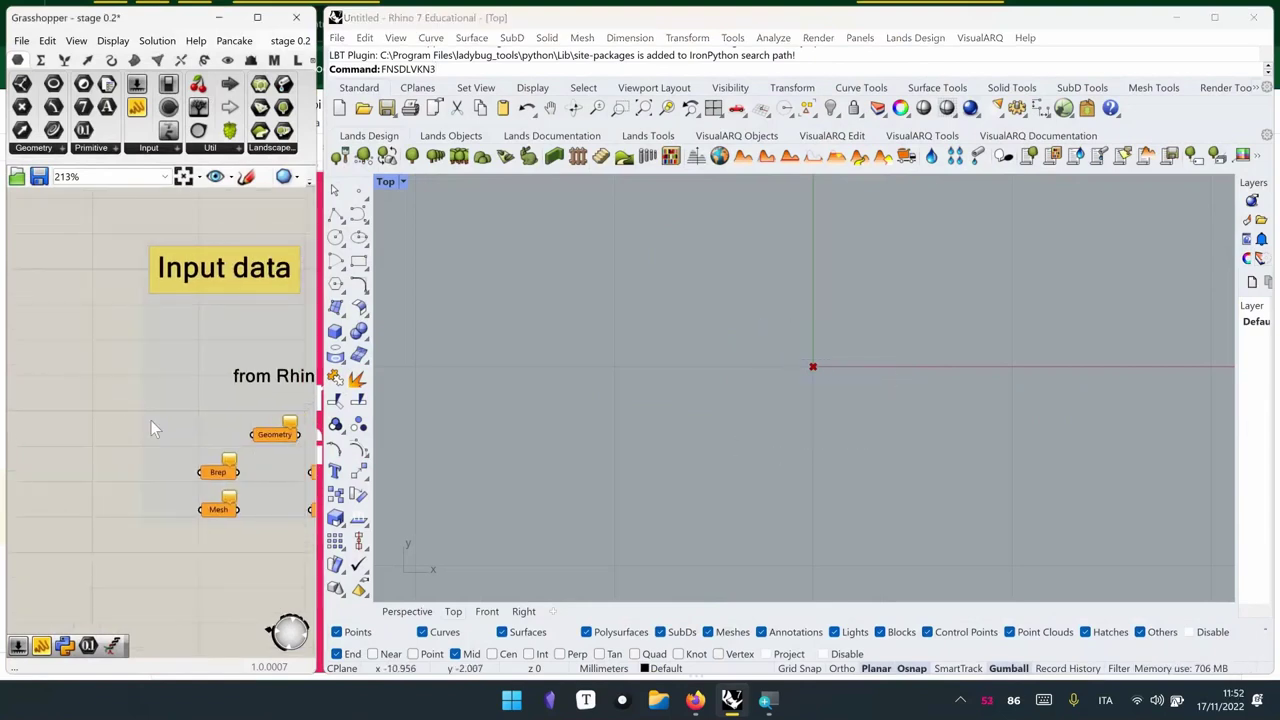
pyautogui.scroll(-1, 160, 423)
# Model a solid box beside the origin from the Top viewport and show it in the Perspective viewport
pyautogui.moveTo(698, 315); pyautogui.dragTo(976, 454)
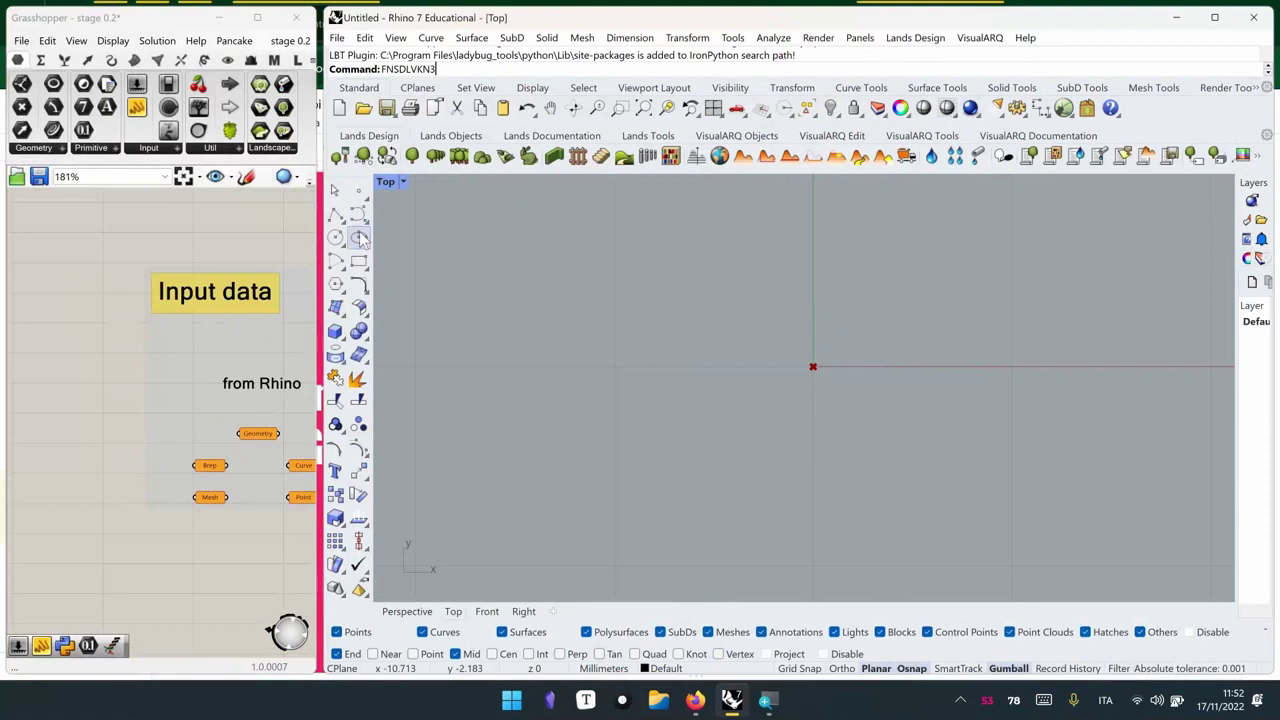
pyautogui.click(337, 338)
pyautogui.click(552, 328)
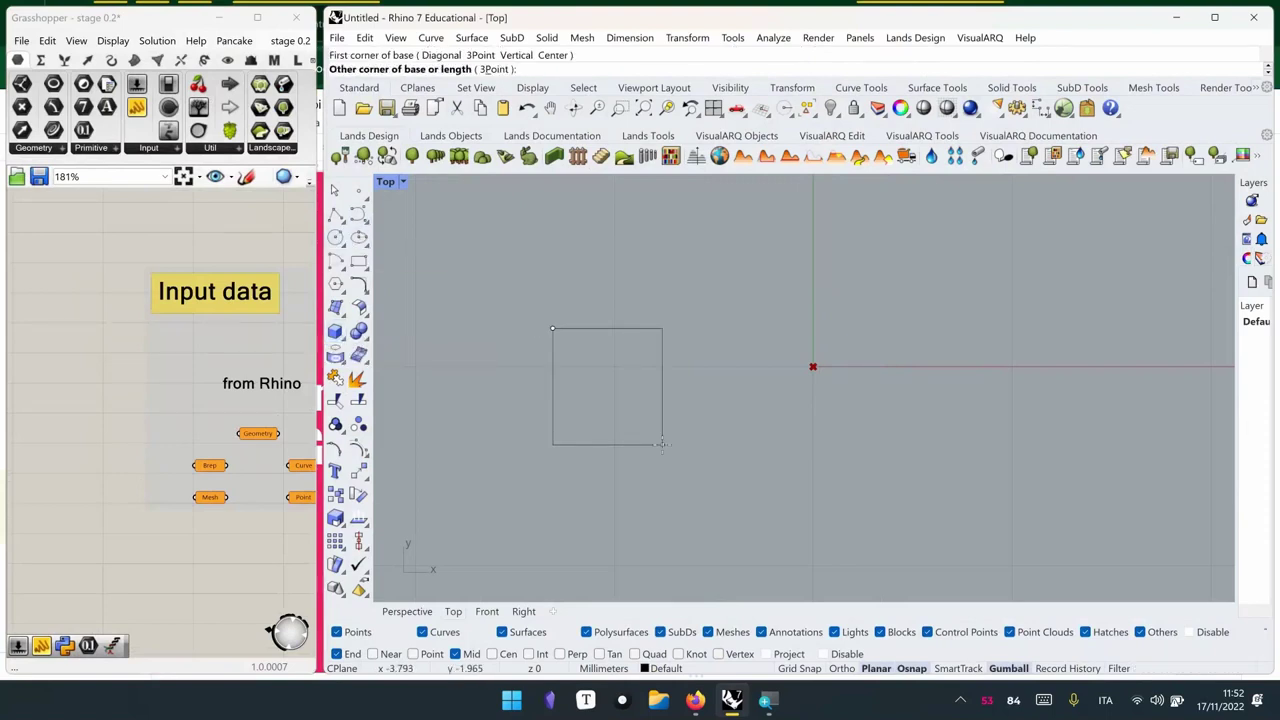
pyautogui.click(662, 444)
pyautogui.click(407, 611)
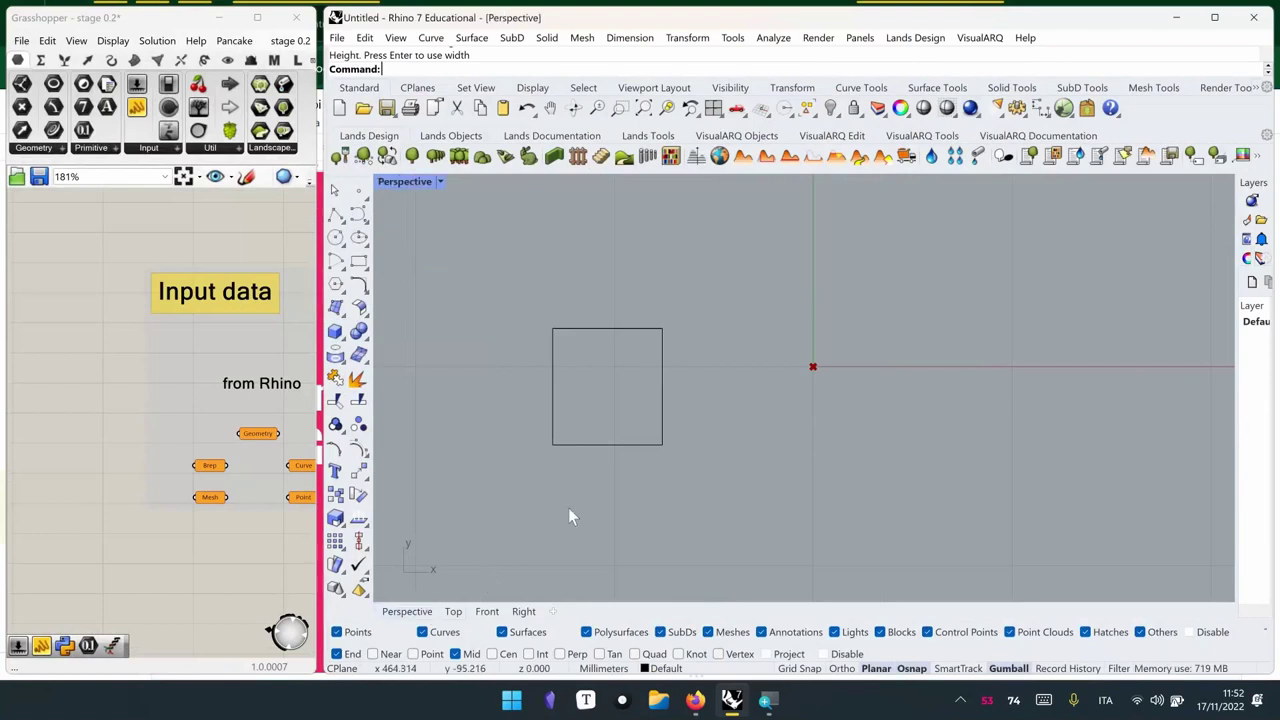
pyautogui.moveTo(568, 507); pyautogui.dragTo(523, 181, button='right')
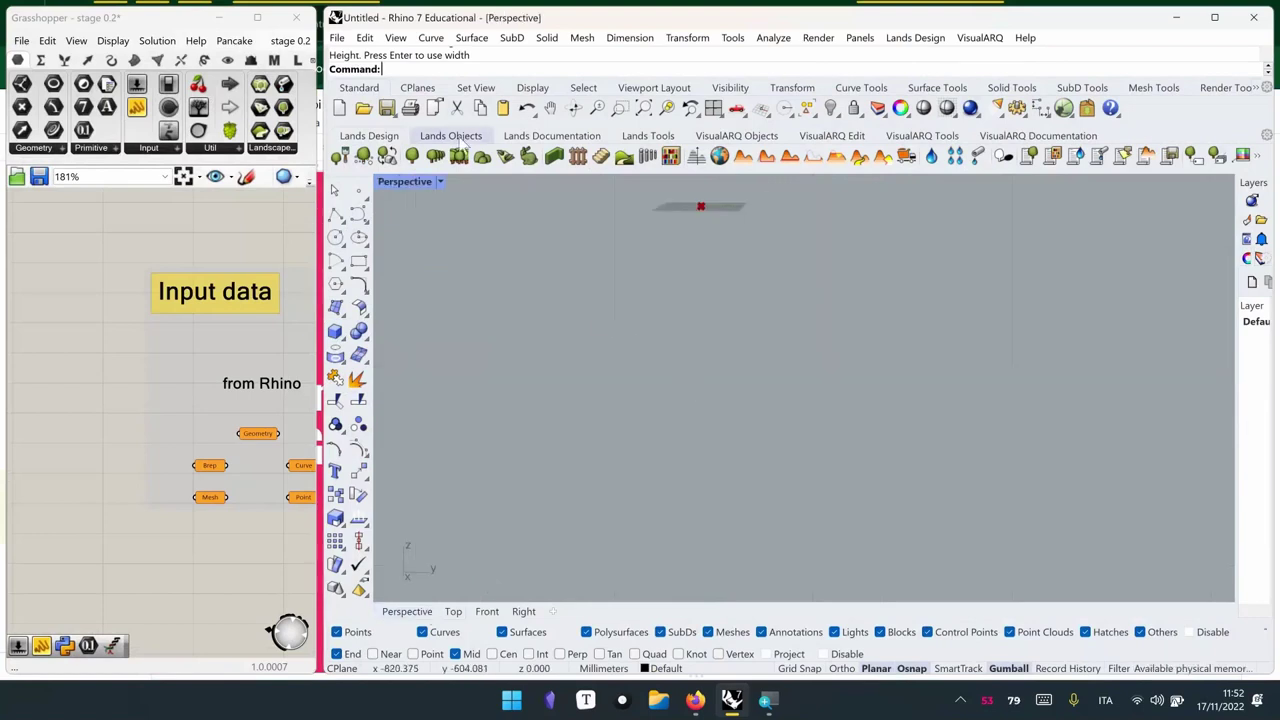
pyautogui.click(643, 107)
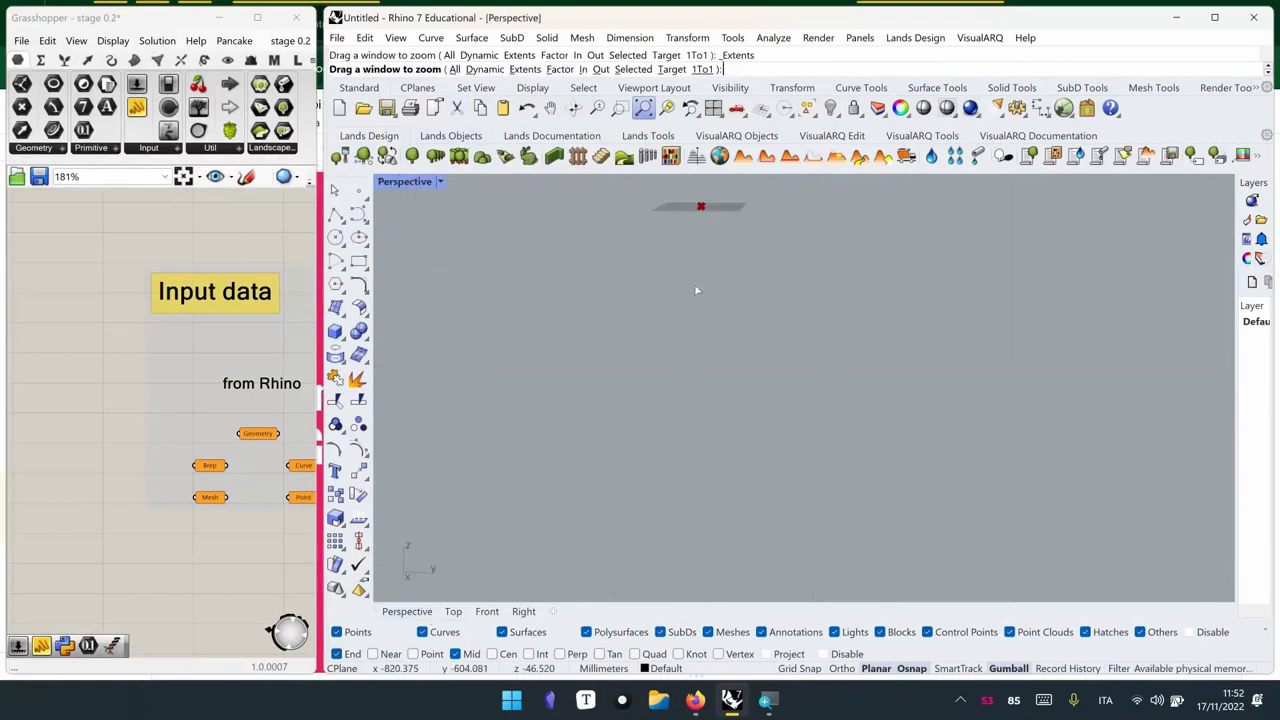
pyautogui.moveTo(762, 282); pyautogui.dragTo(760, 371, button='right')
pyautogui.middleClick(760, 371)
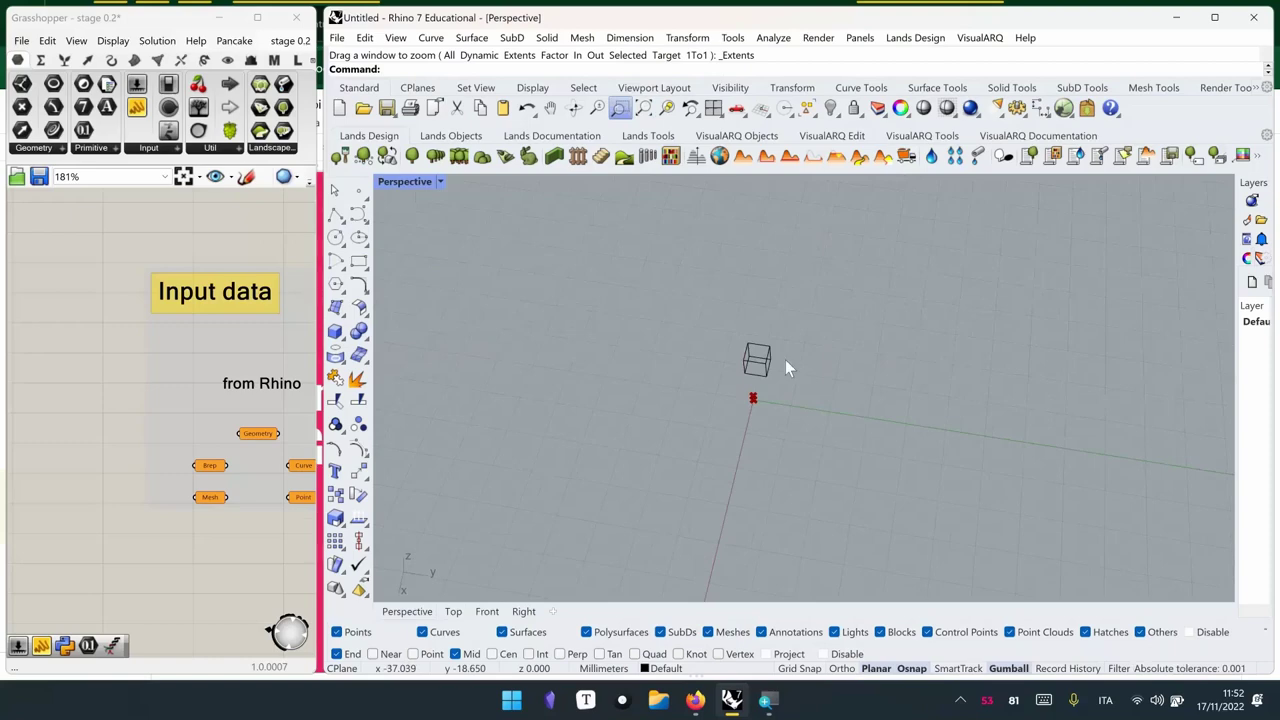
pyautogui.moveTo(880, 415); pyautogui.dragTo(650, 308, button='right')
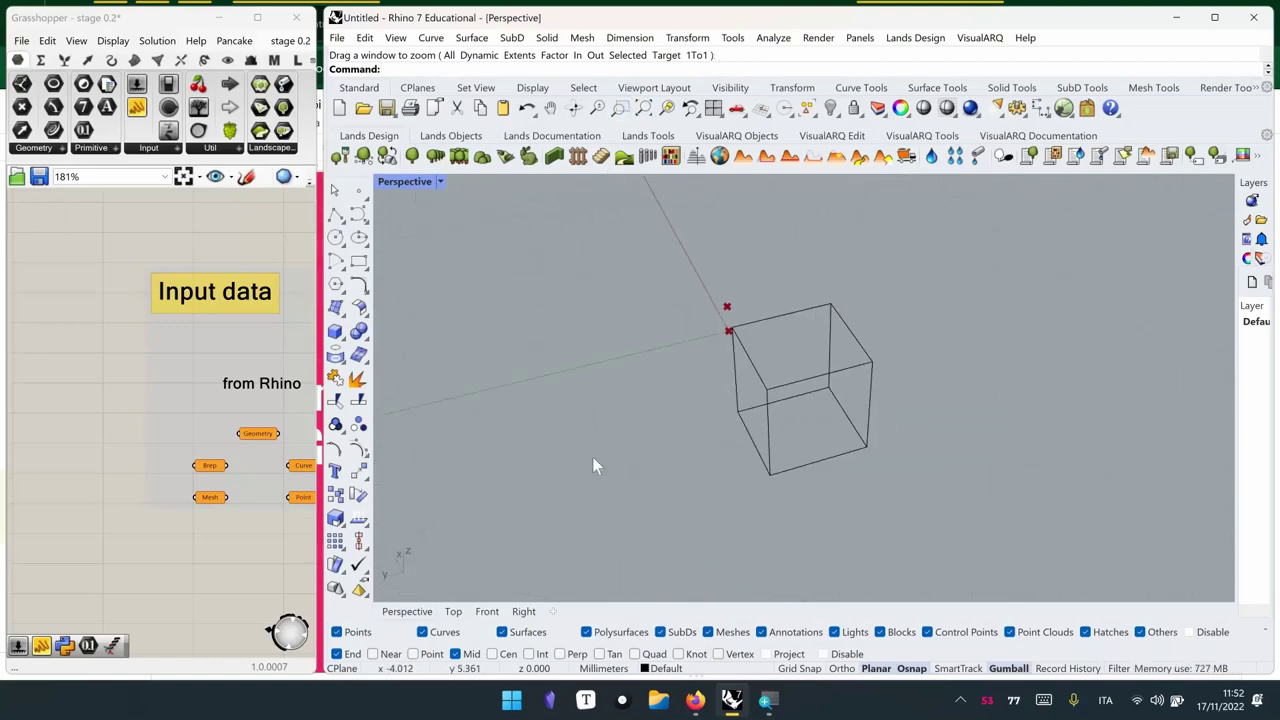
# Draw an ellipse on the ground plane near the box, on the other side of the origin
pyautogui.click(358, 354)
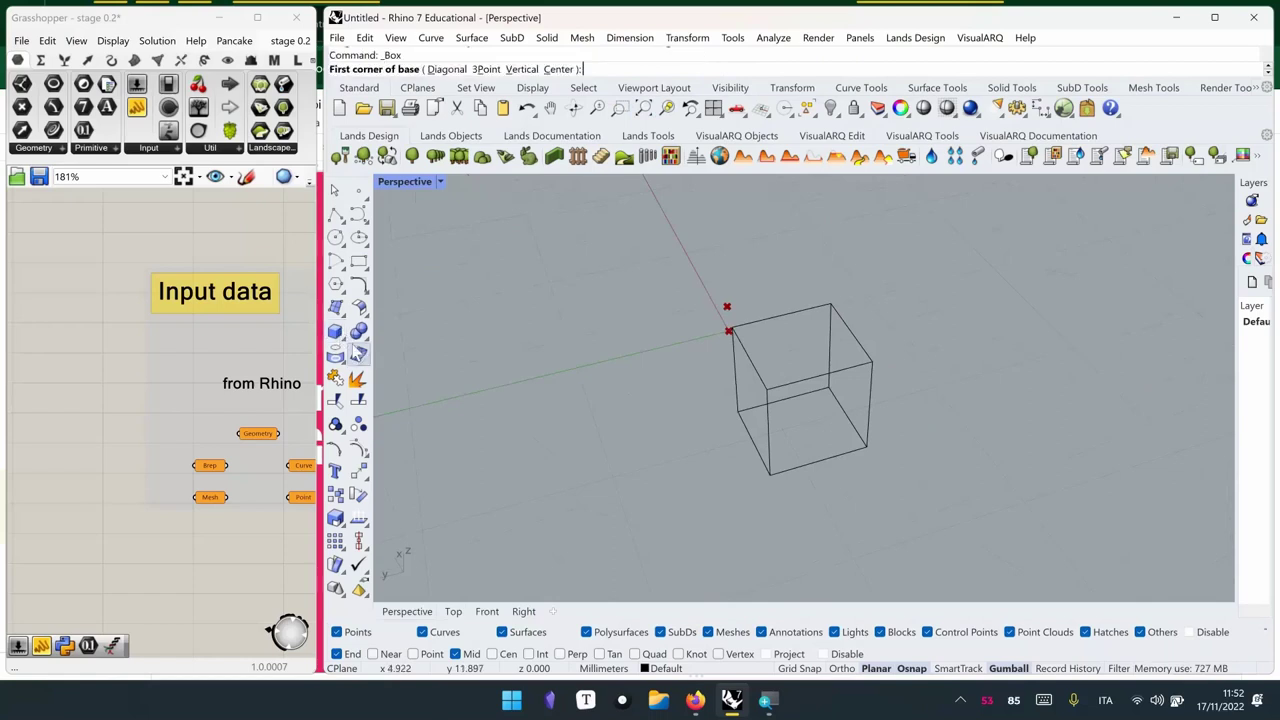
pyautogui.click(450, 292)
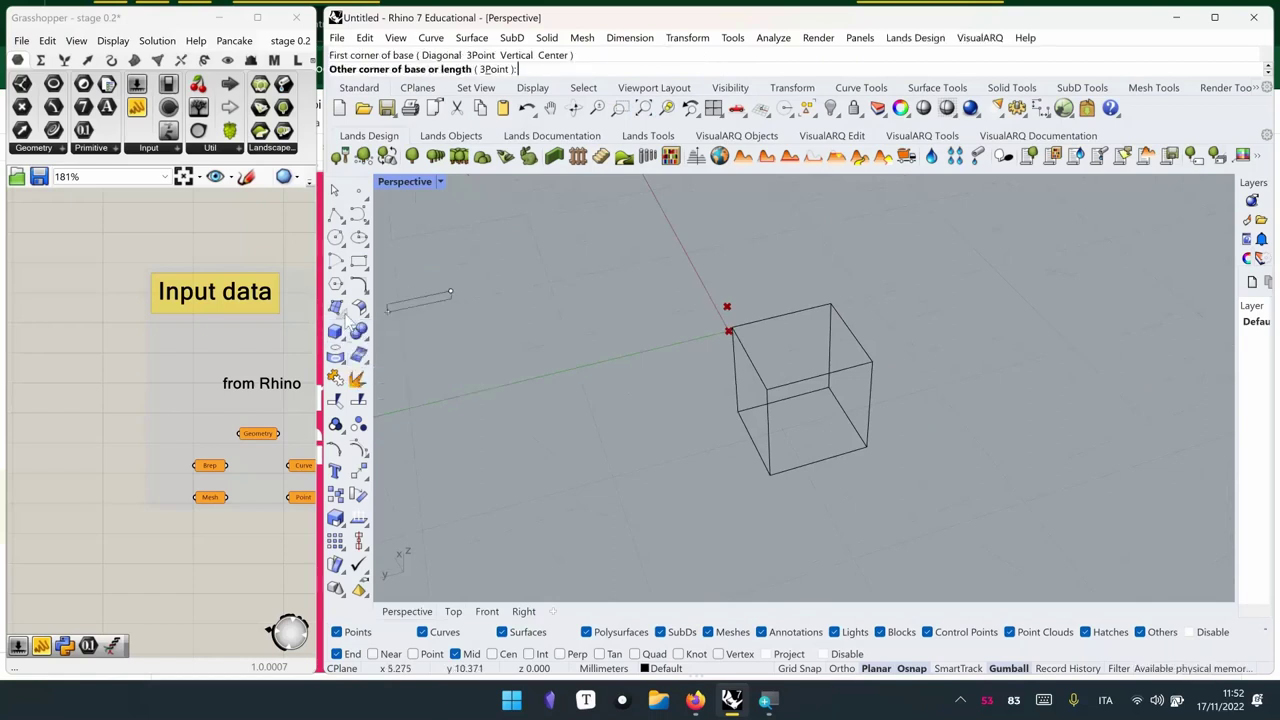
pyautogui.click(359, 240)
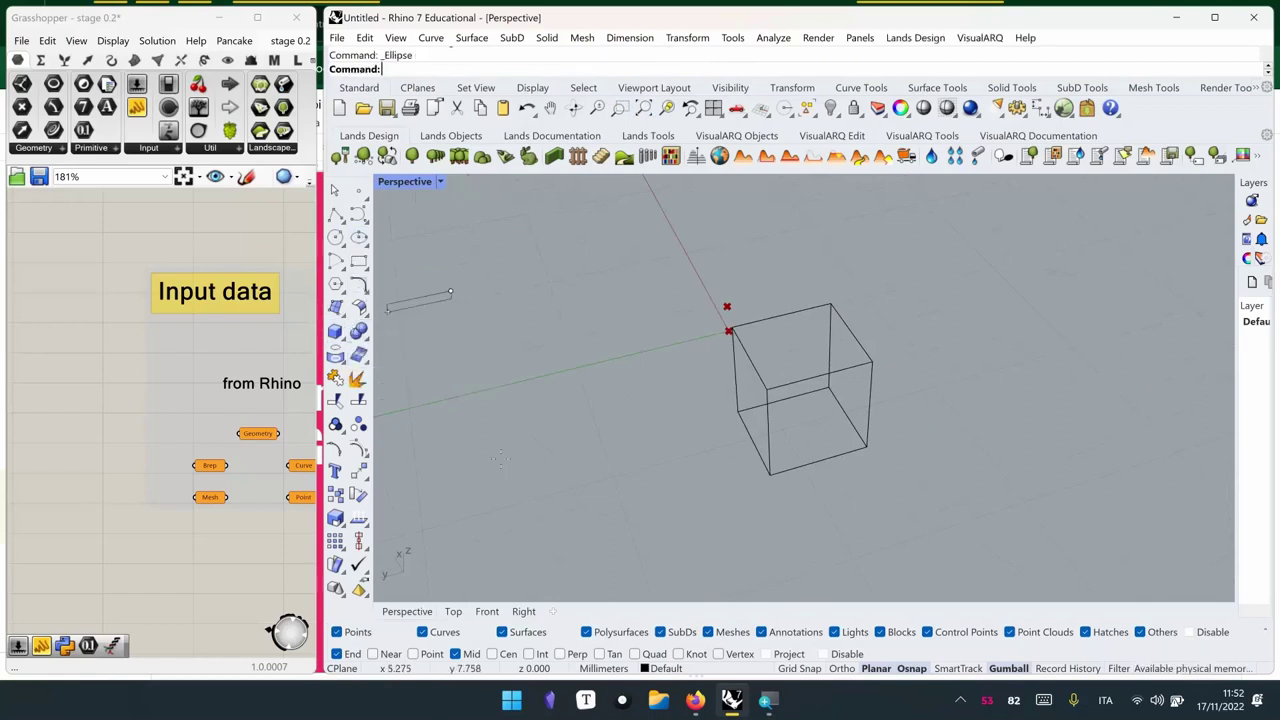
pyautogui.click(498, 474)
pyautogui.click(627, 461)
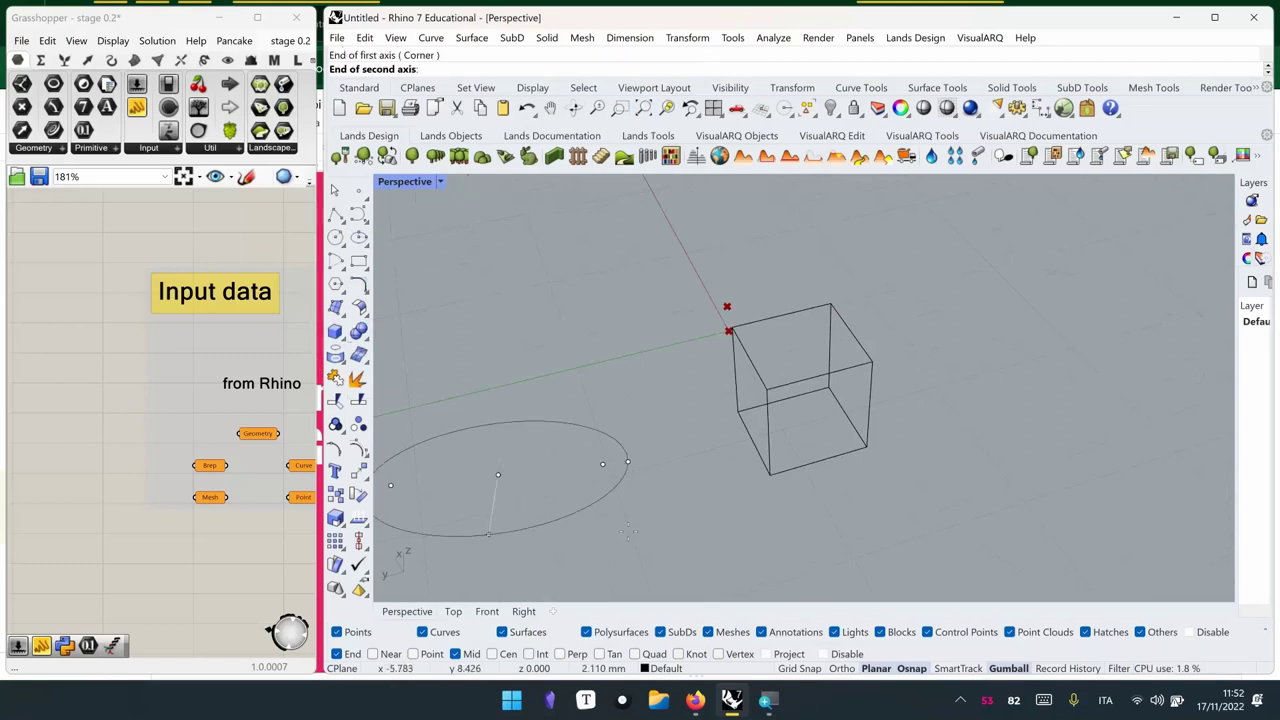
pyautogui.click(628, 530)
# Draw a rectangle on the ground plane, across the green axis from the ellipse
pyautogui.click(359, 262)
pyautogui.click(438, 337)
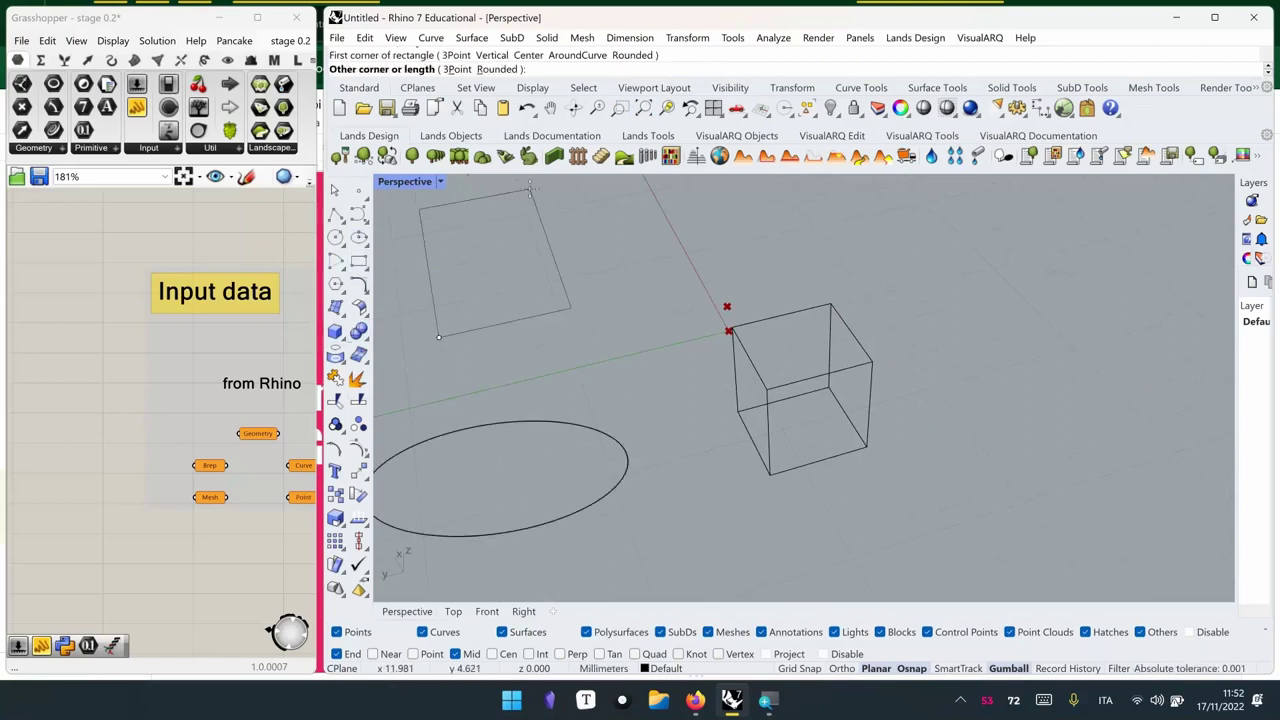
pyautogui.click(530, 190)
pyautogui.moveTo(530, 190); pyautogui.dragTo(846, 350, button='right')
pyautogui.scroll(-3, 846, 350)
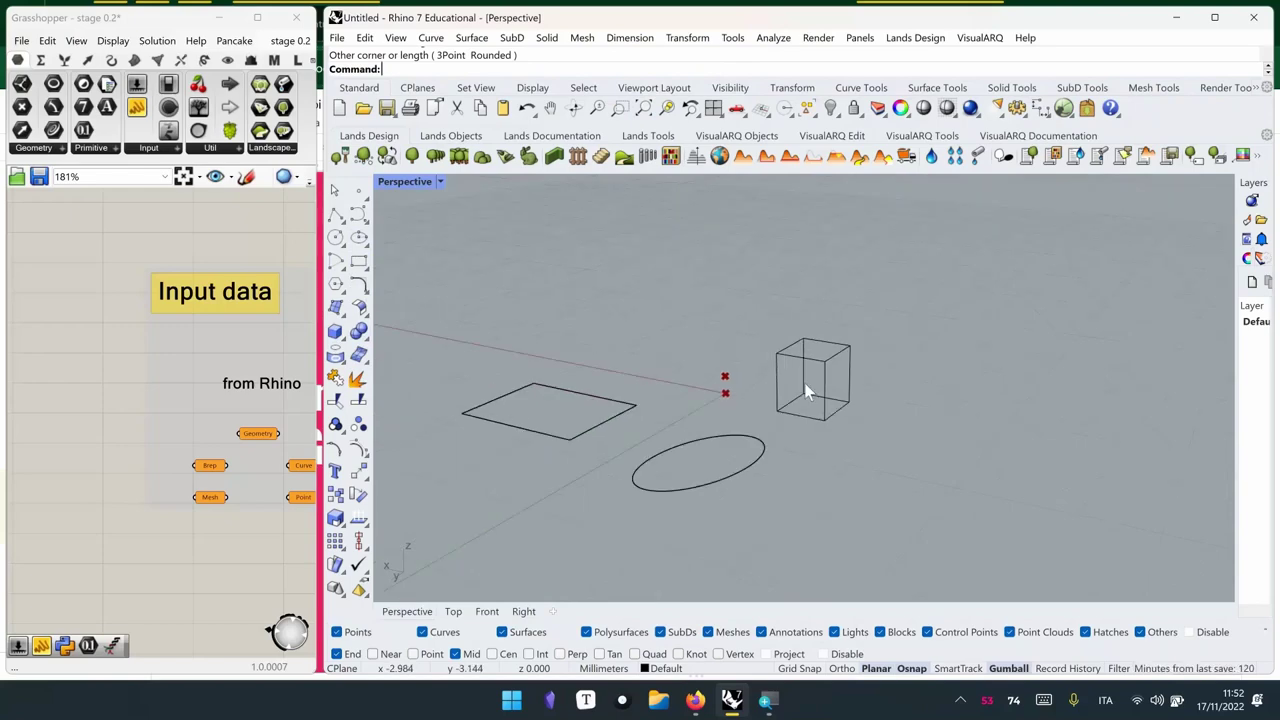
# Change the Perspective viewport's display mode so the box is shown with shaded faces
pyautogui.moveTo(808, 390); pyautogui.dragTo(700, 340, button='right')
pyautogui.click(440, 182)
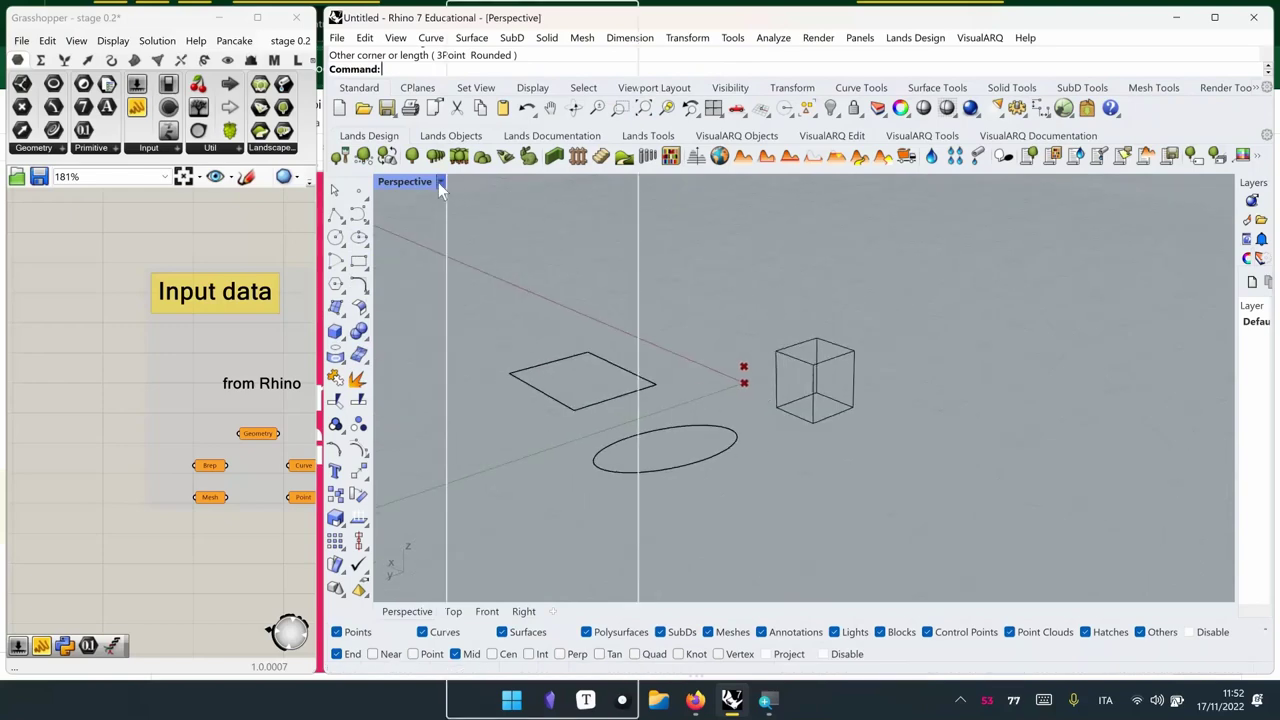
pyautogui.click(500, 72)
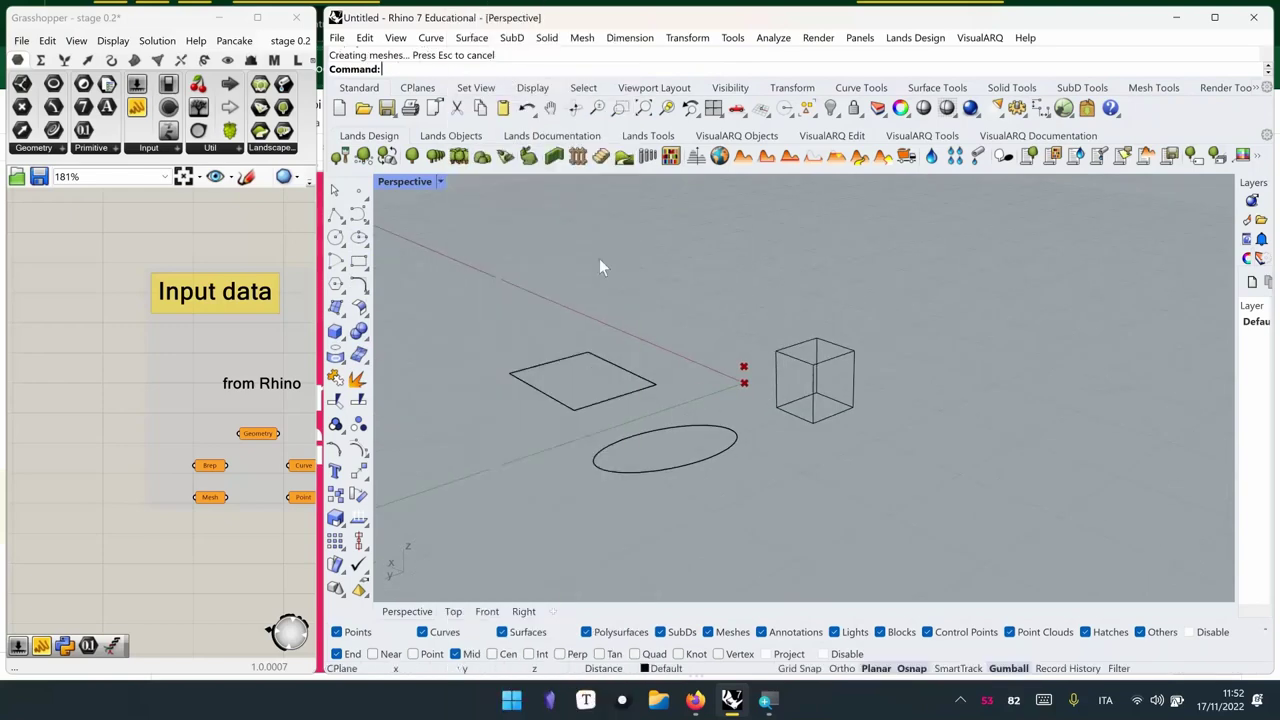
pyautogui.moveTo(786, 276)
pyautogui.mouseDown(button='right')
pyautogui.moveTo(654, 269)
pyautogui.moveTo(738, 347)
pyautogui.mouseUp(button='right')
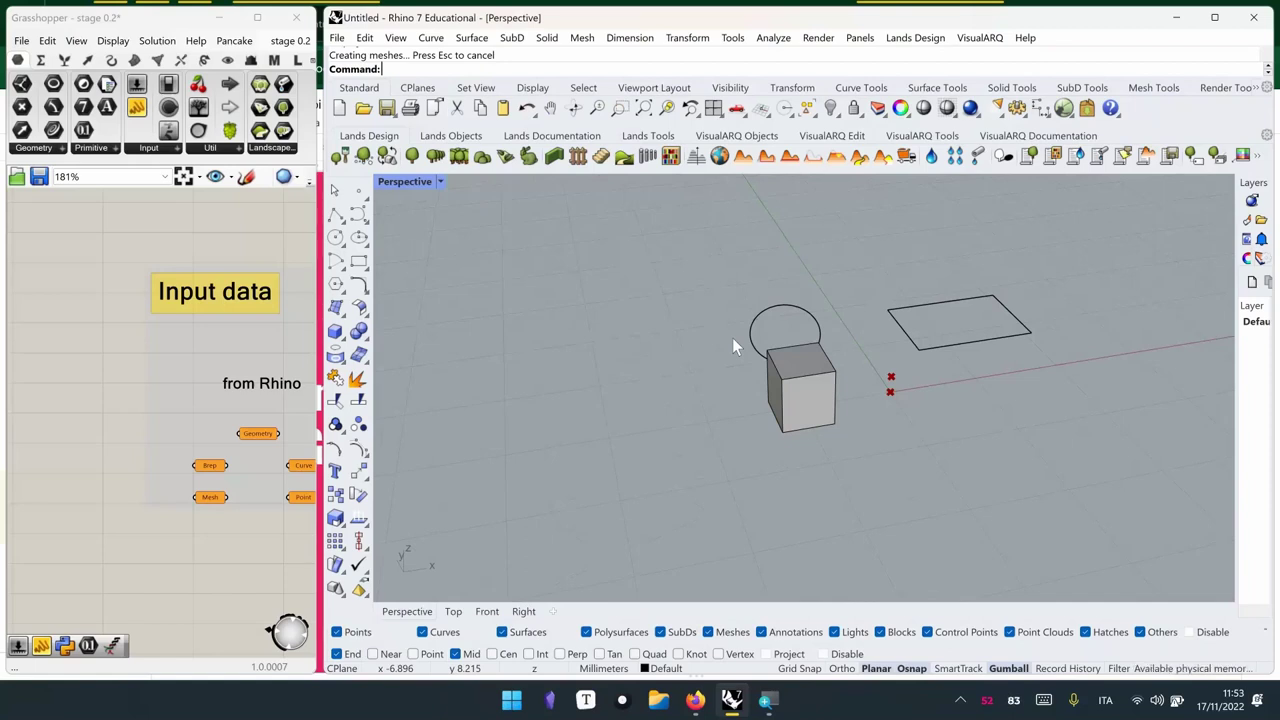
# Examine the Geometry, Brep, Mesh, Curve and Point parameters under "from Rhino" on the Grasshopper canvas
pyautogui.moveTo(231, 389); pyautogui.dragTo(131, 368, button='right')
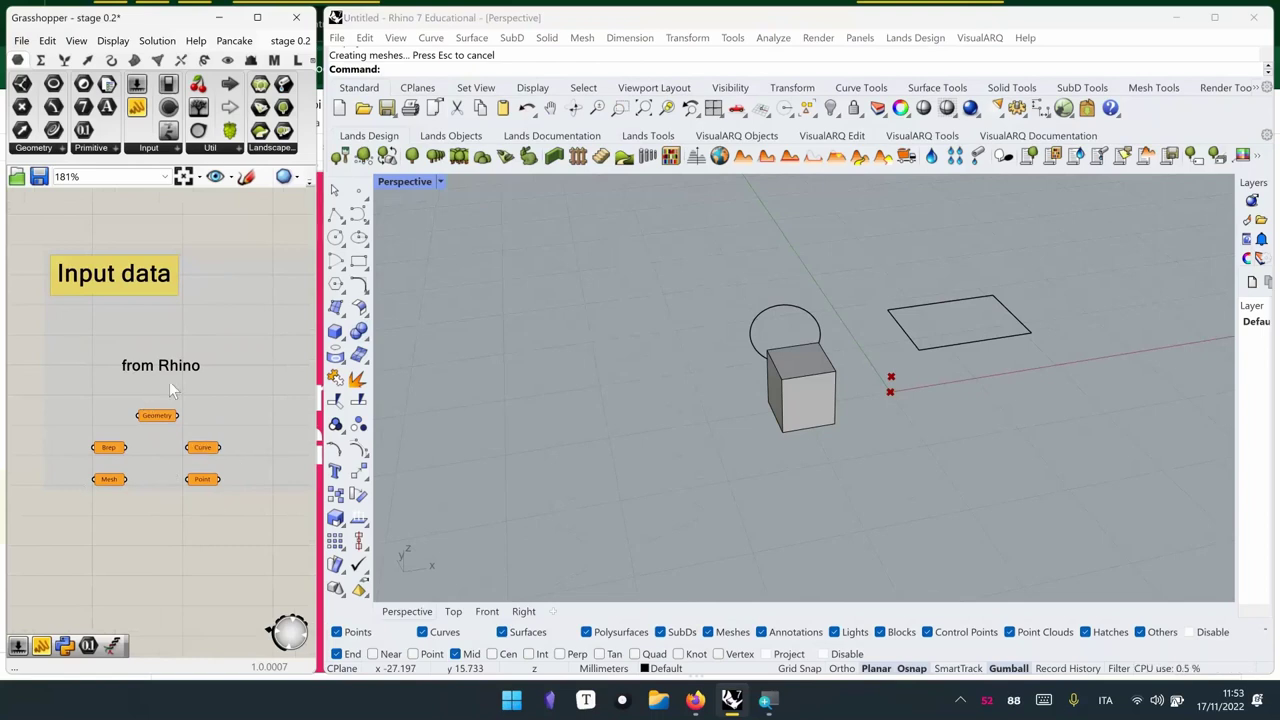
pyautogui.click(201, 448)
pyautogui.click(190, 603)
pyautogui.scroll(2, 139, 492)
pyautogui.scroll(3, 153, 435)
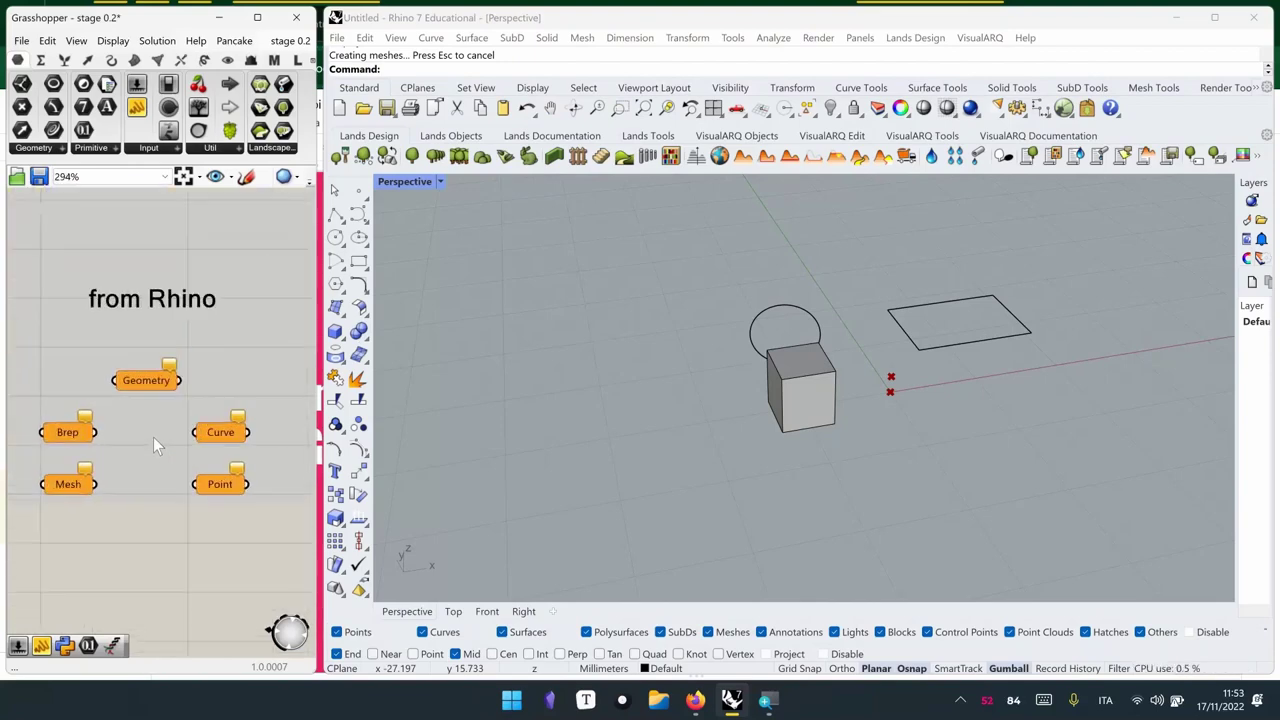
pyautogui.click(138, 382)
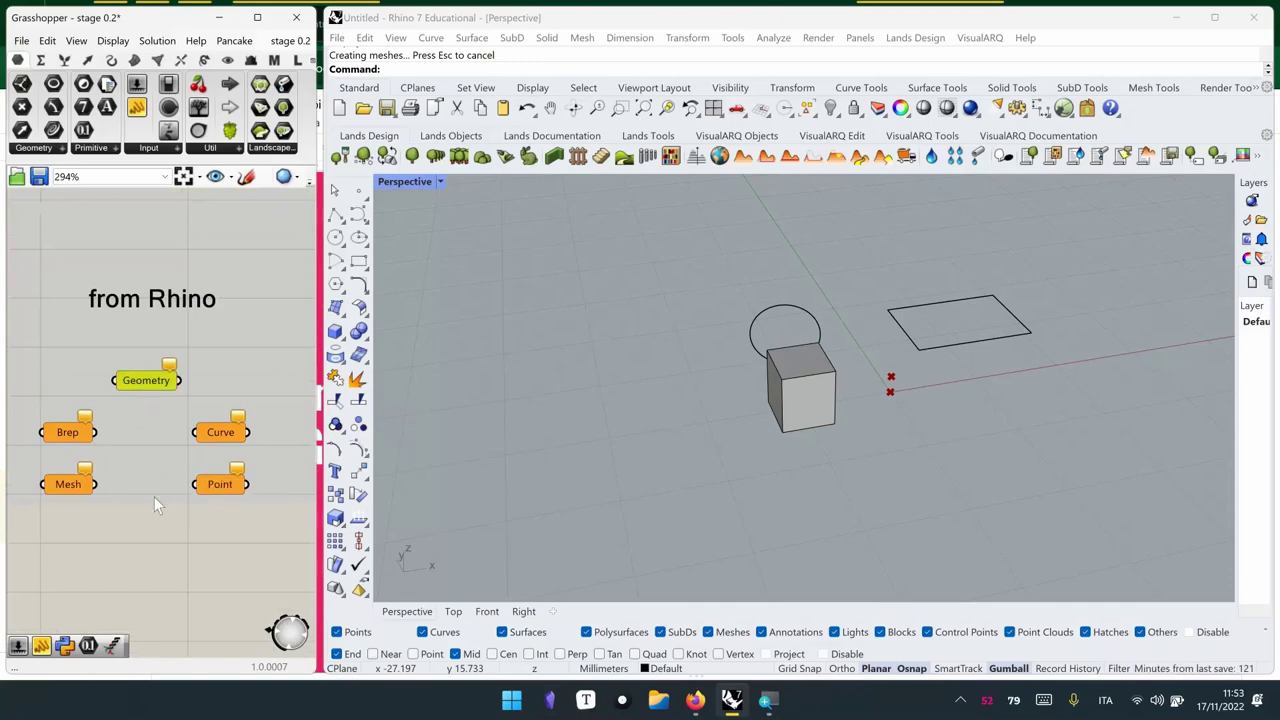
pyautogui.moveTo(154, 496); pyautogui.dragTo(164, 426, button='right')
pyautogui.click(170, 570)
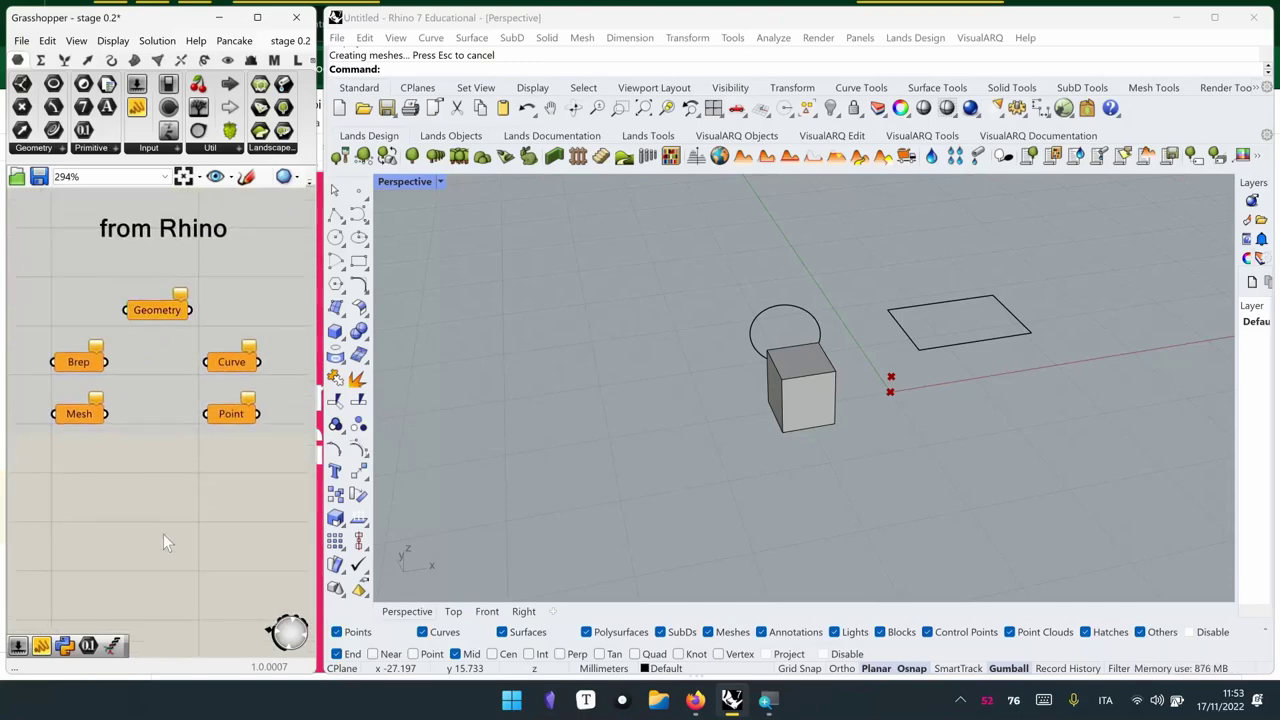
# Search the Grasshopper components for "geom" to locate the generic Geometry parameter
pyautogui.doubleClick(163, 534)
pyautogui.write('geom')
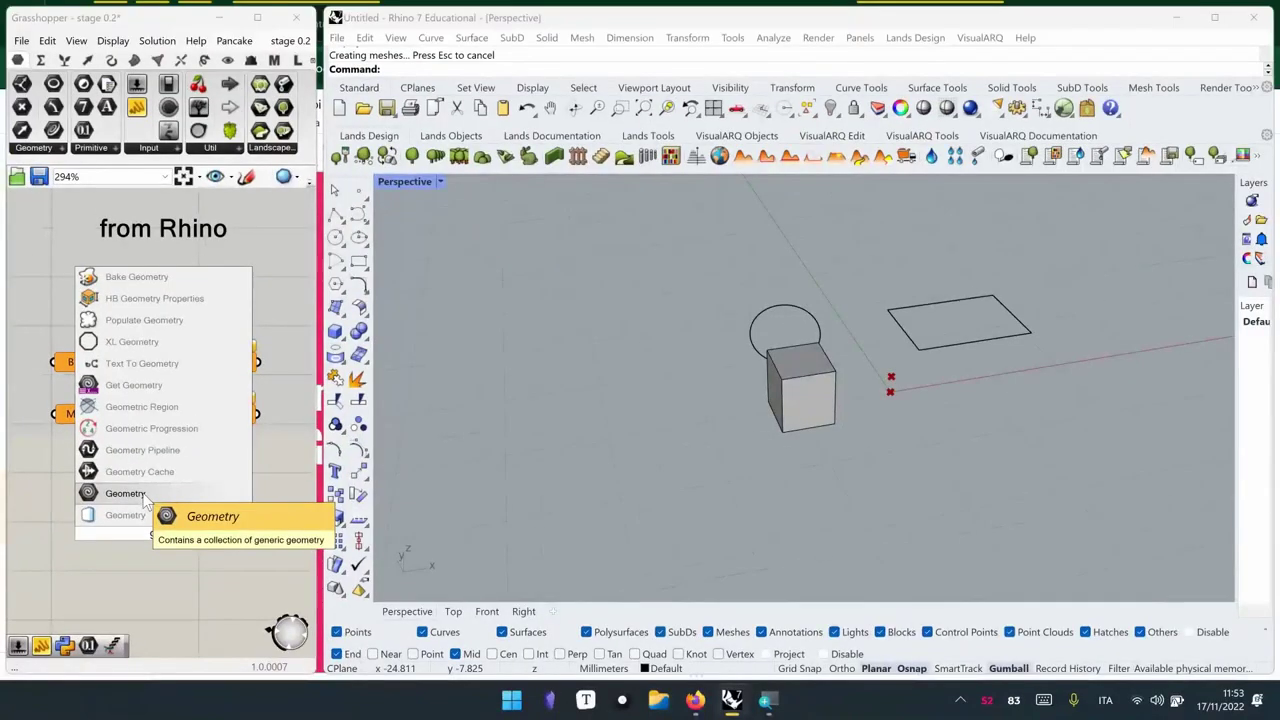
pyautogui.click(145, 497)
pyautogui.click(157, 310)
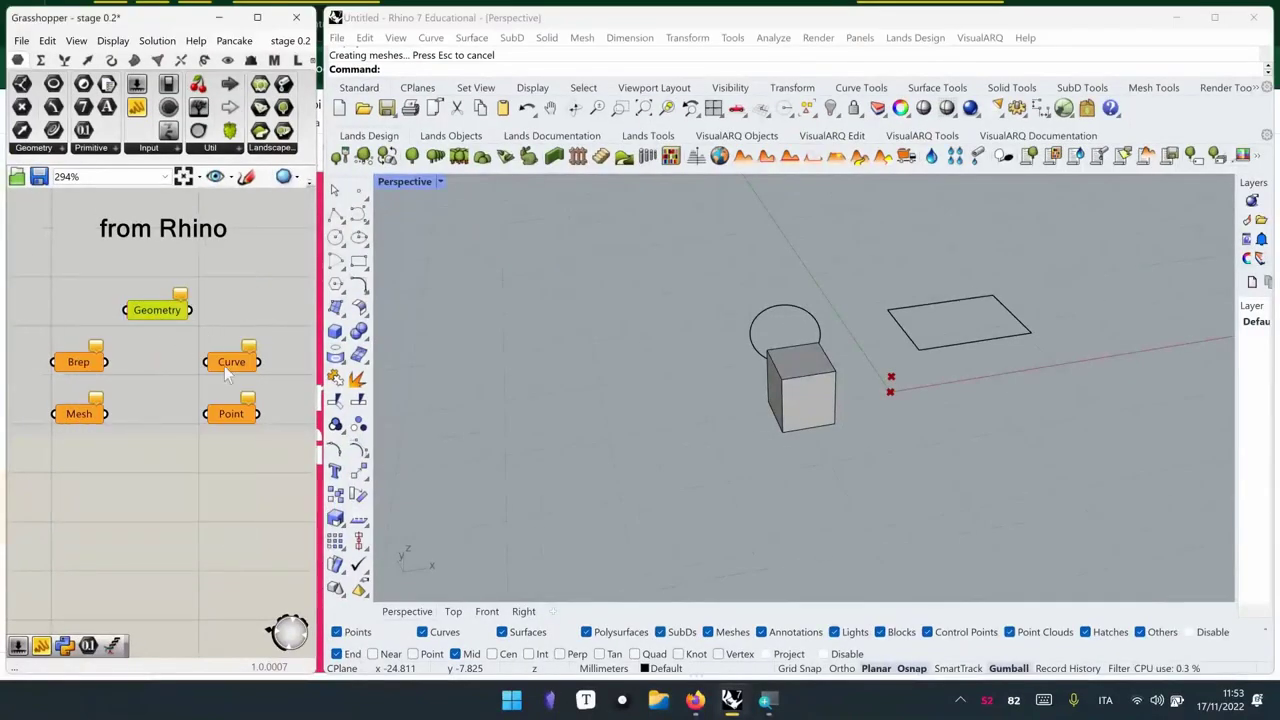
# Place a single point object on the Rhino ground plane, on the ellipse's side opposite the rectangle
pyautogui.moveTo(793, 463); pyautogui.dragTo(620, 472, button='right')
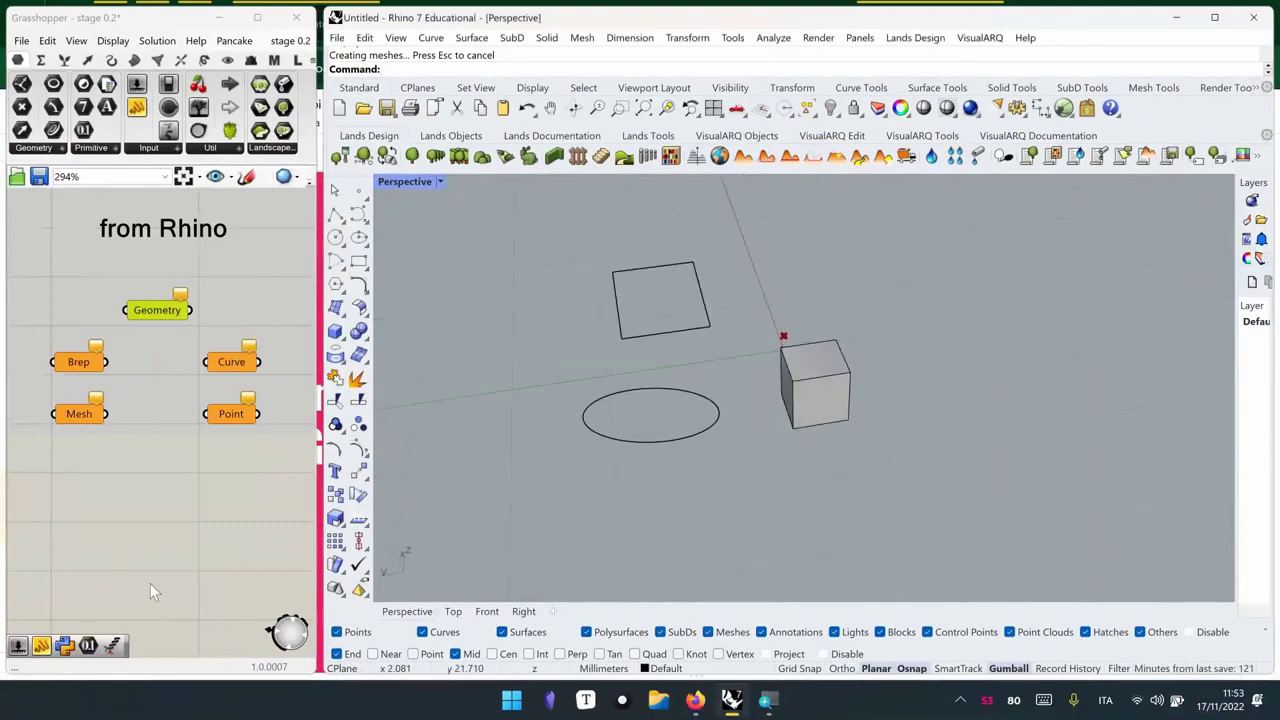
pyautogui.click(163, 543)
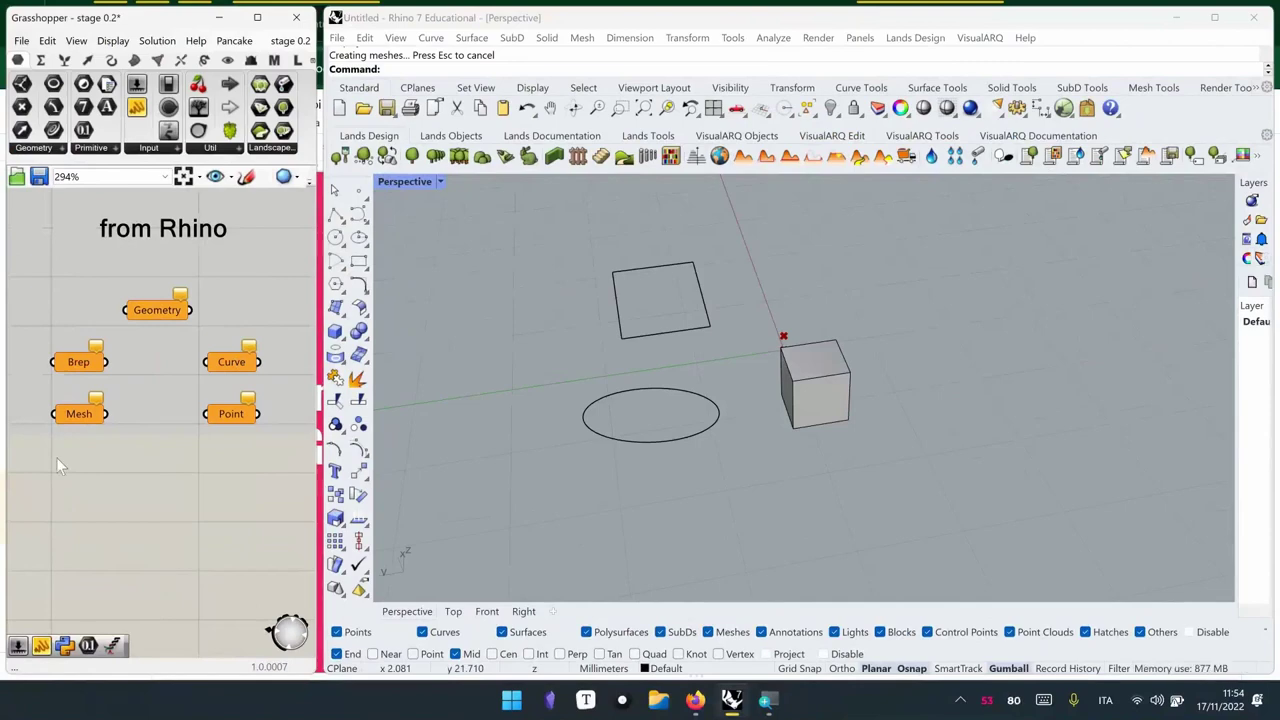
pyautogui.click(358, 190)
pyautogui.click(629, 518)
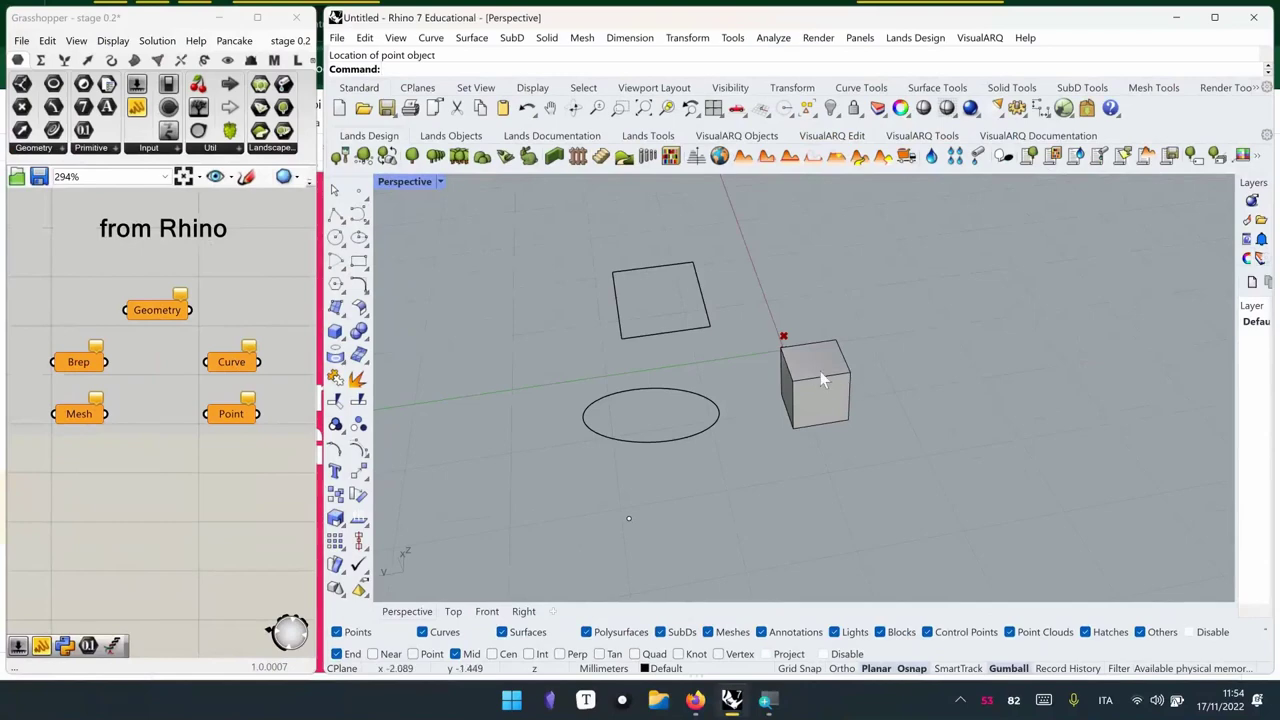
# Reference the Rhino ellipse in the Geometry parameter with Set one Geometry
pyautogui.rightClick(163, 310)
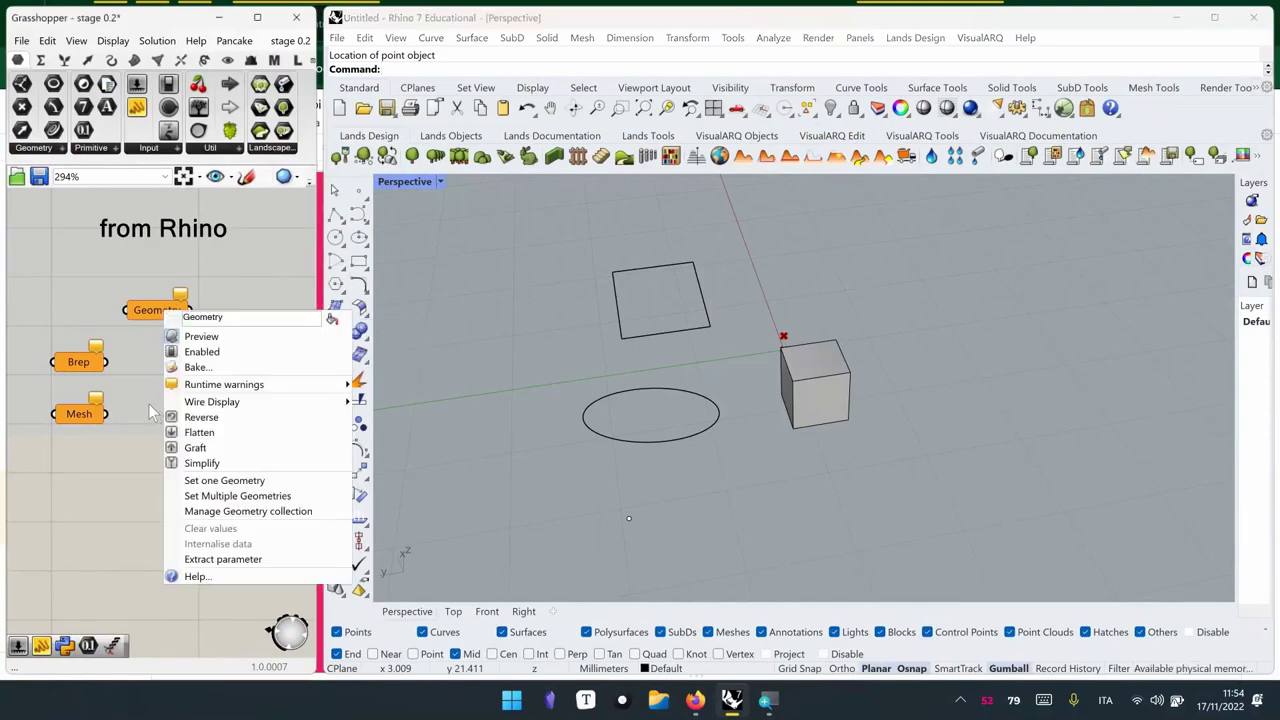
pyautogui.click(150, 310)
pyautogui.rightClick(152, 310)
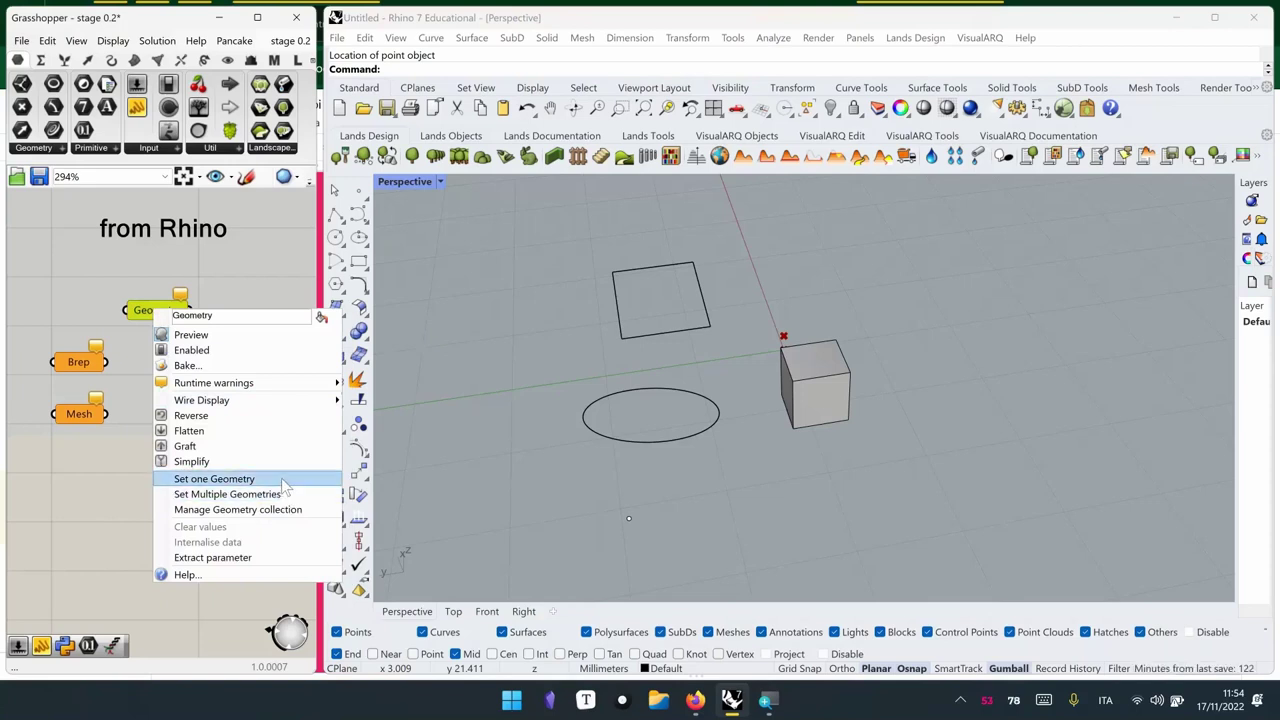
pyautogui.click(214, 479)
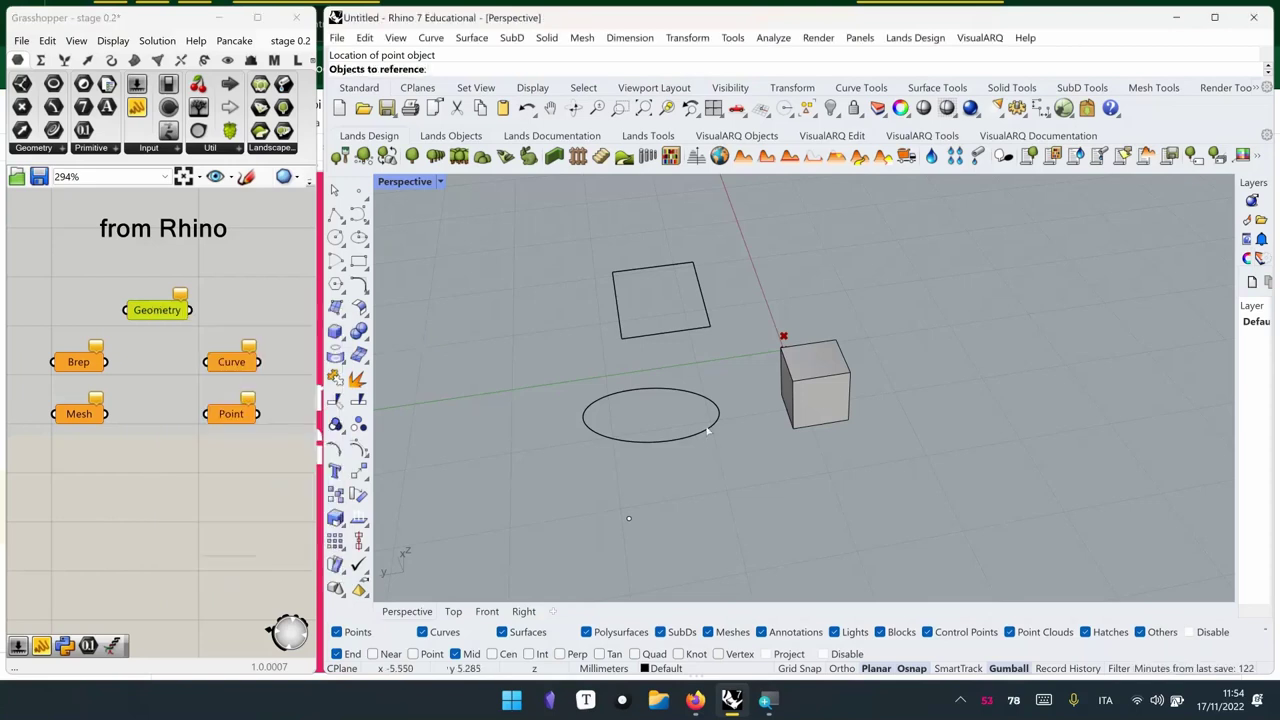
pyautogui.click(708, 429)
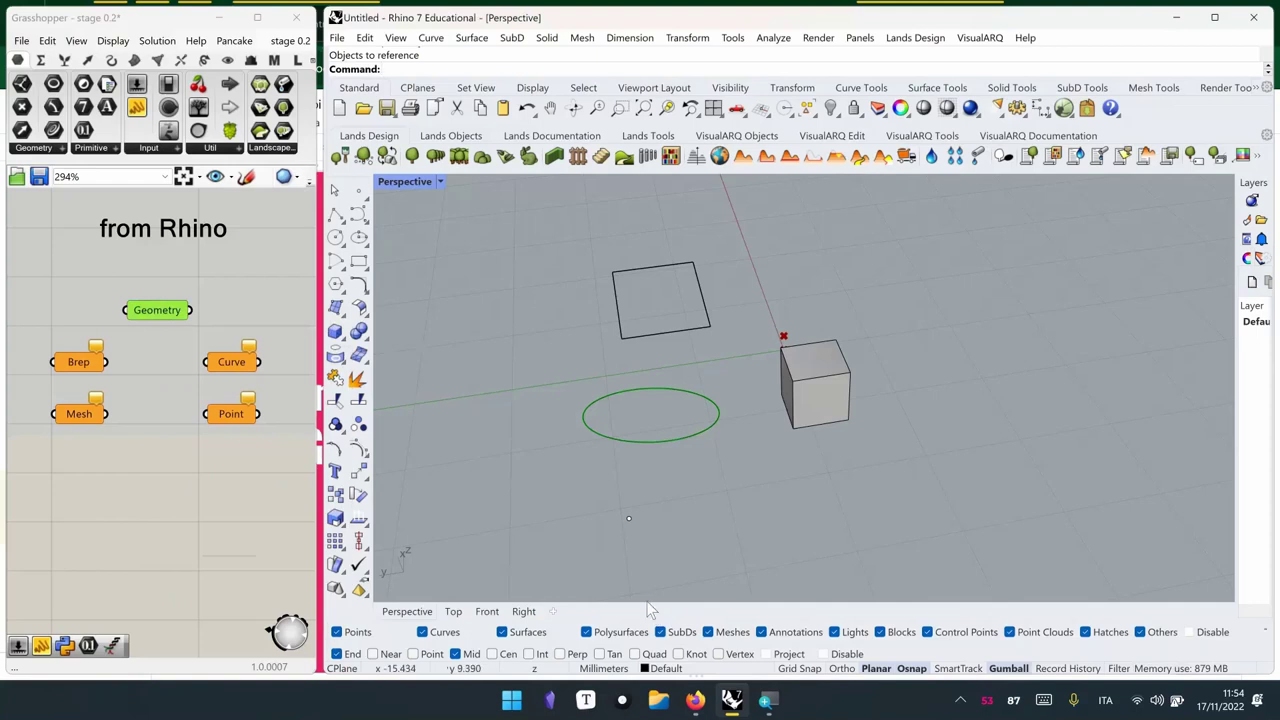
# Compare the preview of the referenced ellipse with the Geometry parameter selected and deselected
pyautogui.click(196, 503)
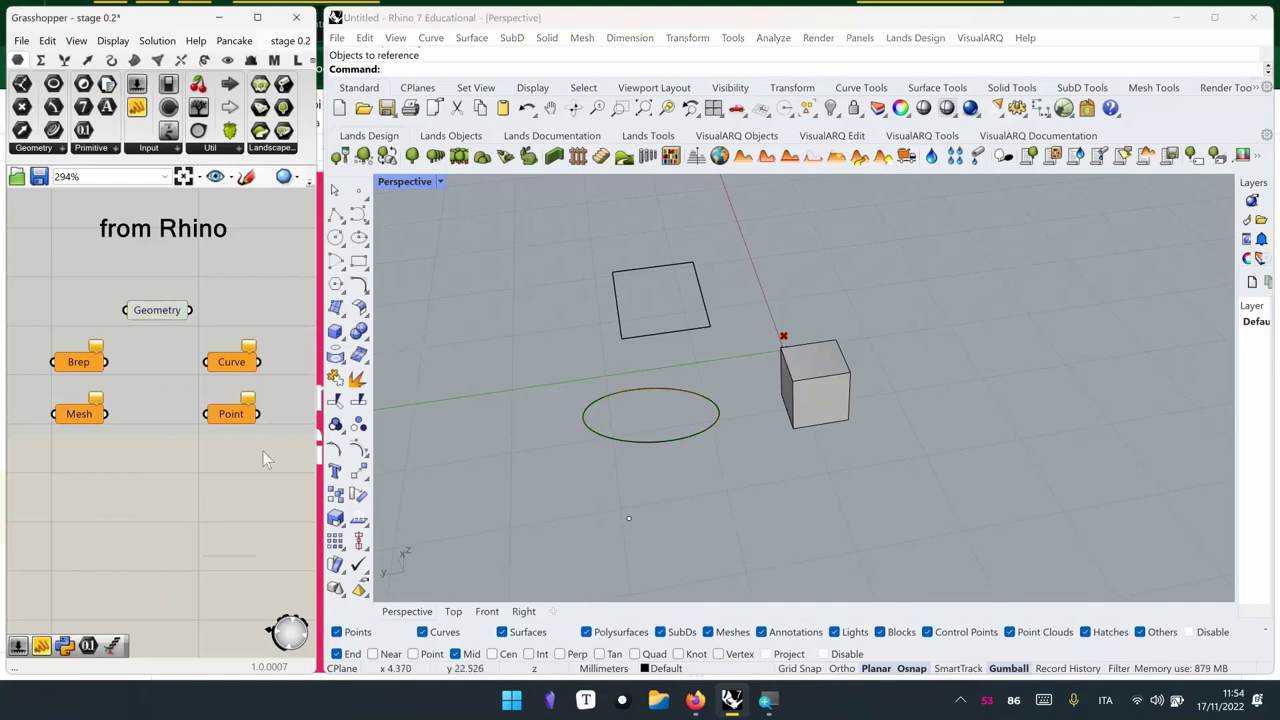
pyautogui.click(165, 311)
pyautogui.click(609, 516)
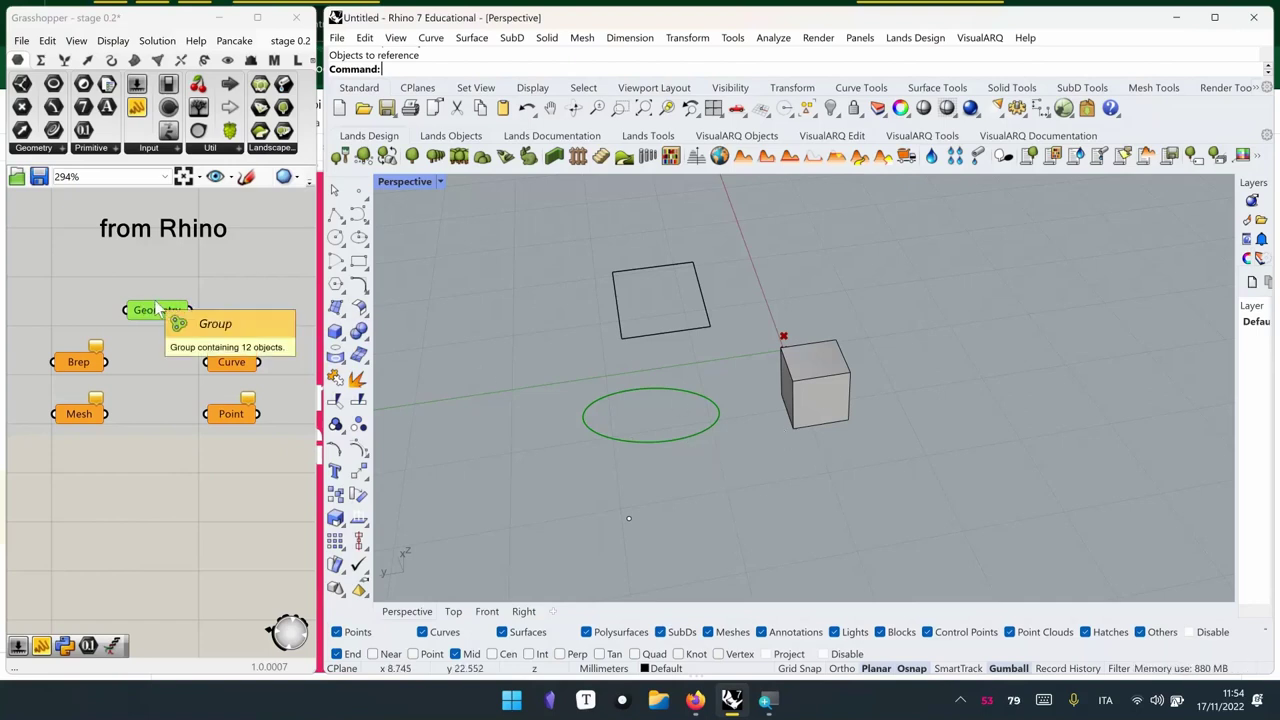
pyautogui.moveTo(551, 440); pyautogui.dragTo(640, 392, button='right')
pyautogui.scroll(2, 658, 385)
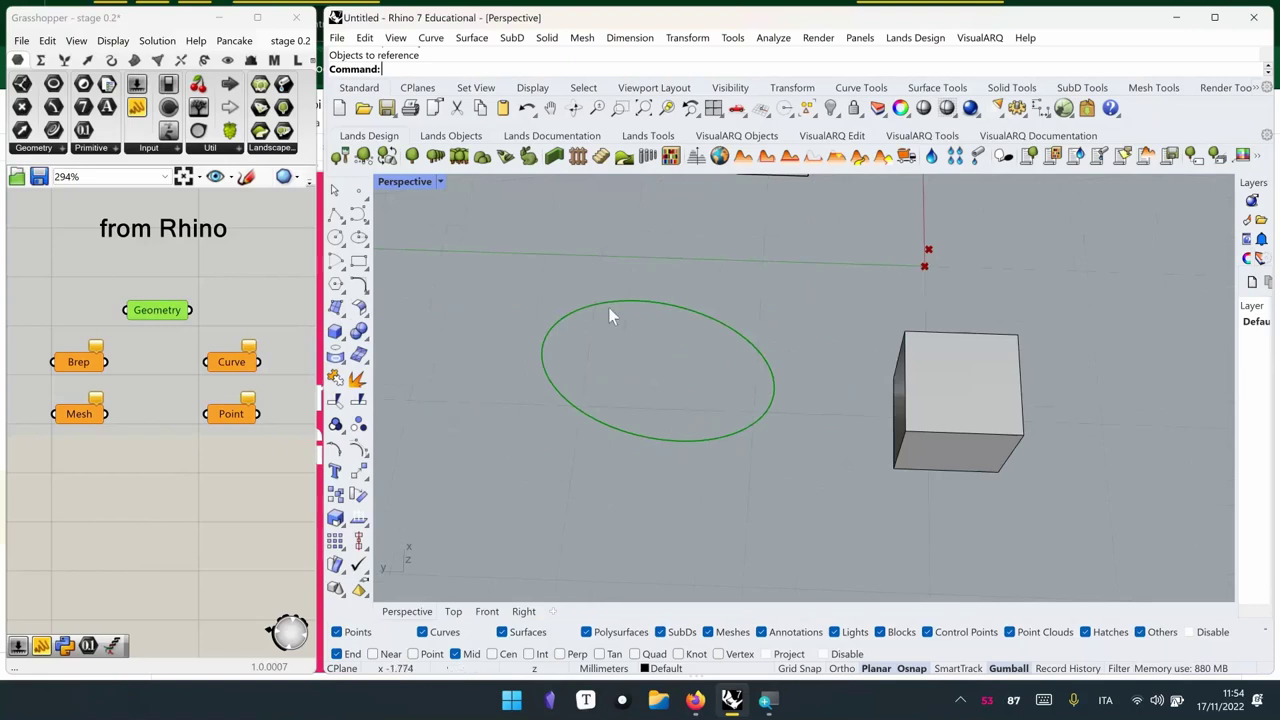
pyautogui.click(210, 504)
pyautogui.moveTo(571, 500); pyautogui.dragTo(645, 390, button='right')
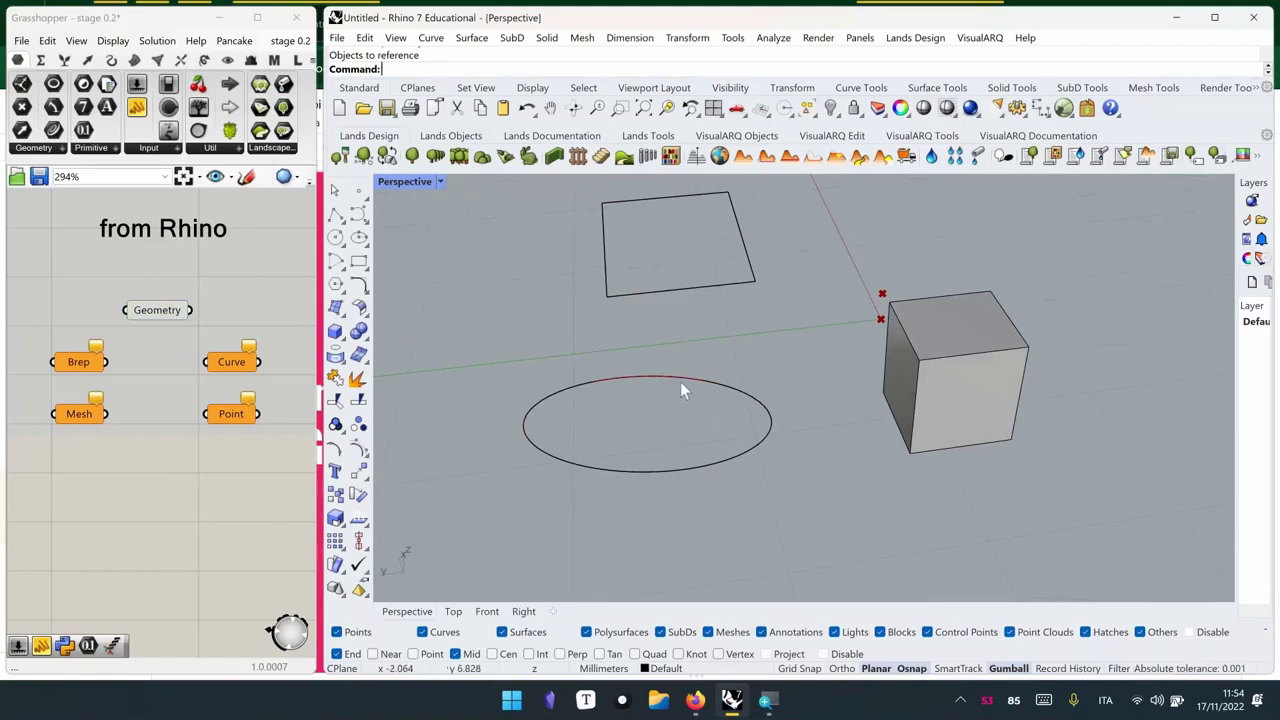
pyautogui.scroll(5, 680, 381)
pyautogui.scroll(-3, 676, 375)
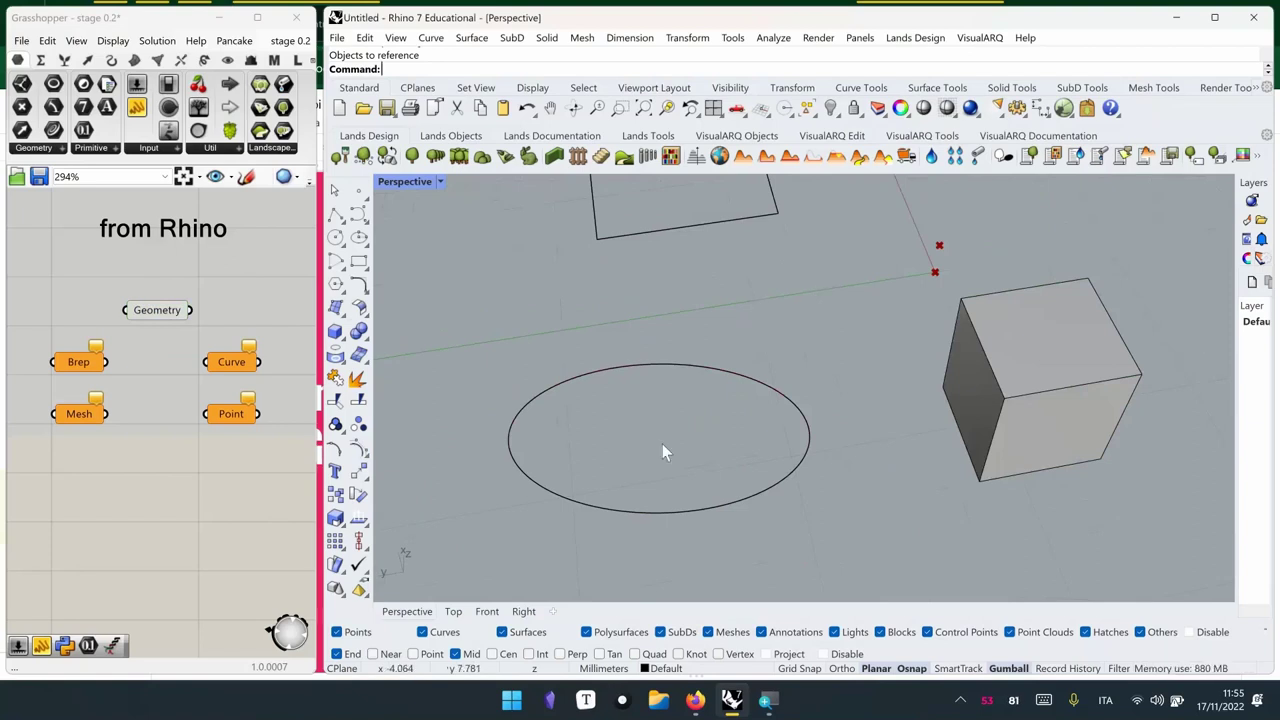
pyautogui.moveTo(717, 428); pyautogui.dragTo(697, 408, button='right')
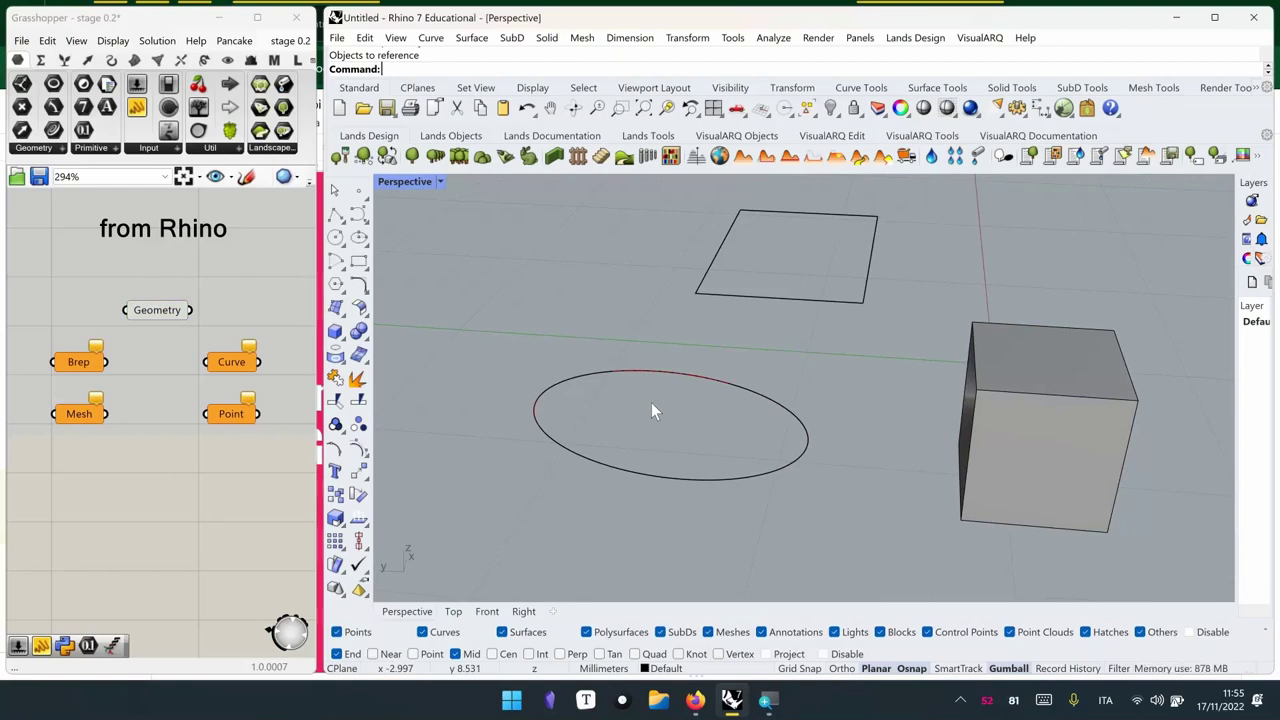
# Hide the Rhino ellipse to isolate the Grasshopper preview of the referenced curve
pyautogui.click(759, 396)
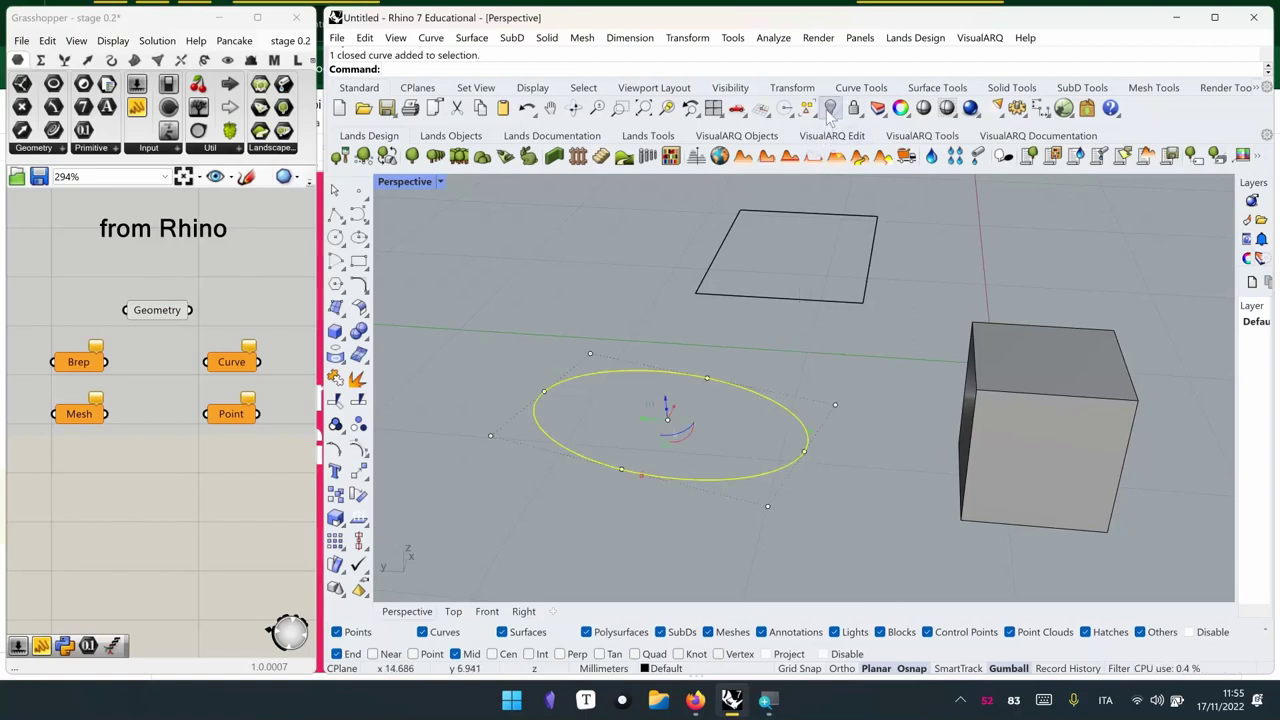
pyautogui.hotkey('ctrl', 'h')
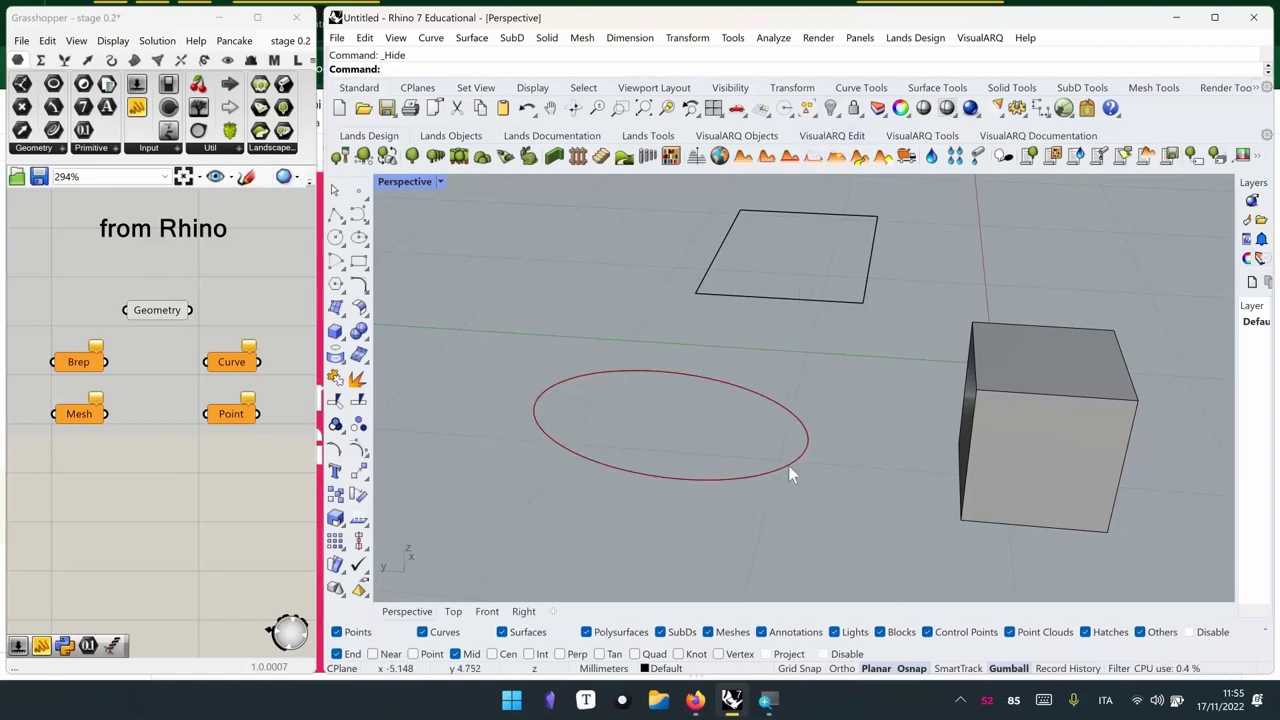
pyautogui.moveTo(789, 471); pyautogui.dragTo(798, 381, button='right')
pyautogui.moveTo(826, 392); pyautogui.dragTo(732, 450)
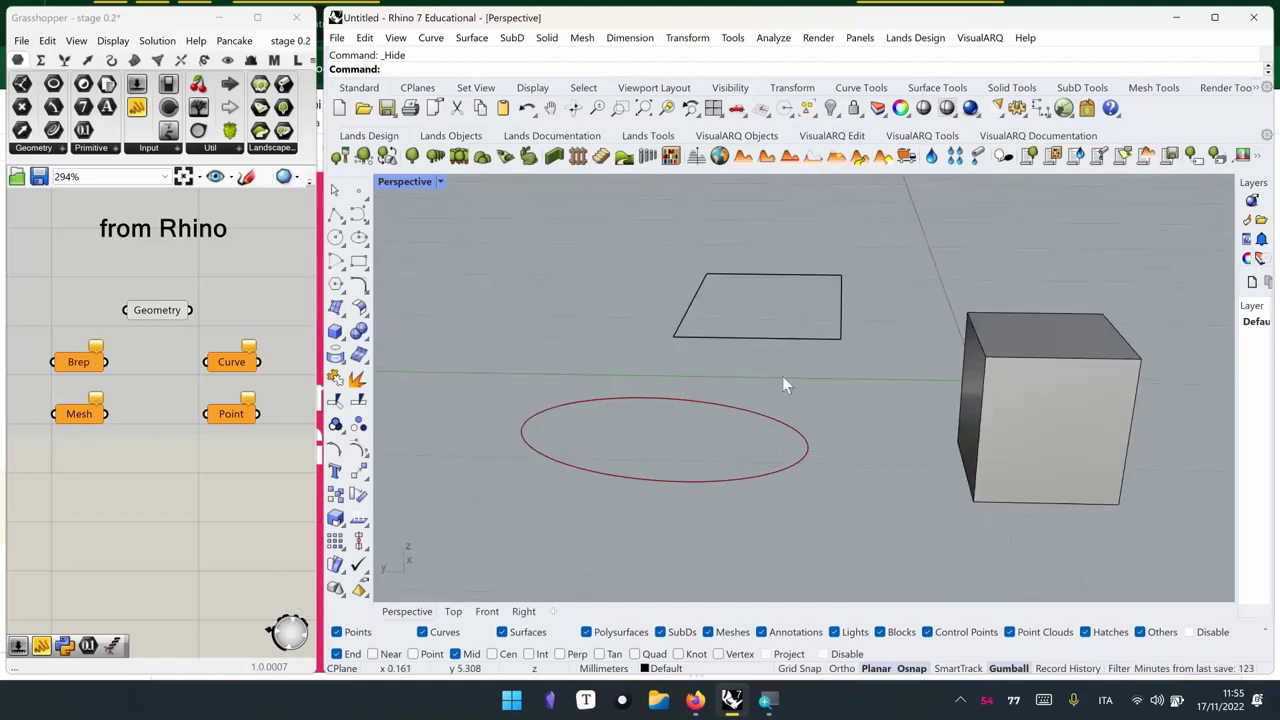
# Check the isolated ellipse preview with the Geometry parameter selected and deselected, and show the hidden Rhino ellipse again
pyautogui.click(157, 310)
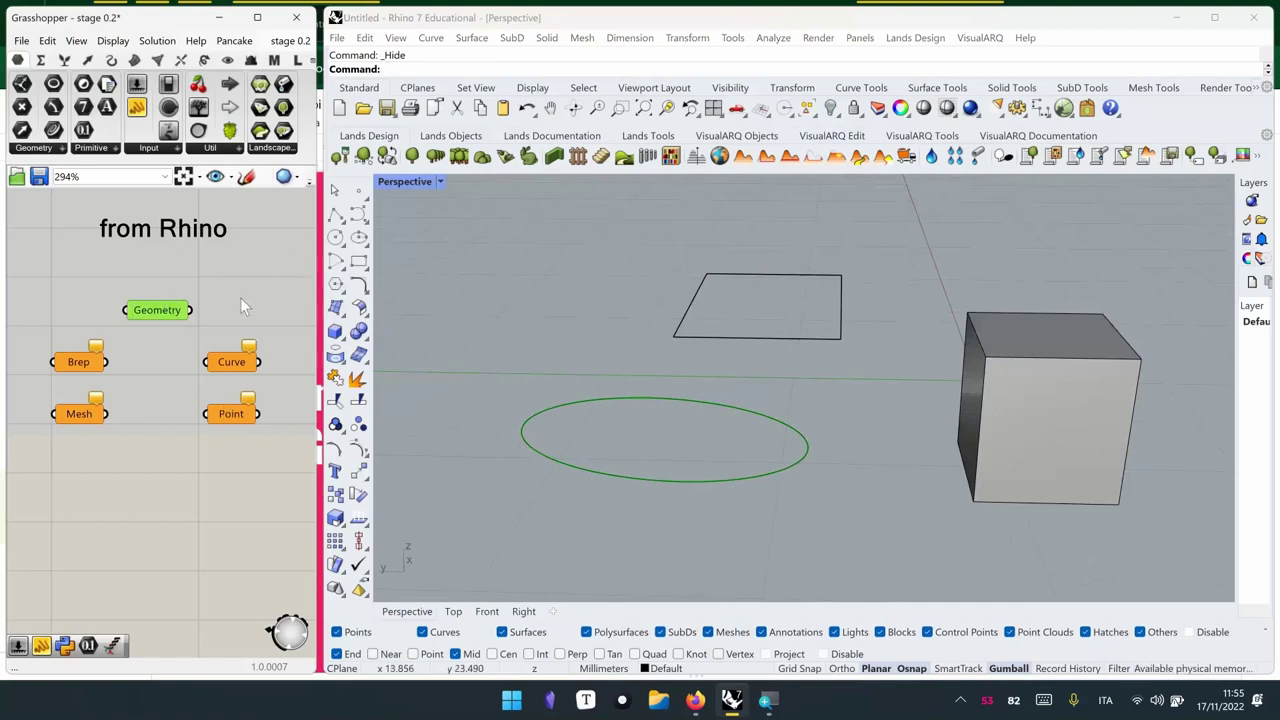
pyautogui.click(238, 490)
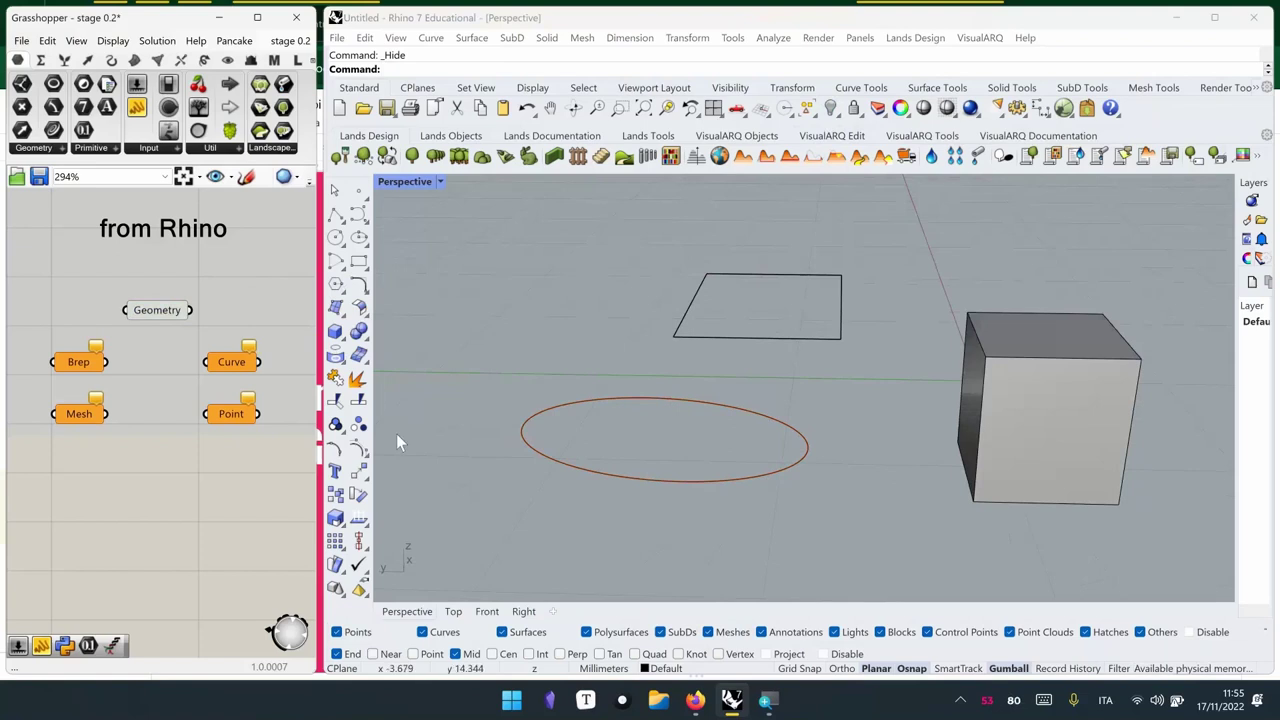
pyautogui.click(830, 108)
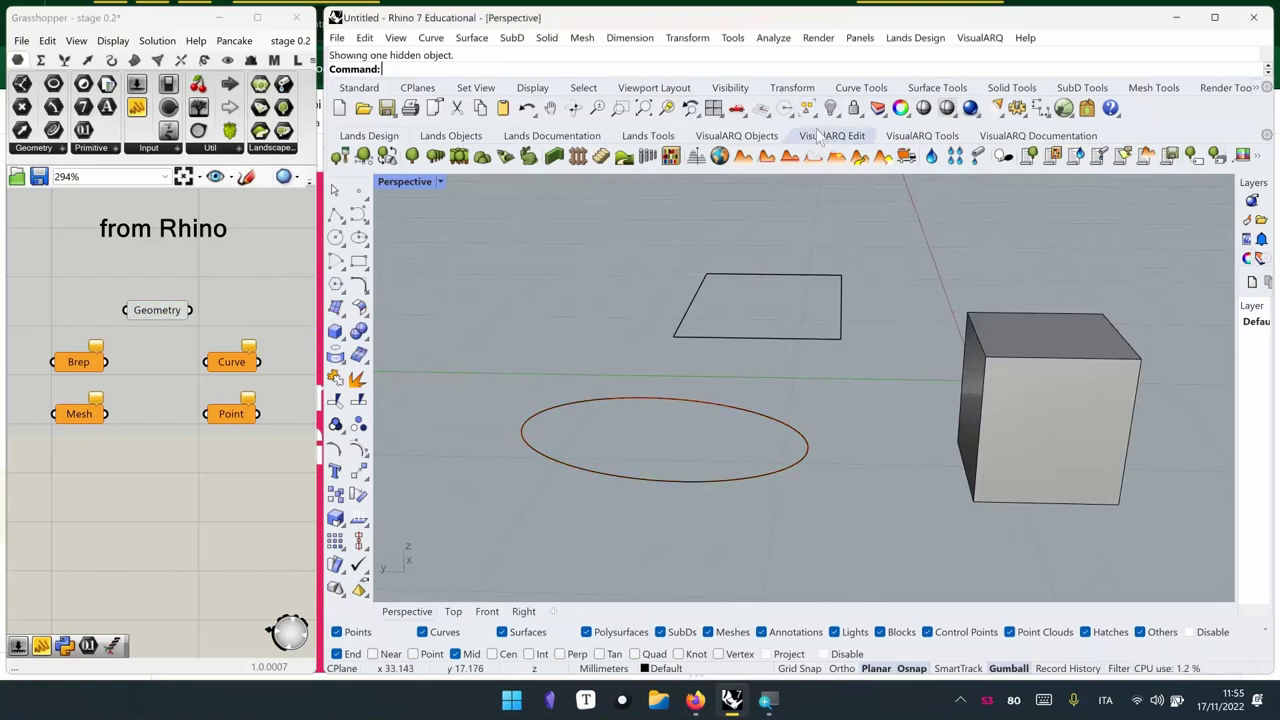
pyautogui.moveTo(720, 300); pyautogui.dragTo(683, 341, button='right')
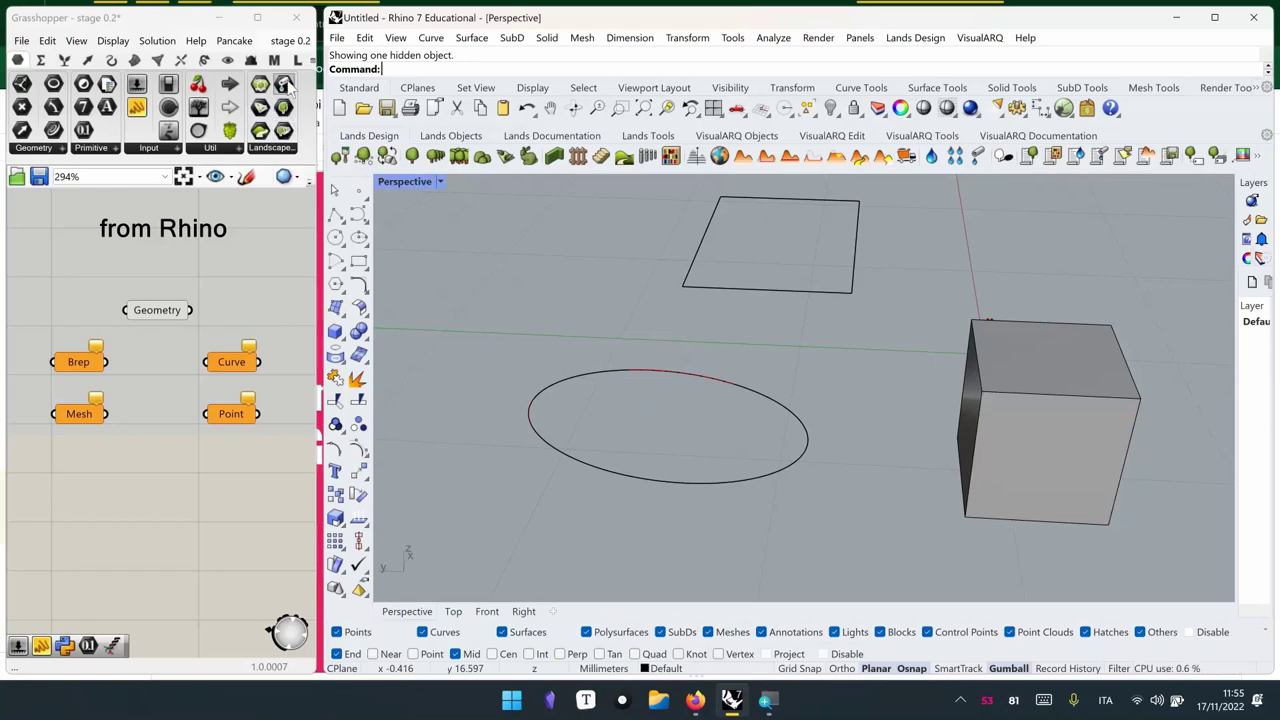
# Try blue as the selected and green as the normal preview colour in the enlarged Grasshopper window's Document Preview Settings, and cancel
pyautogui.click(257, 17)
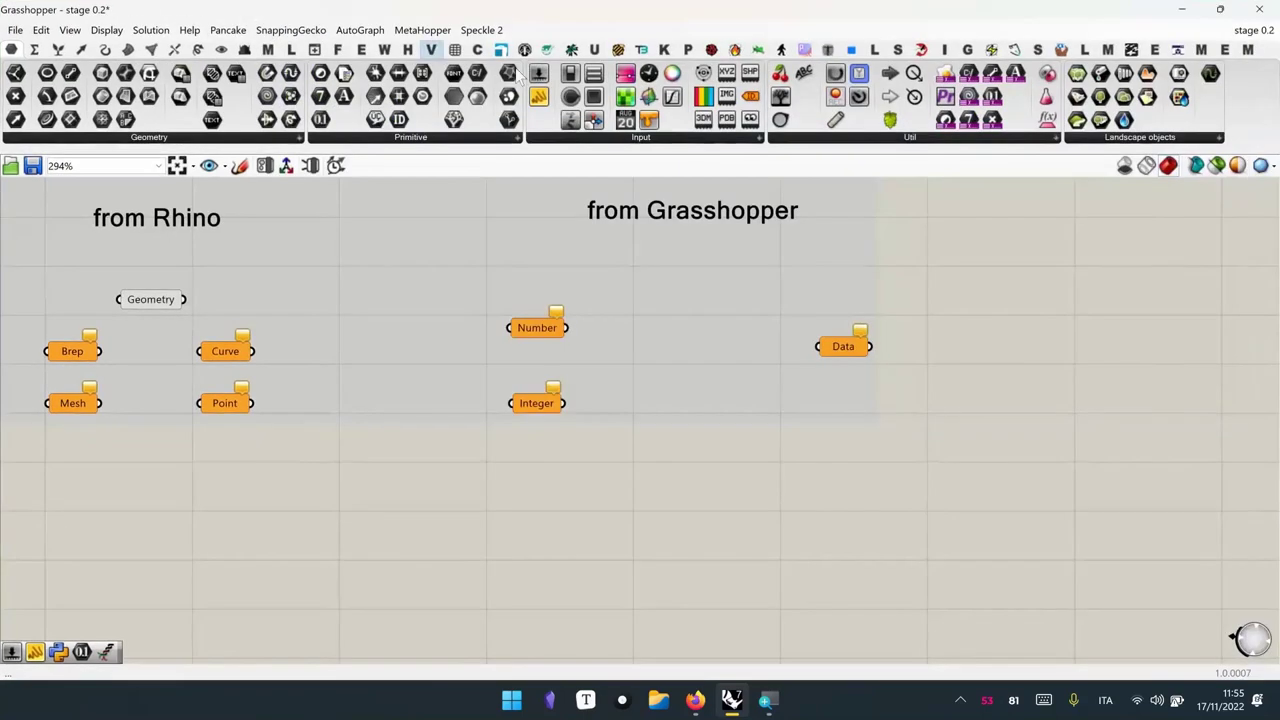
pyautogui.click(1237, 167)
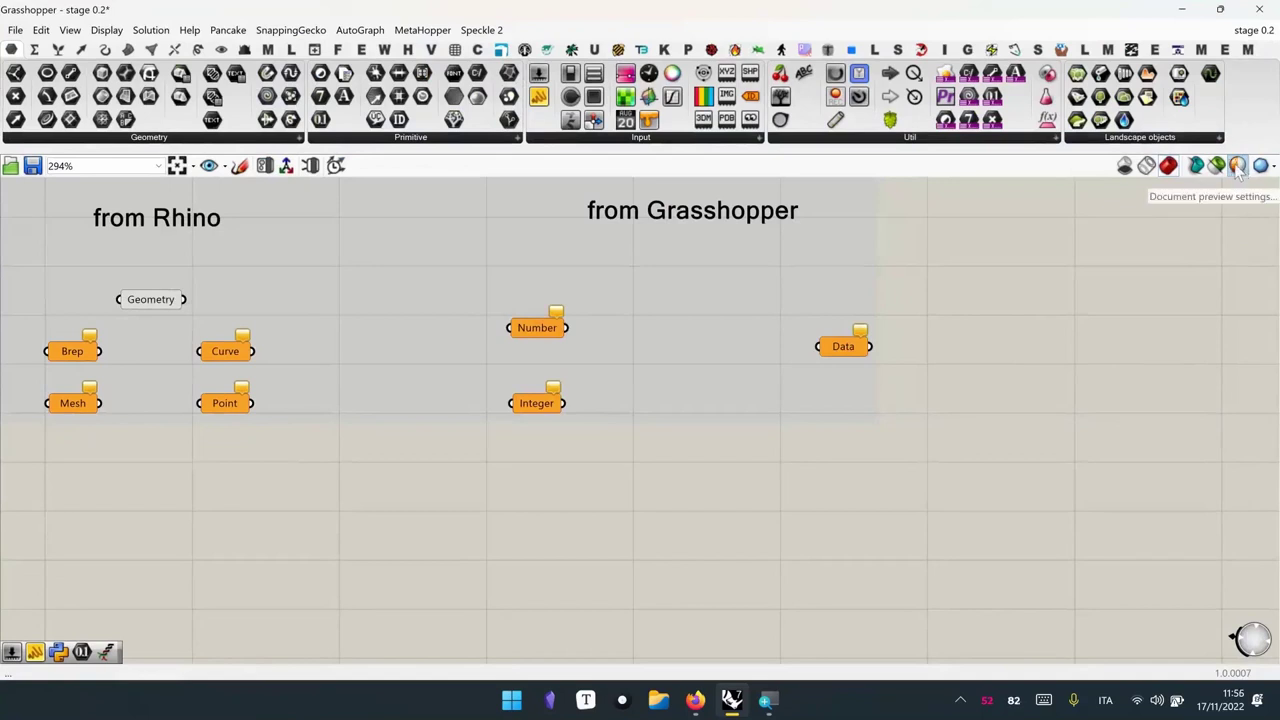
pyautogui.click(1238, 166)
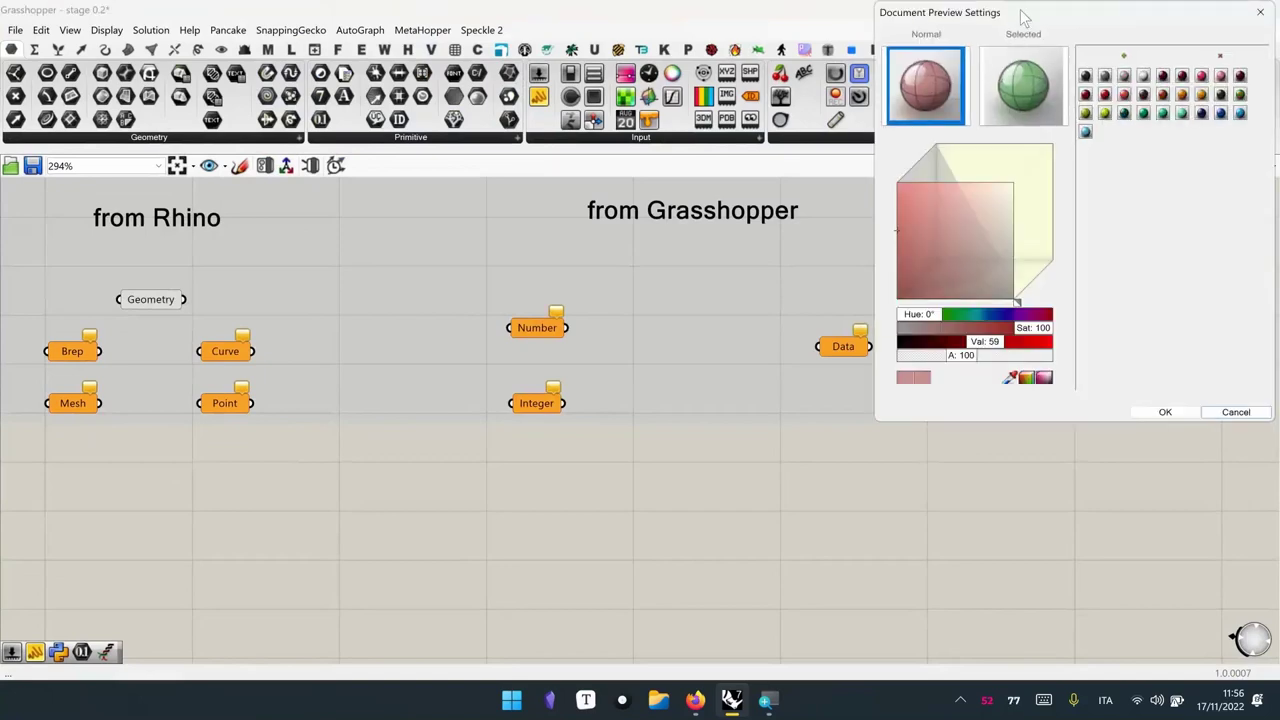
pyautogui.moveTo(1020, 12); pyautogui.dragTo(566, 180)
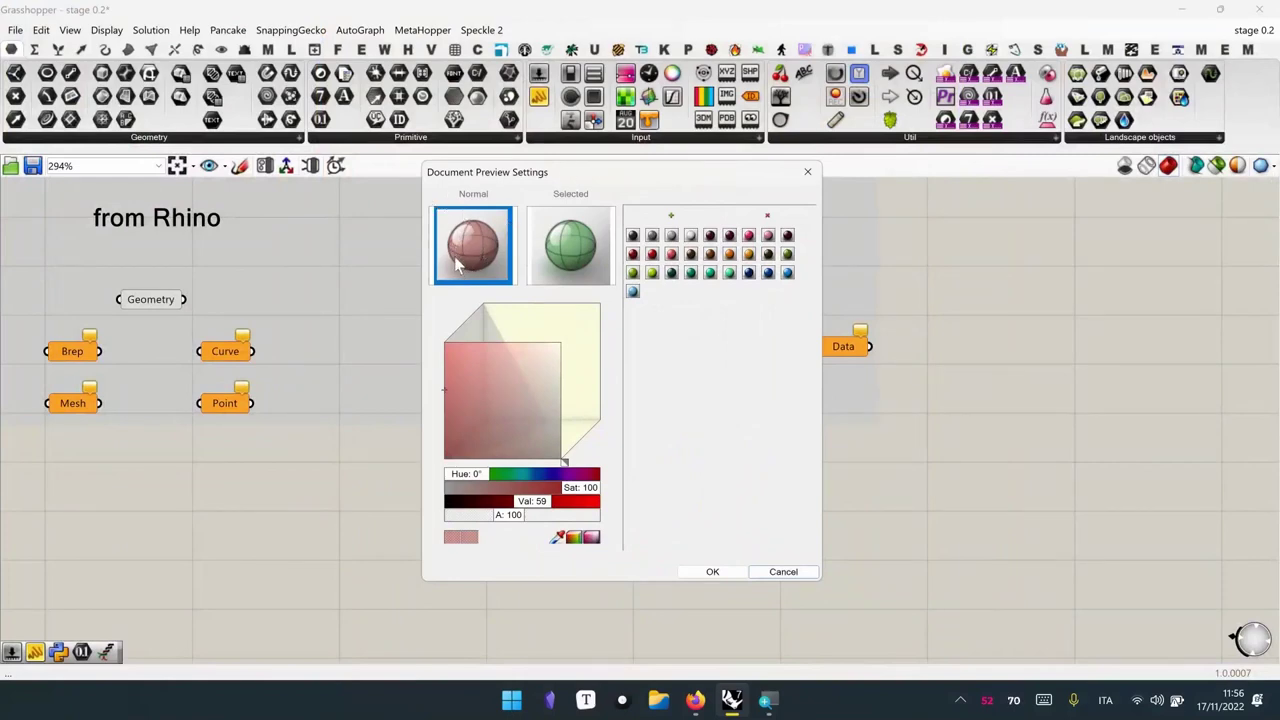
pyautogui.click(590, 258)
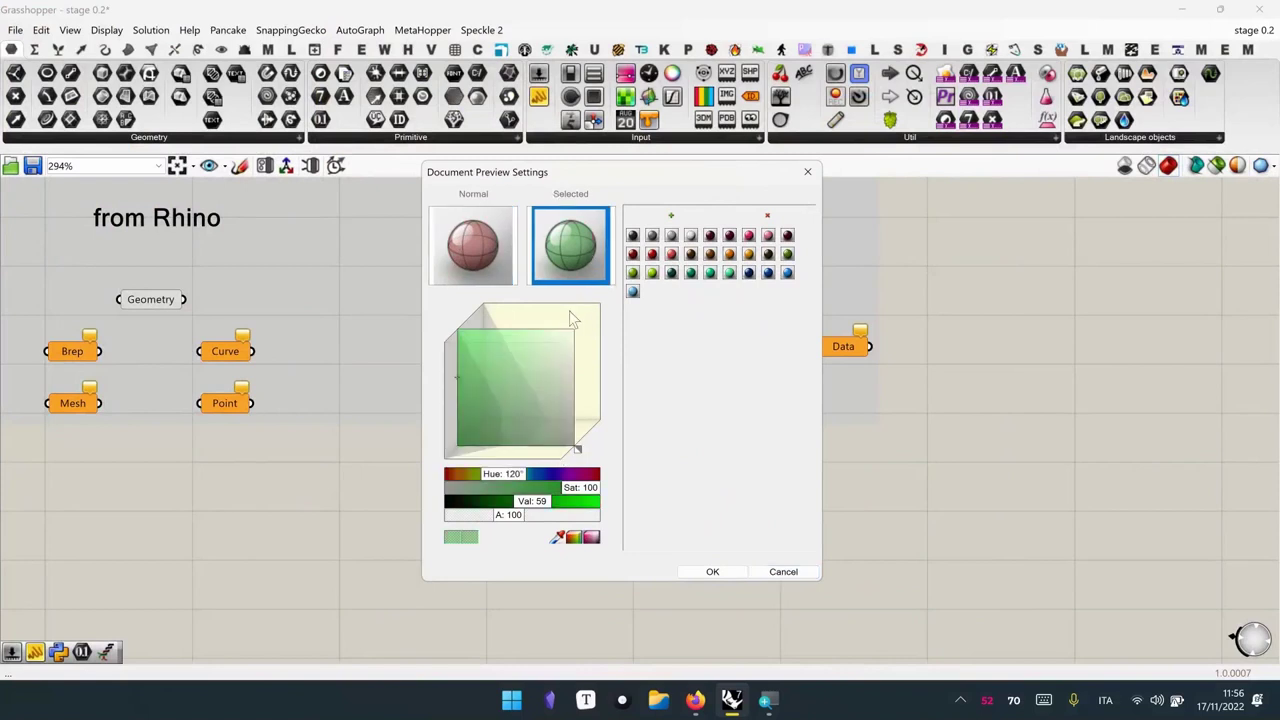
pyautogui.click(632, 292)
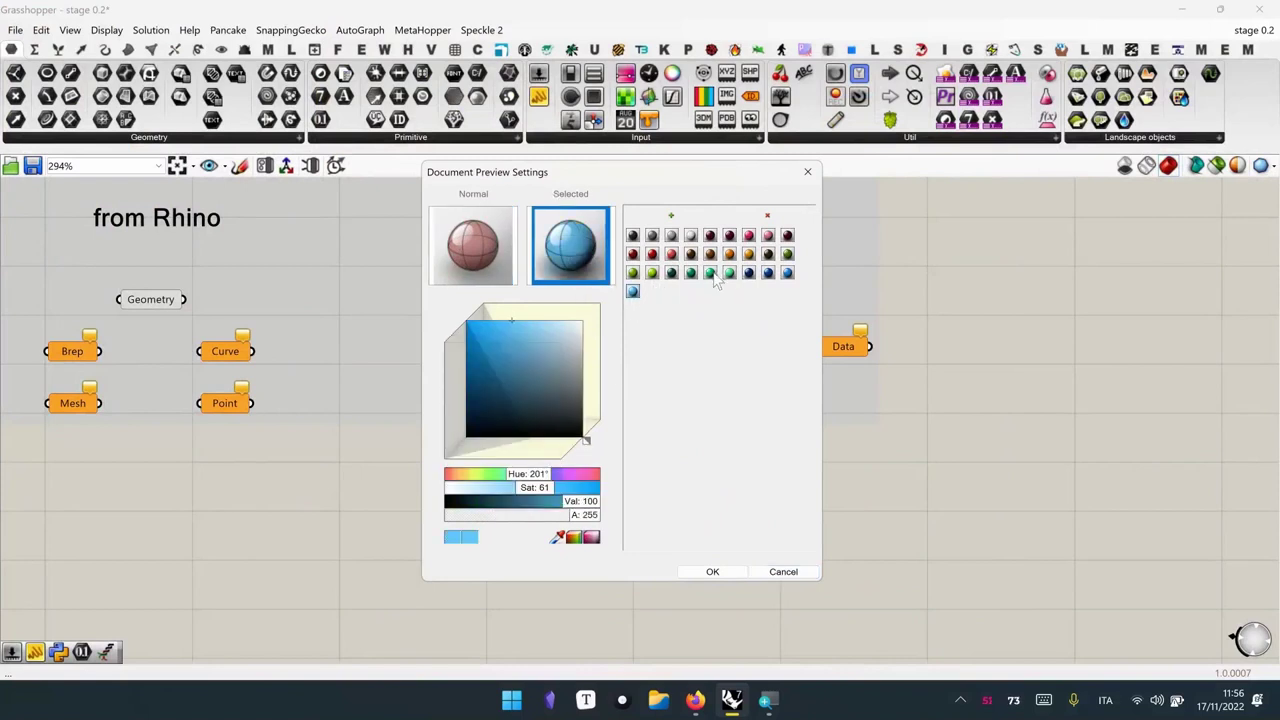
pyautogui.click(505, 247)
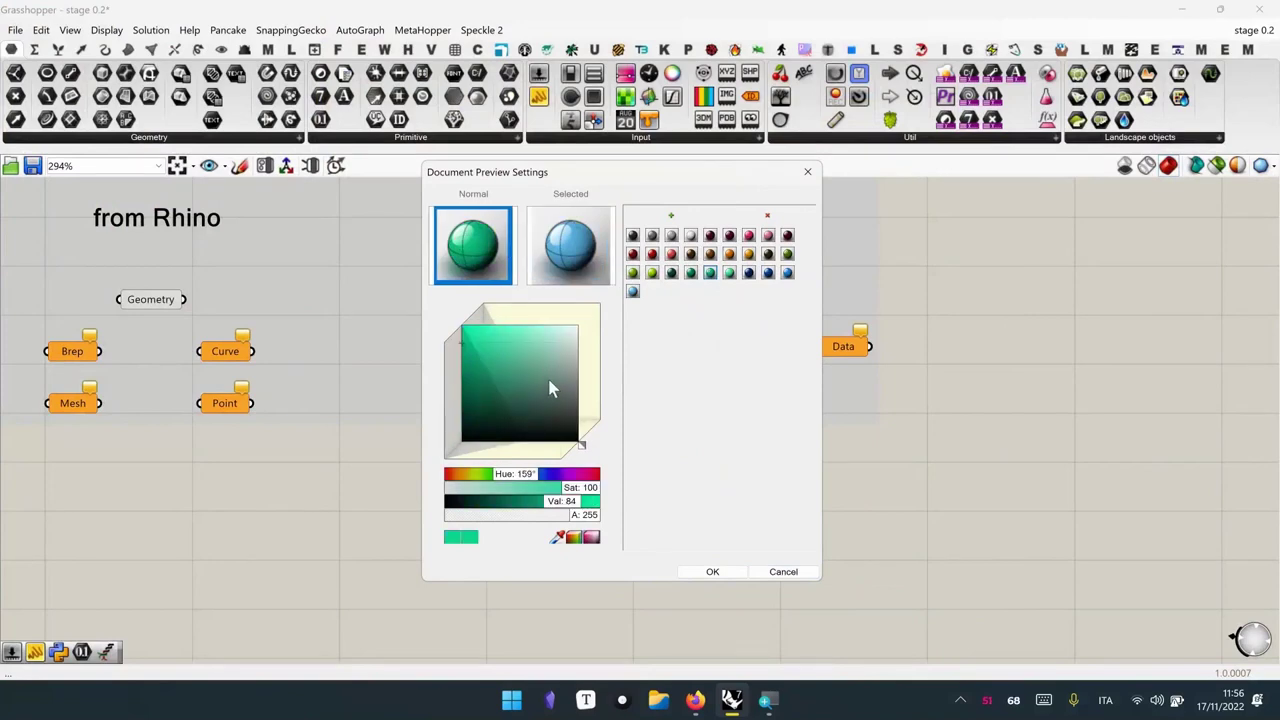
pyautogui.click(779, 573)
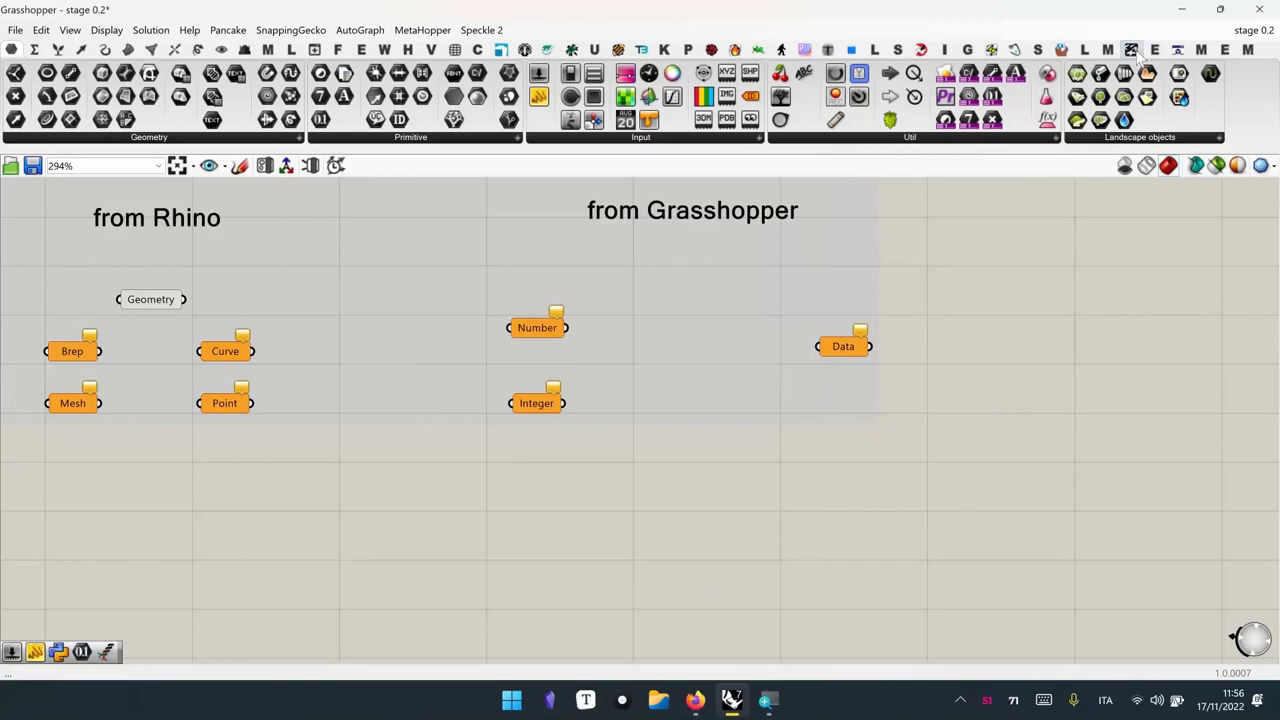
pyautogui.moveTo(1223, 20)
pyautogui.click(1198, 115)
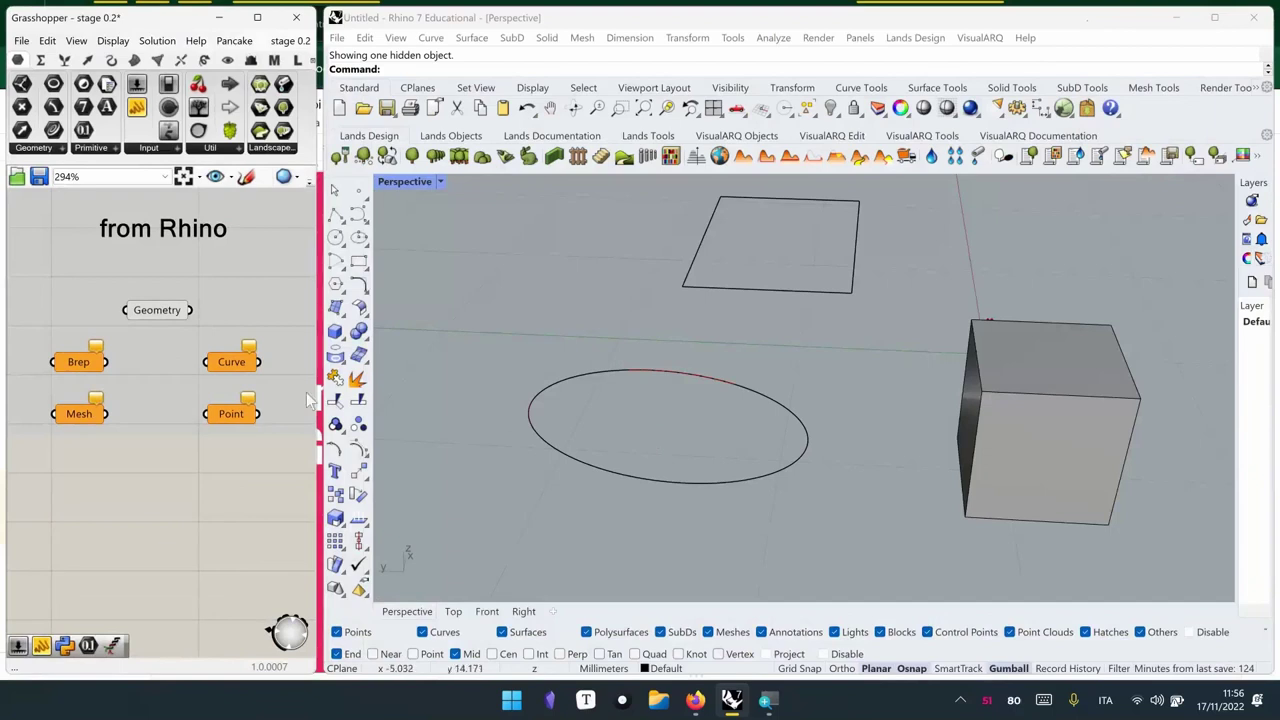
# Reference the Rhino box, ellipse and rectangle together in the Geometry parameter with Set Multiple Geometries
pyautogui.moveTo(210, 315); pyautogui.dragTo(200, 297, button='right')
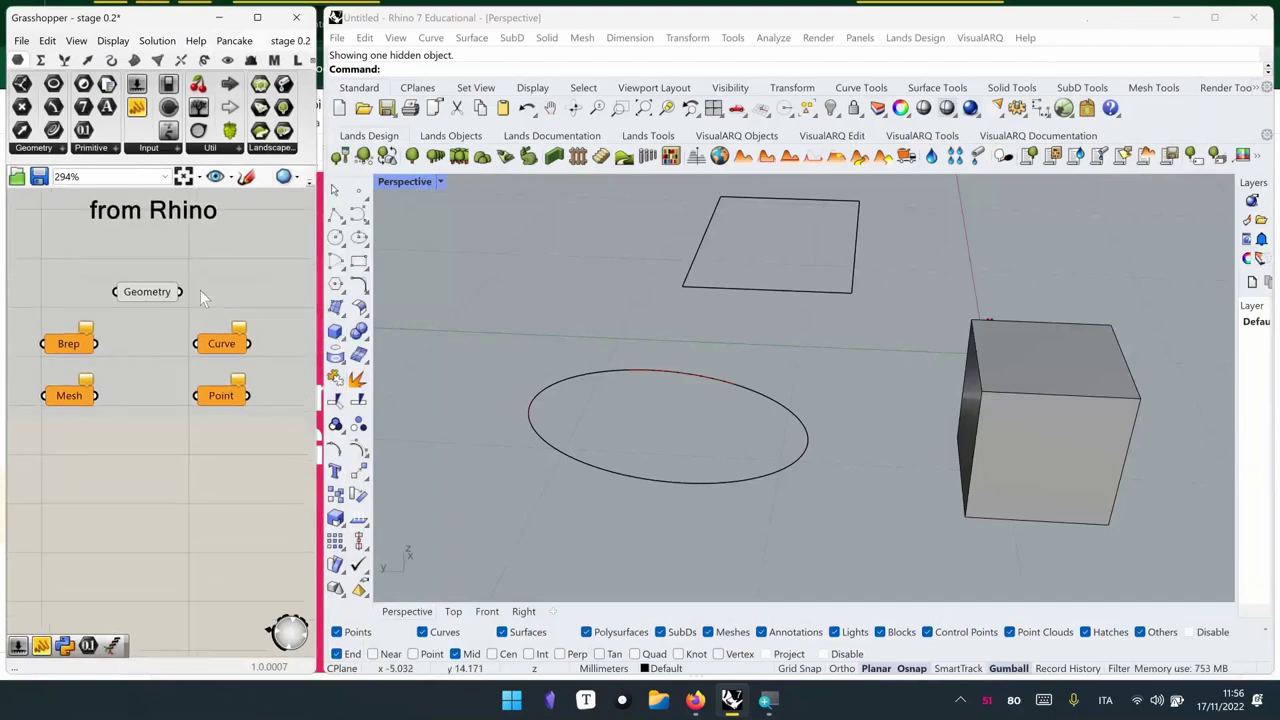
pyautogui.click(150, 293)
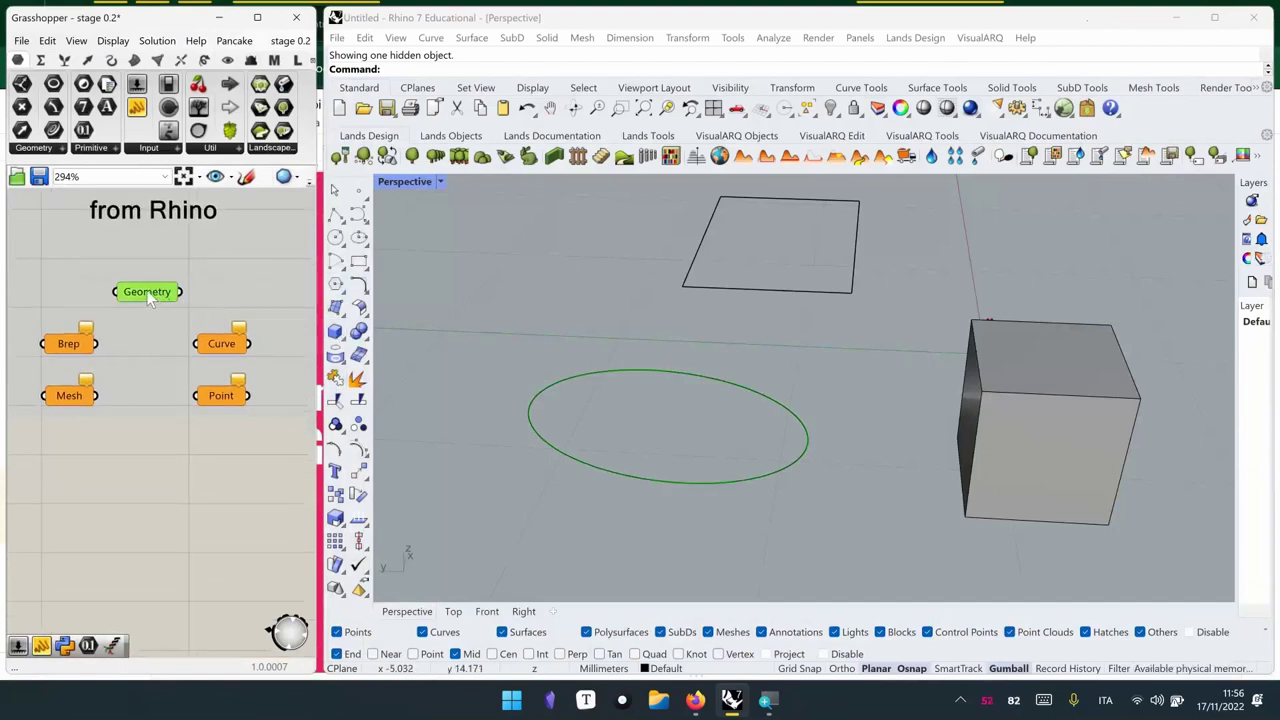
pyautogui.rightClick(153, 298)
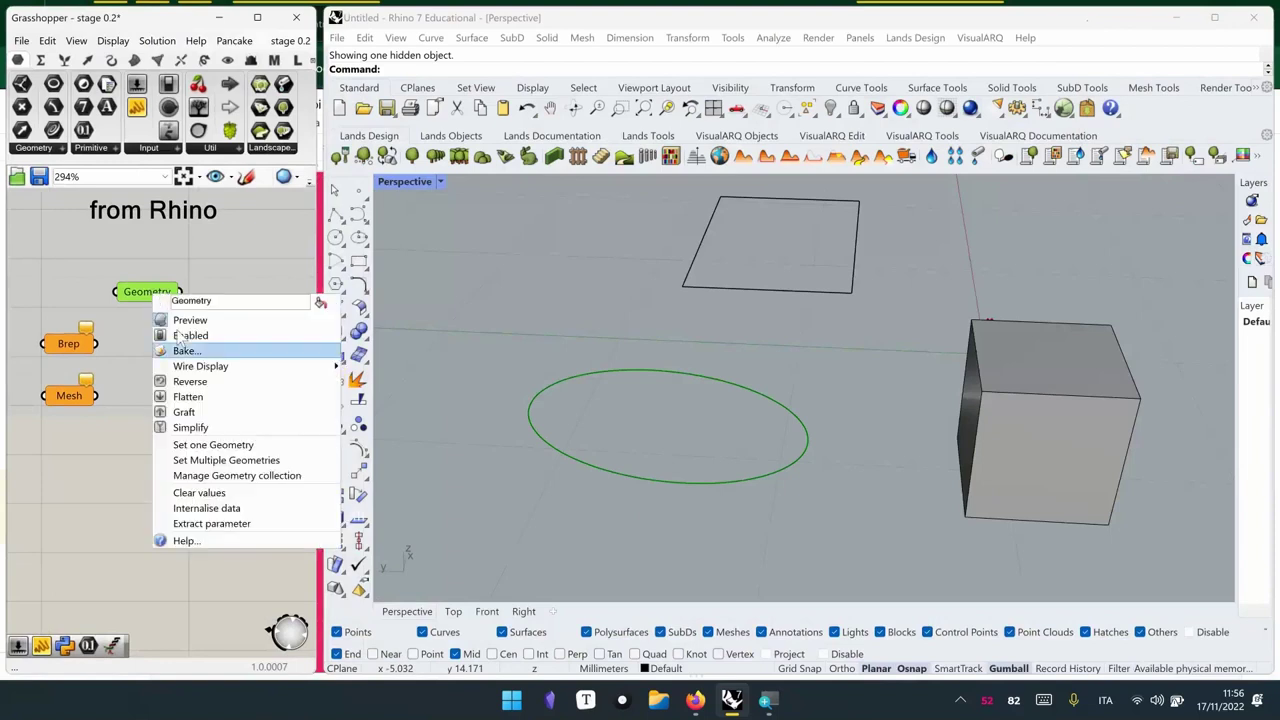
pyautogui.click(240, 460)
pyautogui.moveTo(1100, 265); pyautogui.dragTo(832, 463)
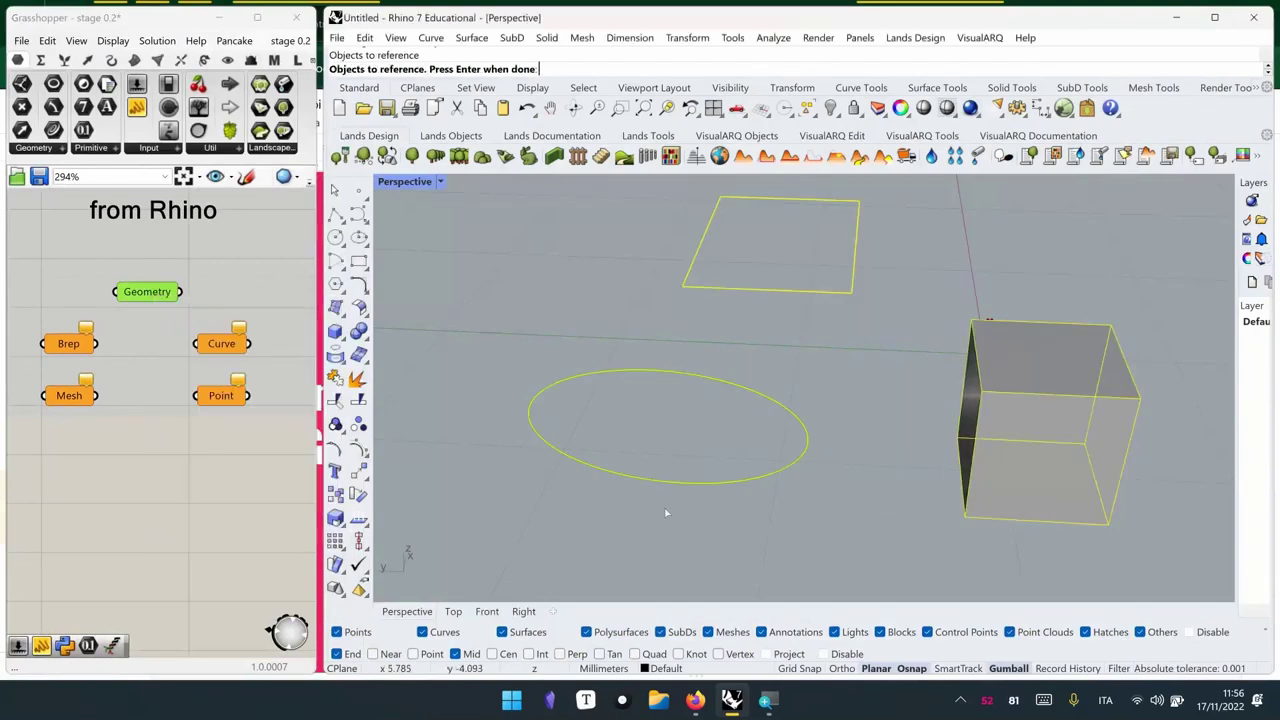
pyautogui.moveTo(666, 511); pyautogui.dragTo(902, 477, button='right')
pyautogui.press('Return')
# Set the Perspective viewport to Wireframe display and view the selected Geometry preview around the box
pyautogui.scroll(5, 1098, 373)
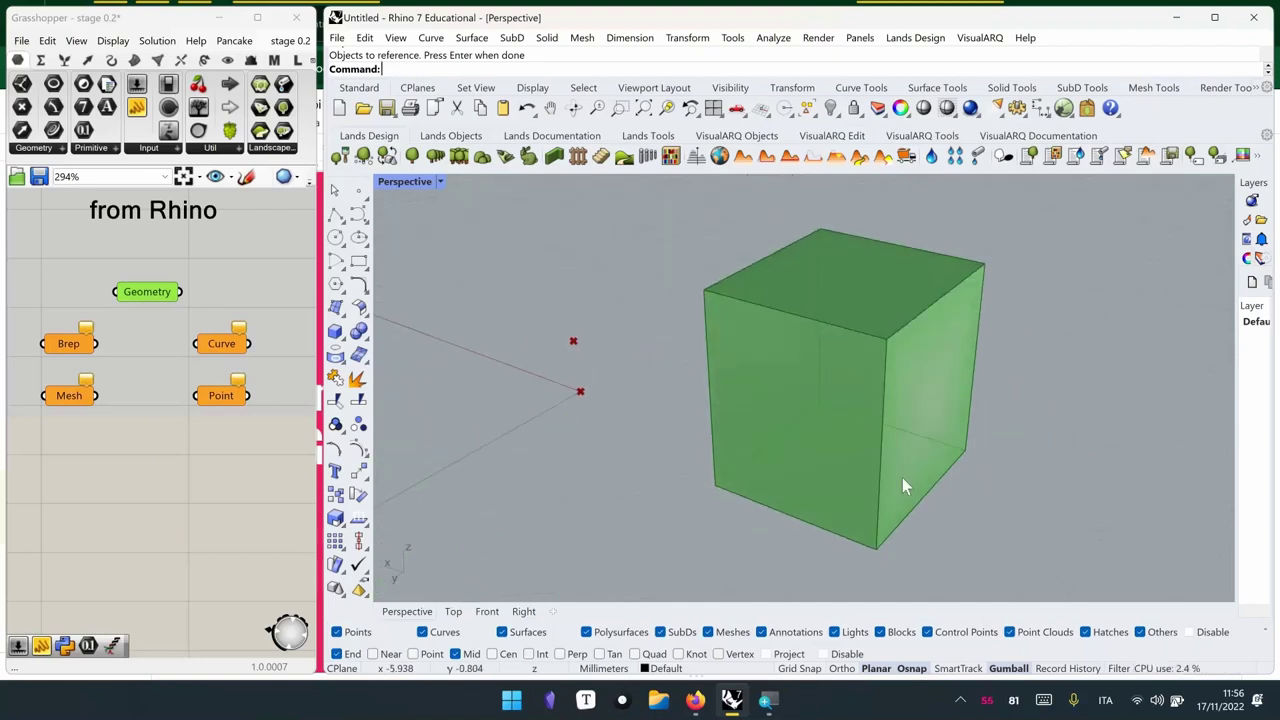
pyautogui.click(440, 181)
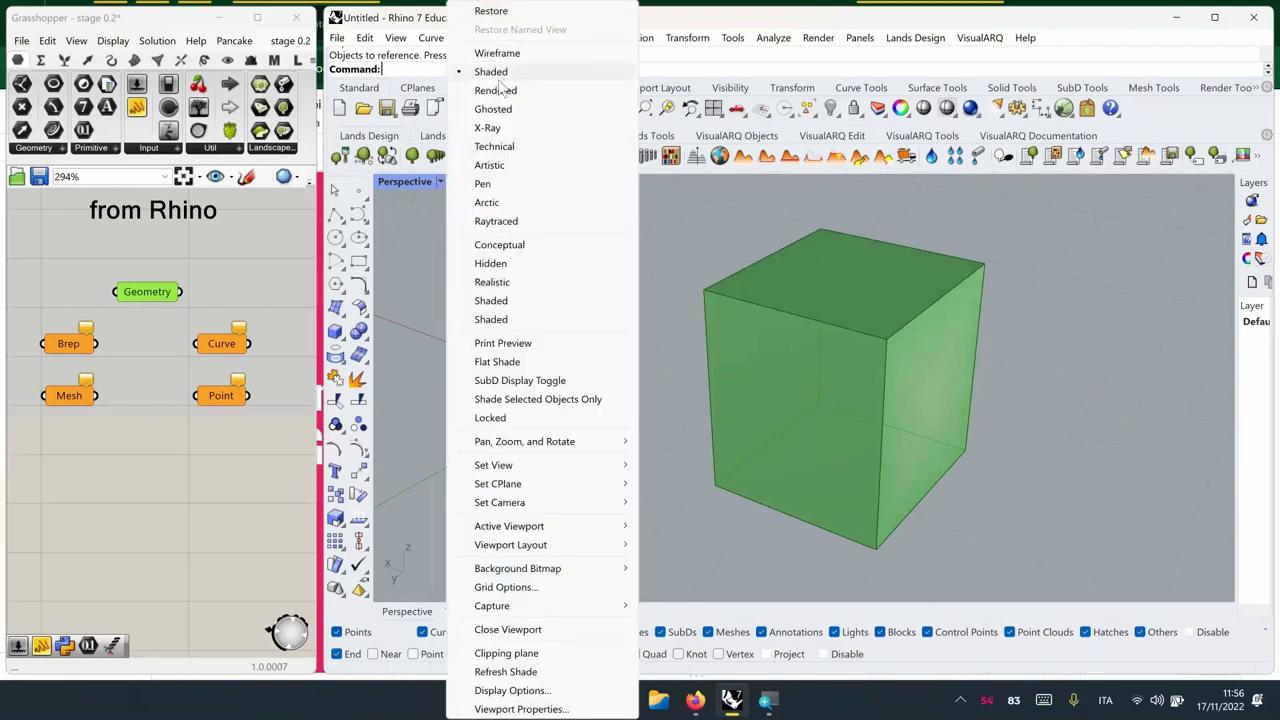
pyautogui.click(497, 53)
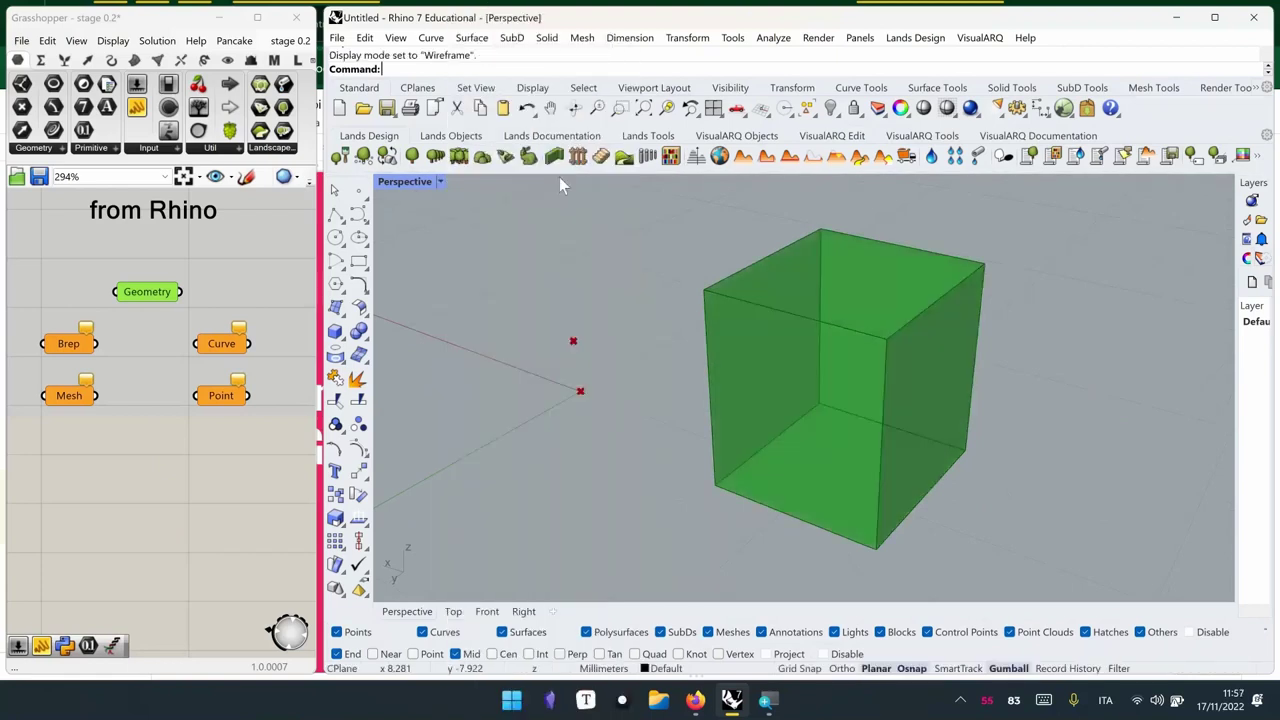
pyautogui.moveTo(899, 302); pyautogui.dragTo(810, 337, button='right')
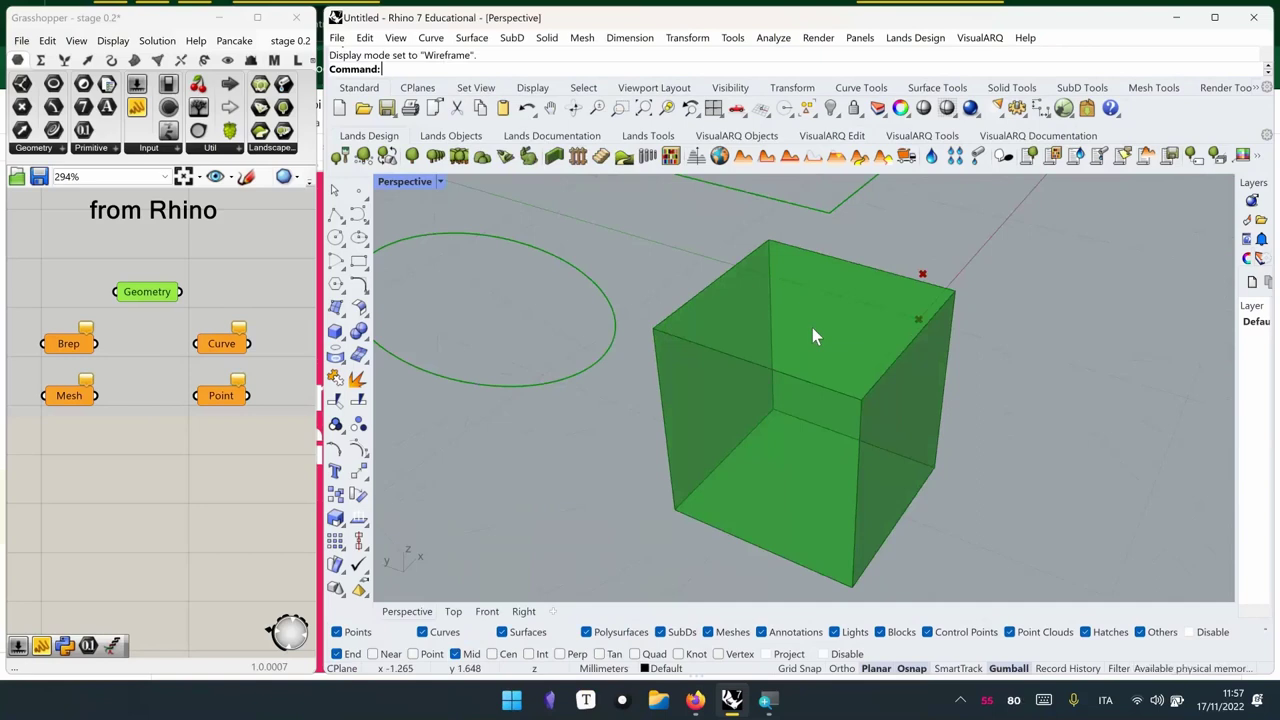
pyautogui.moveTo(814, 325); pyautogui.dragTo(821, 363, button='right')
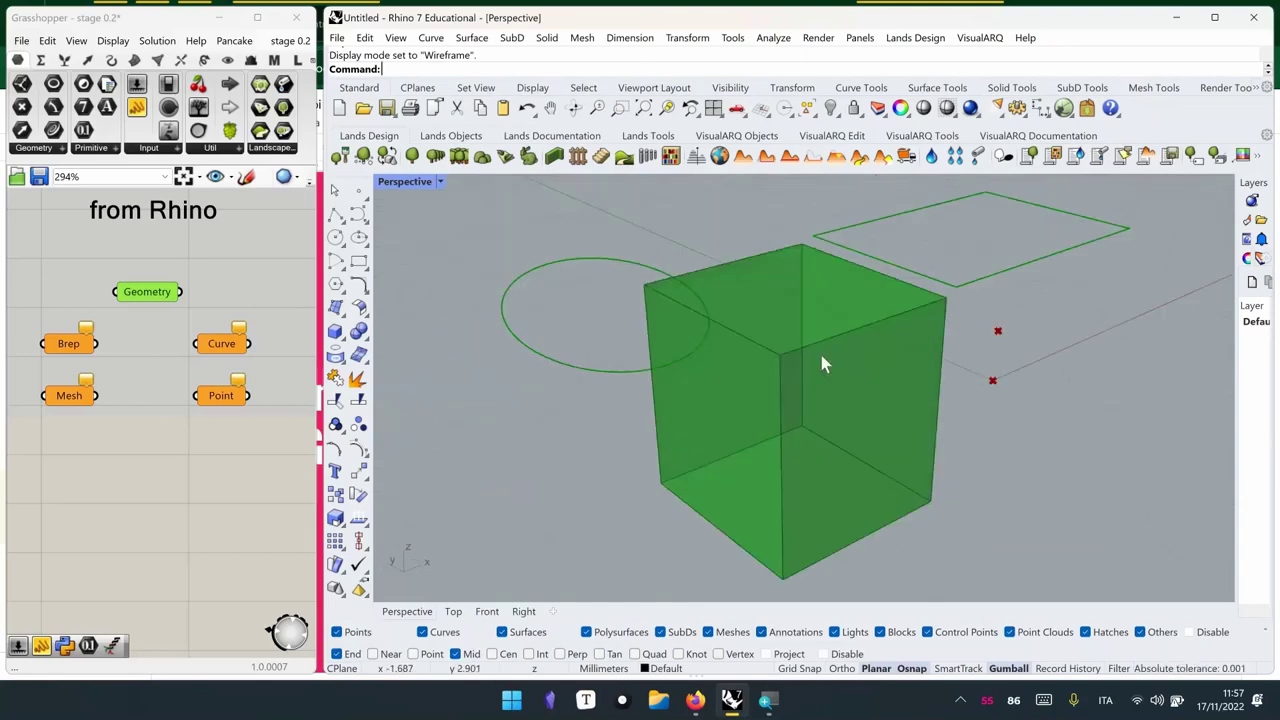
# Examine the box, rectangle and ellipse previews in the viewport with the Geometry parameter deselected
pyautogui.click(204, 491)
pyautogui.moveTo(755, 427); pyautogui.dragTo(961, 291, button='right')
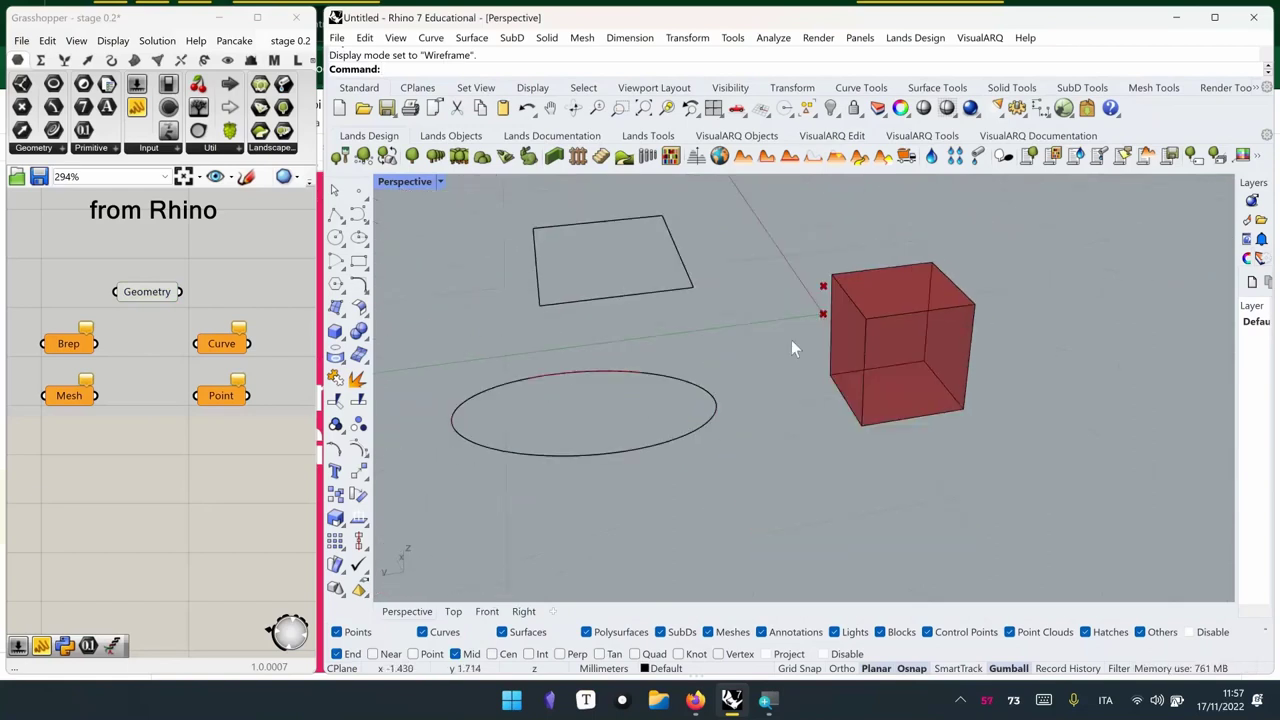
pyautogui.moveTo(791, 340); pyautogui.dragTo(650, 330, button='right')
pyautogui.scroll(6, 561, 287)
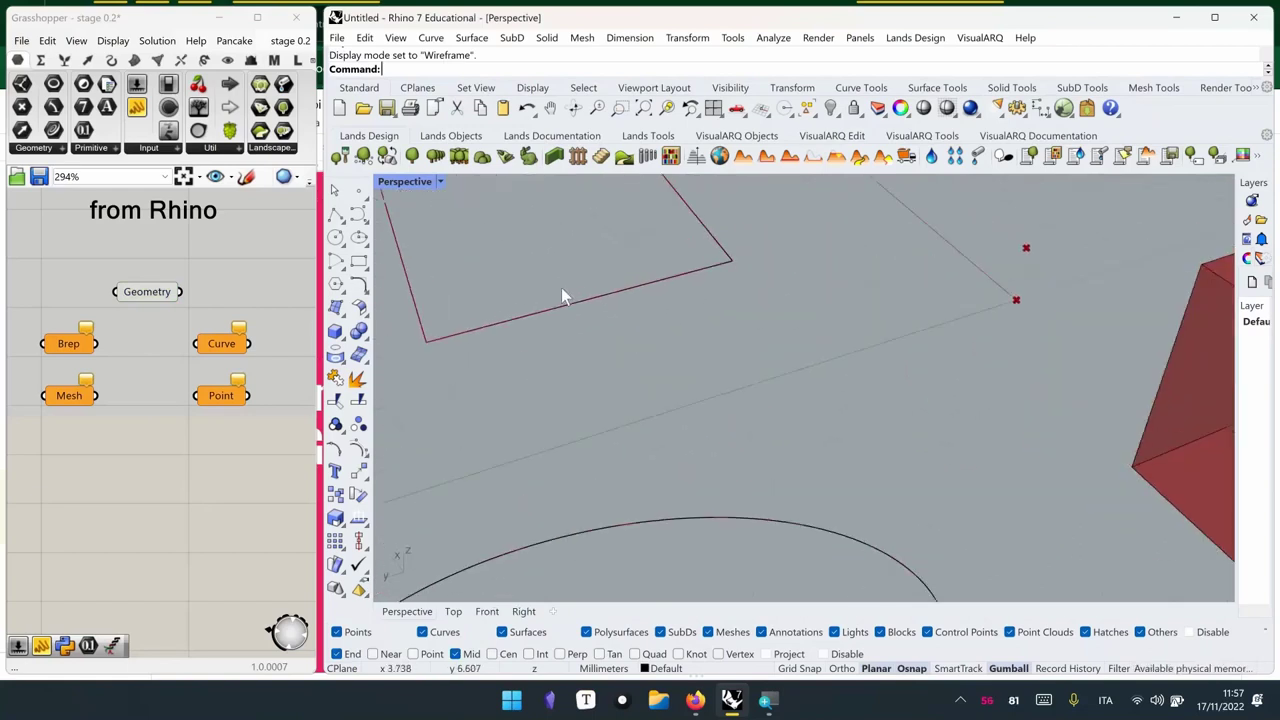
pyautogui.scroll(1, 565, 300)
pyautogui.scroll(-1, 569, 315)
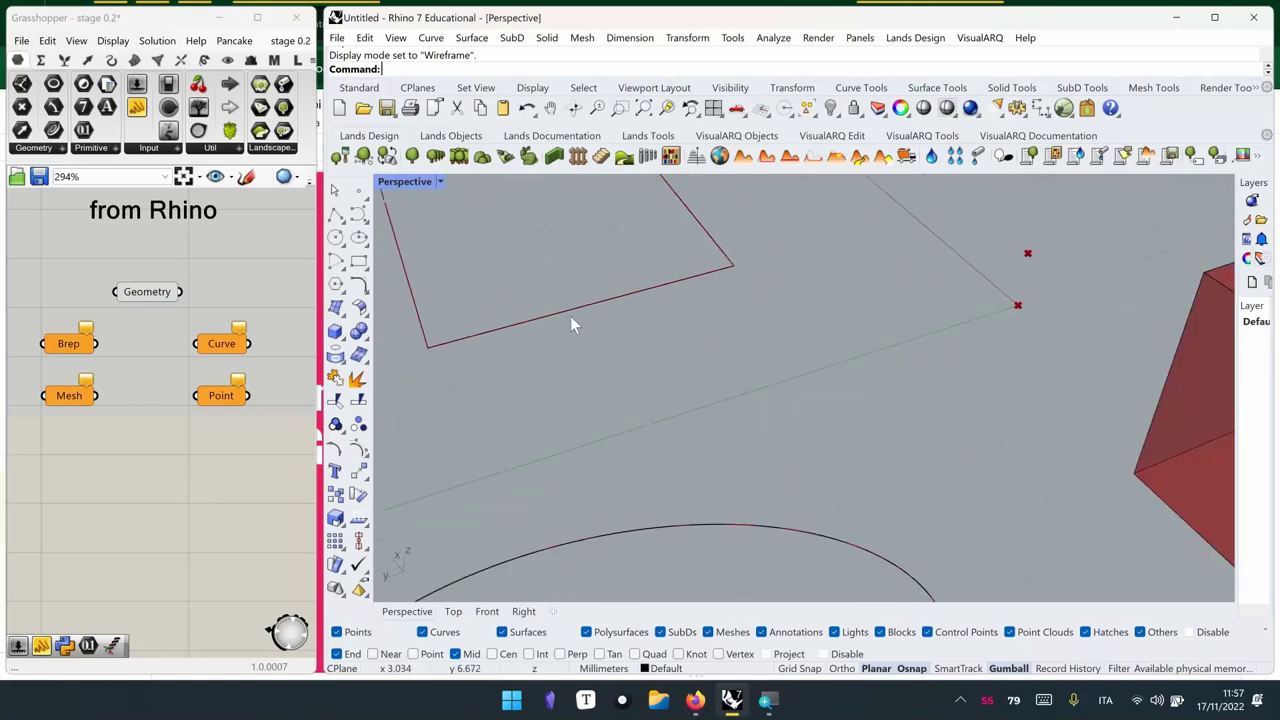
pyautogui.scroll(-4, 615, 307)
pyautogui.click(632, 300)
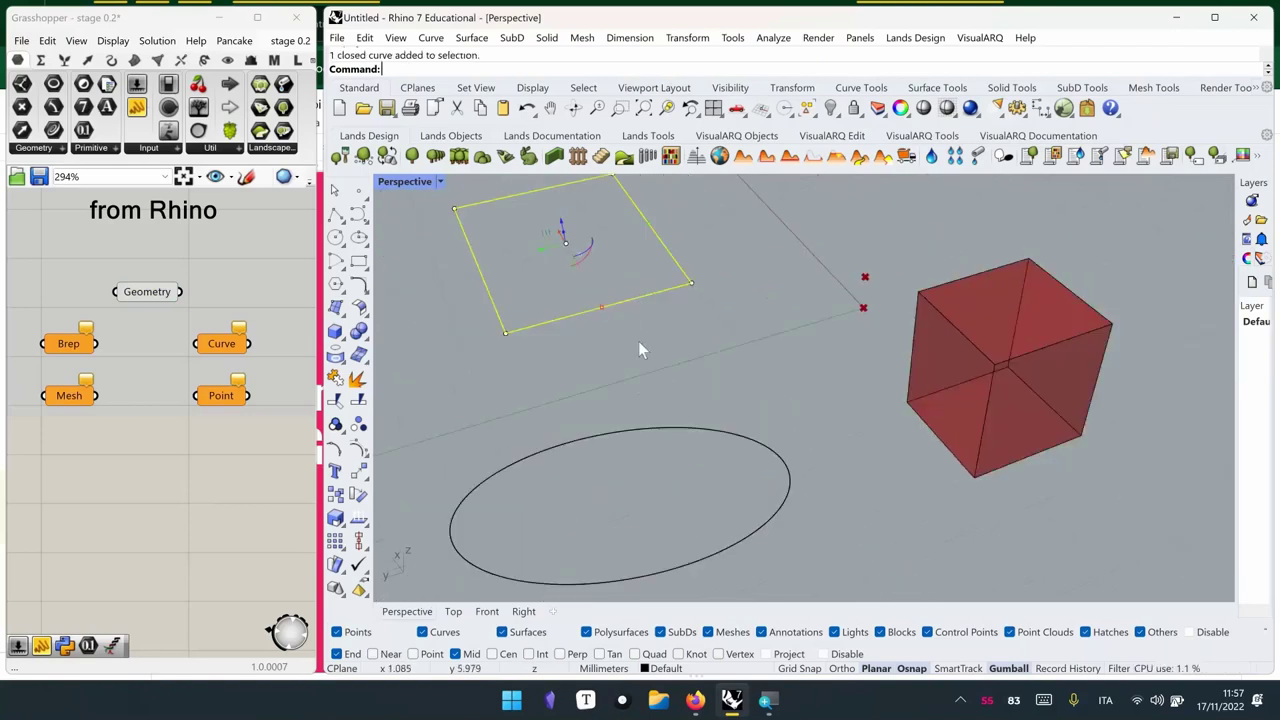
pyautogui.click(640, 349)
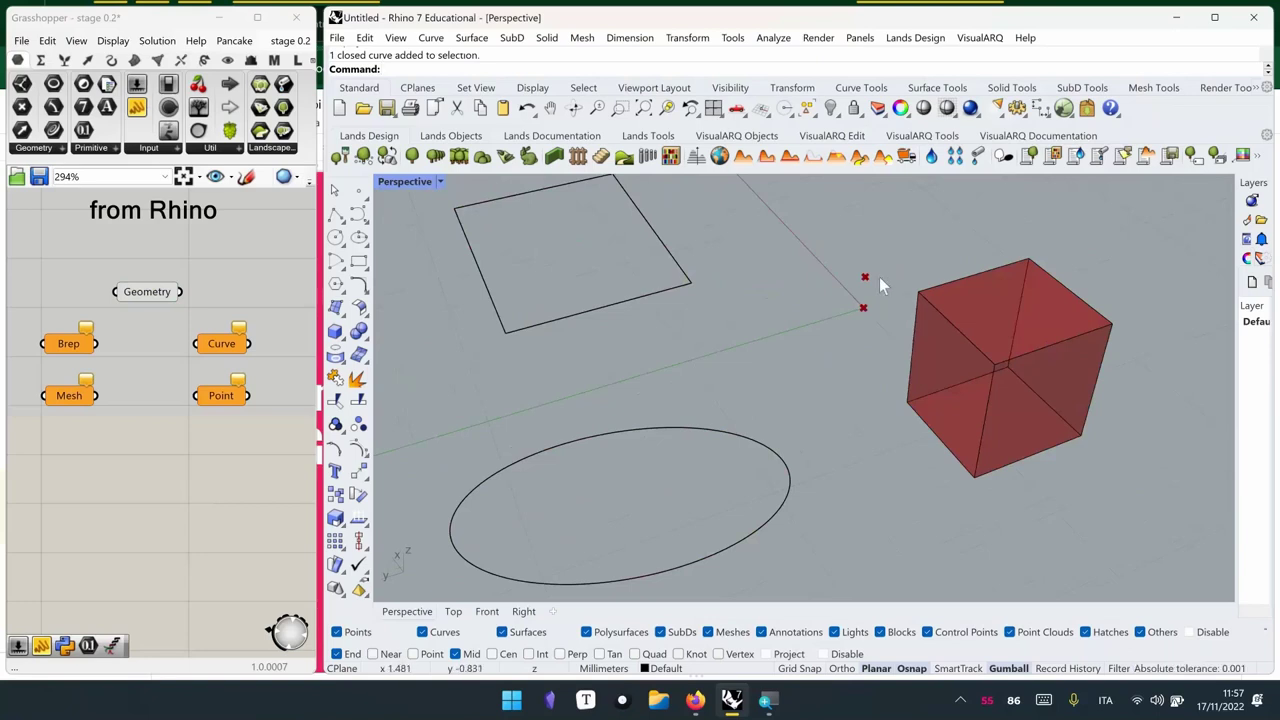
# Add a Panel beside the Geometry parameter and connect the Geometry output to it
pyautogui.moveTo(219, 294); pyautogui.dragTo(118, 378, button='right')
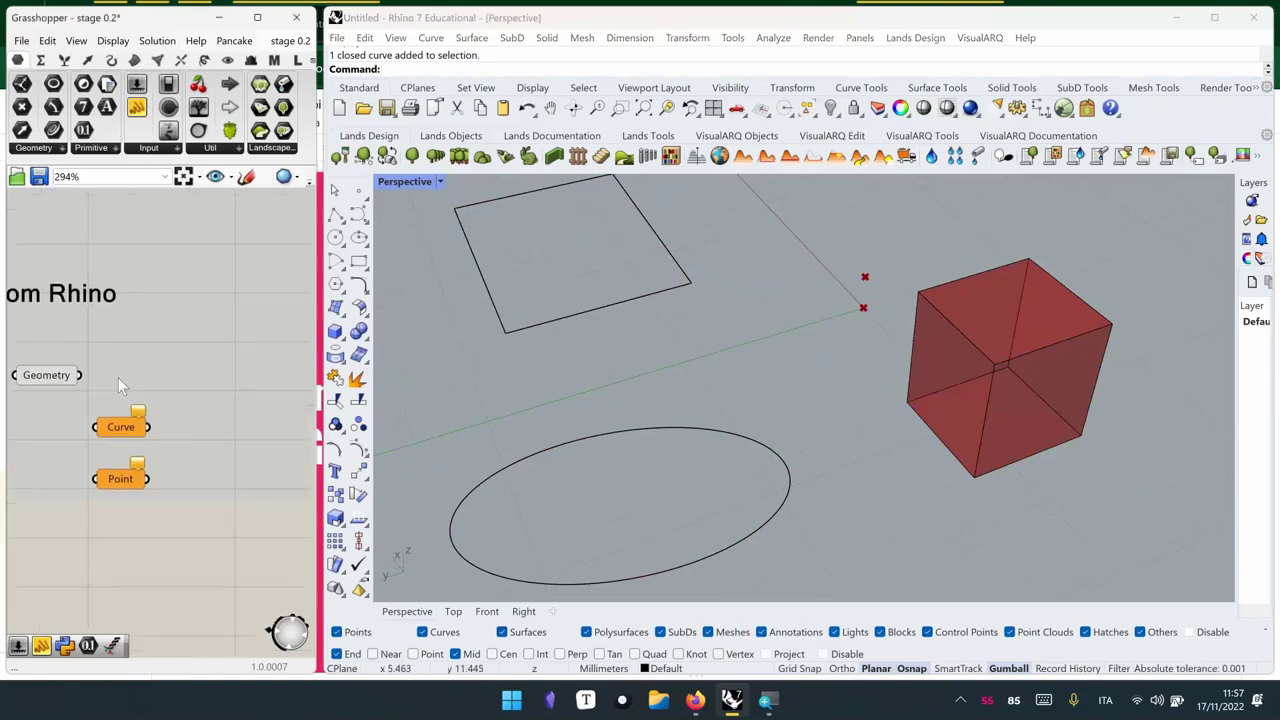
pyautogui.doubleClick(179, 361)
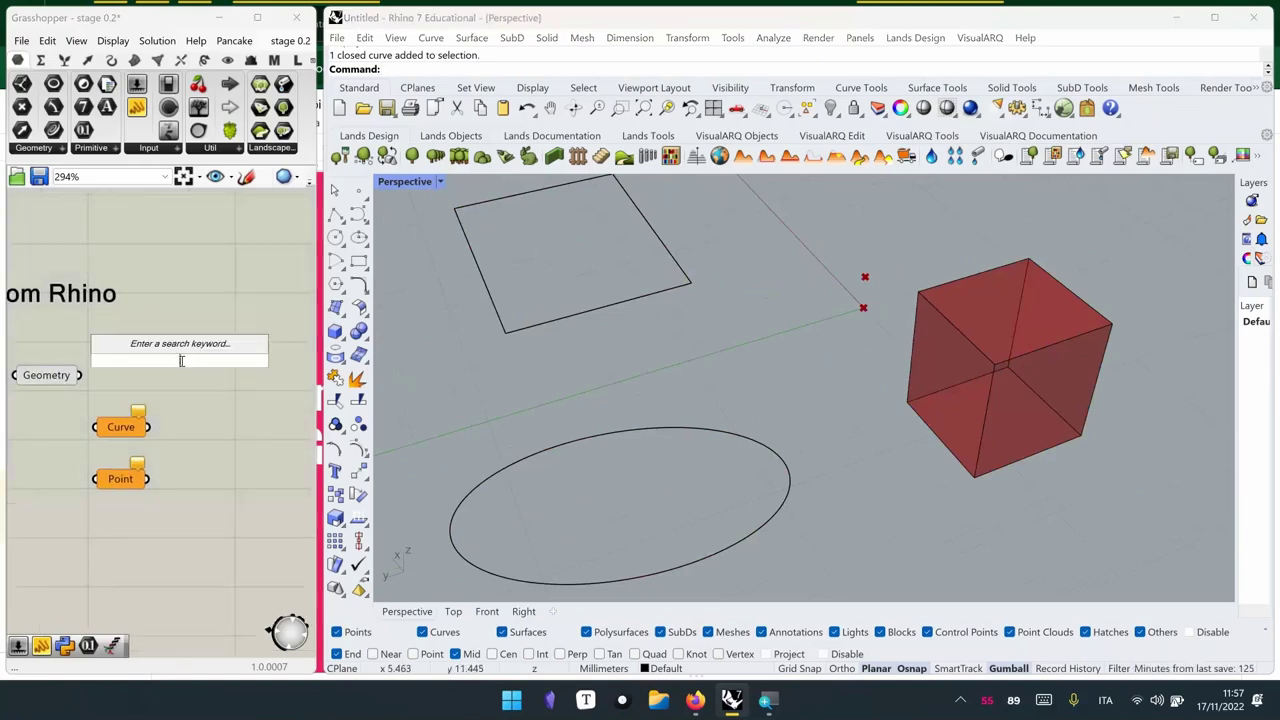
pyautogui.moveTo(137, 107); pyautogui.dragTo(205, 370)
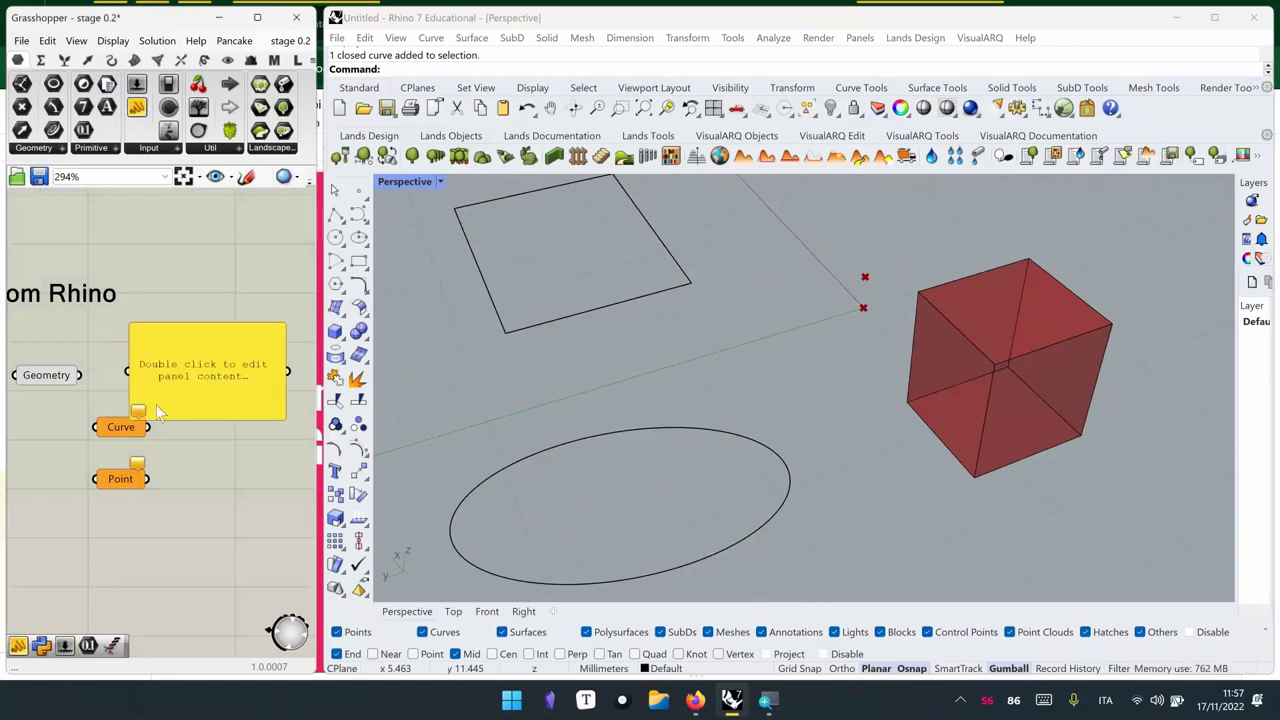
pyautogui.moveTo(157, 410); pyautogui.dragTo(174, 375)
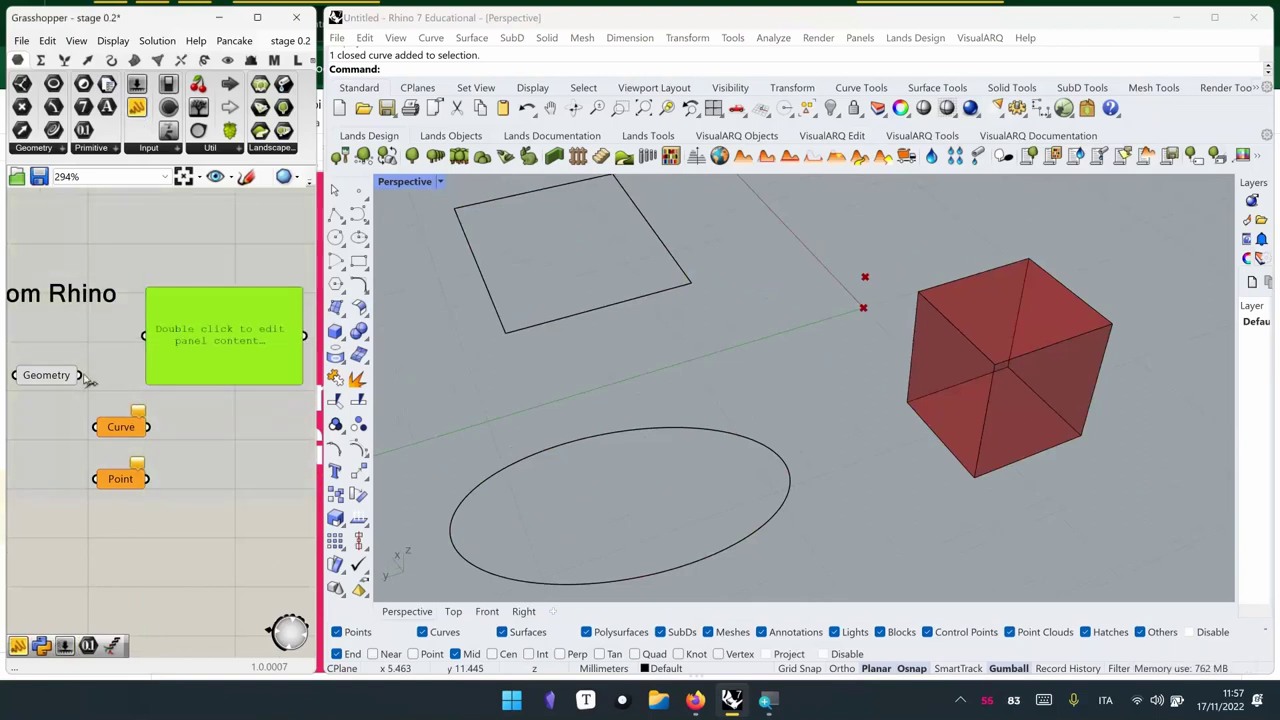
pyautogui.moveTo(80, 375); pyautogui.dragTo(145, 337)
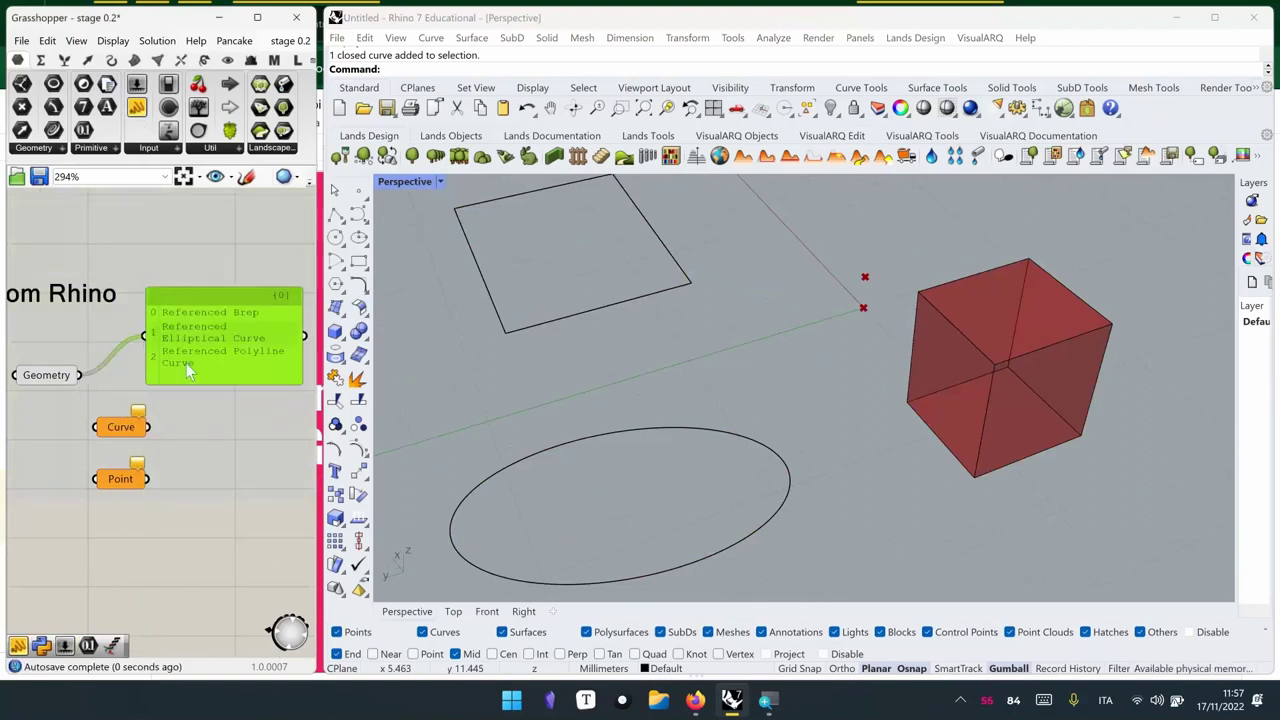
# Widen the Panel connected to the Geometry parameter so each referenced entry fits on a single line
pyautogui.moveTo(226, 397); pyautogui.dragTo(86, 421, button='right')
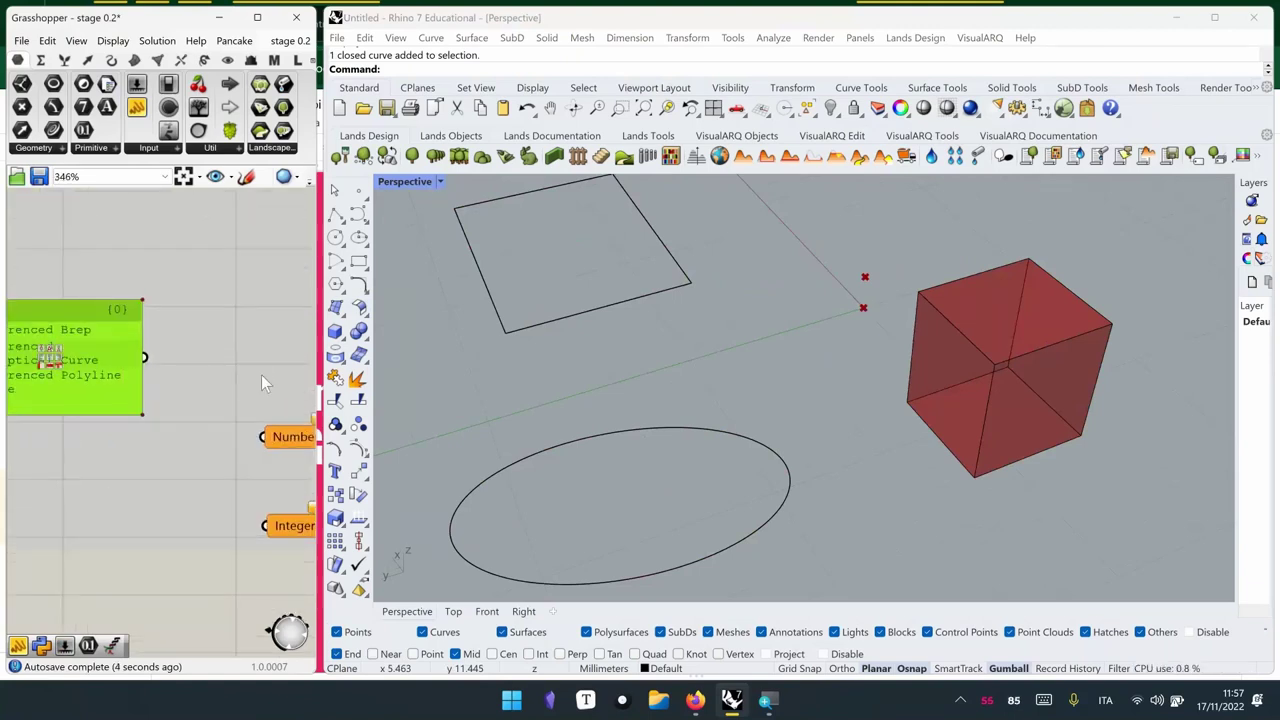
pyautogui.scroll(-2, 261, 374)
pyautogui.moveTo(172, 375); pyautogui.dragTo(230, 376)
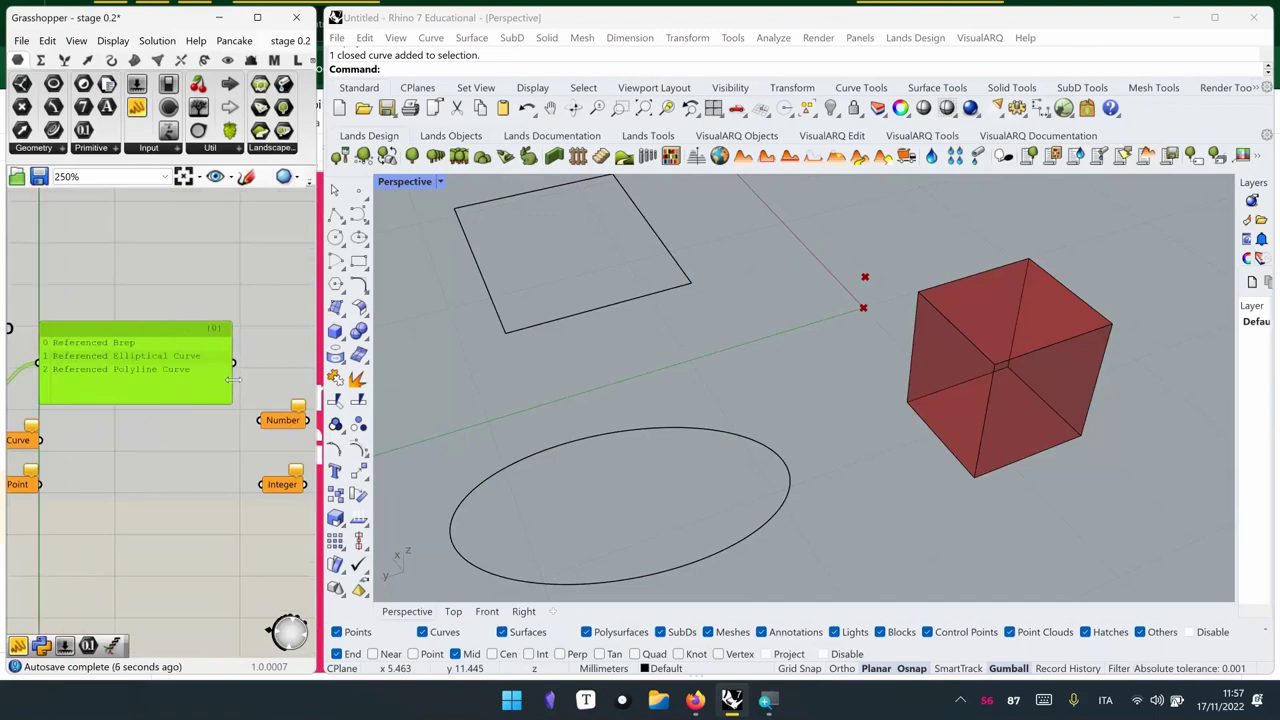
pyautogui.moveTo(68, 397); pyautogui.dragTo(87, 398, button='right')
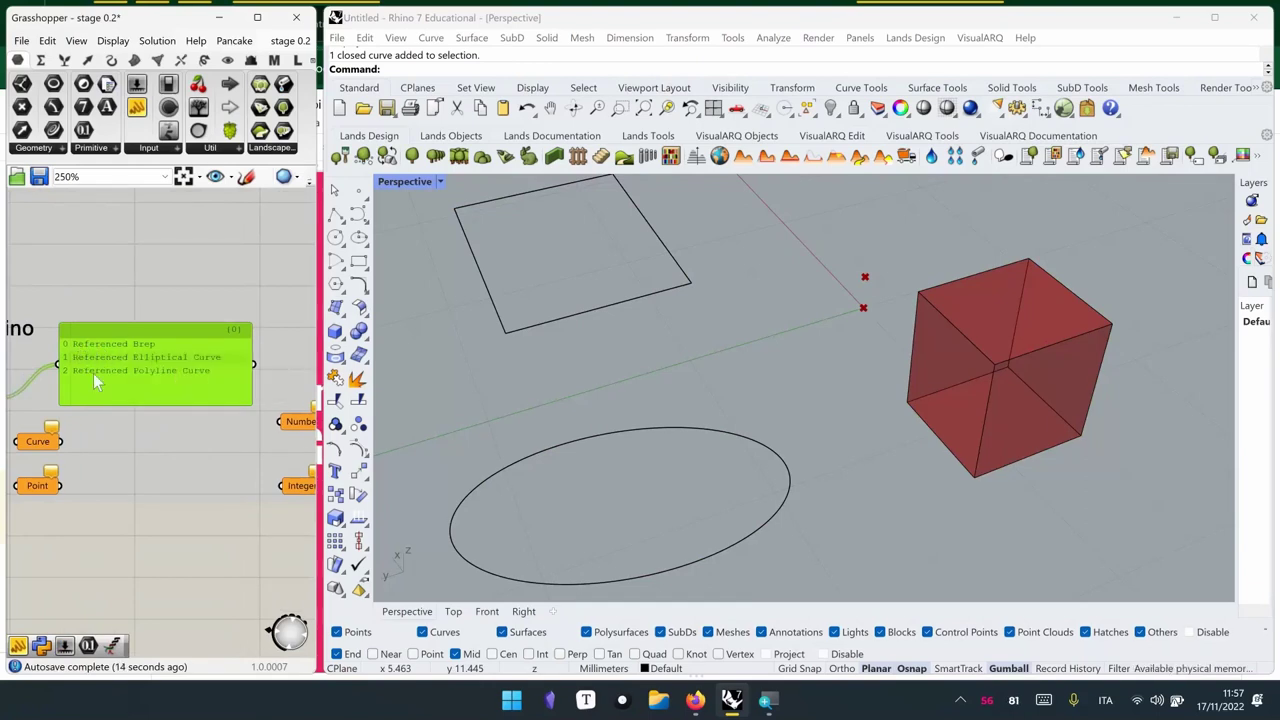
# Compare the Panel entries with the Rhino objects by selecting the box, the ellipse and the rectangle one after another
pyautogui.click(1068, 288)
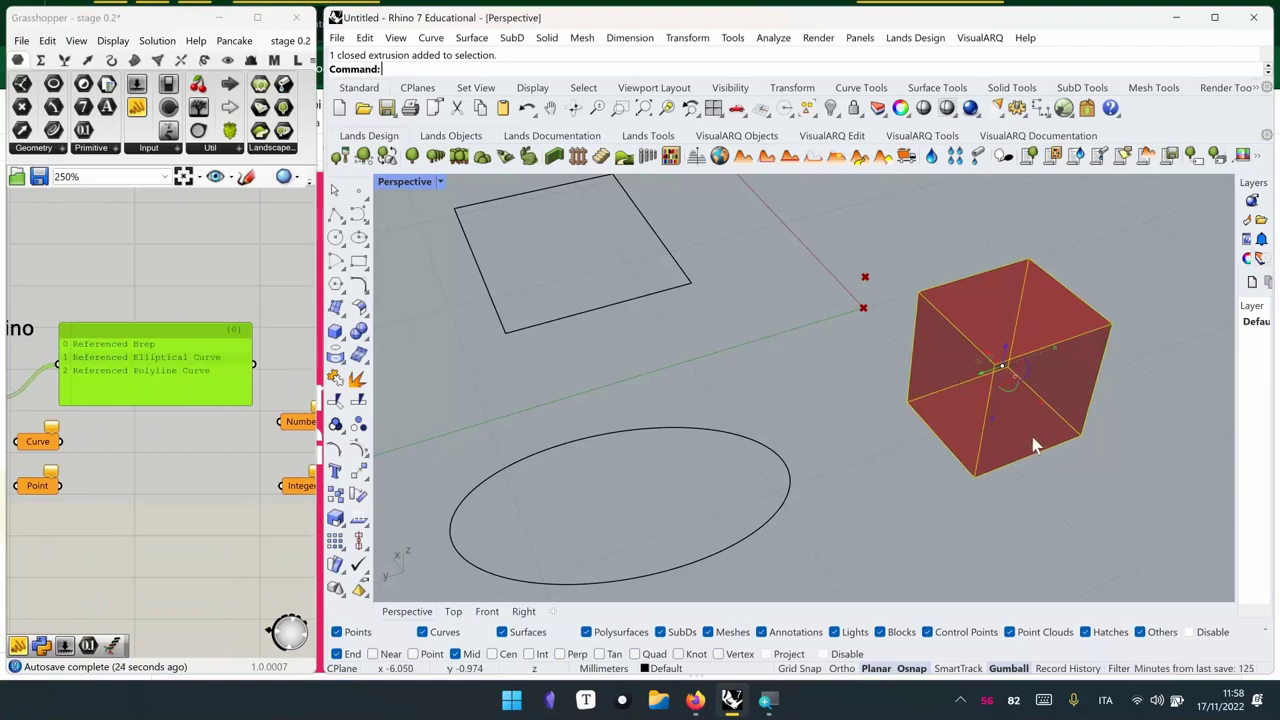
pyautogui.moveTo(179, 405); pyautogui.dragTo(257, 368, button='right')
pyautogui.moveTo(5, 423); pyautogui.dragTo(77, 402, button='right')
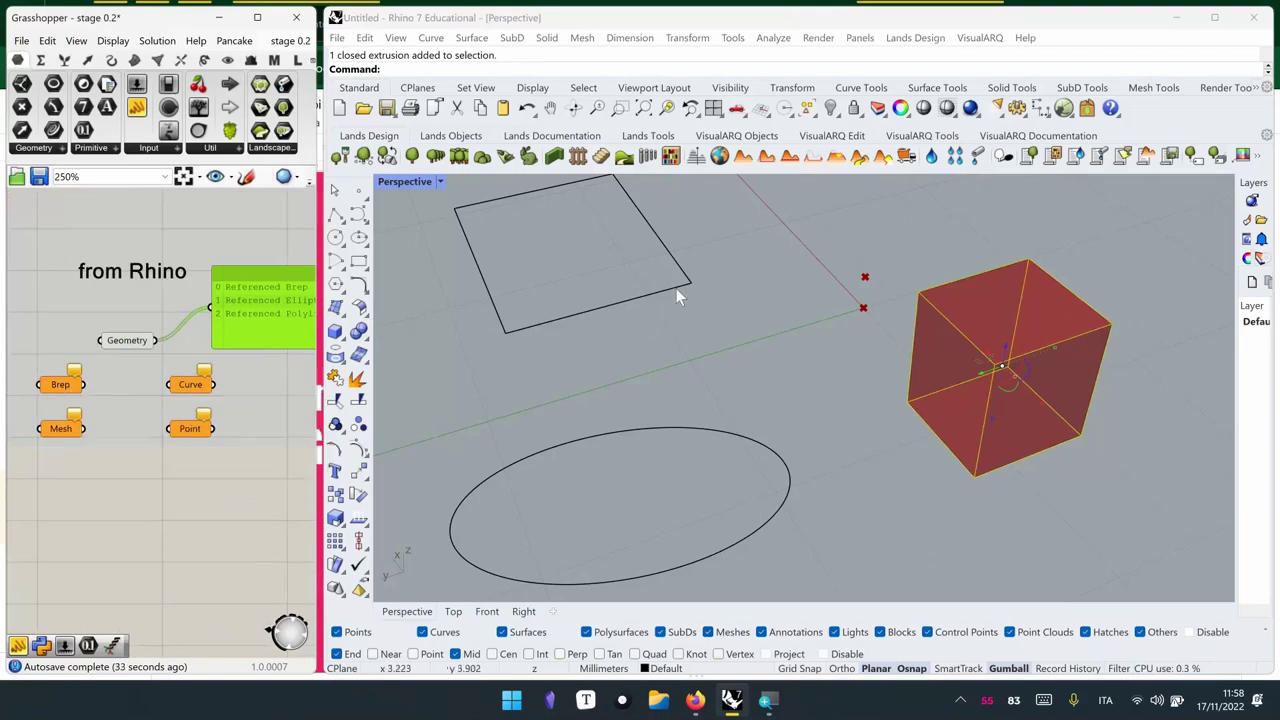
pyautogui.click(800, 318)
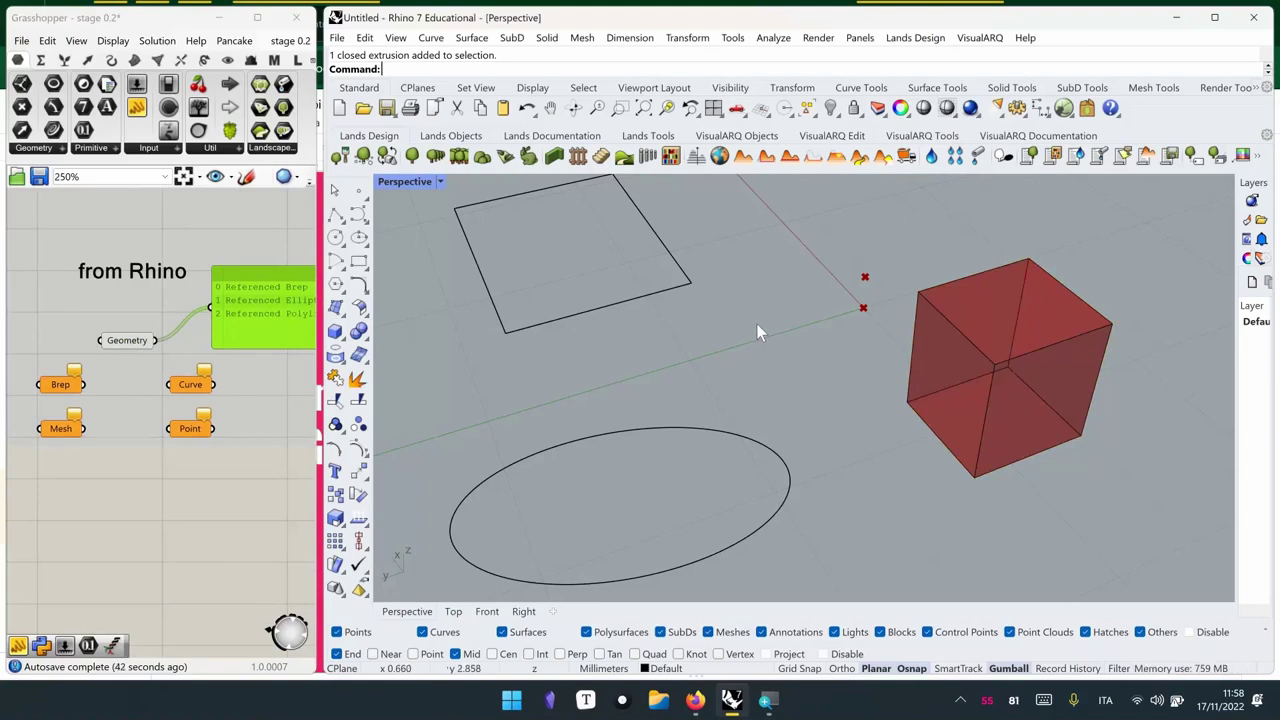
pyautogui.moveTo(279, 396); pyautogui.dragTo(188, 402, button='right')
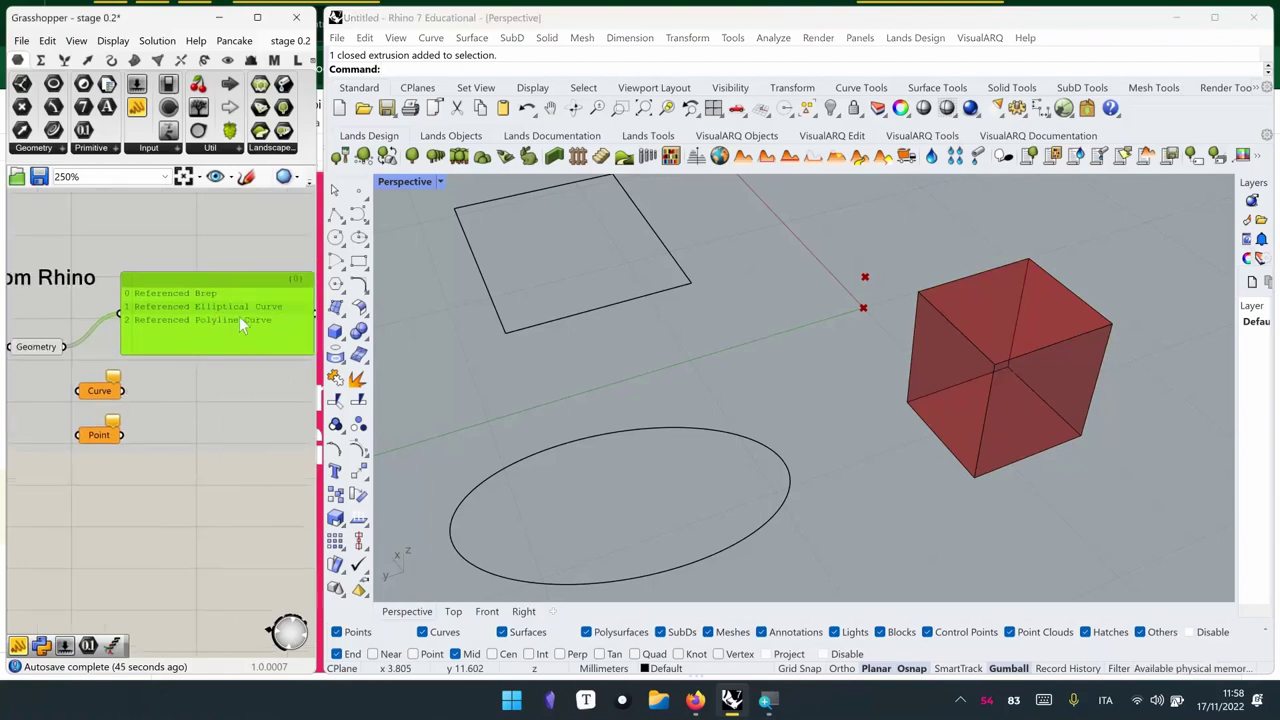
pyautogui.click(592, 436)
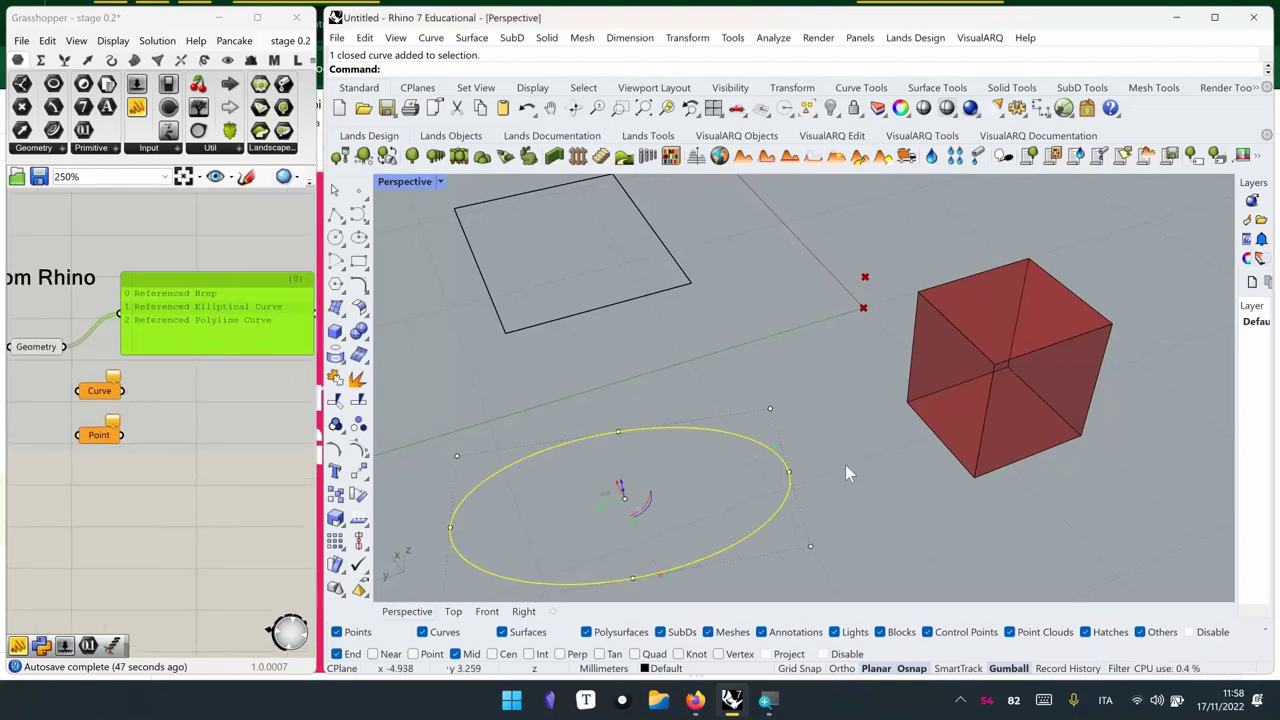
pyautogui.click(845, 465)
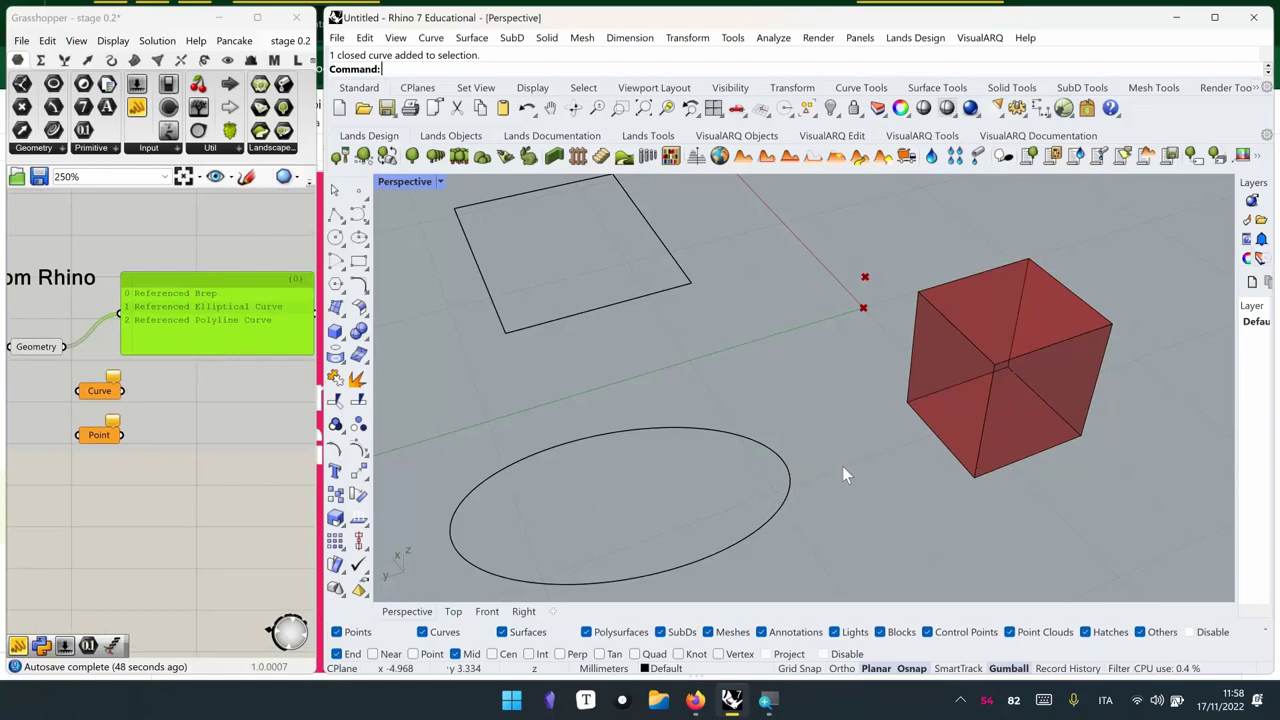
pyautogui.click(667, 290)
pyautogui.moveTo(571, 263); pyautogui.dragTo(578, 268, button='right')
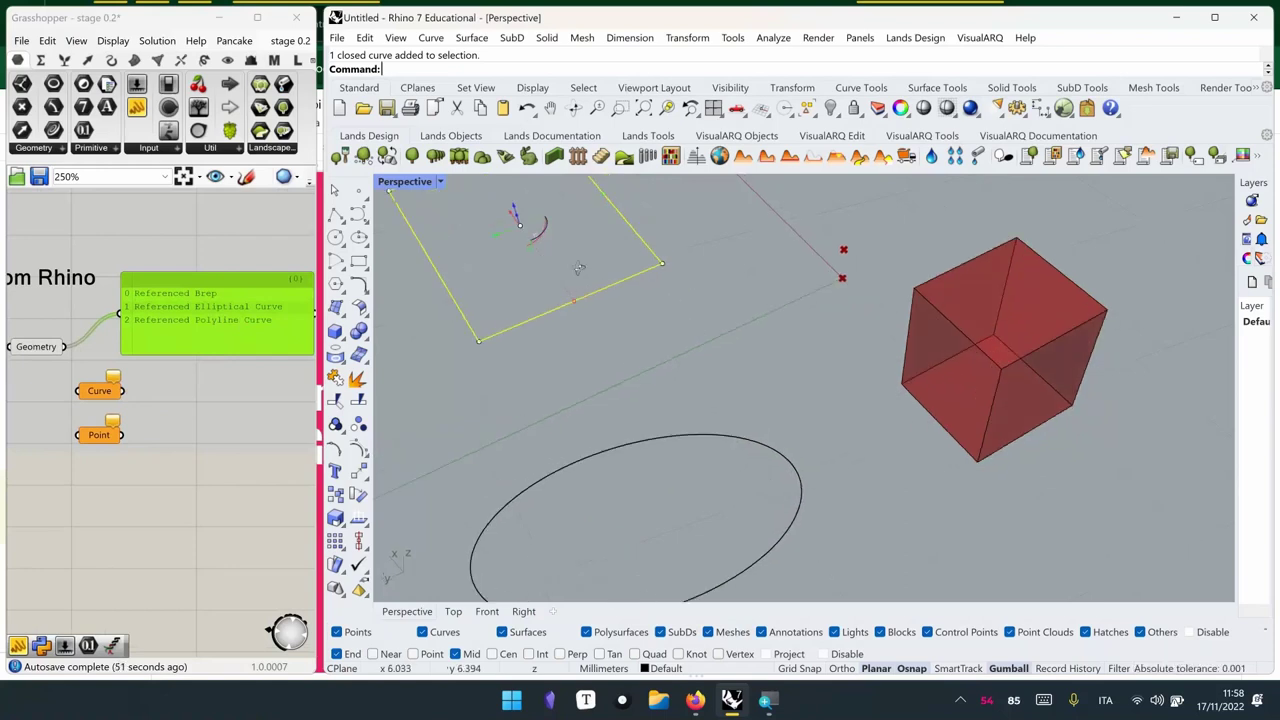
pyautogui.scroll(-4, 680, 473)
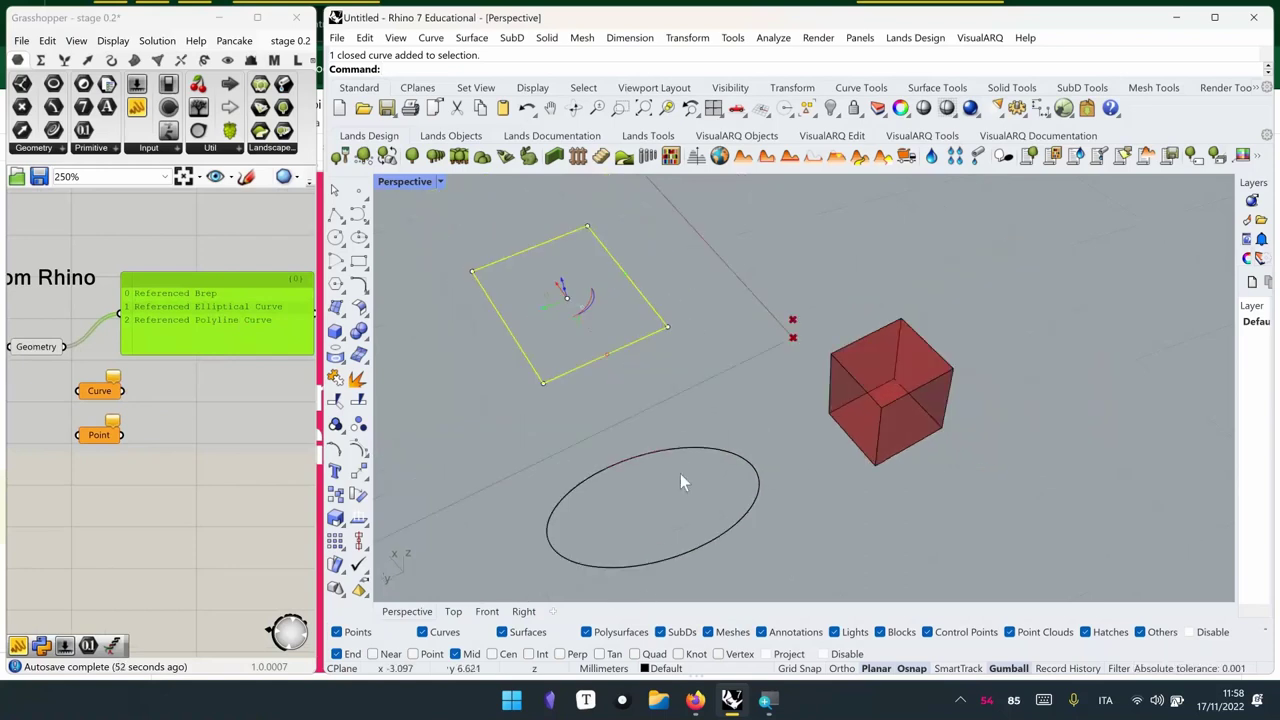
pyautogui.click(1106, 458)
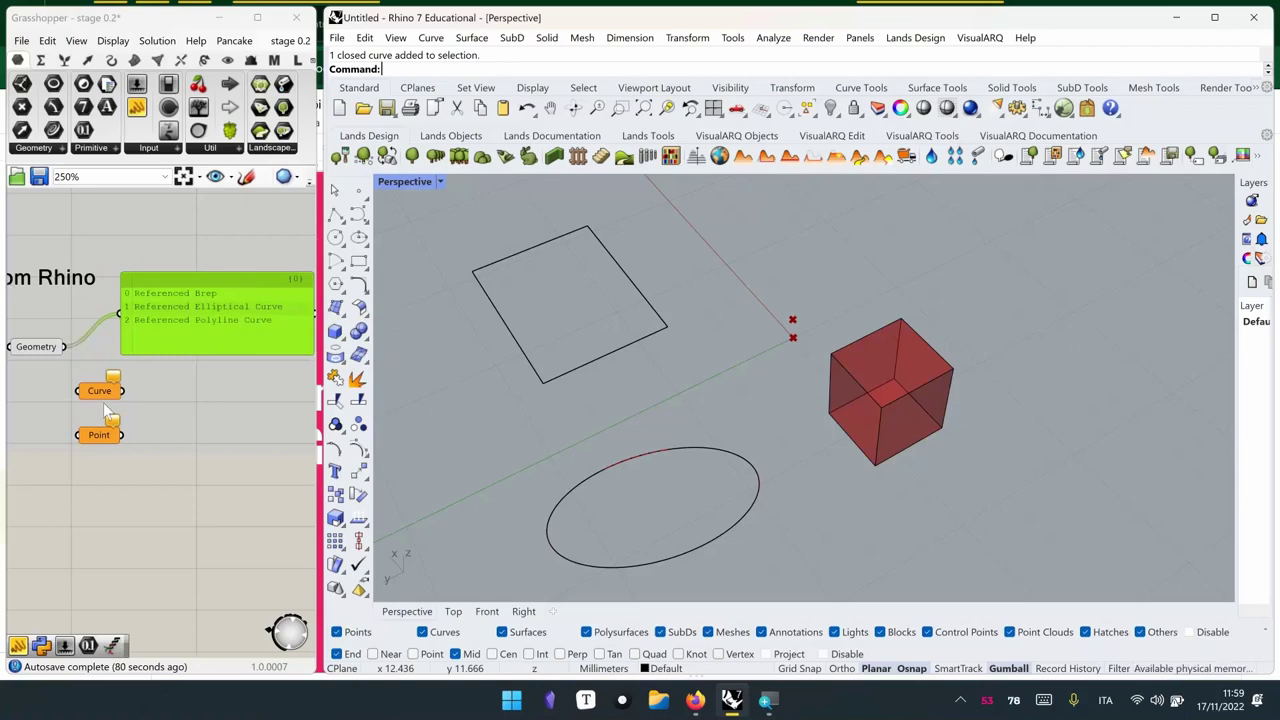
# Reference the Rhino objects again in the Geometry parameter with Set Multiple Geometries, in the order rectangle, box, ellipse
pyautogui.moveTo(102, 401); pyautogui.dragTo(143, 400, button='right')
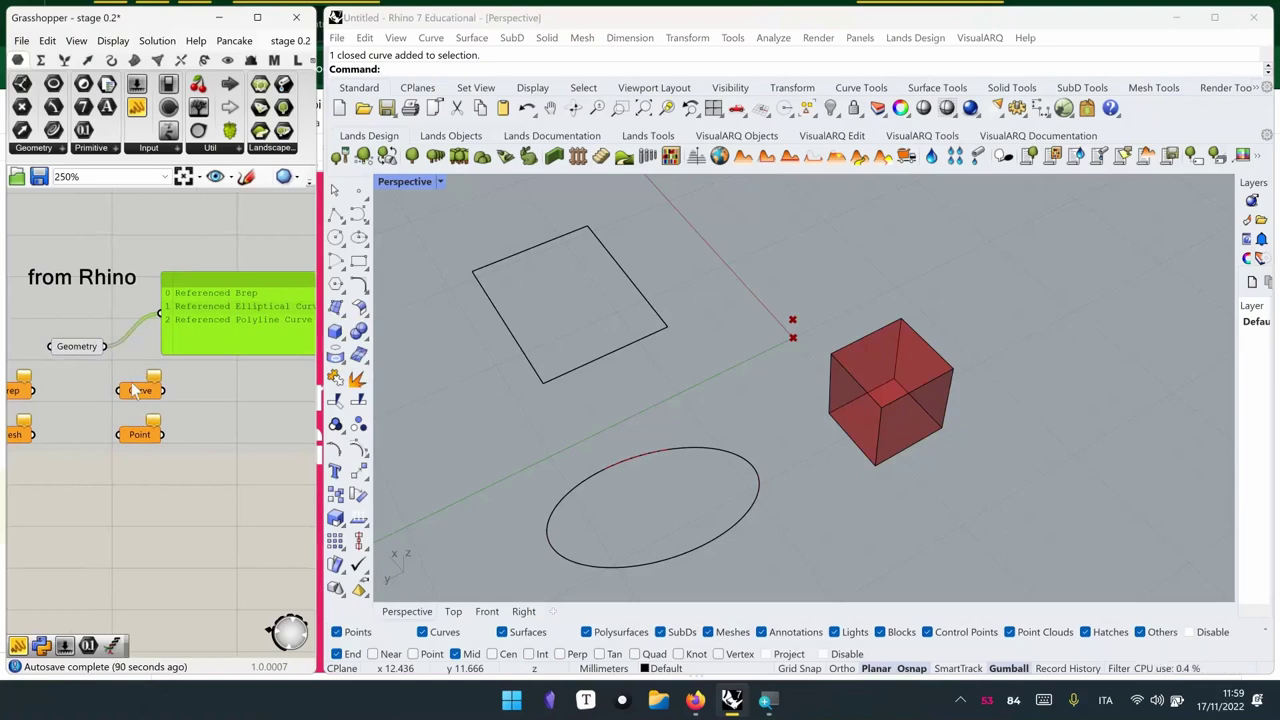
pyautogui.rightClick(79, 347)
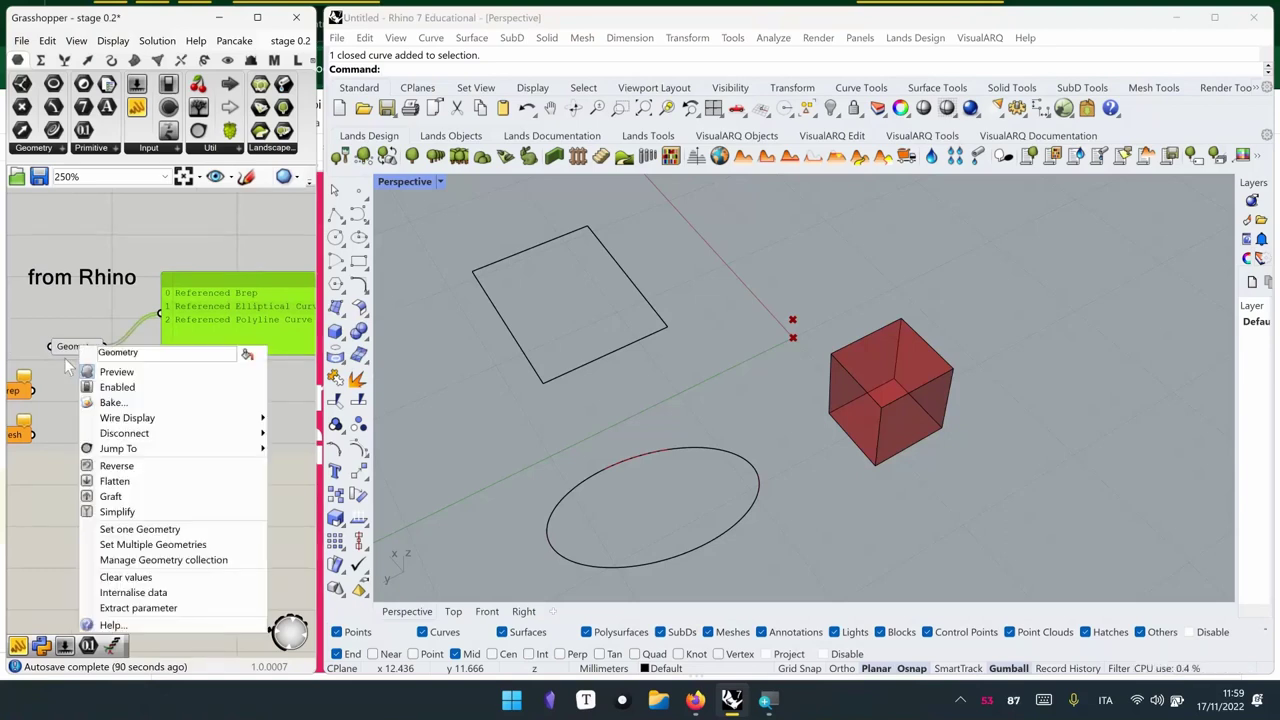
pyautogui.click(124, 548)
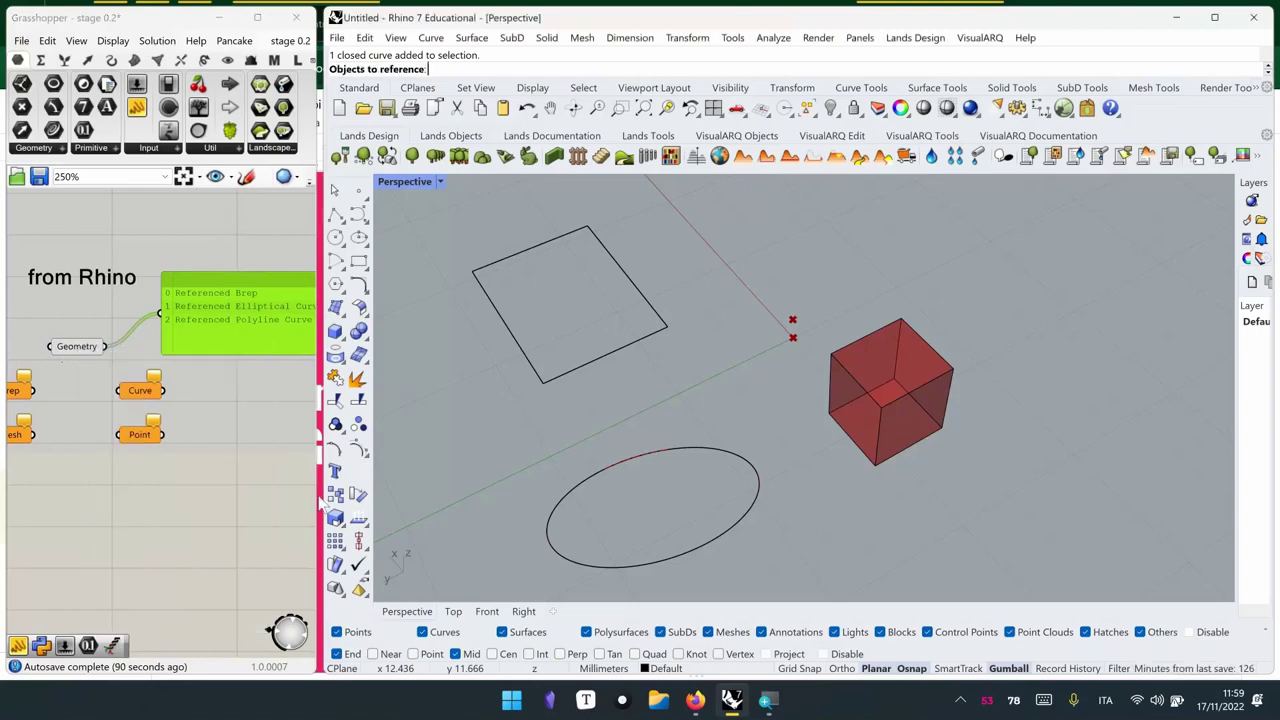
pyautogui.click(594, 364)
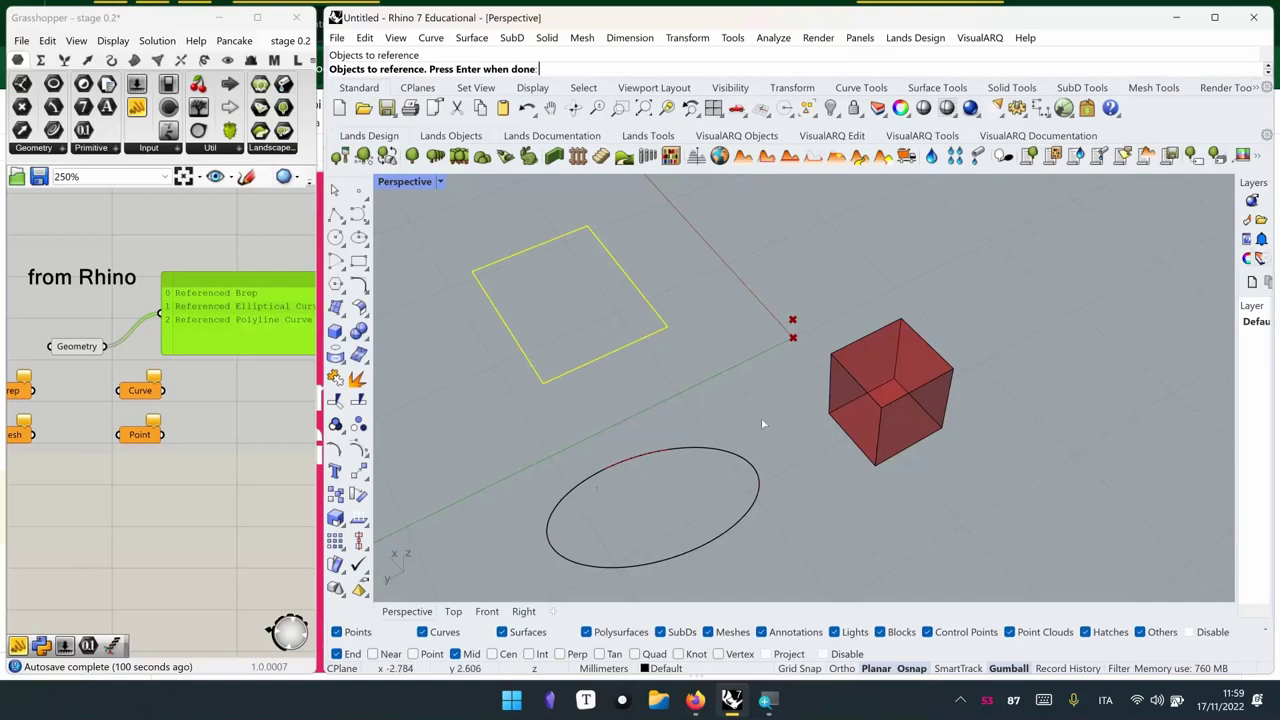
pyautogui.click(946, 425)
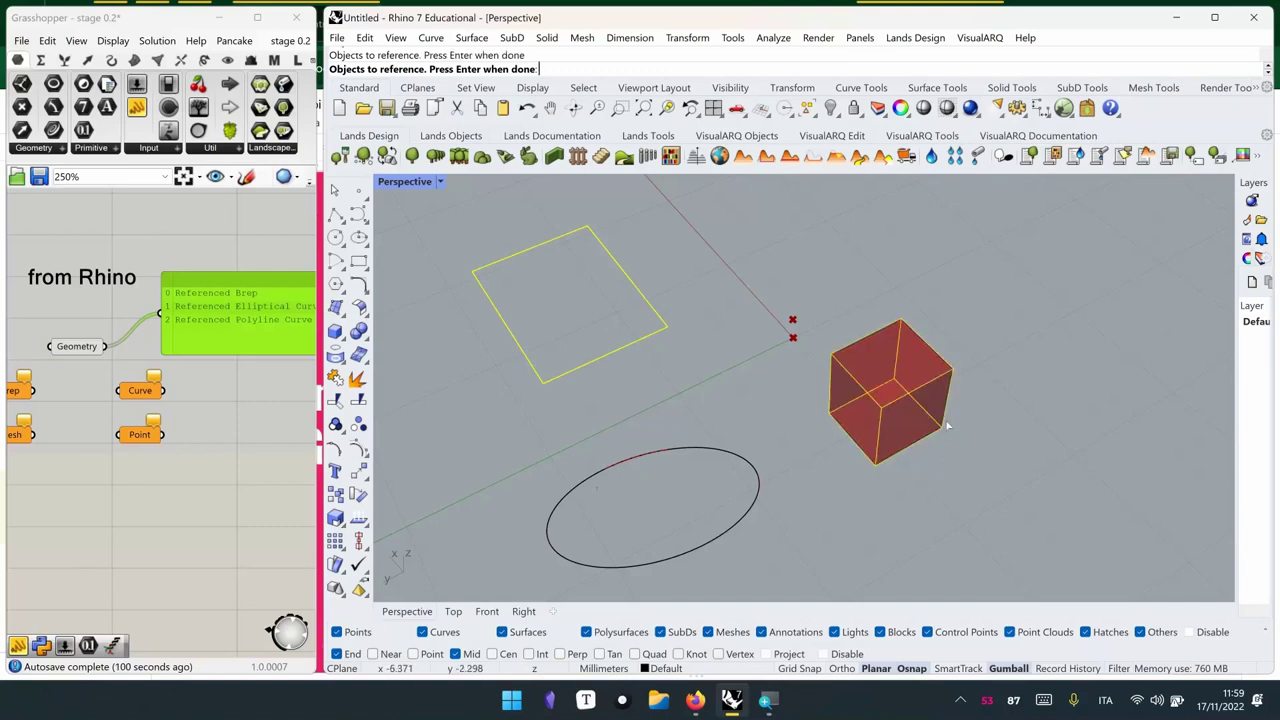
pyautogui.click(755, 506)
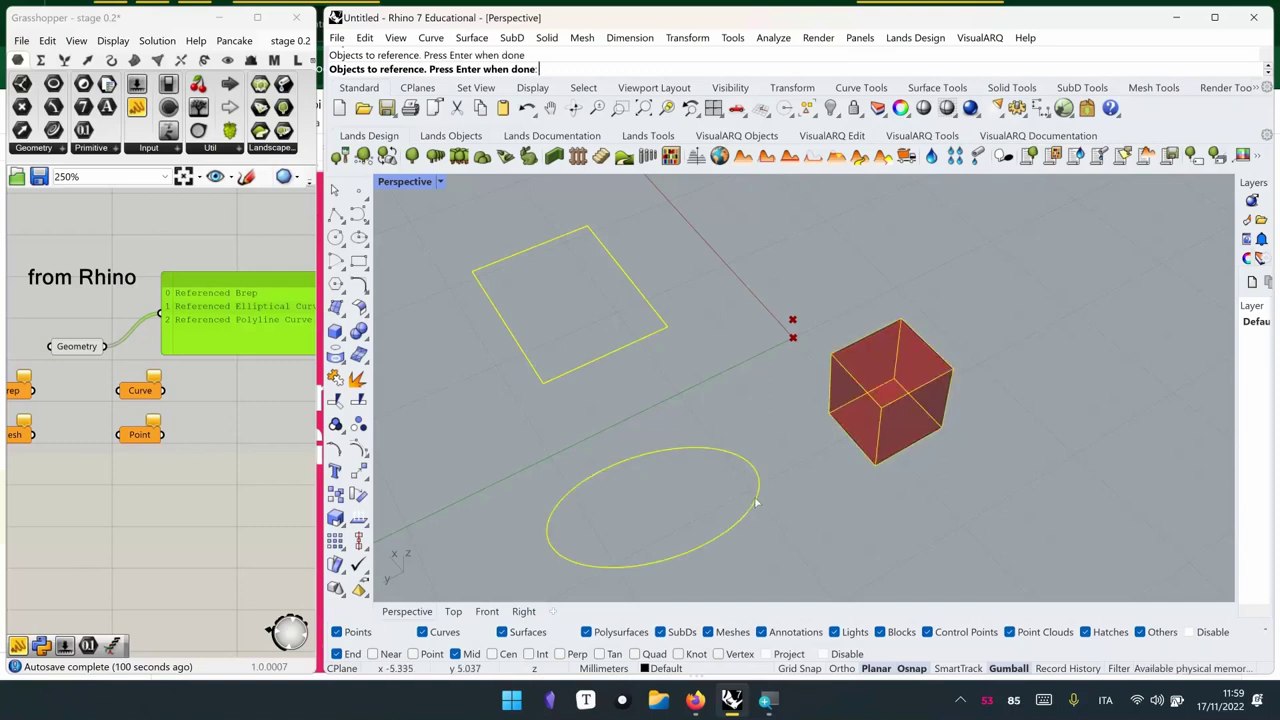
pyautogui.press('Return')
pyautogui.moveTo(276, 303); pyautogui.dragTo(231, 311, button='right')
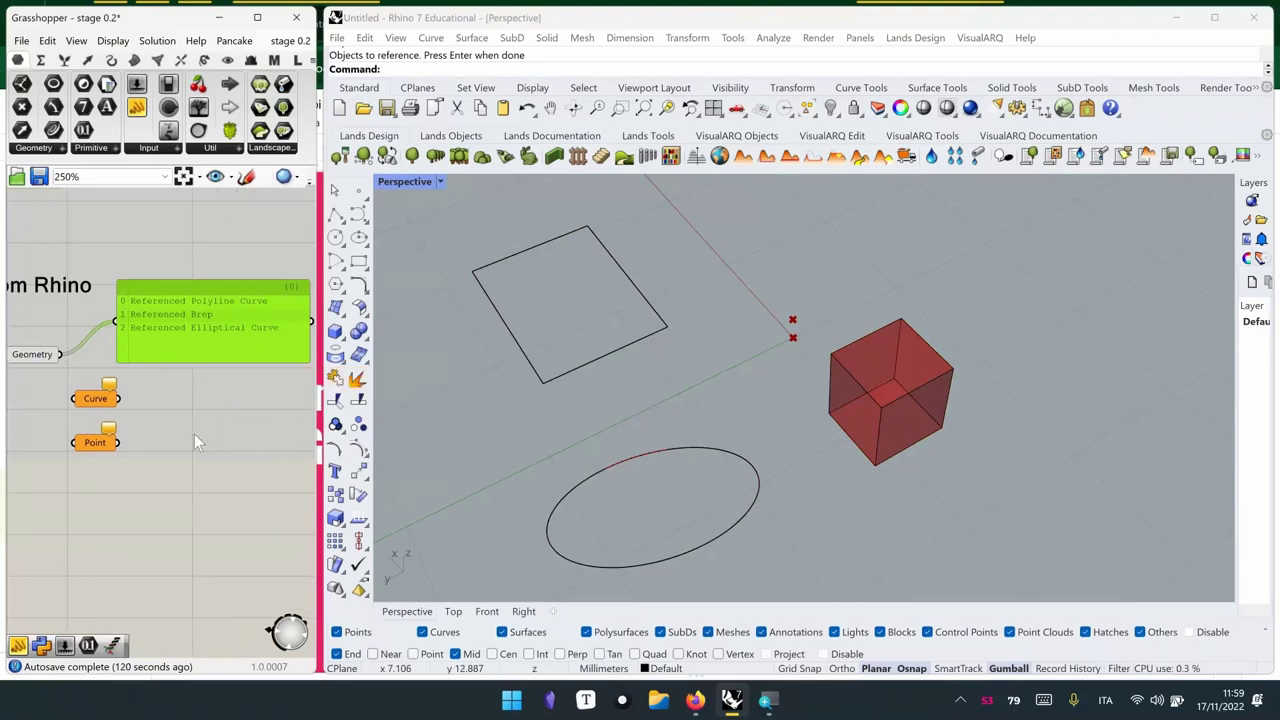
pyautogui.moveTo(215, 433); pyautogui.dragTo(235, 414, button='right')
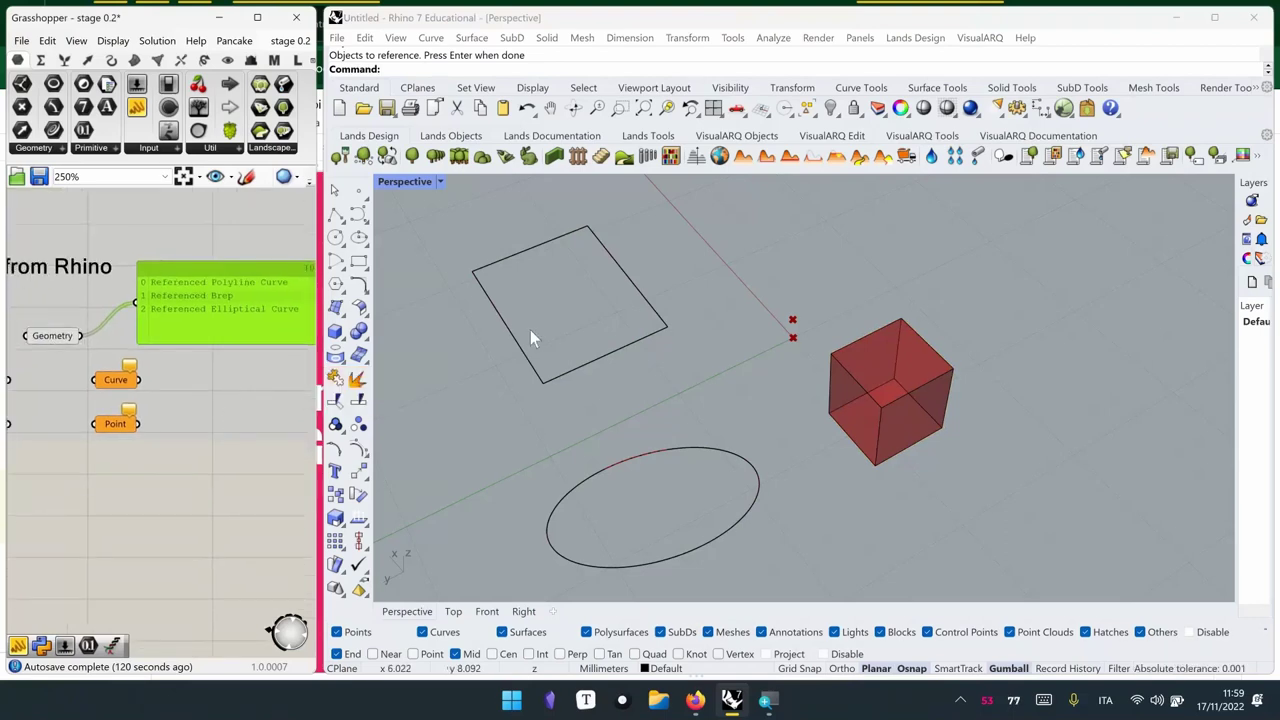
# Delete the Geometry parameter from the canvas and undo the deletion
pyautogui.moveTo(42, 337); pyautogui.dragTo(46, 328, button='right')
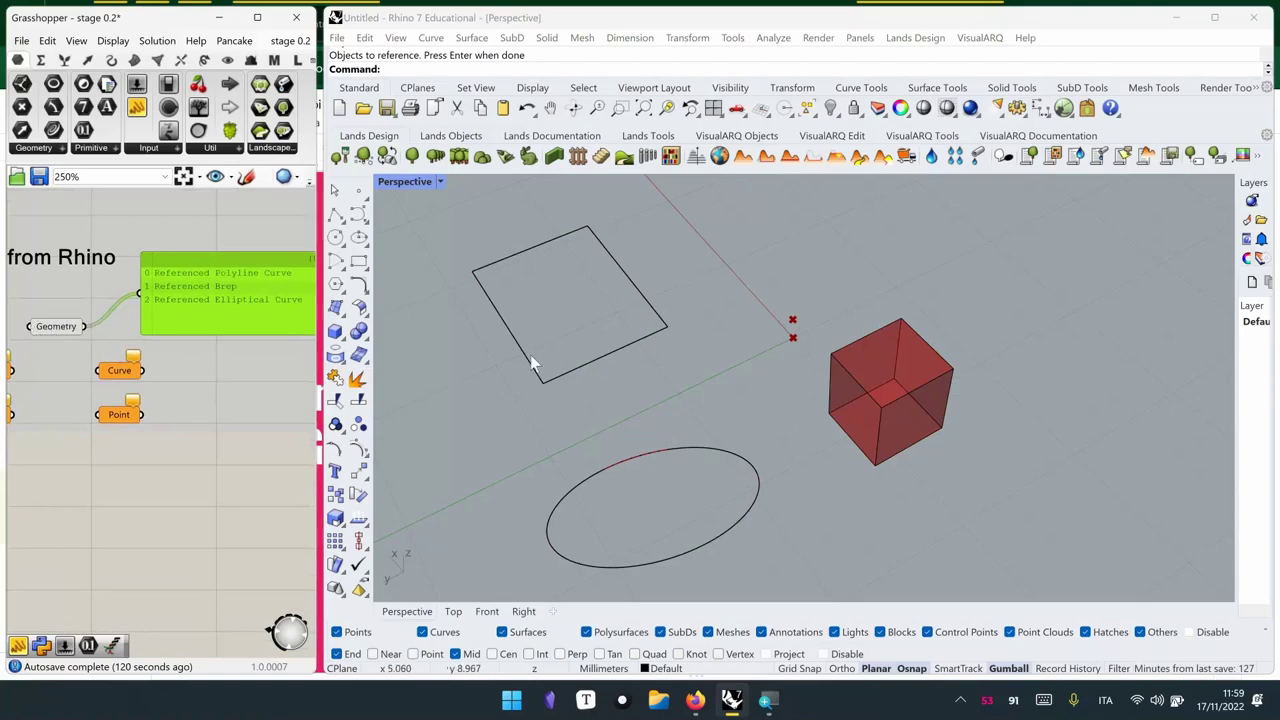
pyautogui.click(64, 328)
pyautogui.press('Delete')
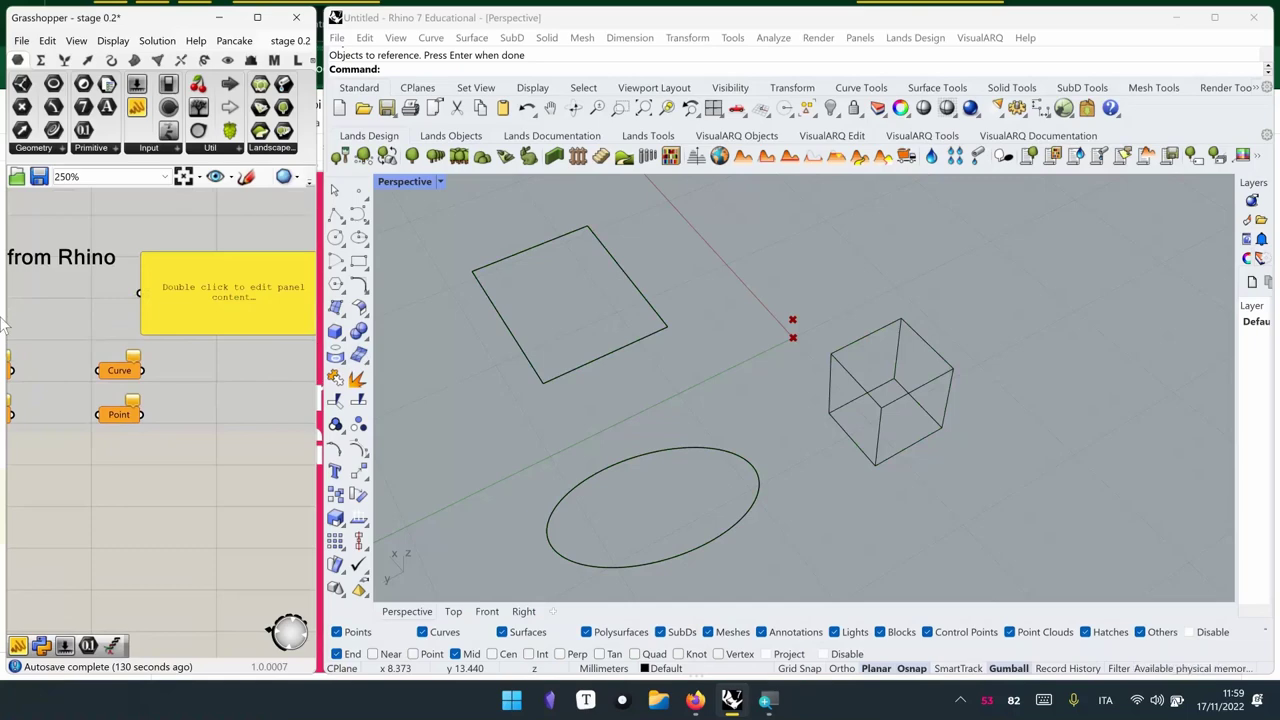
pyautogui.hotkey('ctrl', 'z')
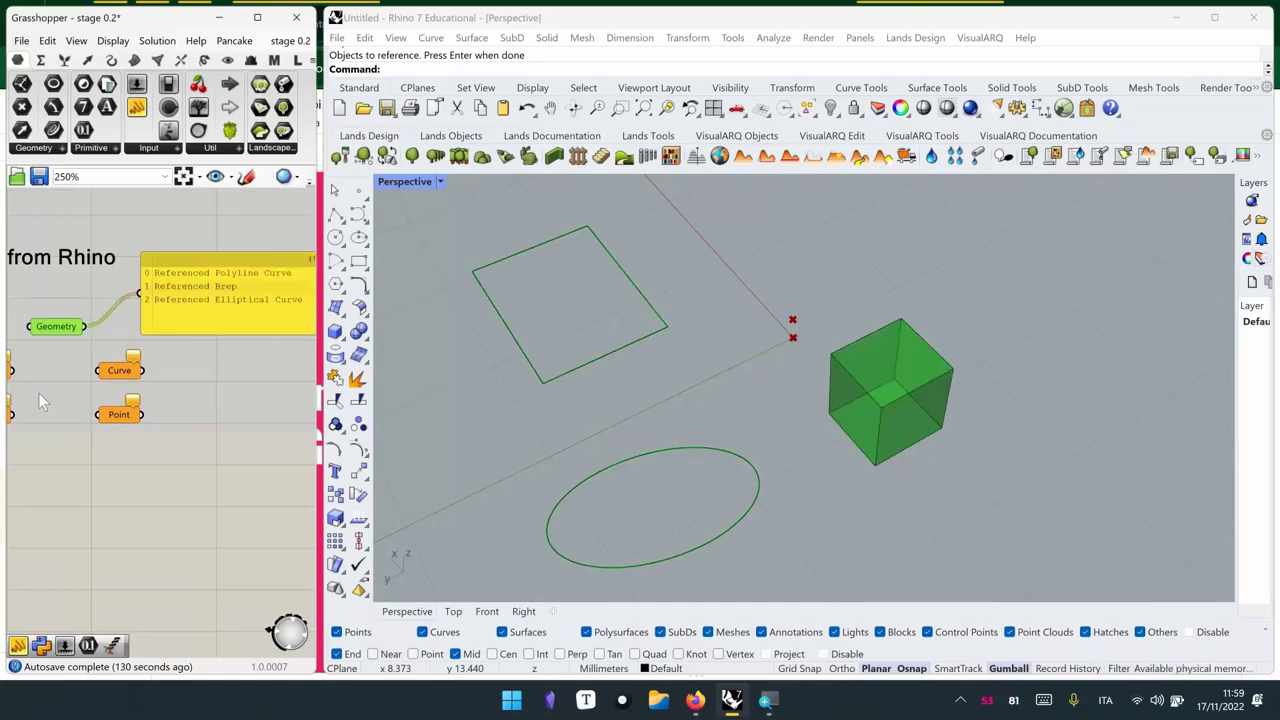
# Clear the values of the Geometry parameter, then restore its references to the Rhino objects
pyautogui.rightClick(48, 329)
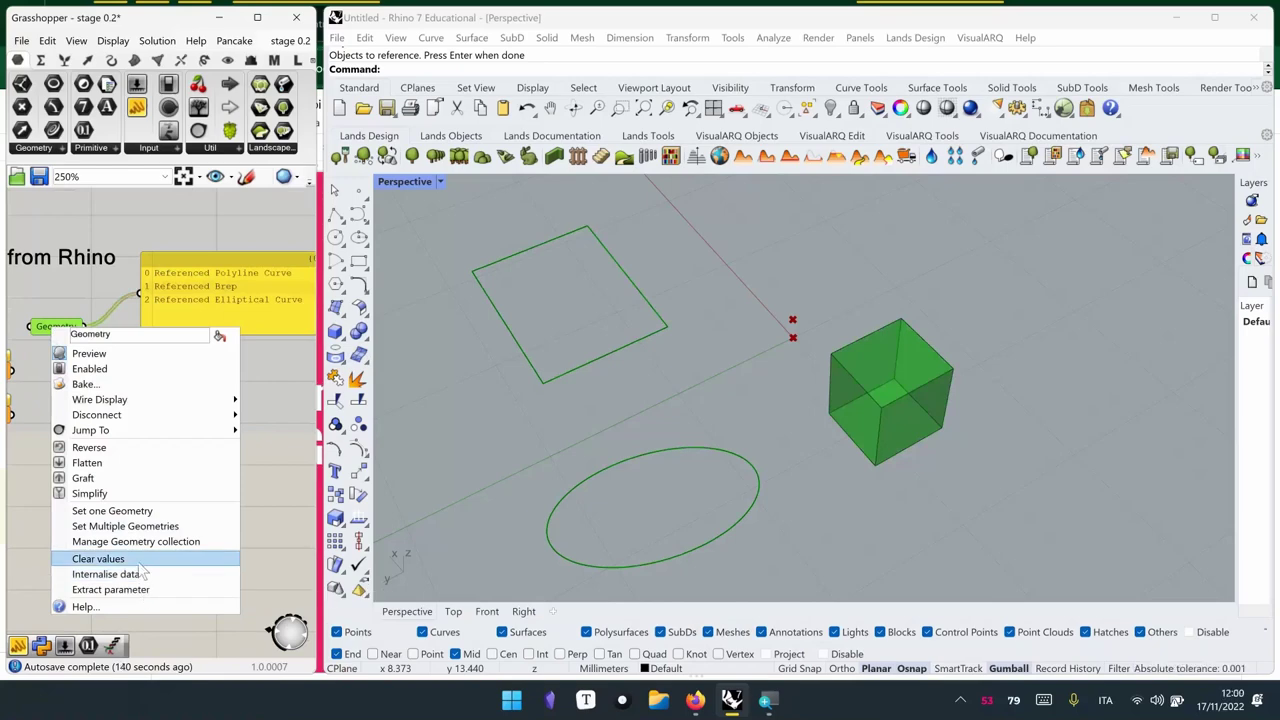
pyautogui.click(143, 560)
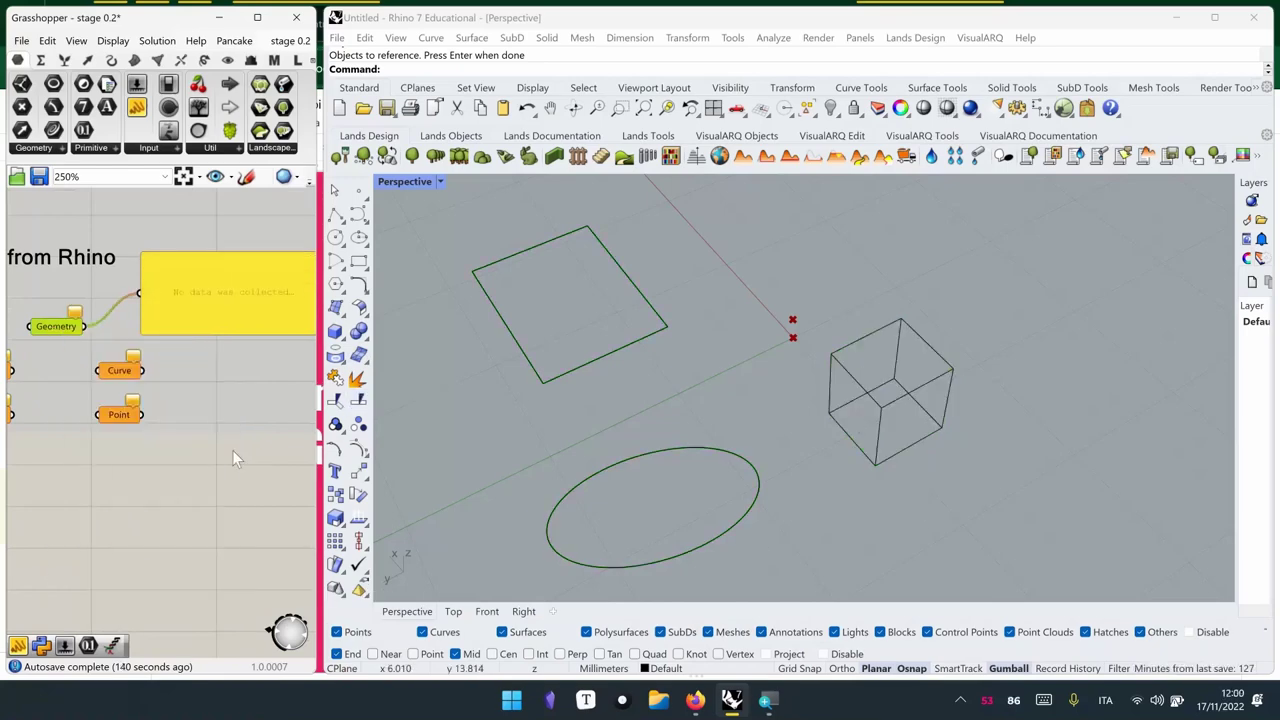
pyautogui.click(240, 496)
pyautogui.moveTo(240, 496); pyautogui.dragTo(268, 504, button='right')
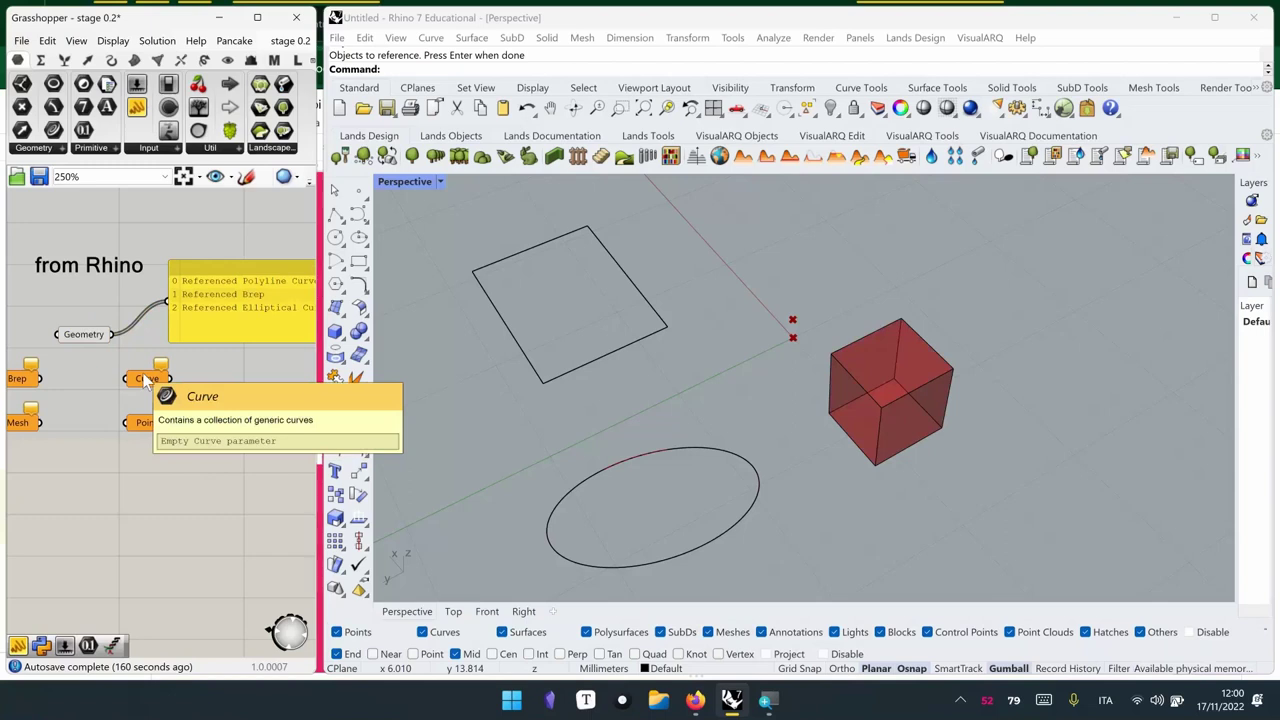
# Internalise the data in the Geometry parameter and move the Rhino box away from its Grasshopper preview
pyautogui.rightClick(90, 333)
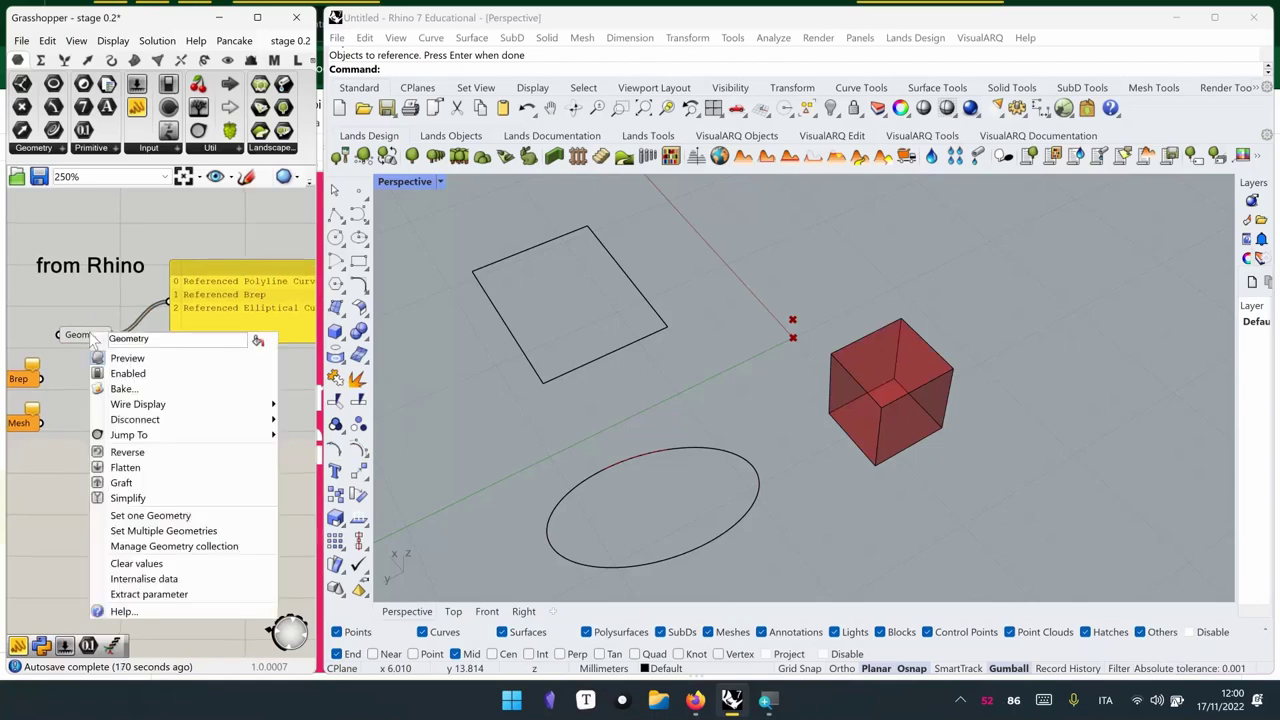
pyautogui.click(135, 580)
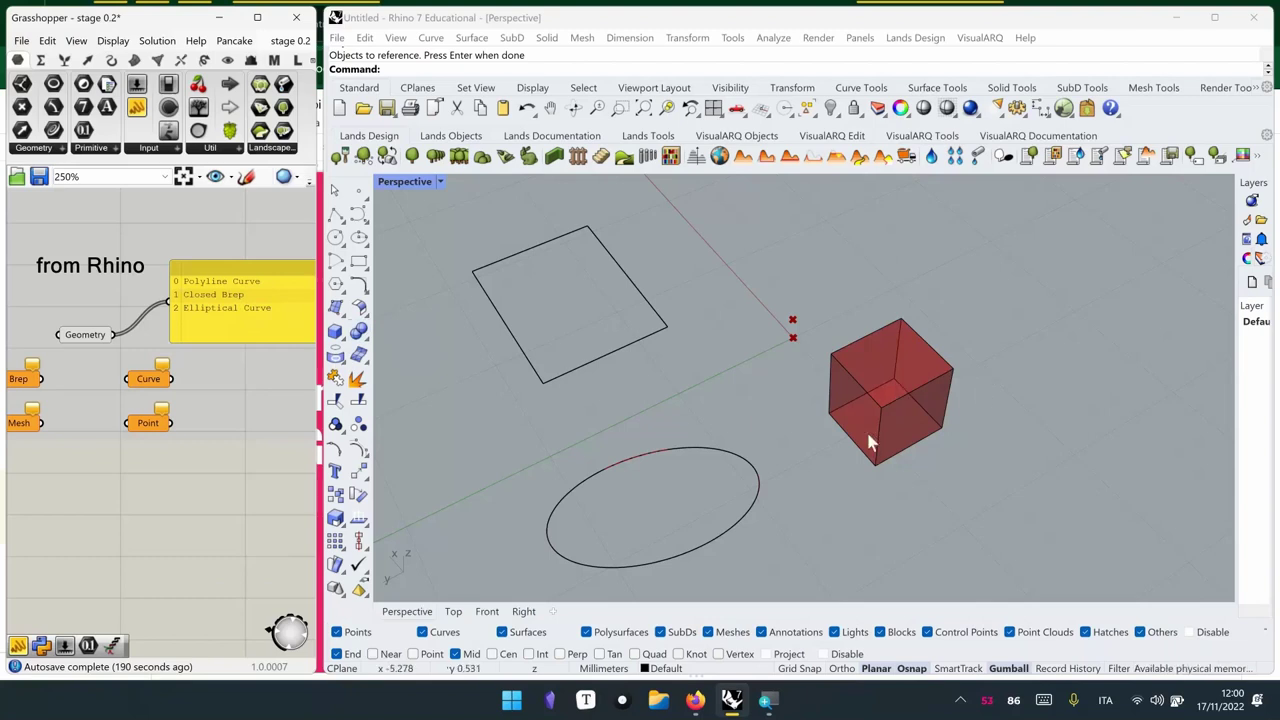
pyautogui.moveTo(977, 341)
pyautogui.mouseDown(button='right')
pyautogui.moveTo(862, 379)
pyautogui.moveTo(985, 321)
pyautogui.mouseUp(button='right')
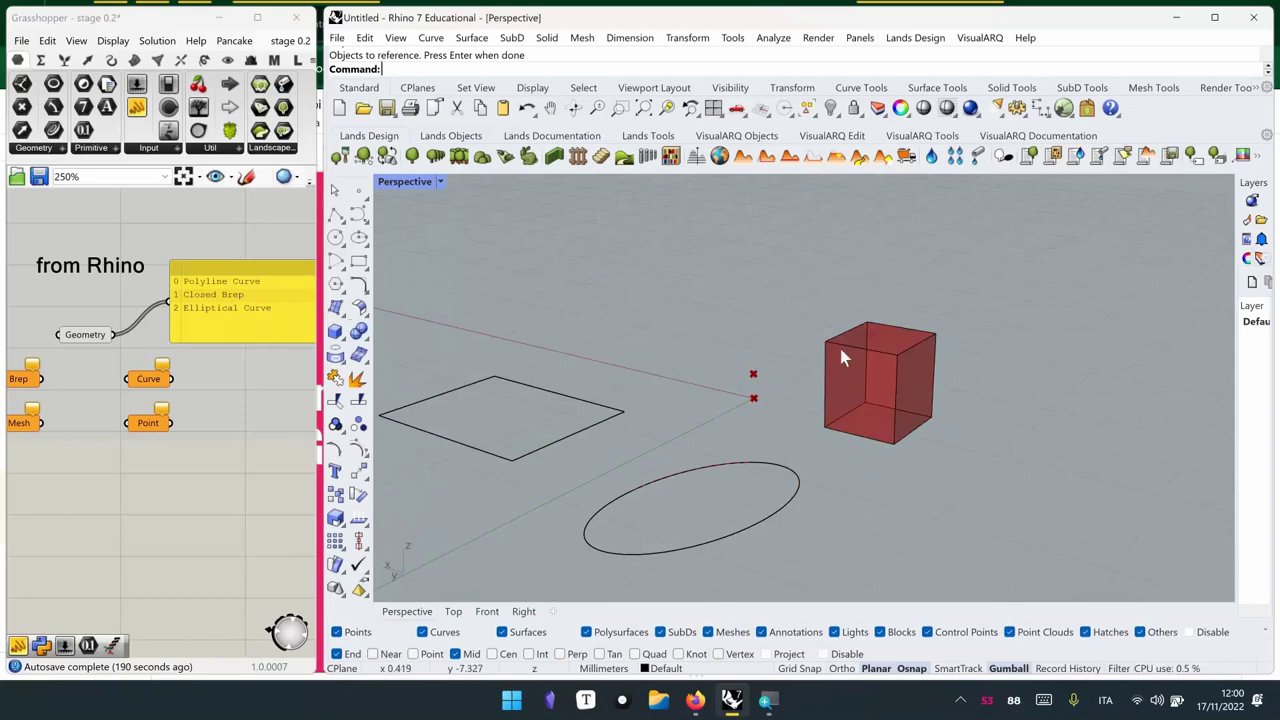
pyautogui.moveTo(838, 343); pyautogui.dragTo(831, 377, button='right')
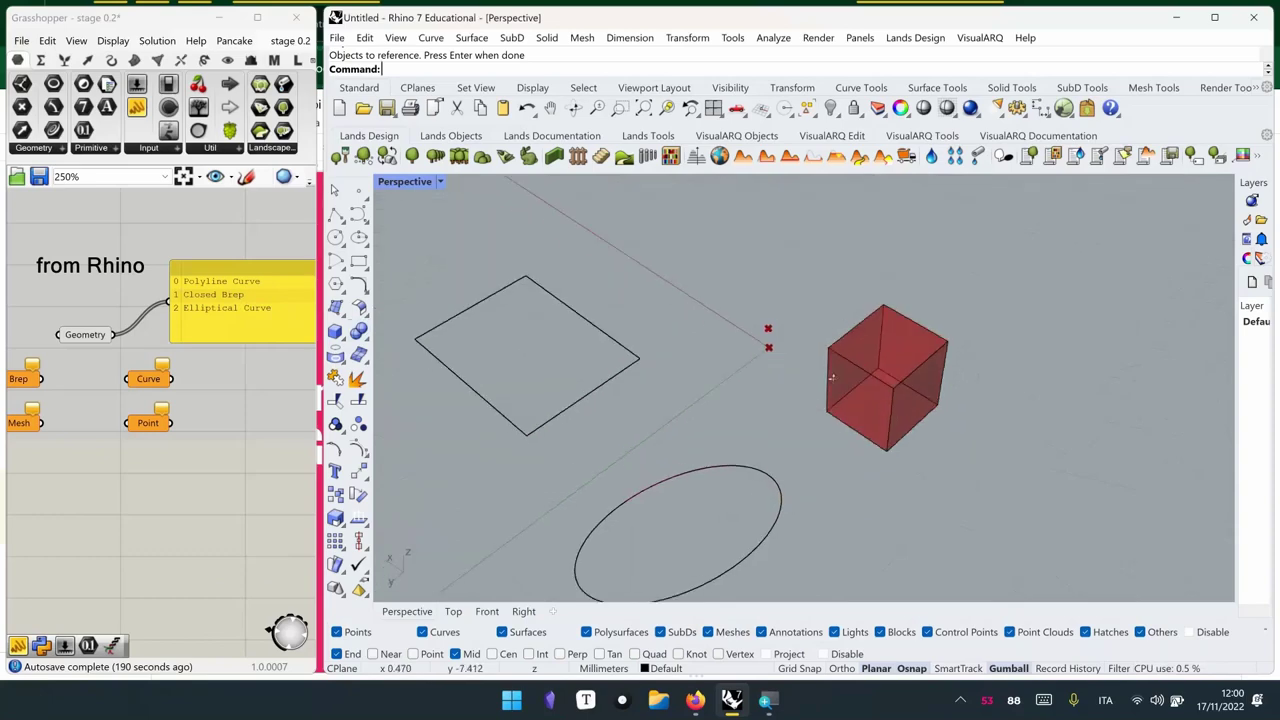
pyautogui.click(920, 421)
pyautogui.moveTo(920, 421); pyautogui.dragTo(958, 520)
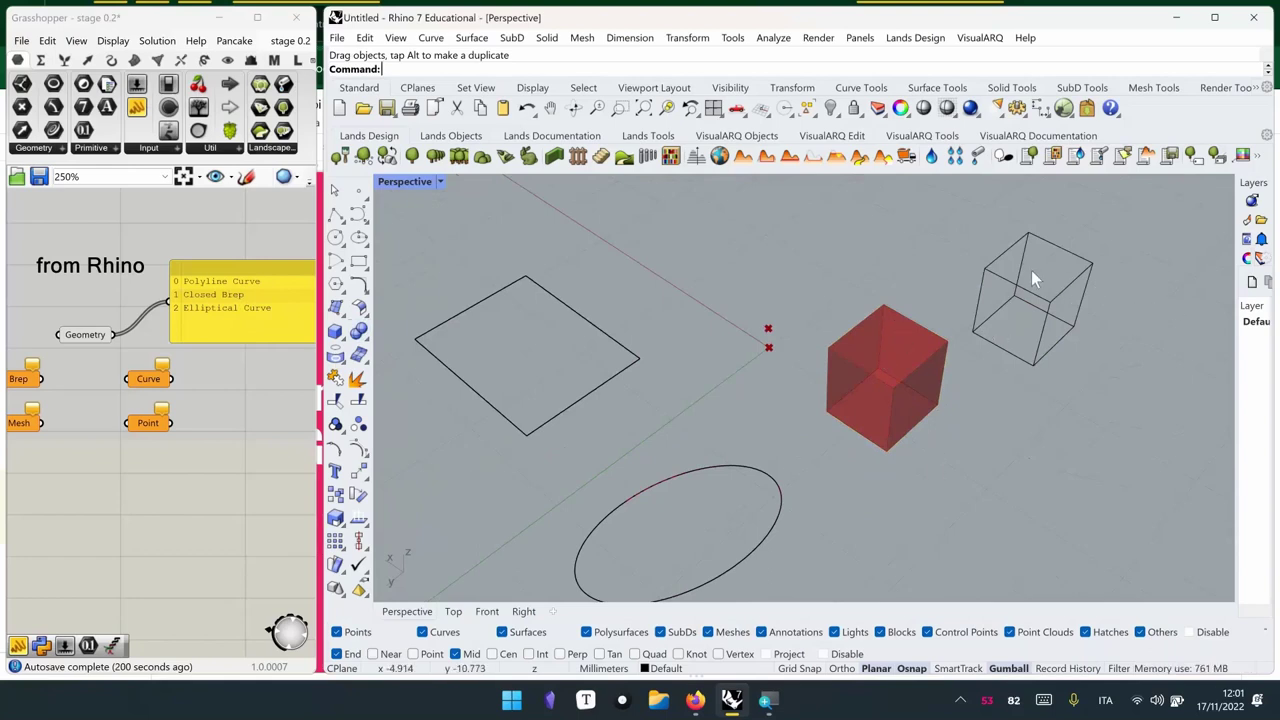
pyautogui.moveTo(1031, 270); pyautogui.dragTo(991, 271, button='right')
pyautogui.moveTo(886, 451); pyautogui.dragTo(872, 417, button='right')
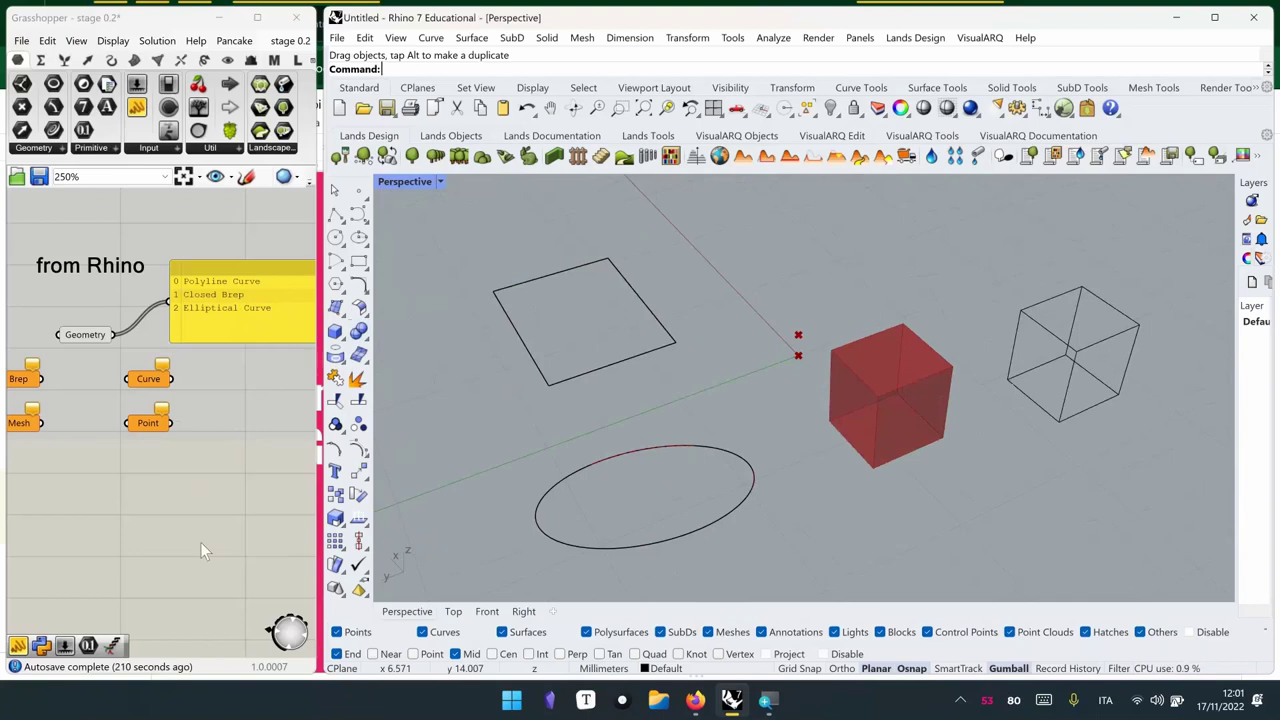
# Undo the box move in Rhino and the data internalisation in the Geometry parameter
pyautogui.moveTo(200, 542); pyautogui.dragTo(216, 522, button='right')
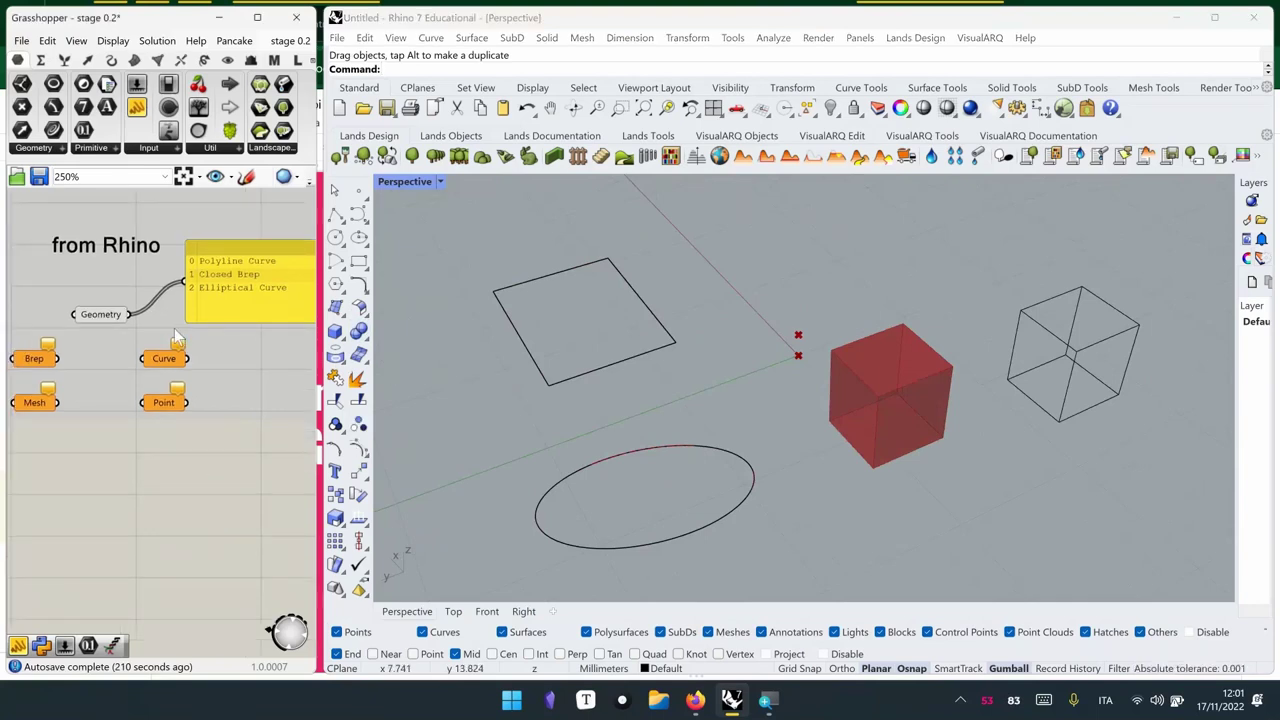
pyautogui.moveTo(194, 383); pyautogui.dragTo(190, 404, button='right')
pyautogui.moveTo(723, 393); pyautogui.dragTo(674, 412, button='right')
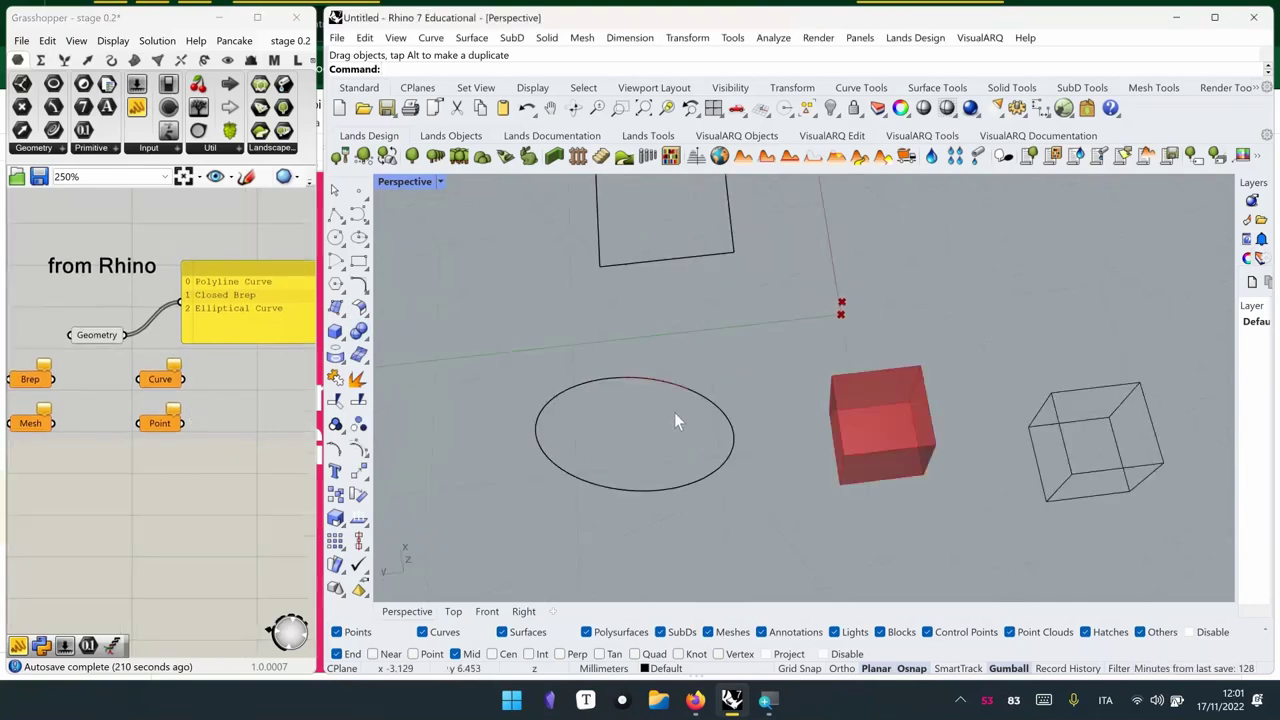
pyautogui.hotkey('ctrl', 'z')
pyautogui.moveTo(77, 418); pyautogui.dragTo(132, 397, button='right')
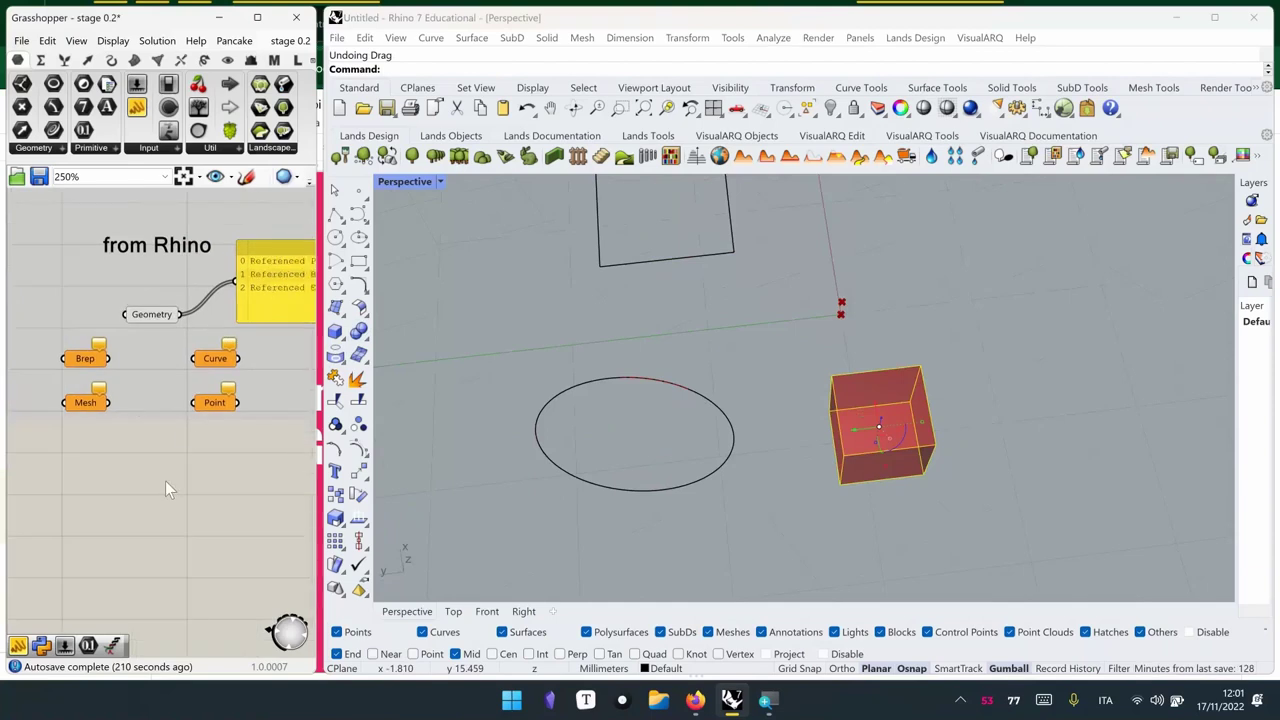
# Move the Rhino box away from its Grasshopper preview and undo the move
pyautogui.moveTo(254, 463); pyautogui.dragTo(184, 471, button='right')
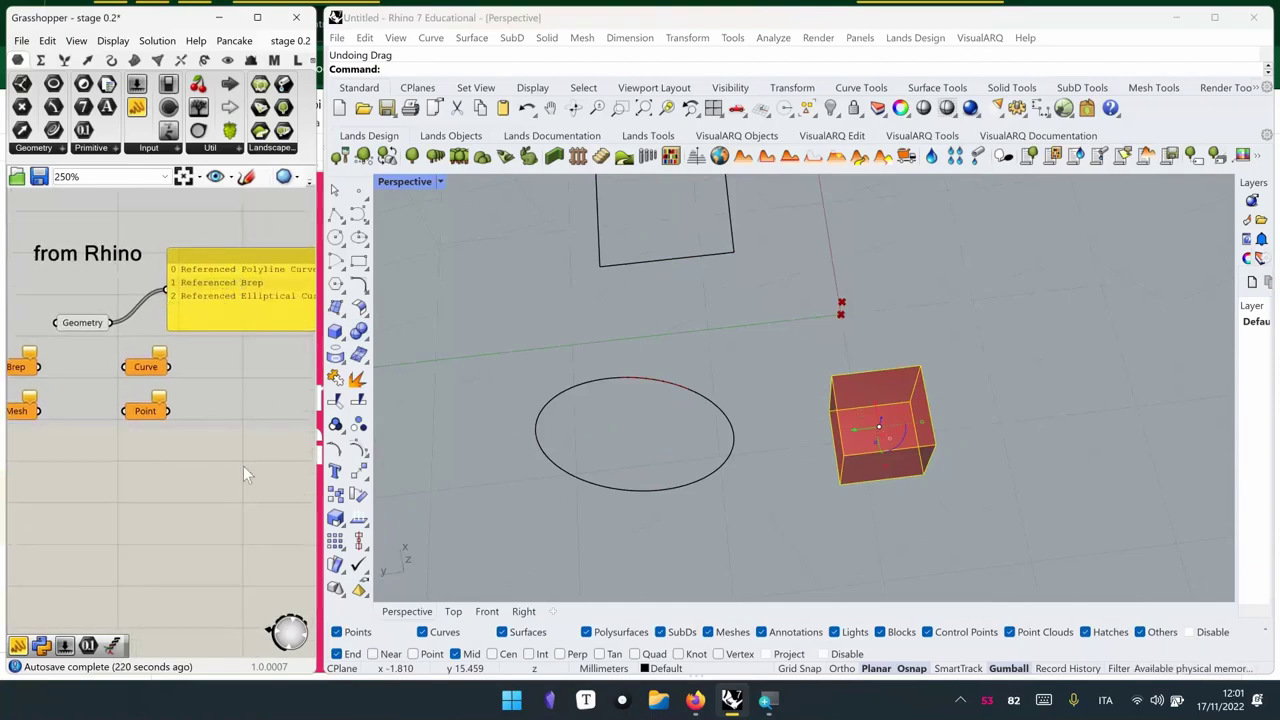
pyautogui.click(979, 296)
pyautogui.moveTo(879, 473); pyautogui.dragTo(868, 420, button='right')
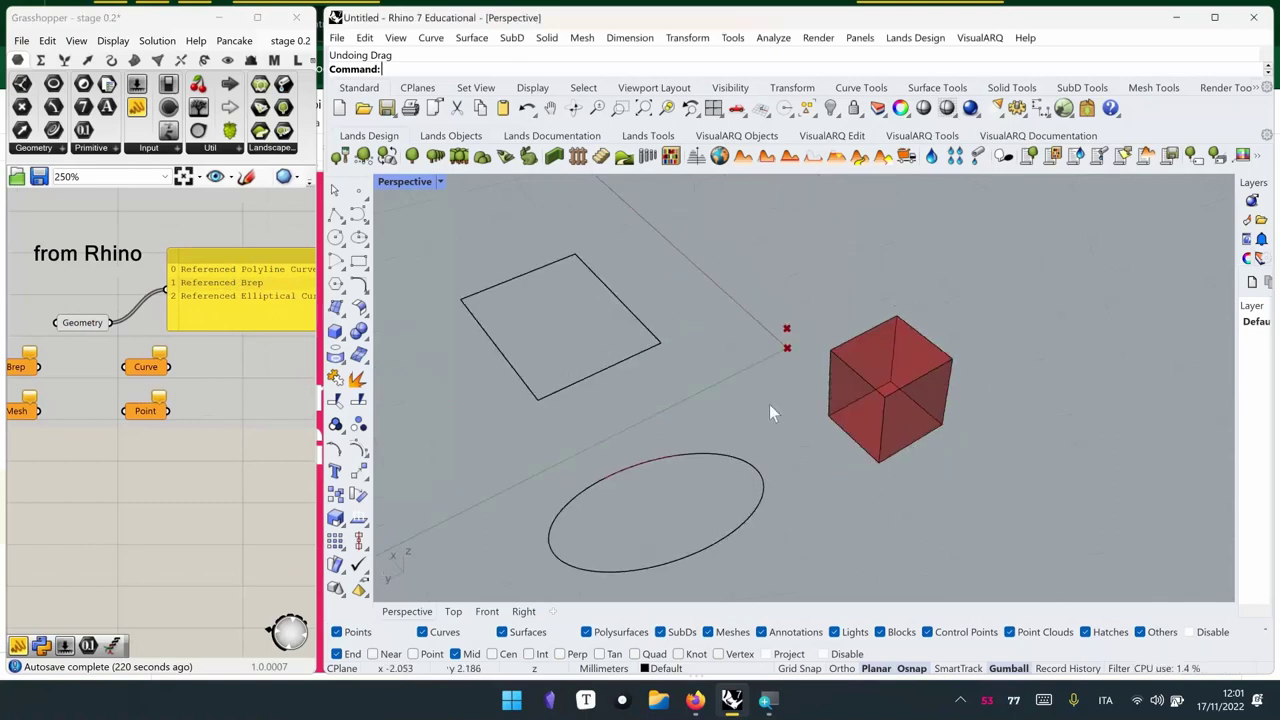
pyautogui.click(900, 393)
pyautogui.moveTo(933, 374); pyautogui.dragTo(1005, 330)
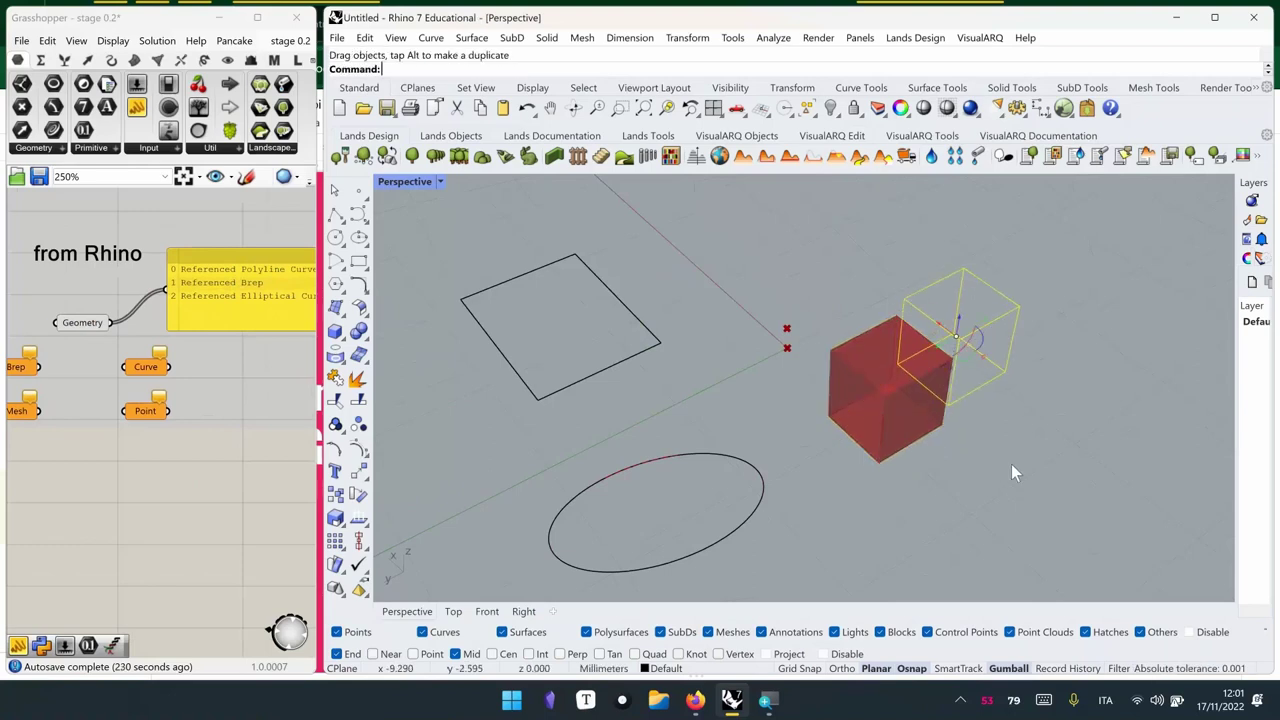
pyautogui.click(1010, 462)
pyautogui.hotkey('ctrl', 'z')
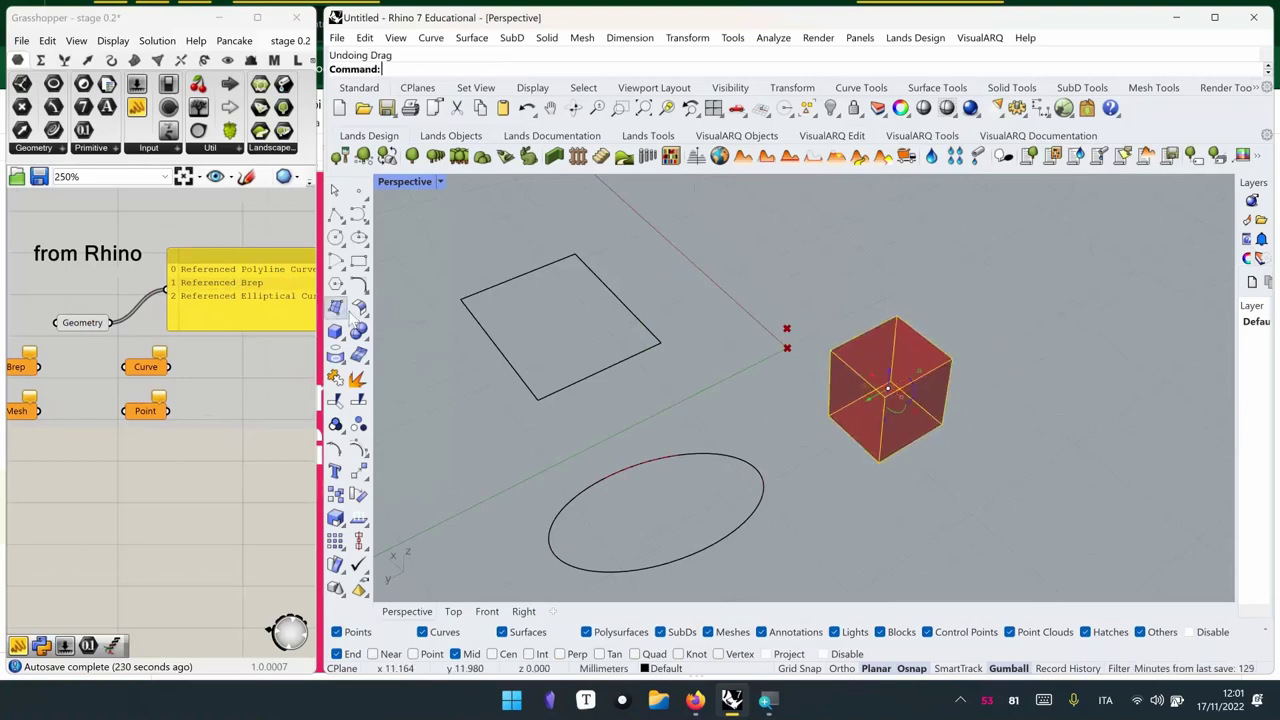
# Set the Rhino box, ellipse and rectangle as multiple geometries in the Geometry parameter
pyautogui.rightClick(80, 322)
pyautogui.click(130, 524)
pyautogui.moveTo(954, 288); pyautogui.dragTo(690, 500)
pyautogui.press('Return')
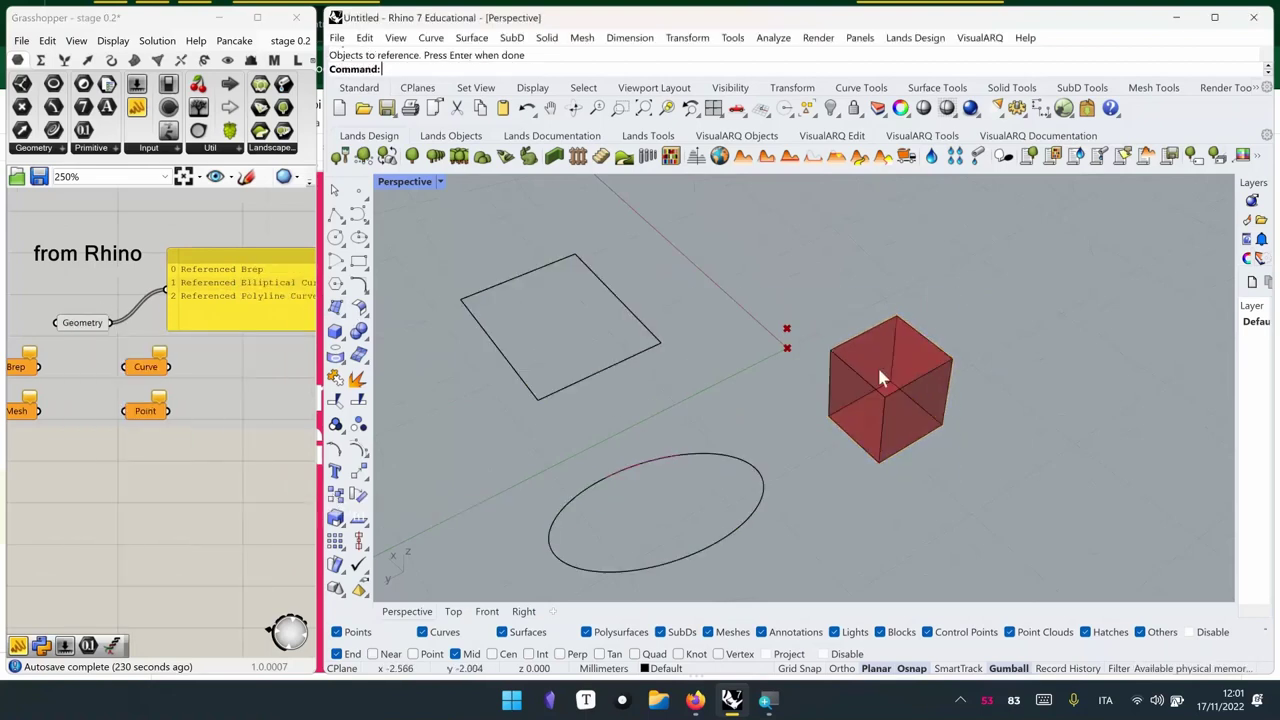
# Move the referenced box away from the origin and shift the ellipse closer to it in Rhino
pyautogui.click(919, 370)
pyautogui.moveTo(919, 370); pyautogui.dragTo(1036, 456)
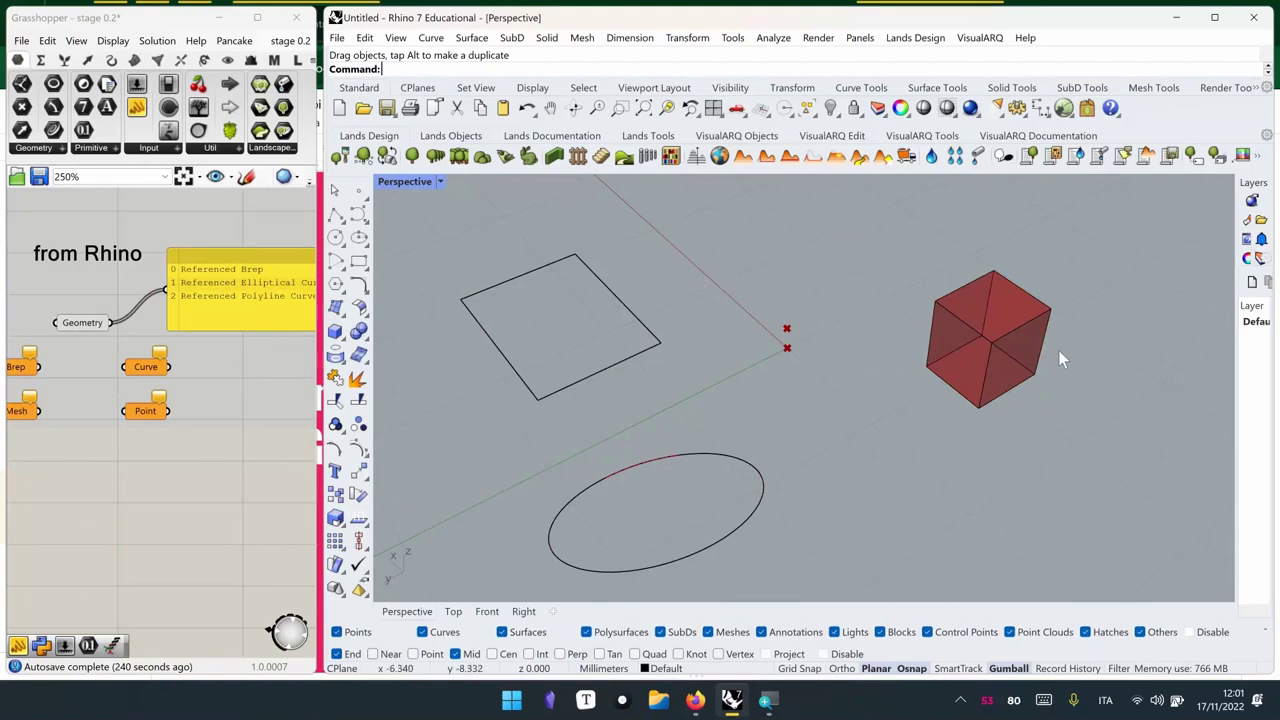
pyautogui.moveTo(1058, 350); pyautogui.dragTo(897, 440, button='right')
pyautogui.moveTo(744, 512); pyautogui.dragTo(806, 450)
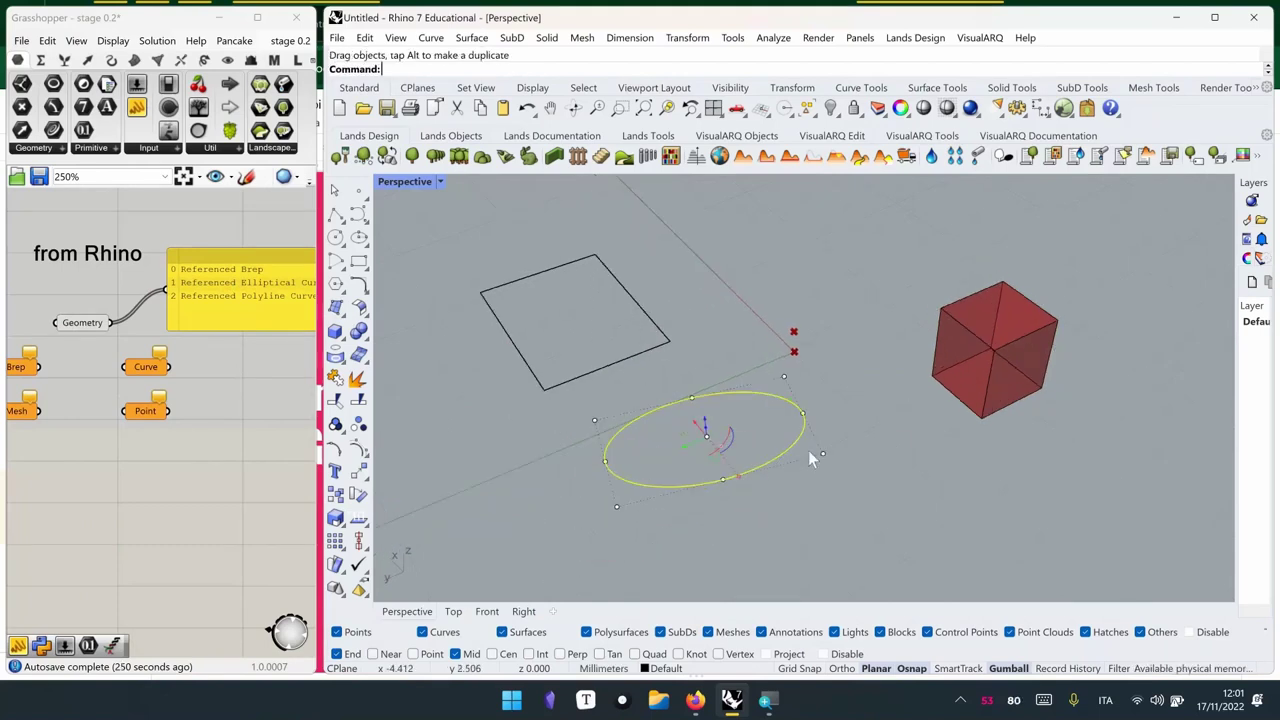
pyautogui.press('Escape')
# Stretch the referenced Rhino box into a long rectangular block and inspect its preview from several angles
pyautogui.click(980, 362)
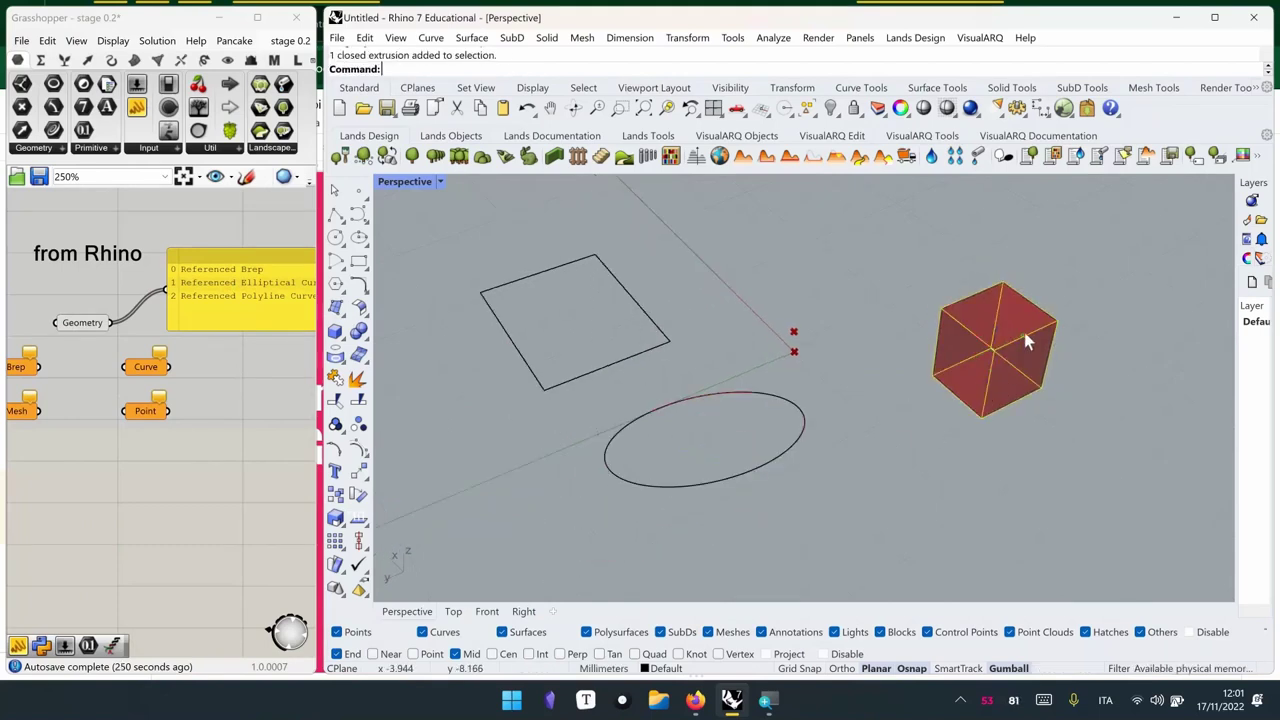
pyautogui.moveTo(1024, 332); pyautogui.dragTo(1066, 473)
pyautogui.click(1036, 516)
pyautogui.moveTo(1036, 516)
pyautogui.mouseDown(button='right')
pyautogui.moveTo(1036, 440)
pyautogui.moveTo(1036, 499)
pyautogui.mouseUp(button='right')
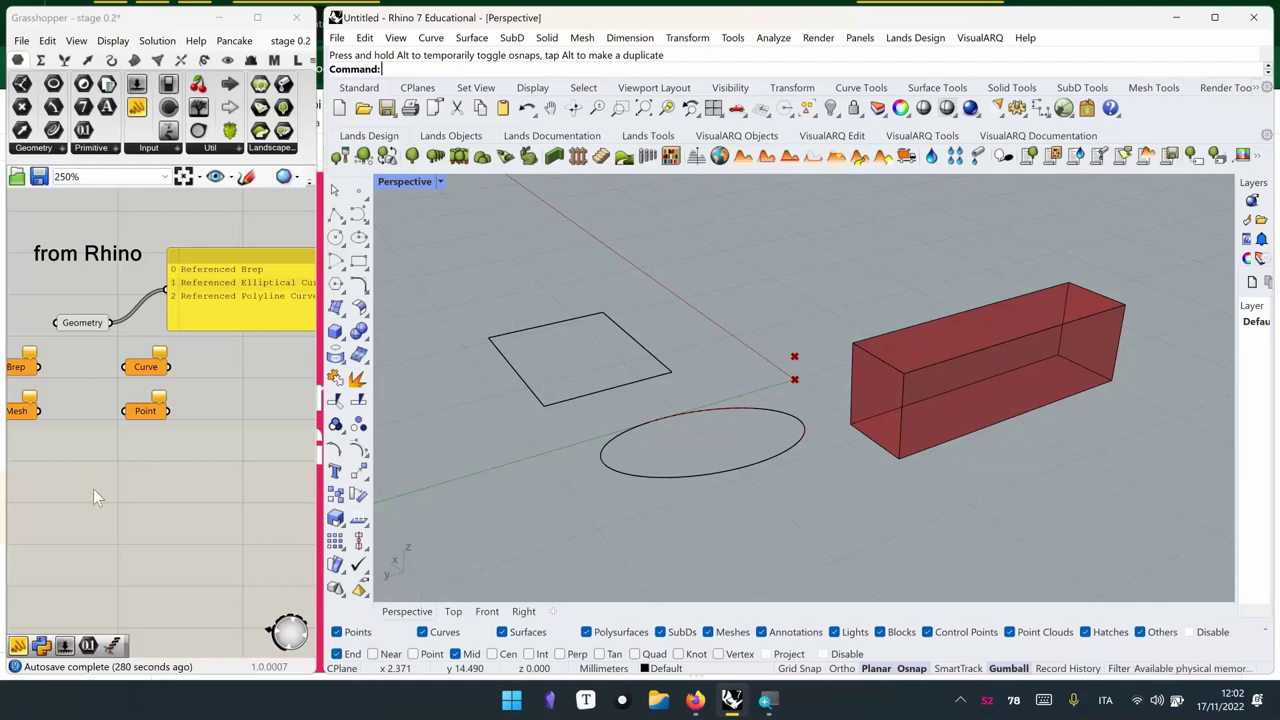
pyautogui.moveTo(786, 372); pyautogui.dragTo(768, 380, button='right')
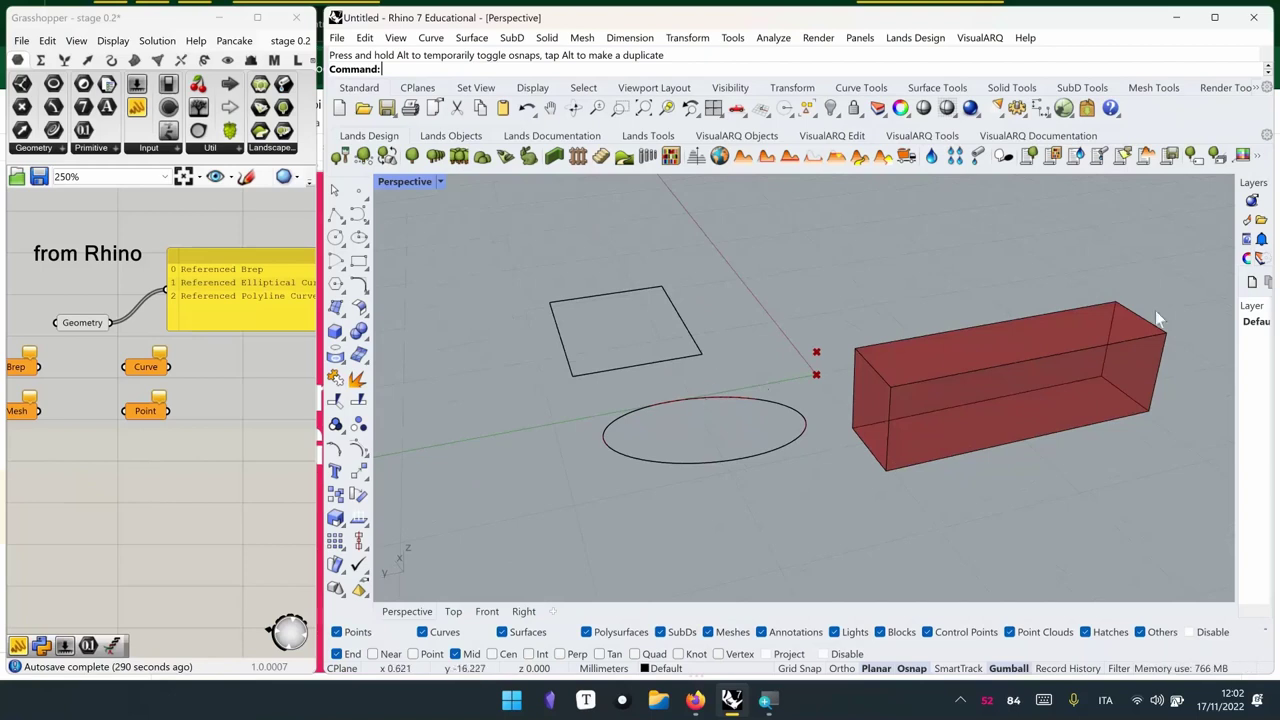
pyautogui.moveTo(1086, 346); pyautogui.dragTo(1118, 505, button='right')
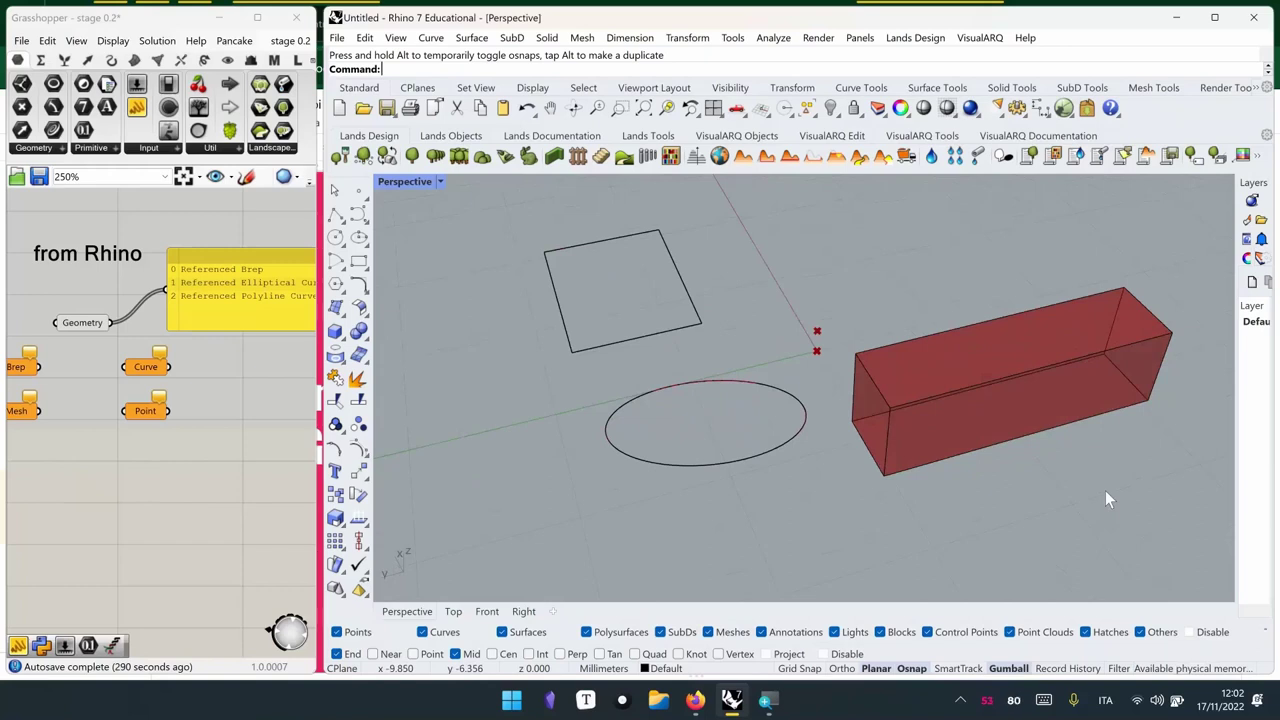
pyautogui.moveTo(988, 445); pyautogui.dragTo(1036, 425, button='right')
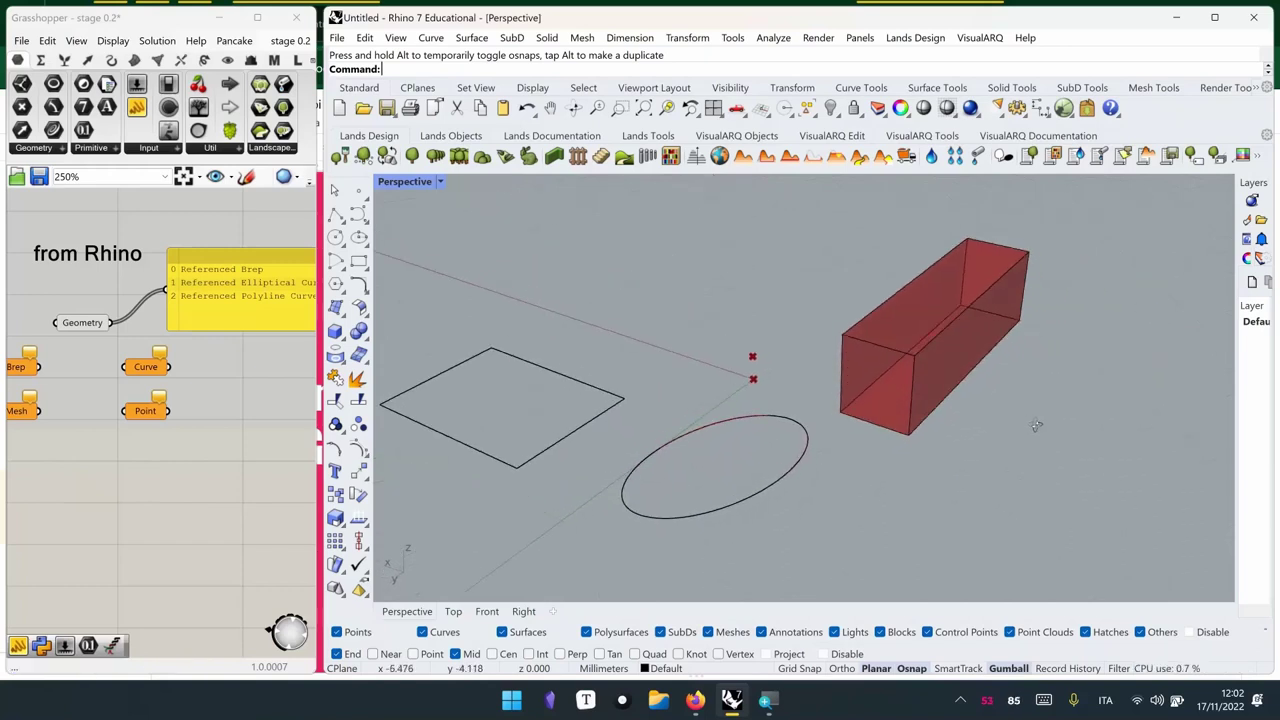
# Switch to the Firefox presentation slide "Input dati all'interno di Grasshopper", then return to Rhino and Grasshopper
pyautogui.rightClick(82, 322)
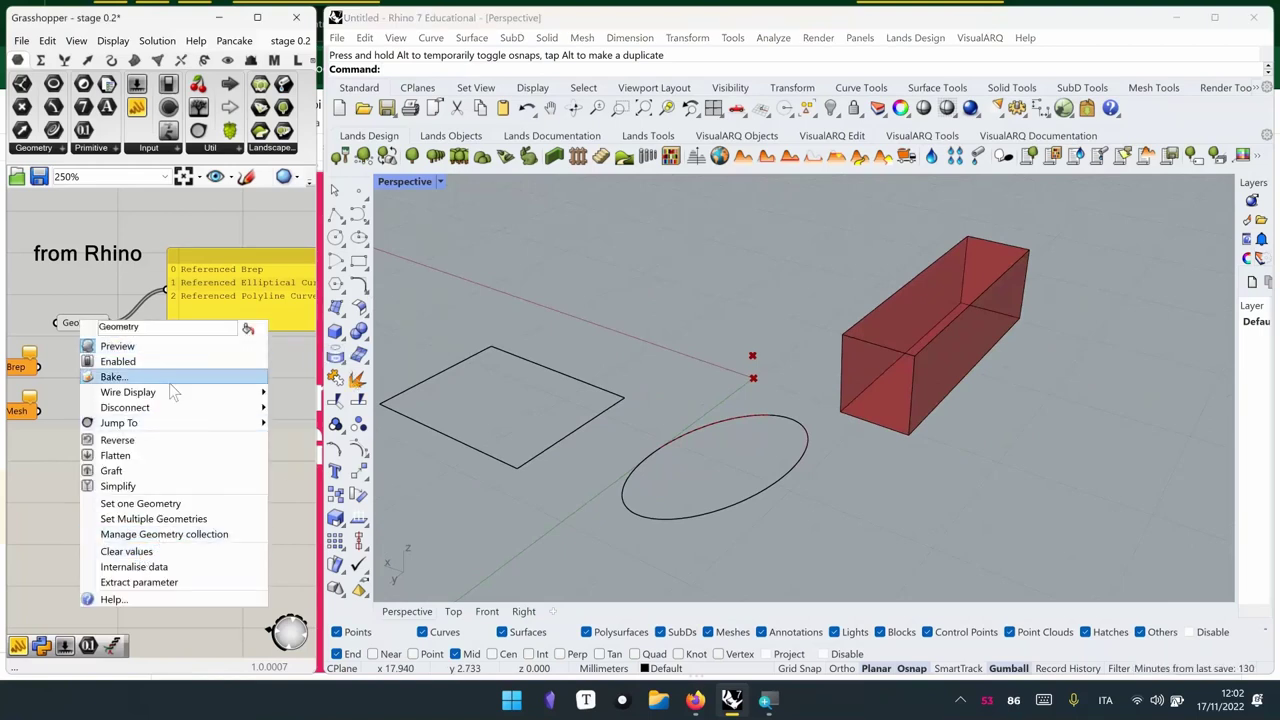
pyautogui.click(695, 700)
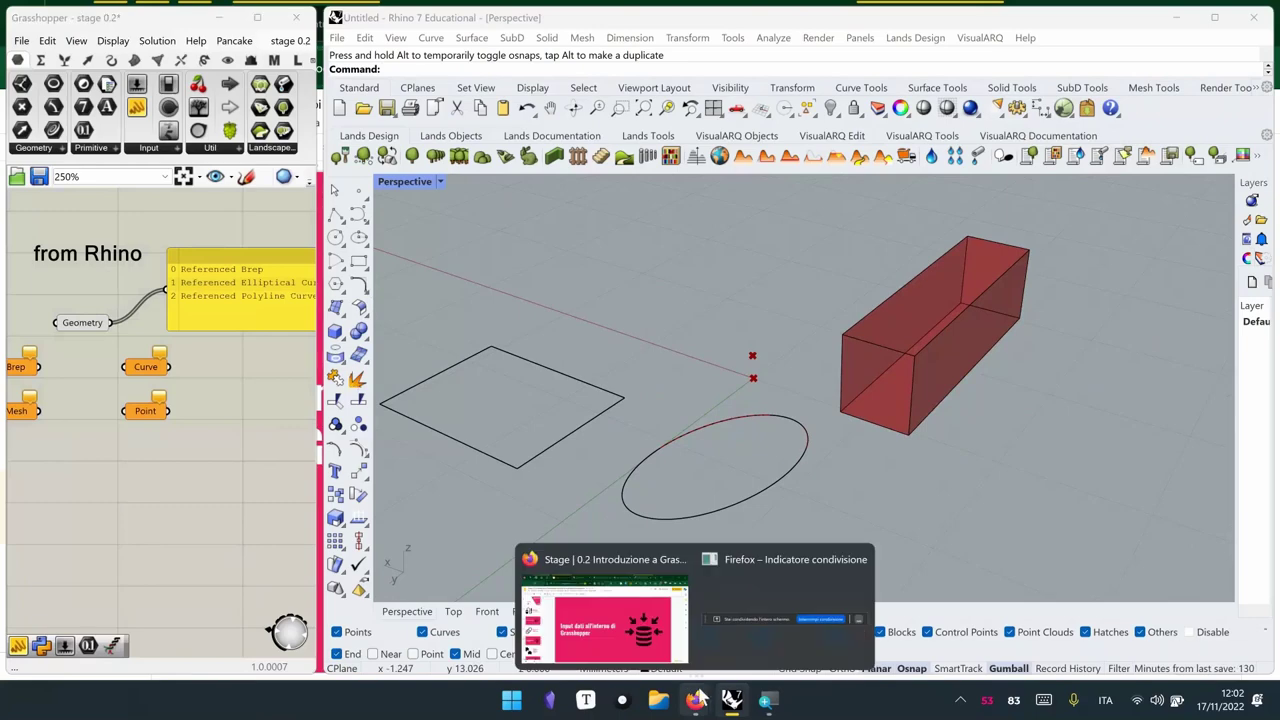
pyautogui.click(603, 610)
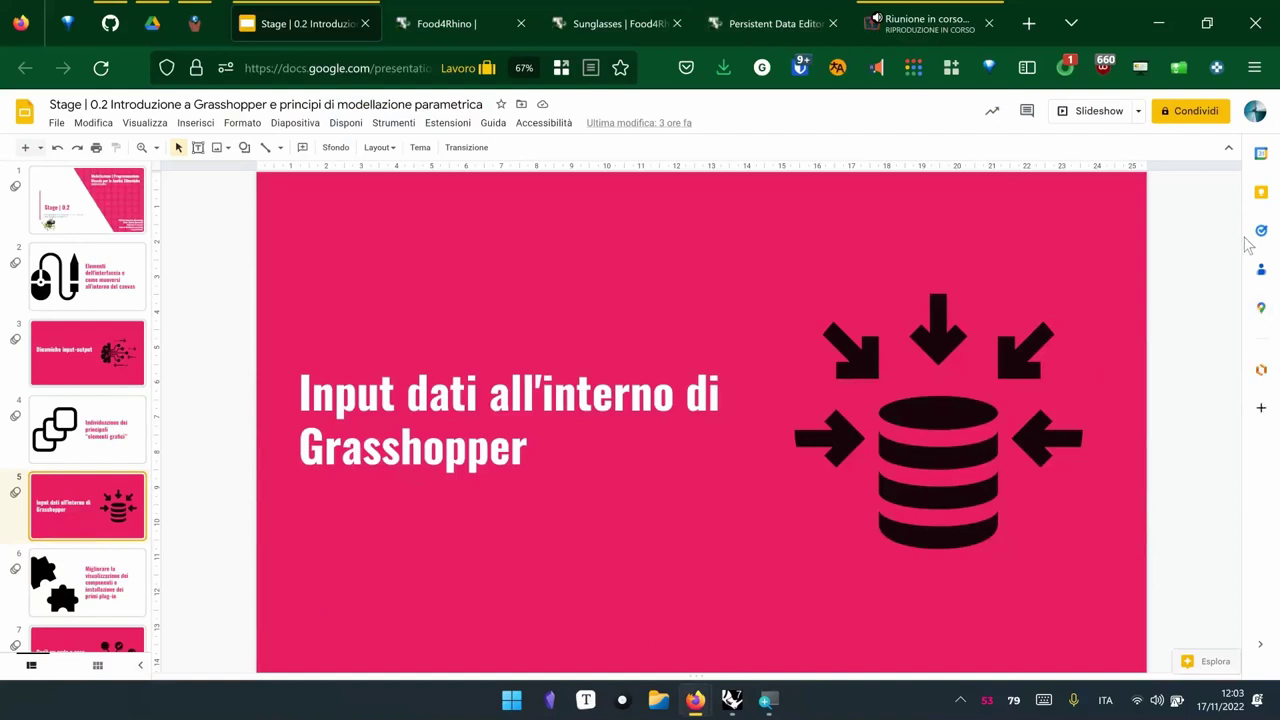
pyautogui.click(1149, 34)
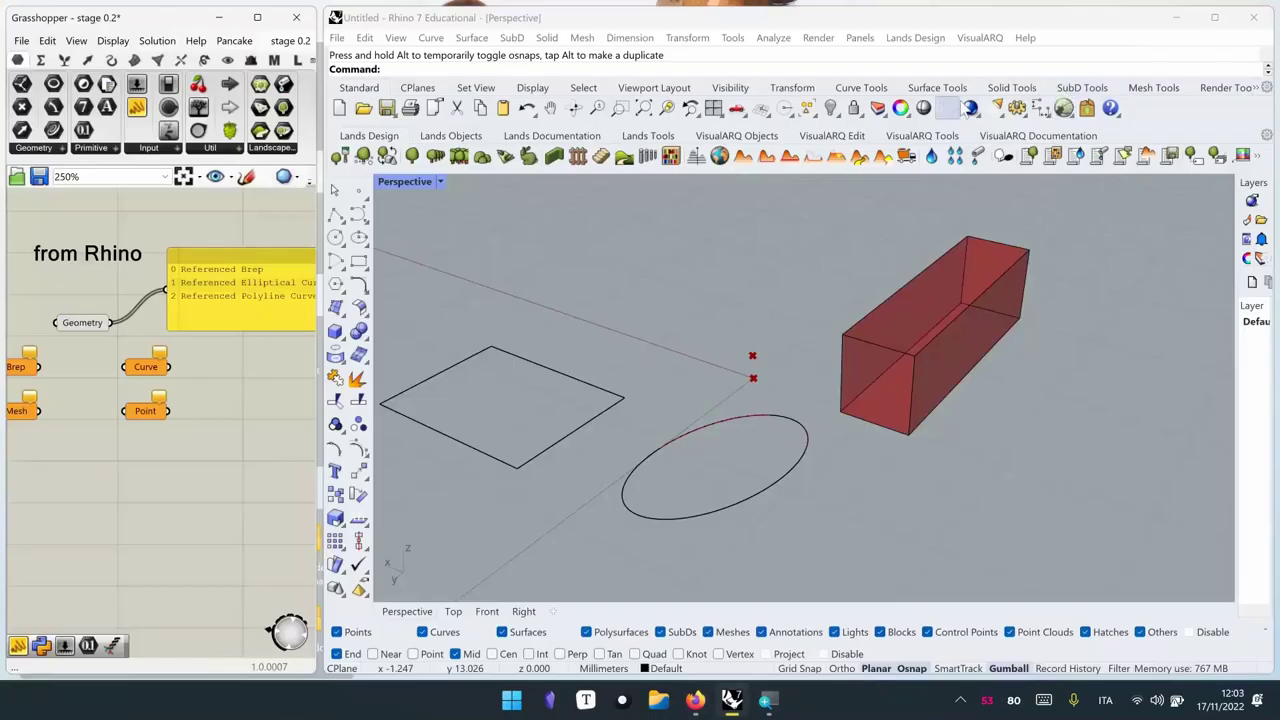
# Internalise the data in the Geometry parameter
pyautogui.rightClick(93, 333)
pyautogui.click(165, 567)
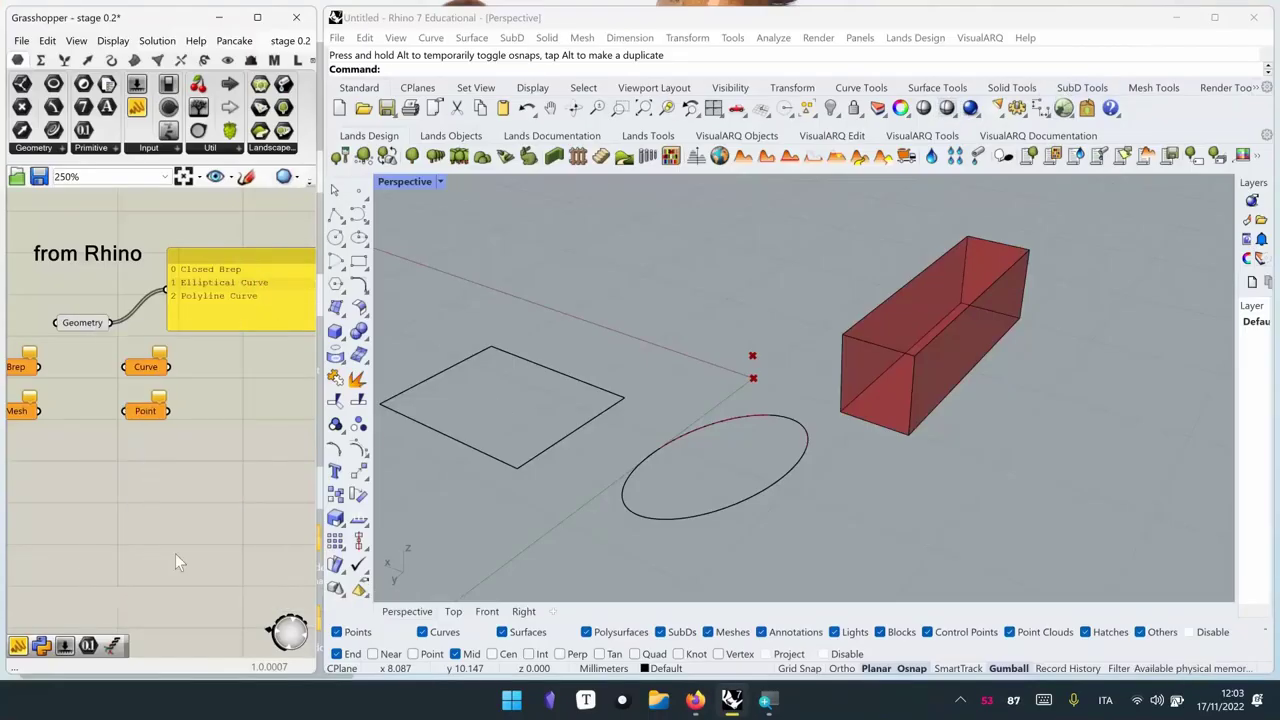
pyautogui.moveTo(207, 357); pyautogui.dragTo(192, 333, button='right')
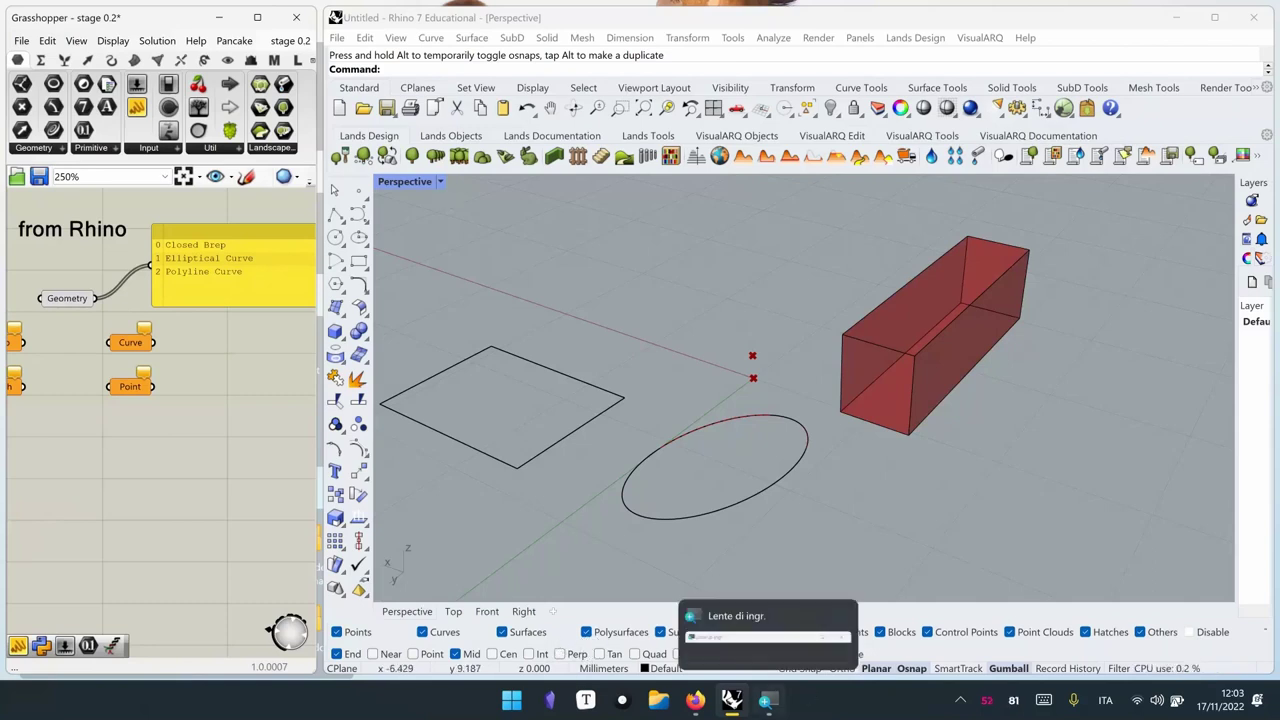
pyautogui.moveTo(694, 705)
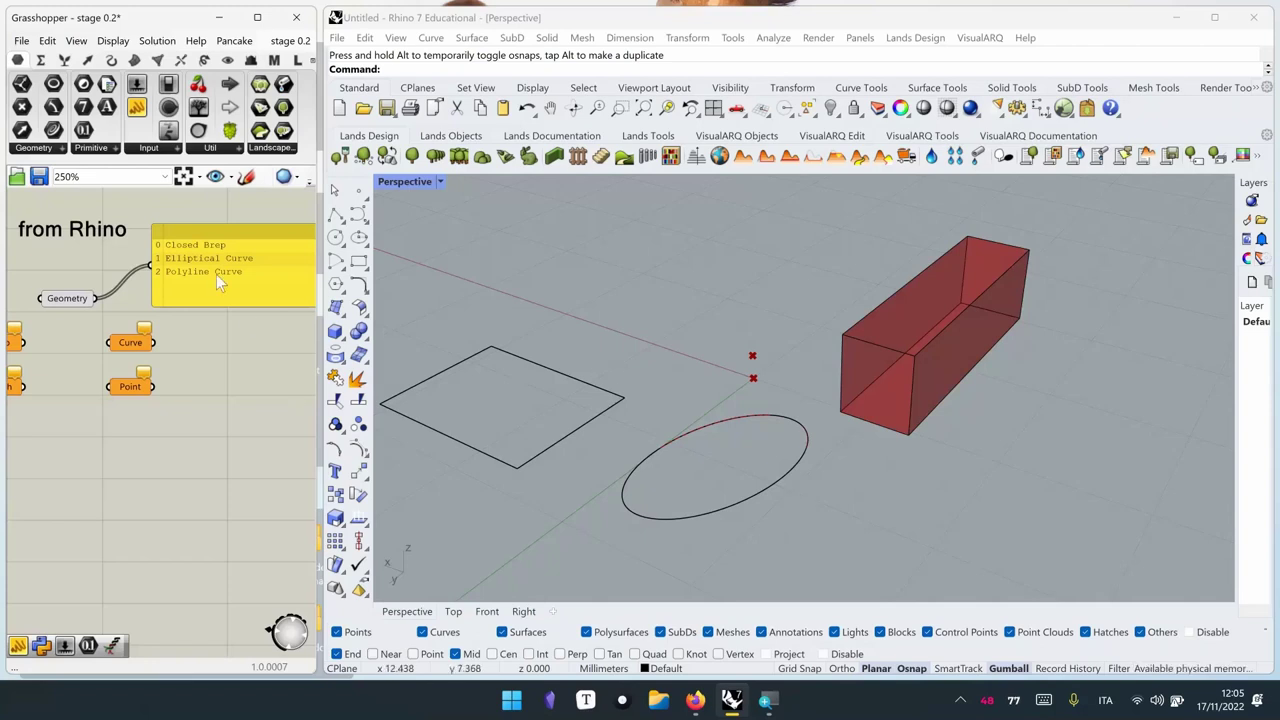
# Clear the values of the Geometry parameter
pyautogui.rightClick(77, 300)
pyautogui.click(156, 532)
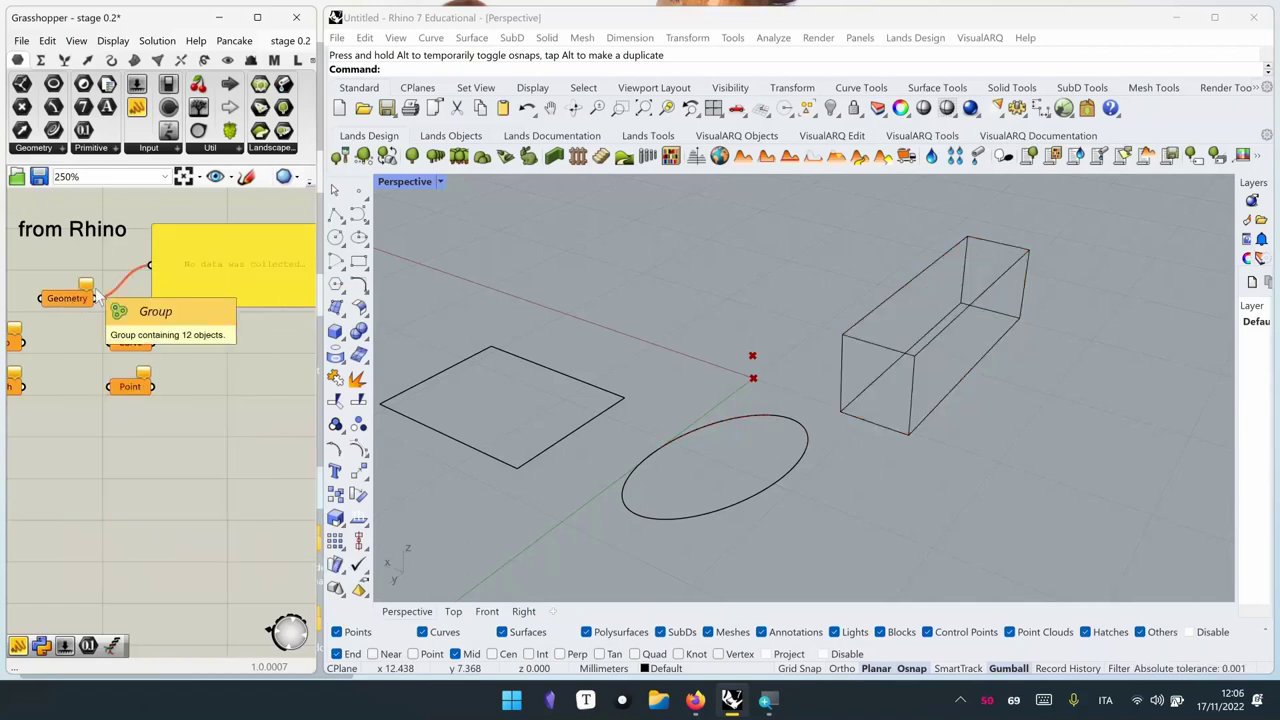
pyautogui.moveTo(82, 421); pyautogui.dragTo(145, 467, button='right')
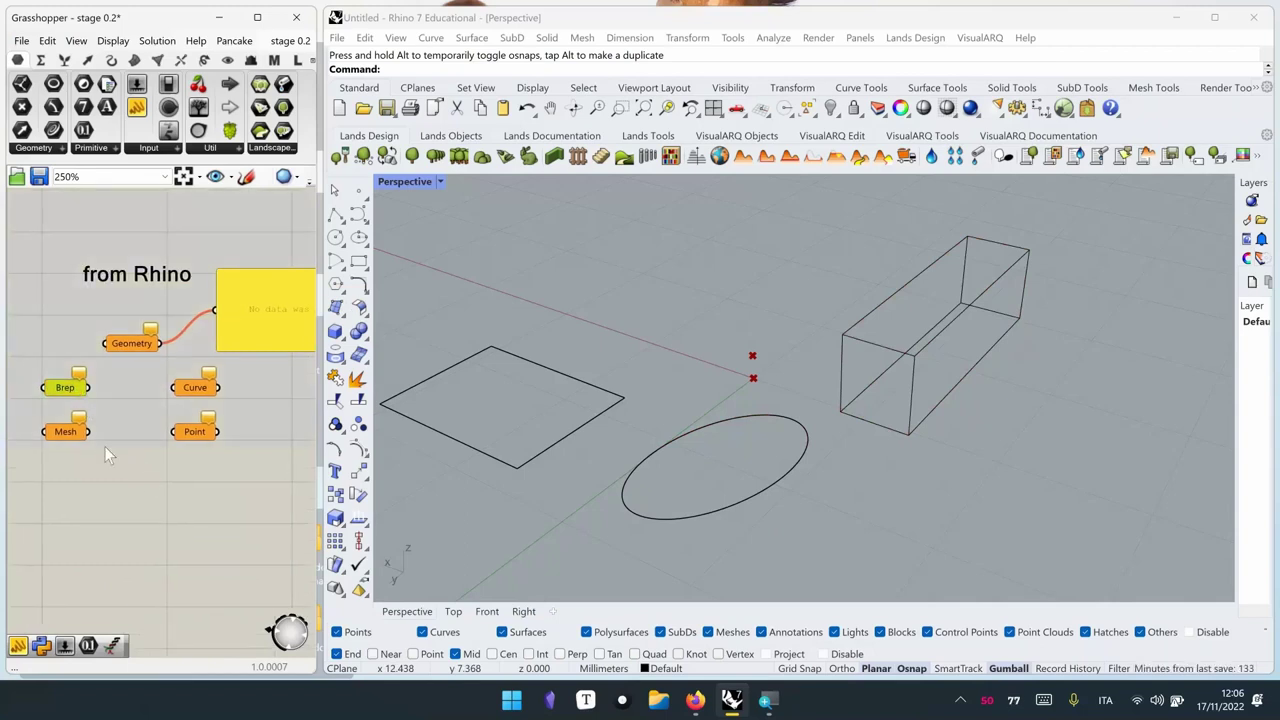
# Start setting multiple Breps in the Brep parameter and pick the box with a selection window around the Rhino objects
pyautogui.click(66, 390)
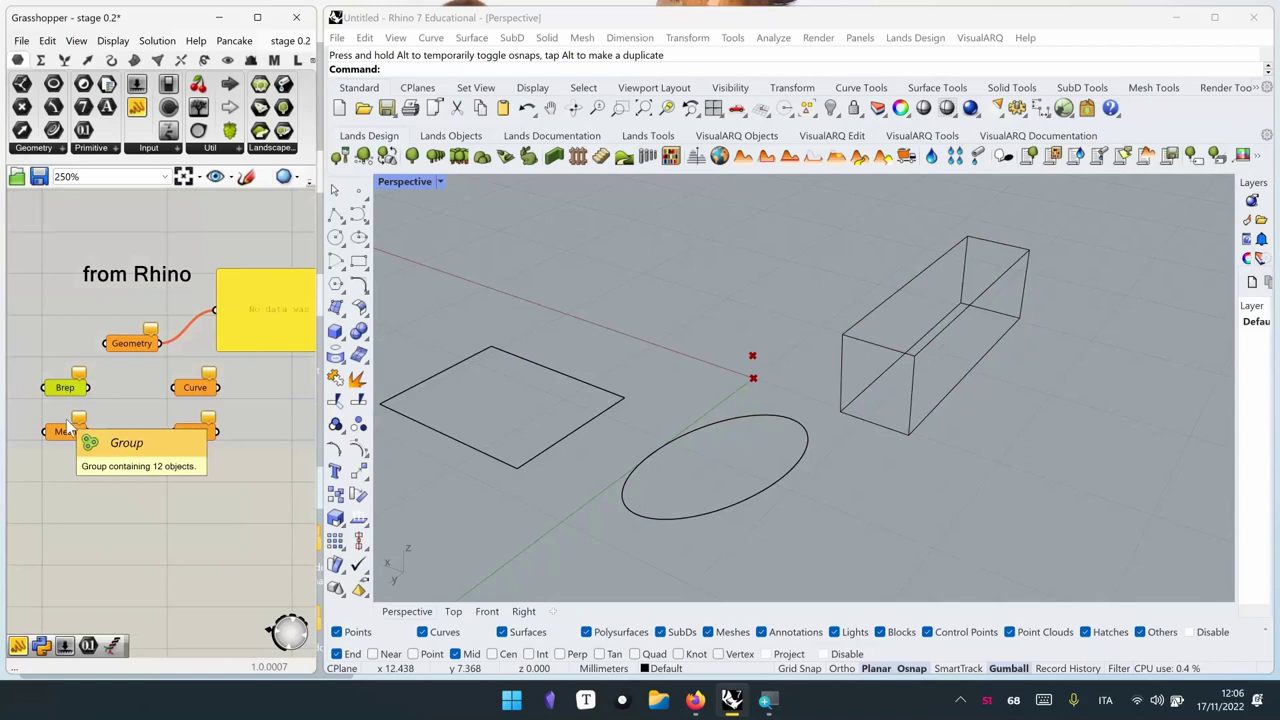
pyautogui.moveTo(1073, 266); pyautogui.dragTo(952, 400)
pyautogui.click(966, 412)
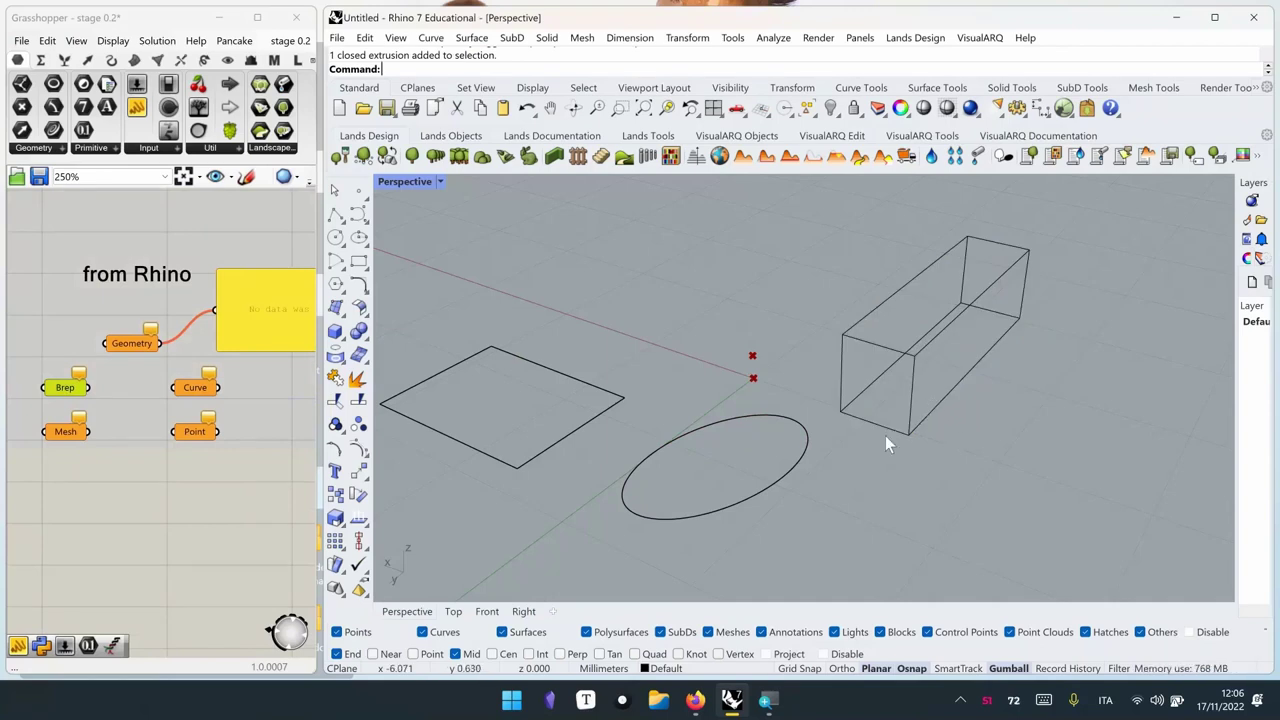
pyautogui.rightClick(70, 392)
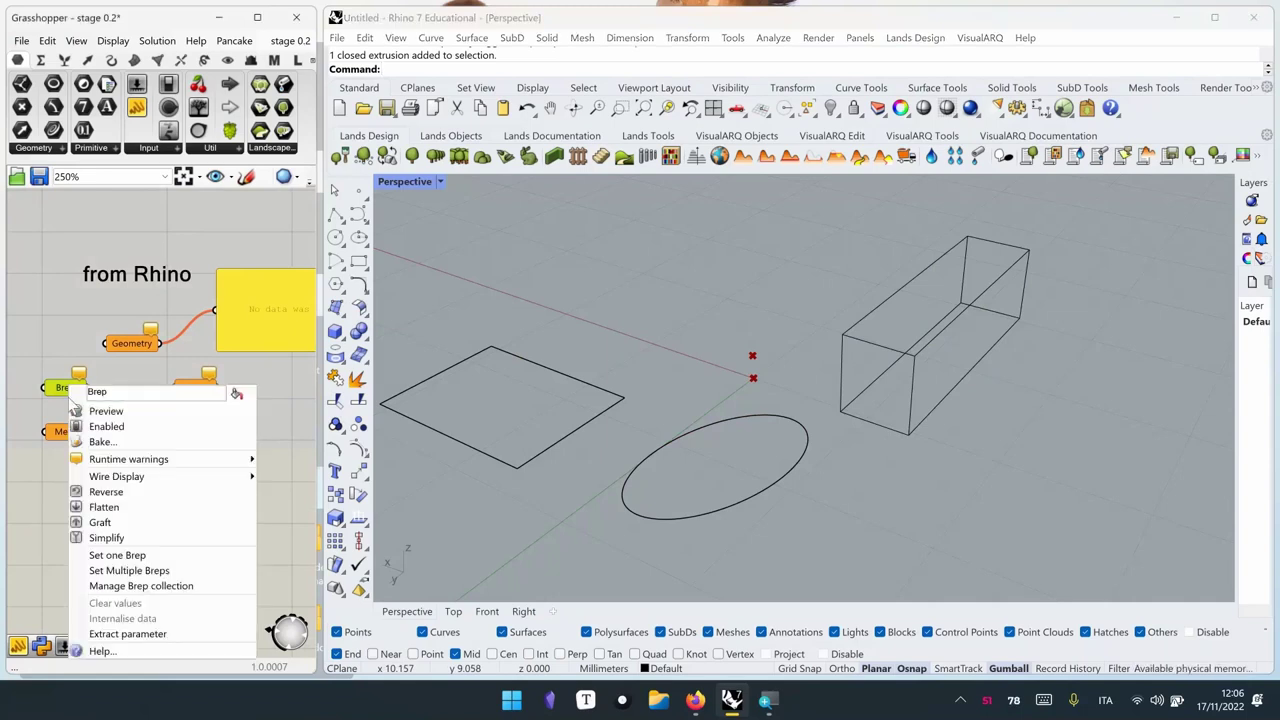
pyautogui.click(128, 572)
pyautogui.moveTo(1100, 229); pyautogui.dragTo(539, 549)
pyautogui.moveTo(1061, 236); pyautogui.dragTo(1028, 250)
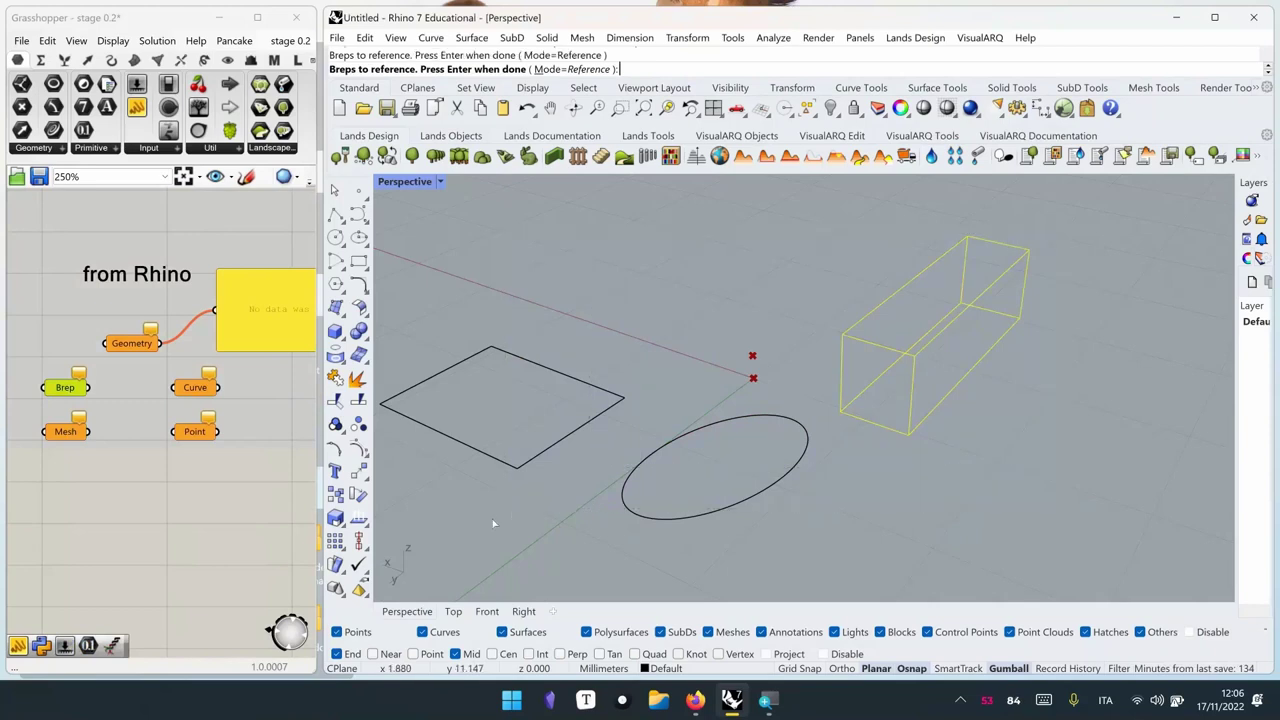
# Try to add the rectangle and ellipse to the Brep selection, then confirm the reference
pyautogui.moveTo(880, 264)
pyautogui.mouseDown()
pyautogui.moveTo(586, 542)
pyautogui.moveTo(880, 264)
pyautogui.mouseUp()
pyautogui.moveTo(540, 319); pyautogui.dragTo(466, 430)
pyautogui.moveTo(547, 343); pyautogui.dragTo(470, 448)
pyautogui.moveTo(757, 357); pyautogui.dragTo(690, 450)
pyautogui.moveTo(584, 515); pyautogui.dragTo(793, 398, button='right')
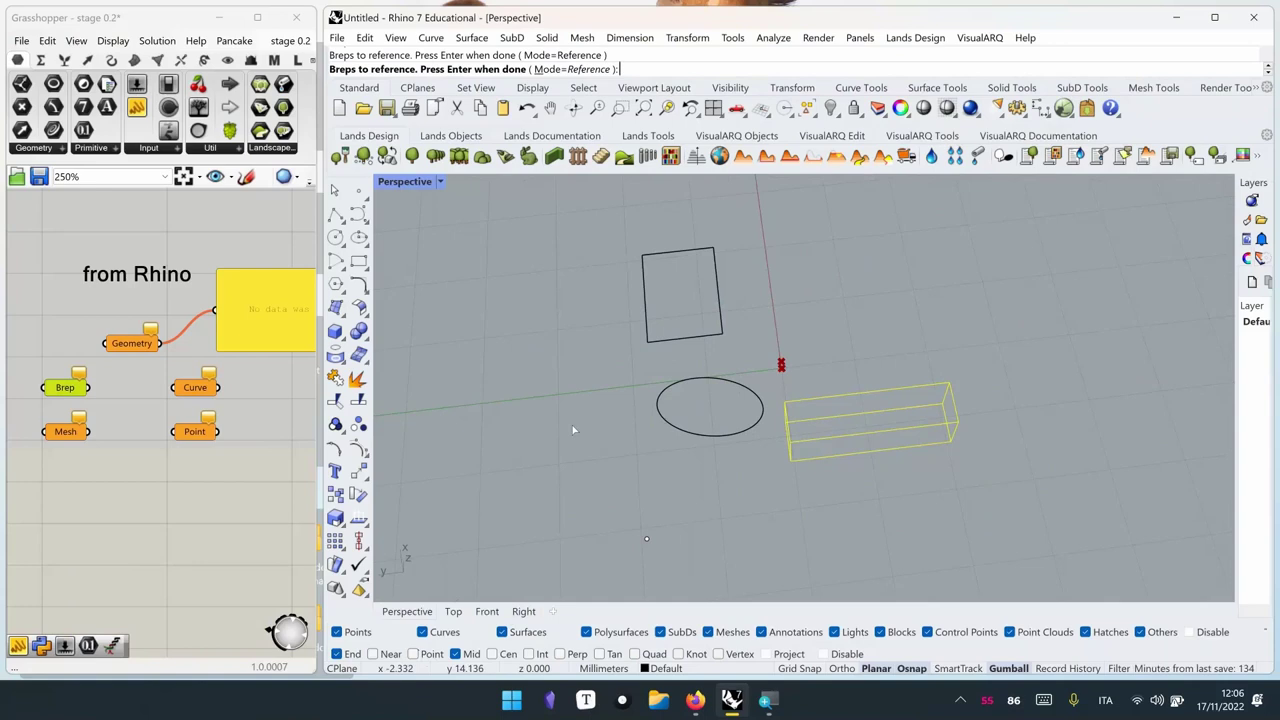
pyautogui.press('Return')
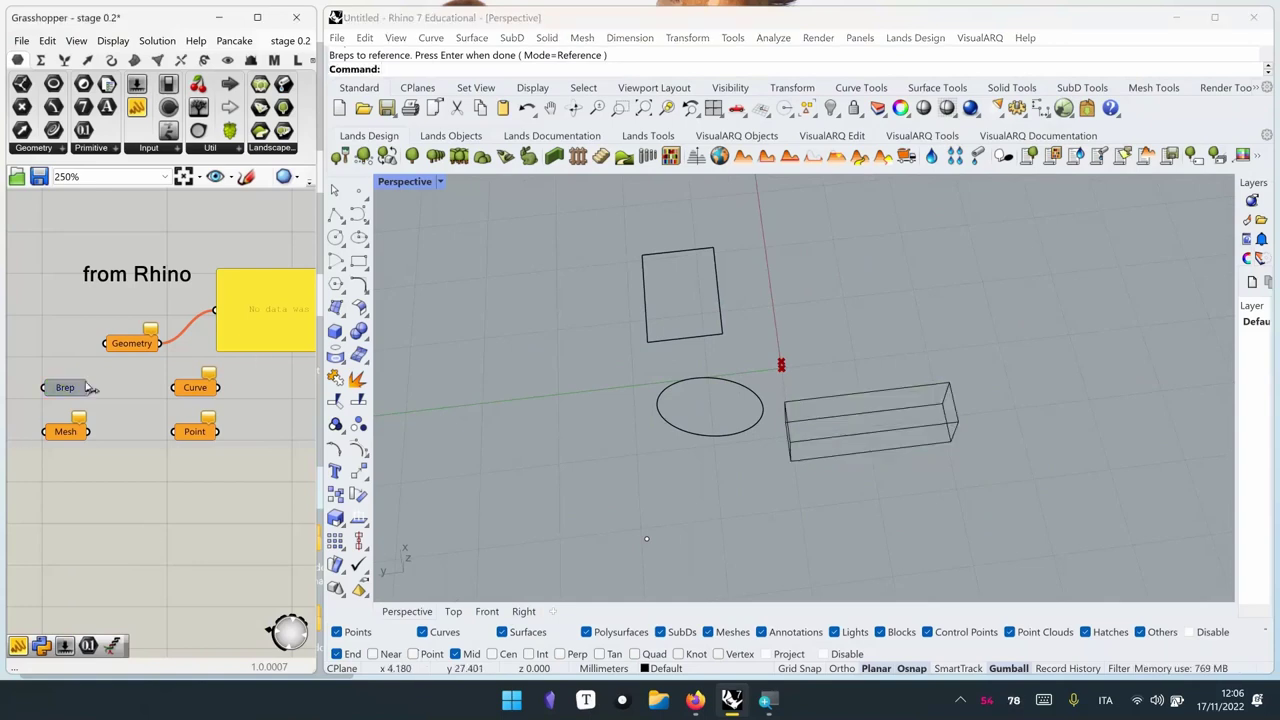
# Enable the preview of the Brep parameter
pyautogui.click(66, 389)
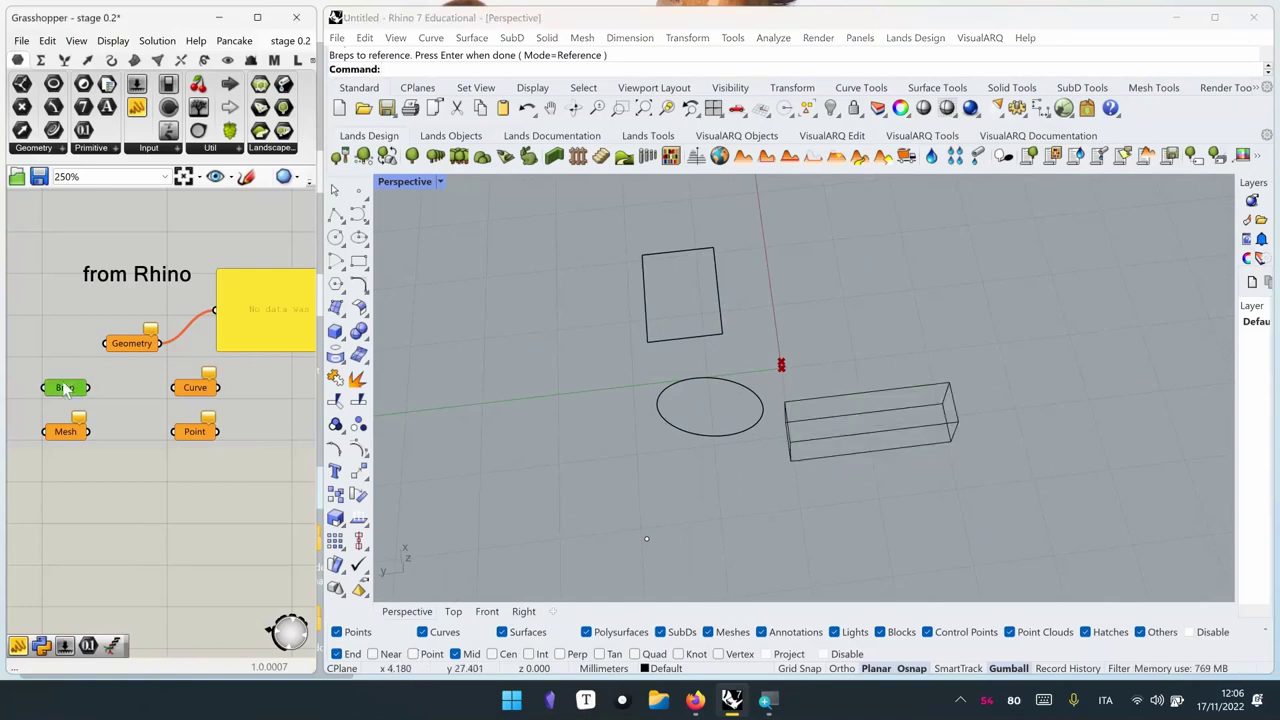
pyautogui.rightClick(120, 464)
pyautogui.click(140, 478)
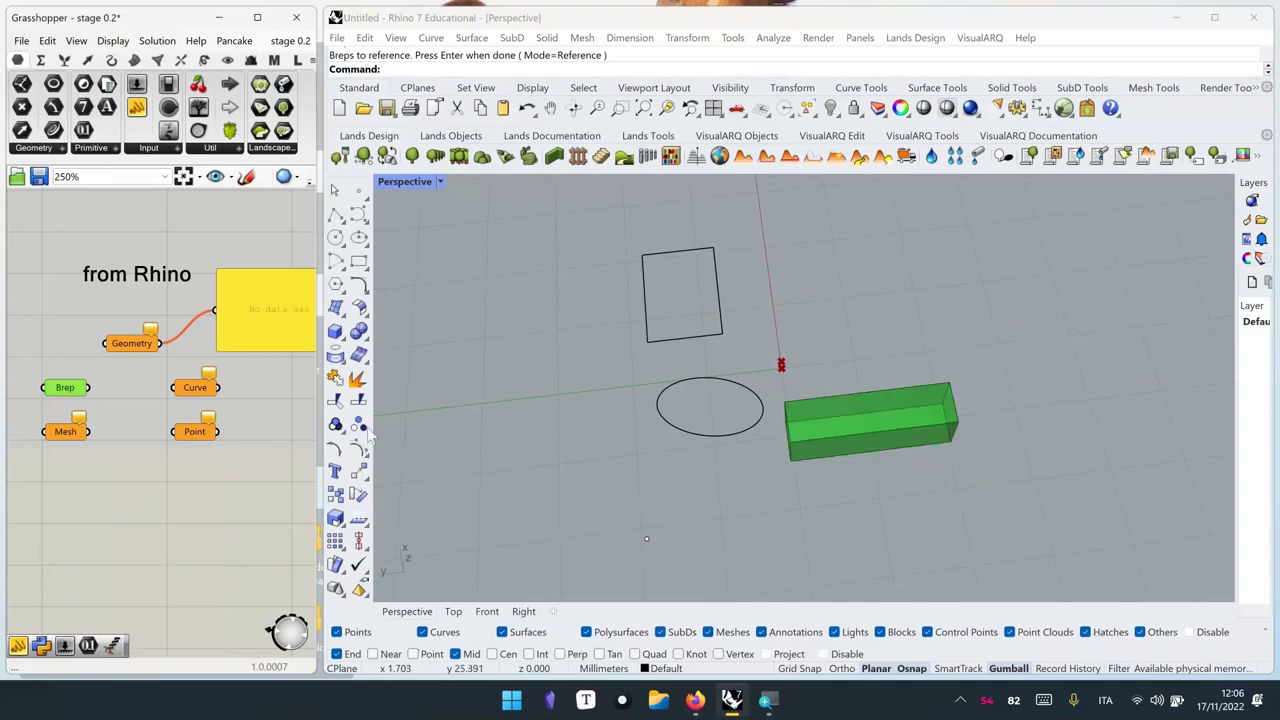
# Move the Panel below the parameters and connect the Brep parameter's output to it
pyautogui.moveTo(902, 459); pyautogui.dragTo(287, 366, button='right')
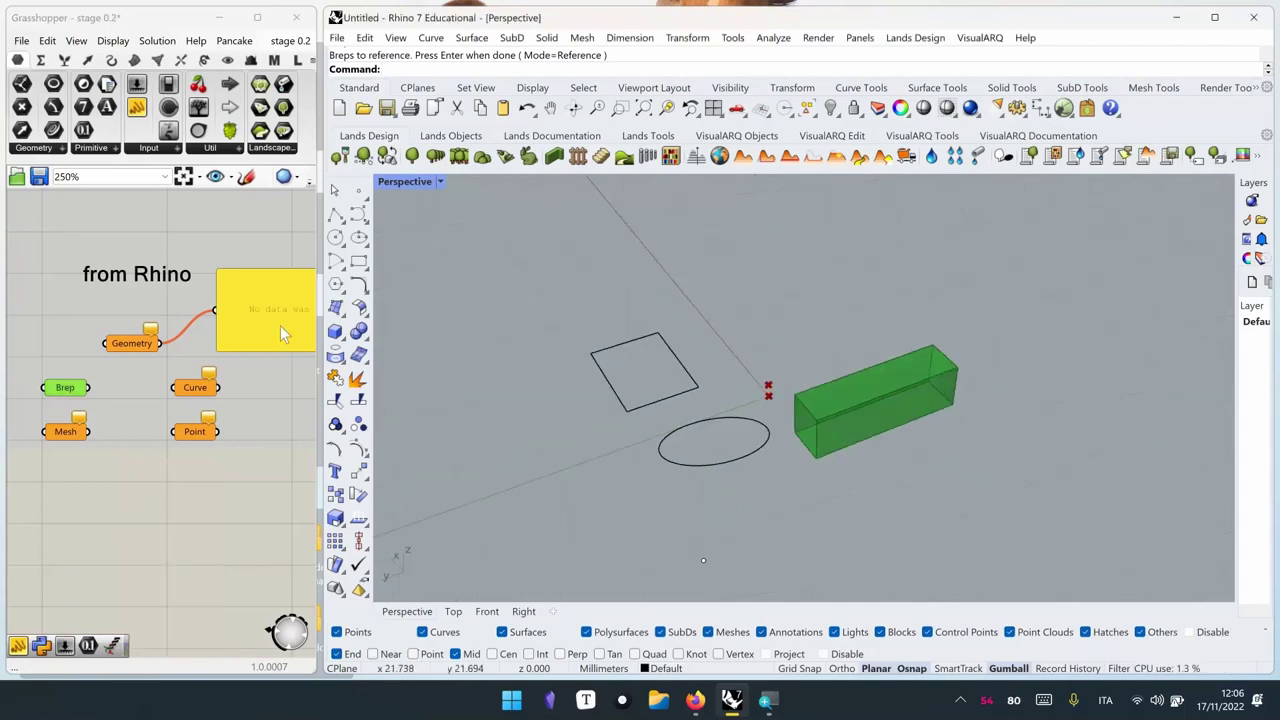
pyautogui.moveTo(285, 335); pyautogui.dragTo(212, 550)
pyautogui.moveTo(90, 387); pyautogui.dragTo(143, 525)
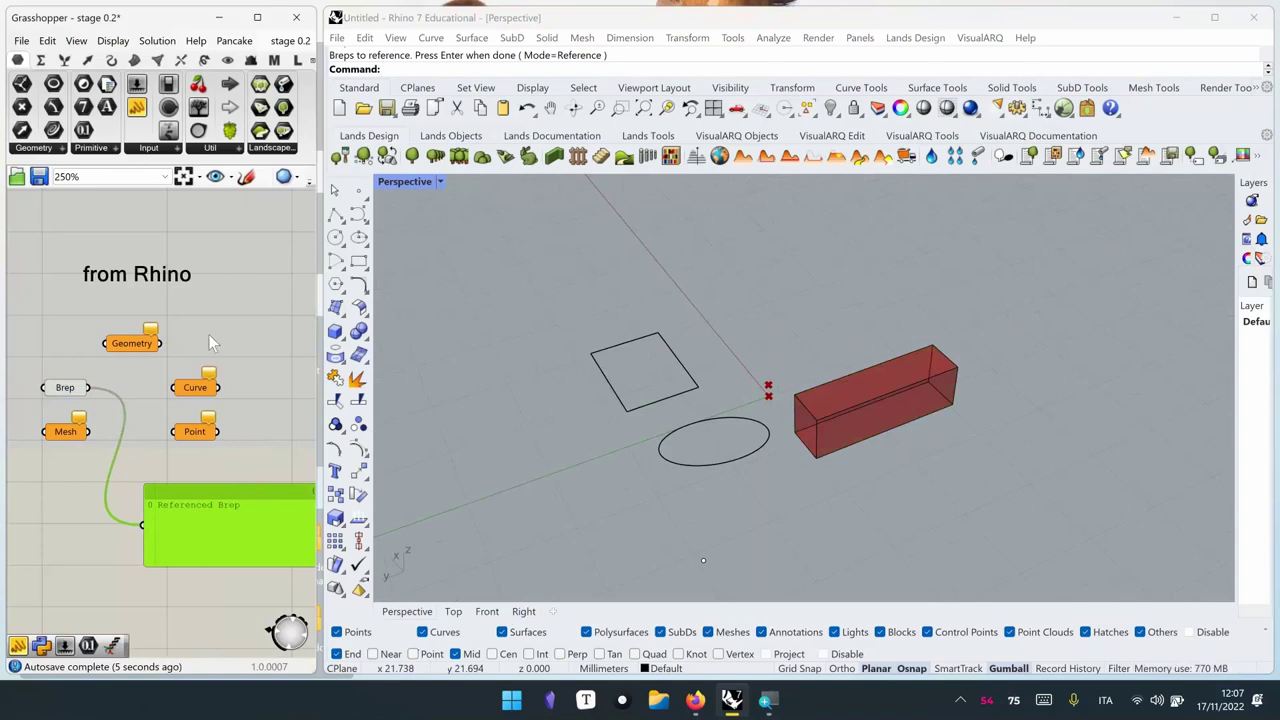
# Try to reference the rectangle, ellipse and box edges as multiple curves in the Curve parameter using a selection window
pyautogui.rightClick(201, 392)
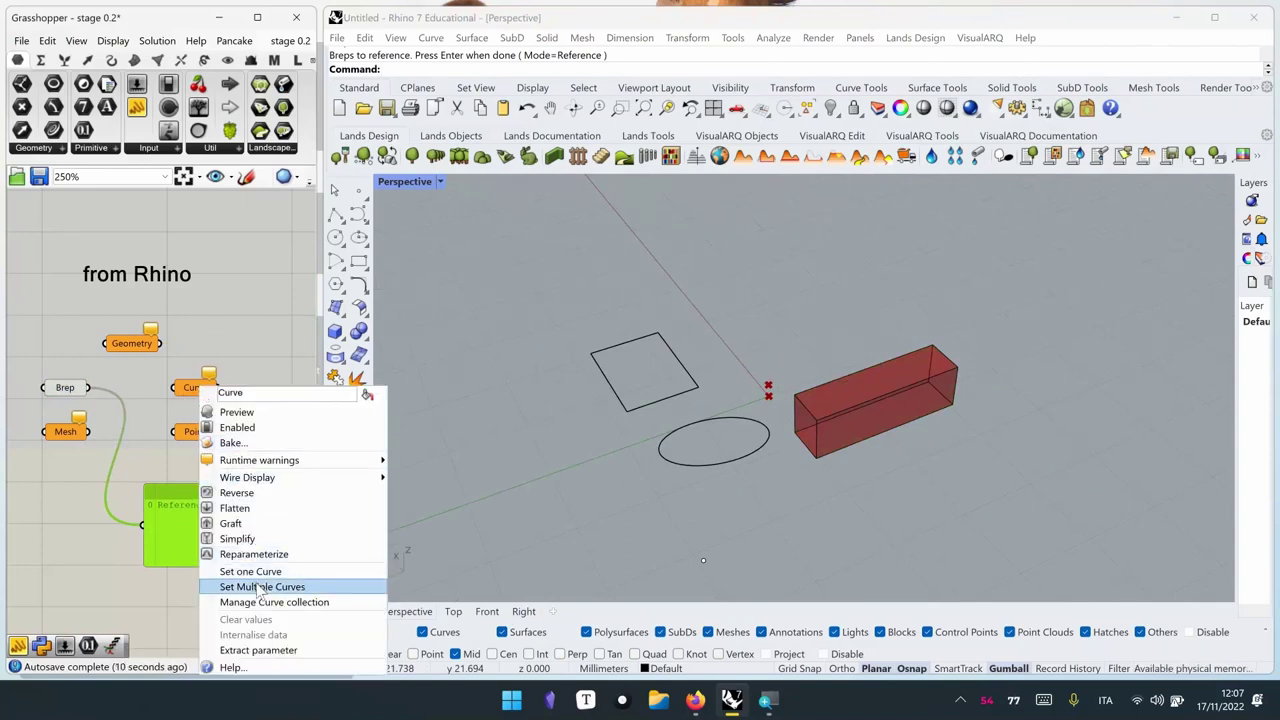
pyautogui.moveTo(253, 380); pyautogui.dragTo(161, 356, button='right')
pyautogui.rightClick(110, 368)
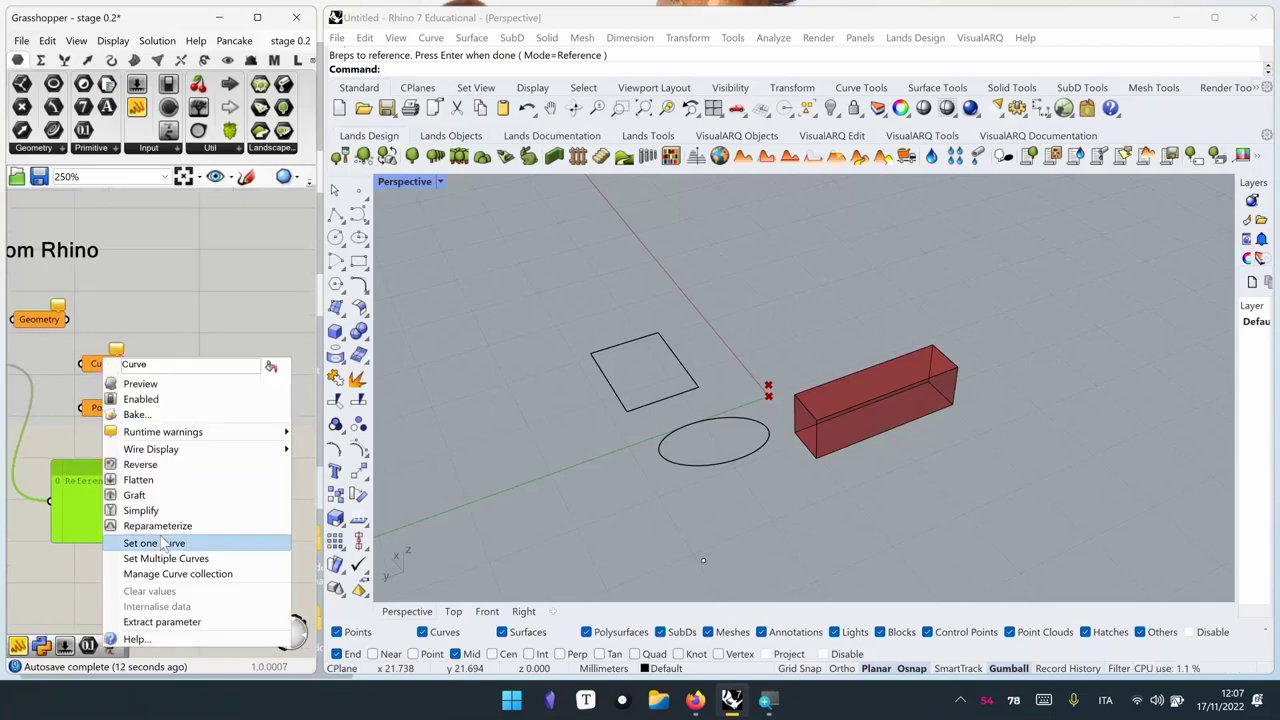
pyautogui.click(165, 558)
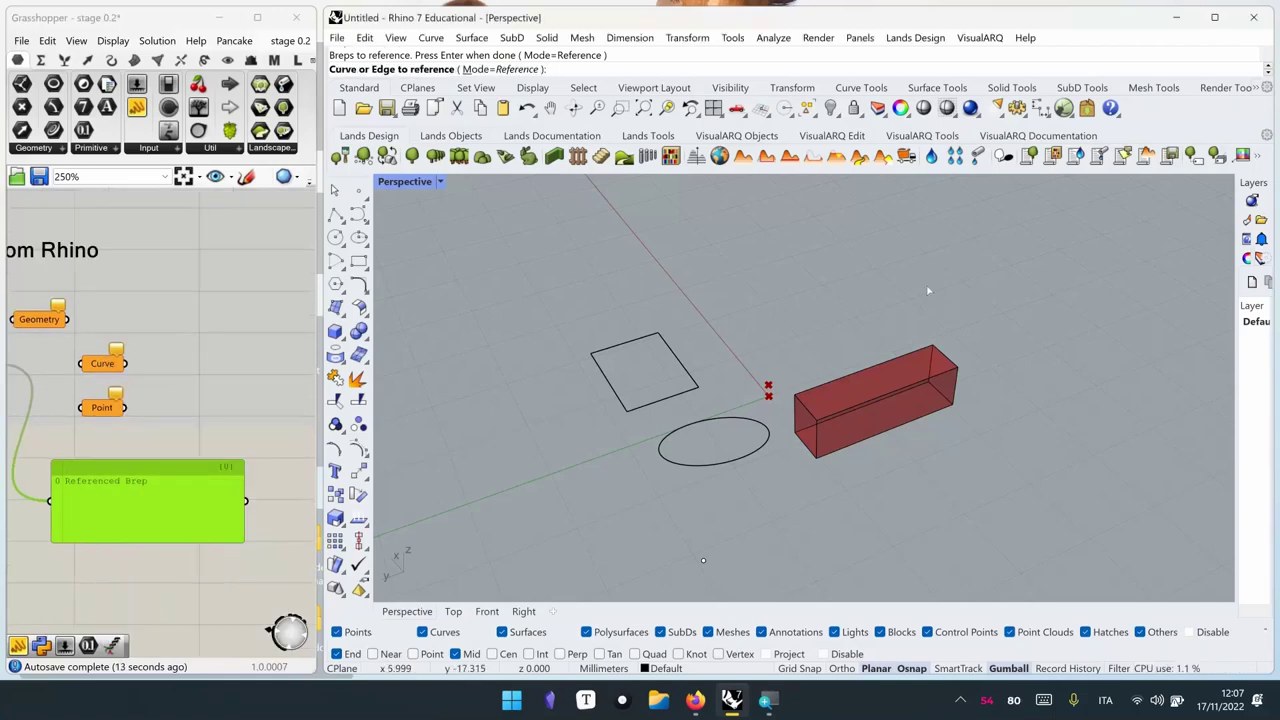
pyautogui.moveTo(926, 289); pyautogui.dragTo(617, 515)
pyautogui.moveTo(1117, 266); pyautogui.dragTo(569, 504)
pyautogui.moveTo(125, 438); pyautogui.dragTo(180, 434, button='right')
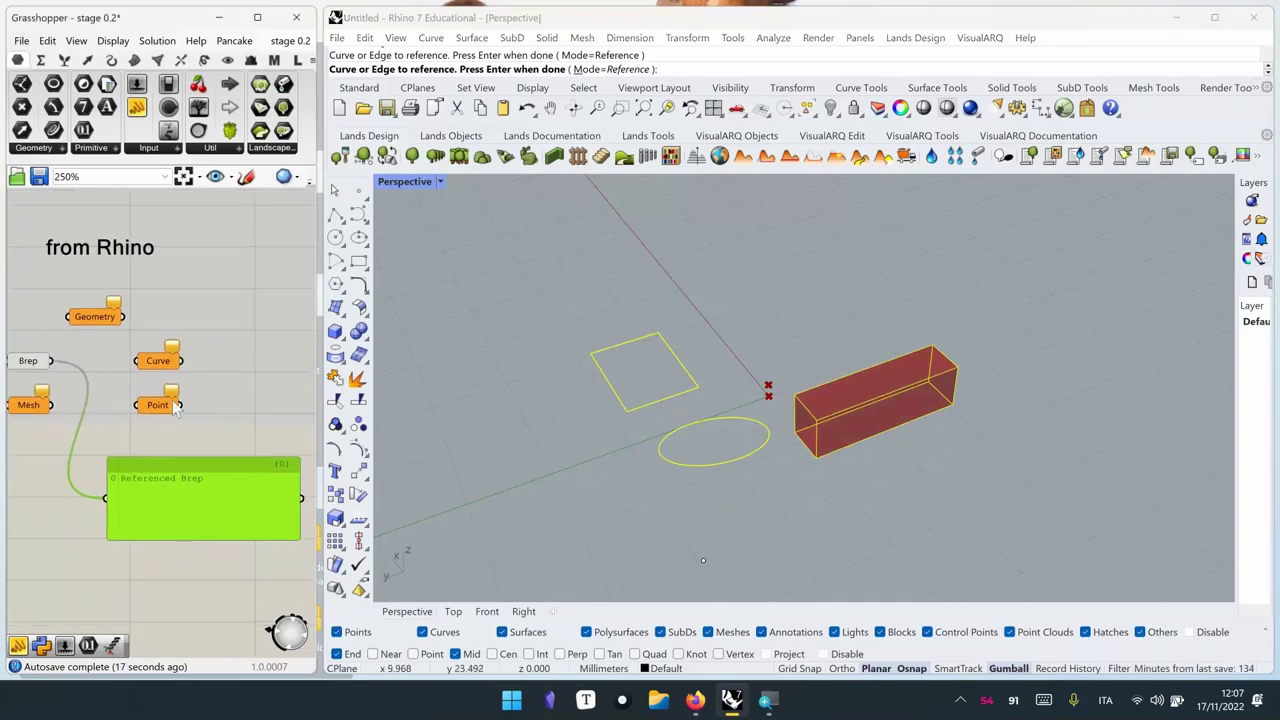
pyautogui.press('Return')
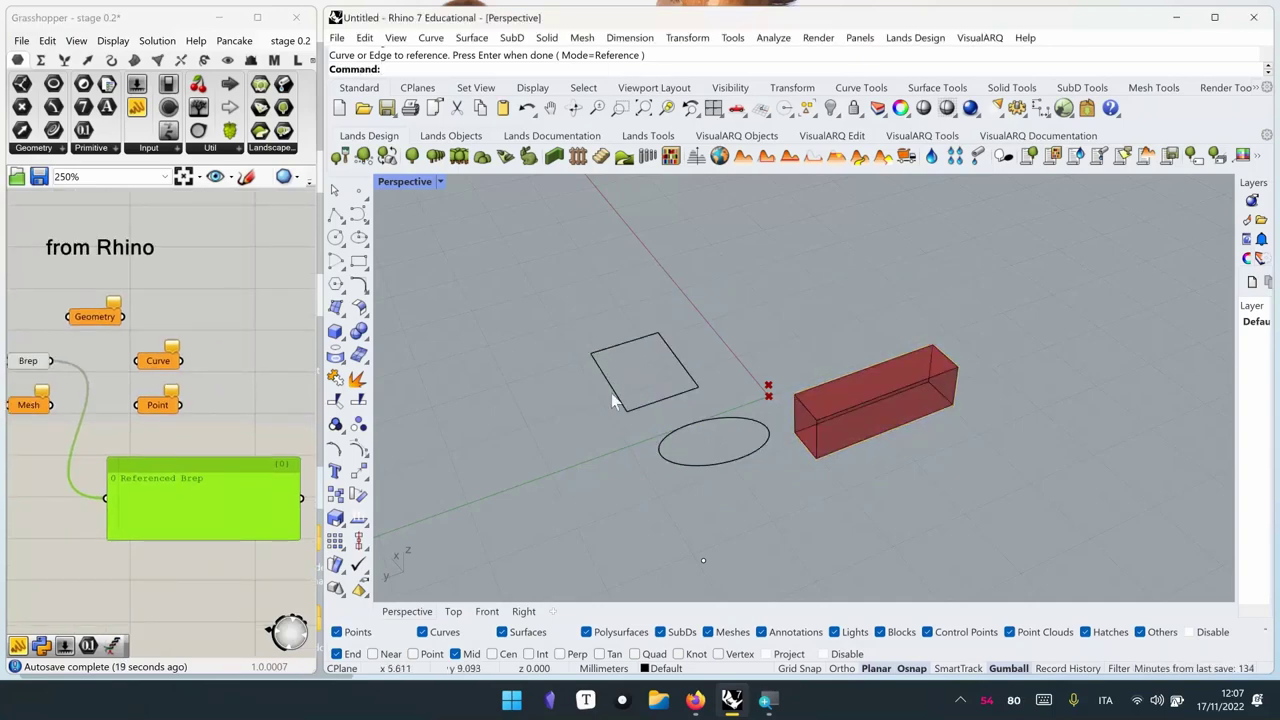
# Retry setting multiple curves in the Curve parameter, selecting all the Rhino objects, and inspect the picked box edges before confirming
pyautogui.click(220, 377)
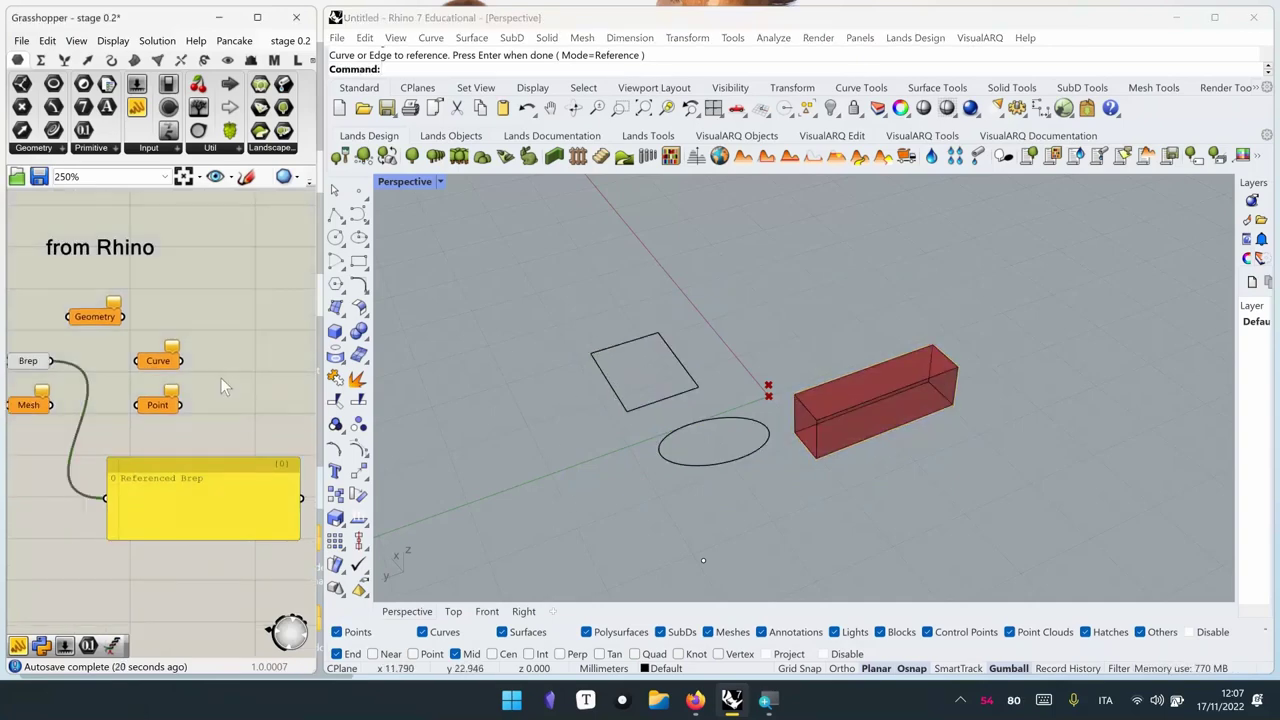
pyautogui.rightClick(165, 361)
pyautogui.click(226, 558)
pyautogui.moveTo(917, 266); pyautogui.dragTo(645, 486)
pyautogui.moveTo(994, 253); pyautogui.dragTo(740, 528)
pyautogui.moveTo(908, 397); pyautogui.dragTo(985, 281, button='right')
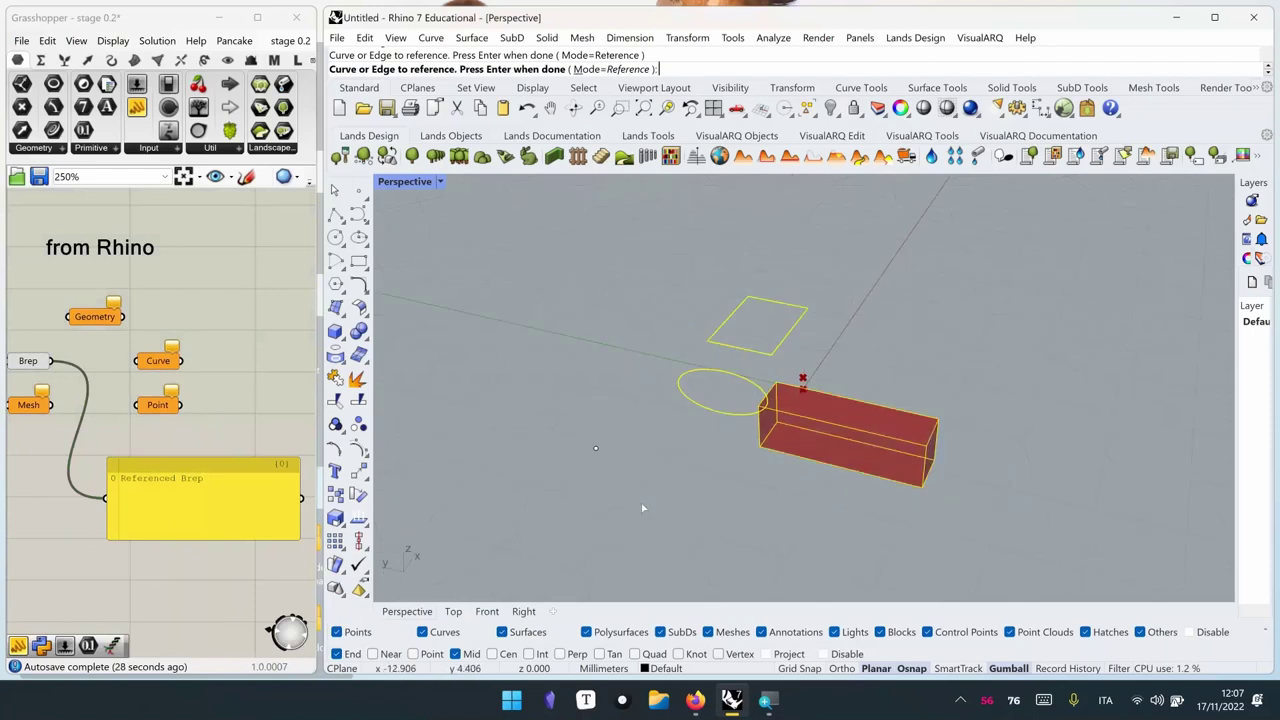
pyautogui.moveTo(833, 390); pyautogui.dragTo(757, 405, button='right')
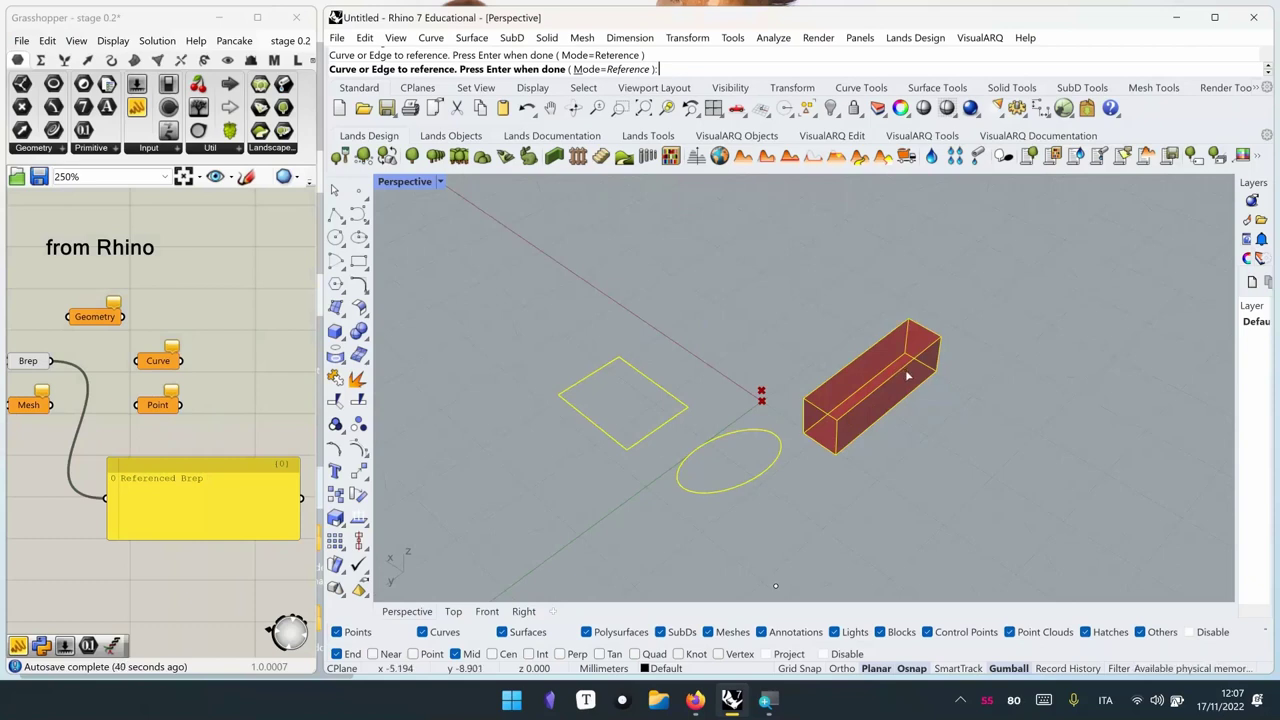
pyautogui.press('Return')
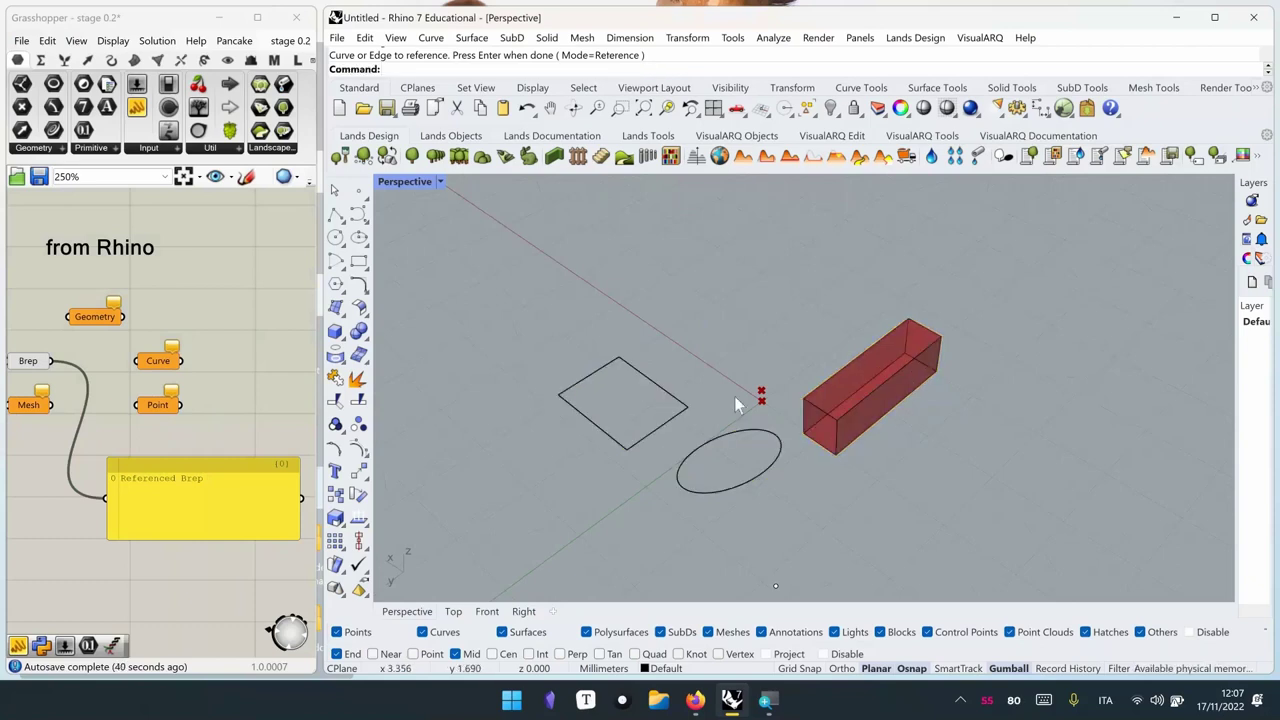
# Set multiple curves in the Curve parameter once more with the rectangle, ellipse and box edges picked together, and confirm
pyautogui.rightClick(164, 366)
pyautogui.rightClick(161, 360)
pyautogui.click(247, 561)
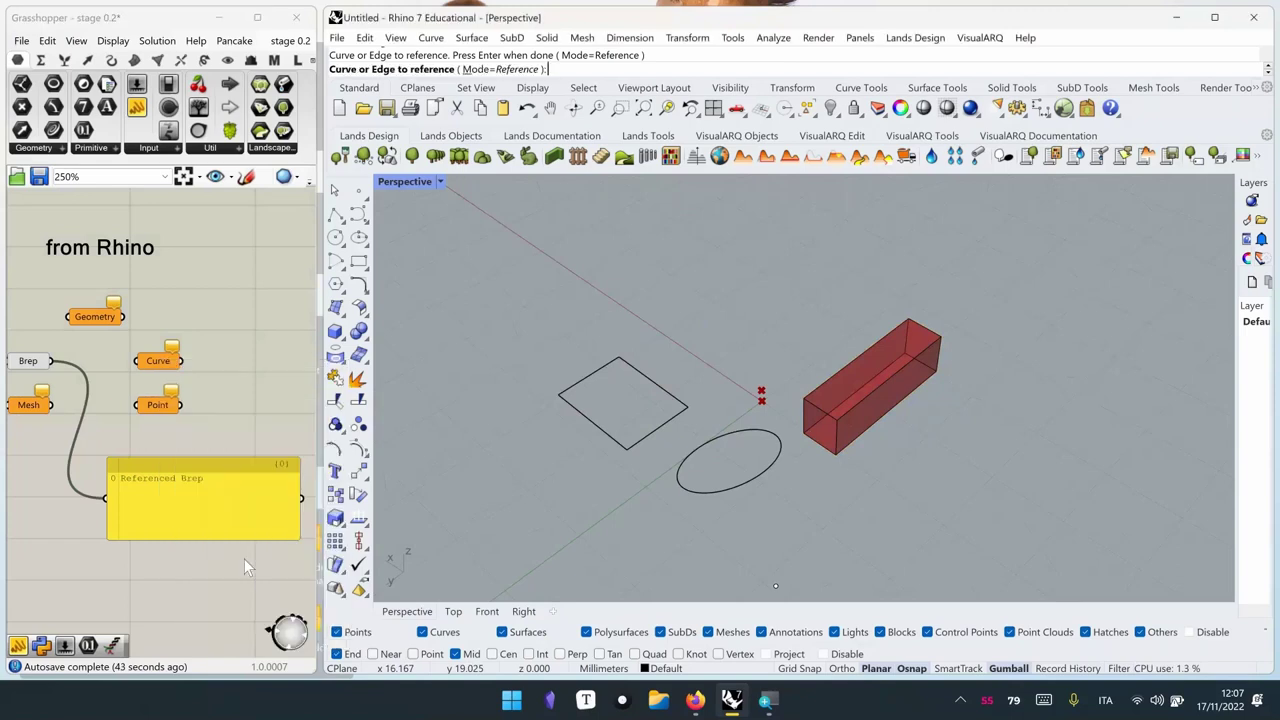
pyautogui.moveTo(843, 289); pyautogui.dragTo(831, 277, button='right')
pyautogui.moveTo(831, 277); pyautogui.dragTo(650, 469)
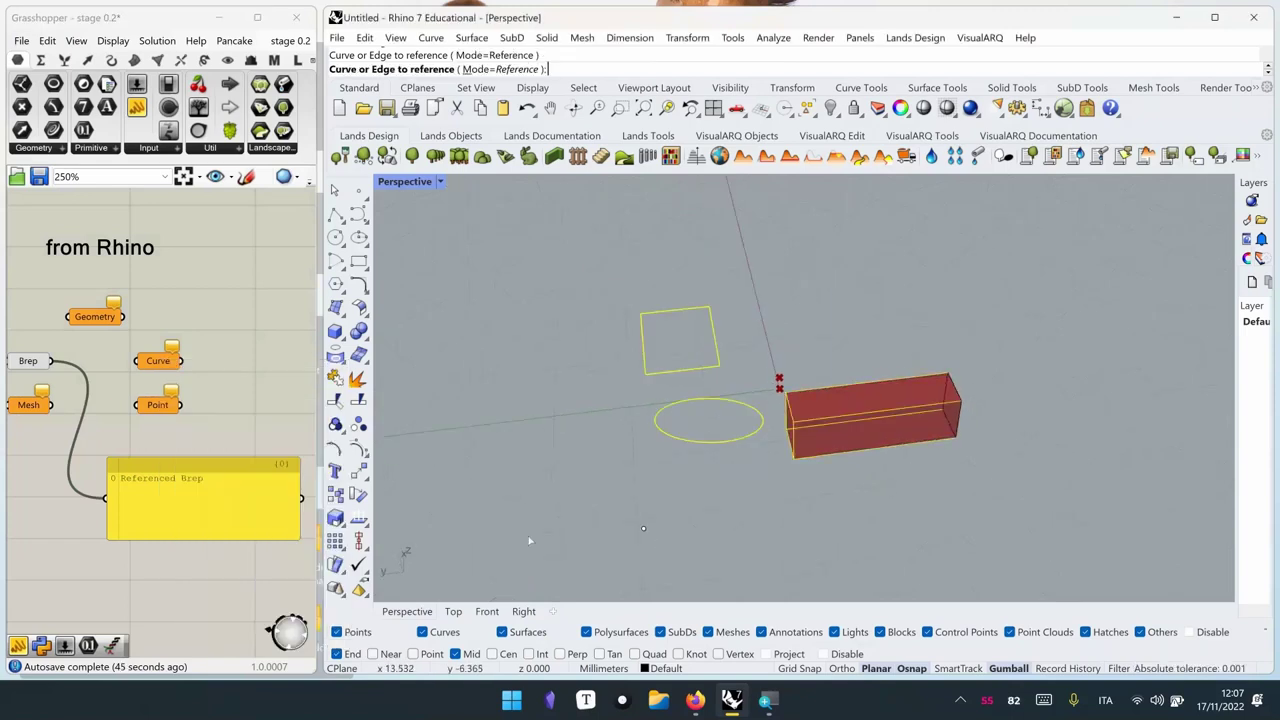
pyautogui.moveTo(650, 469); pyautogui.dragTo(732, 427, button='right')
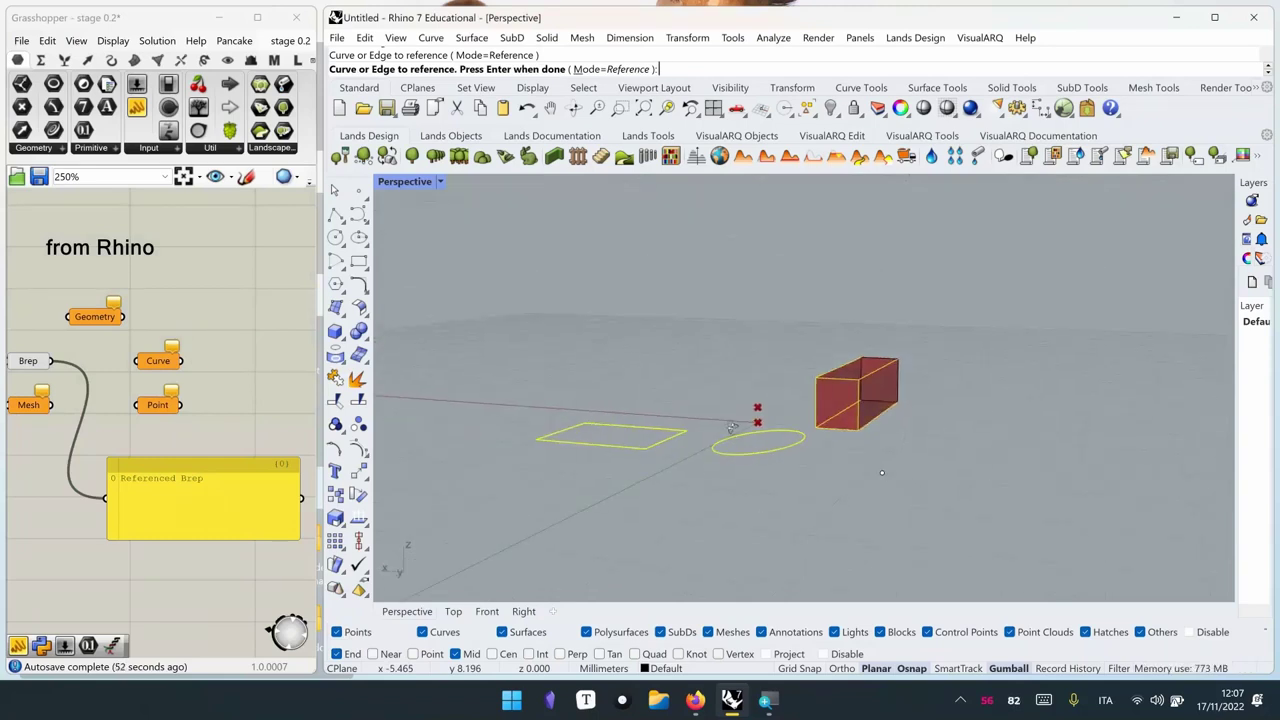
pyautogui.moveTo(732, 427); pyautogui.dragTo(727, 431, button='right')
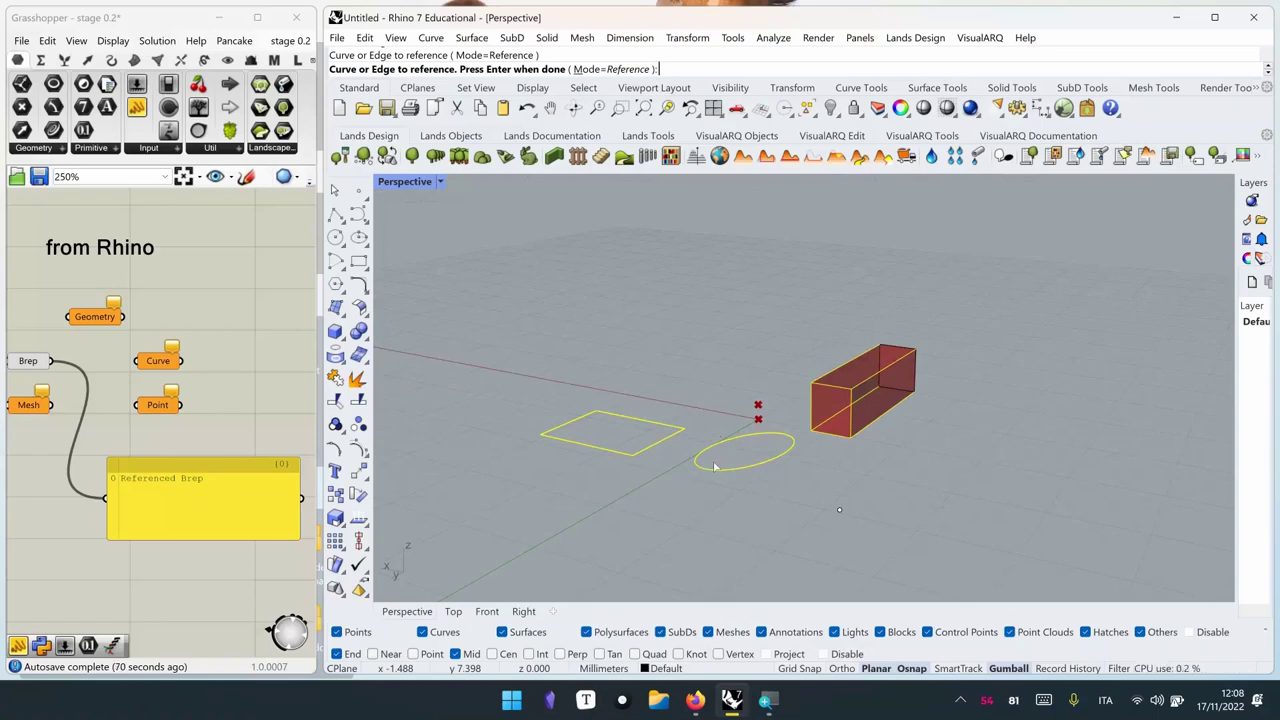
pyautogui.press('Return')
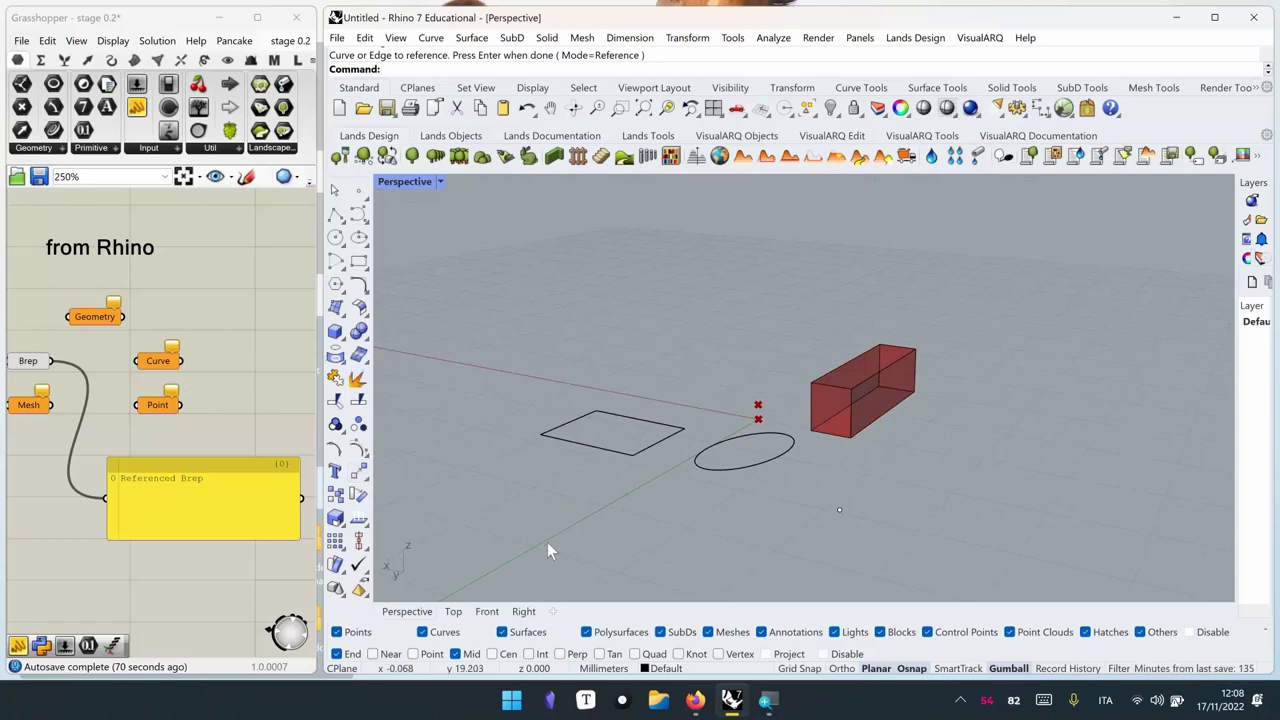
# Select only the rectangle and ellipse in the Rhino viewport, then clear the selection
pyautogui.moveTo(585, 483); pyautogui.dragTo(689, 477, button='right')
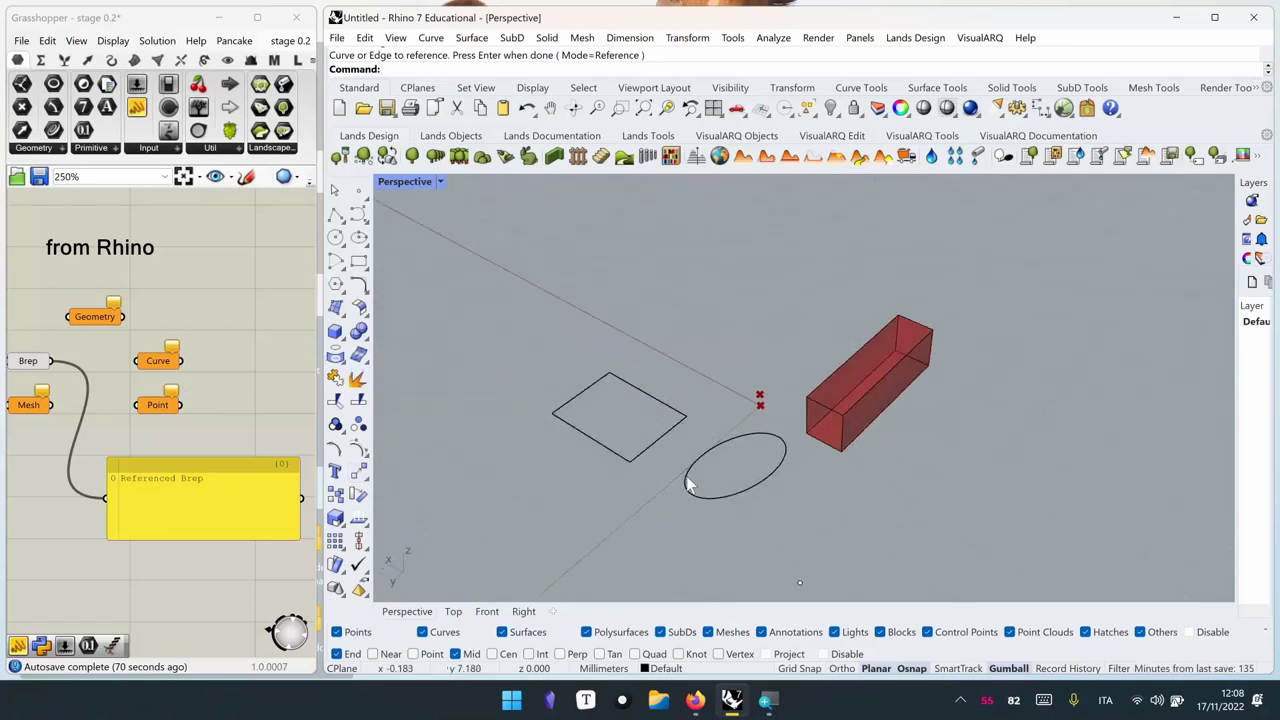
pyautogui.moveTo(760, 400); pyautogui.dragTo(643, 500)
pyautogui.press('Return')
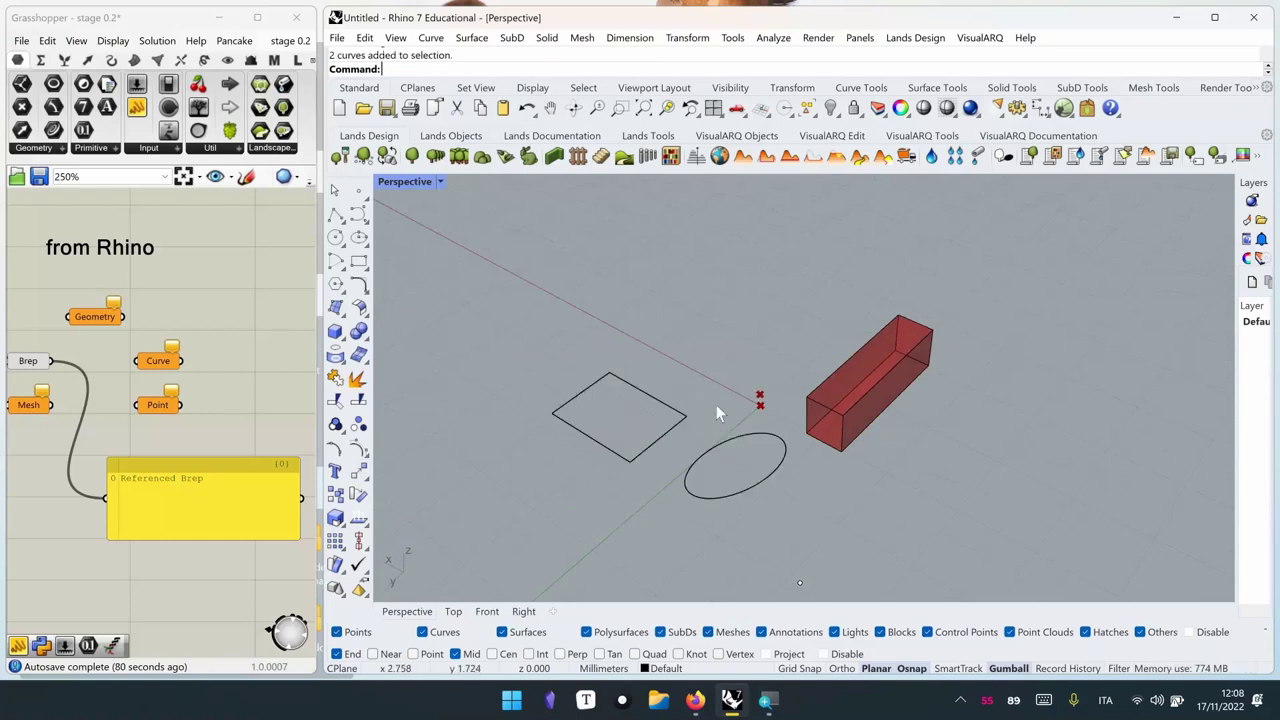
pyautogui.moveTo(717, 398); pyautogui.dragTo(867, 366, button='right')
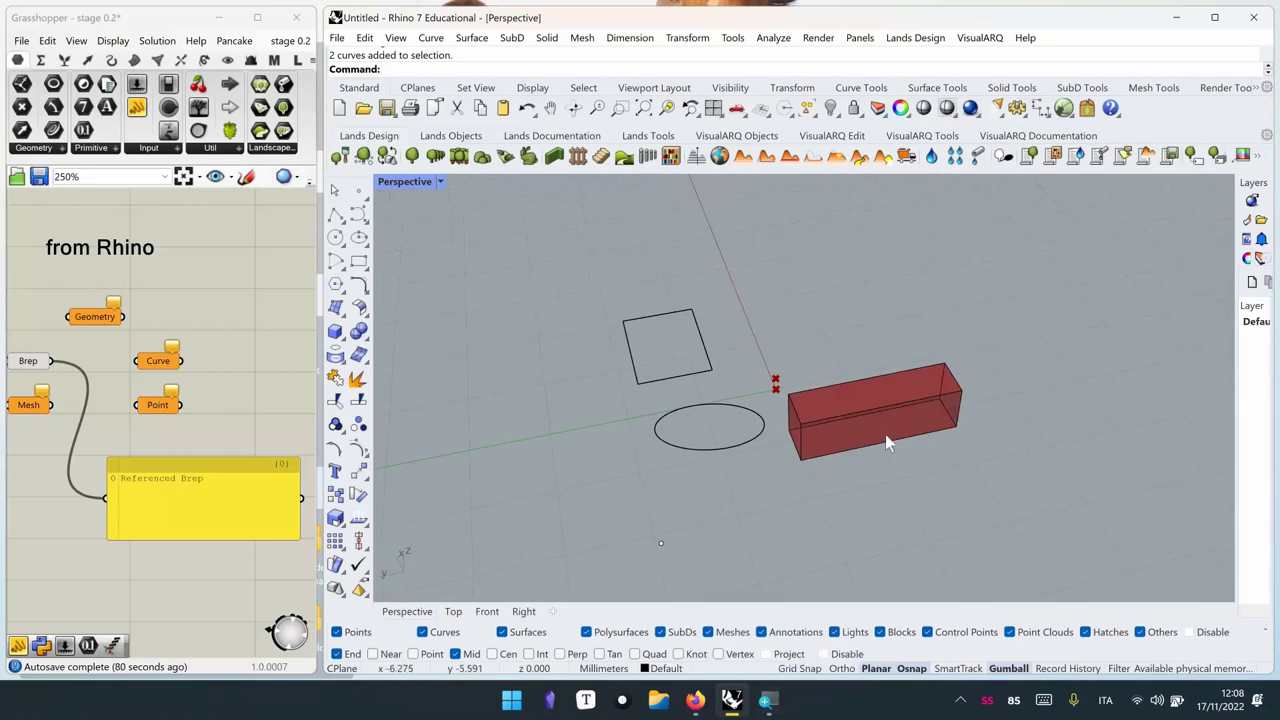
# Set multiple curves in the Curve parameter, picking only the rectangle and the ellipse, and confirm the reference
pyautogui.rightClick(160, 364)
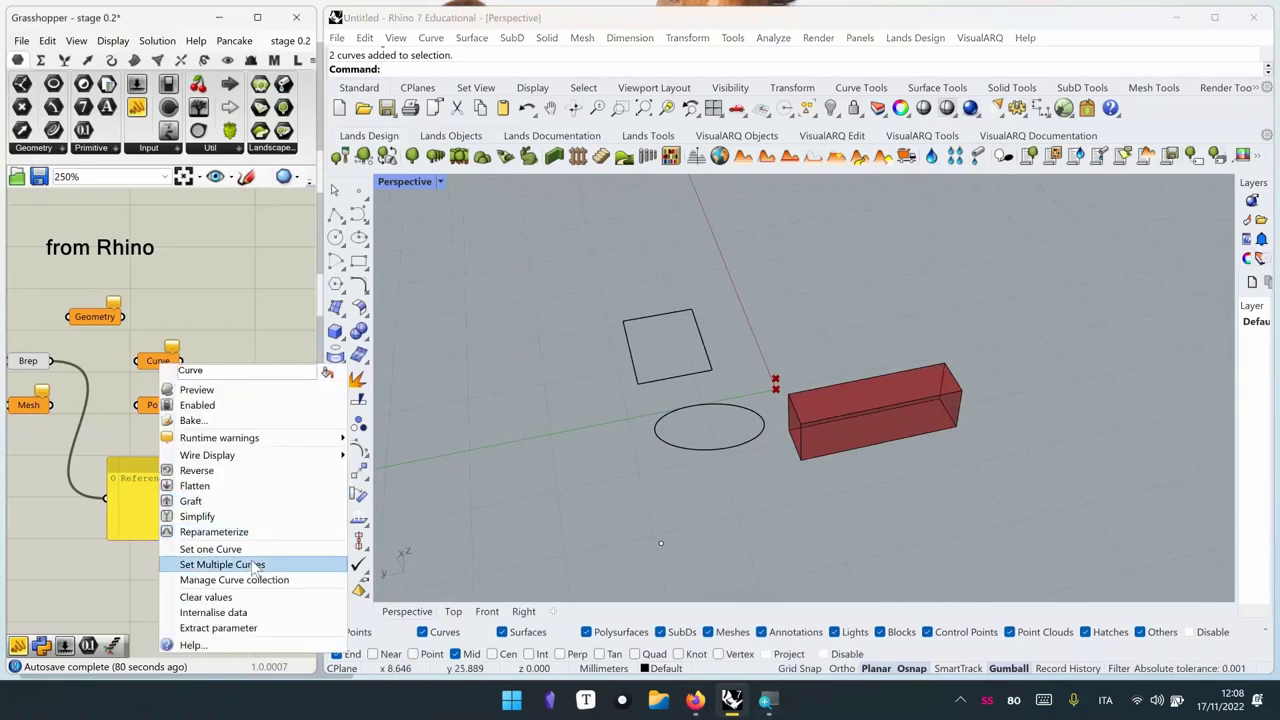
pyautogui.click(222, 565)
pyautogui.moveTo(795, 300); pyautogui.dragTo(606, 506)
pyautogui.moveTo(606, 506); pyautogui.dragTo(728, 414, button='right')
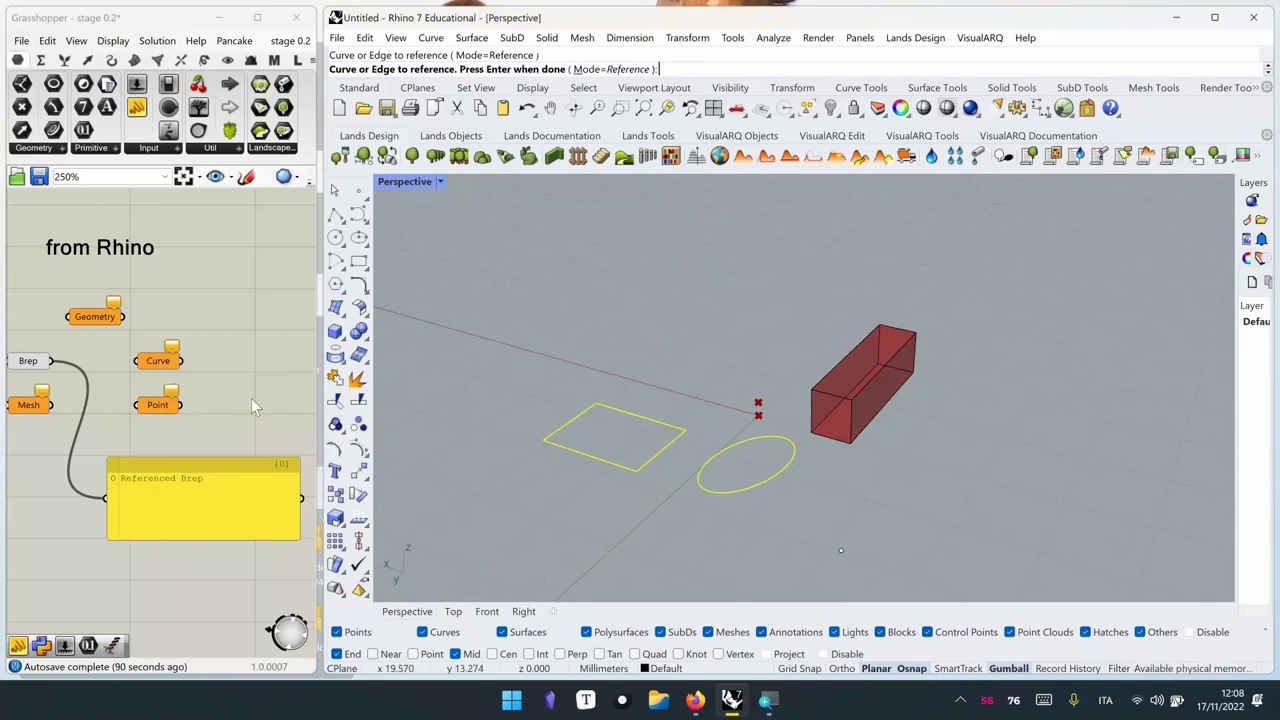
pyautogui.rightClick(553, 402)
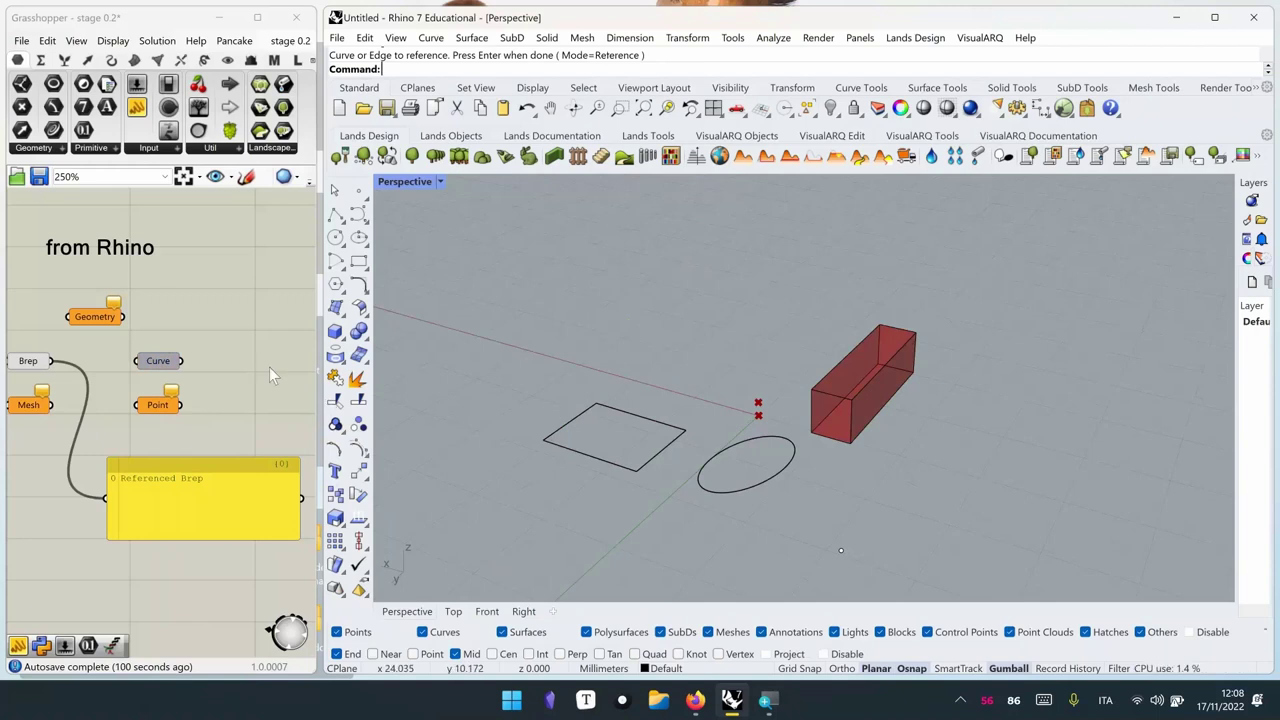
# Enable the preview of the Curve parameter
pyautogui.click(182, 361)
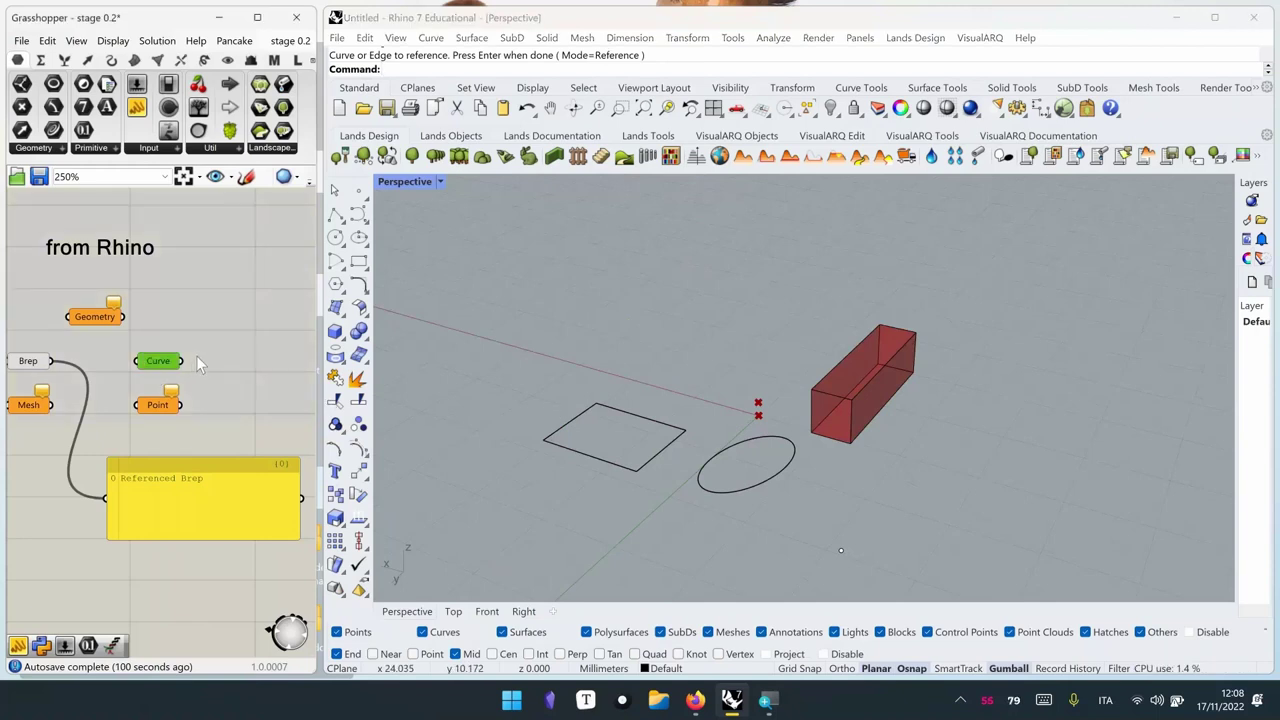
pyautogui.click(172, 382)
pyautogui.click(158, 362)
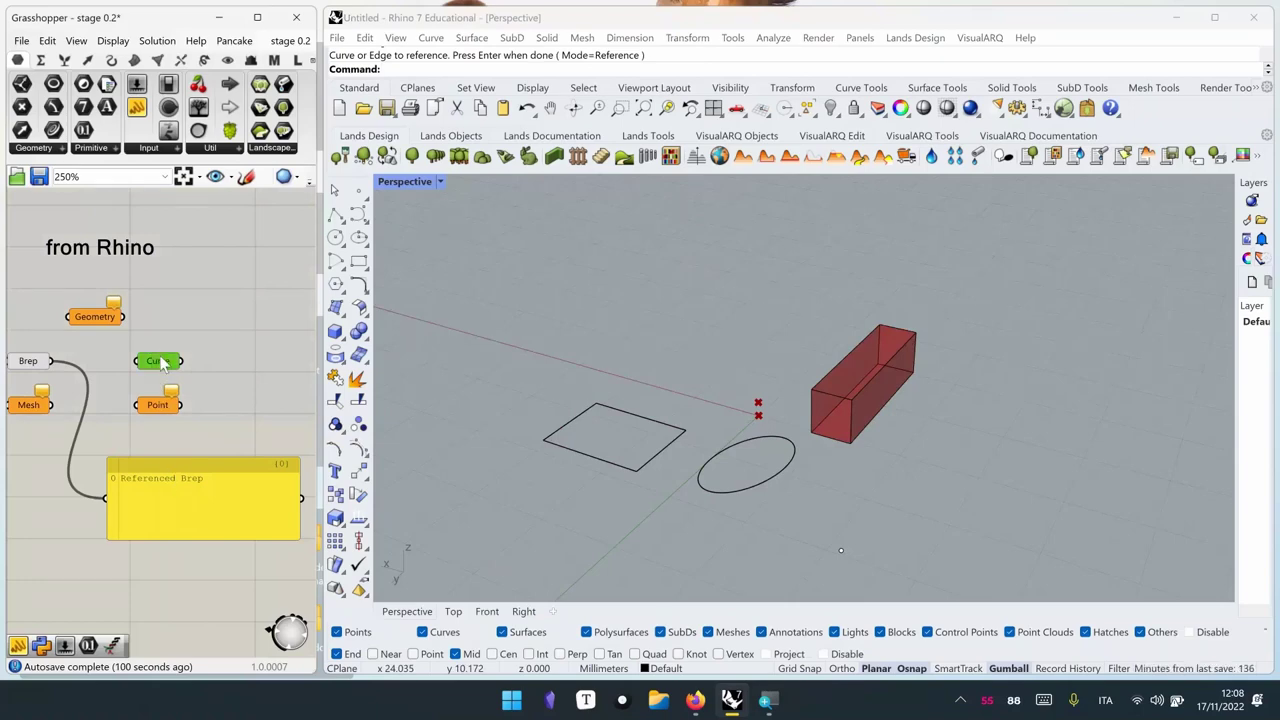
pyautogui.rightClick(163, 359)
pyautogui.click(198, 383)
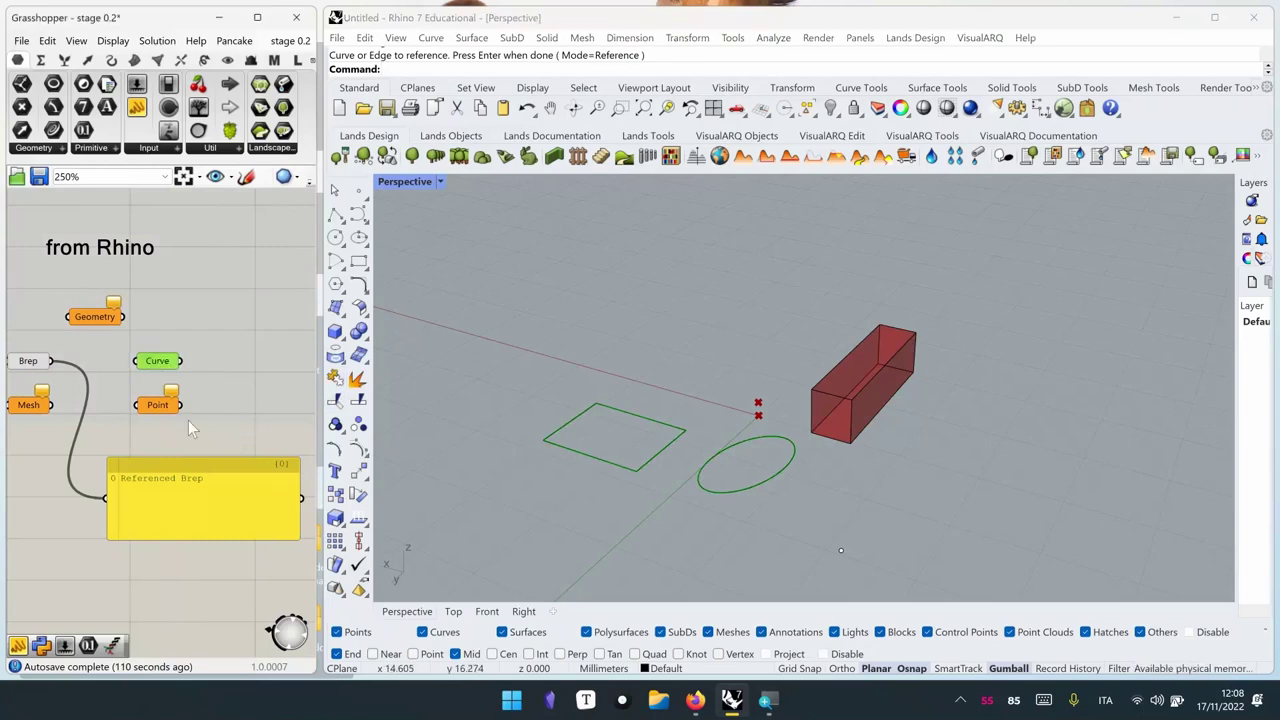
# Connect the Curve parameter's output to the Panel in place of the Brep, and shift the Panel away from the parameters
pyautogui.moveTo(183, 366); pyautogui.dragTo(105, 497)
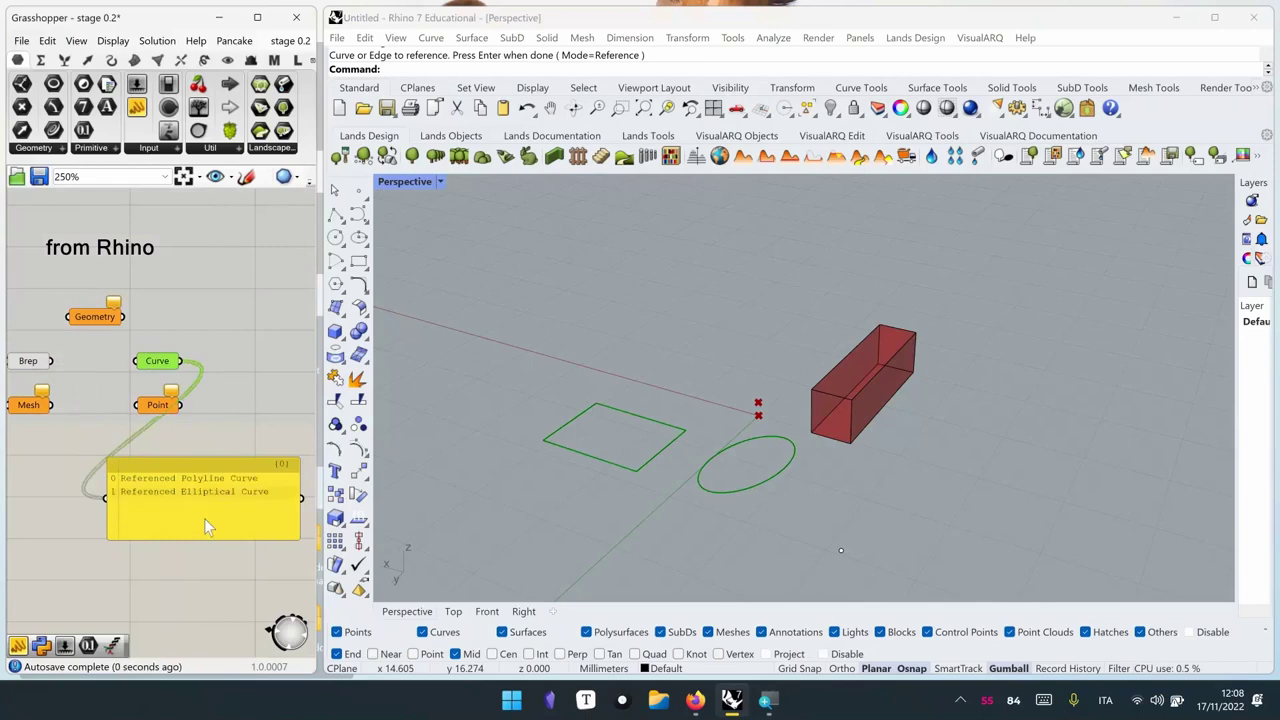
pyautogui.moveTo(216, 521); pyautogui.dragTo(291, 508)
pyautogui.moveTo(257, 498); pyautogui.dragTo(151, 464, button='right')
pyautogui.moveTo(151, 464)
pyautogui.mouseDown()
pyautogui.moveTo(180, 443)
pyautogui.moveTo(170, 471)
pyautogui.mouseUp()
pyautogui.scroll(-3, 167, 461)
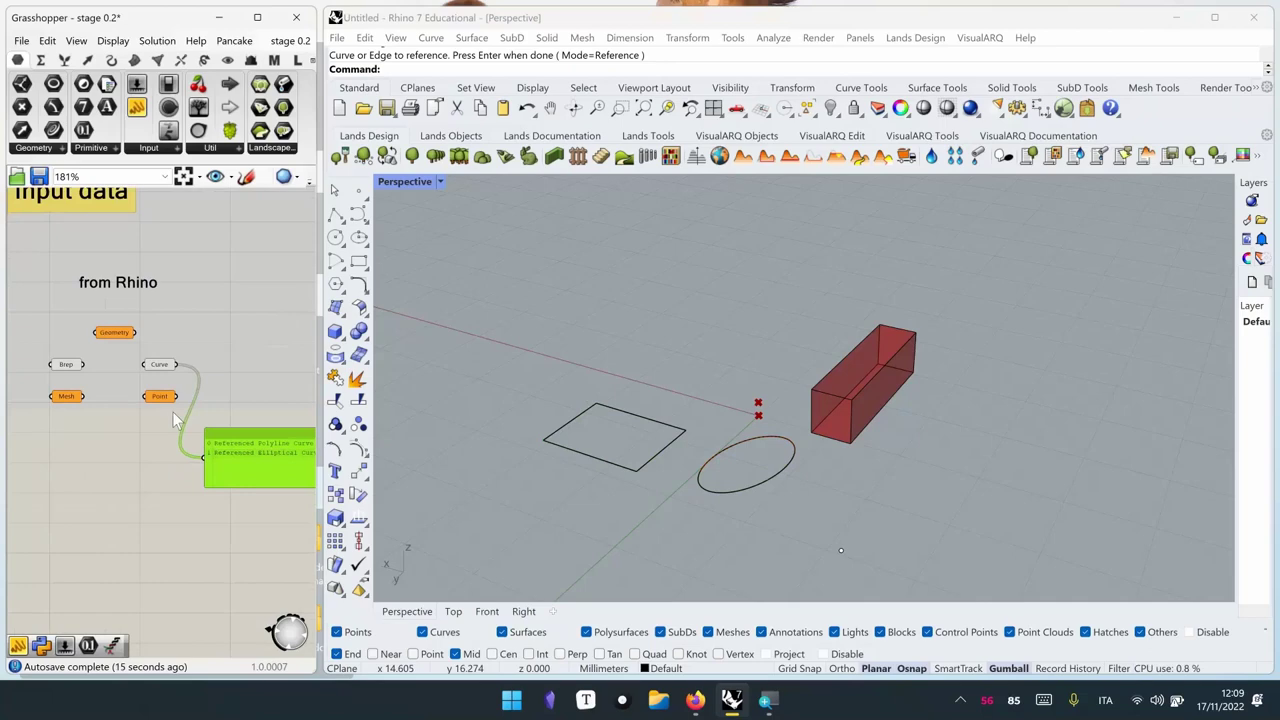
# Select the Geometry and Brep parameters in turn to check which Rhino geometry they reference
pyautogui.click(116, 336)
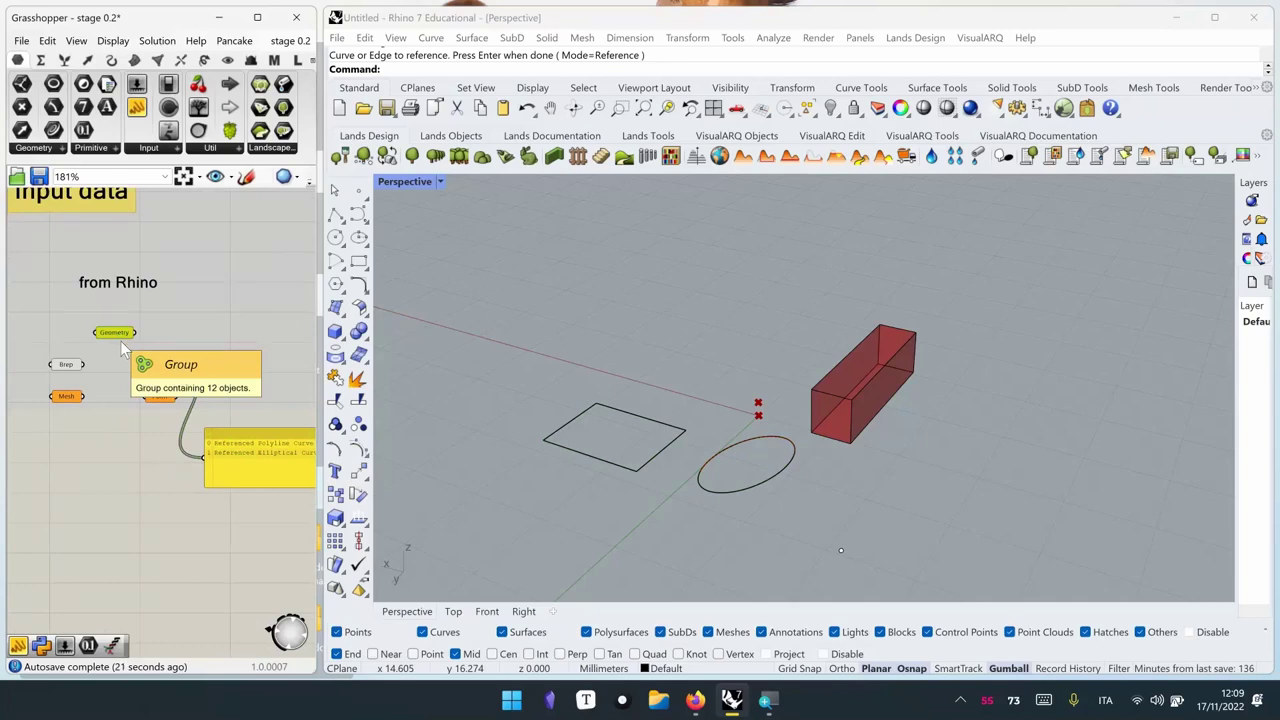
pyautogui.click(66, 372)
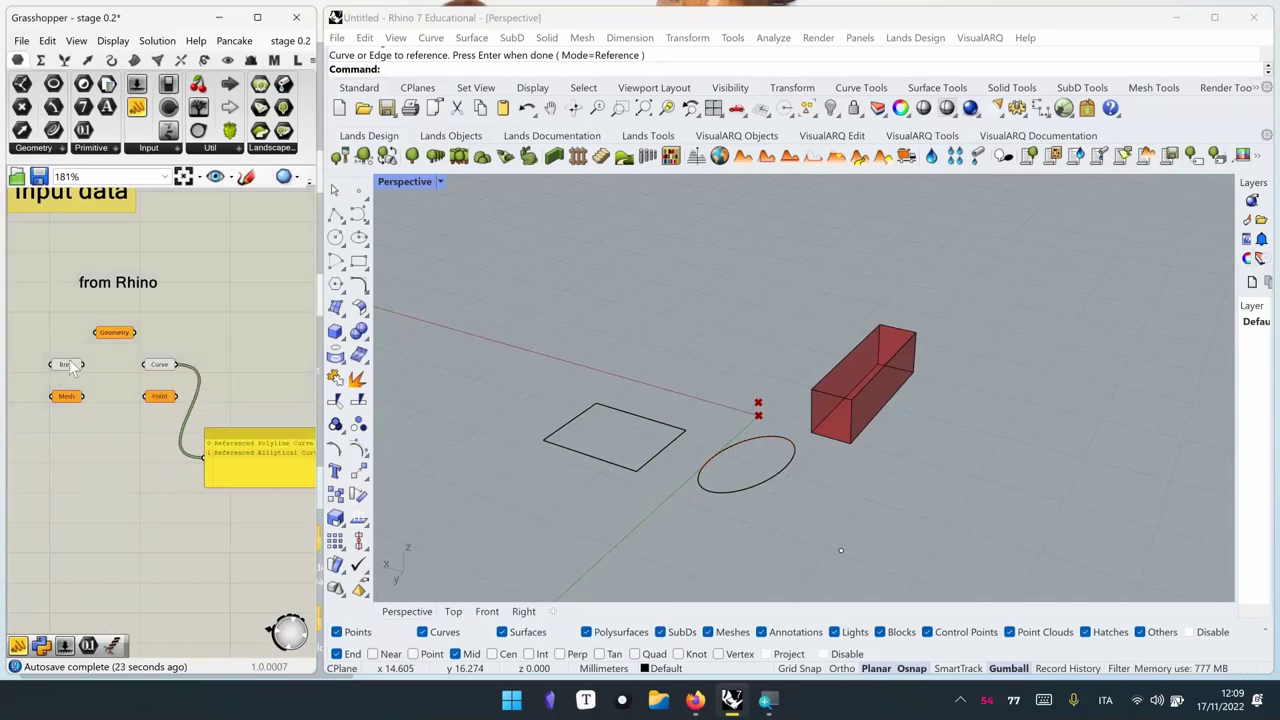
pyautogui.click(68, 364)
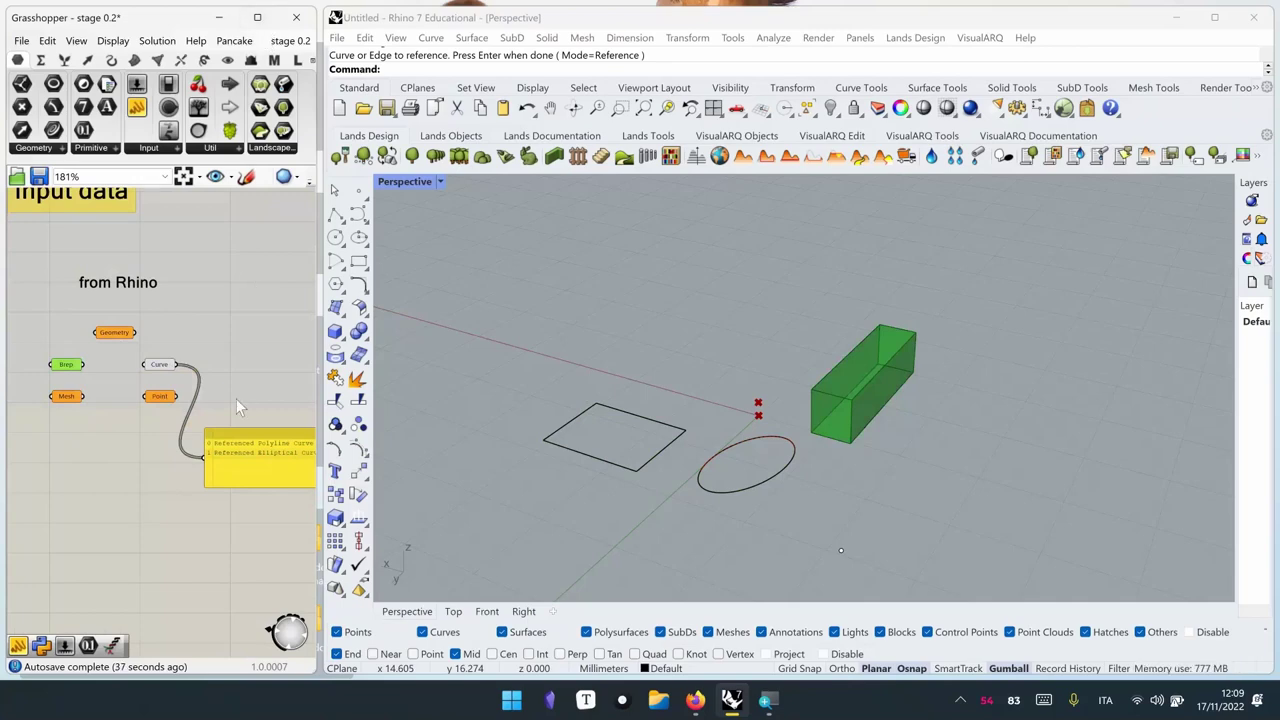
# In the maximised Grasshopper window, move the Panel below the Data parameter and disconnect the Curve parameter's output from it
pyautogui.moveTo(236, 398); pyautogui.dragTo(169, 368, button='right')
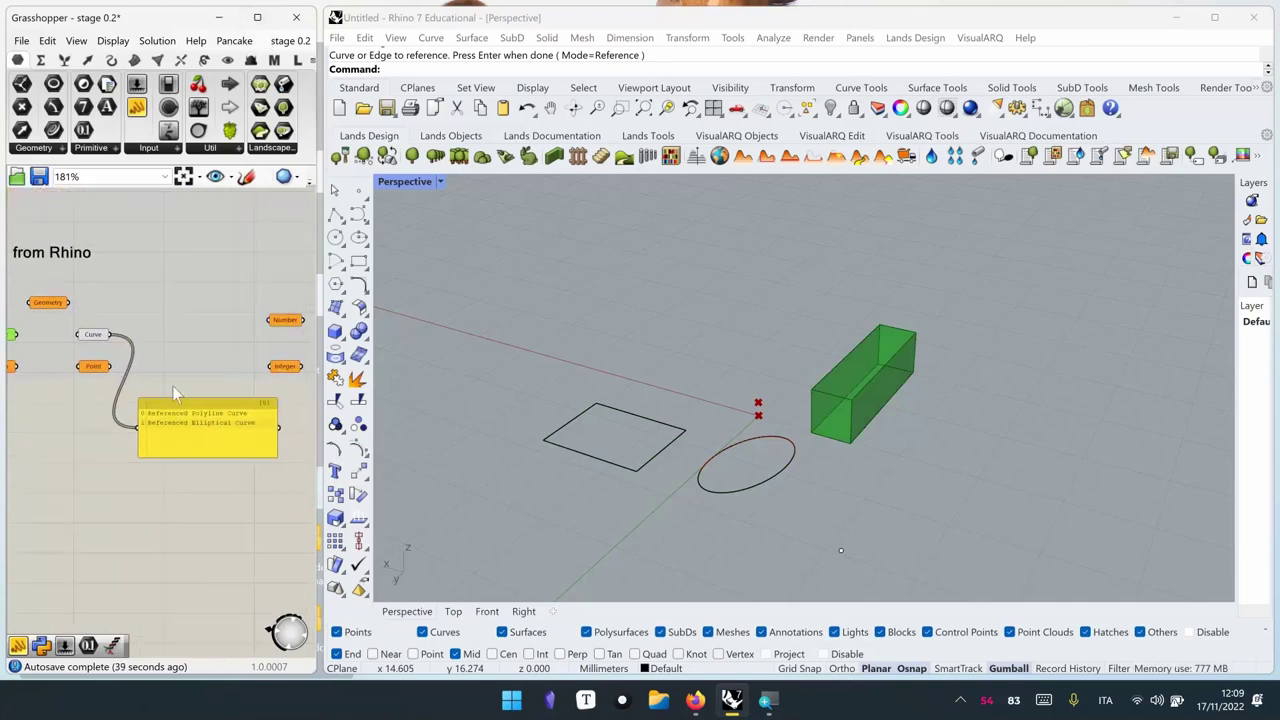
pyautogui.click(256, 18)
pyautogui.moveTo(260, 411); pyautogui.dragTo(141, 464)
pyautogui.moveTo(141, 464); pyautogui.dragTo(430, 495, button='right')
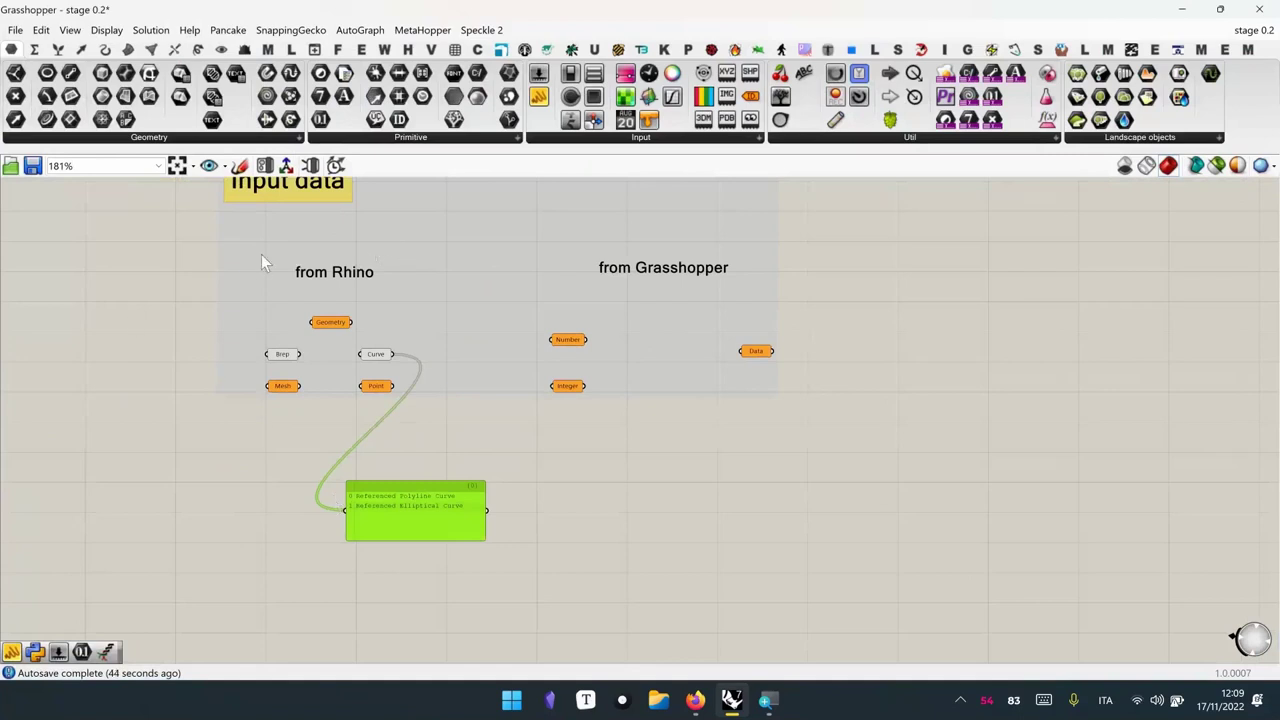
pyautogui.moveTo(413, 511); pyautogui.dragTo(850, 483)
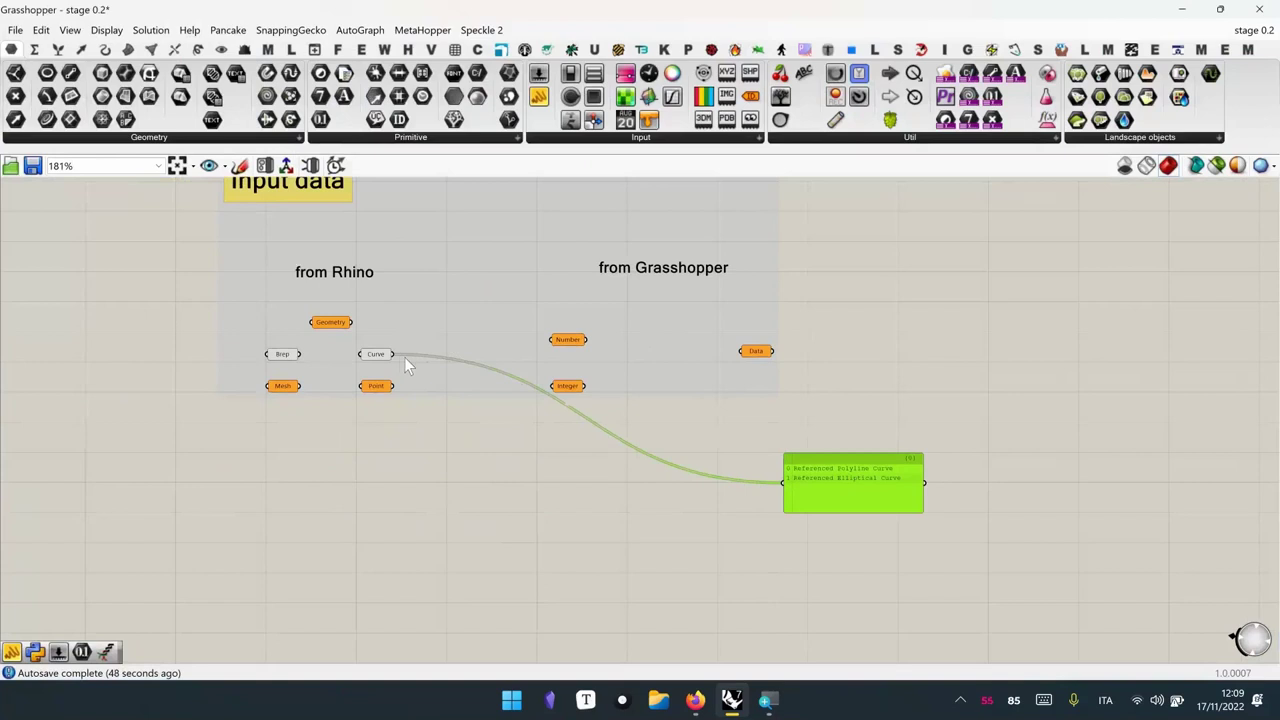
pyautogui.keyDown('ctrl'); pyautogui.moveTo(405, 359); pyautogui.dragTo(783, 484); pyautogui.keyUp('ctrl')
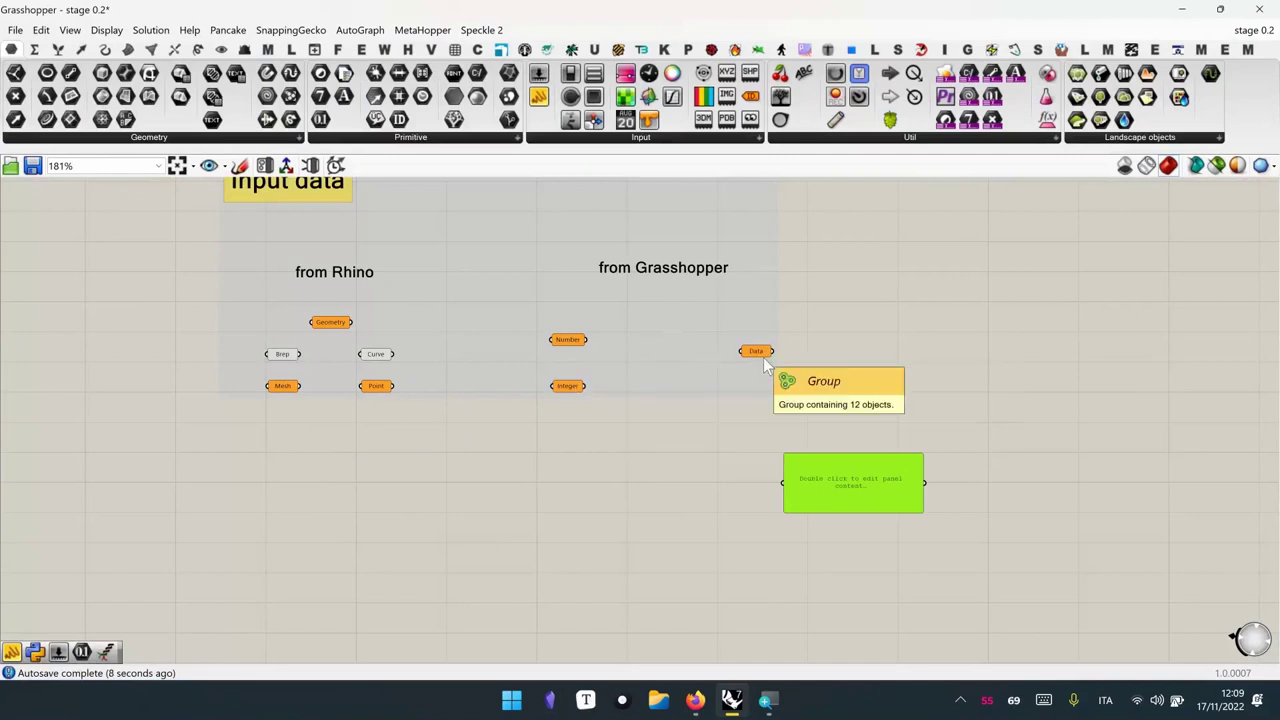
# Move the Number and Integer parameters together closer to the Data parameter, under the "from Grasshopper" heading
pyautogui.scroll(3, 560, 390)
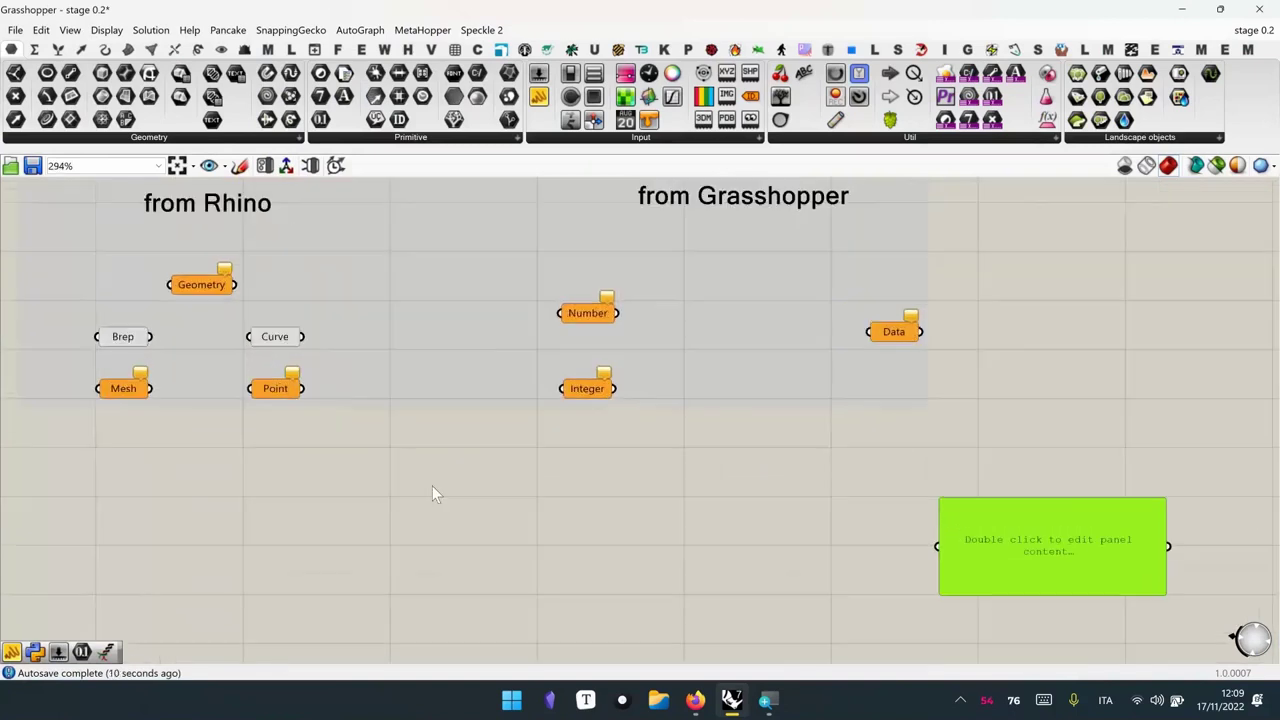
pyautogui.moveTo(432, 485); pyautogui.dragTo(226, 552, button='right')
pyautogui.moveTo(226, 552); pyautogui.dragTo(469, 351)
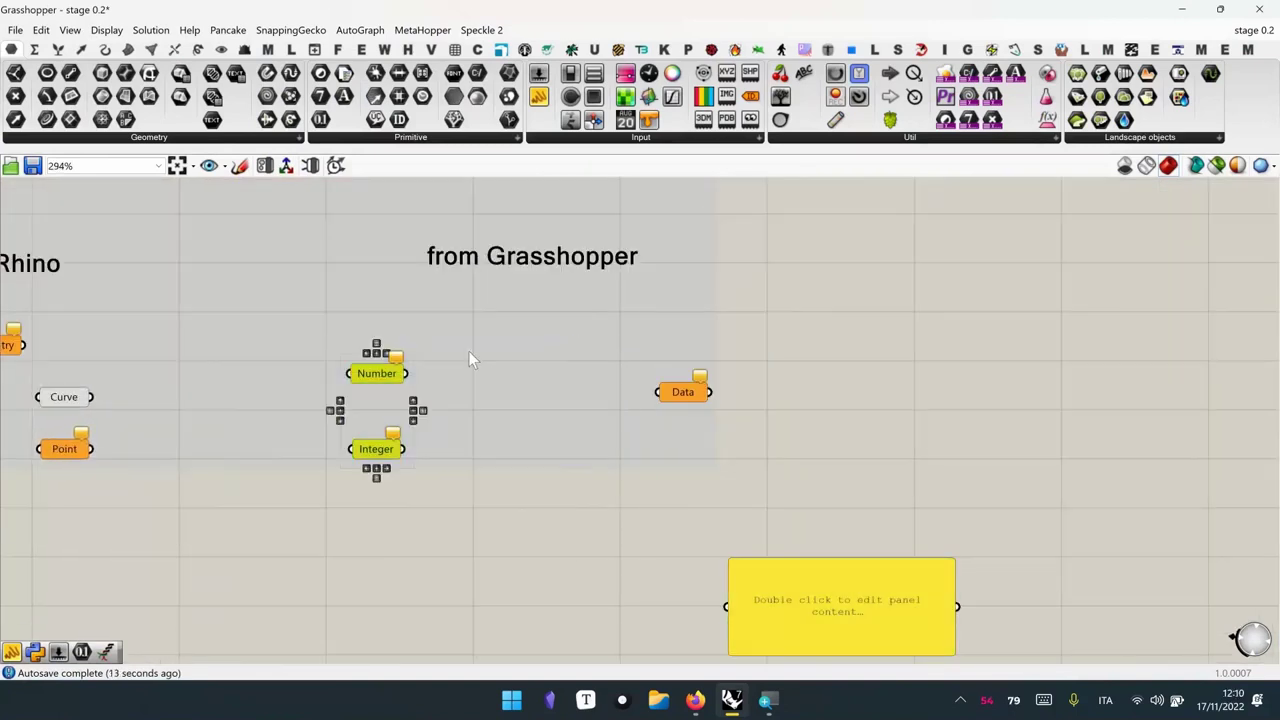
pyautogui.moveTo(372, 371); pyautogui.dragTo(508, 372)
pyautogui.click(306, 523)
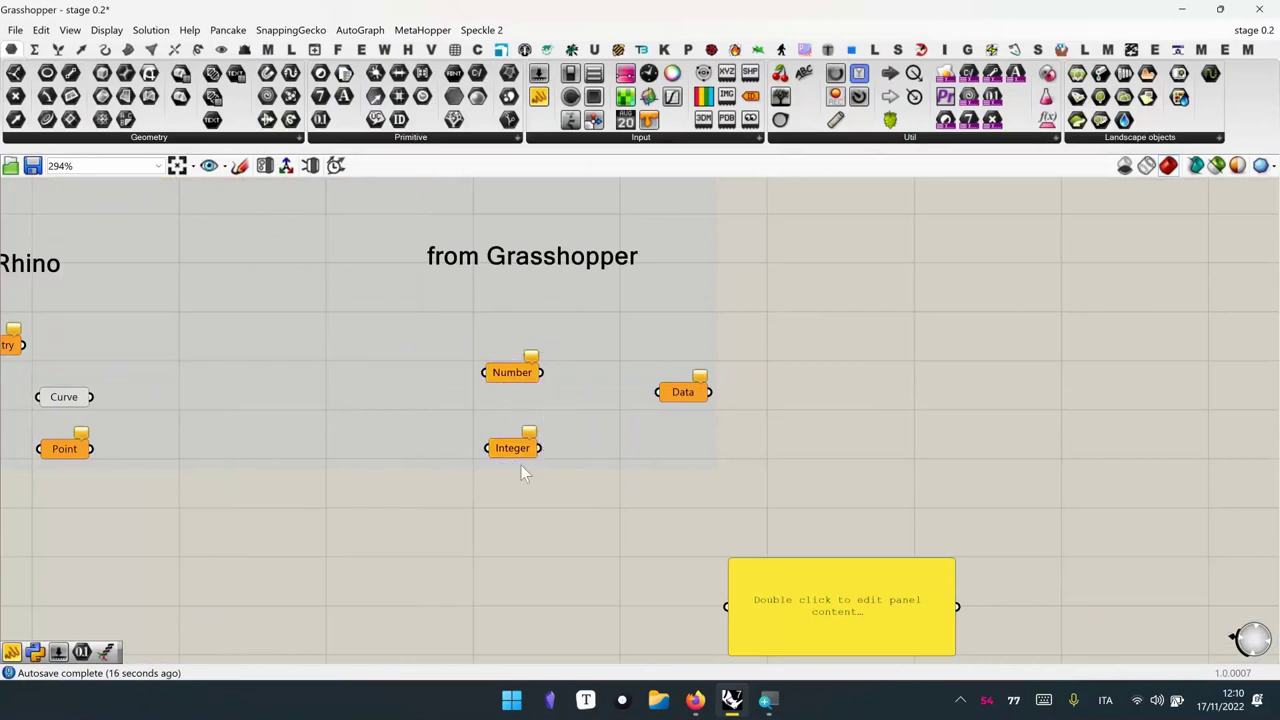
# Connect the Number output to the Panel, duplicate the Panel below it, and connect the Integer output to the copy instead
pyautogui.moveTo(666, 509); pyautogui.dragTo(652, 470, button='right')
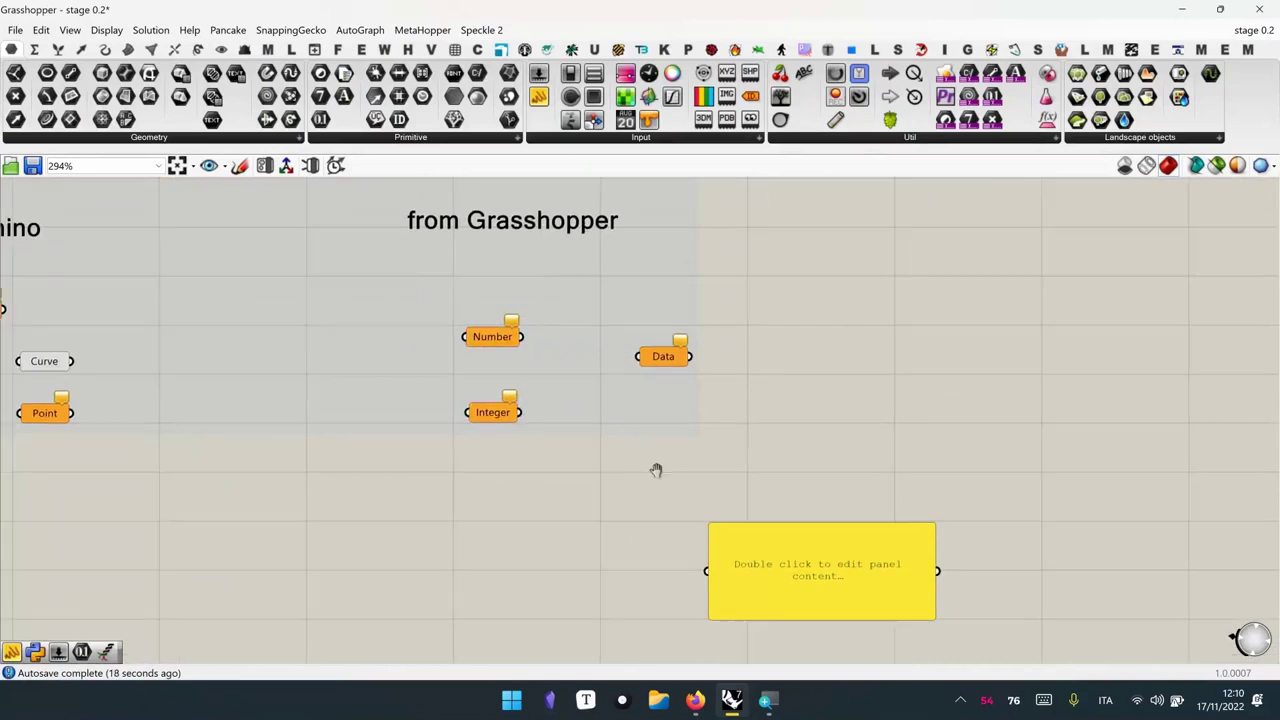
pyautogui.moveTo(521, 336); pyautogui.dragTo(726, 522)
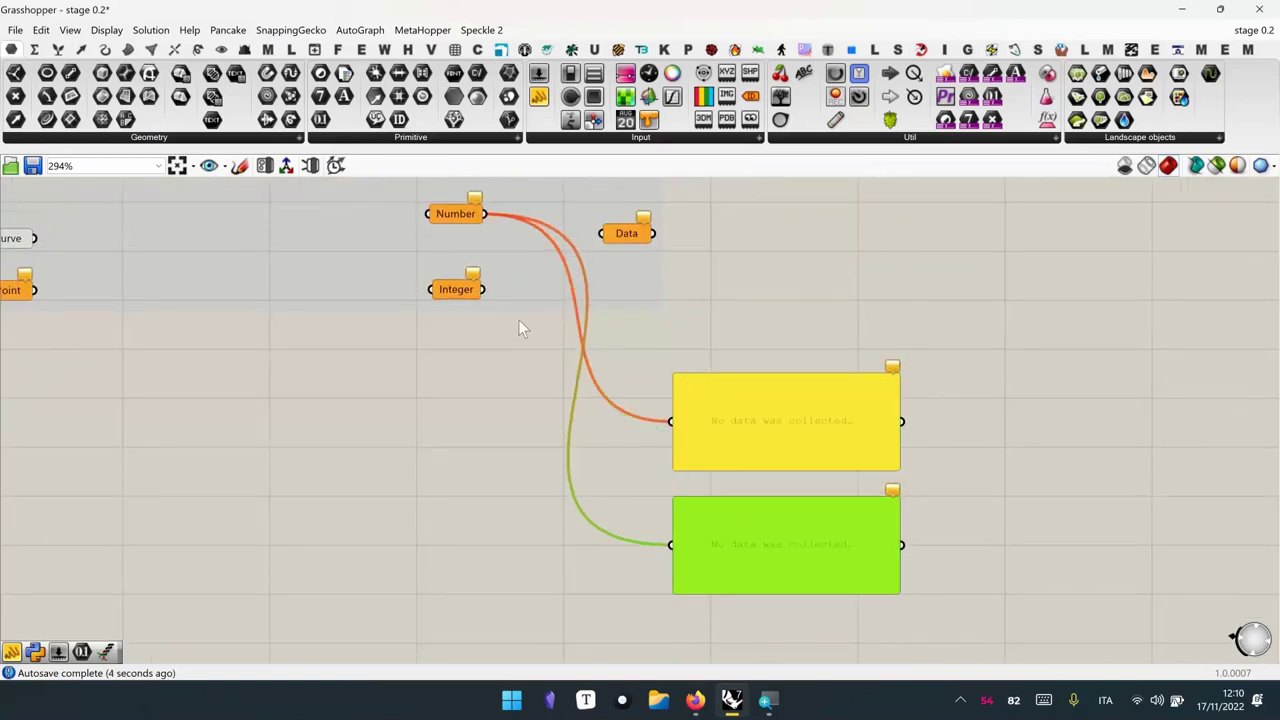
pyautogui.moveTo(486, 290); pyautogui.dragTo(670, 544)
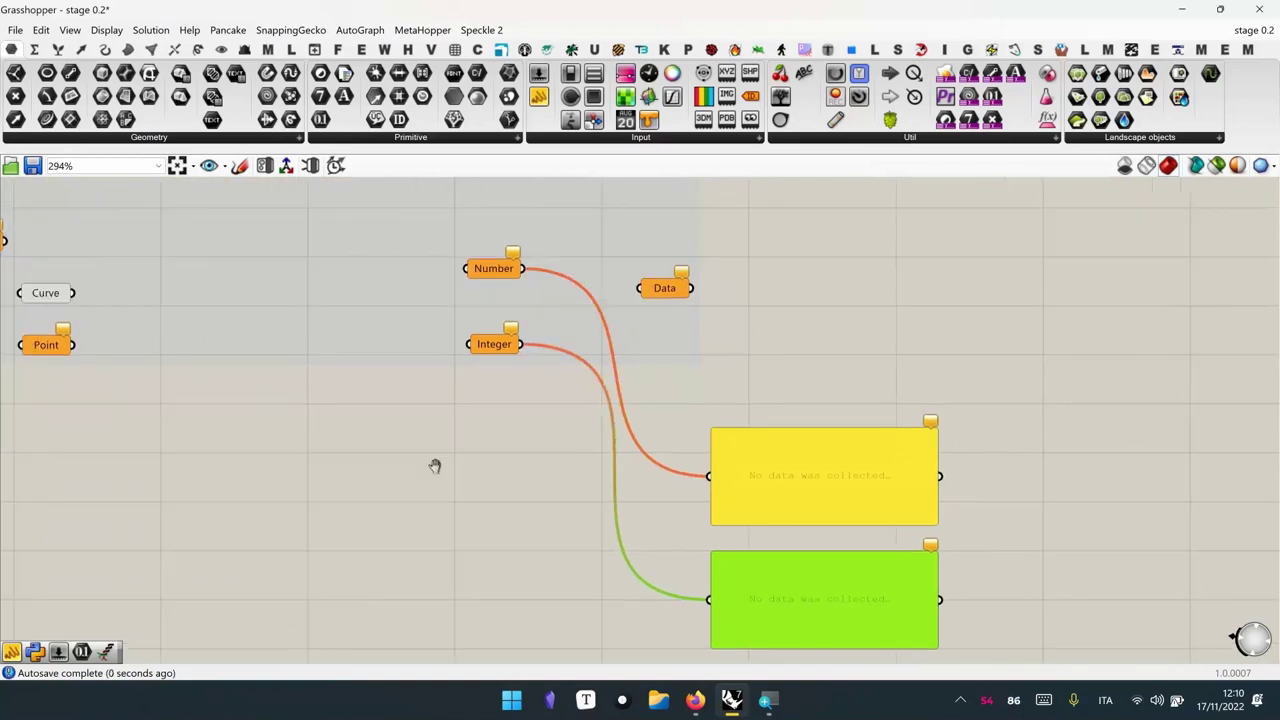
pyautogui.click(324, 530)
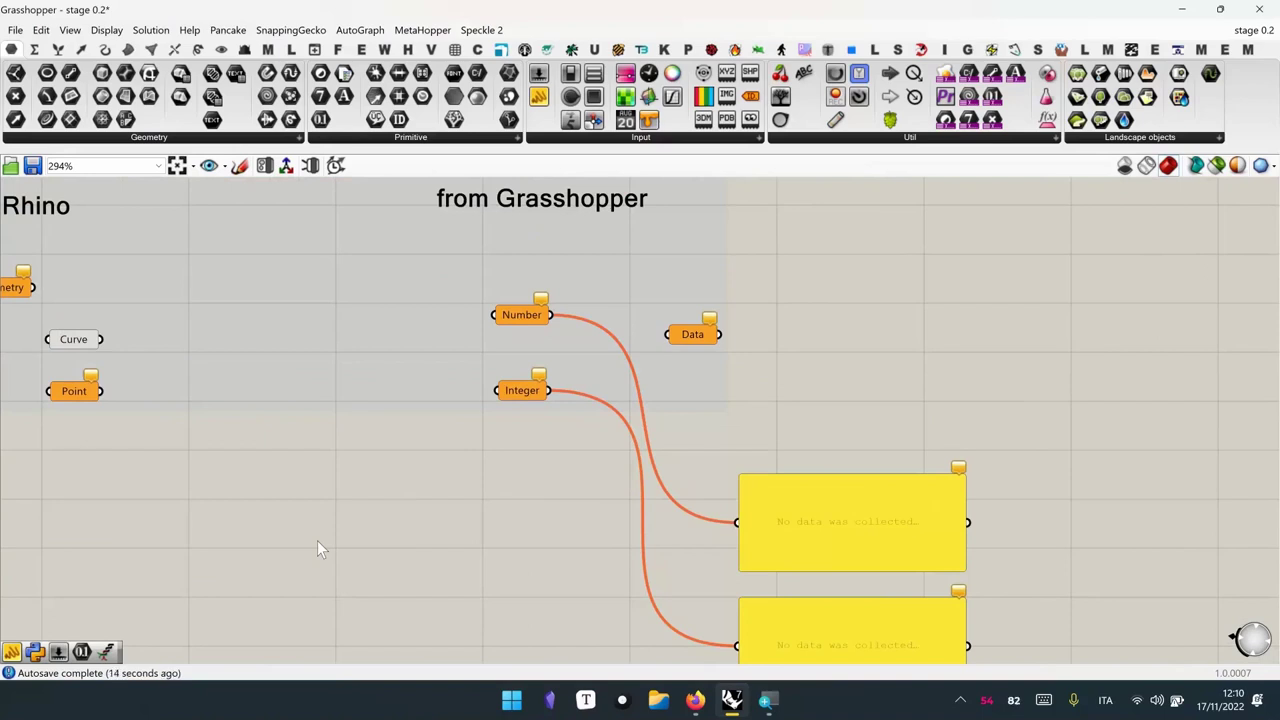
# Examine the slider, toggle, button, list and panel examples under the "Input components" heading in the "Type of components" section
pyautogui.scroll(-2, 894, 332)
pyautogui.scroll(-2, 894, 332)
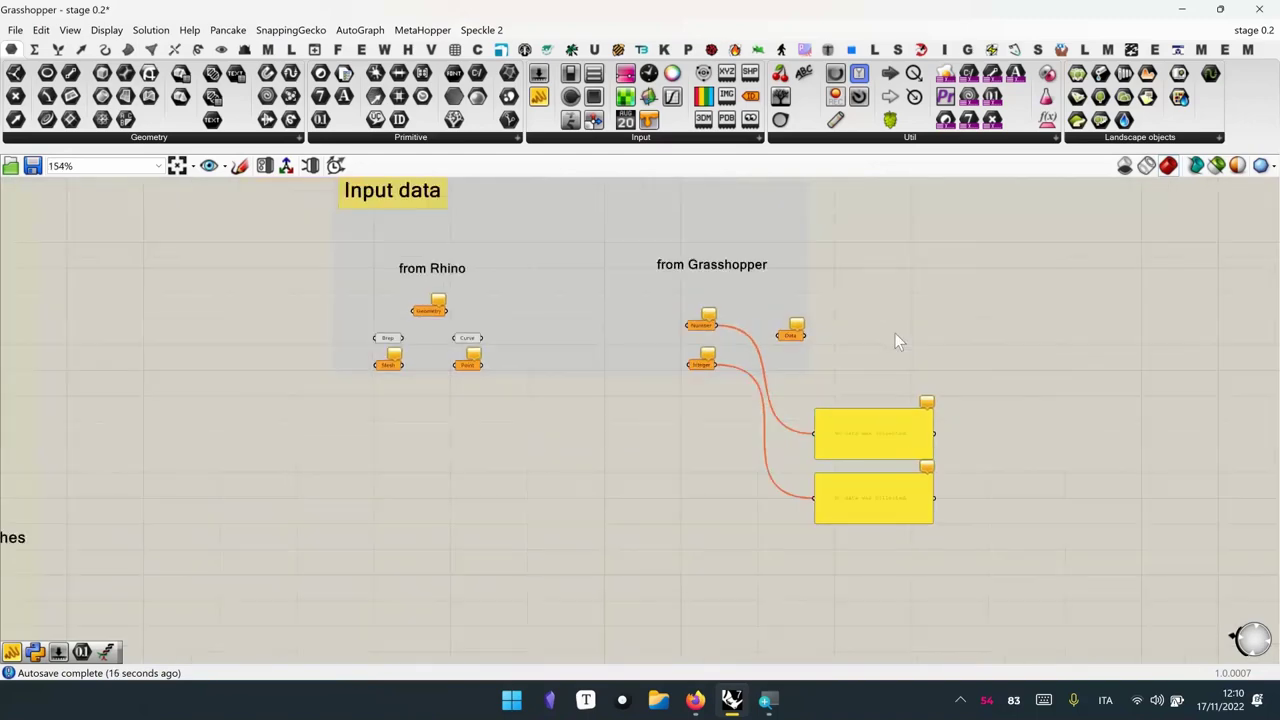
pyautogui.moveTo(360, 414); pyautogui.dragTo(734, 417, button='right')
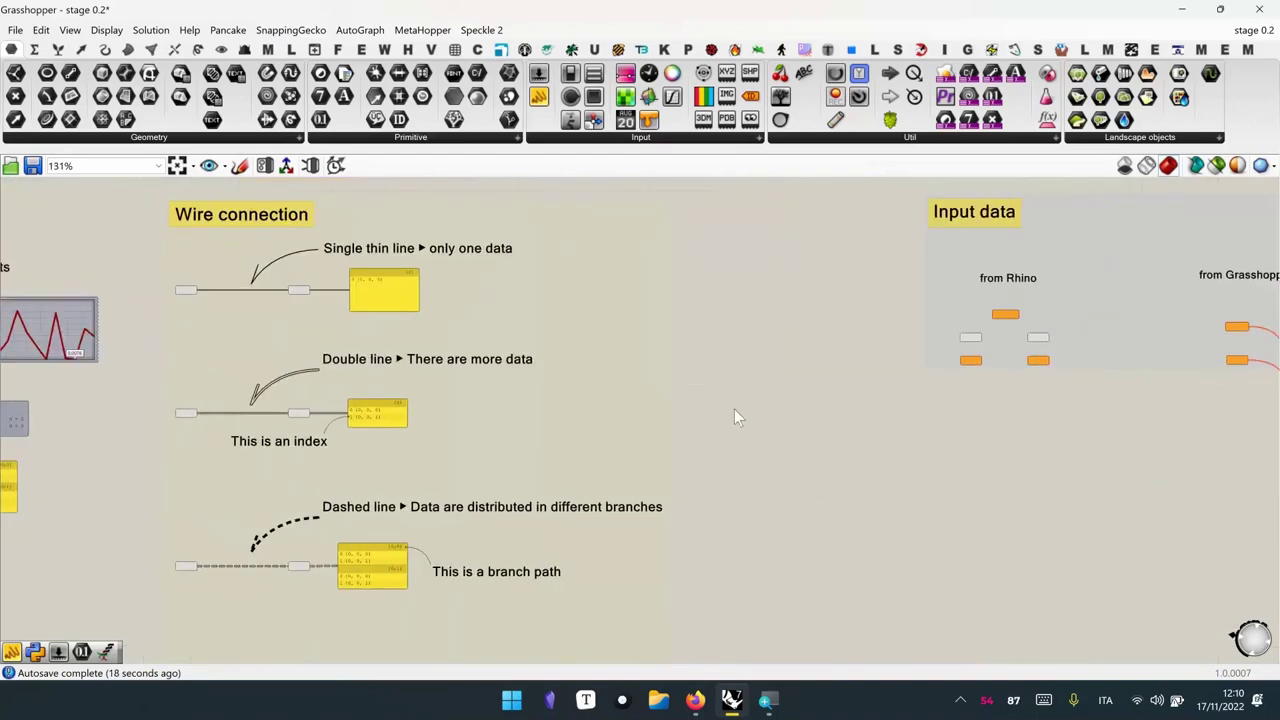
pyautogui.moveTo(272, 380); pyautogui.dragTo(604, 371, button='right')
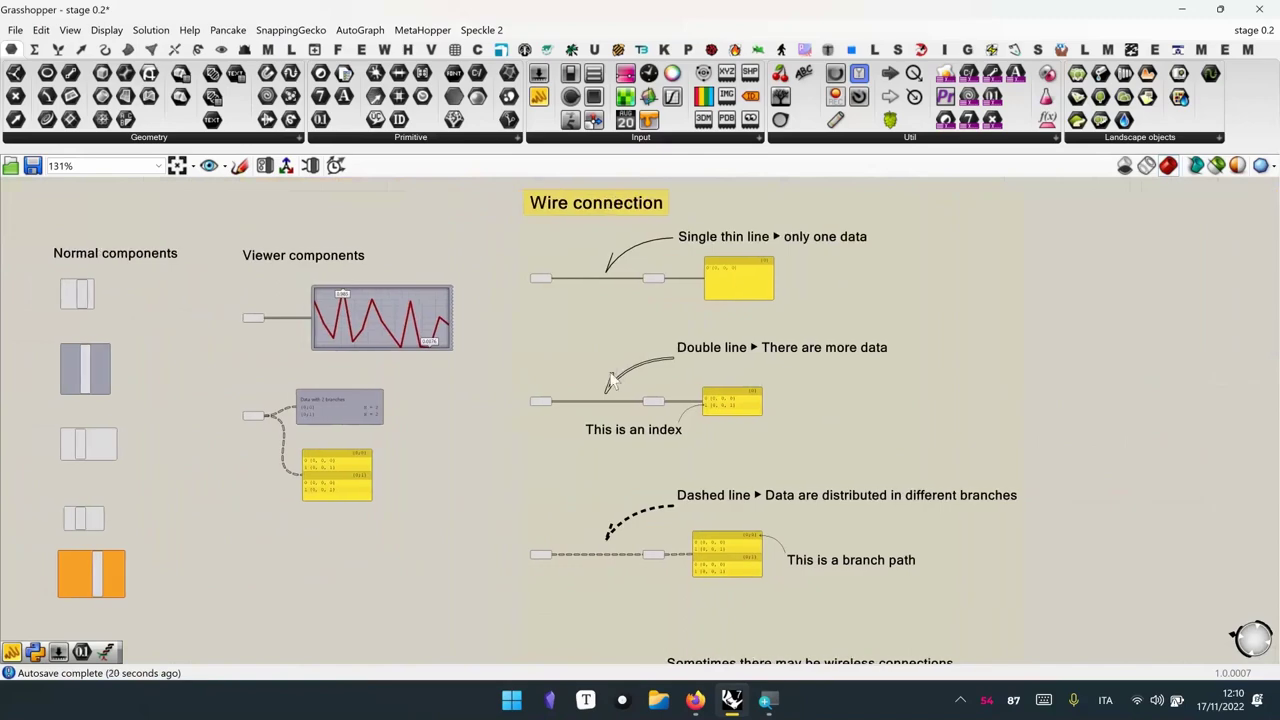
pyautogui.moveTo(167, 318); pyautogui.dragTo(592, 316, button='right')
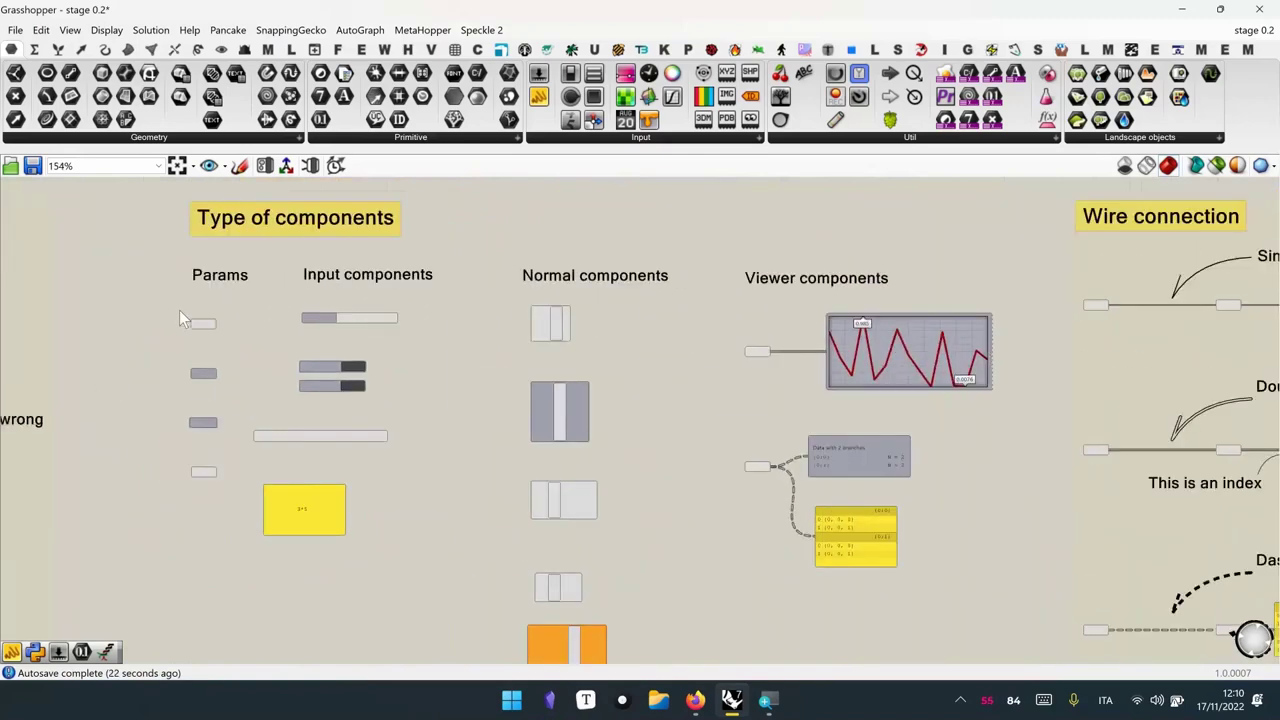
pyautogui.scroll(3, 181, 312)
pyautogui.moveTo(375, 633); pyautogui.dragTo(435, 630)
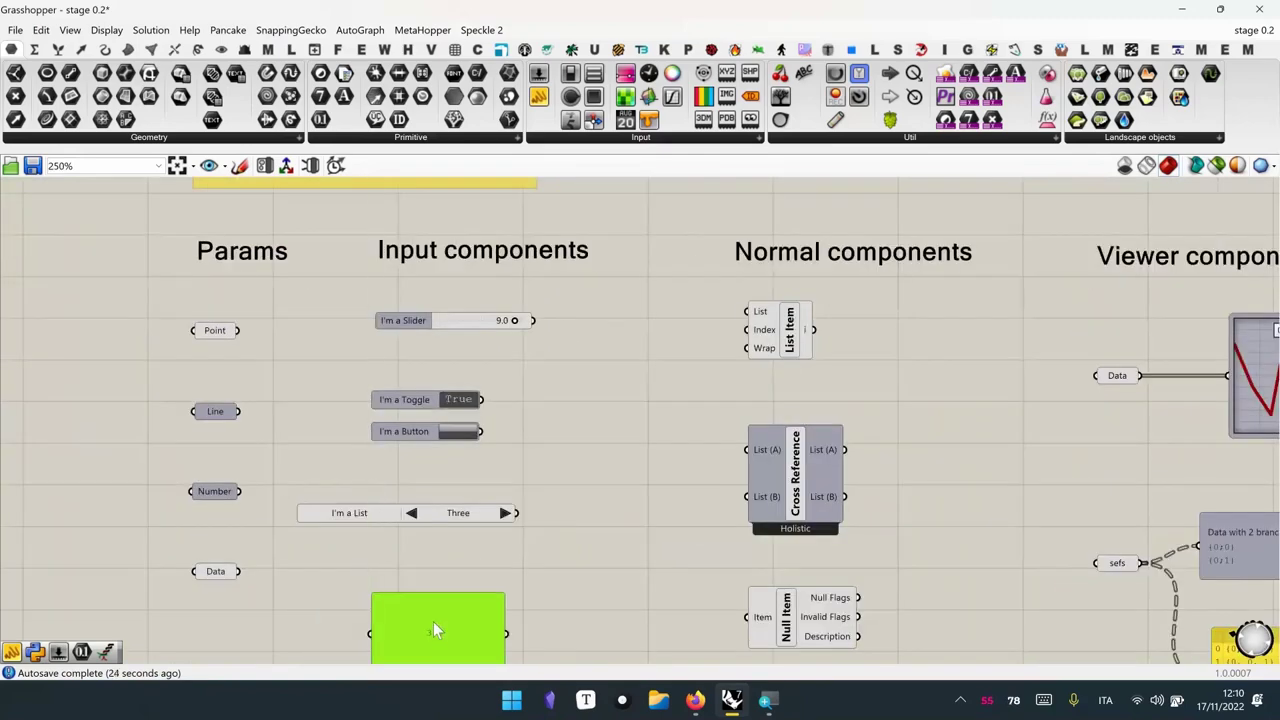
pyautogui.moveTo(381, 510); pyautogui.dragTo(385, 509)
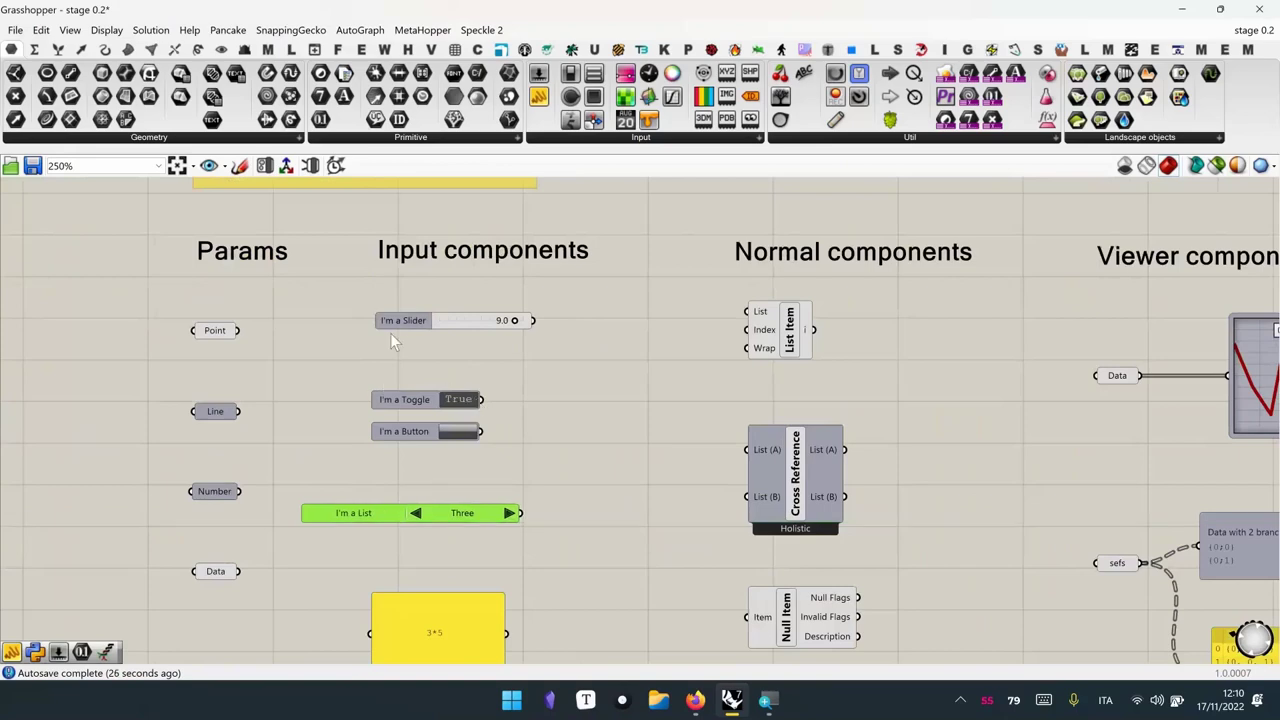
# Place a default Number Slider between the "from Rhino" and "from Grasshopper" parameters and delete it again
pyautogui.scroll(-3, 153, 318)
pyautogui.scroll(-3, 743, 329)
pyautogui.moveTo(743, 329); pyautogui.dragTo(345, 320, button='right')
pyautogui.moveTo(1063, 300); pyautogui.dragTo(703, 278, button='right')
pyautogui.scroll(7, 690, 276)
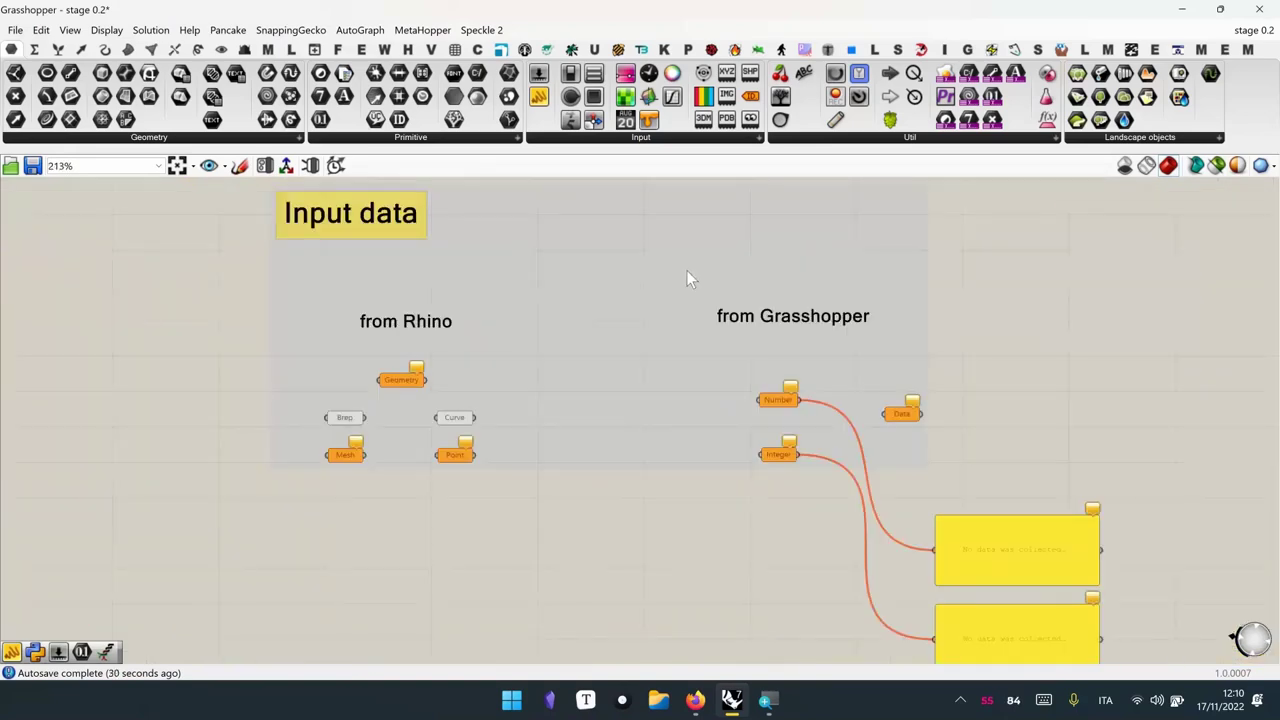
pyautogui.scroll(-1, 624, 360)
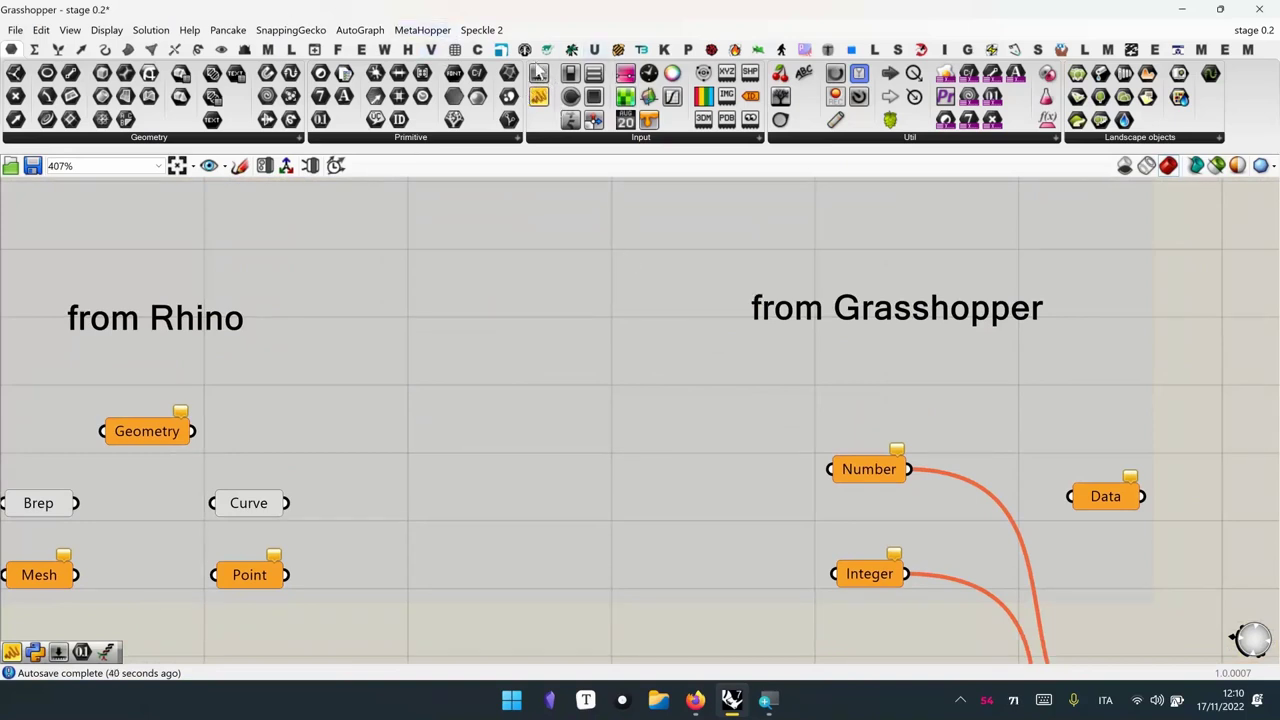
pyautogui.moveTo(538, 73); pyautogui.dragTo(452, 470)
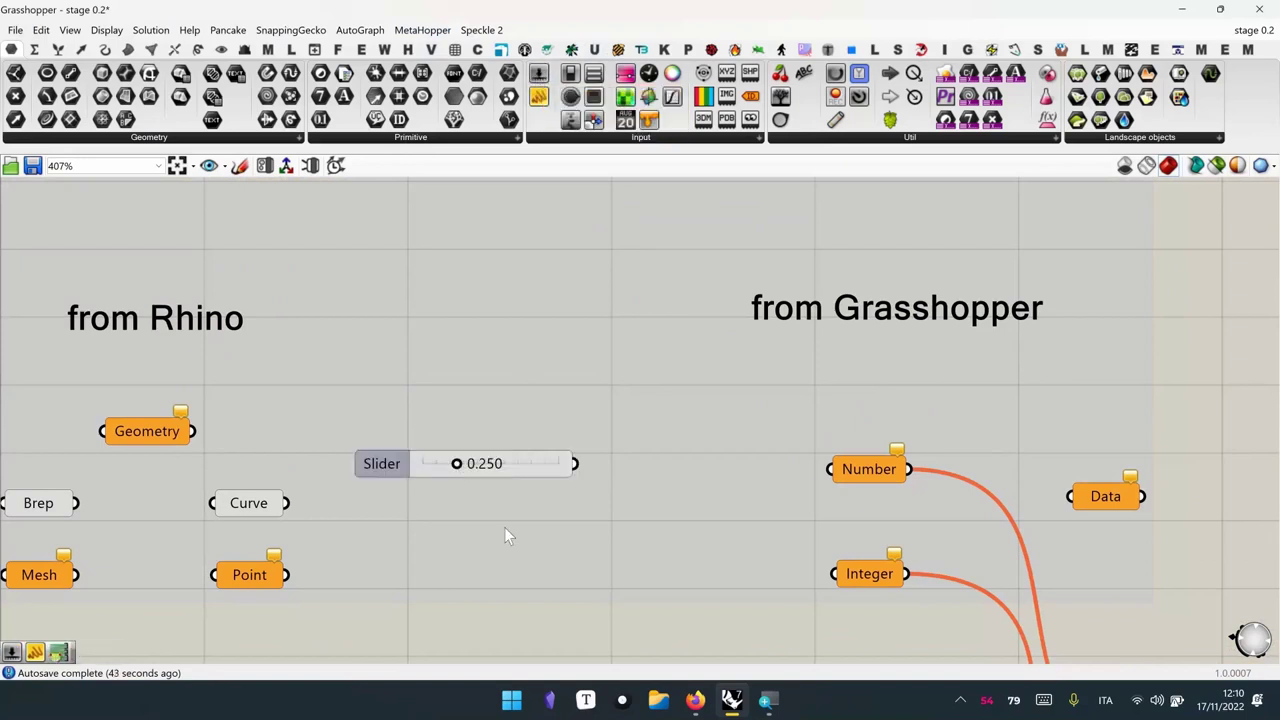
pyautogui.click(547, 458)
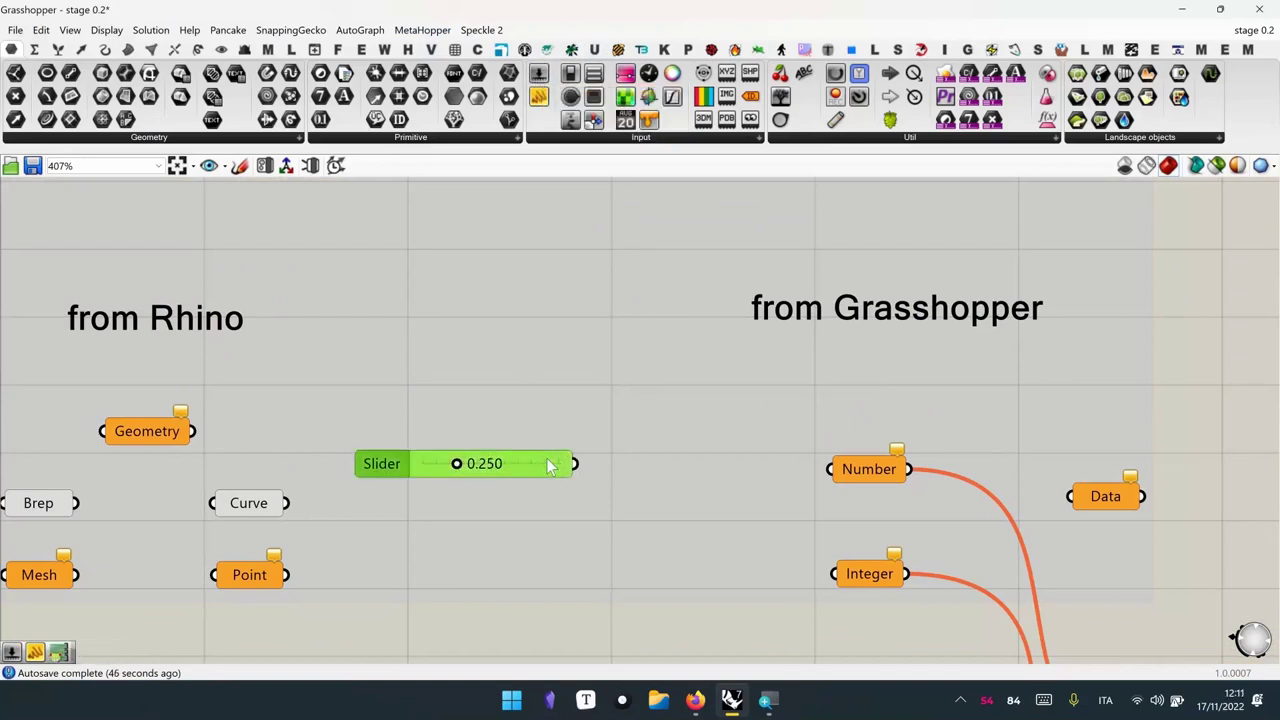
pyautogui.press('Delete')
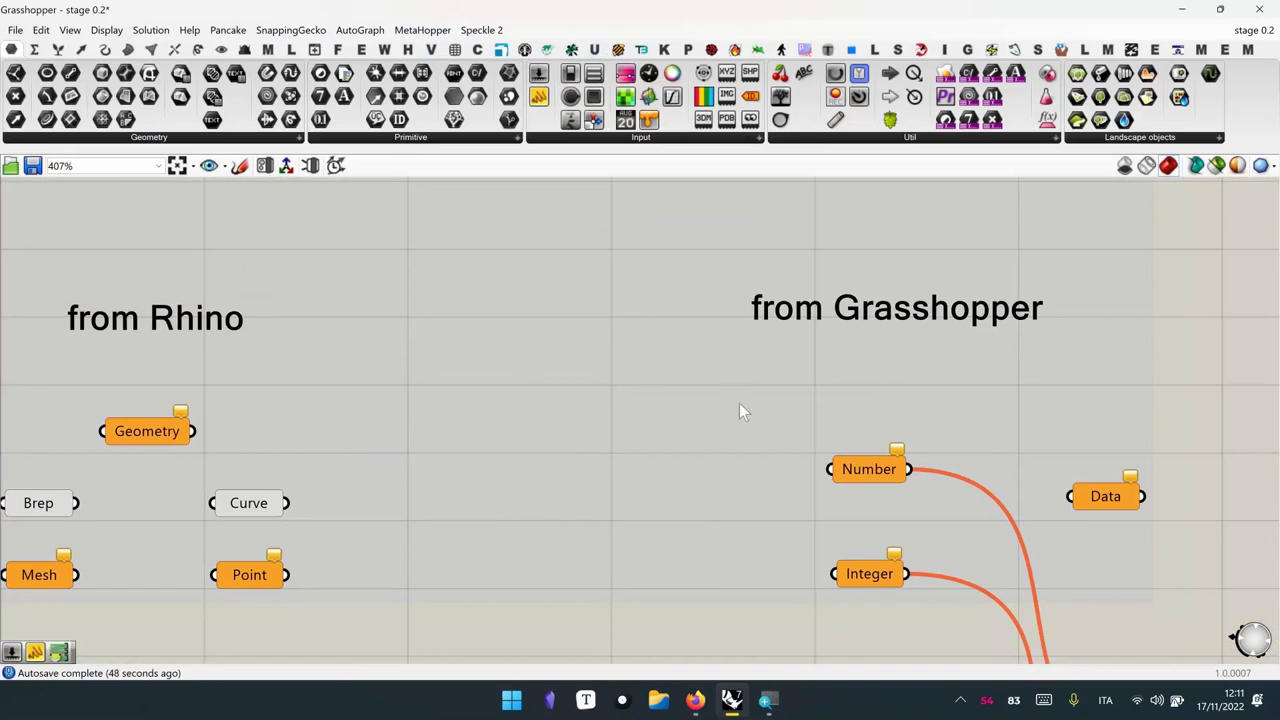
# Add a Number Slider with the value 3, connect it to the Number parameter's input, and move it beside that parameter
pyautogui.moveTo(742, 432); pyautogui.dragTo(620, 349, button='right')
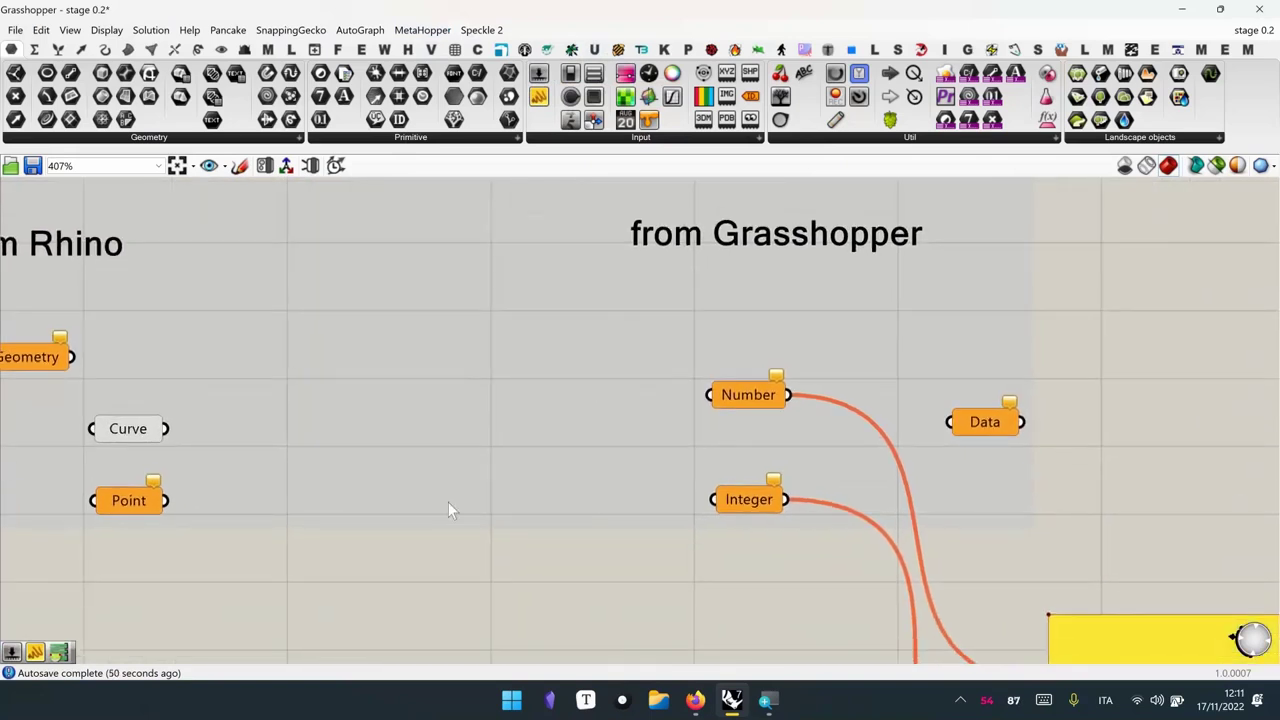
pyautogui.doubleClick(434, 547)
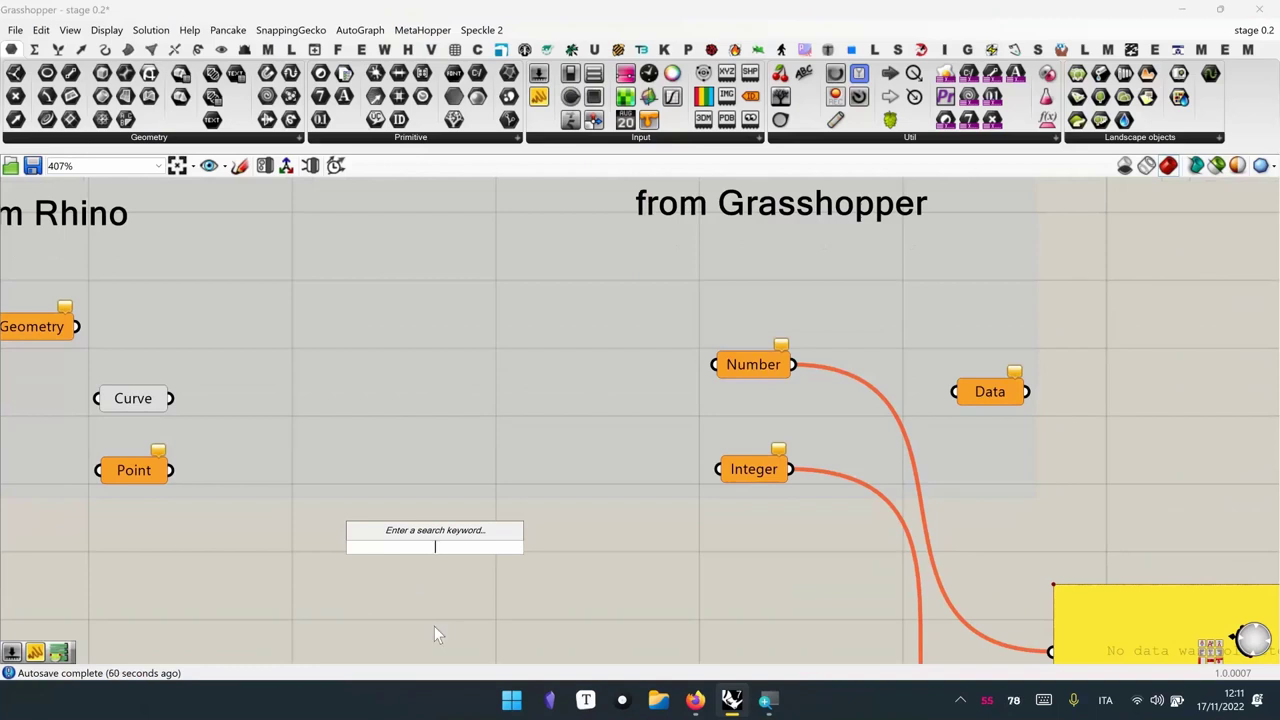
pyautogui.write('3')
pyautogui.press('Return')
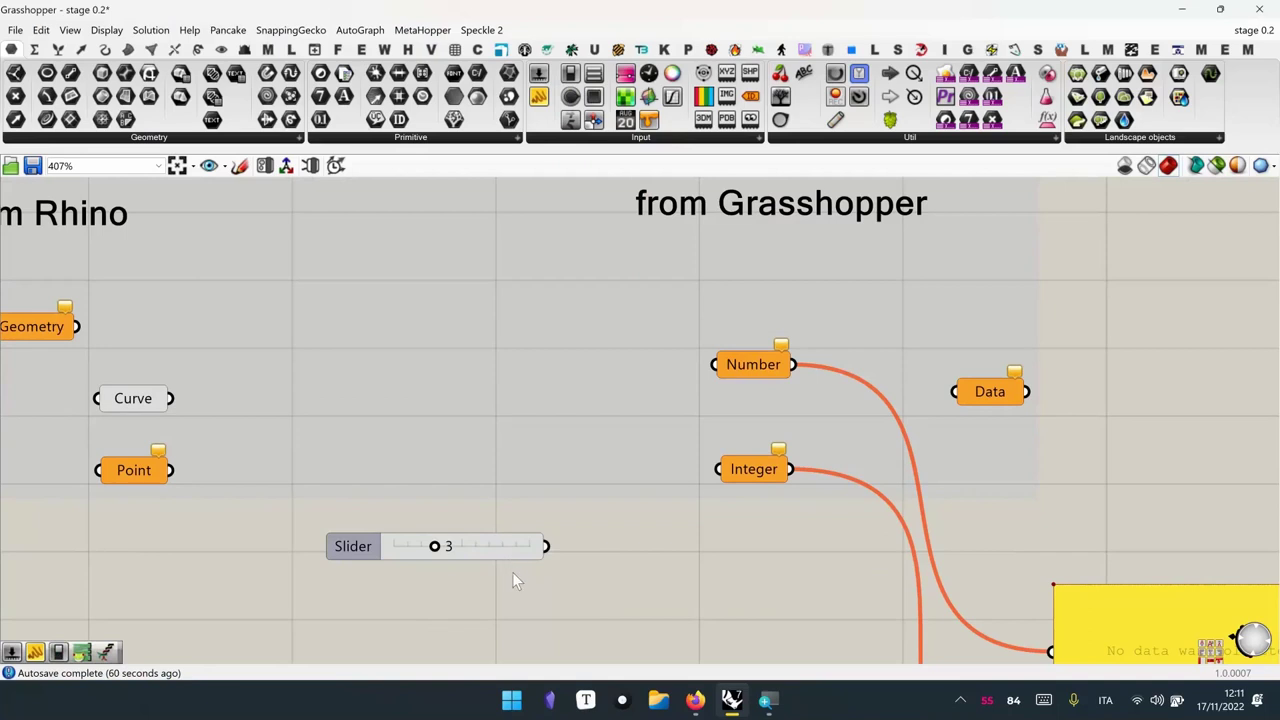
pyautogui.moveTo(546, 546); pyautogui.dragTo(720, 378)
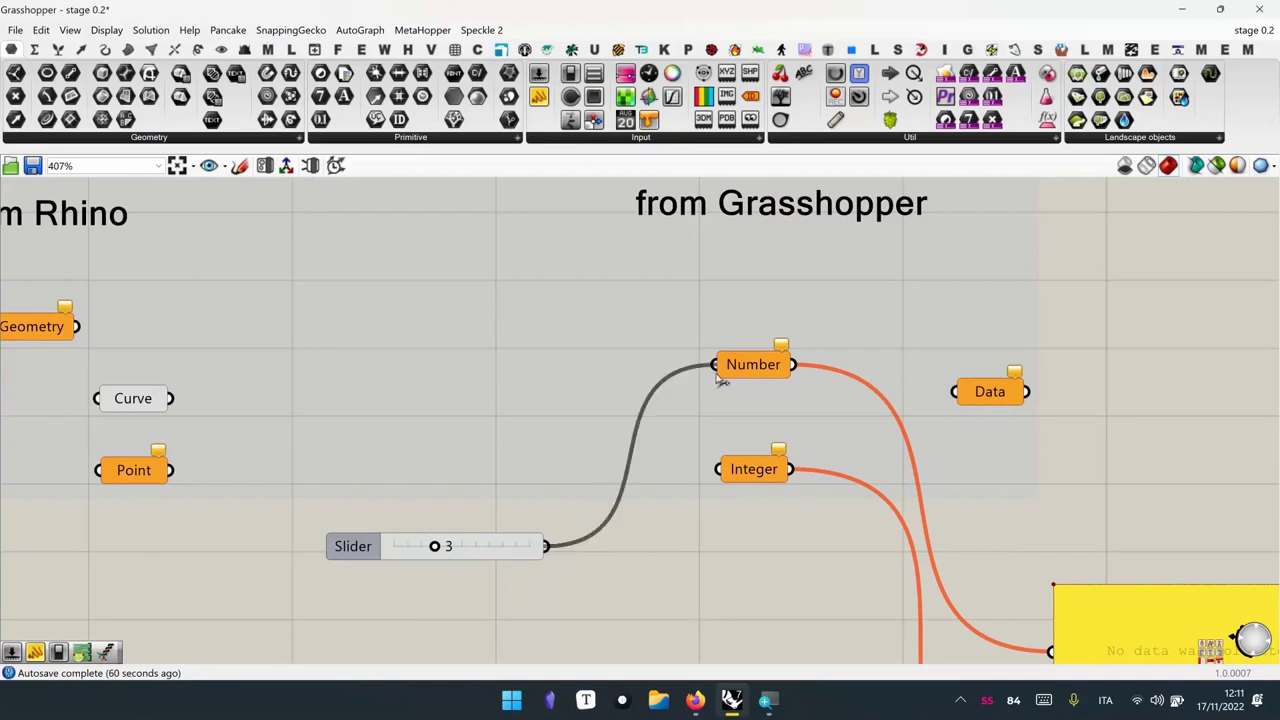
pyautogui.moveTo(516, 556); pyautogui.dragTo(535, 393)
pyautogui.moveTo(514, 557); pyautogui.dragTo(514, 511, button='right')
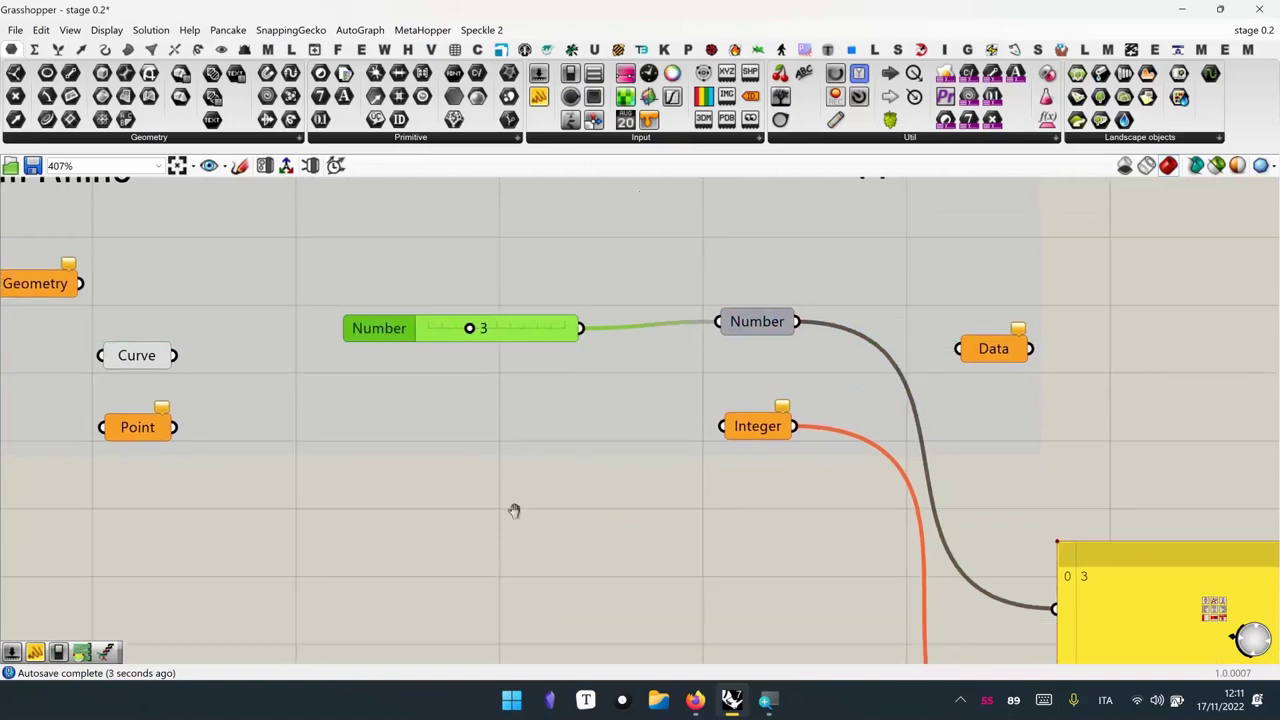
# Add a second Number Slider with the value 3.5 below the first one
pyautogui.click(435, 517)
pyautogui.doubleClick(435, 512)
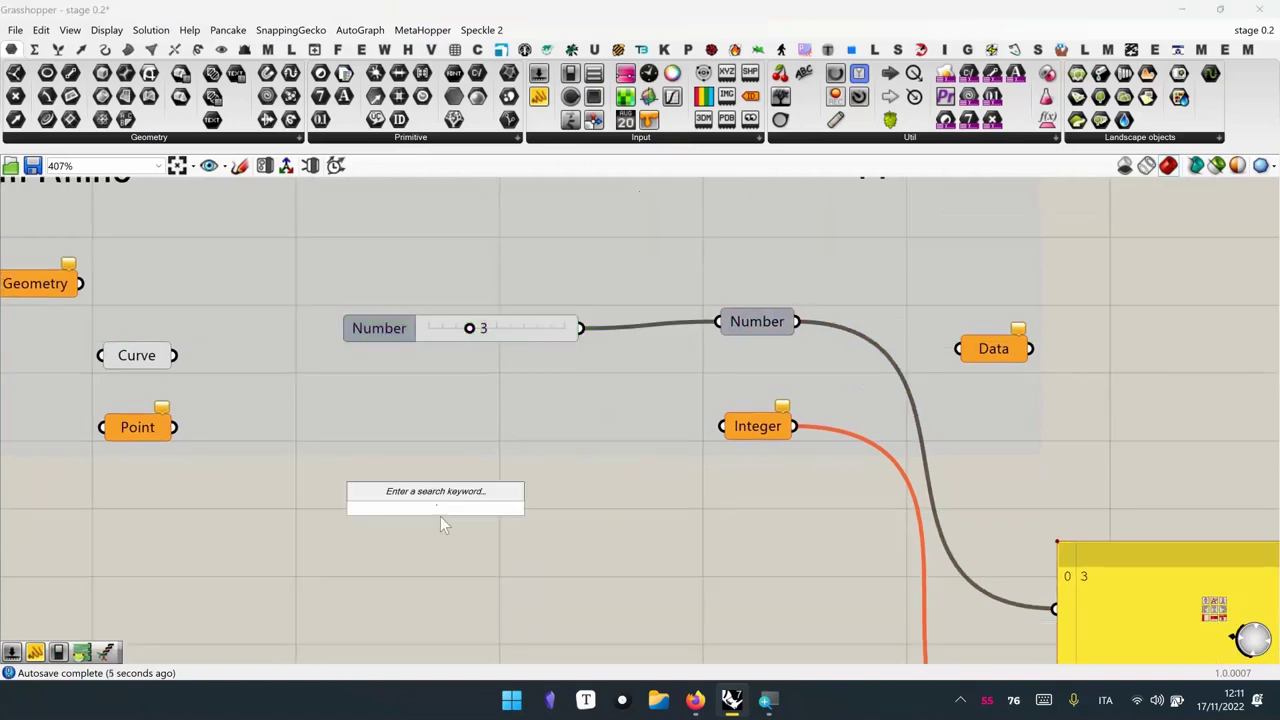
pyautogui.moveTo(560, 518); pyautogui.dragTo(509, 486, button='right')
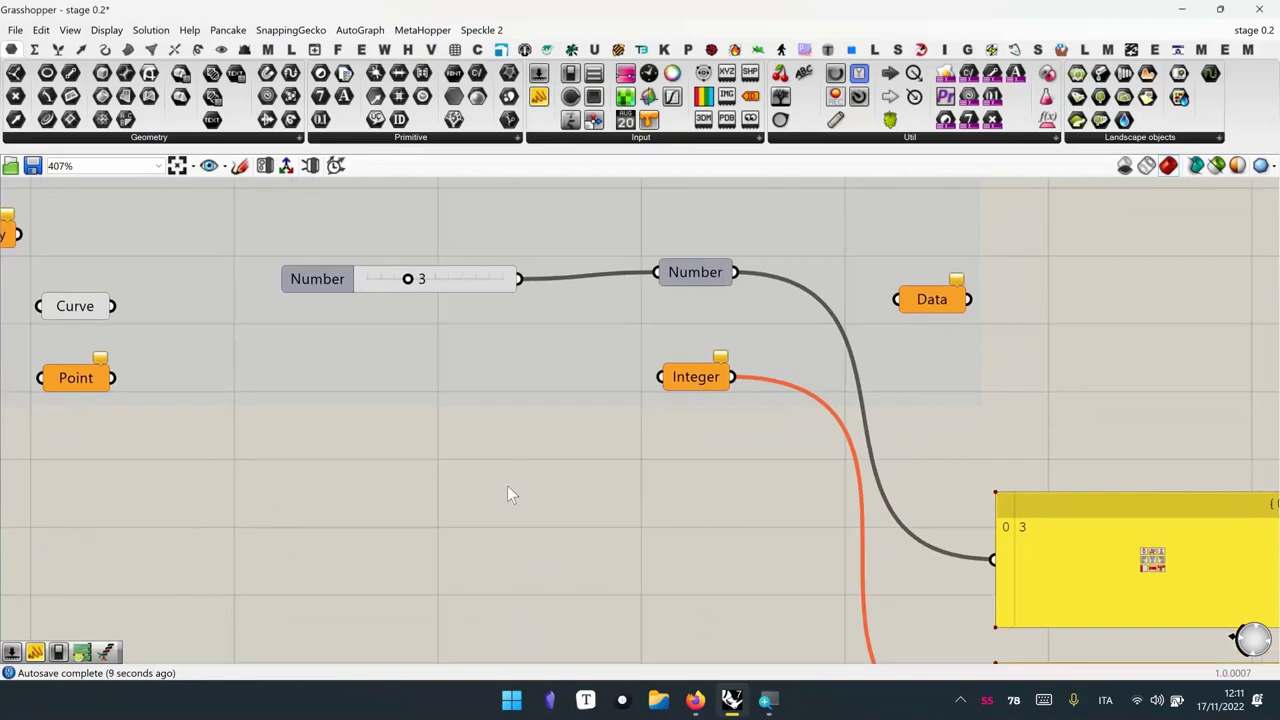
pyautogui.doubleClick(324, 543)
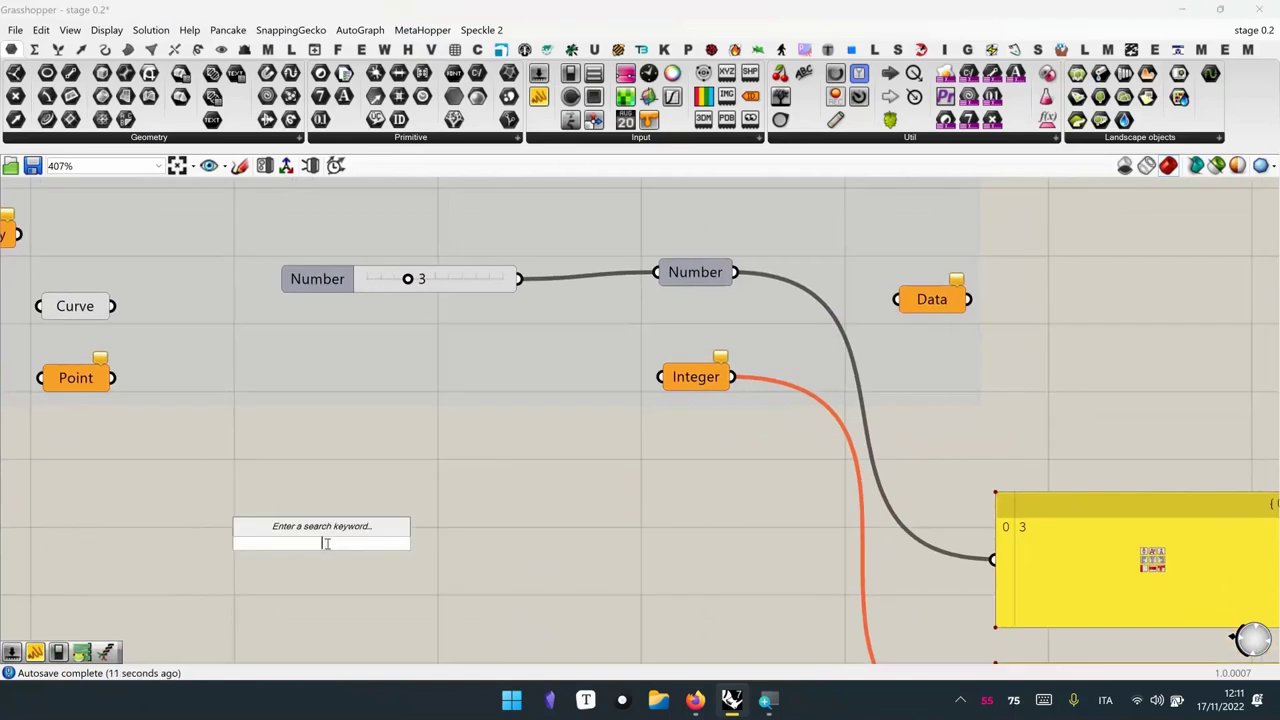
pyautogui.write('3.5')
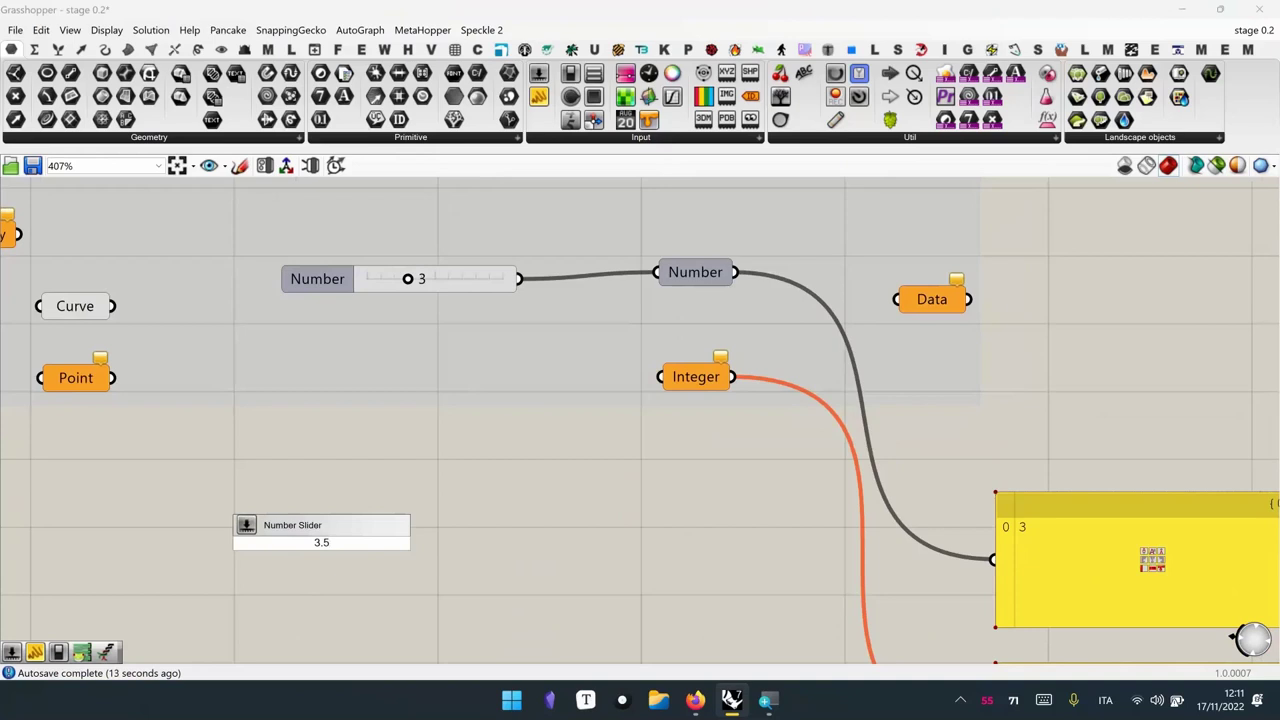
pyautogui.press('Return')
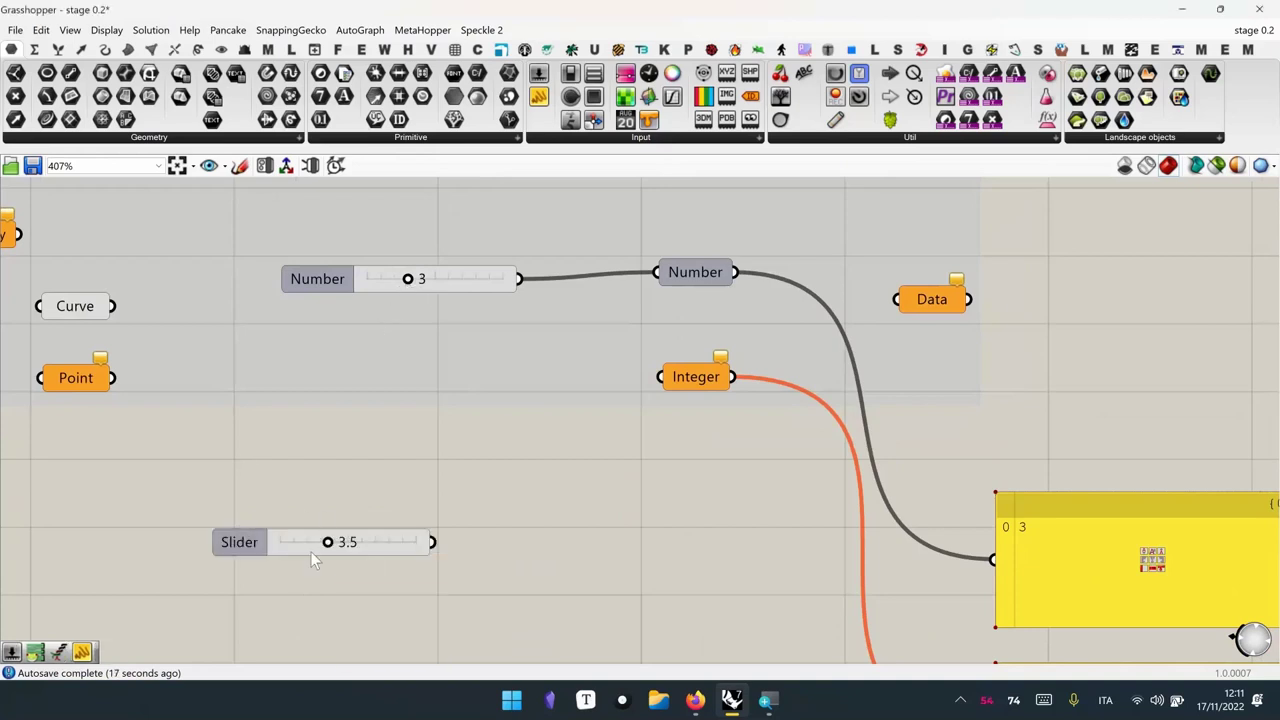
pyautogui.click(384, 541)
pyautogui.moveTo(384, 541); pyautogui.dragTo(421, 548)
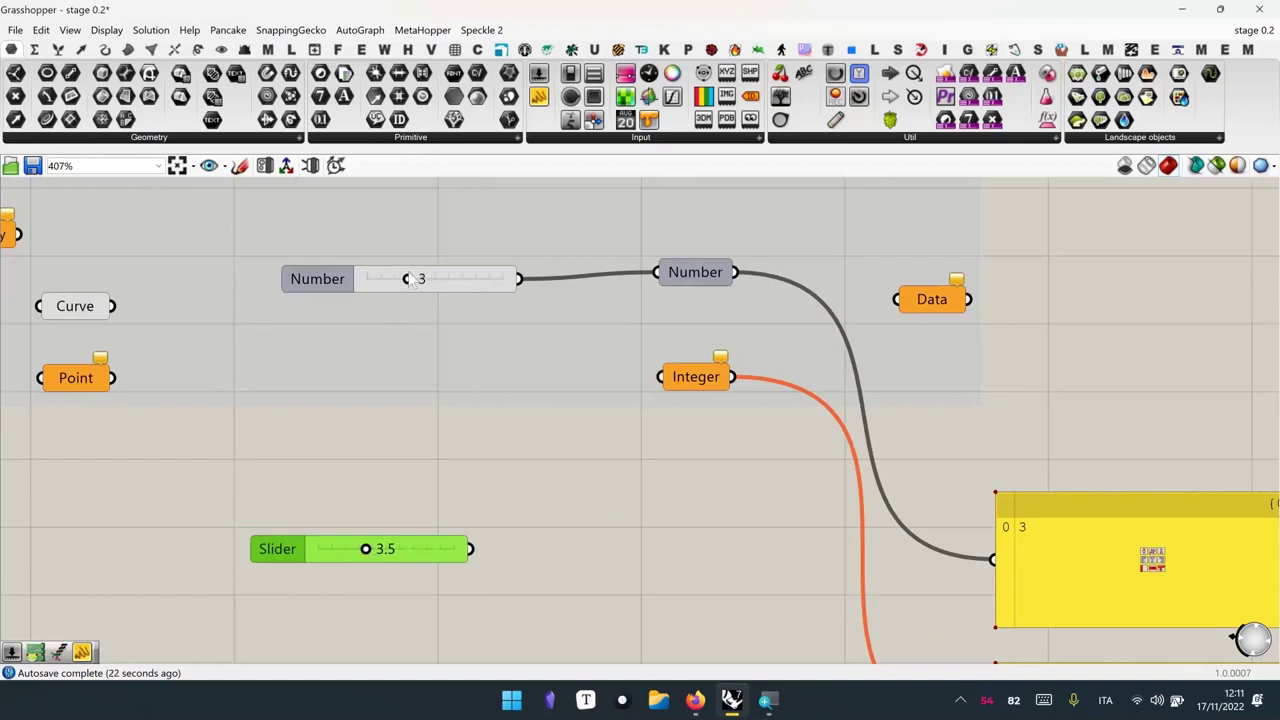
# Set the second slider to 1.8 and move it directly below the first slider
pyautogui.moveTo(408, 279)
pyautogui.mouseDown()
pyautogui.moveTo(380, 280)
pyautogui.moveTo(462, 280)
pyautogui.moveTo(408, 280)
pyautogui.mouseUp()
pyautogui.moveTo(370, 552); pyautogui.dragTo(346, 563)
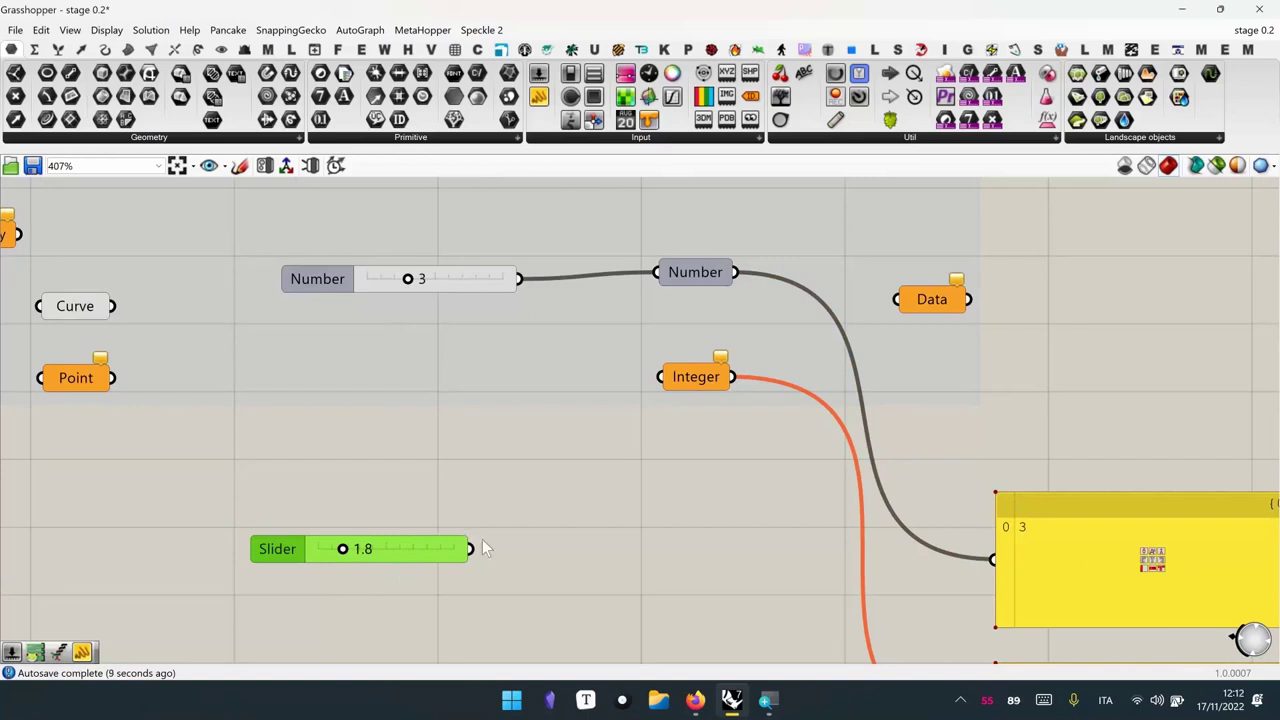
pyautogui.moveTo(514, 475); pyautogui.dragTo(448, 493, button='right')
pyautogui.moveTo(353, 558); pyautogui.dragTo(384, 342)
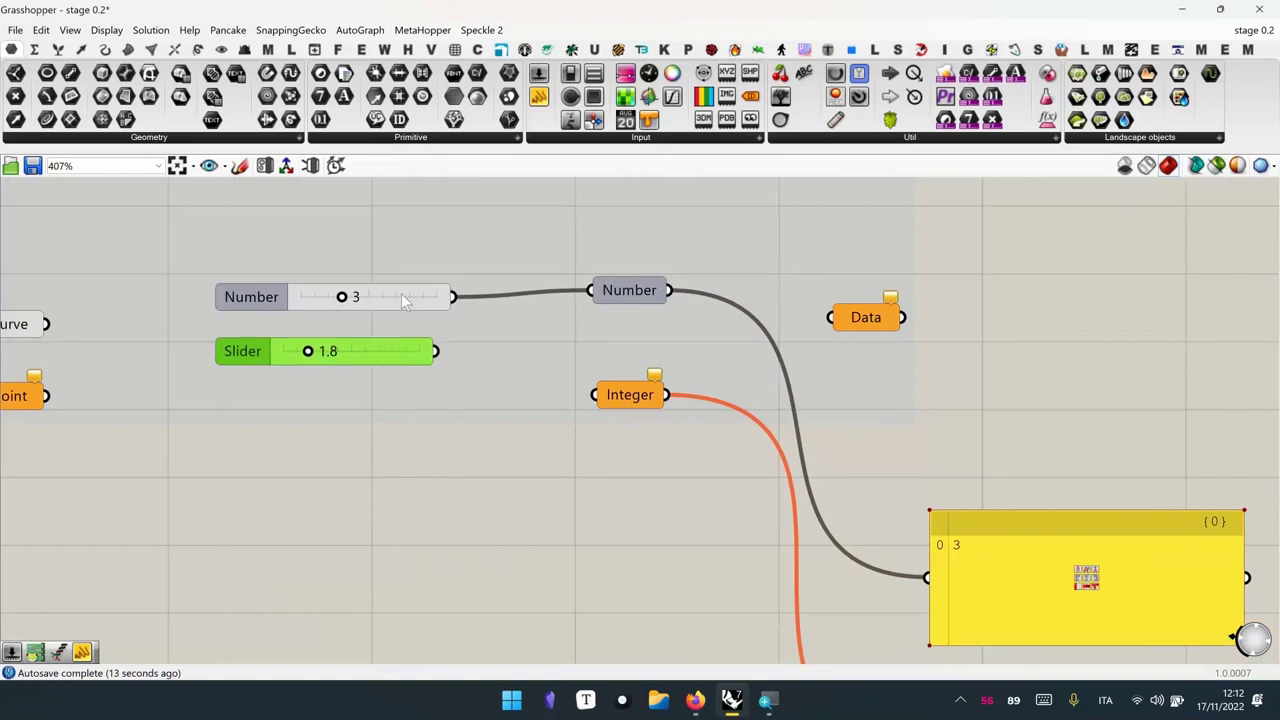
# Connect the 1.8 slider to the Number parameter's input in place of the slider set to 3
pyautogui.click(616, 291)
pyautogui.moveTo(649, 335); pyautogui.dragTo(660, 338, button='right')
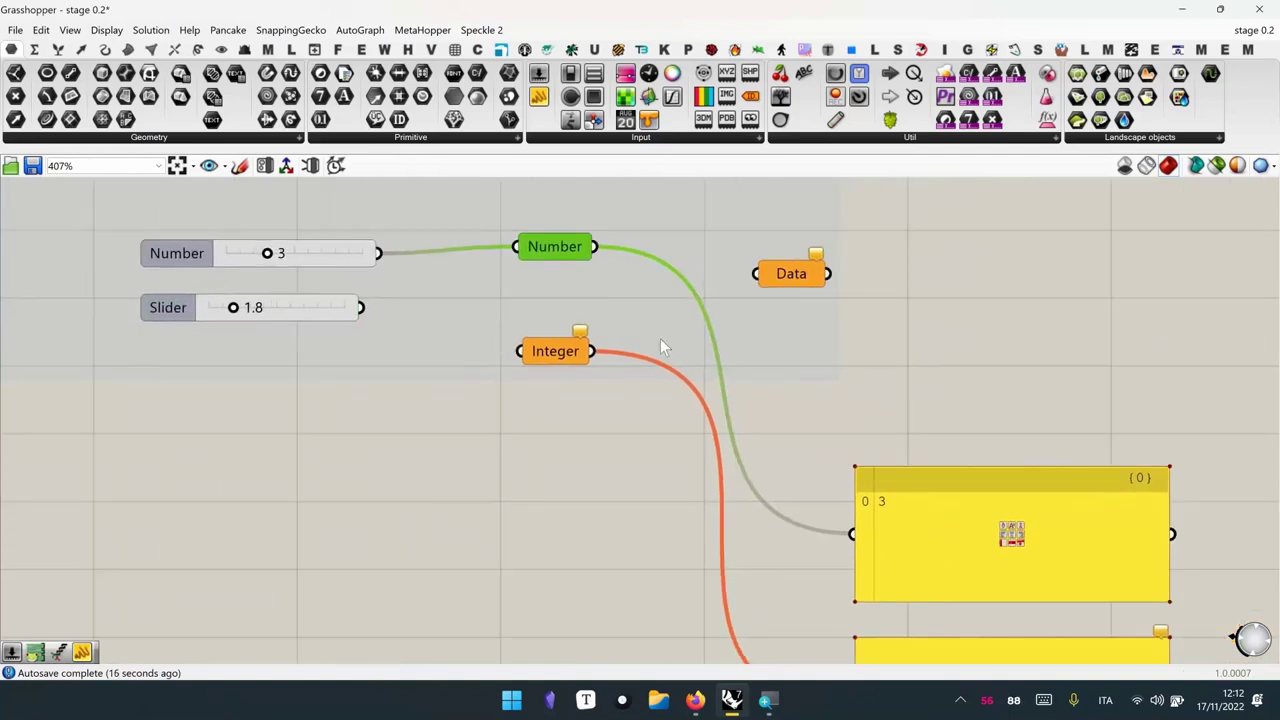
pyautogui.click(921, 506)
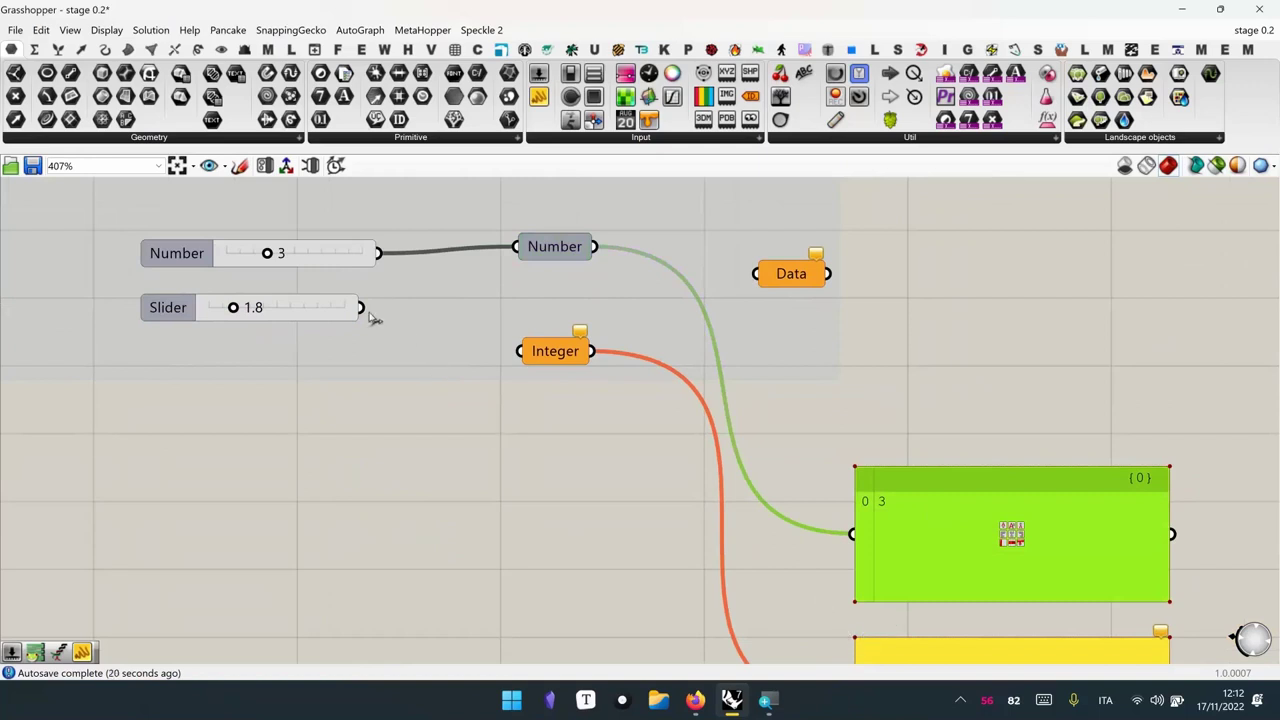
pyautogui.moveTo(364, 309); pyautogui.dragTo(516, 248)
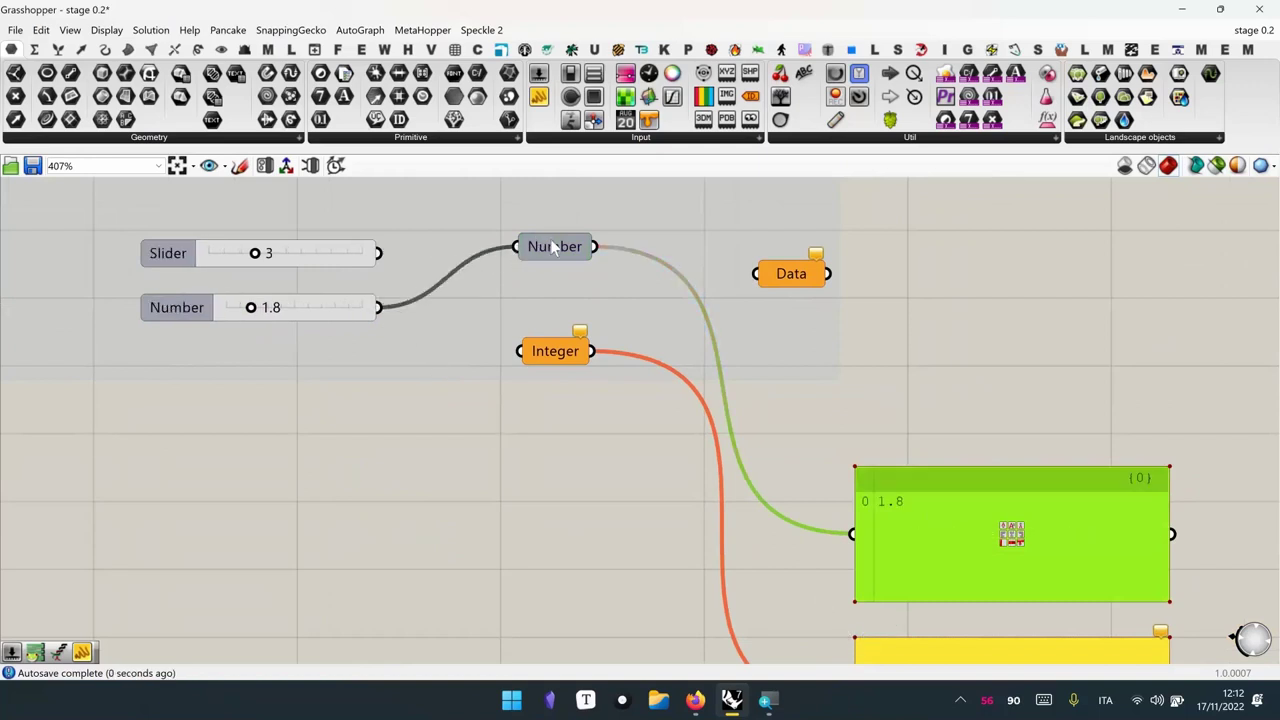
pyautogui.click(550, 249)
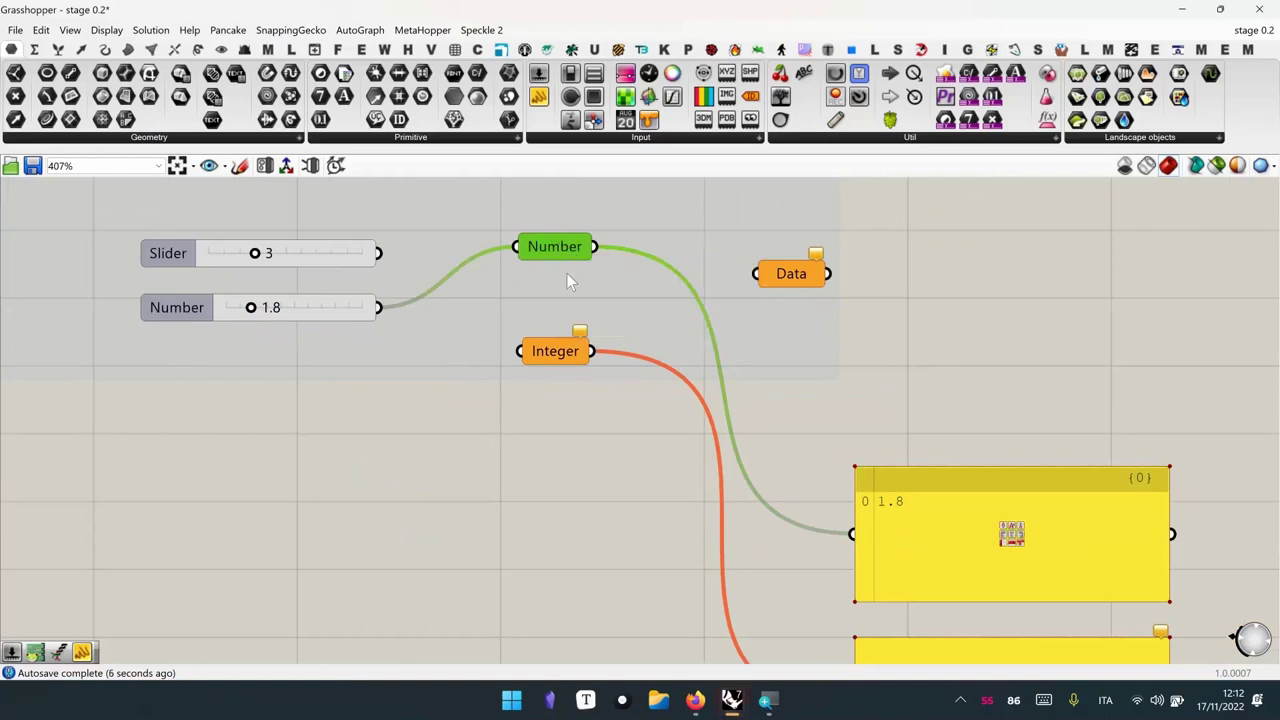
# Connect the slider set to 3 to the Integer parameter's input
pyautogui.click(569, 355)
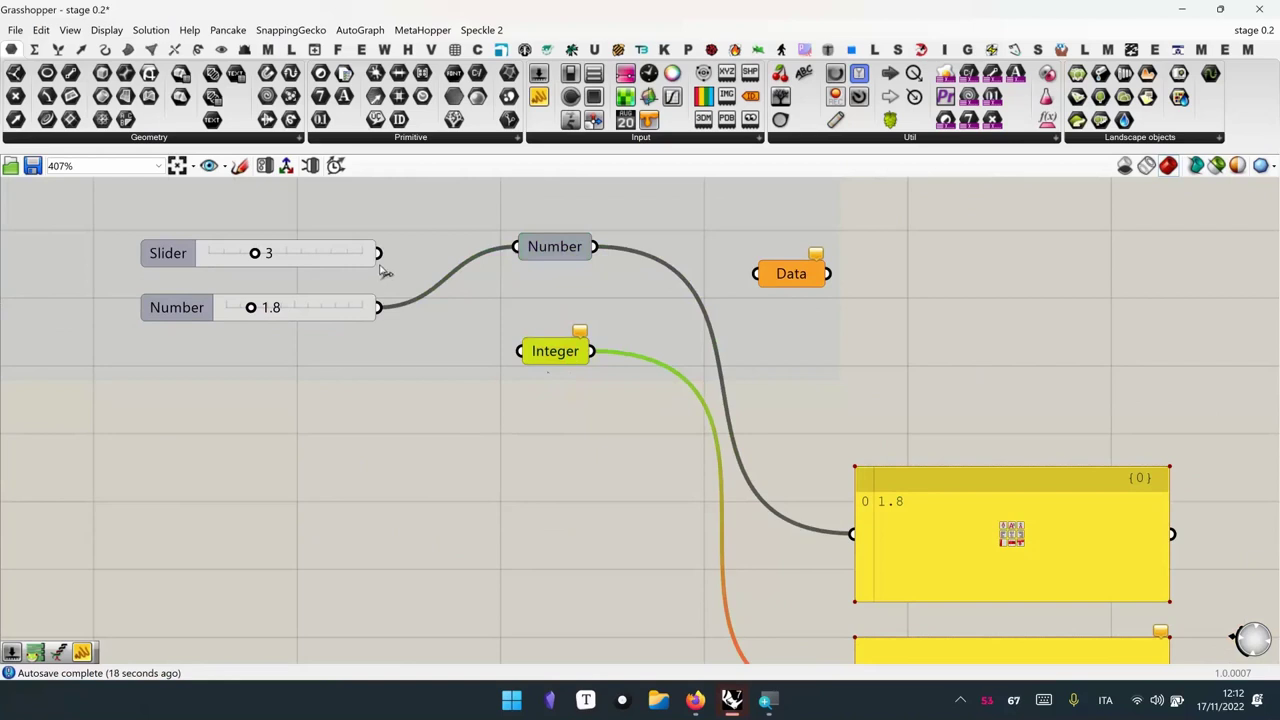
pyautogui.moveTo(377, 254); pyautogui.dragTo(518, 351)
pyautogui.scroll(-3, 903, 510)
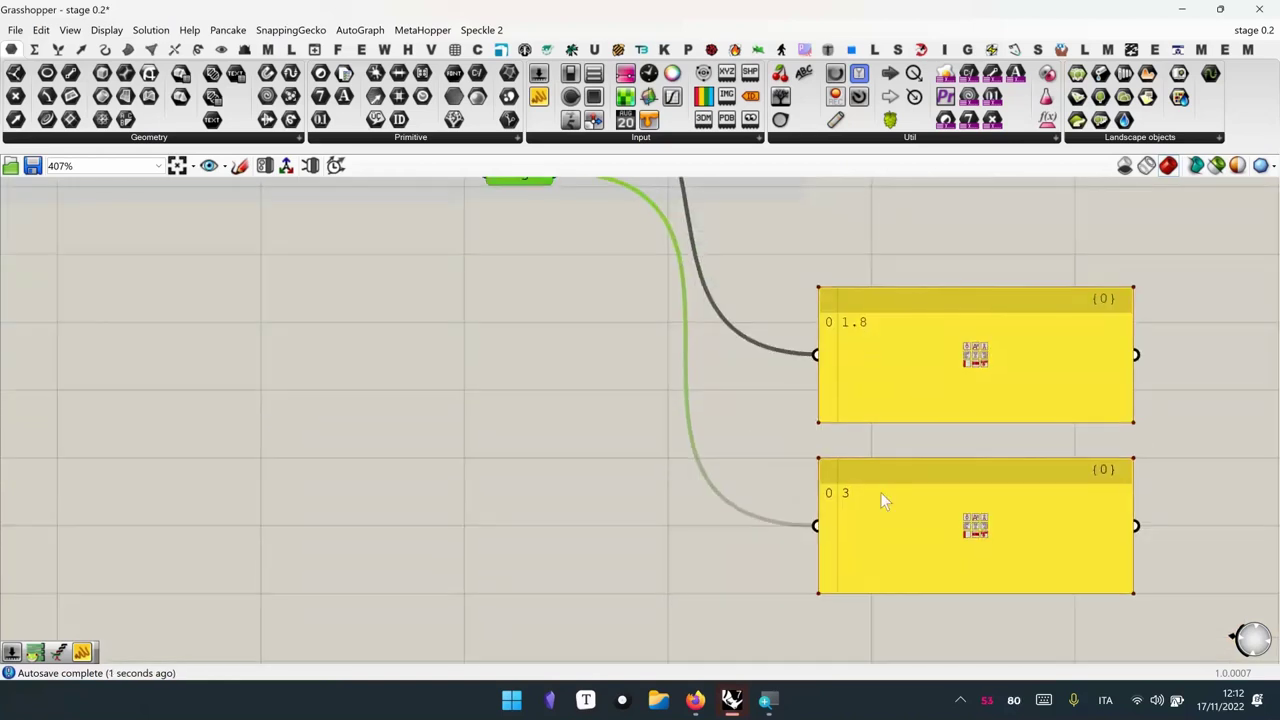
# Move both Panels up closer to the parameters, keeping them one above the other below the Data parameter
pyautogui.scroll(1, 880, 492)
pyautogui.scroll(-1, 888, 538)
pyautogui.moveTo(920, 442); pyautogui.dragTo(903, 534, button='right')
pyautogui.moveTo(903, 534); pyautogui.dragTo(911, 446)
pyautogui.click(878, 640)
pyautogui.moveTo(876, 640); pyautogui.dragTo(884, 541)
pyautogui.click(412, 461)
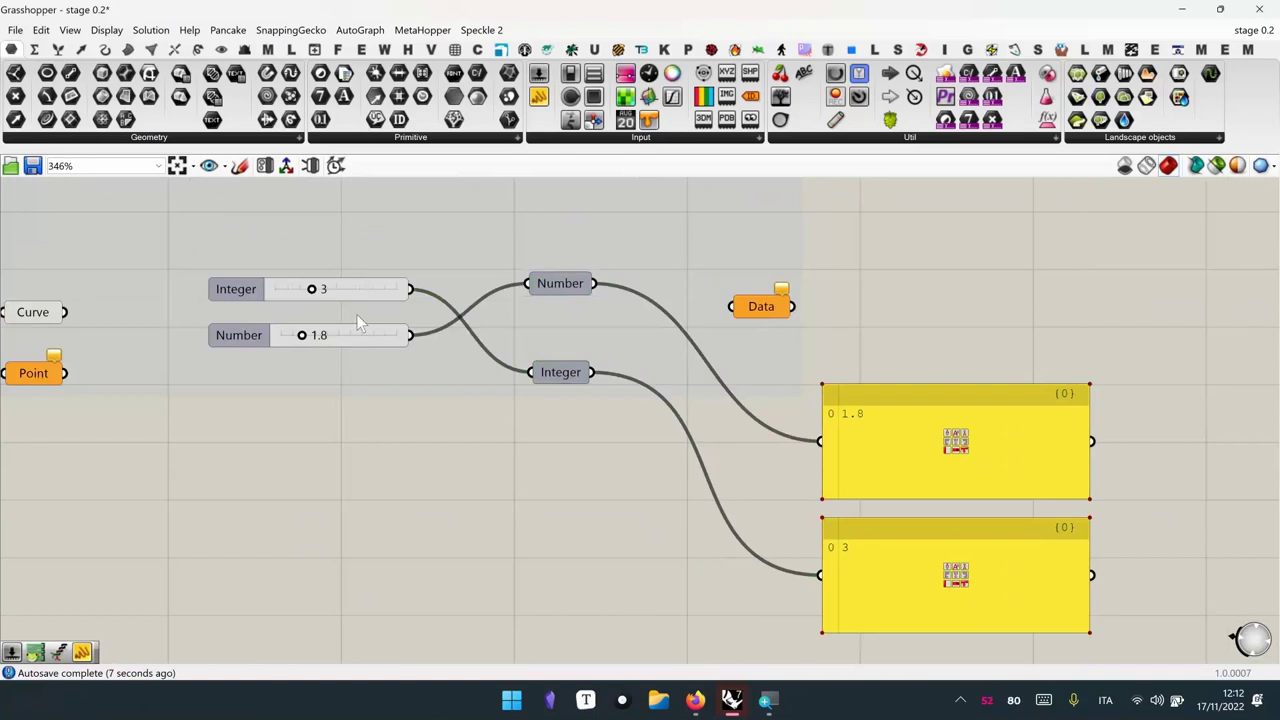
# Connect the 1.8 slider to the Integer parameter in place of the slider set to 3, and set the connected slider to 5.8
pyautogui.click(342, 335)
pyautogui.moveTo(412, 335); pyautogui.dragTo(531, 372)
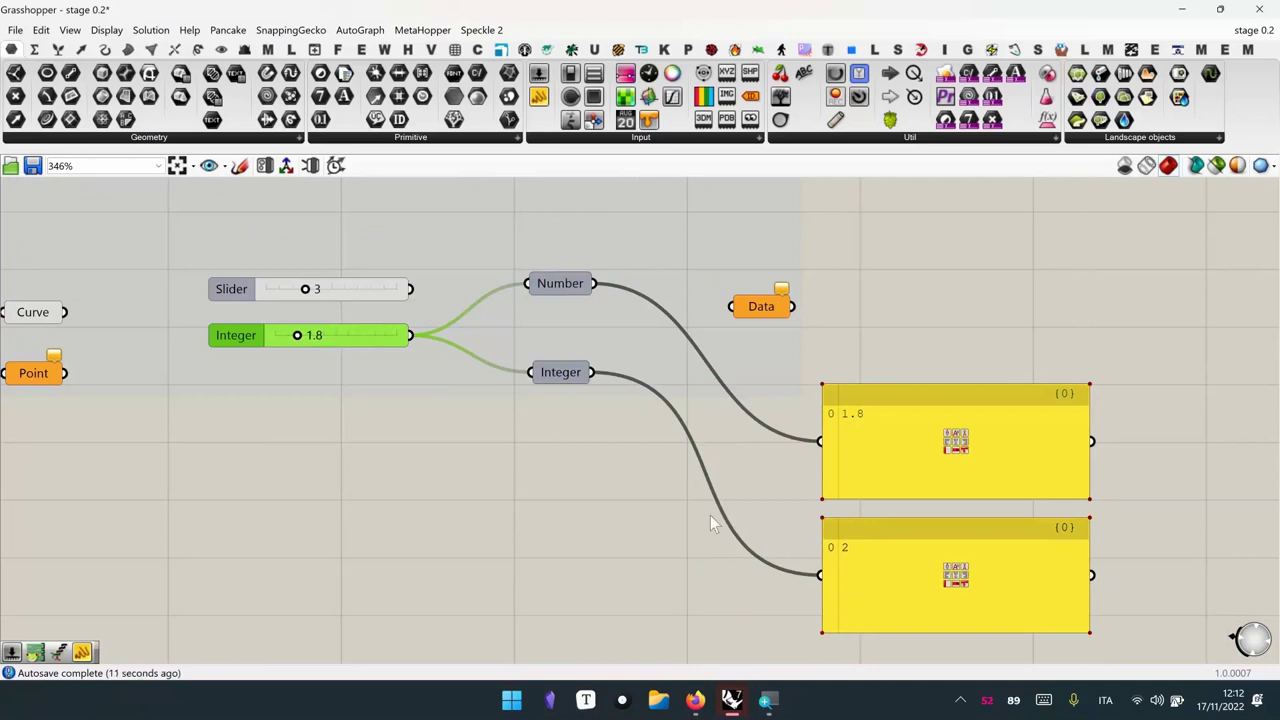
pyautogui.moveTo(296, 337); pyautogui.dragTo(346, 345)
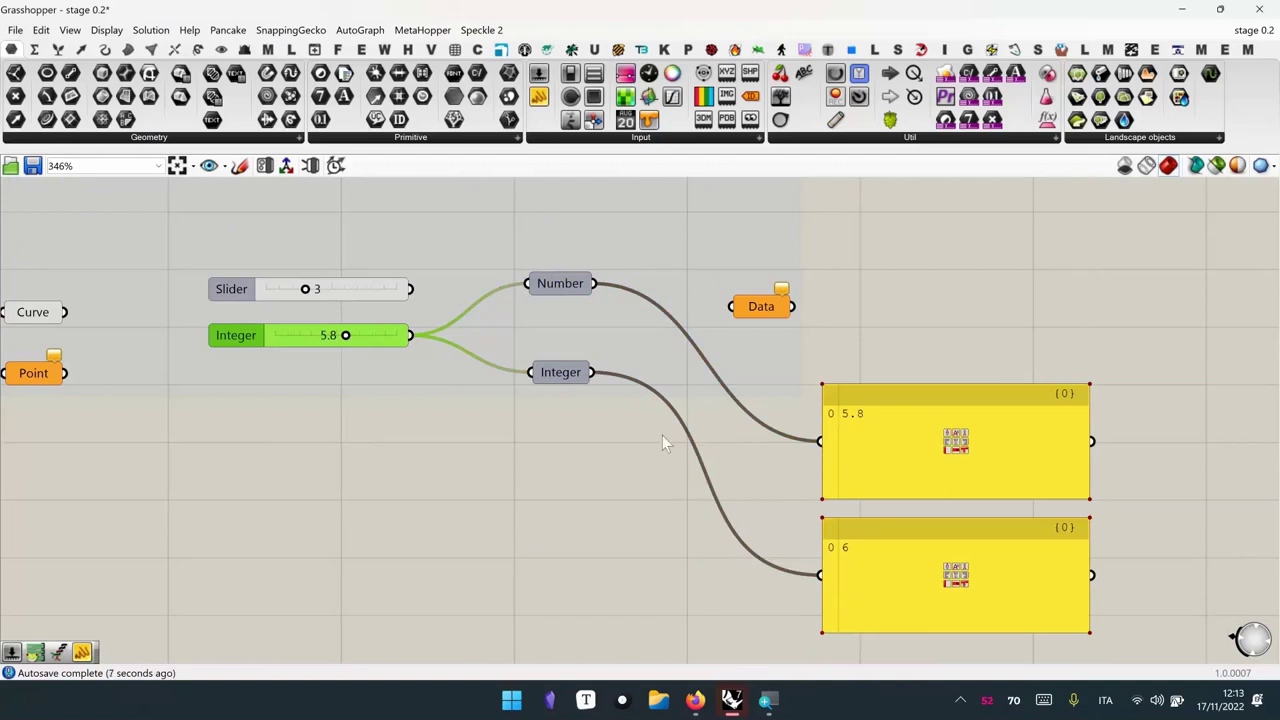
pyautogui.click(584, 291)
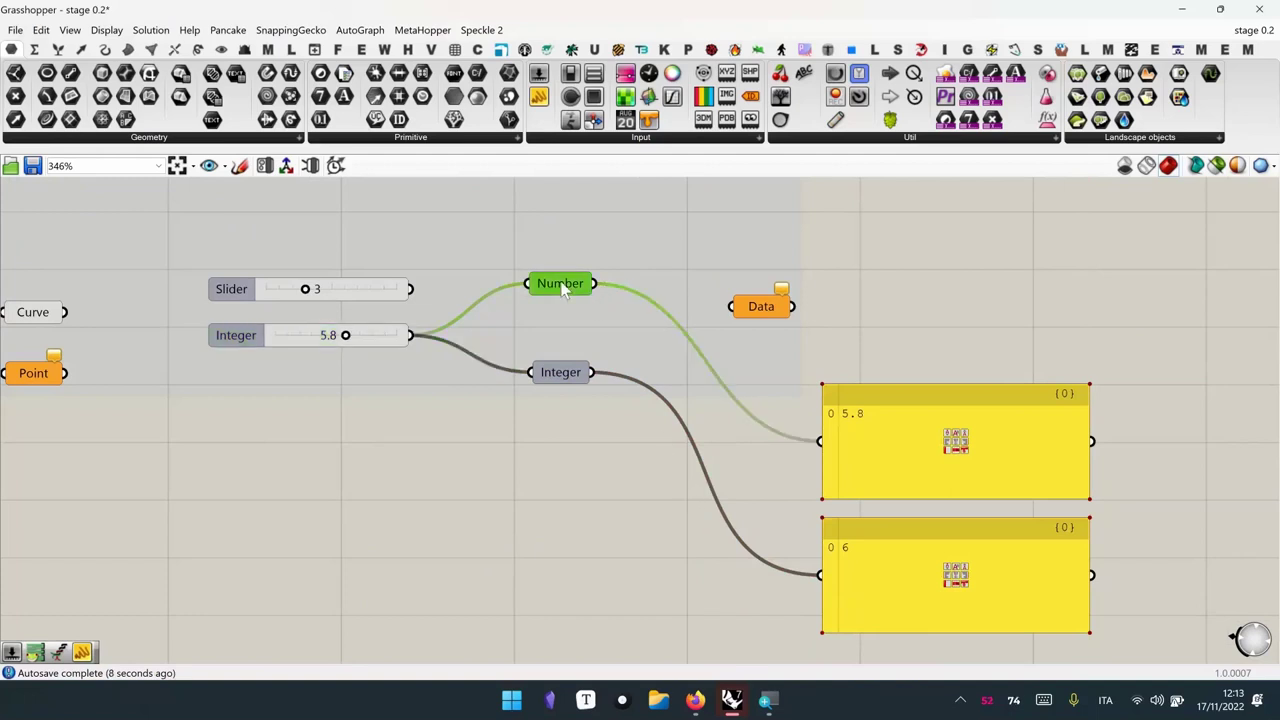
pyautogui.click(563, 372)
pyautogui.moveTo(562, 387); pyautogui.dragTo(556, 516, button='right')
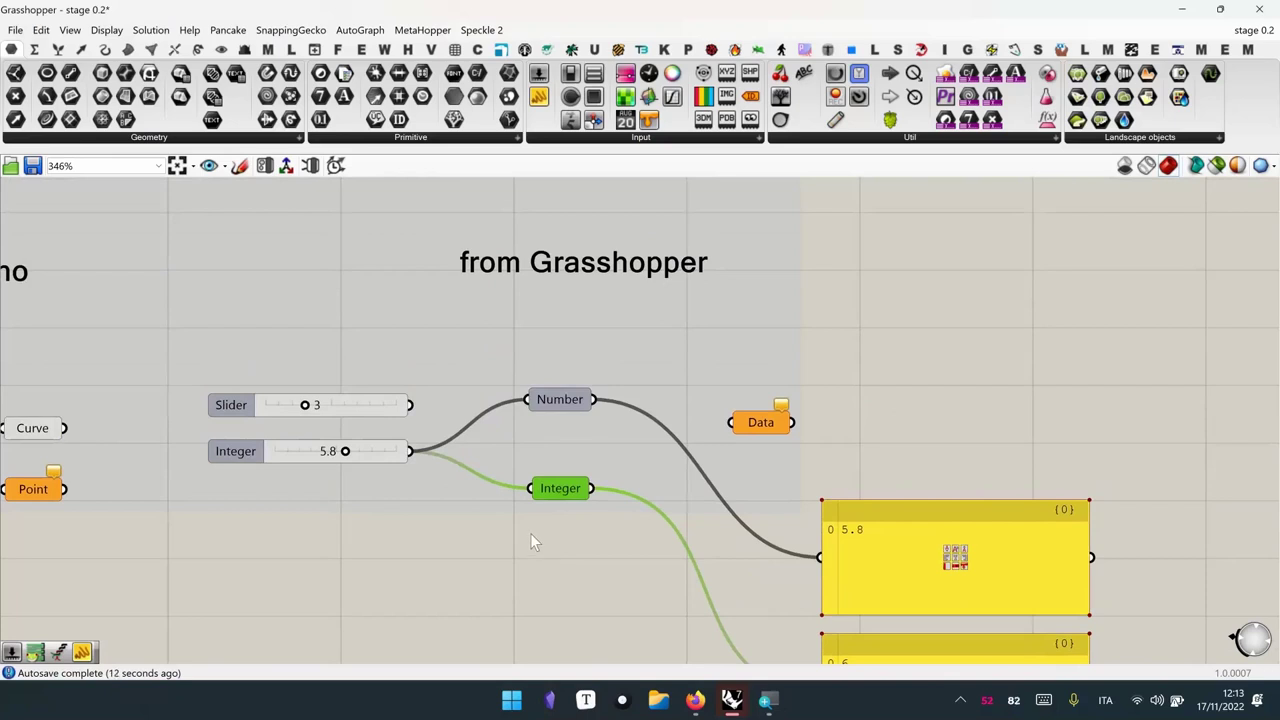
pyautogui.moveTo(530, 533); pyautogui.dragTo(555, 483, button='right')
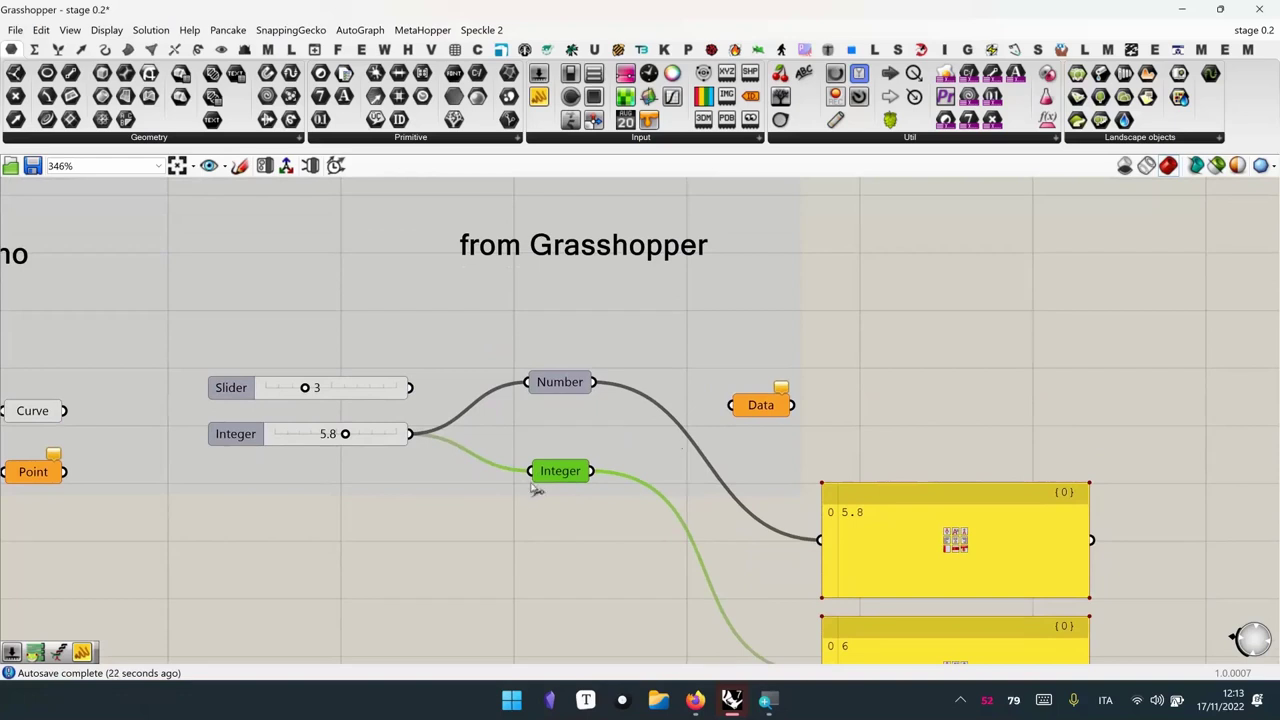
pyautogui.moveTo(569, 451); pyautogui.dragTo(537, 467, button='right')
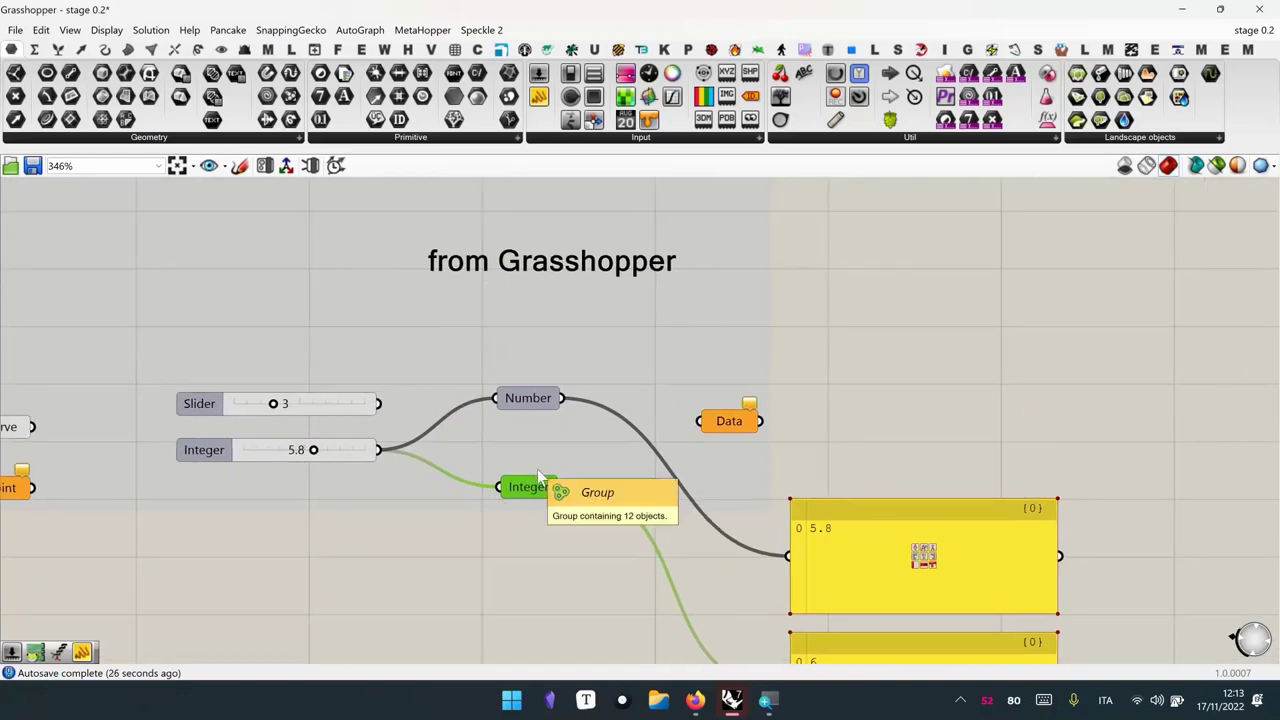
# Move the Data parameter slightly up so it sits roughly level with the Number parameter
pyautogui.click(733, 421)
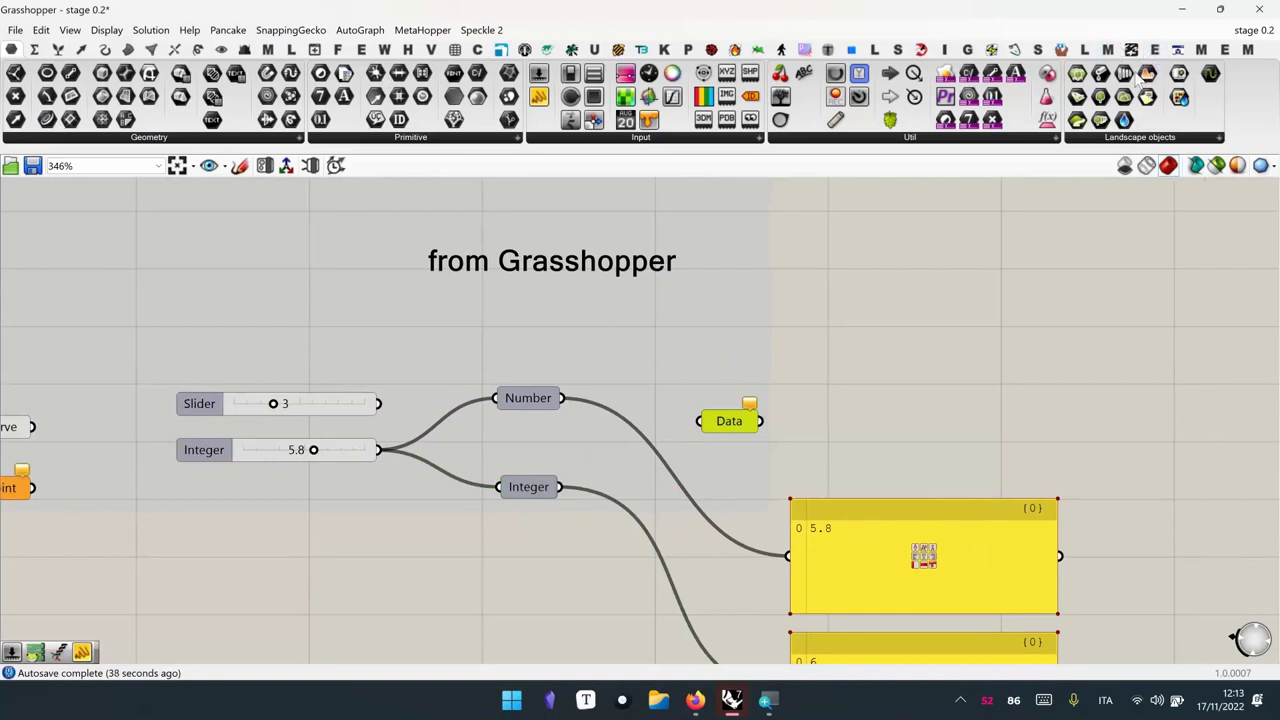
pyautogui.moveTo(714, 452); pyautogui.dragTo(711, 434, button='right')
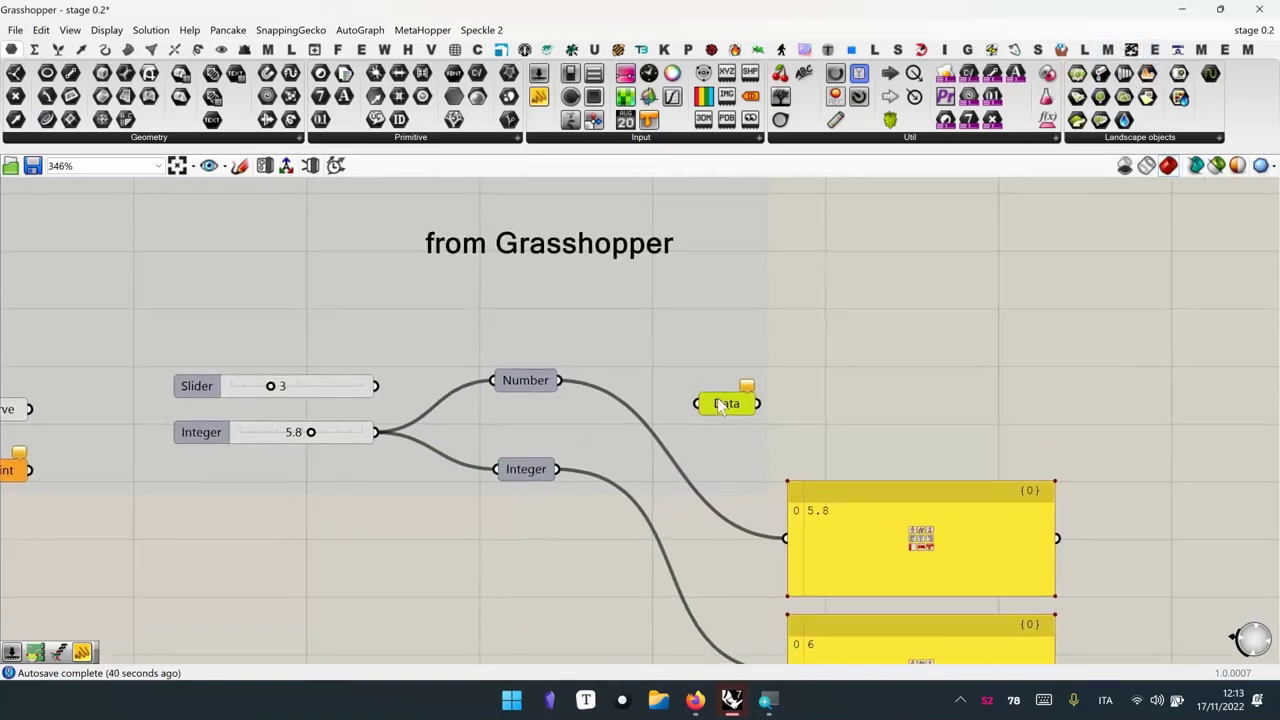
pyautogui.moveTo(725, 403); pyautogui.dragTo(728, 378)
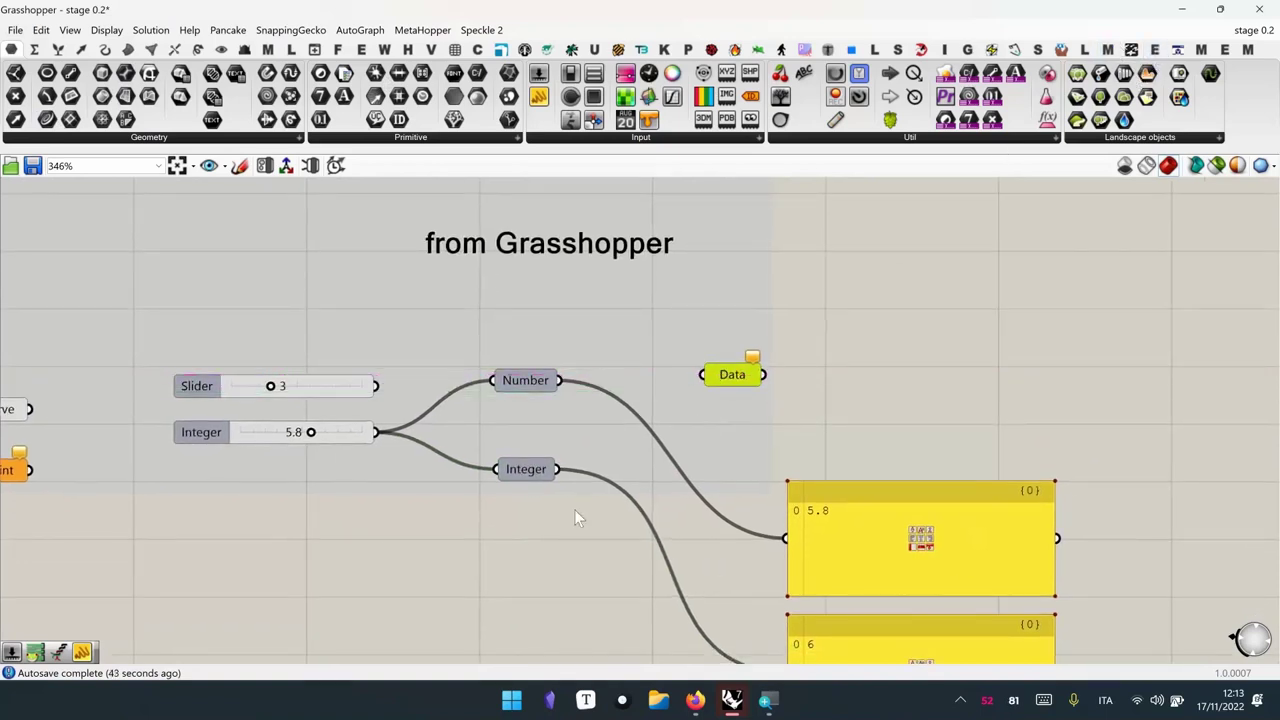
# Add an empty Panel below the sliders using the component search keyword ", and undo its placement
pyautogui.scroll(-1, 574, 518)
pyautogui.scroll(-1, 872, 406)
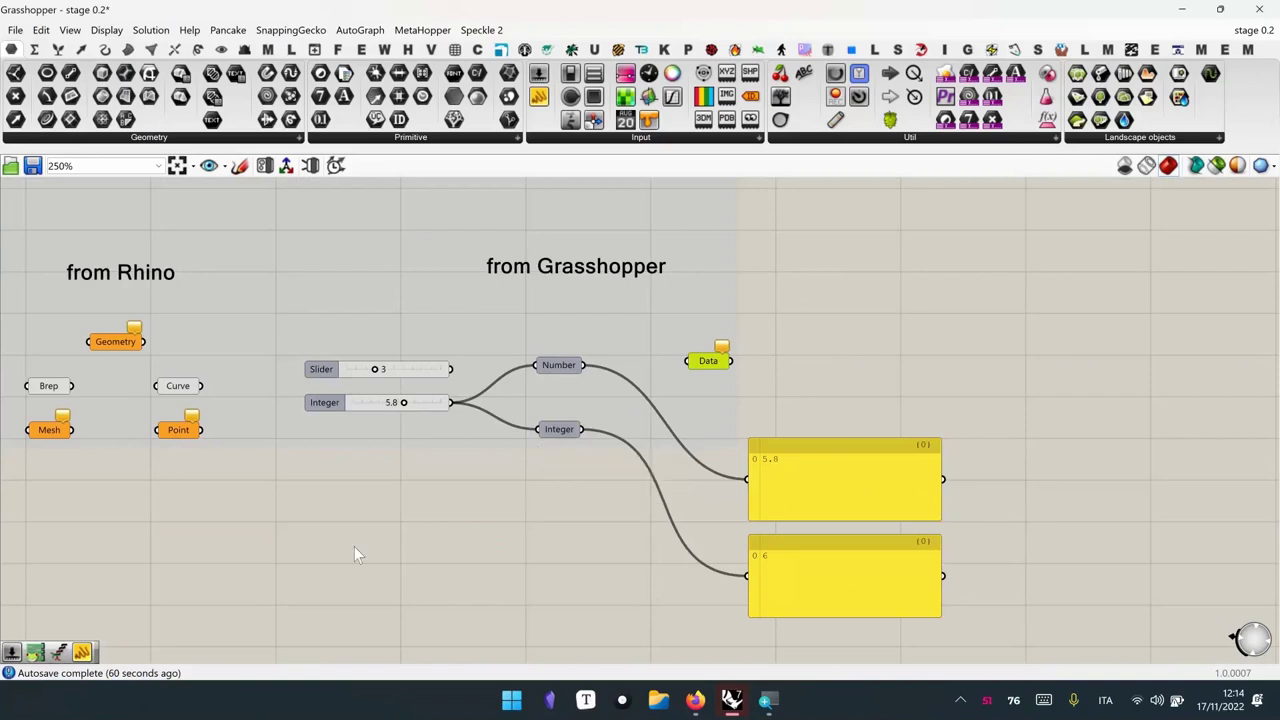
pyautogui.doubleClick(326, 526)
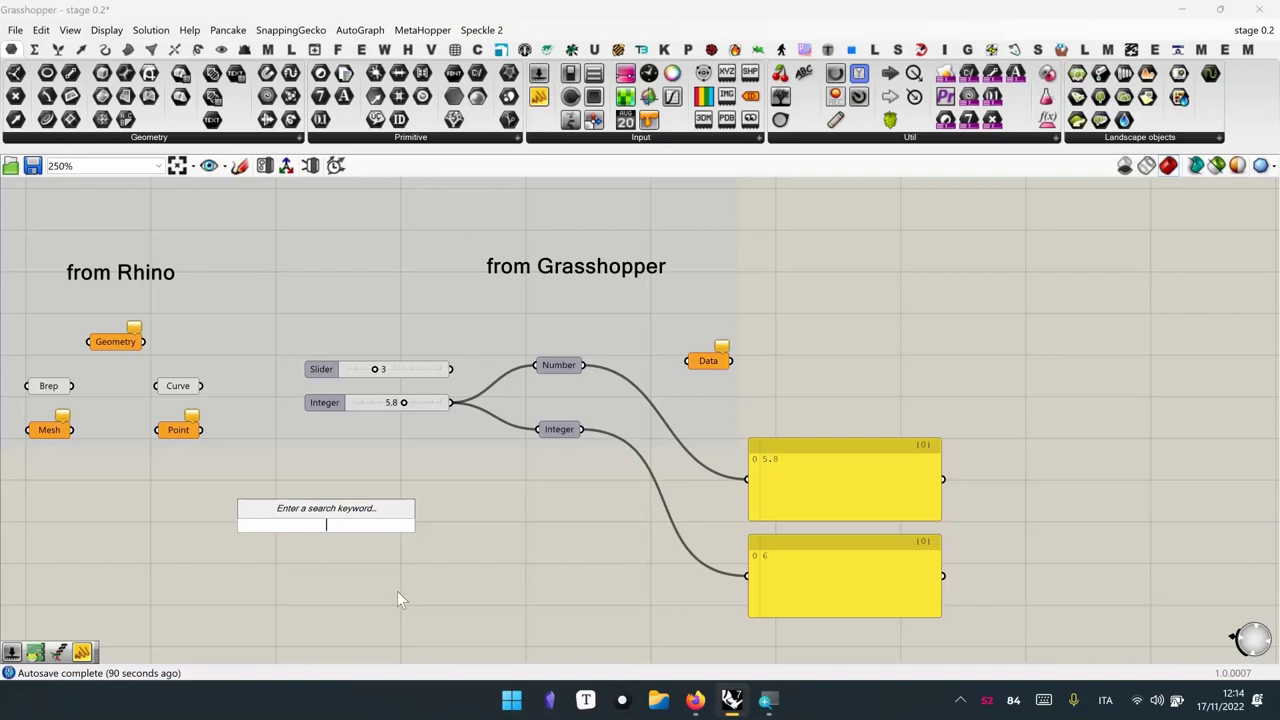
pyautogui.write('"')
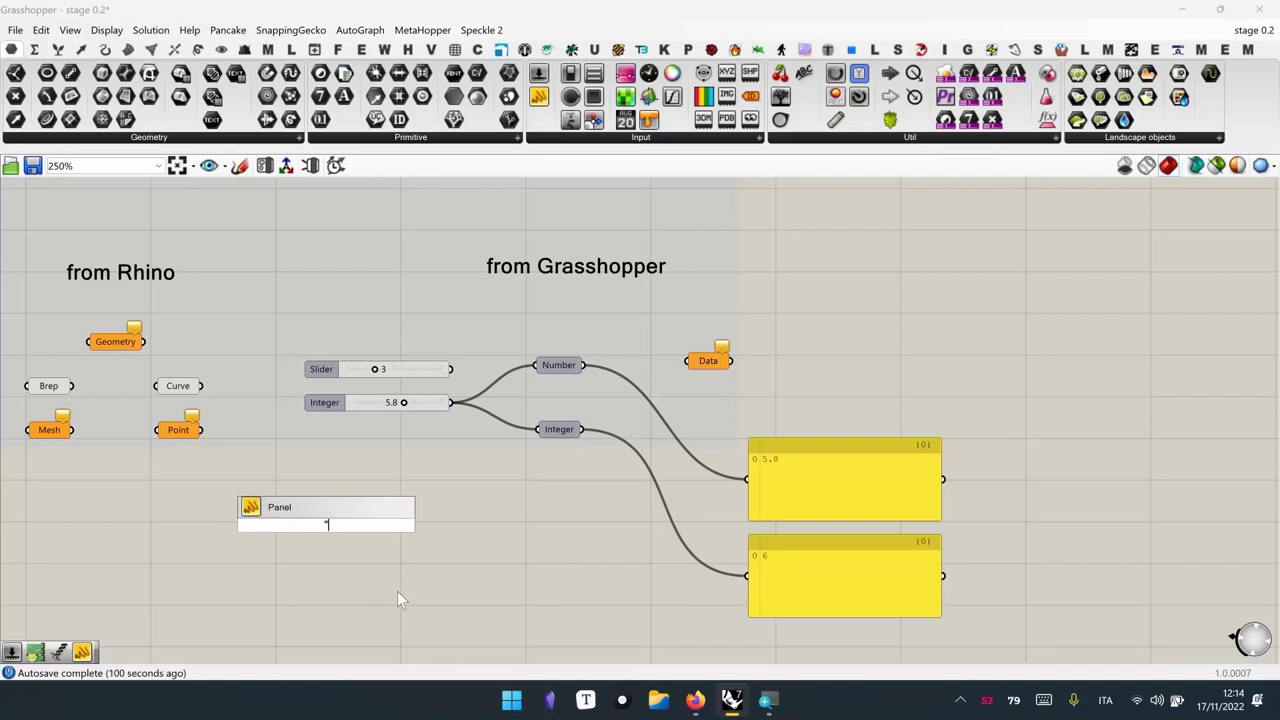
pyautogui.press('Return')
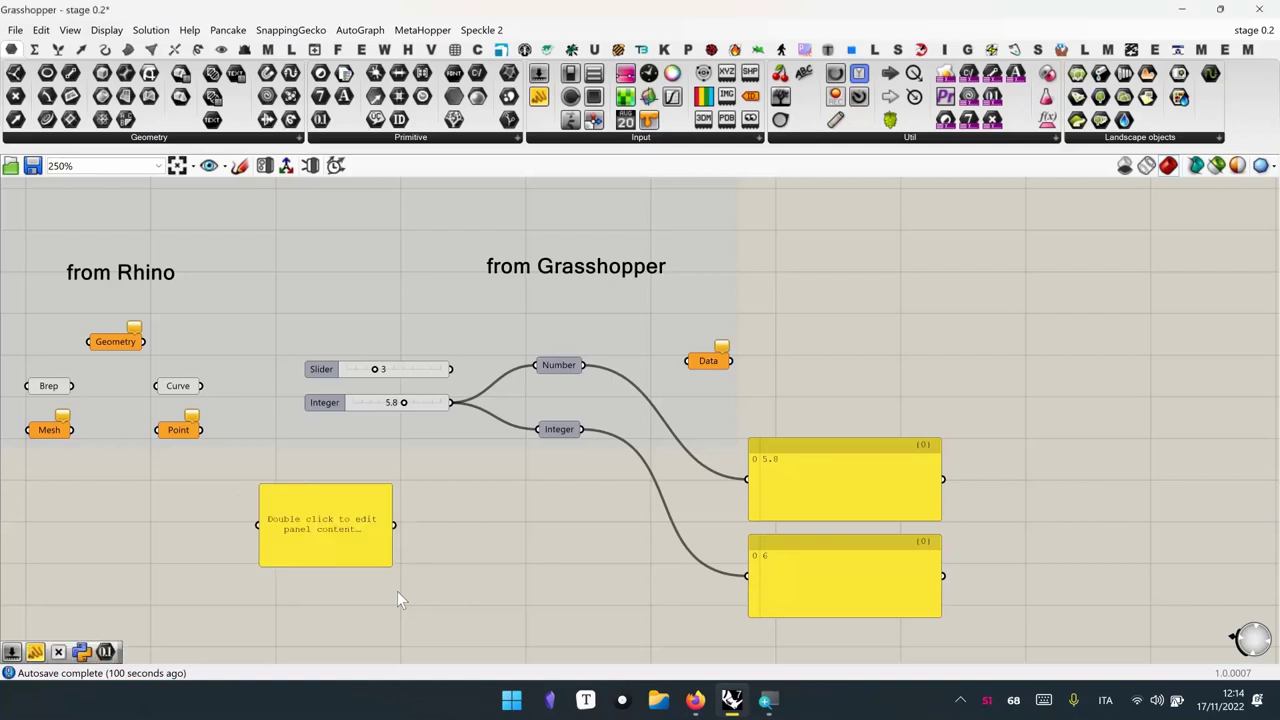
pyautogui.hotkey('ctrl', 'z')
# Add an empty Panel below the Point parameter using the component search keyword //, and undo its placement
pyautogui.doubleClick(288, 556)
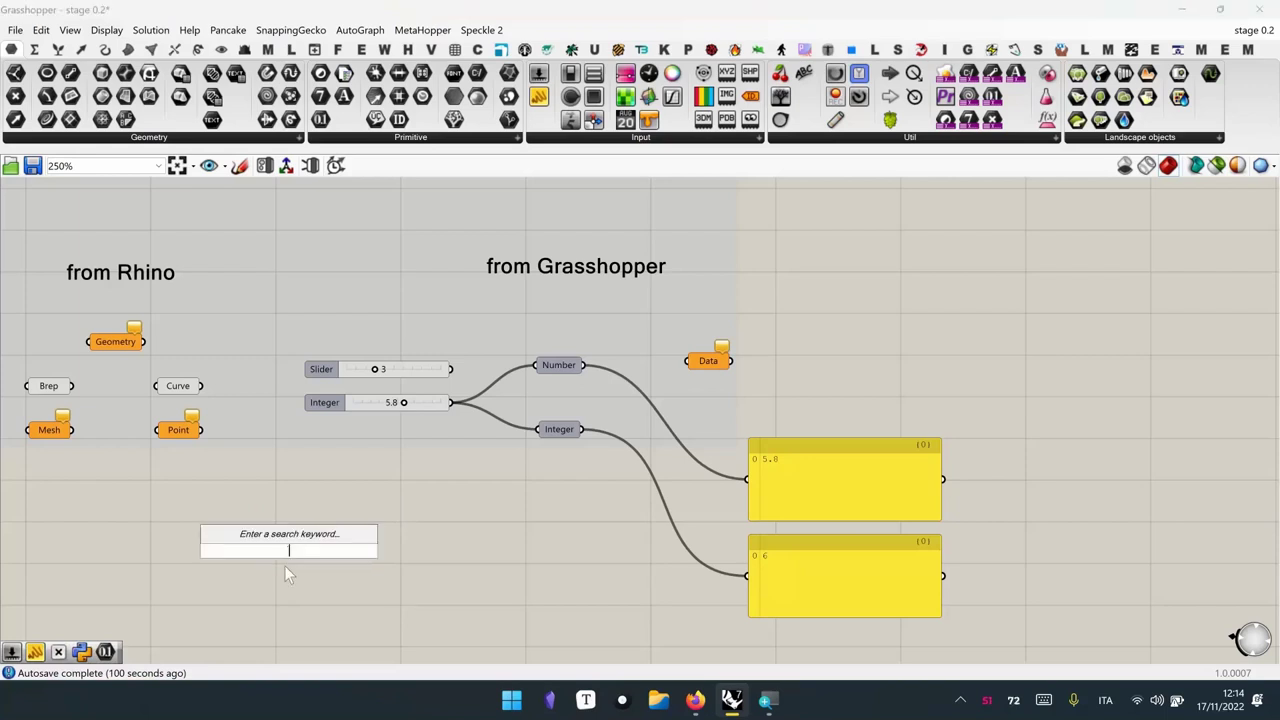
pyautogui.write('//')
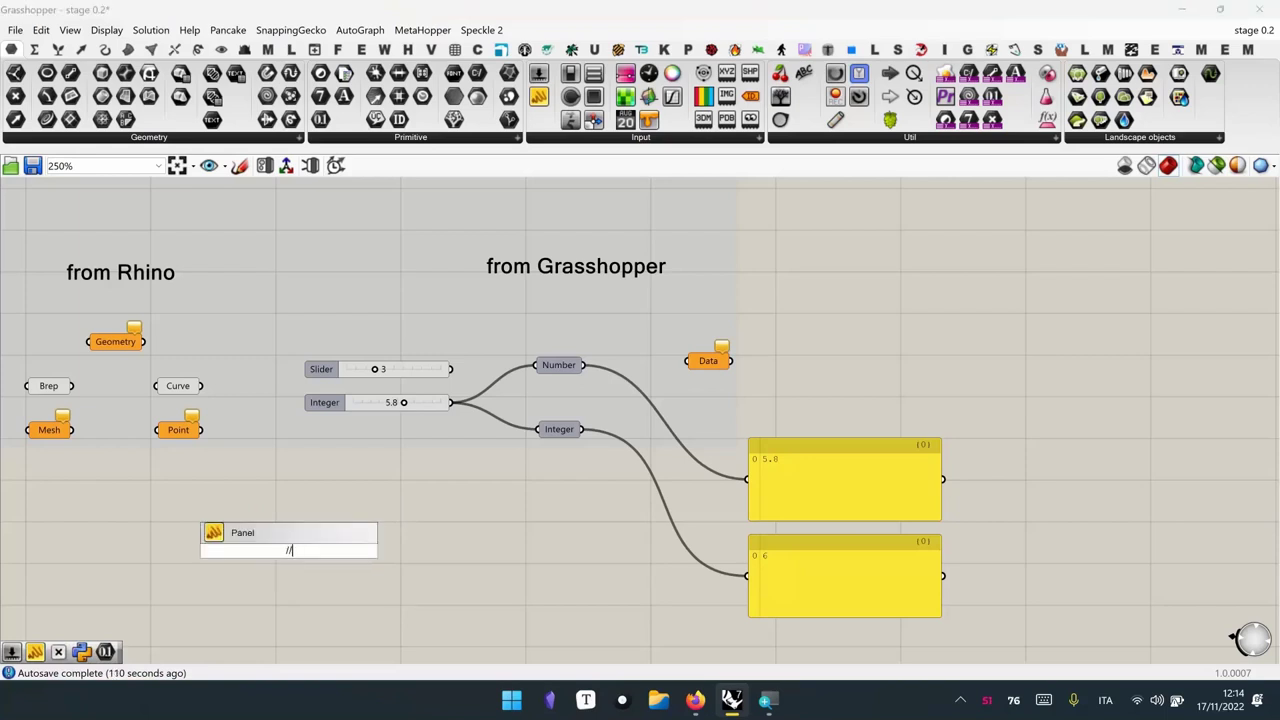
pyautogui.press('Return')
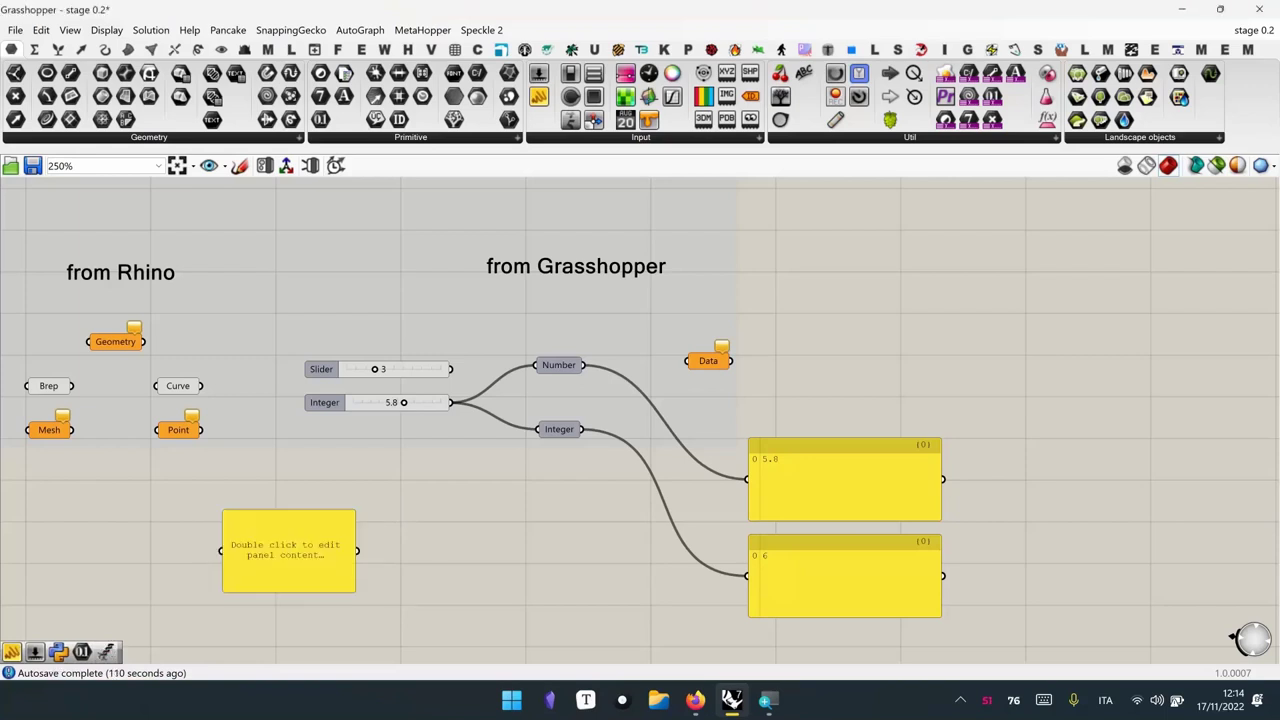
pyautogui.hotkey('ctrl', 'z')
# Add another empty Panel using the component search keyword //, and delete it from the canvas
pyautogui.doubleClick(285, 565)
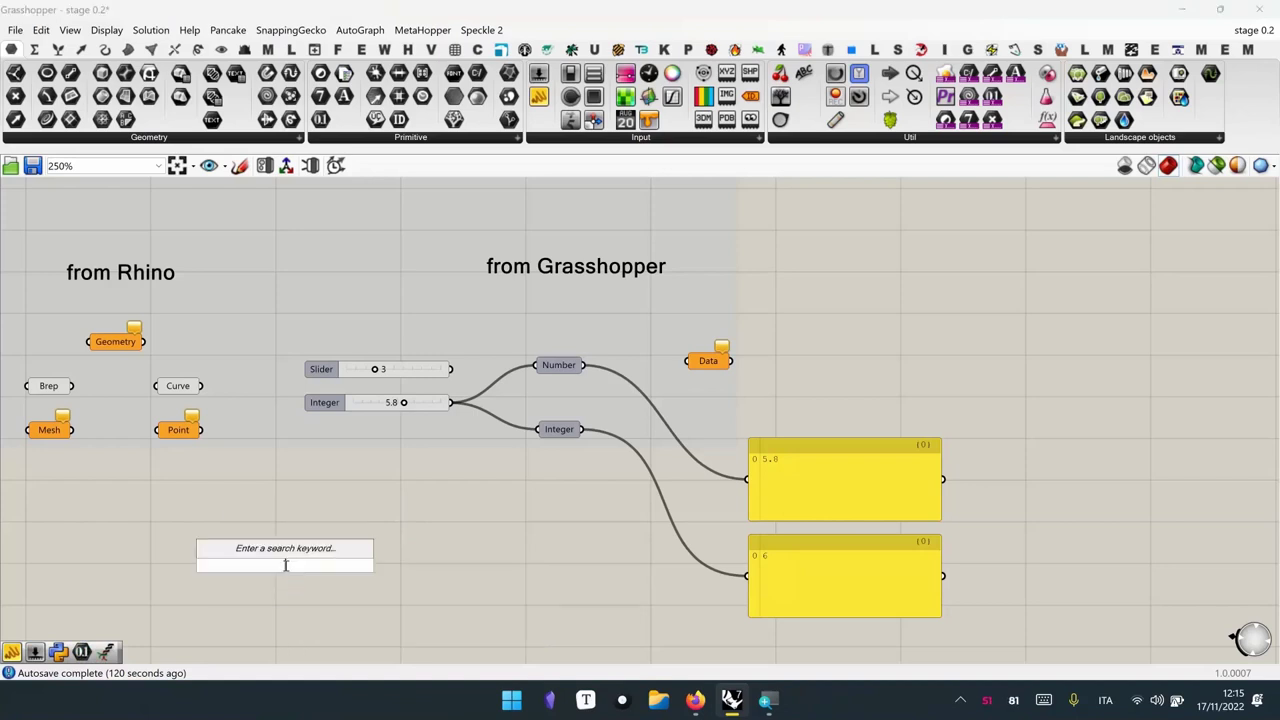
pyautogui.write('//')
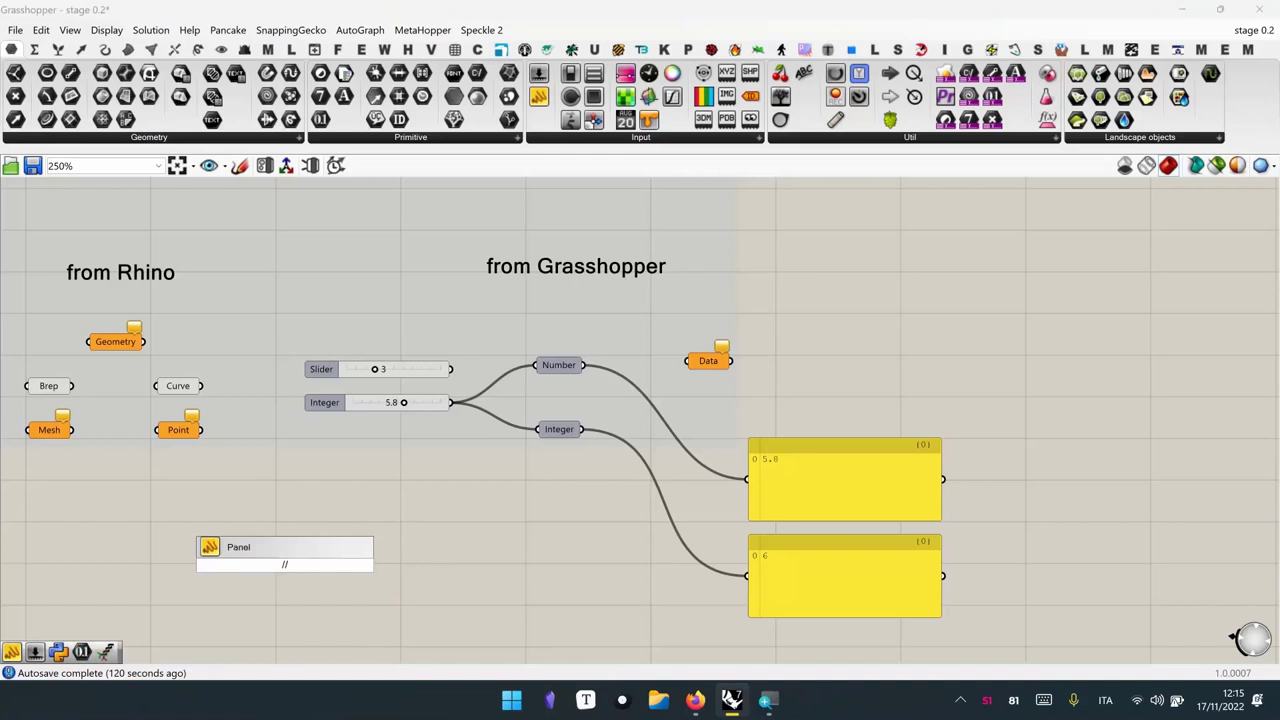
pyautogui.press('Return')
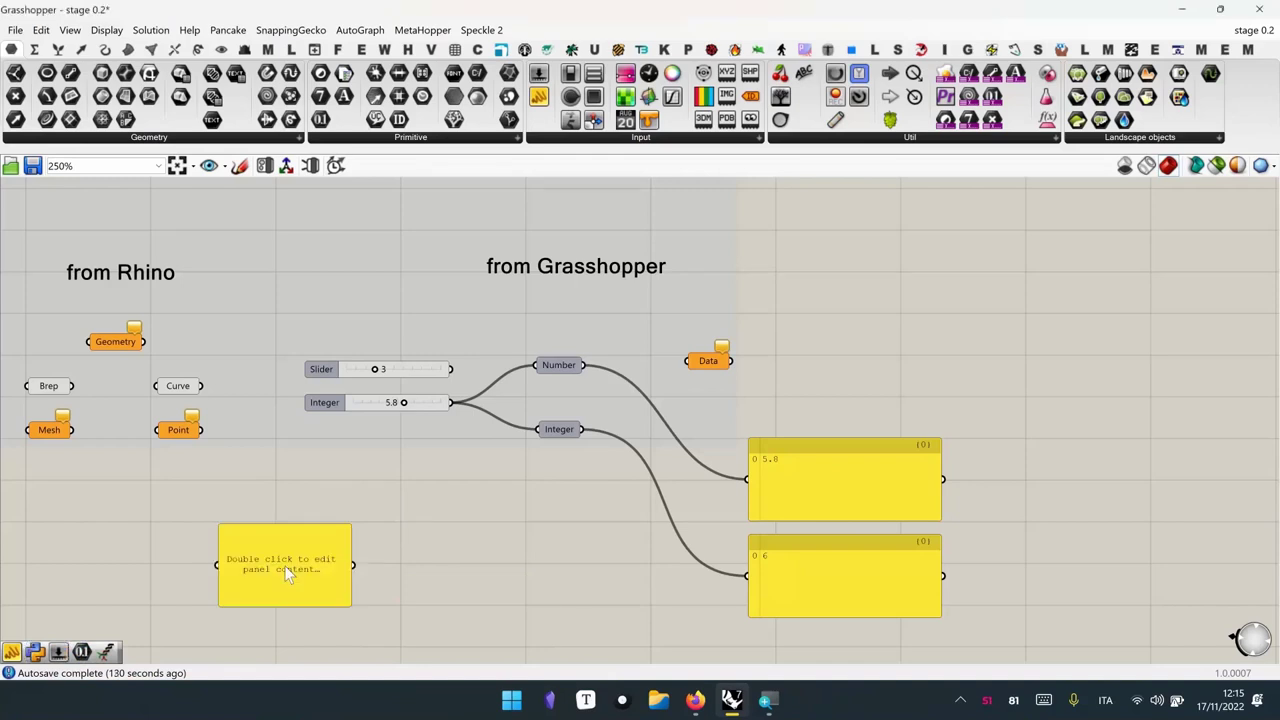
pyautogui.click(284, 565)
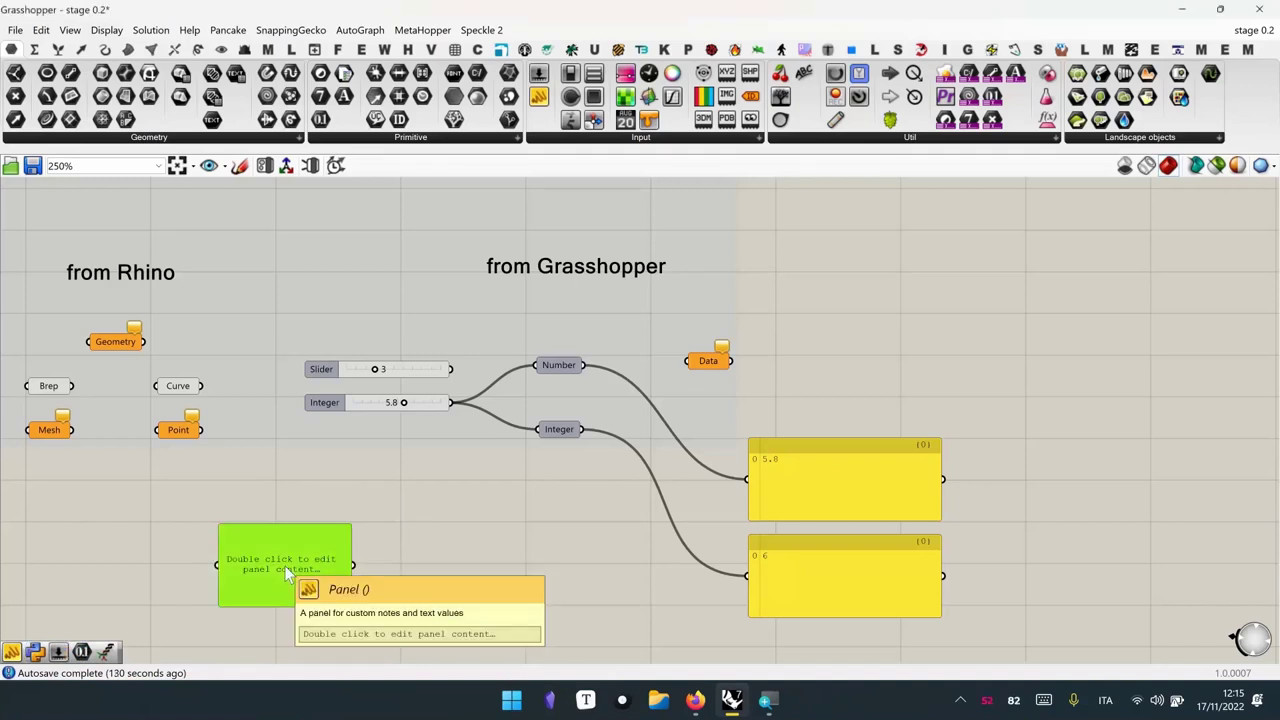
pyautogui.press('Delete')
# Add a Panel already containing the text ciao a tutti below the sliders, using the component search entry "ciao a tutti
pyautogui.doubleClick(294, 563)
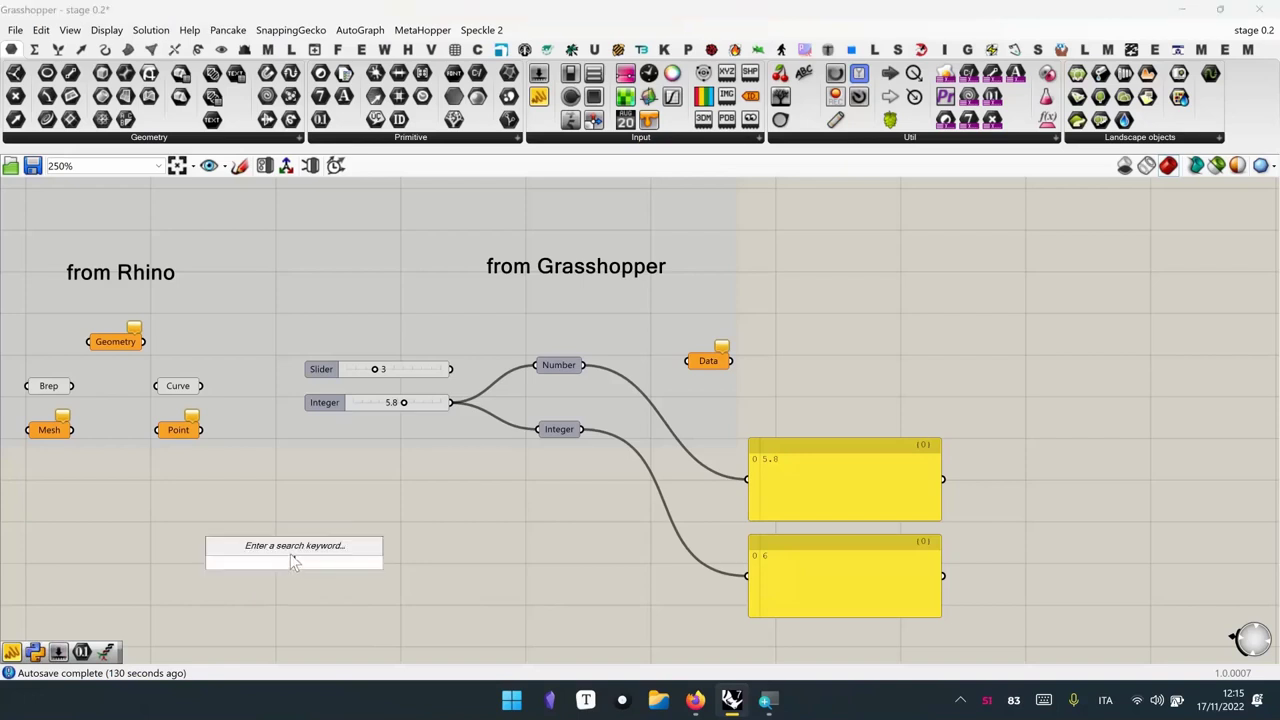
pyautogui.write('panel')
pyautogui.press('Return')
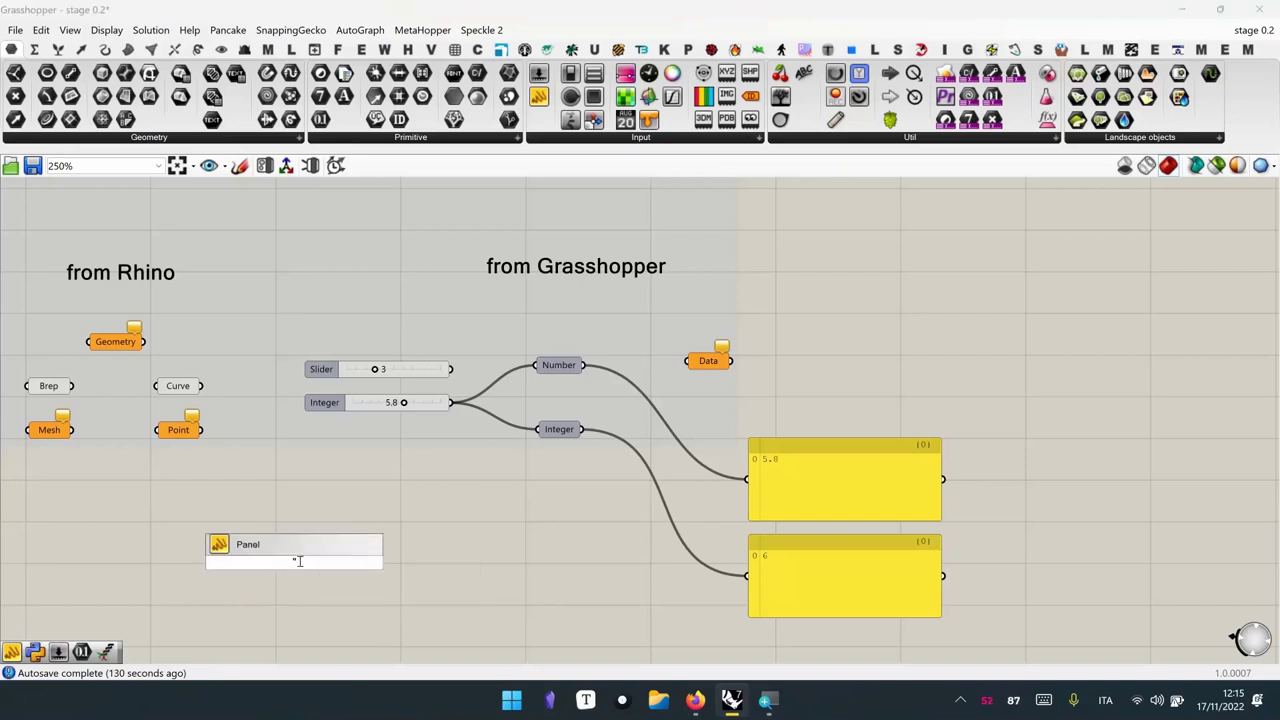
pyautogui.write('"ciao a tutti')
pyautogui.press('Return')
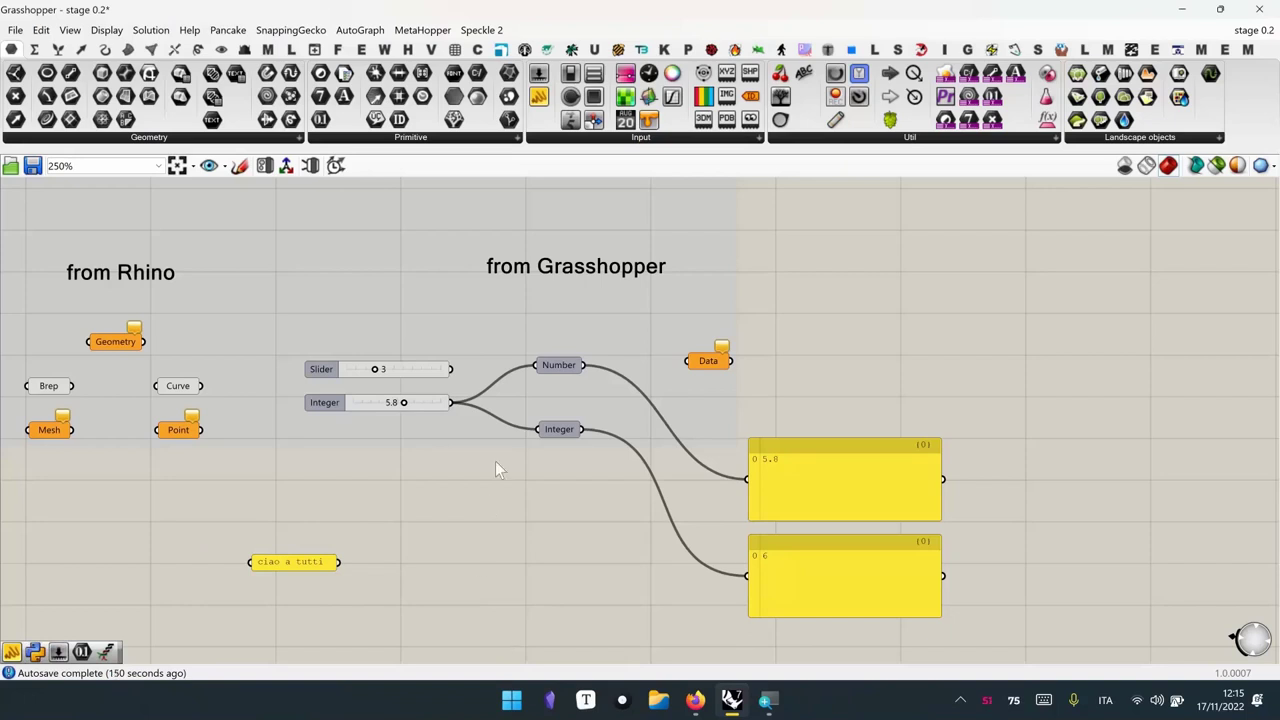
# Set the unconnected slider to its upper limit of 10 and try to move it beyond that limit
pyautogui.moveTo(253, 602); pyautogui.dragTo(292, 533, button='right')
pyautogui.doubleClick(292, 533)
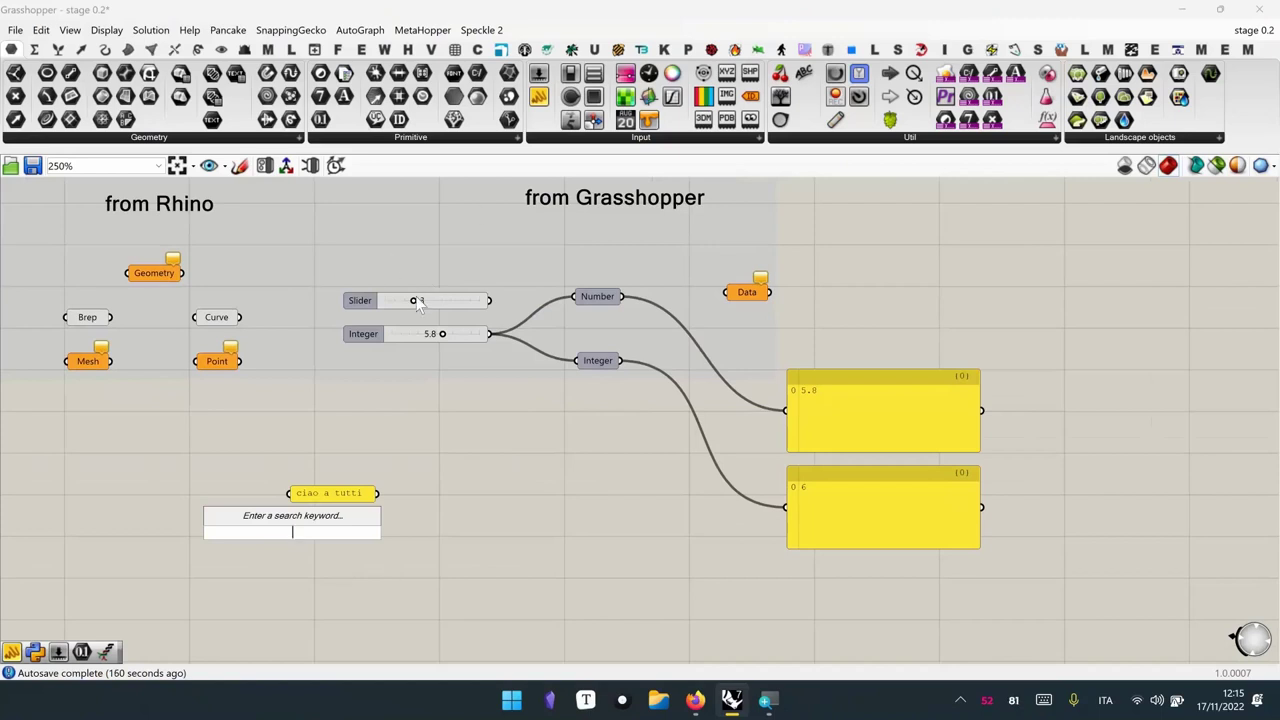
pyautogui.moveTo(413, 300); pyautogui.dragTo(494, 302)
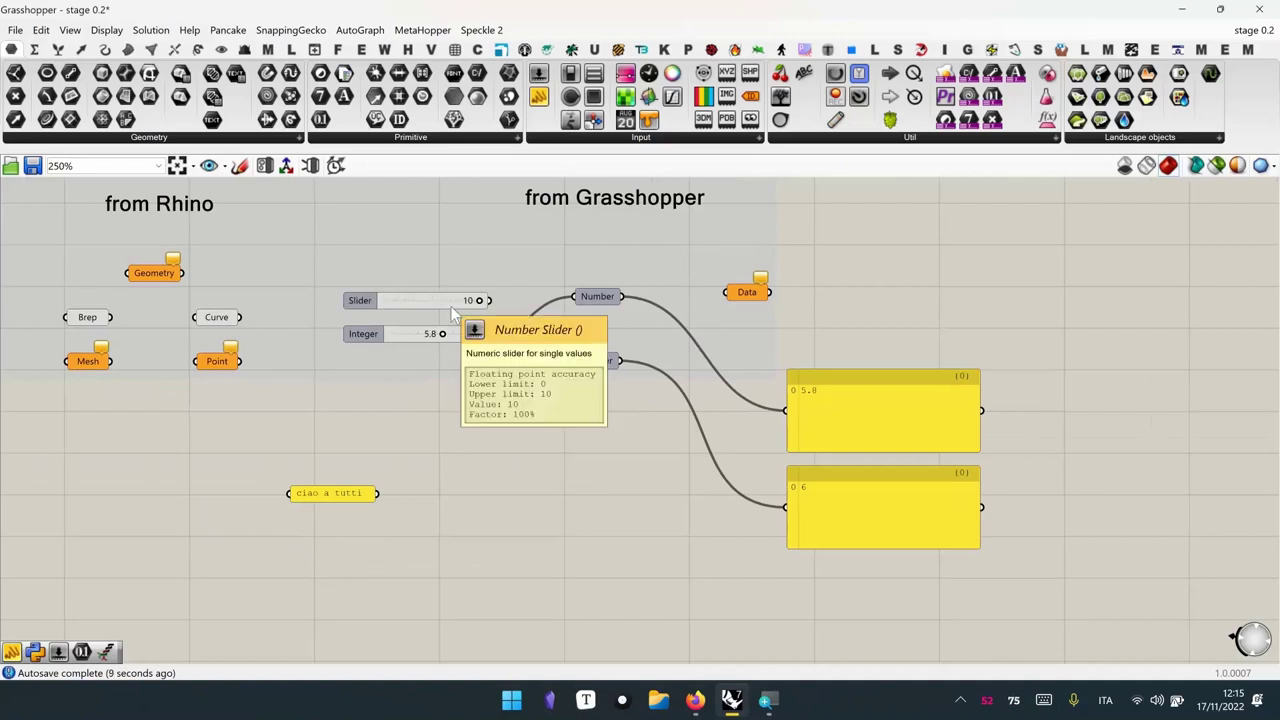
pyautogui.moveTo(474, 301); pyautogui.dragTo(612, 306)
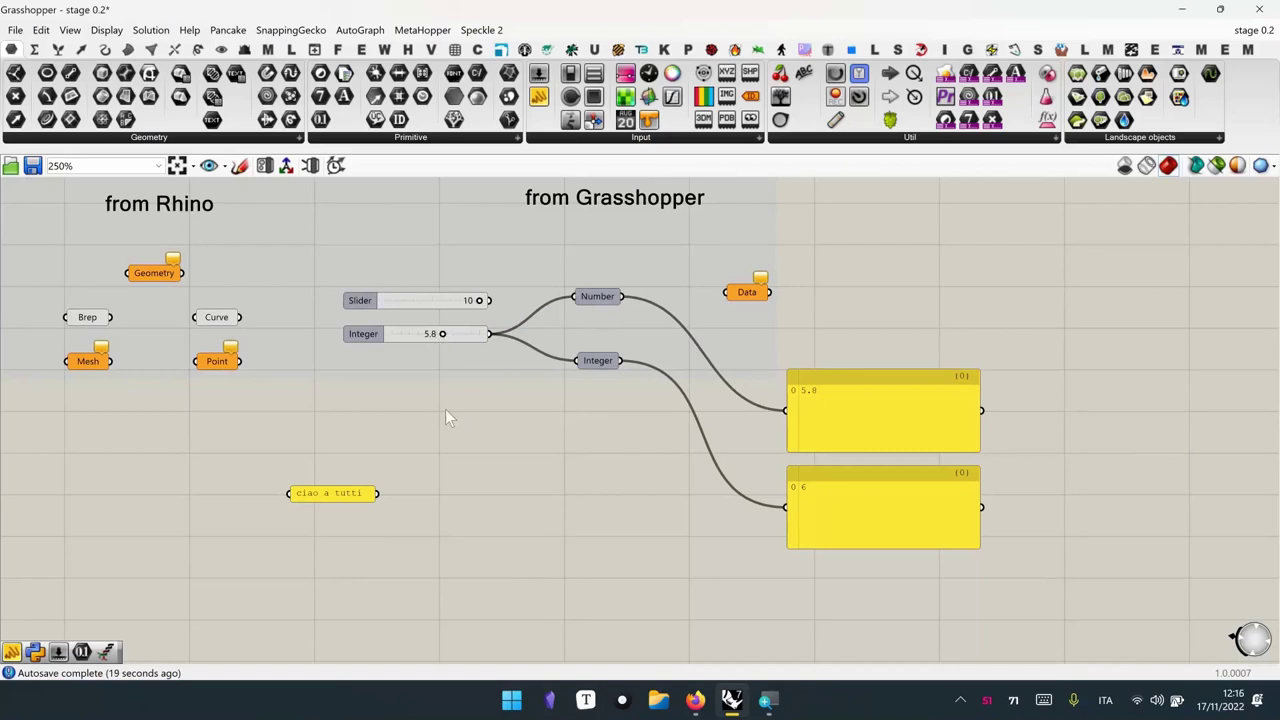
# Edit the unconnected slider's settings, with a maximum of 20 and a numeric value of 8
pyautogui.moveTo(445, 409); pyautogui.dragTo(370, 491, button='right')
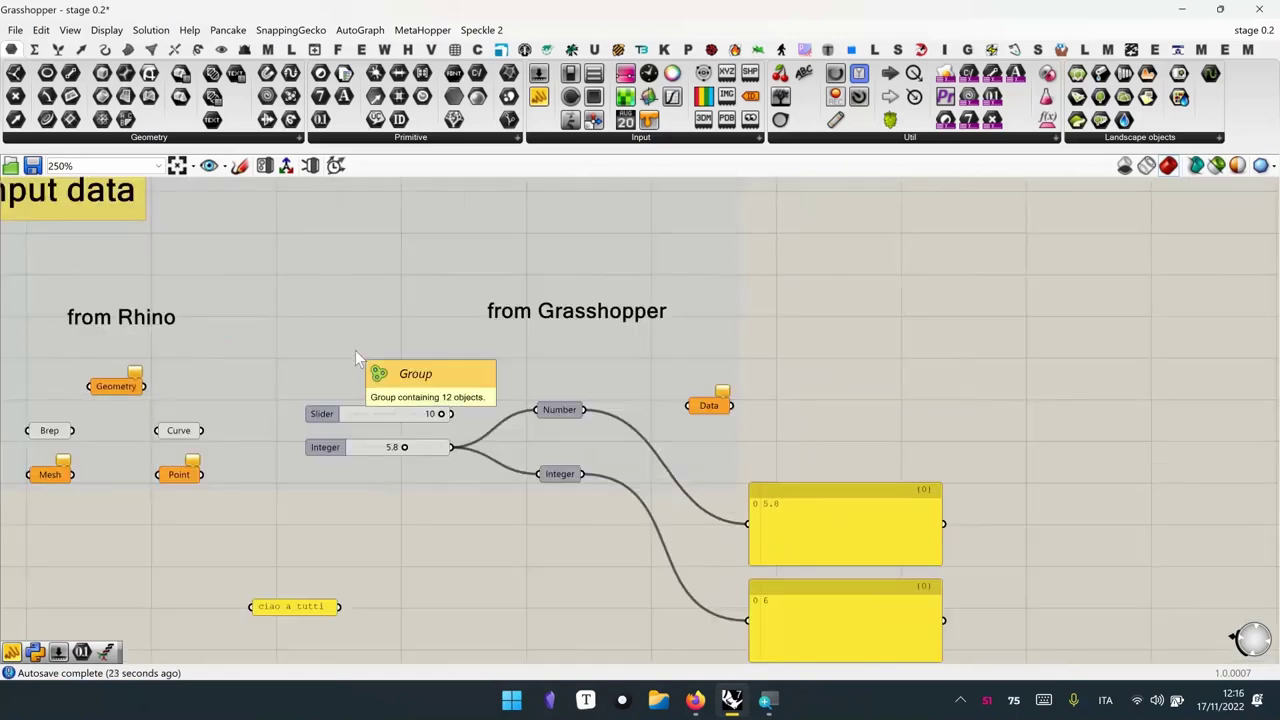
pyautogui.scroll(3, 322, 395)
pyautogui.click(327, 422)
pyautogui.doubleClick(327, 422)
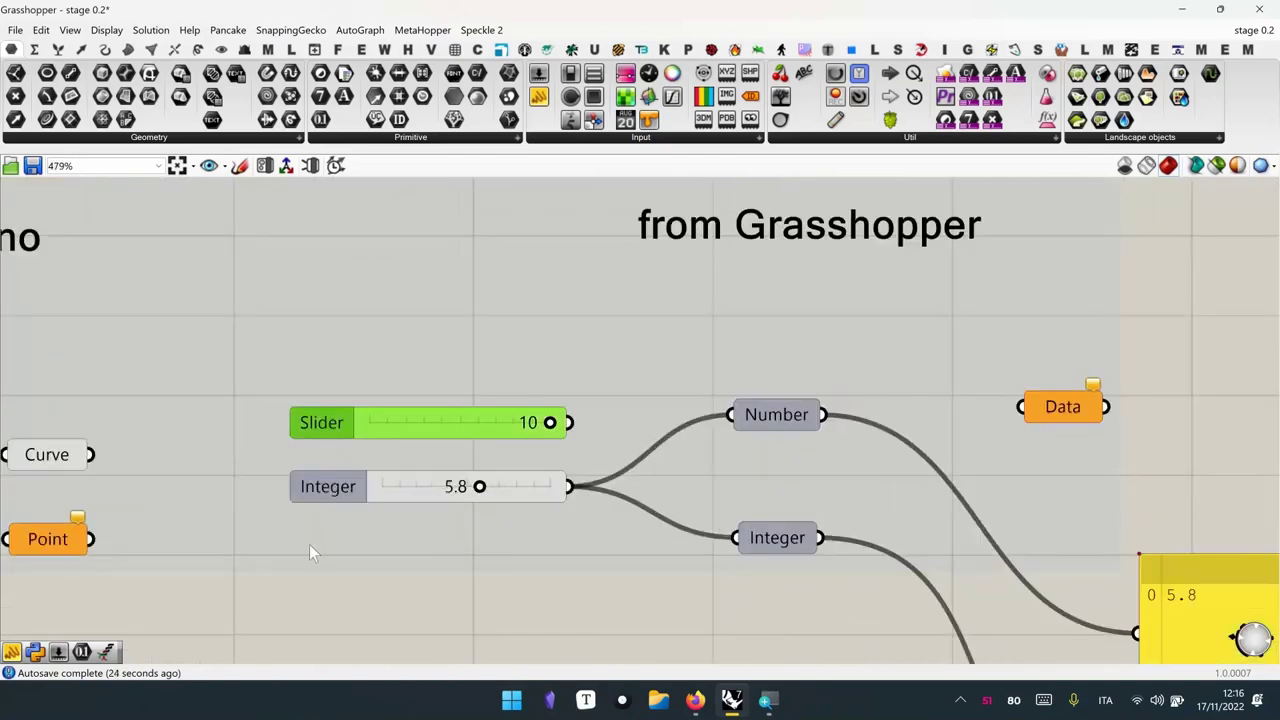
pyautogui.moveTo(314, 348); pyautogui.dragTo(437, 207)
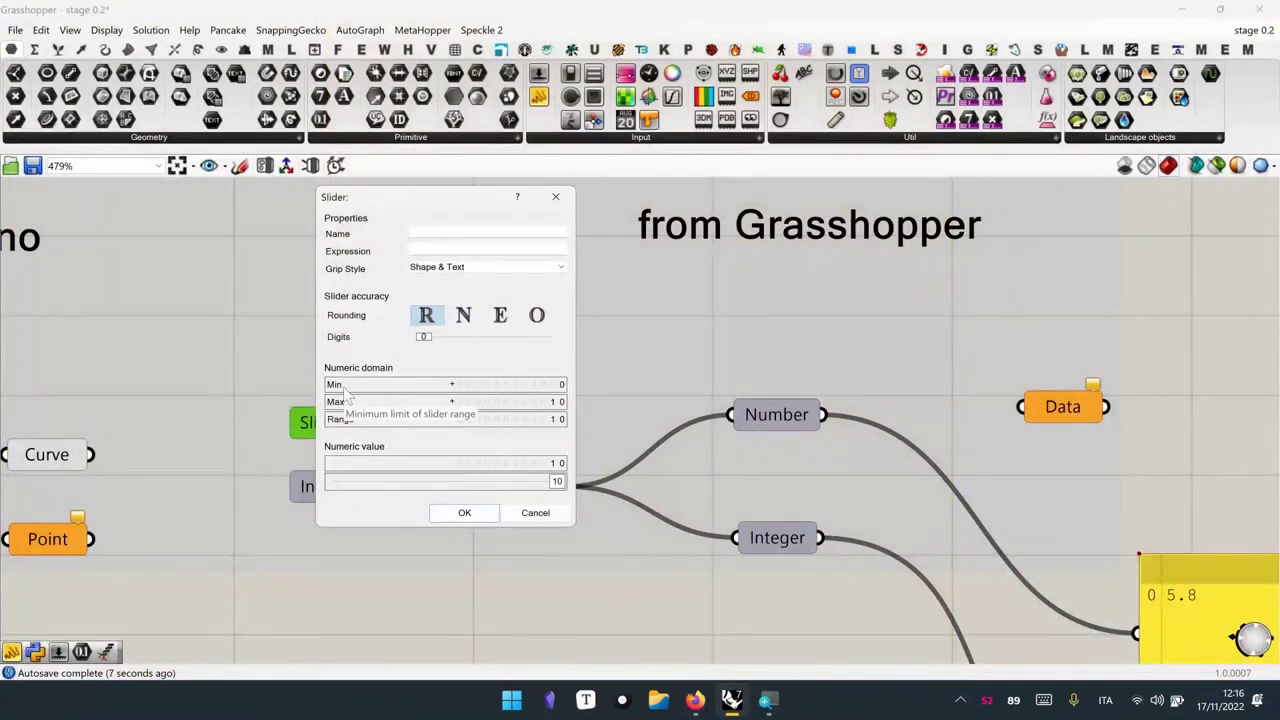
pyautogui.scroll(1, 555, 404)
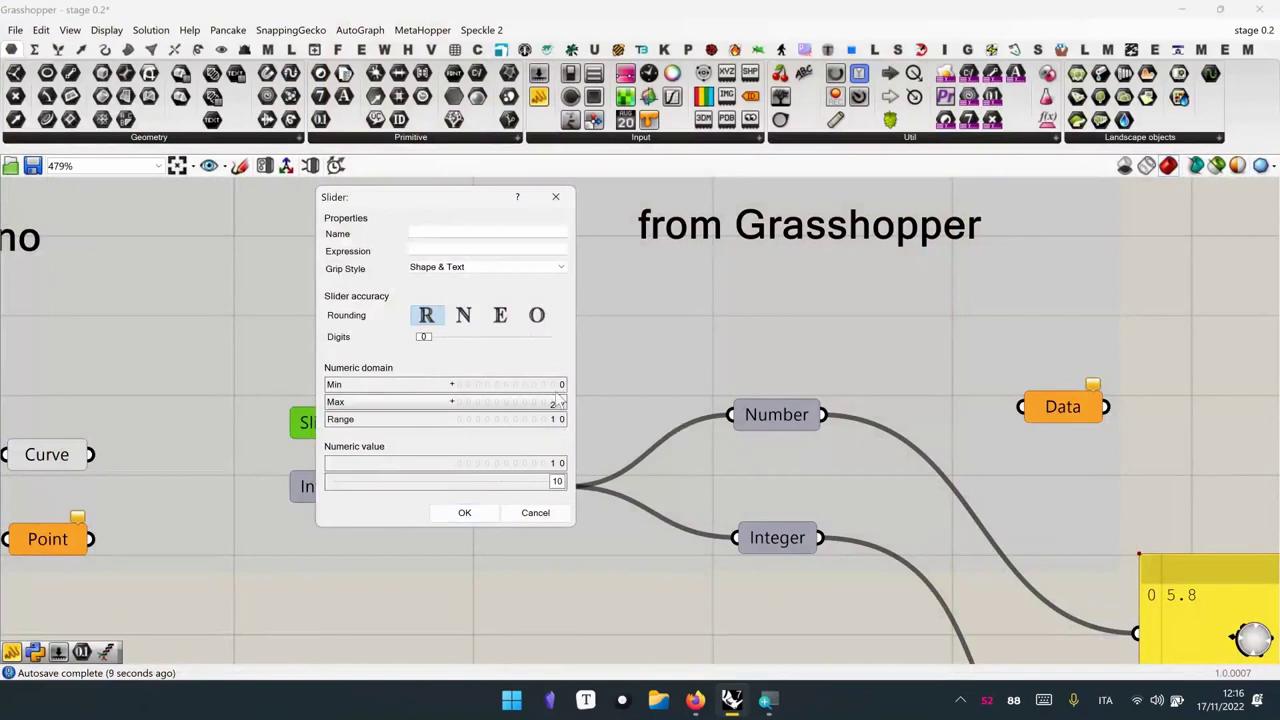
pyautogui.moveTo(447, 486); pyautogui.dragTo(424, 486)
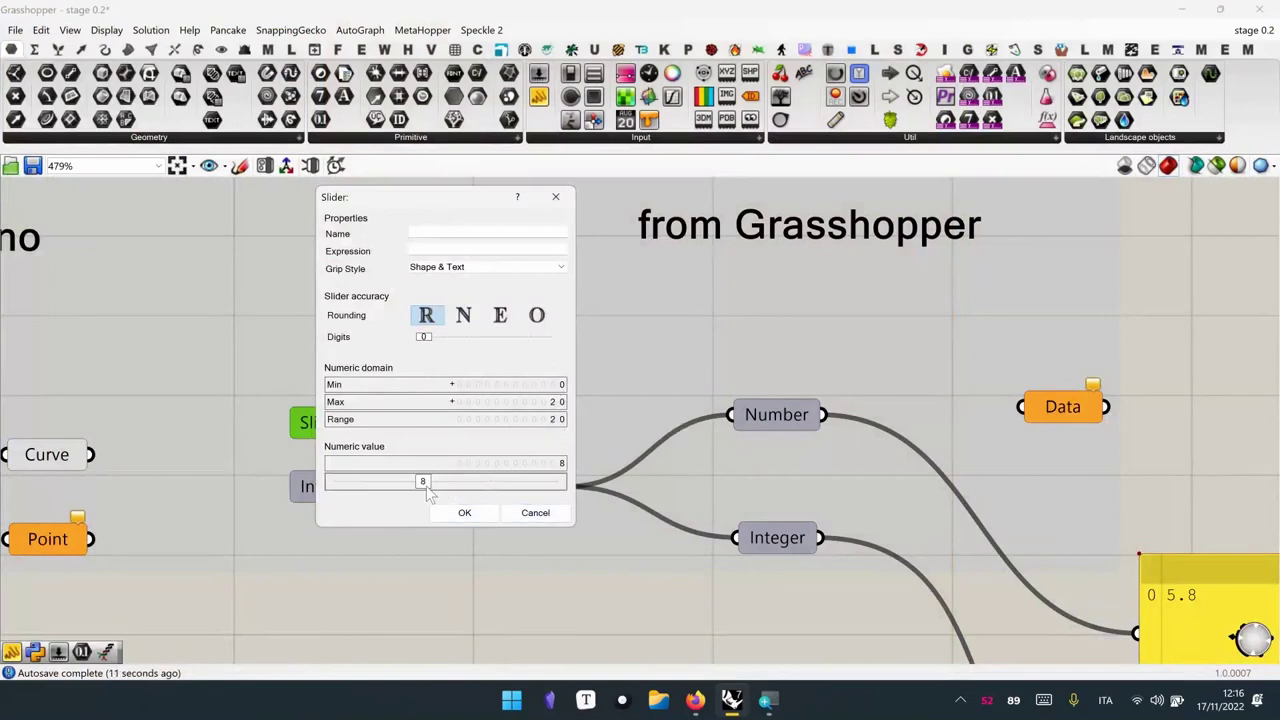
pyautogui.click(464, 512)
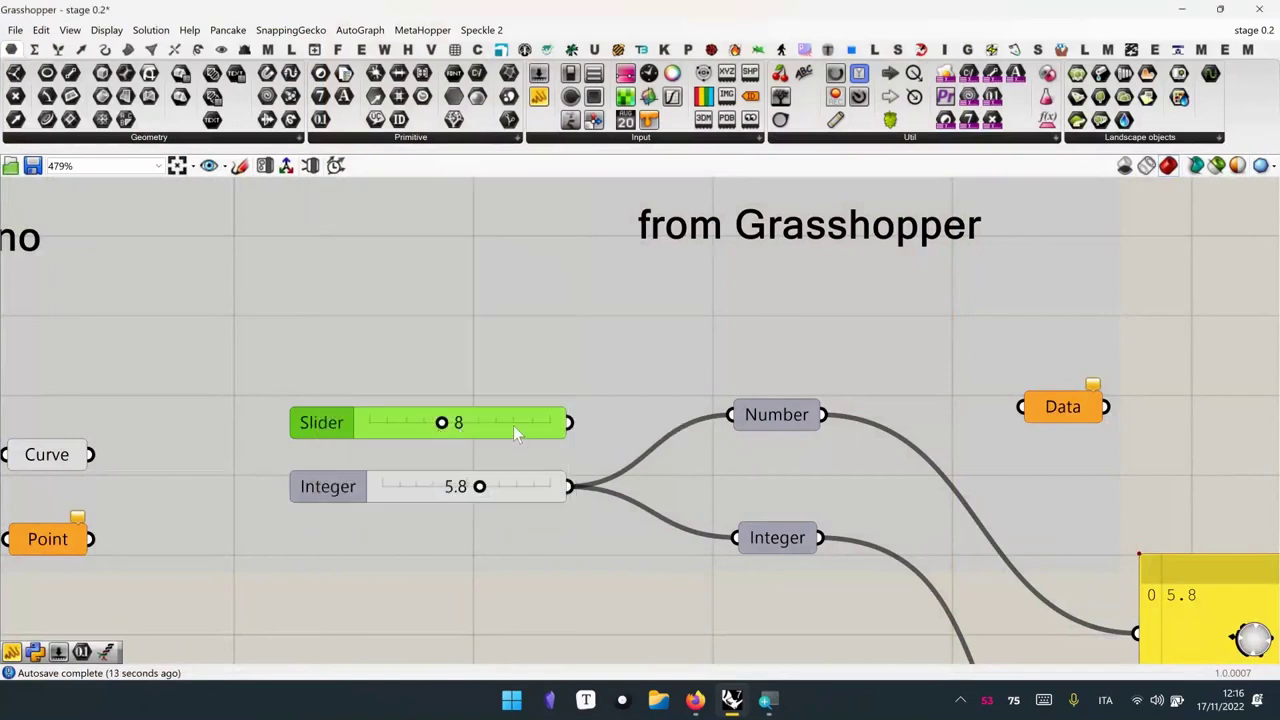
# Set the upper Slider in the "from Grasshopper" group to its maximum of 20
pyautogui.moveTo(442, 423); pyautogui.dragTo(610, 429)
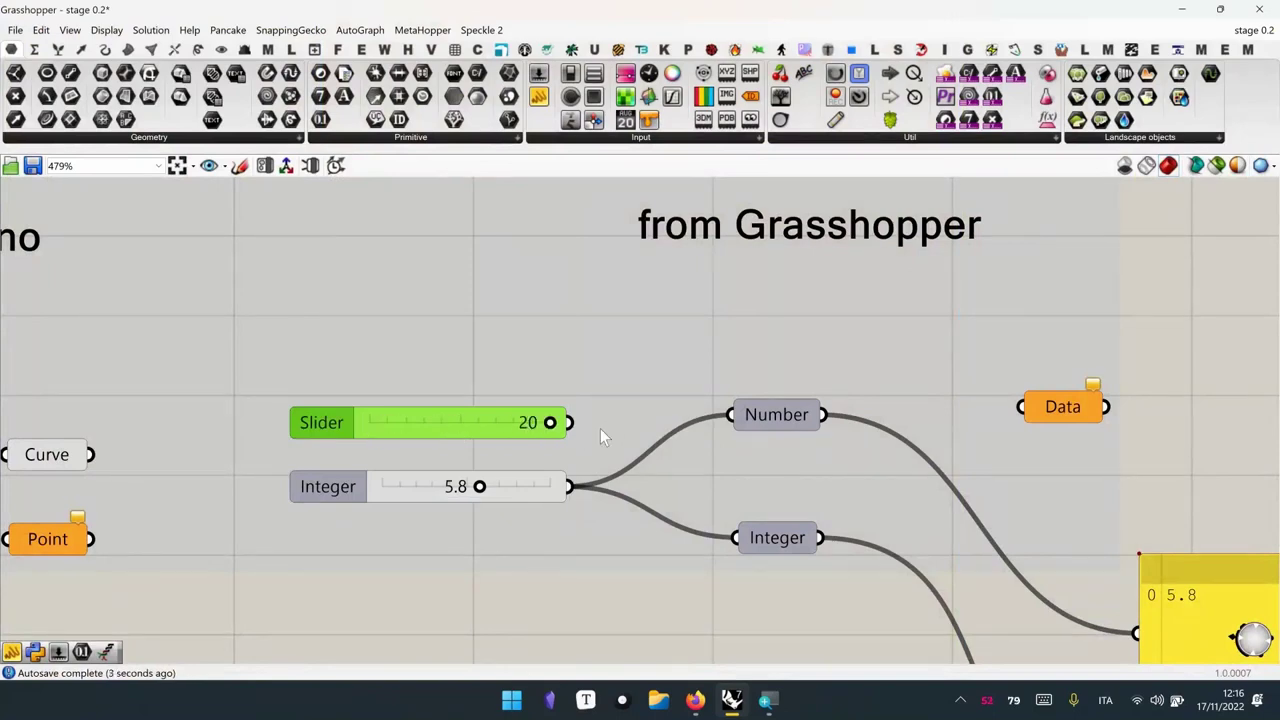
# Add a whole-number Number Slider ranging from 12 to 32 below the "ciao a tutti" panel
pyautogui.scroll(-3, 600, 436)
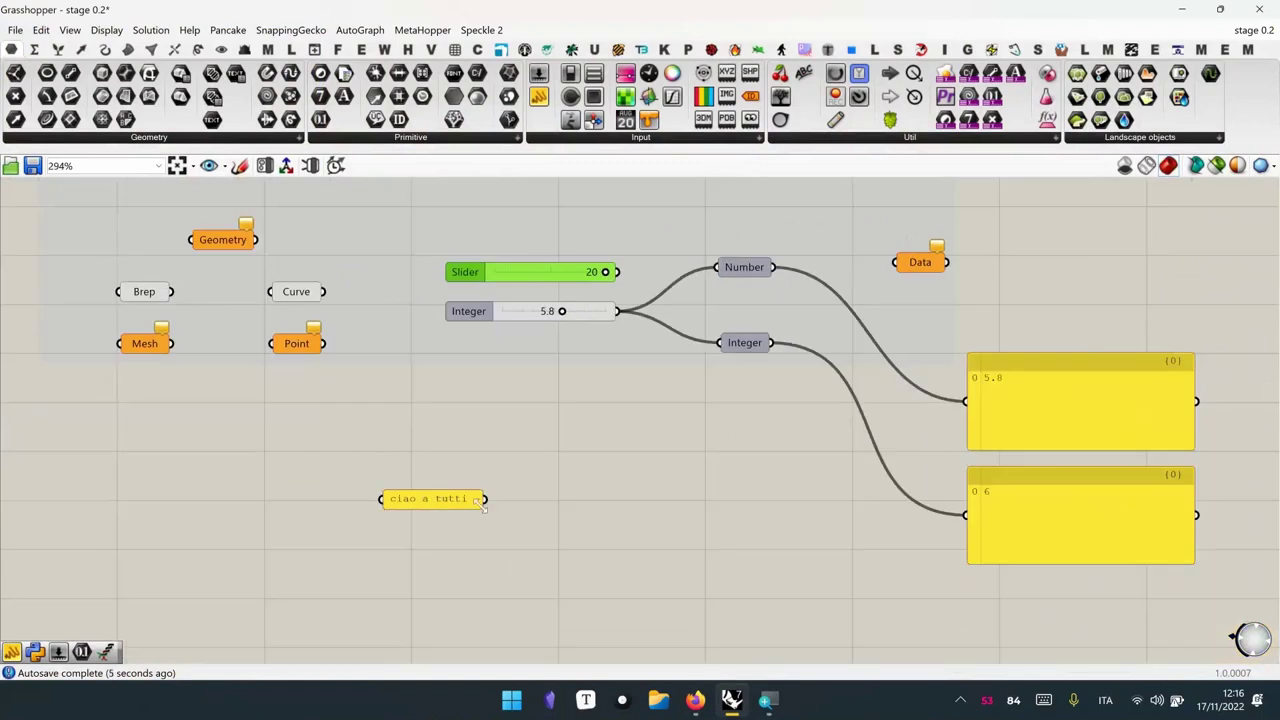
pyautogui.scroll(1, 416, 557)
pyautogui.doubleClick(452, 550)
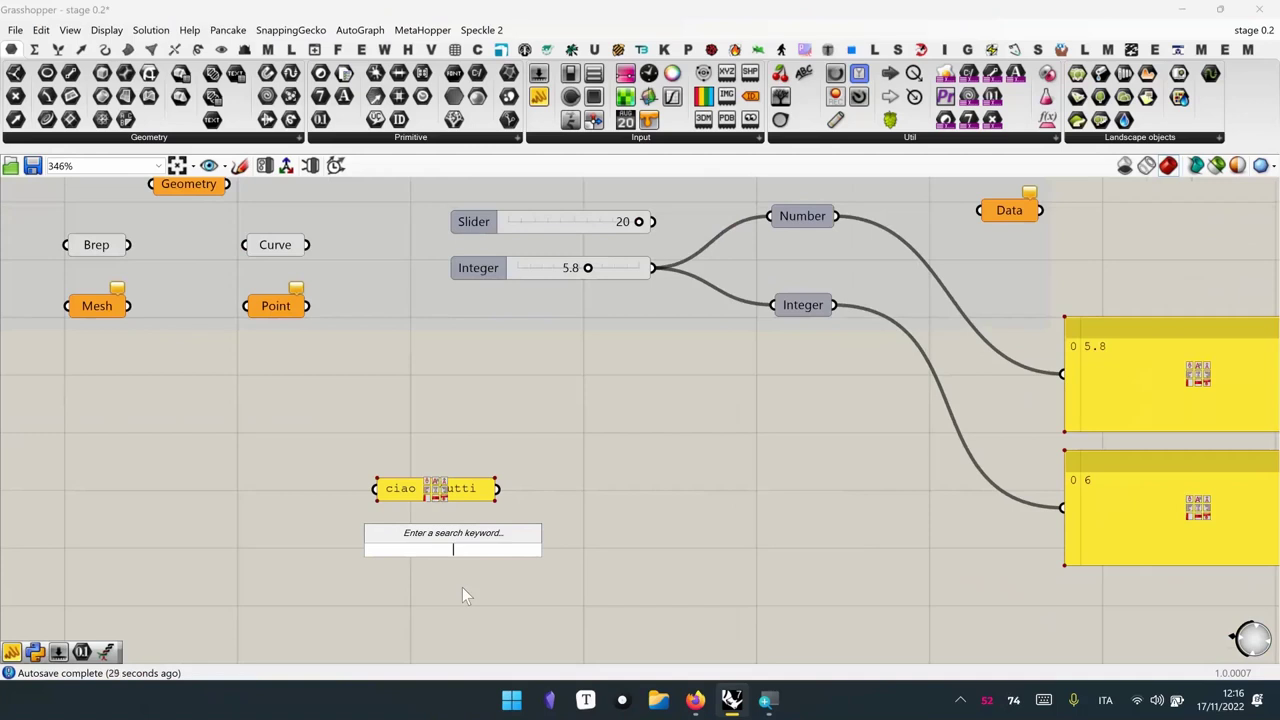
pyautogui.write('<3')
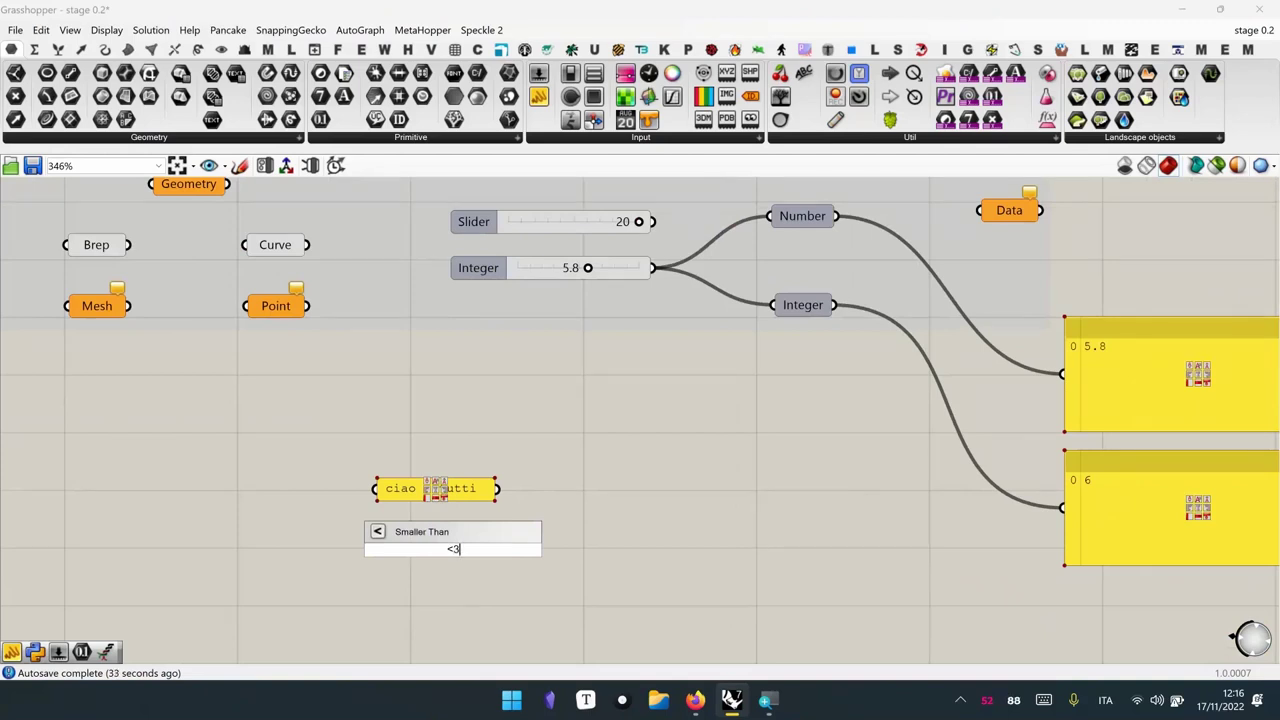
pyautogui.press('BackSpace')
pyautogui.press('BackSpace')
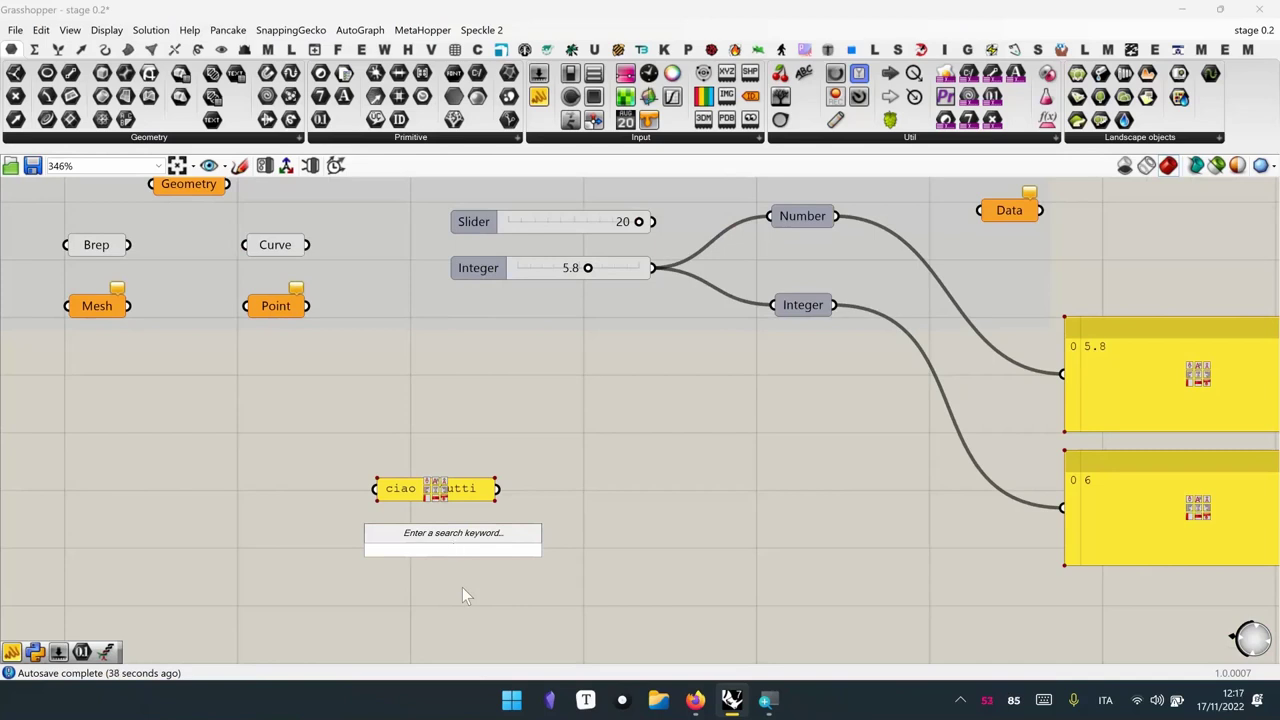
pyautogui.write('12')
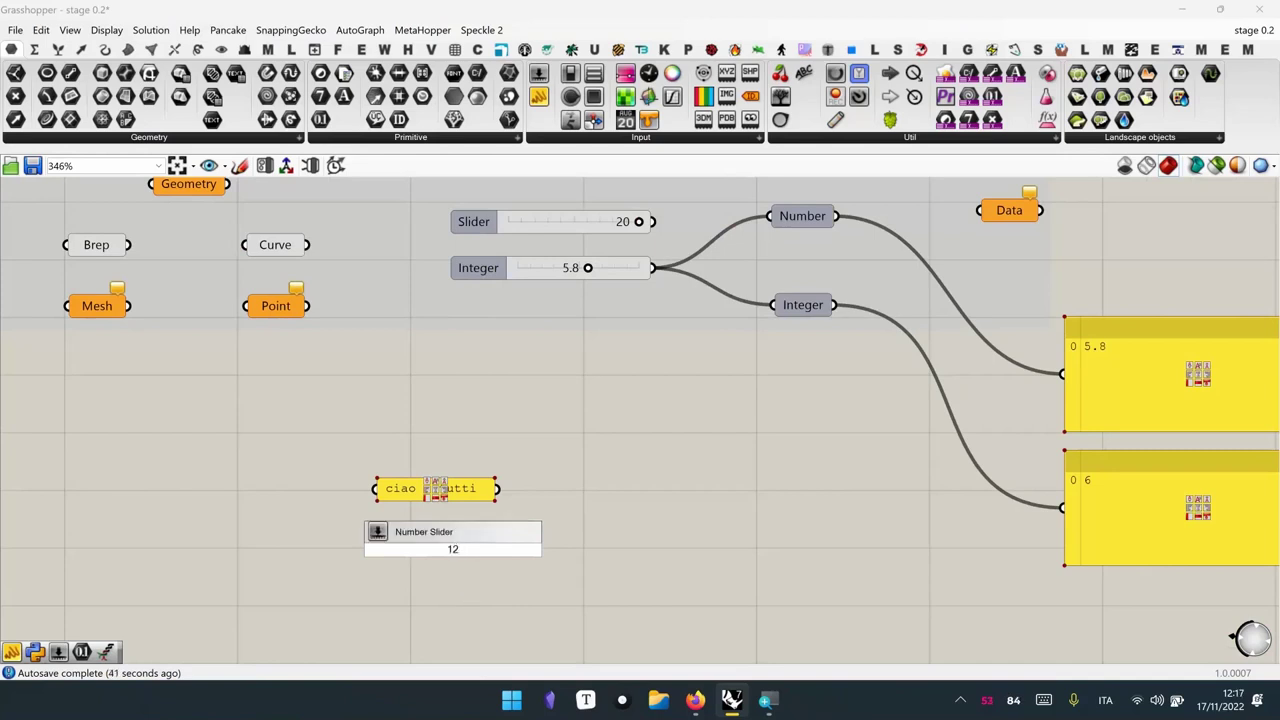
pyautogui.write('<32')
pyautogui.press('Return')
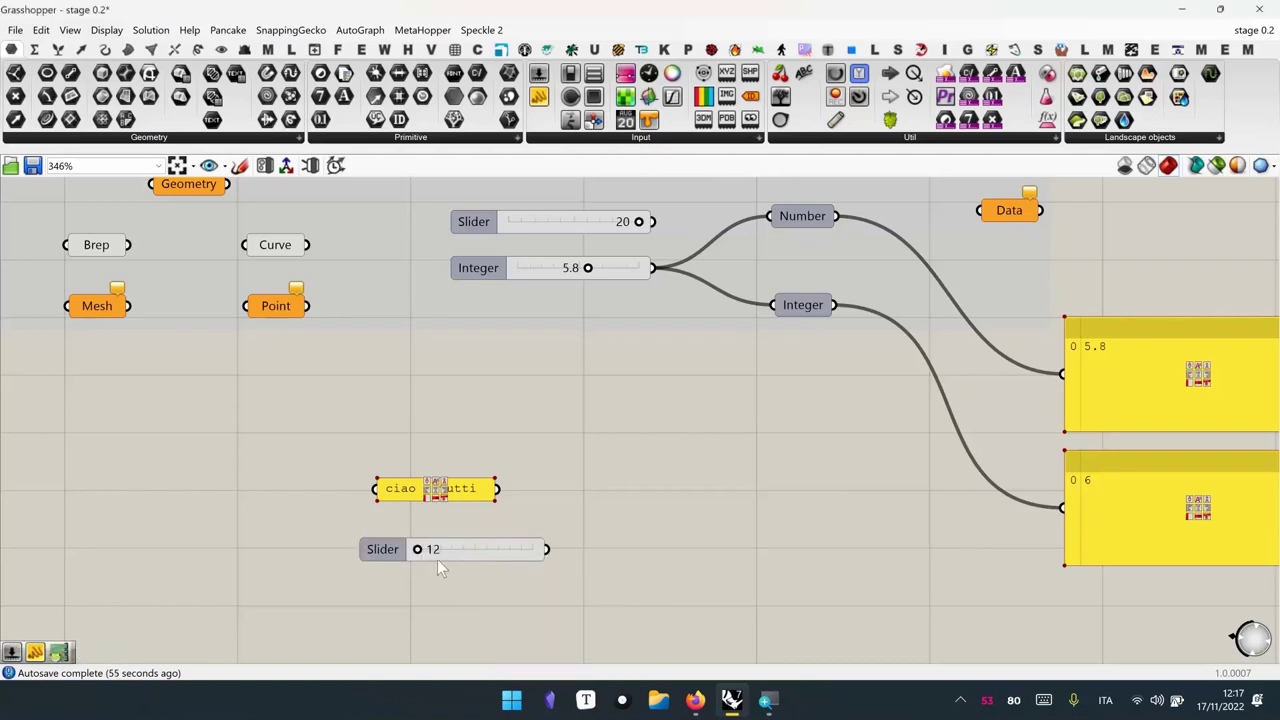
pyautogui.moveTo(420, 554); pyautogui.dragTo(334, 589)
# Add a second Number Slider ranging from 12 to 32.5 beneath the integer one, align it roughly, and set it to 32.5
pyautogui.moveTo(381, 589); pyautogui.dragTo(400, 560, button='right')
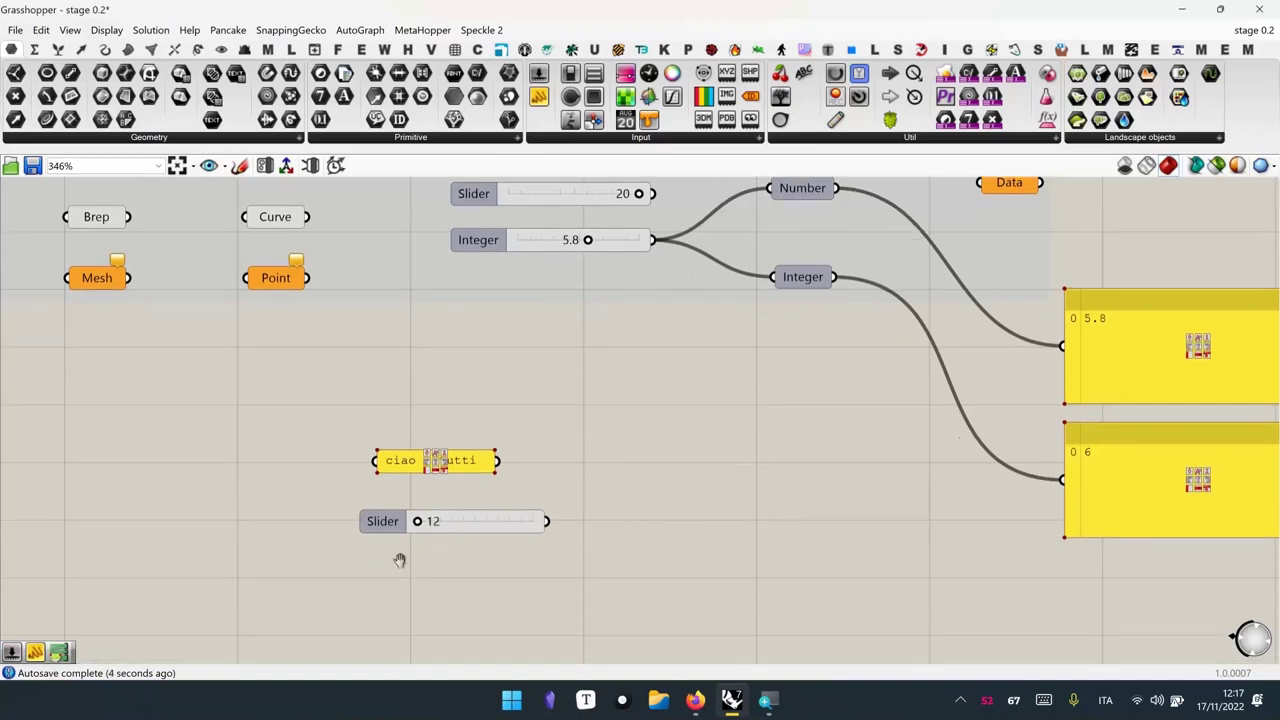
pyautogui.doubleClick(403, 573)
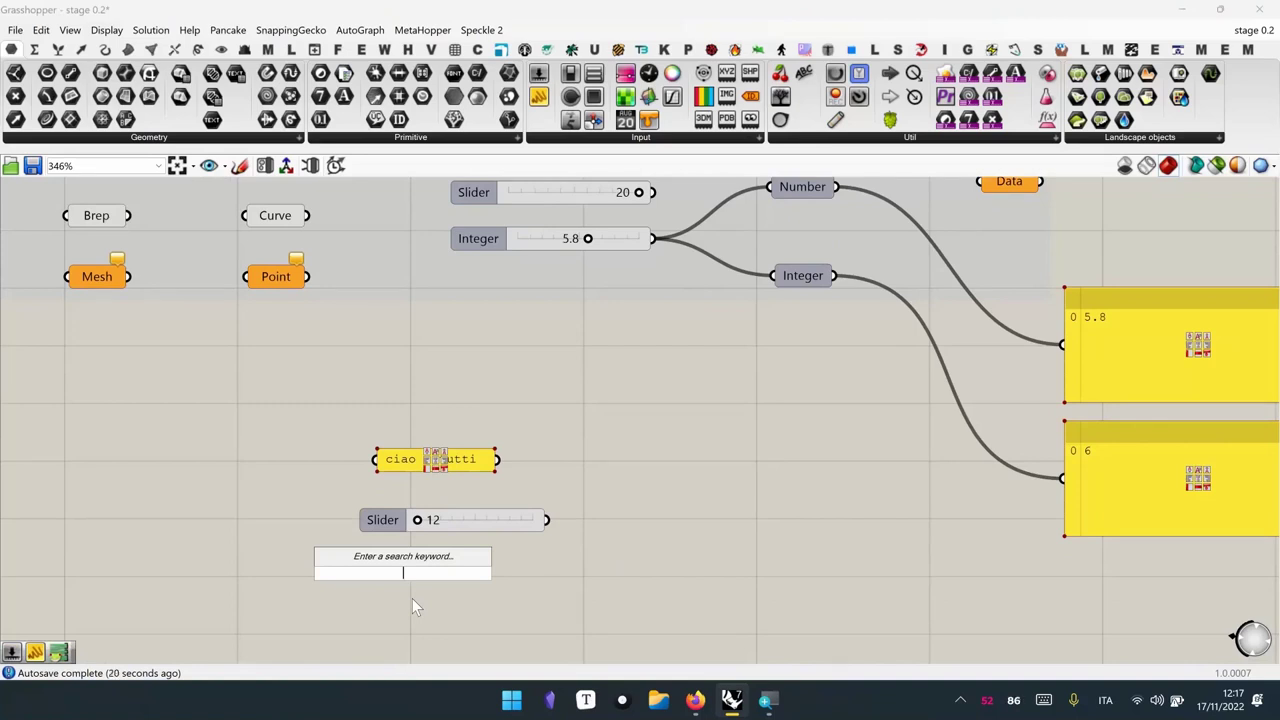
pyautogui.write('12')
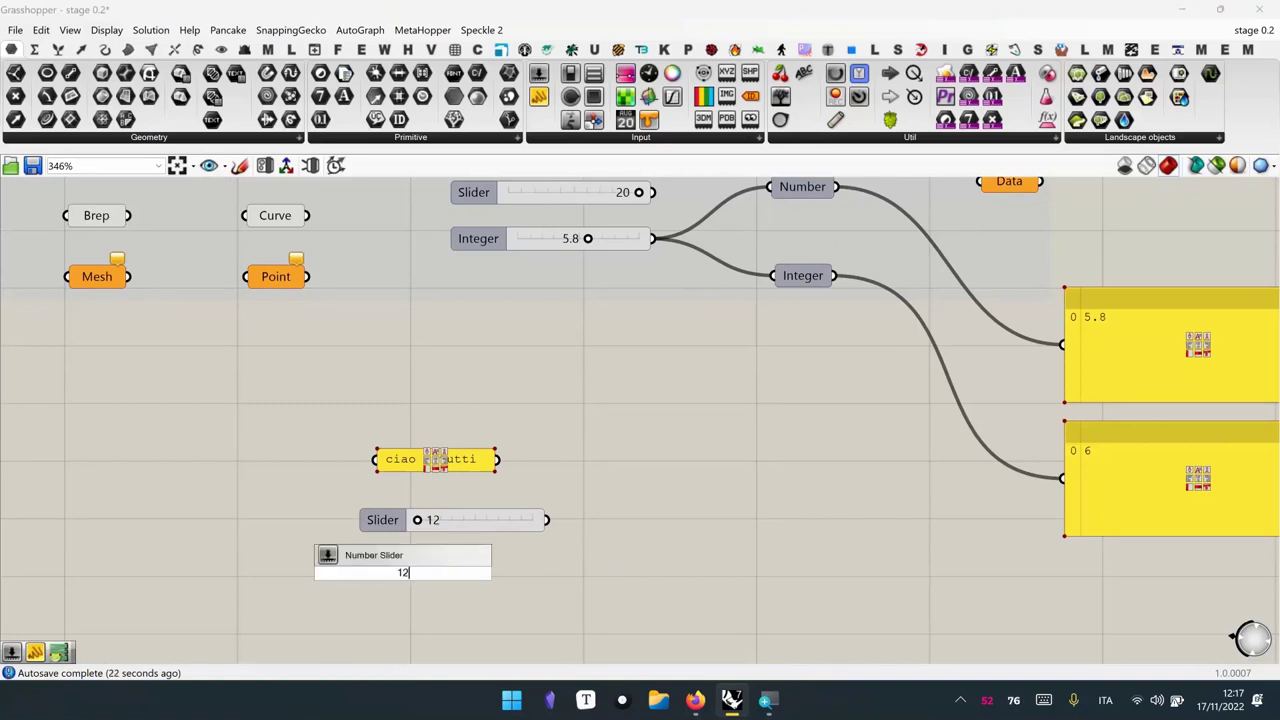
pyautogui.write('<32.5')
pyautogui.press('Return')
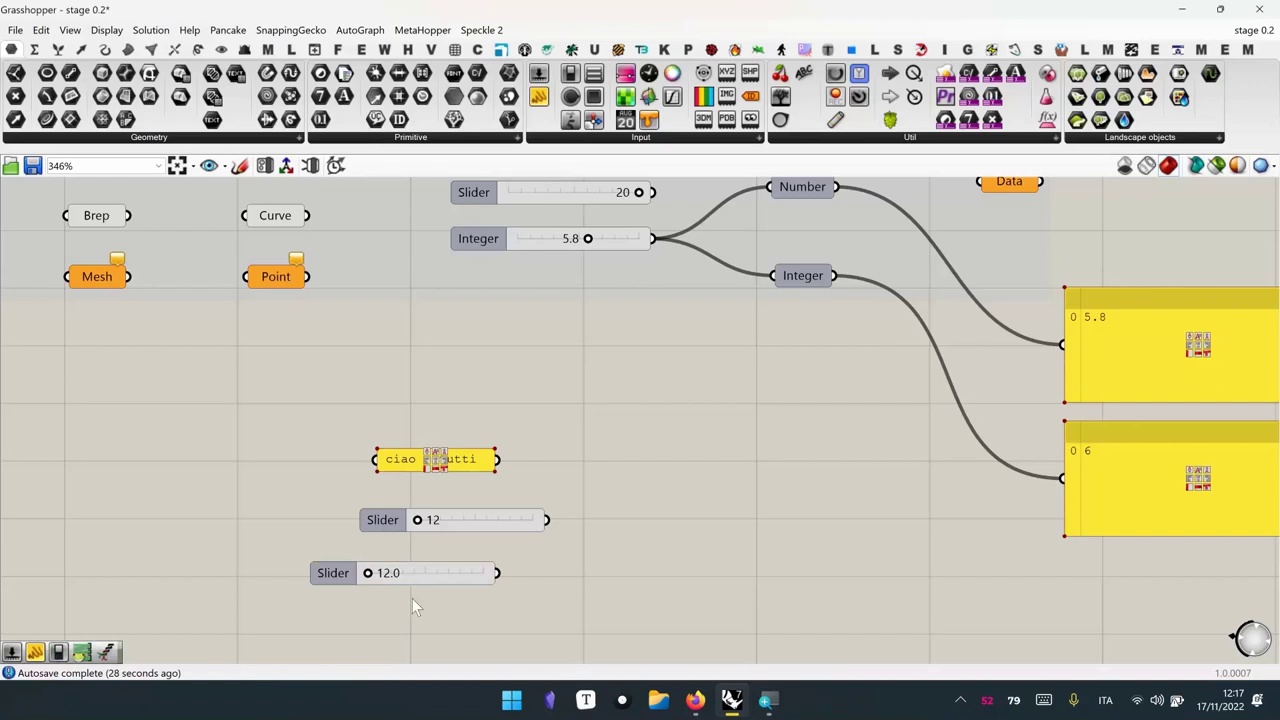
pyautogui.moveTo(408, 575); pyautogui.dragTo(454, 583)
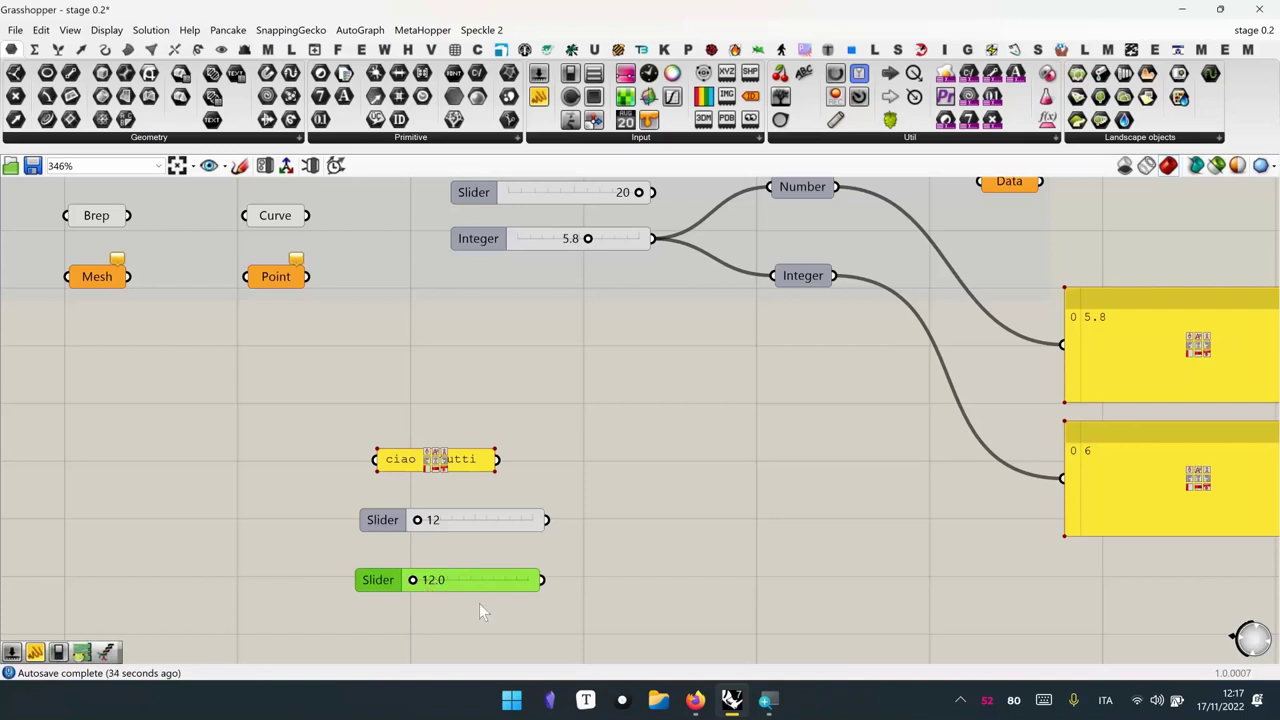
pyautogui.moveTo(414, 592); pyautogui.dragTo(549, 597)
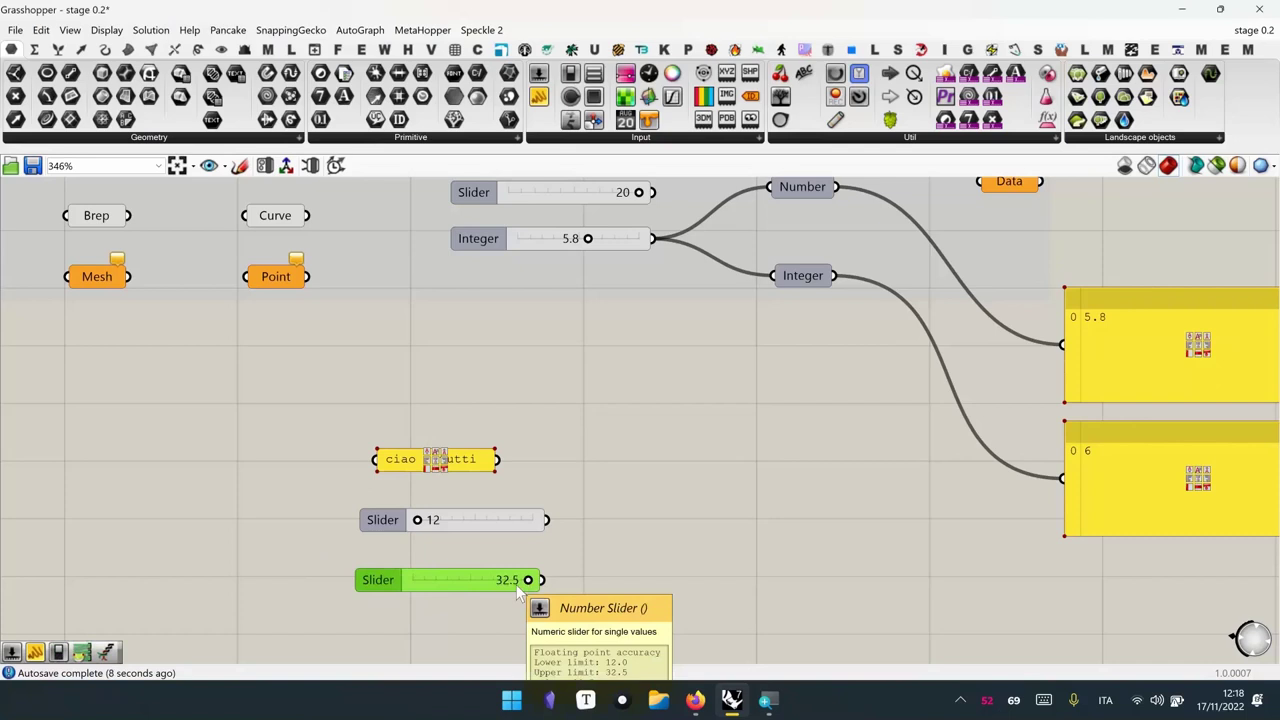
# Move the Data component out of the group into the empty canvas area beside the two new sliders
pyautogui.moveTo(566, 577); pyautogui.dragTo(411, 577, button='right')
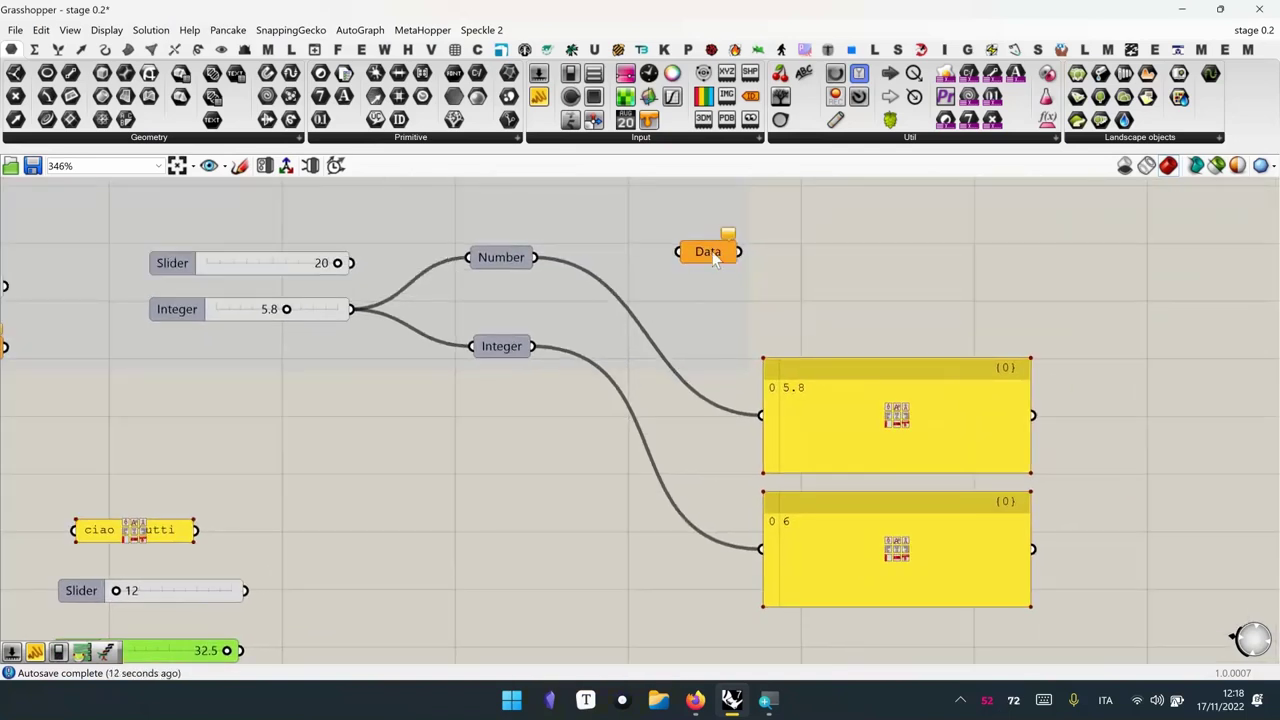
pyautogui.click(500, 258)
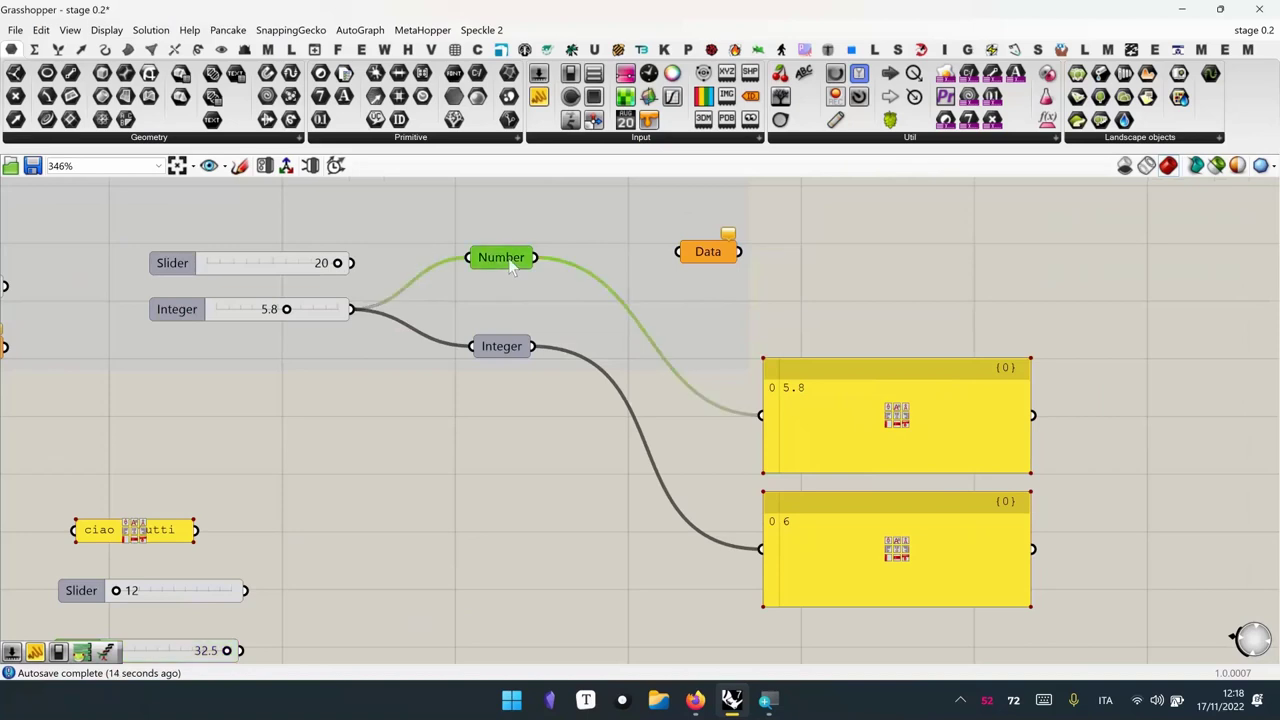
pyautogui.click(706, 265)
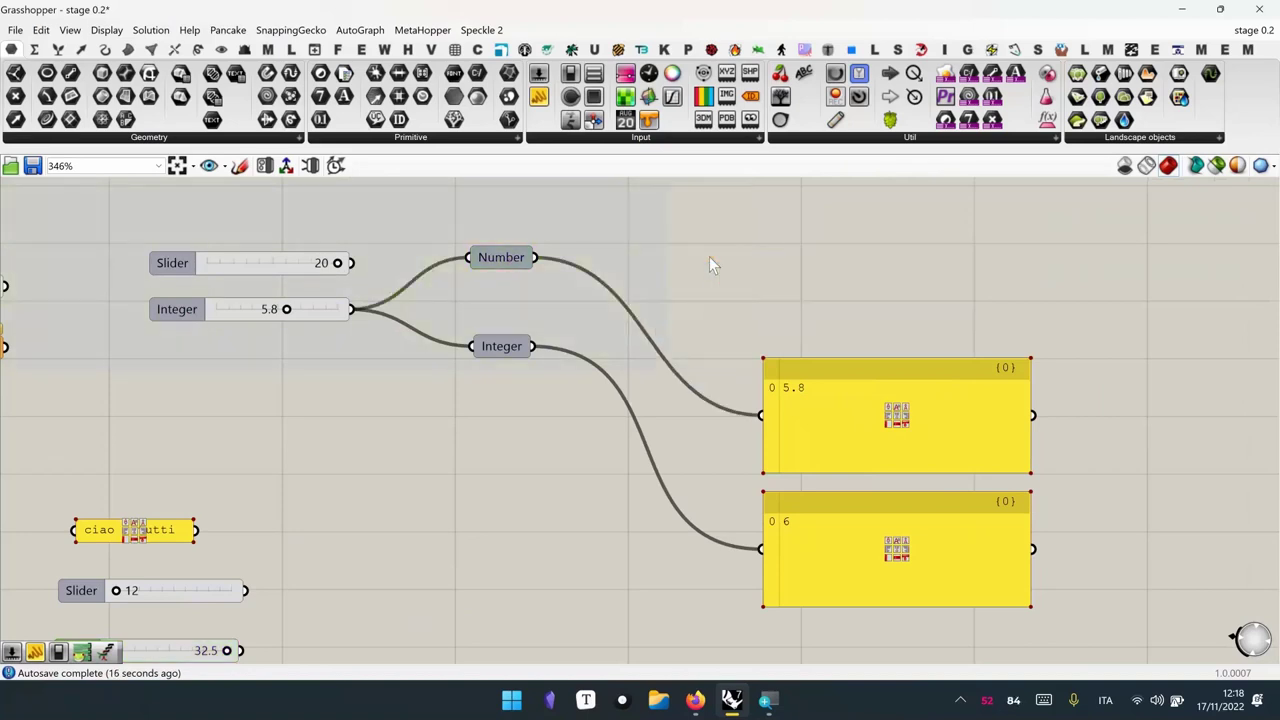
pyautogui.moveTo(709, 256); pyautogui.dragTo(452, 622)
pyautogui.moveTo(452, 622); pyautogui.dragTo(532, 470, button='right')
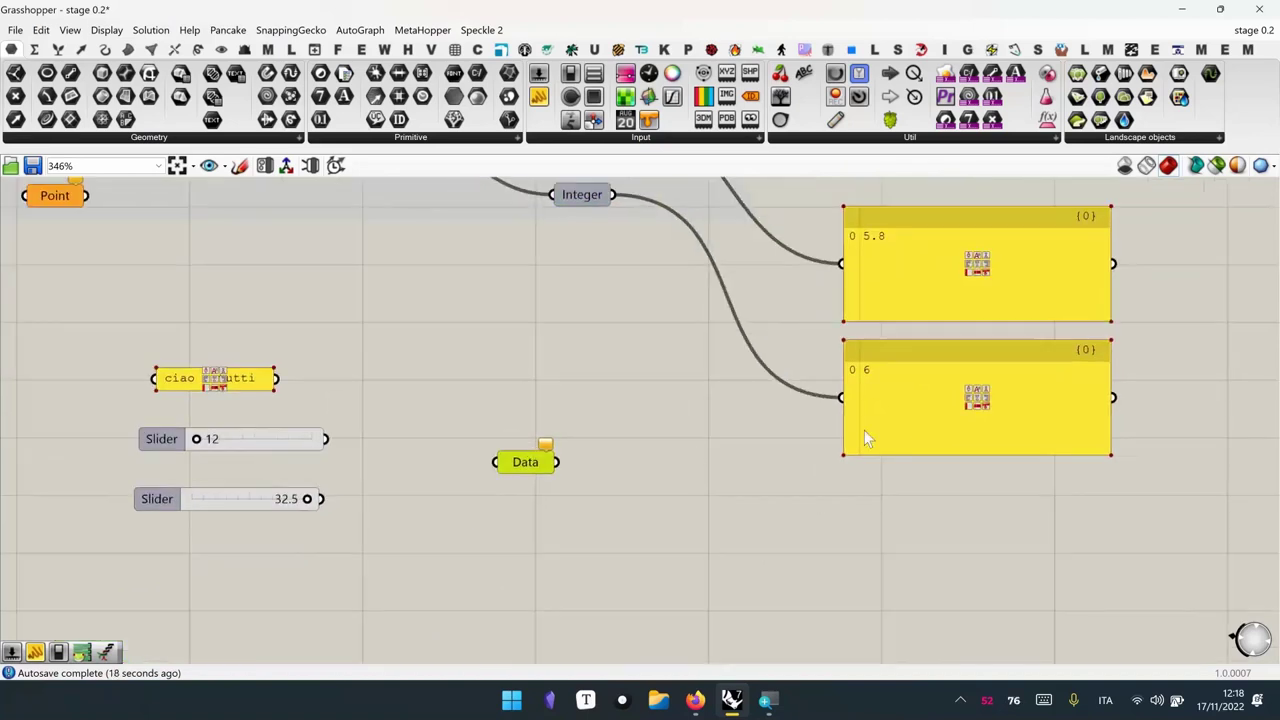
# Copy the lower output panel next to the Data component and connect the Data output to the copy
pyautogui.click(896, 430)
pyautogui.keyDown('alt'); pyautogui.moveTo(895, 428); pyautogui.dragTo(676, 506); pyautogui.keyUp('alt')
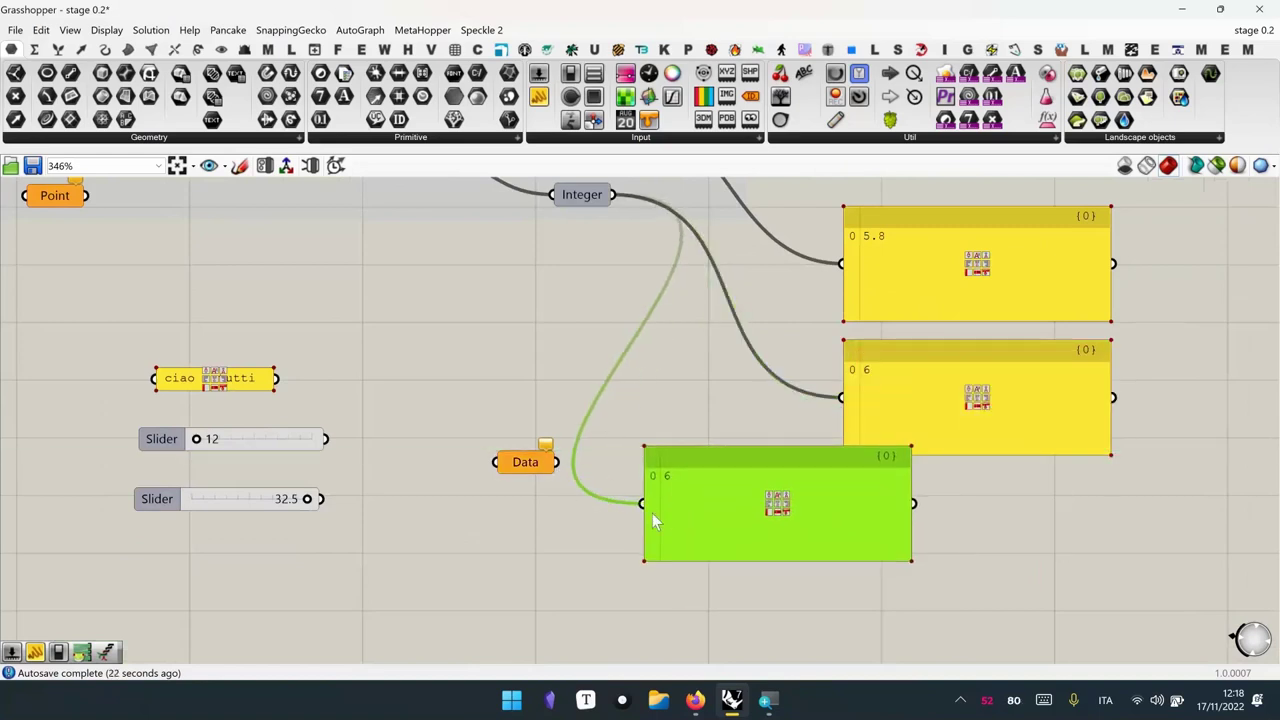
pyautogui.moveTo(557, 462); pyautogui.dragTo(525, 471)
pyautogui.click(588, 402)
pyautogui.moveTo(618, 426); pyautogui.dragTo(648, 426, button='right')
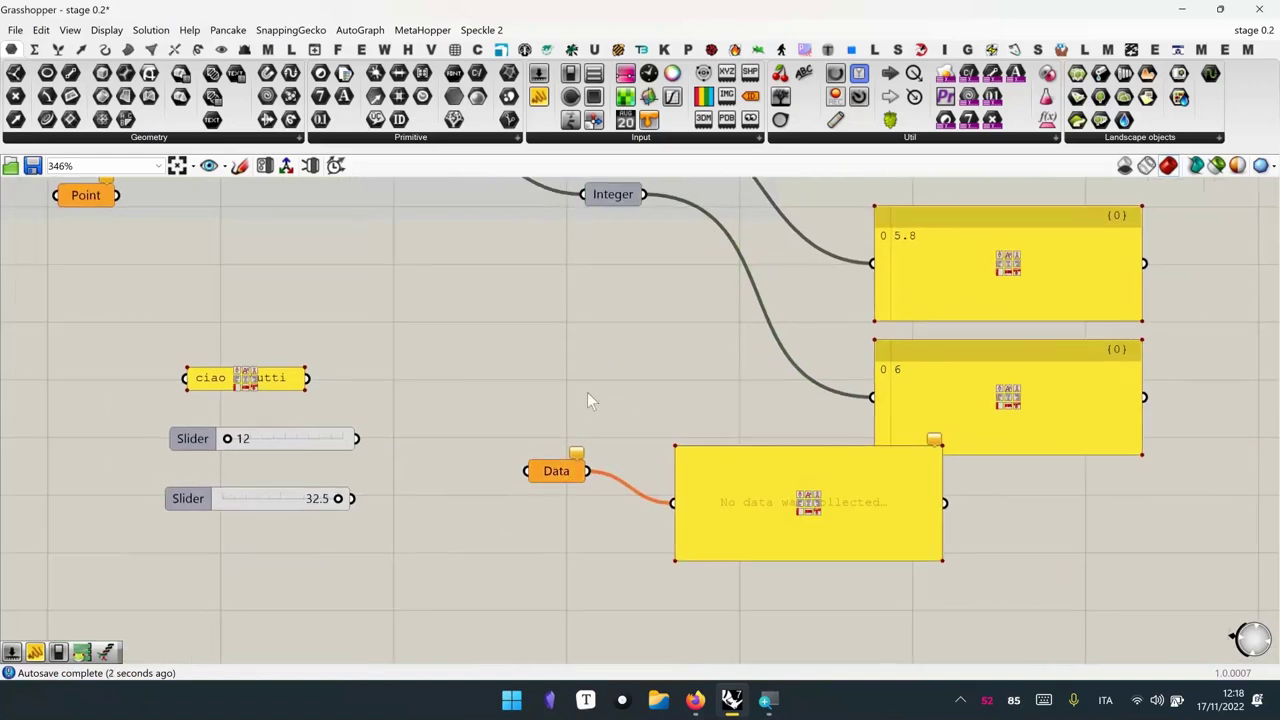
# Wire the "ciao a tutti" panel, the 12 slider and the 32.5 slider to the Data input in turn, each replacing the previous wire
pyautogui.scroll(-2, 470, 375)
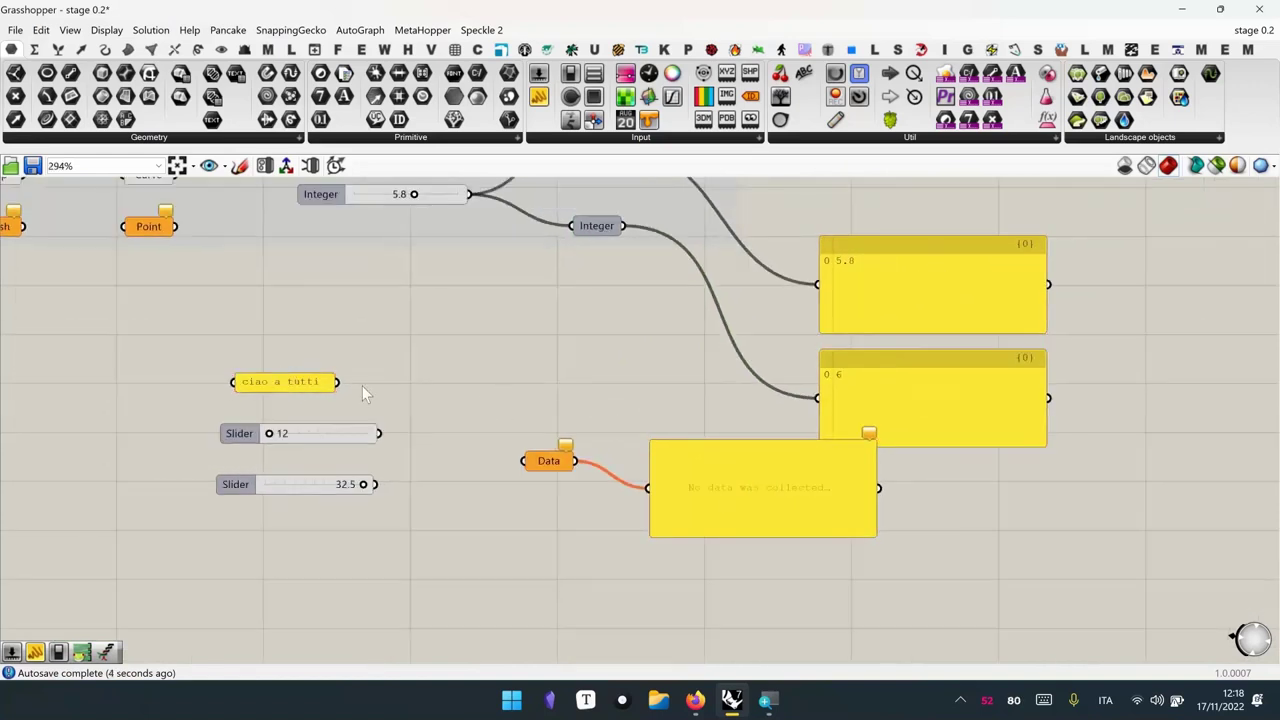
pyautogui.moveTo(337, 382); pyautogui.dragTo(255, 545)
pyautogui.moveTo(429, 334); pyautogui.dragTo(212, 541)
pyautogui.click(194, 583)
pyautogui.click(548, 461)
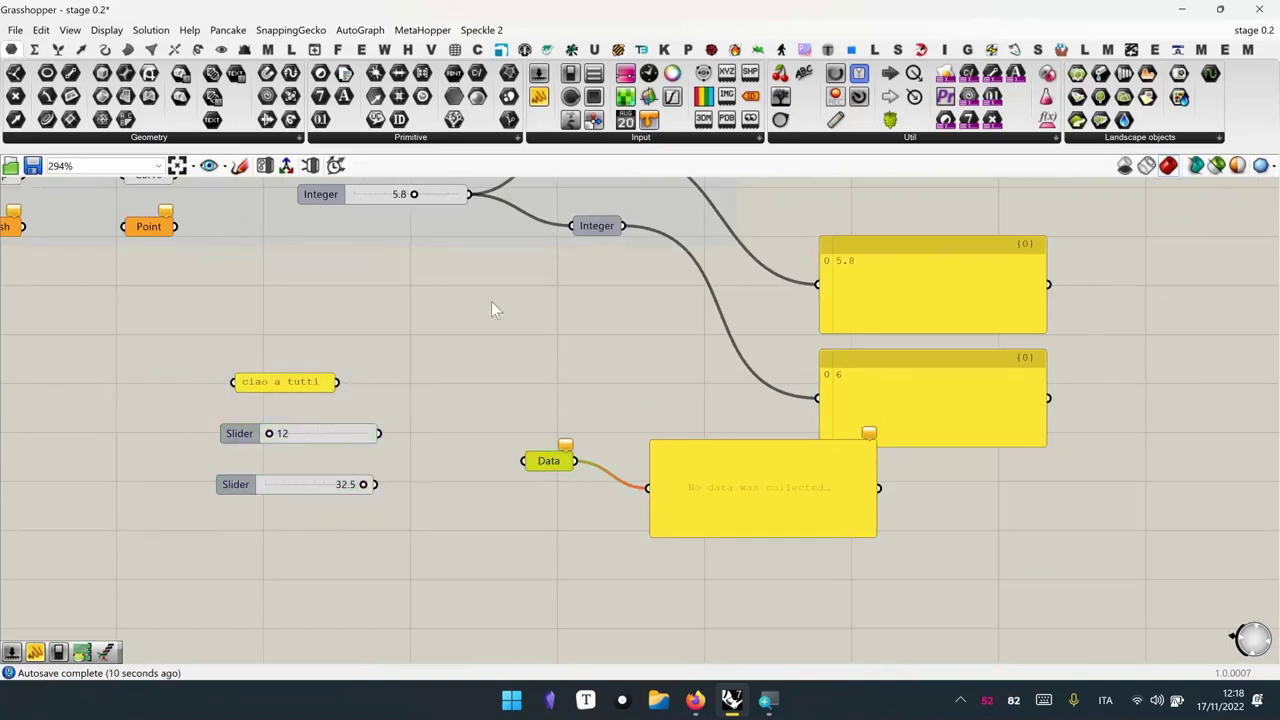
pyautogui.moveTo(341, 384); pyautogui.dragTo(524, 461)
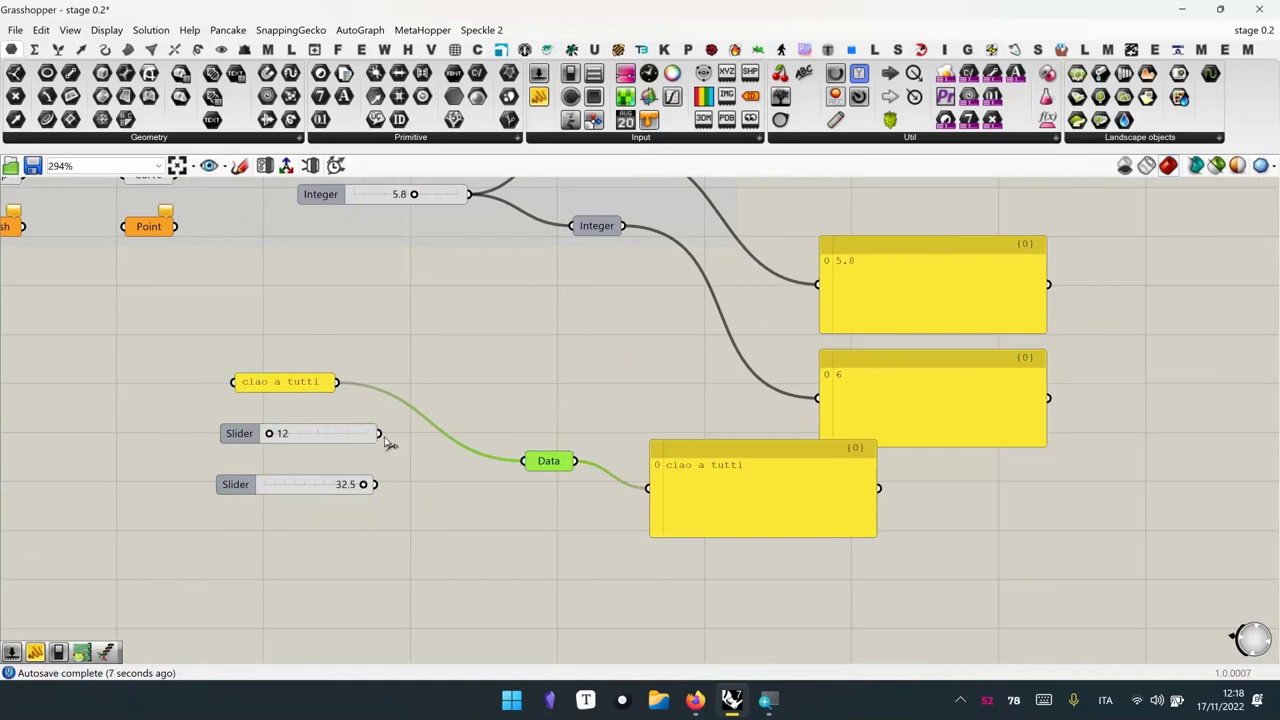
pyautogui.moveTo(388, 443); pyautogui.dragTo(528, 463)
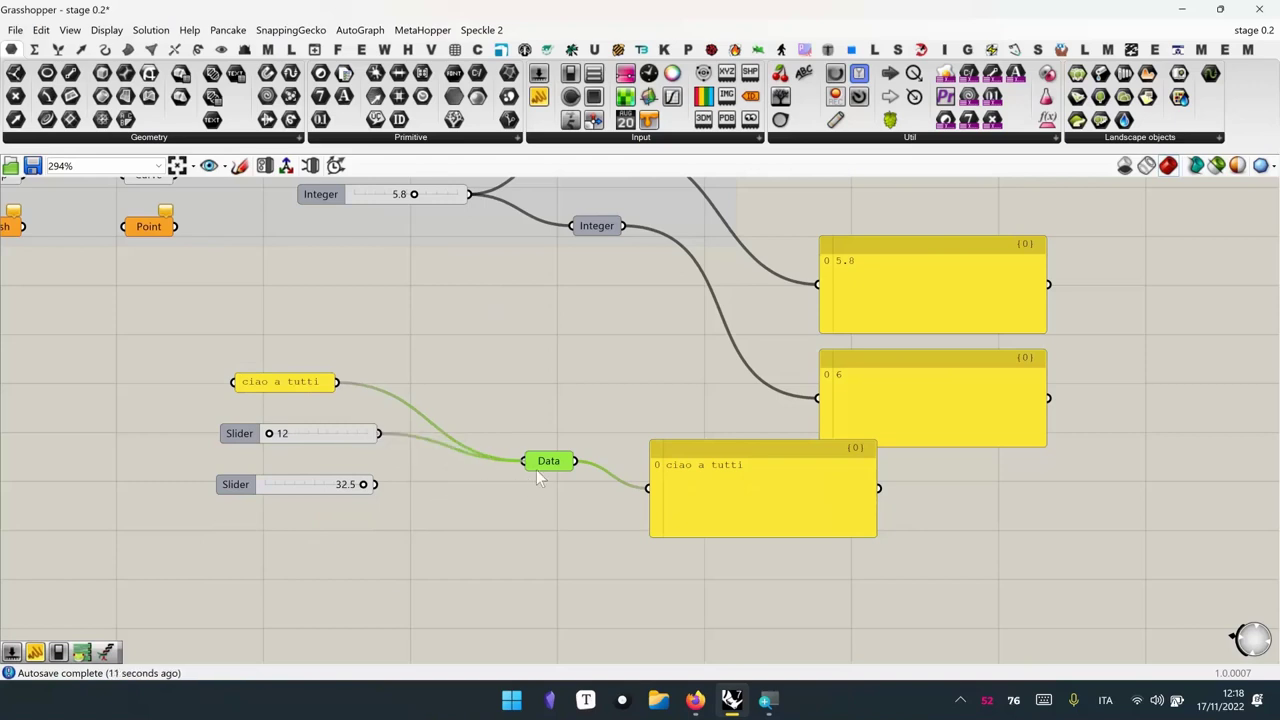
pyautogui.moveTo(377, 485); pyautogui.dragTo(523, 462)
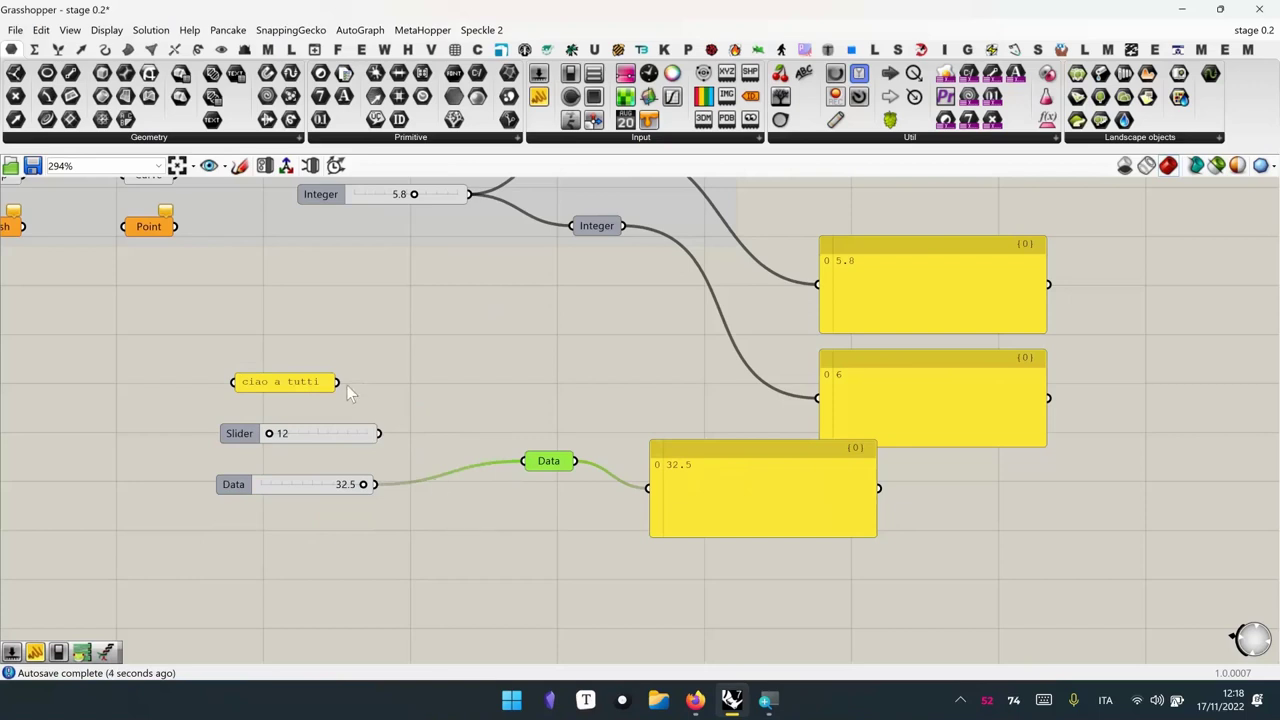
# Replace the Data input's source with the "ciao a tutti" panel, and add the 12 and 32.5 sliders as additional sources
pyautogui.keyDown('shift'); pyautogui.moveTo(346, 384); pyautogui.dragTo(377, 484); pyautogui.keyUp('shift')
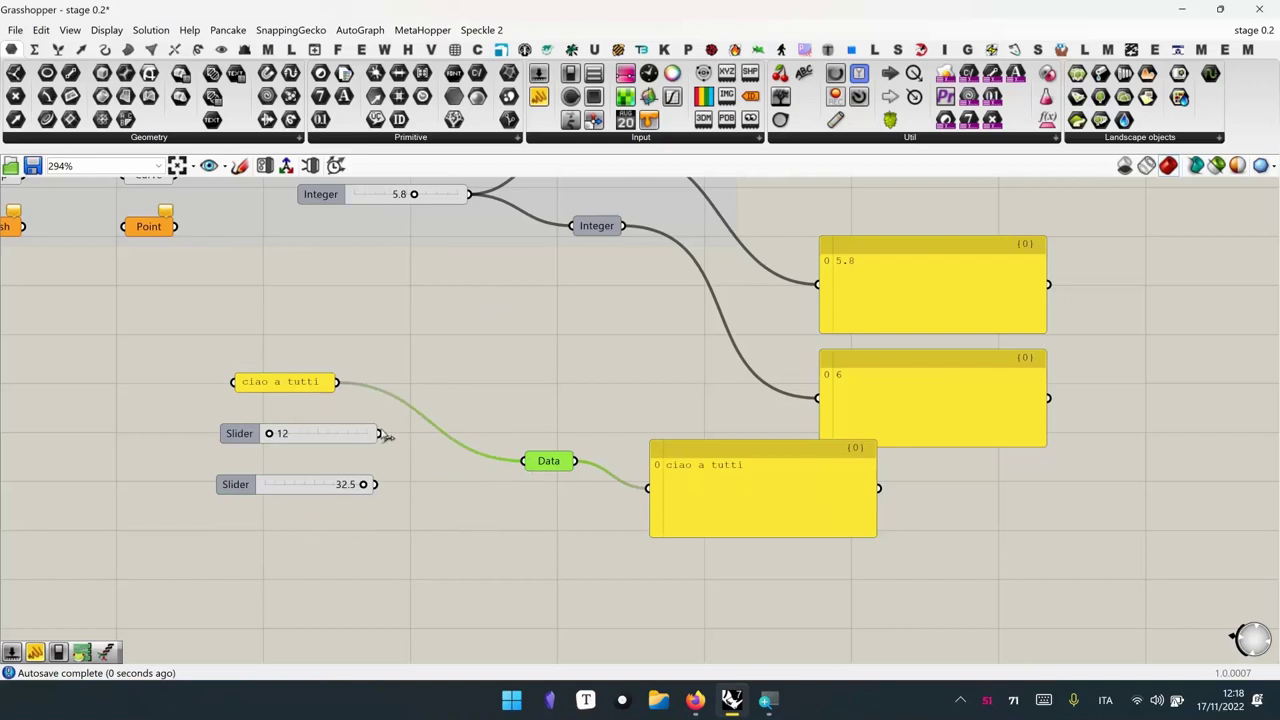
pyautogui.keyDown('shift'); pyautogui.moveTo(379, 433); pyautogui.dragTo(516, 459); pyautogui.keyUp('shift')
pyautogui.keyDown('shift'); pyautogui.moveTo(380, 433); pyautogui.dragTo(521, 463); pyautogui.keyUp('shift')
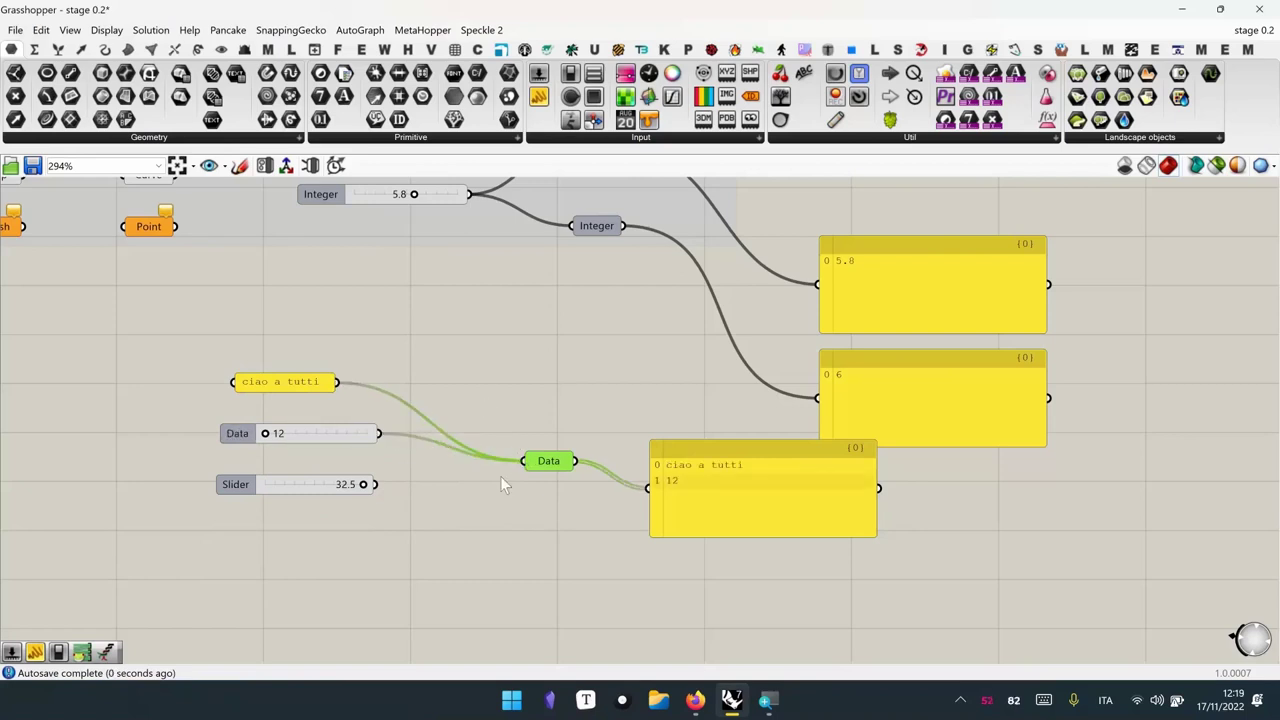
pyautogui.keyDown('shift'); pyautogui.moveTo(376, 484); pyautogui.dragTo(521, 462); pyautogui.keyUp('shift')
# Disconnect the text panel and both sliders from the Data input
pyautogui.moveTo(523, 464); pyautogui.dragTo(397, 444)
pyautogui.keyDown('ctrl'); pyautogui.moveTo(528, 466); pyautogui.dragTo(338, 383); pyautogui.keyUp('ctrl')
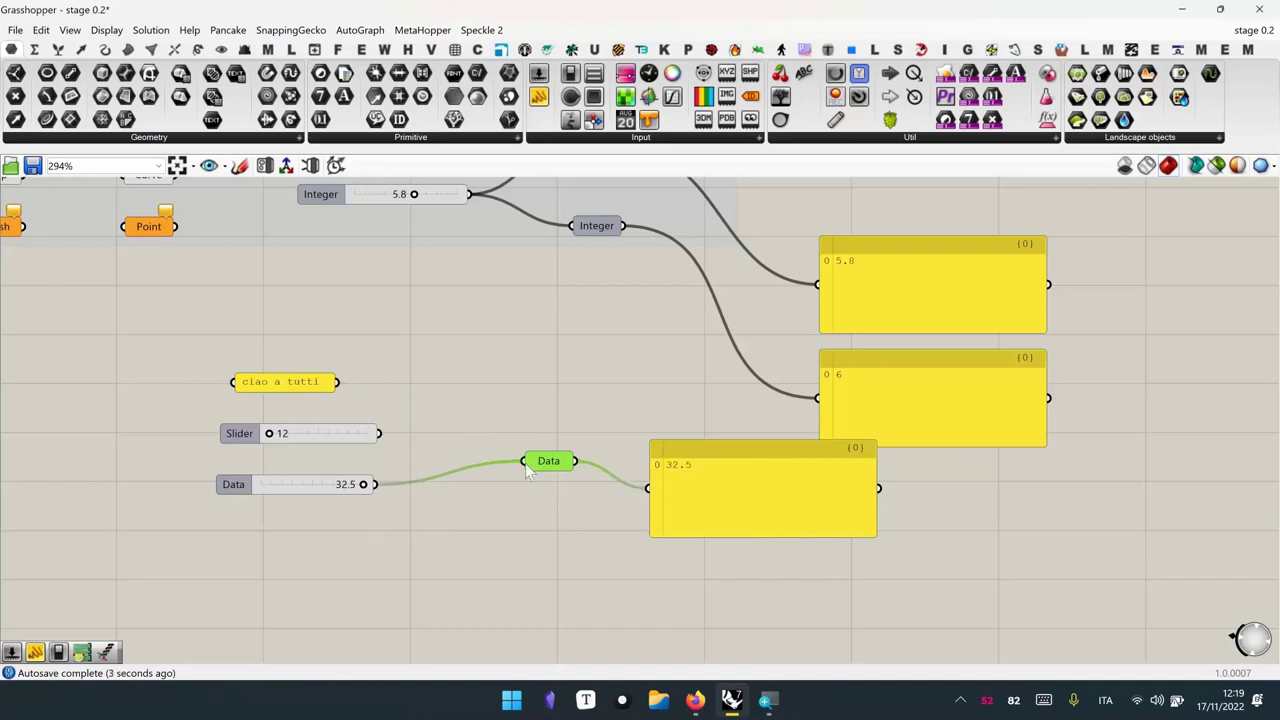
pyautogui.keyDown('ctrl'); pyautogui.moveTo(528, 466); pyautogui.dragTo(368, 487); pyautogui.keyUp('ctrl')
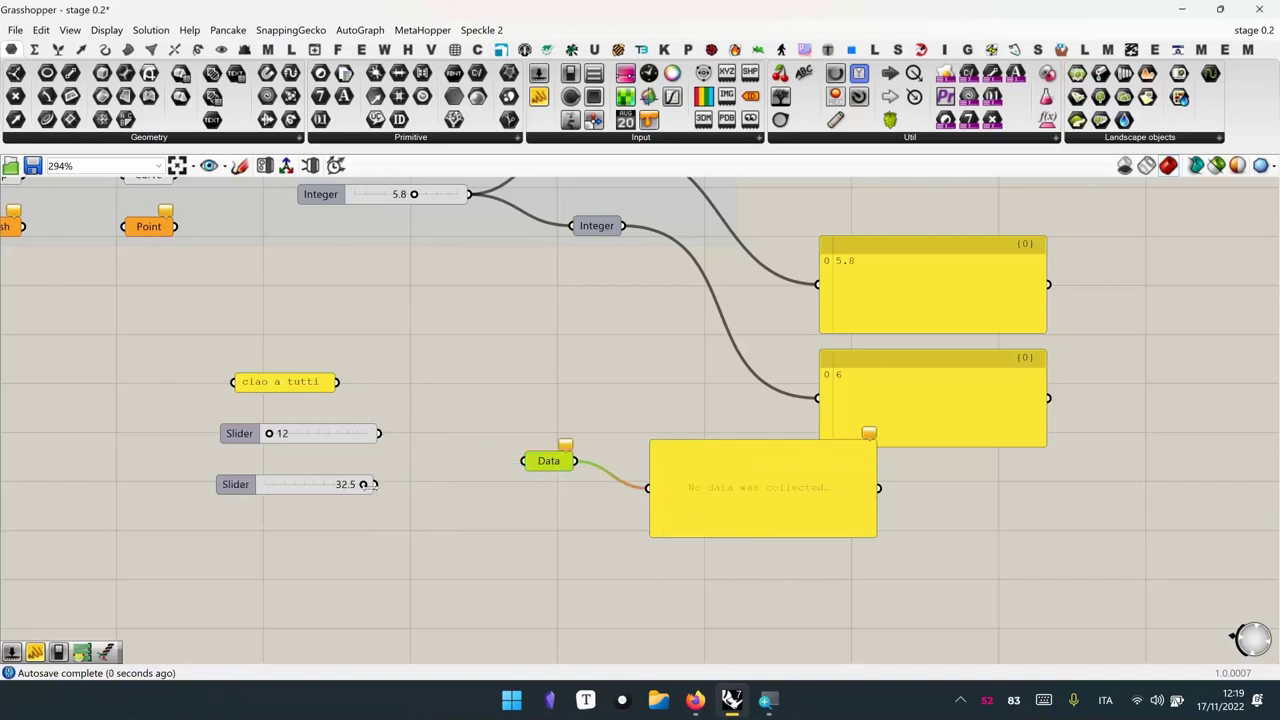
# Connect the "ciao a tutti" panel, the 32.5 slider and the 12 slider to the Data input together, in that order
pyautogui.moveTo(338, 382); pyautogui.dragTo(525, 466)
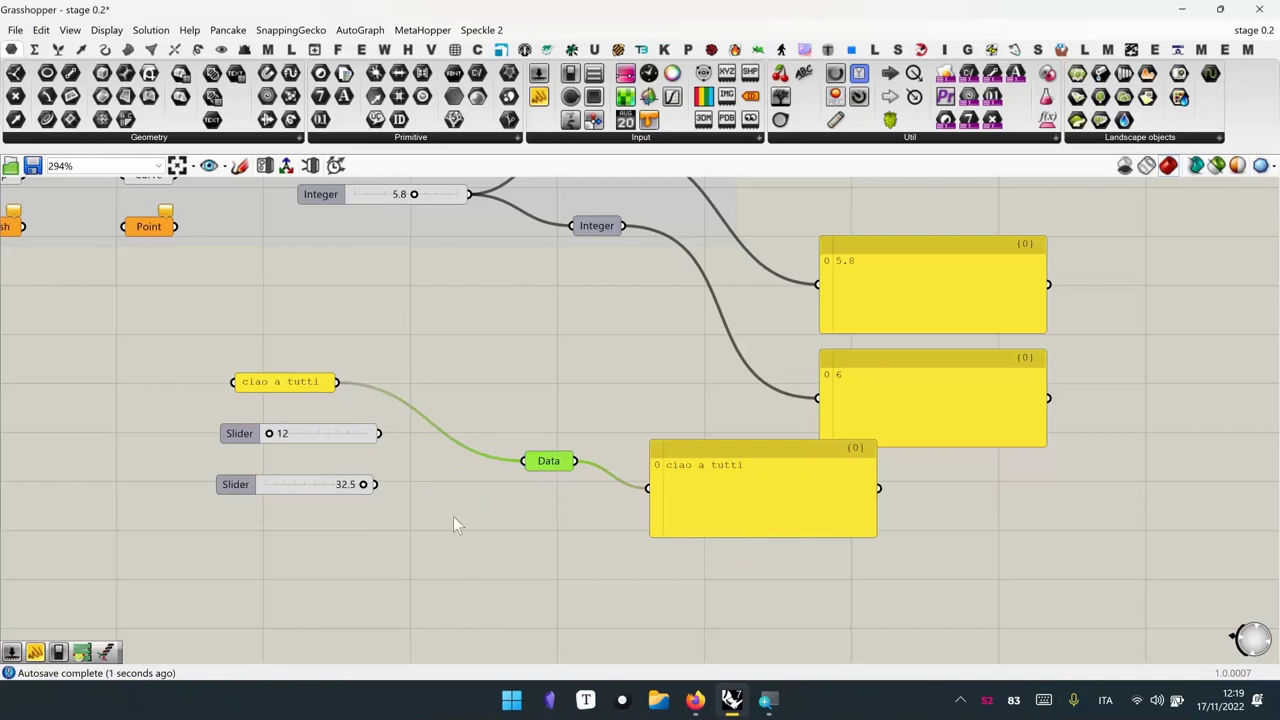
pyautogui.keyDown('shift'); pyautogui.moveTo(376, 484); pyautogui.dragTo(523, 462); pyautogui.keyUp('shift')
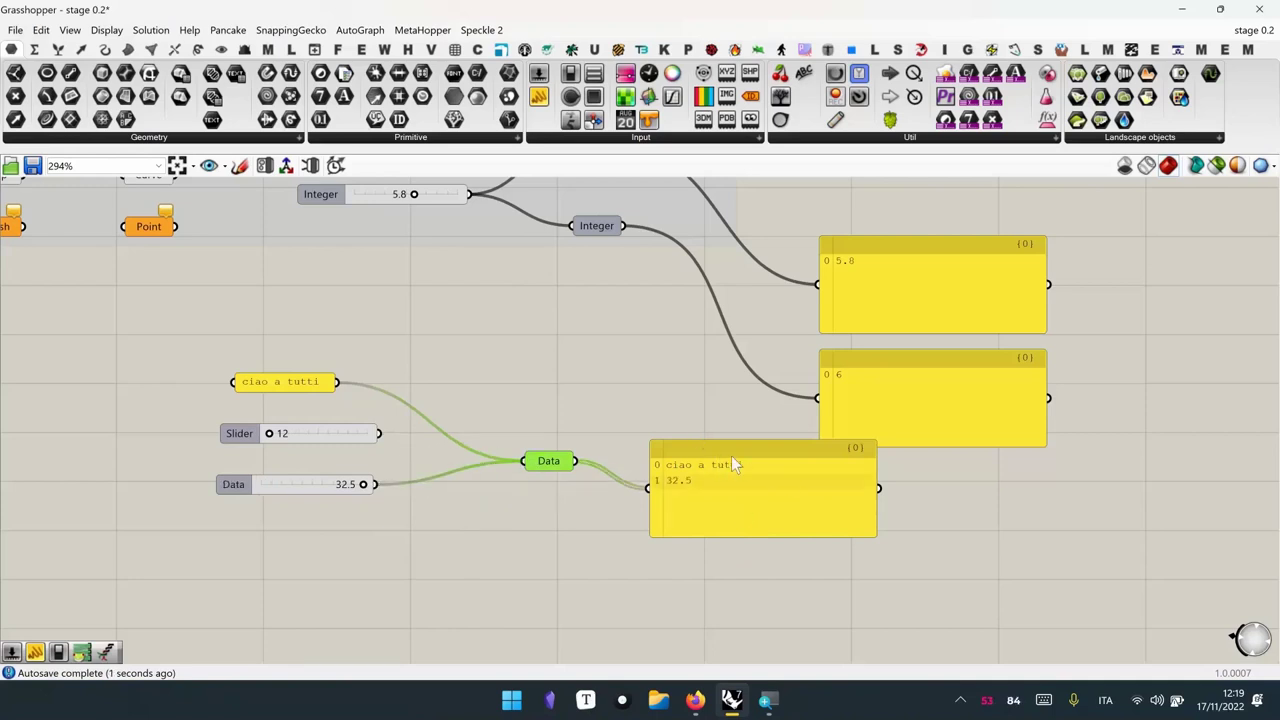
pyautogui.keyDown('shift'); pyautogui.moveTo(379, 433); pyautogui.dragTo(525, 466); pyautogui.keyUp('shift')
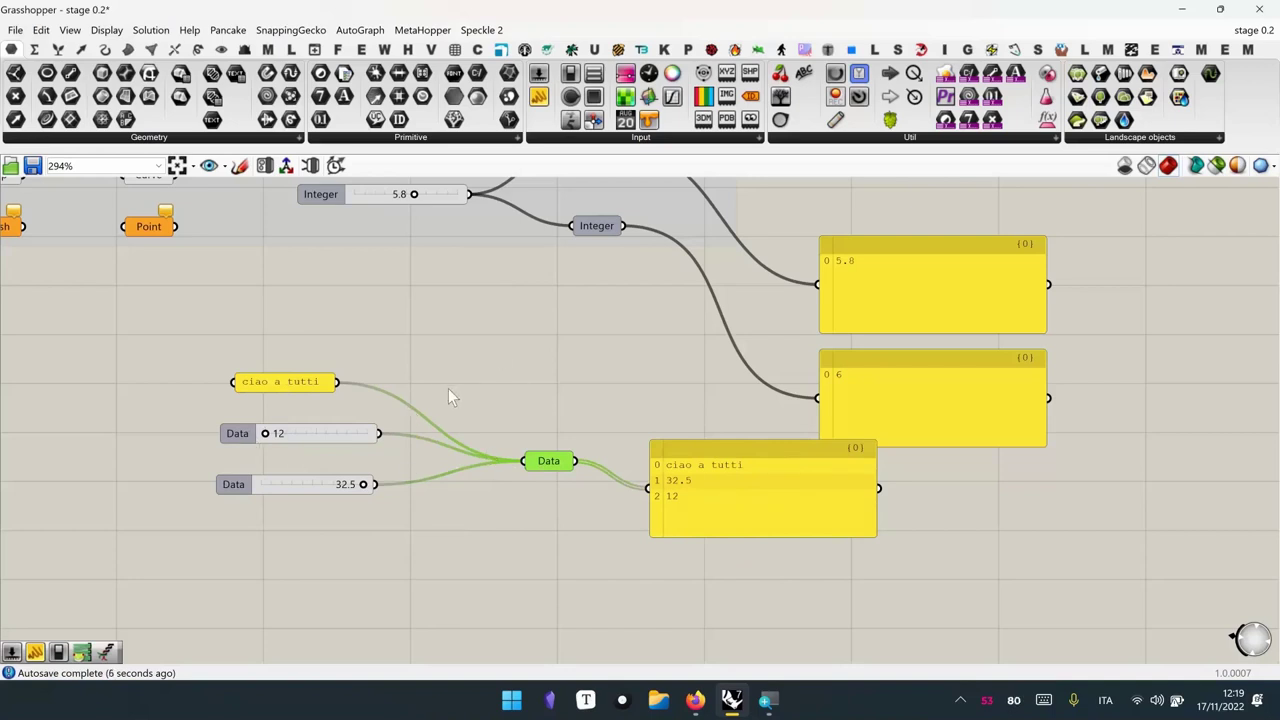
# Add a Merge component in the empty canvas area below the wires feeding the Data parameter
pyautogui.moveTo(690, 438); pyautogui.dragTo(798, 481, button='right')
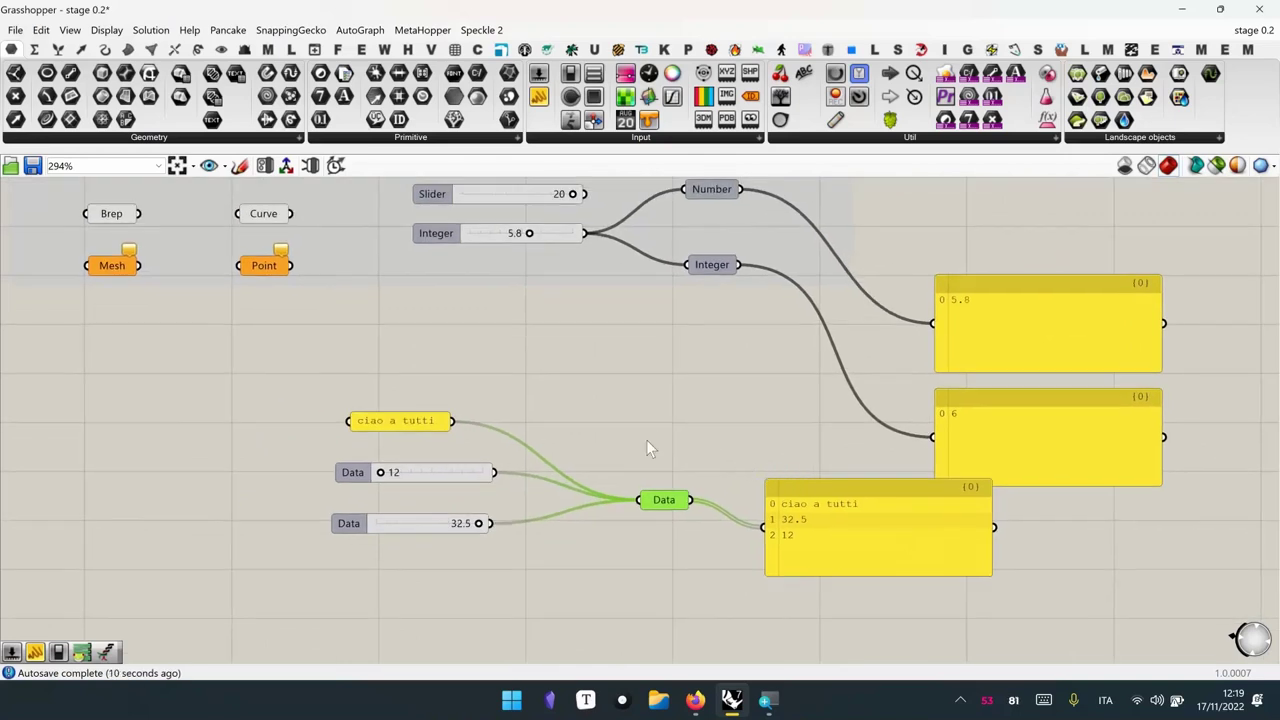
pyautogui.moveTo(532, 514); pyautogui.dragTo(559, 424, button='right')
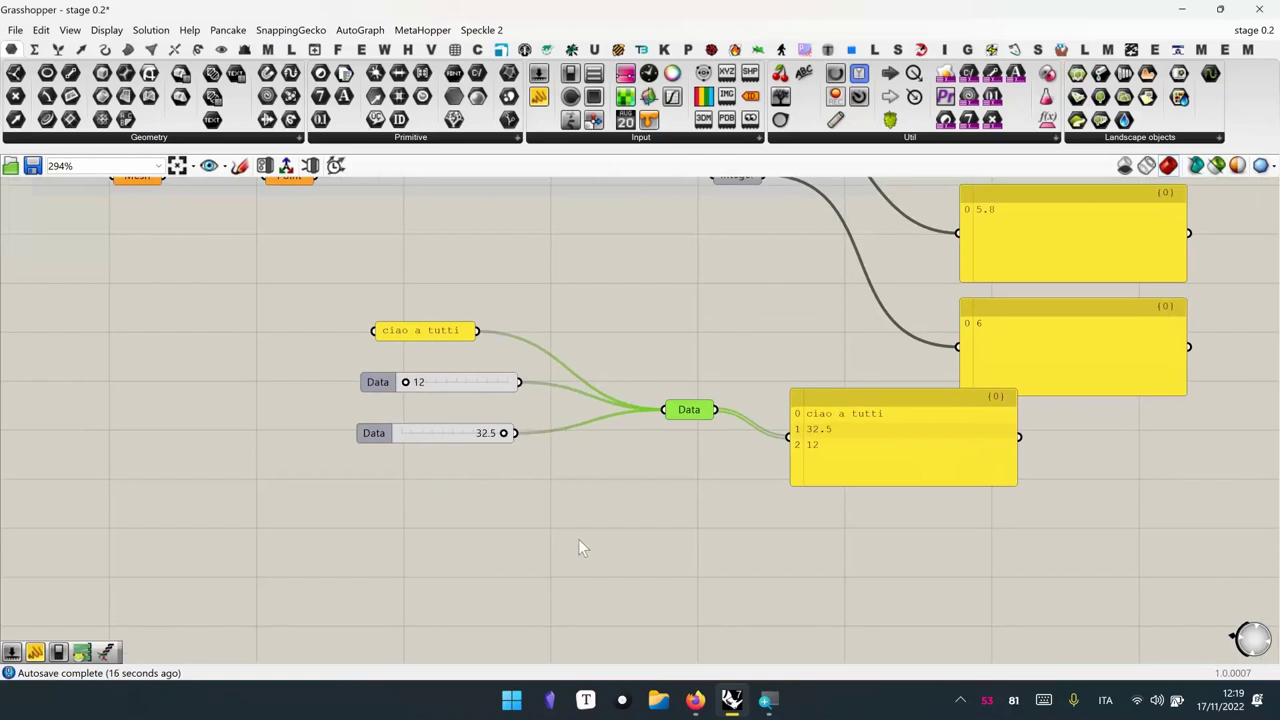
pyautogui.doubleClick(579, 541)
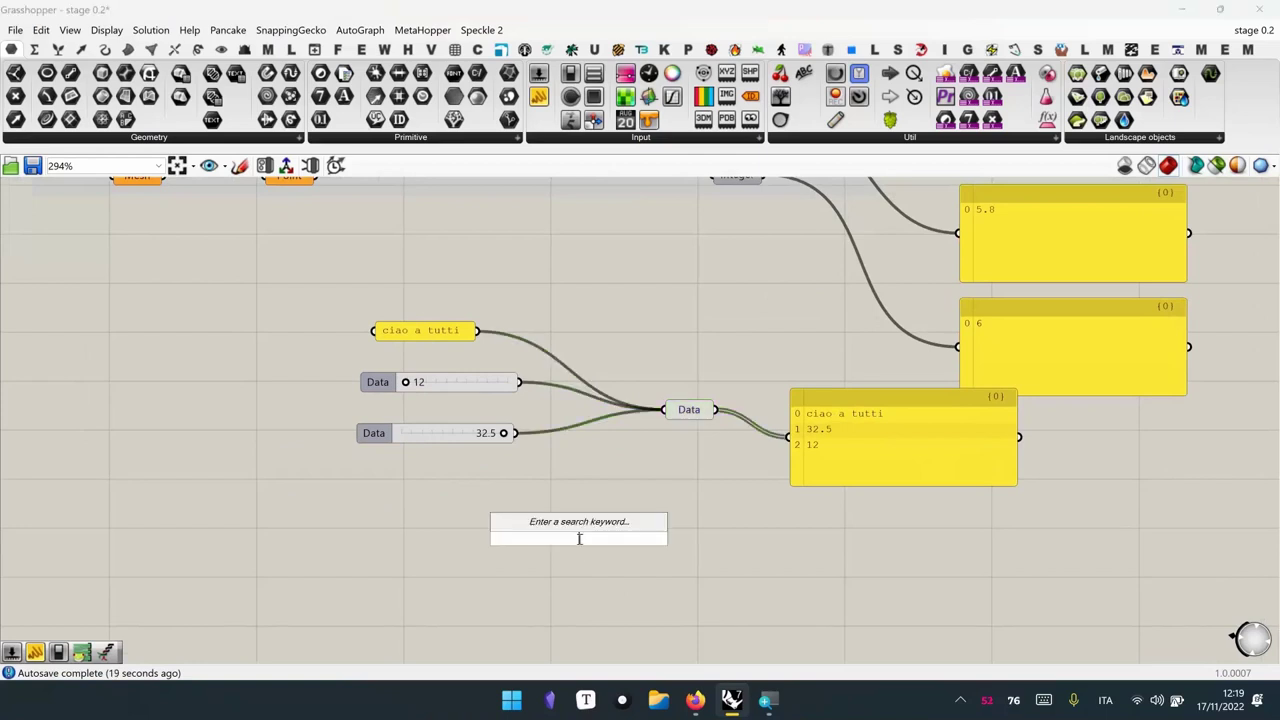
pyautogui.write('merge')
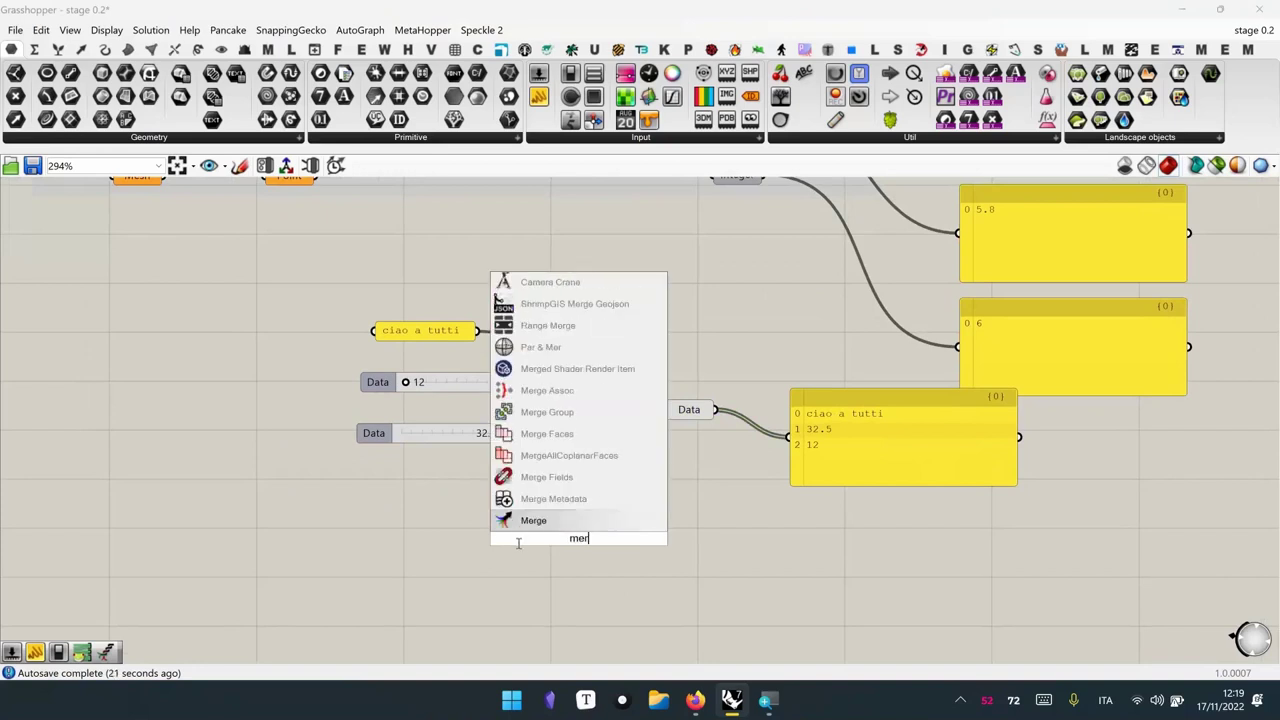
pyautogui.click(547, 529)
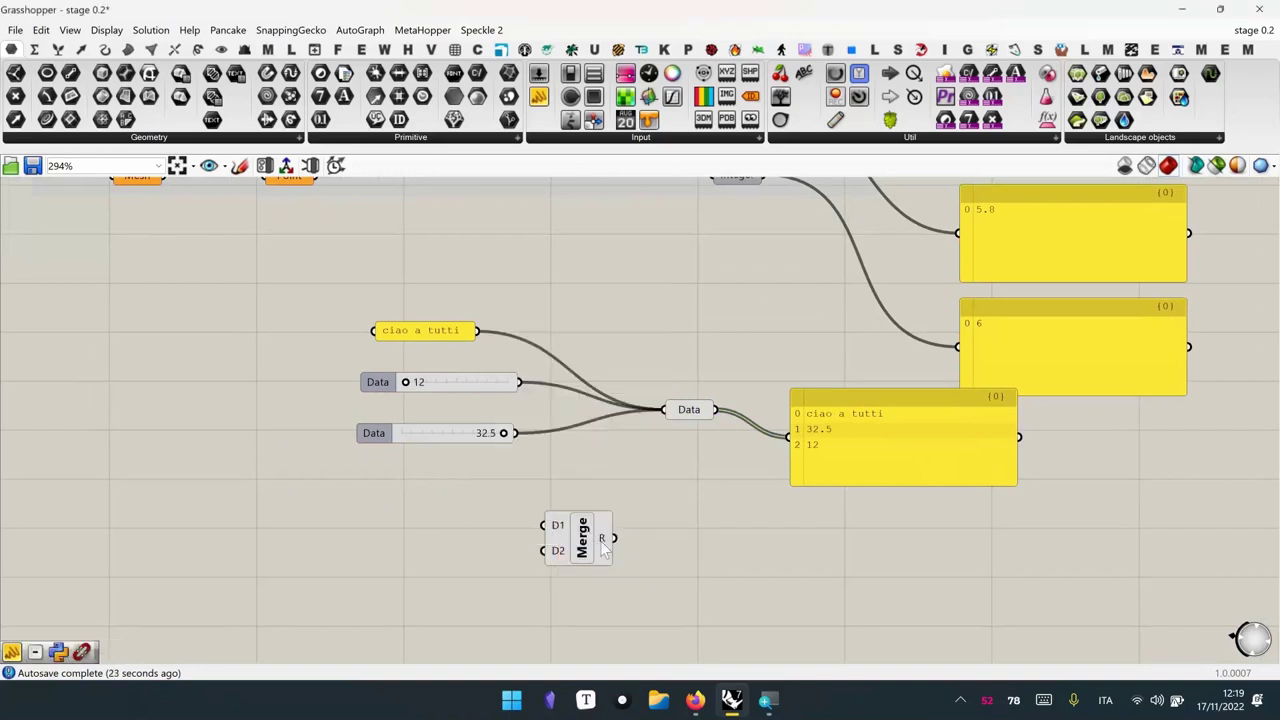
pyautogui.moveTo(610, 553); pyautogui.dragTo(620, 511)
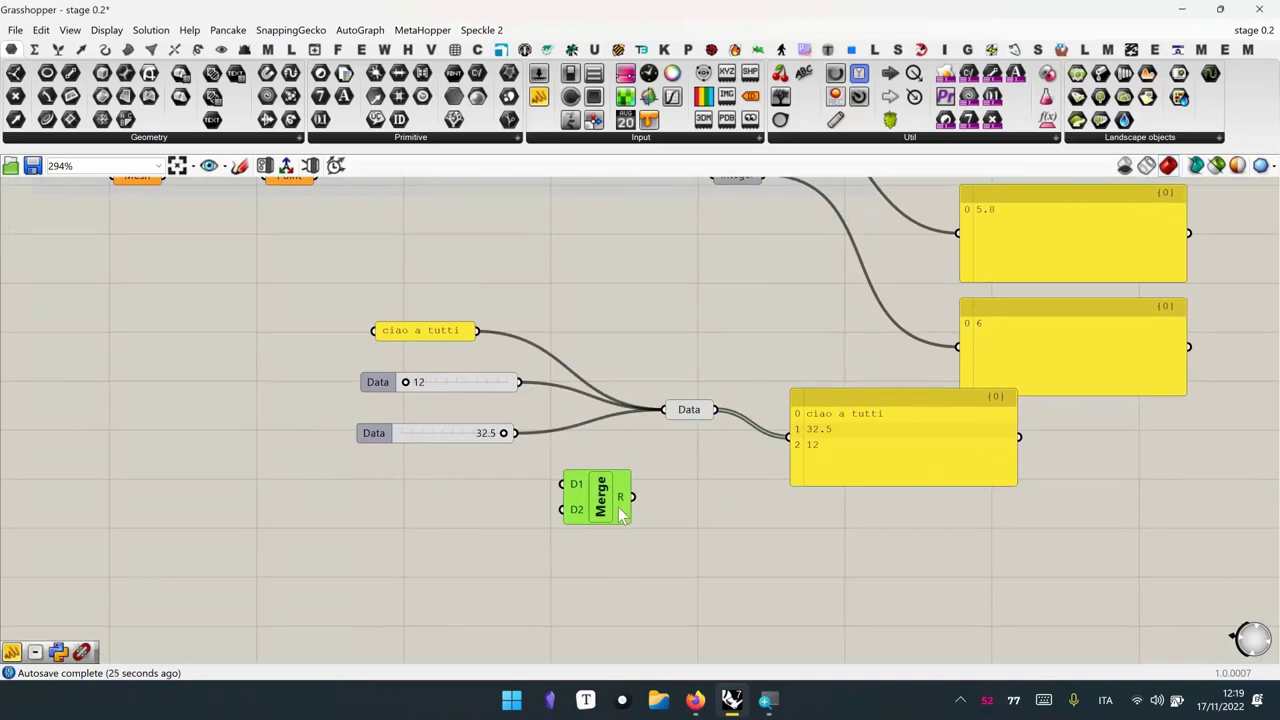
# Right-align the "ciao a tutti" panel and the two sliders, and move them farther away from the Data parameter
pyautogui.moveTo(531, 292); pyautogui.dragTo(393, 457)
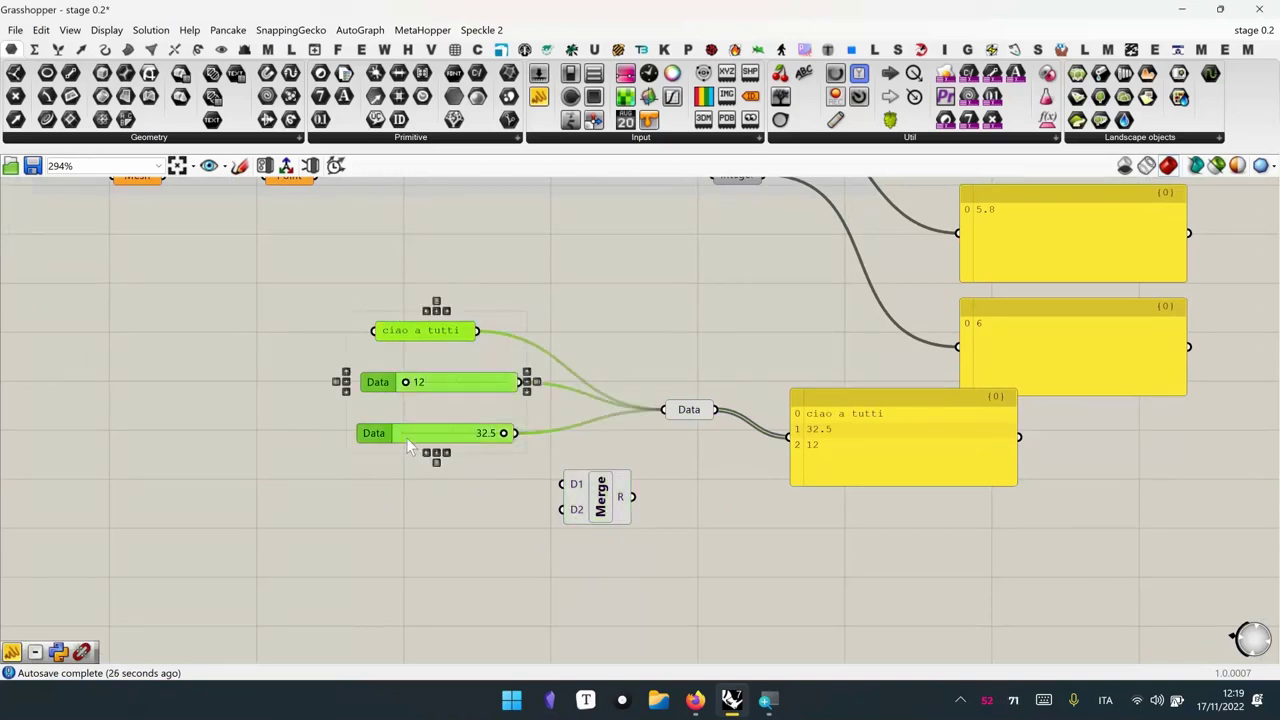
pyautogui.click(446, 310)
pyautogui.click(500, 302)
pyautogui.moveTo(492, 264); pyautogui.dragTo(424, 420)
pyautogui.moveTo(476, 322); pyautogui.dragTo(313, 336)
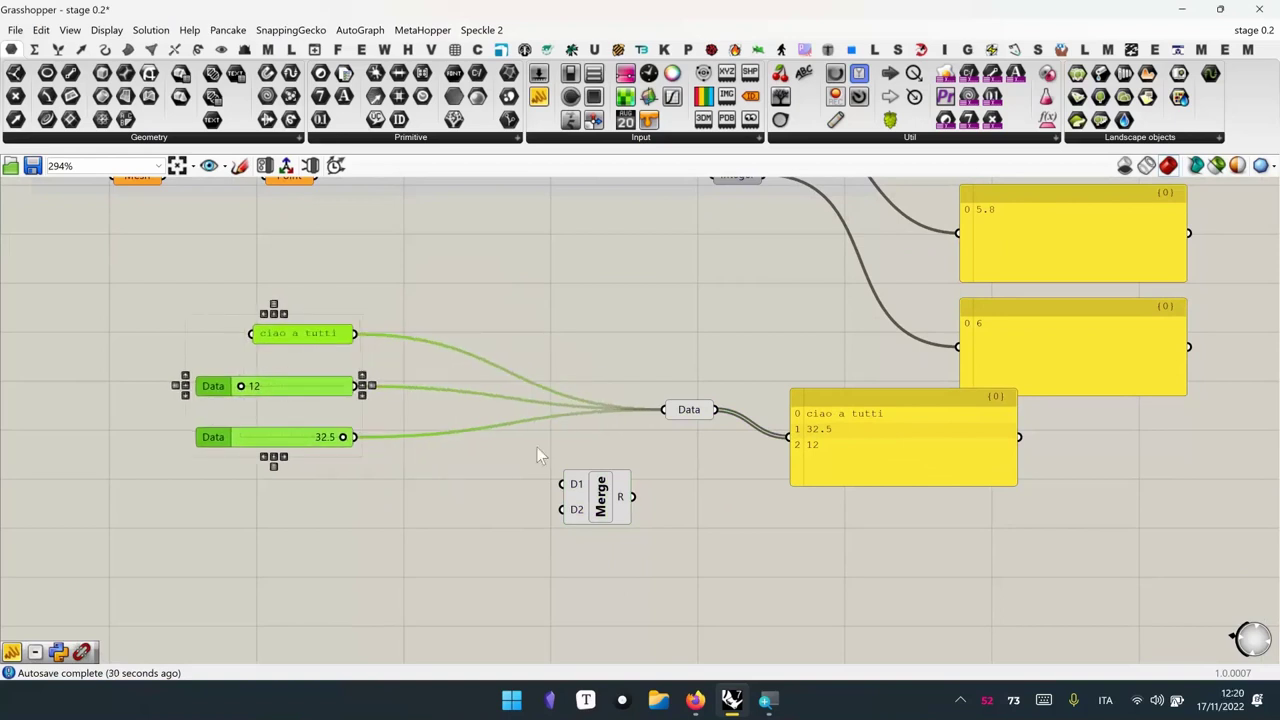
# Duplicate the "ciao a tutti" panel and the 12 and 32.5 sliders directly below the originals
pyautogui.moveTo(726, 289); pyautogui.dragTo(291, 451)
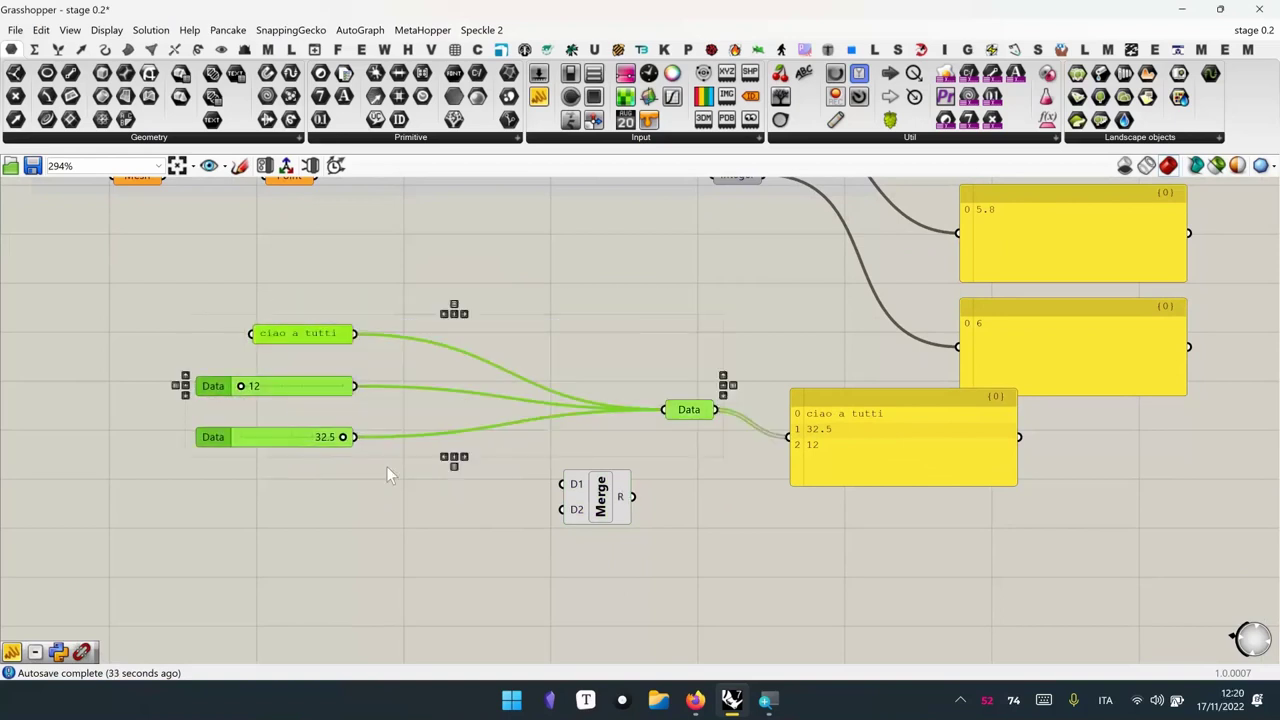
pyautogui.moveTo(386, 466); pyautogui.dragTo(388, 378, button='right')
pyautogui.moveTo(450, 230); pyautogui.dragTo(258, 387)
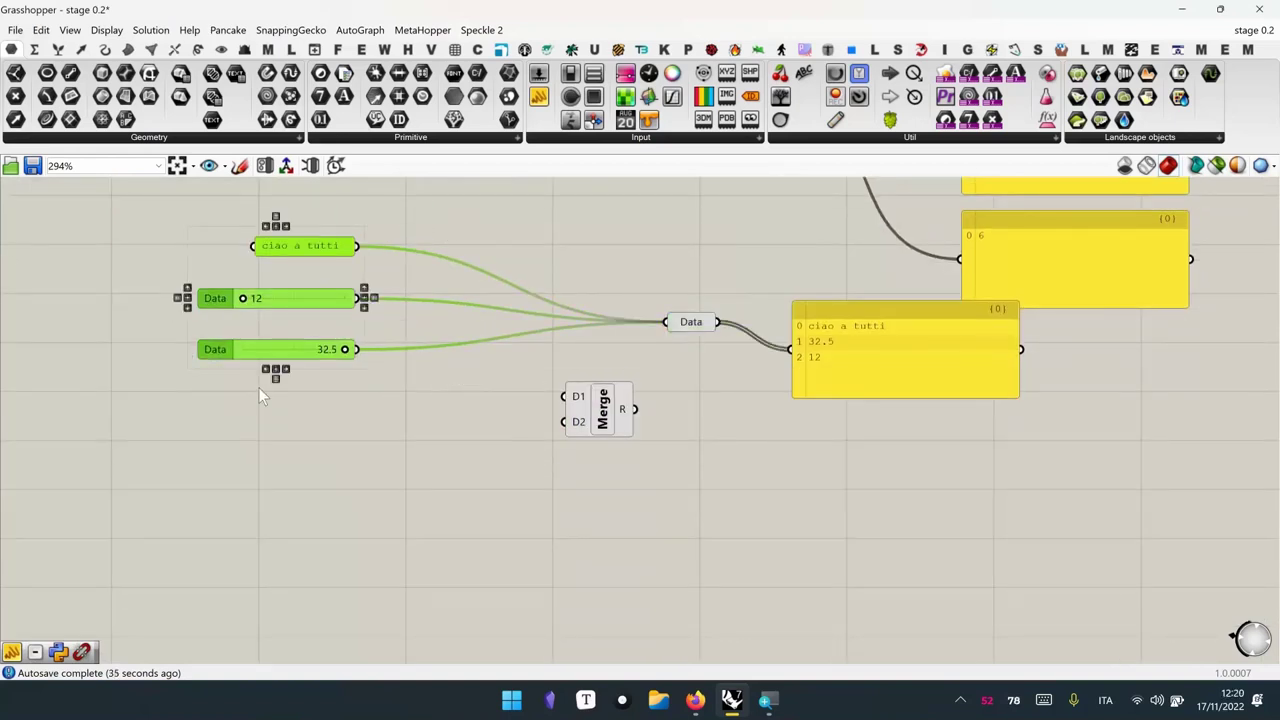
pyautogui.keyDown('alt'); pyautogui.moveTo(310, 348); pyautogui.dragTo(308, 580); pyautogui.keyUp('alt')
# Duplicate the Data parameter and its output panel below the originals, and disconnect all inputs from the copied Data parameter
pyautogui.moveTo(806, 274); pyautogui.dragTo(677, 370)
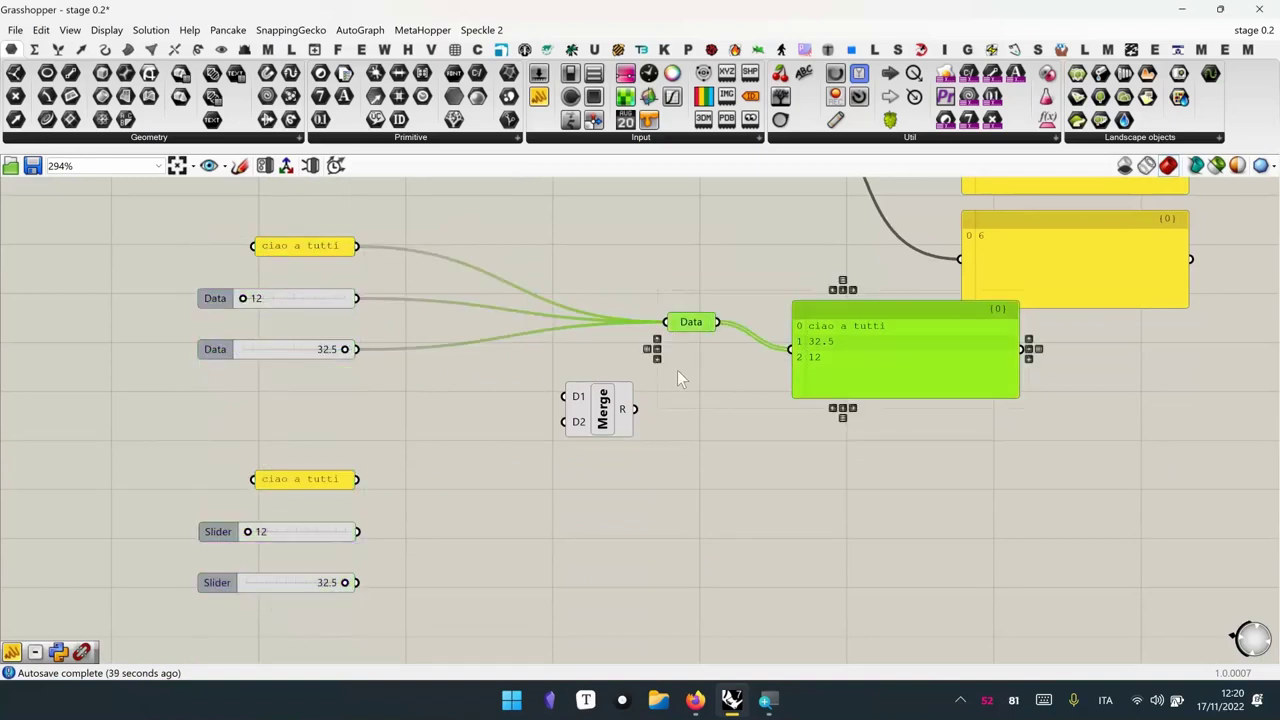
pyautogui.keyDown('alt'); pyautogui.moveTo(690, 322); pyautogui.dragTo(704, 556); pyautogui.keyUp('alt')
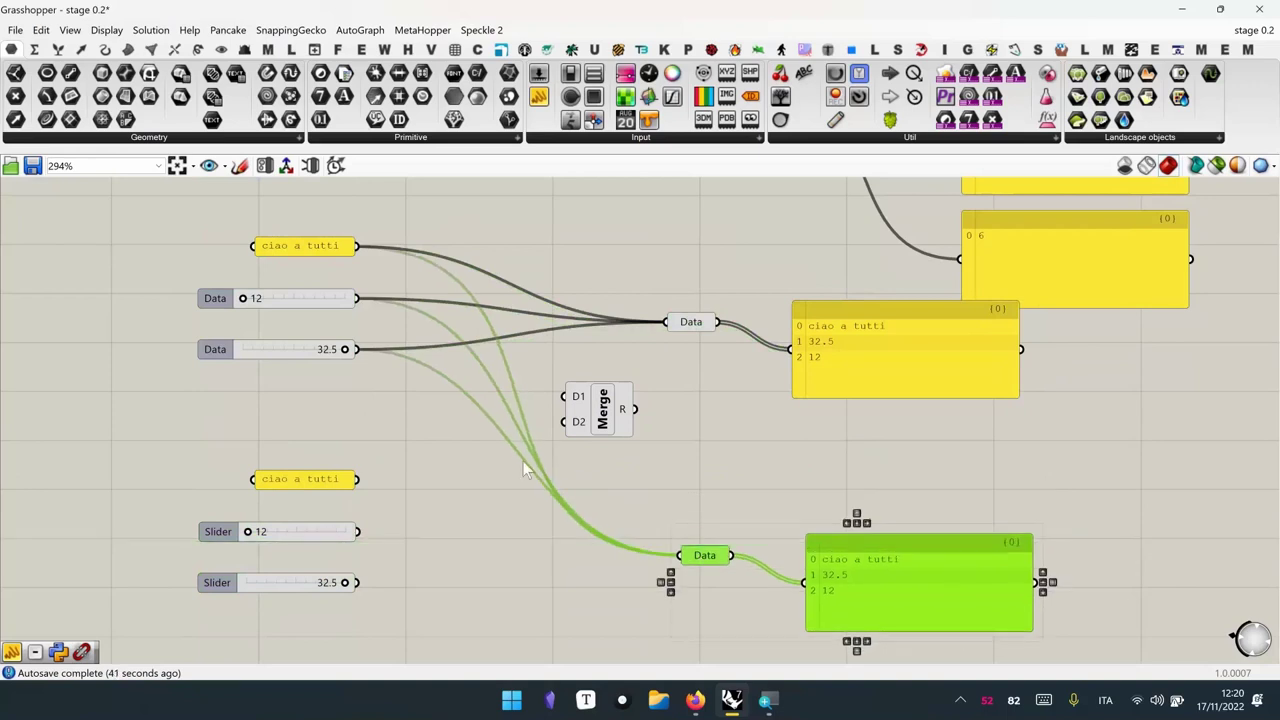
pyautogui.rightClick(702, 556)
pyautogui.moveTo(775, 482)
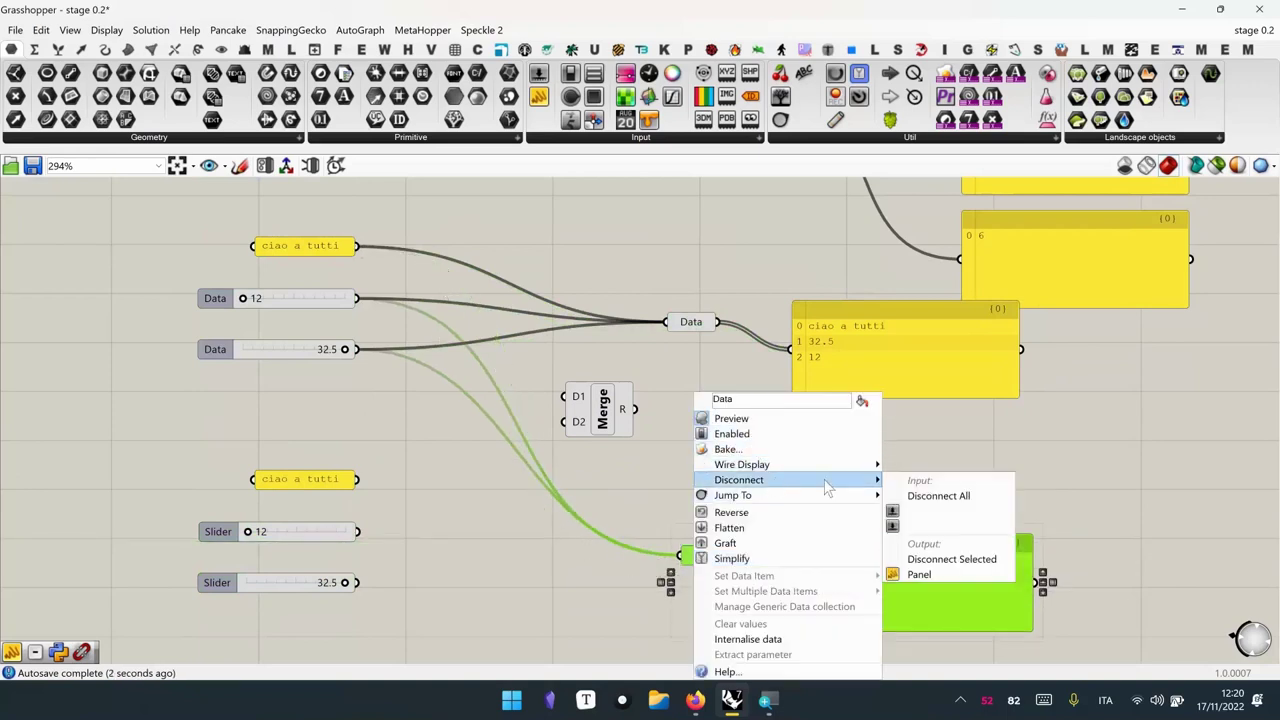
pyautogui.click(938, 496)
# Line up the copied output panel with its Data parameter, and place Merge between the copied sources and that parameter
pyautogui.moveTo(867, 538); pyautogui.dragTo(879, 563)
pyautogui.click(613, 420)
pyautogui.moveTo(613, 420); pyautogui.dragTo(510, 580)
pyautogui.moveTo(520, 477); pyautogui.dragTo(531, 416, button='right')
pyautogui.doubleClick(531, 416)
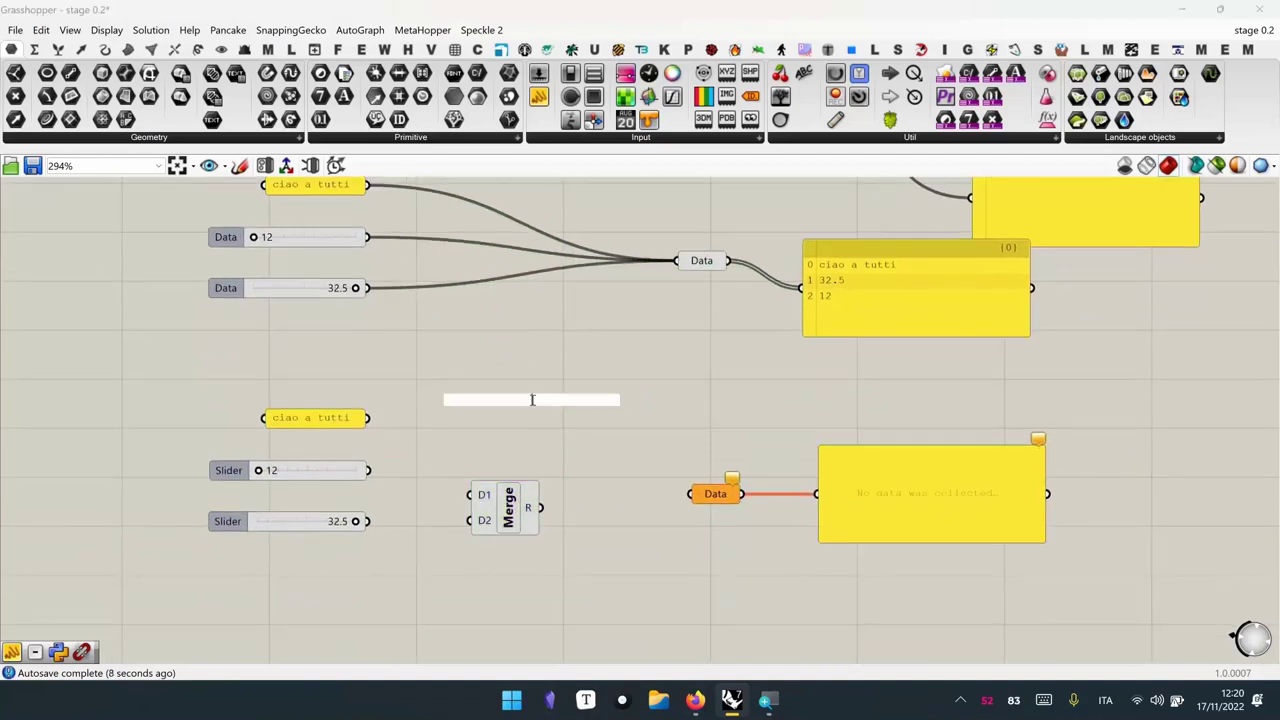
pyautogui.write('merge')
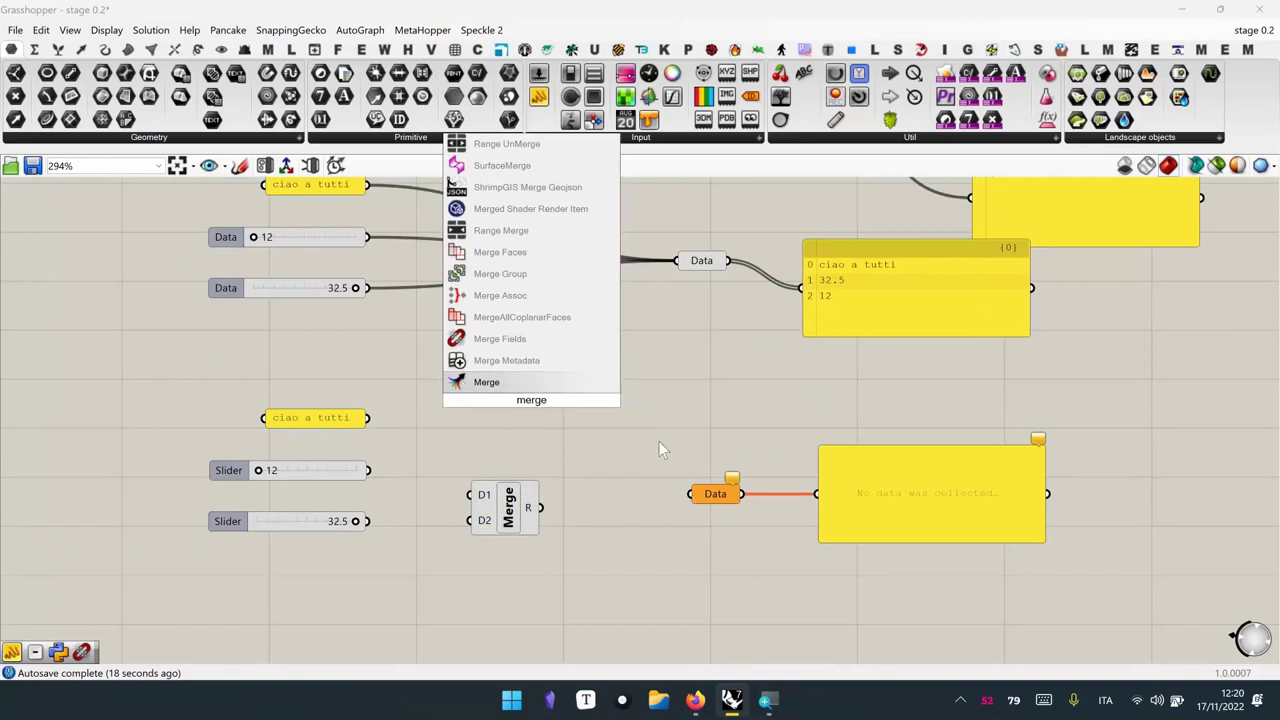
pyautogui.press('Escape')
# Wire the copied text panel, 12 slider and 32.5 slider into Merge D1, D2 and D3, and its result into the copied Data parameter
pyautogui.moveTo(481, 530); pyautogui.dragTo(501, 507)
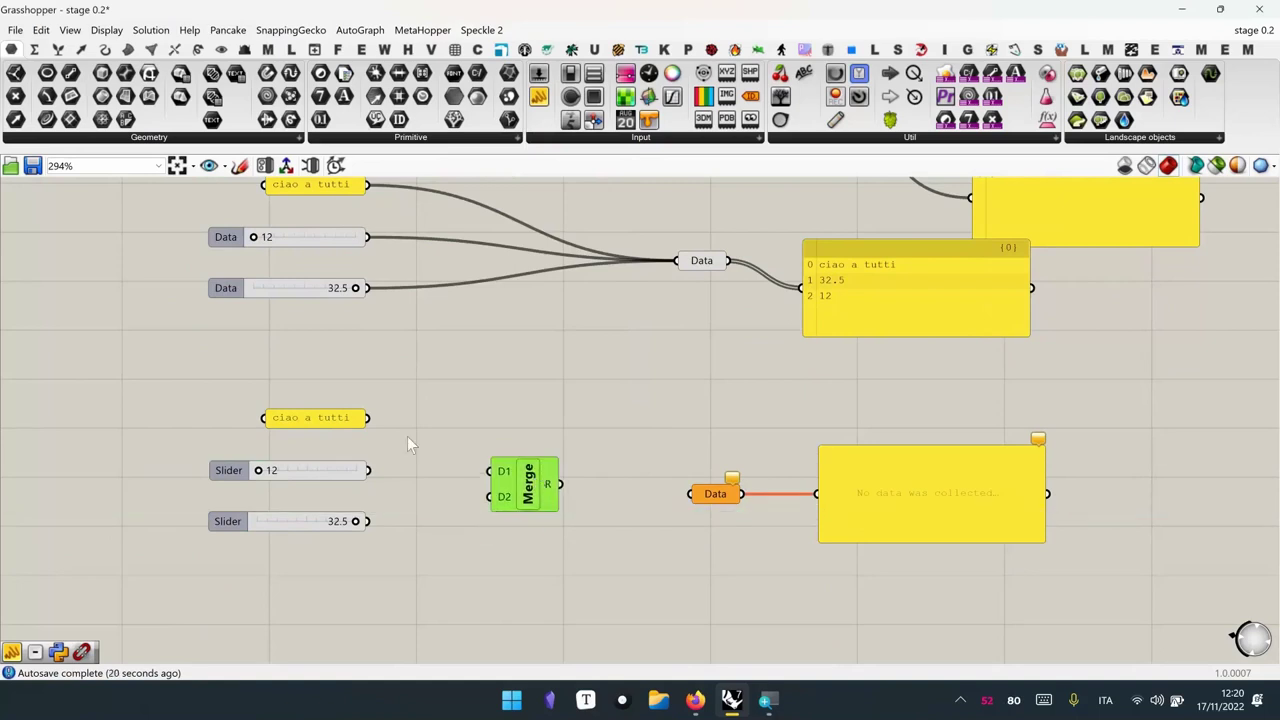
pyautogui.moveTo(368, 418); pyautogui.dragTo(489, 471)
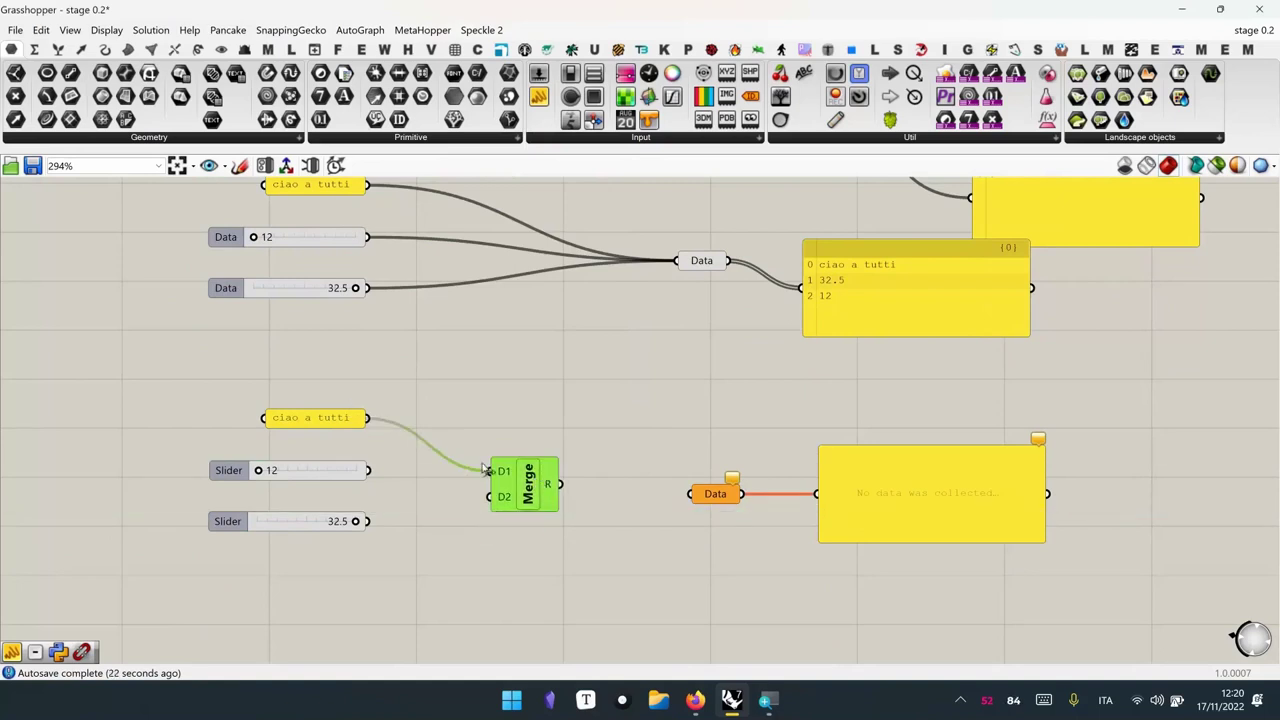
pyautogui.moveTo(377, 479); pyautogui.dragTo(489, 496)
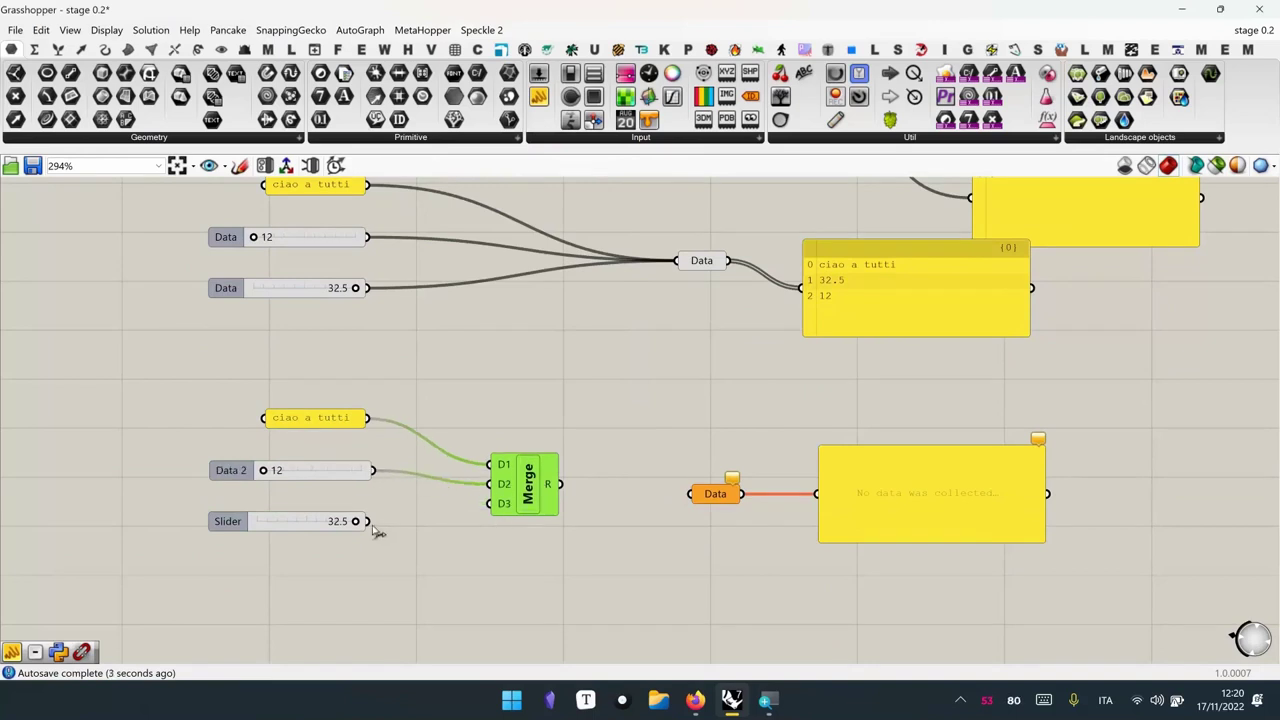
pyautogui.moveTo(374, 526); pyautogui.dragTo(518, 534)
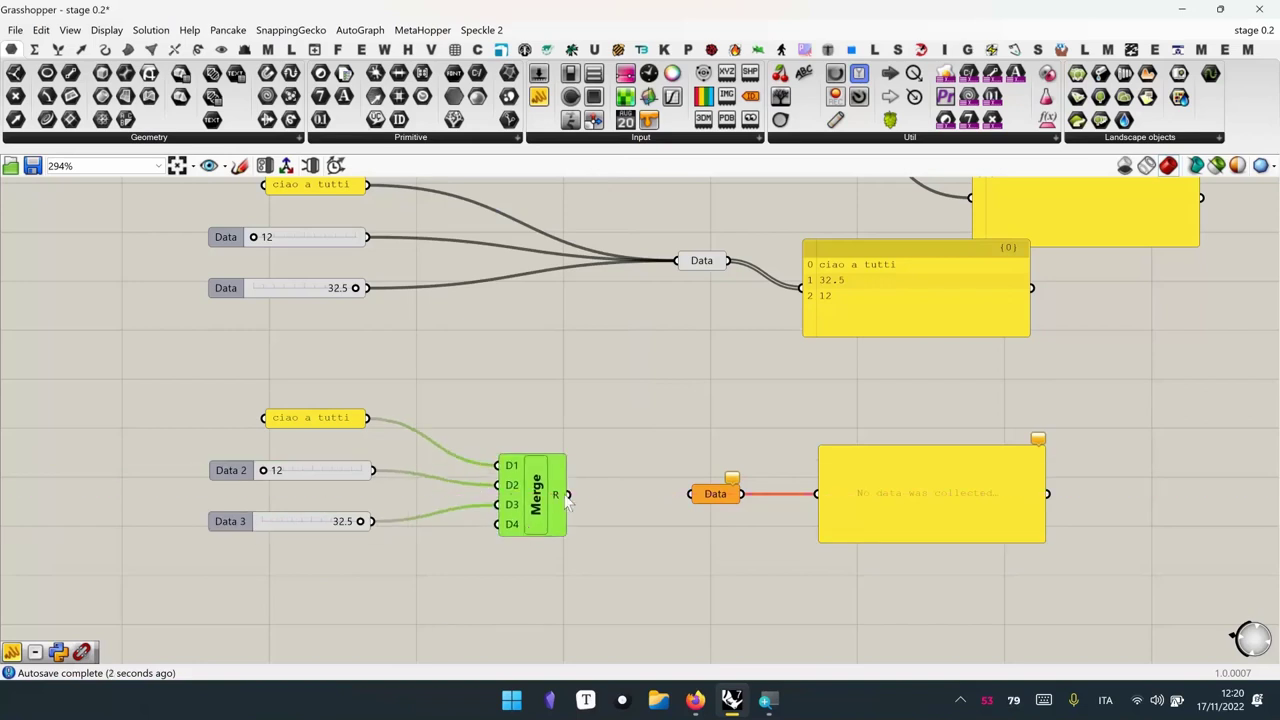
pyautogui.moveTo(567, 494); pyautogui.dragTo(690, 494)
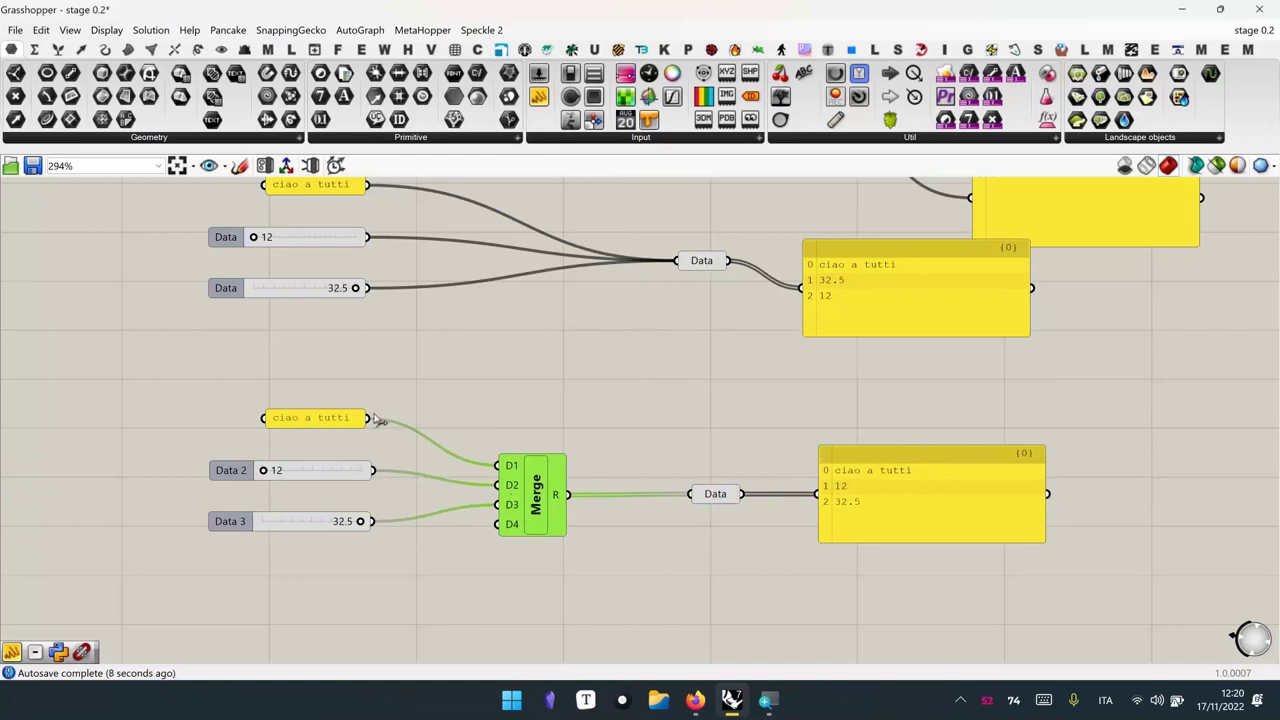
# Swap the first two Merge inputs so the 12 slider feeds D1 and the "ciao a tutti" panel feeds D2
pyautogui.keyDown('shift'); pyautogui.moveTo(369, 418); pyautogui.dragTo(497, 486); pyautogui.keyUp('shift')
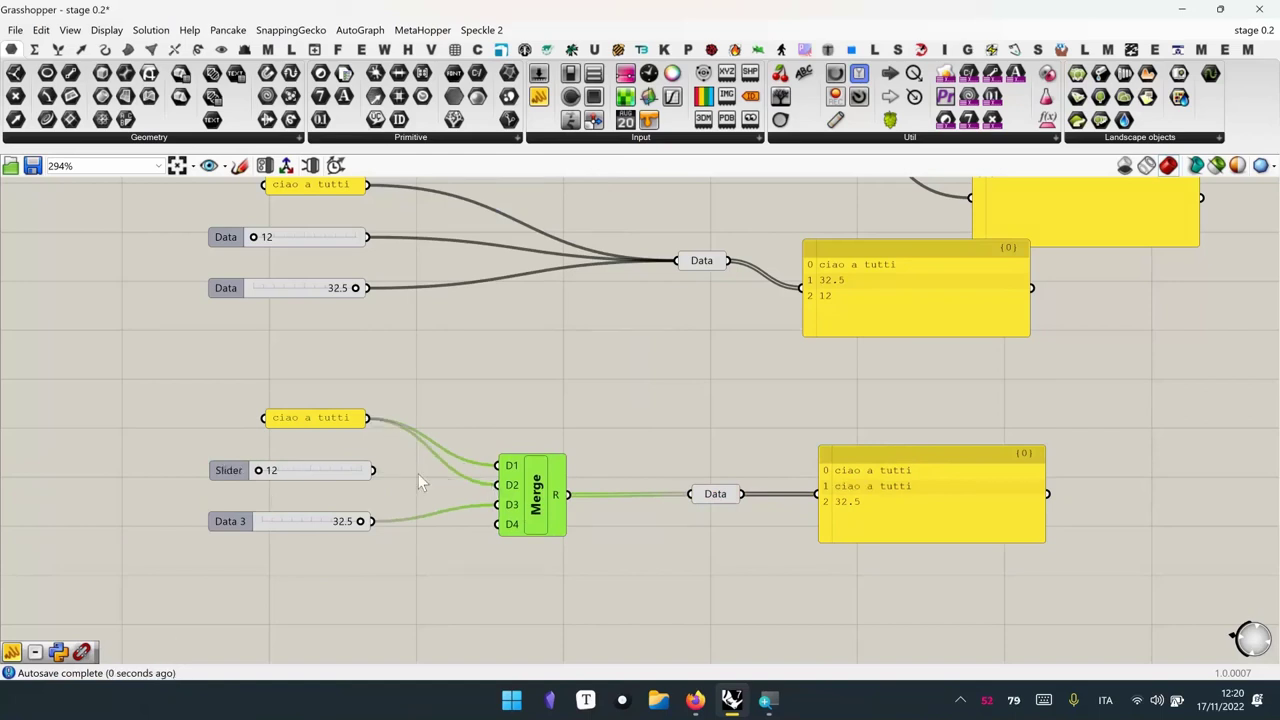
pyautogui.moveTo(373, 470); pyautogui.dragTo(497, 466)
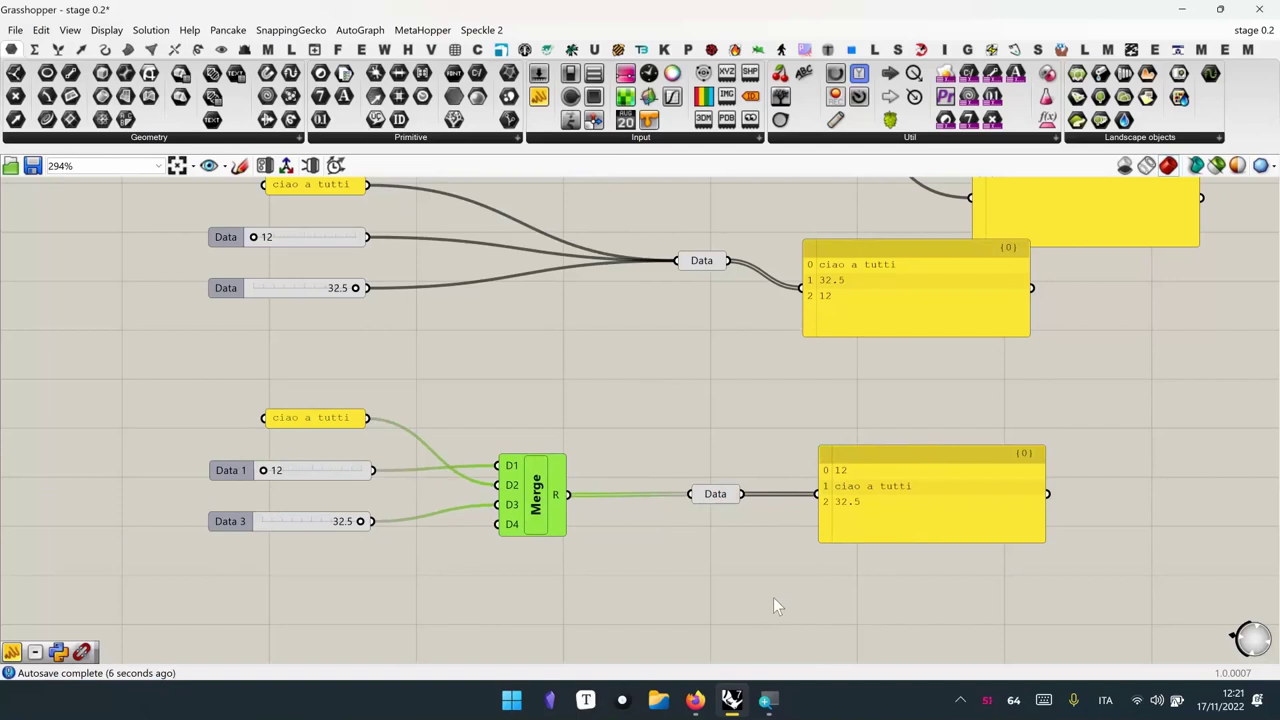
pyautogui.scroll(3, 723, 366)
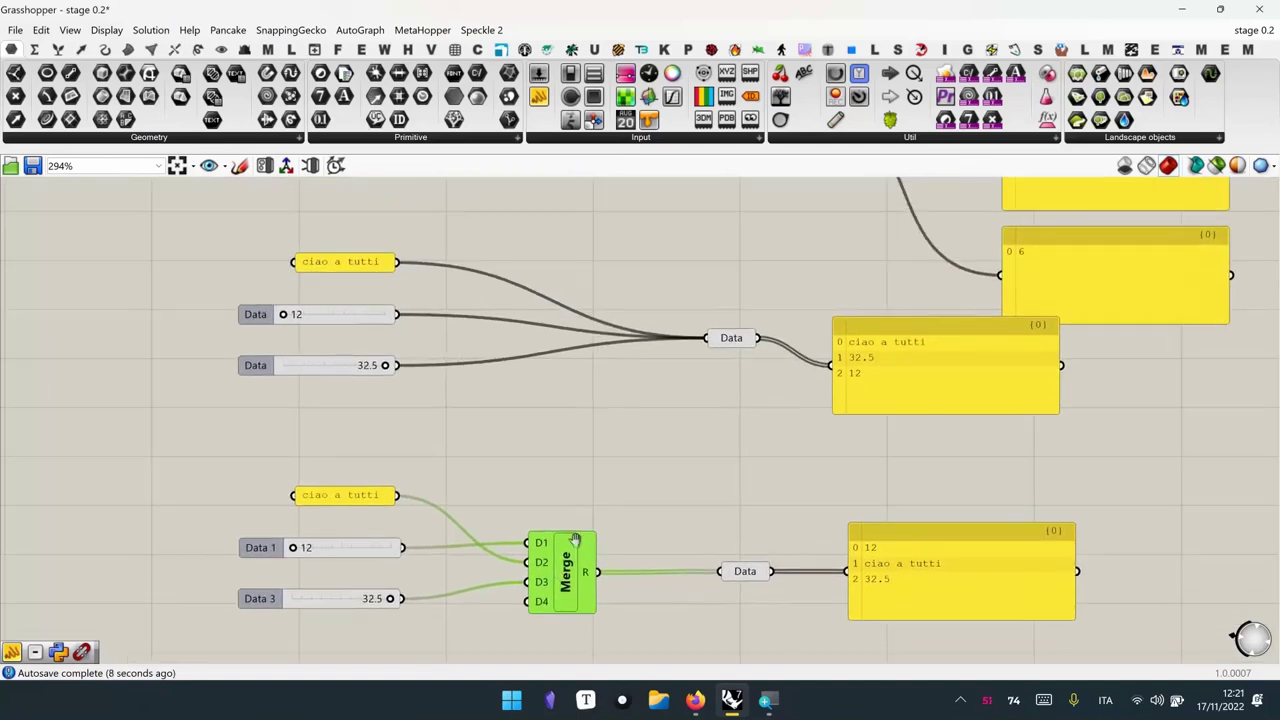
pyautogui.scroll(-2, 595, 450)
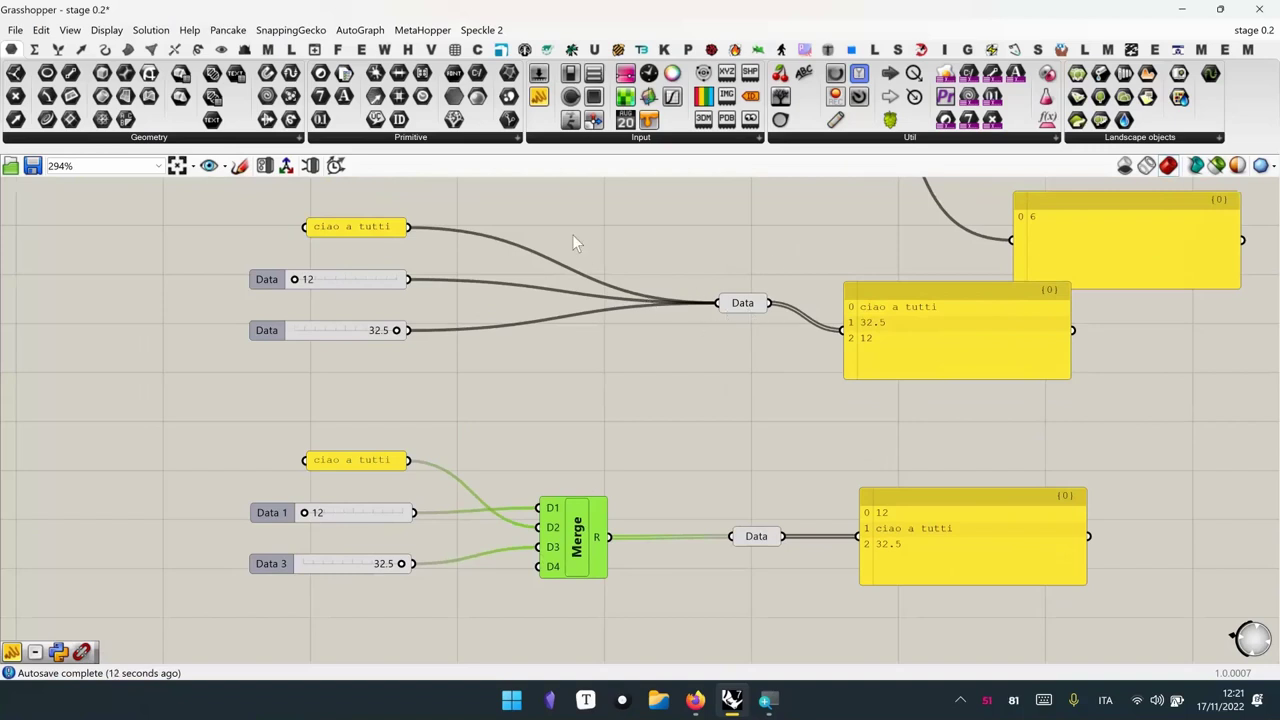
# Reconnect the original Data parameter with the "ciao a tutti" panel alone, and add the 32.5 slider and the 12 slider in that order
pyautogui.moveTo(418, 231); pyautogui.dragTo(718, 303)
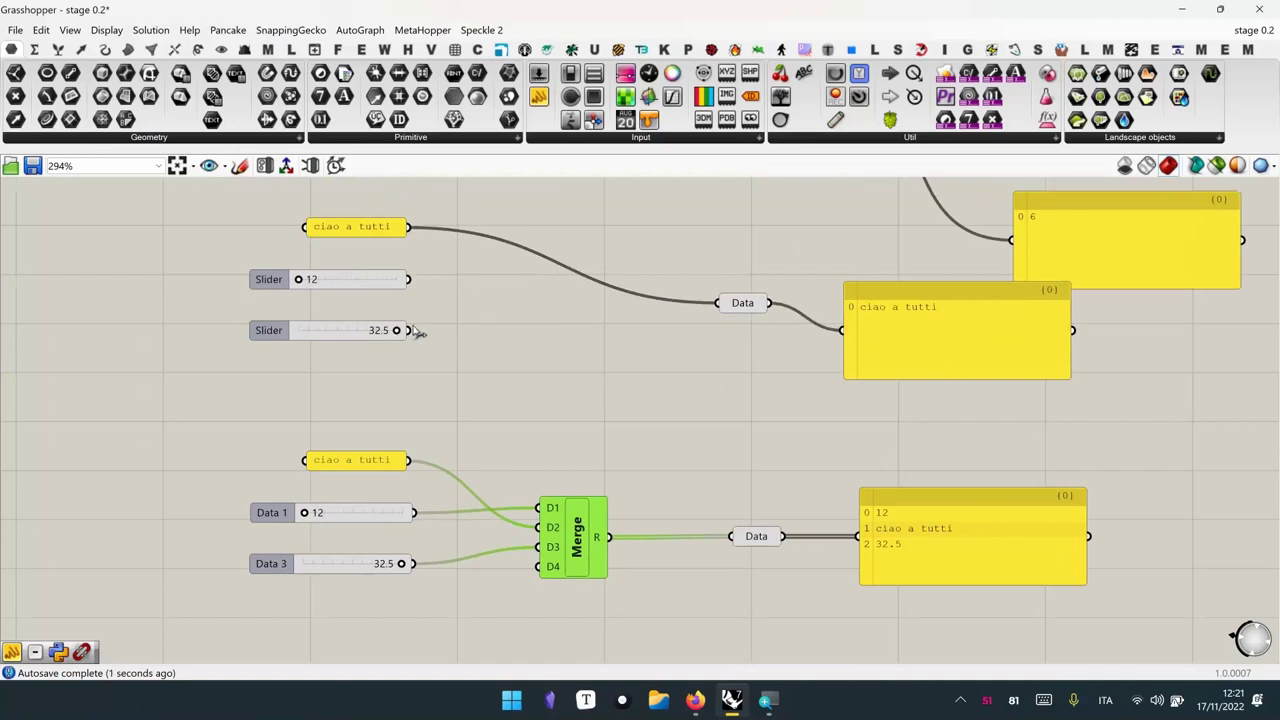
pyautogui.keyDown('shift'); pyautogui.moveTo(412, 331); pyautogui.dragTo(718, 303); pyautogui.keyUp('shift')
pyautogui.keyDown('shift'); pyautogui.moveTo(408, 279); pyautogui.dragTo(718, 303); pyautogui.keyUp('shift')
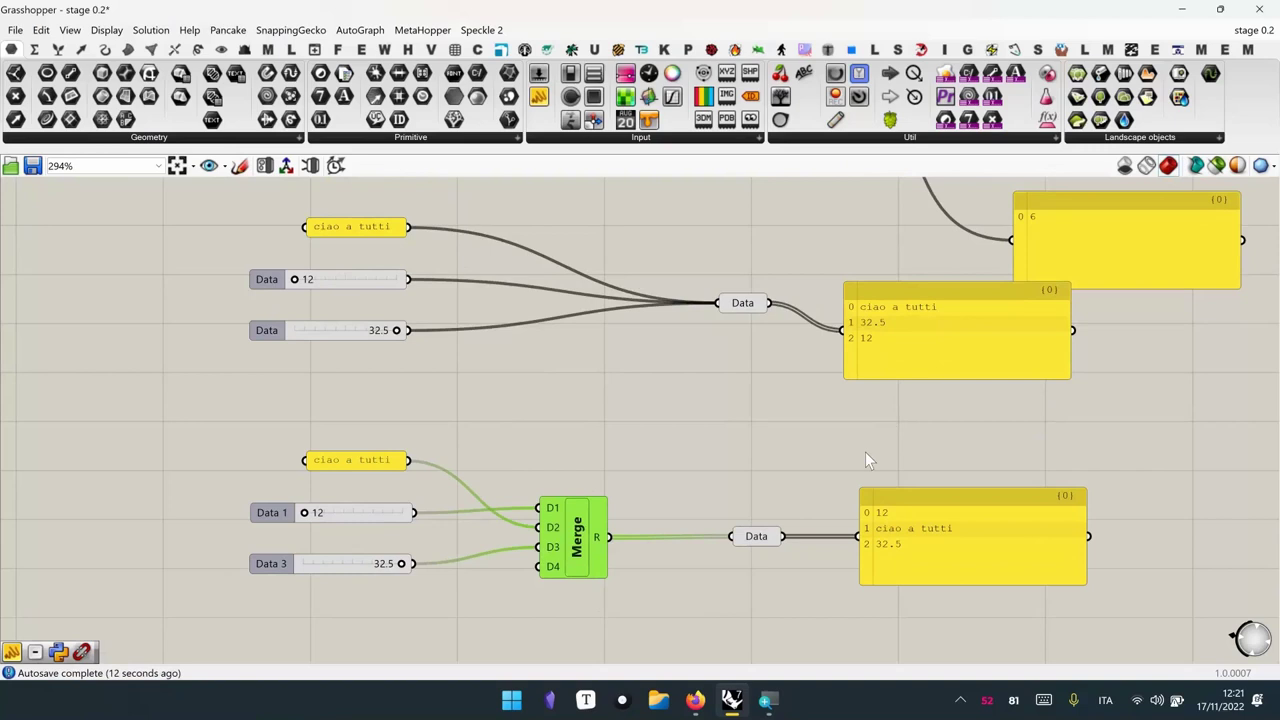
# Move the 12 slider's existing wire from Merge input D1 to input D4
pyautogui.scroll(3, 530, 560)
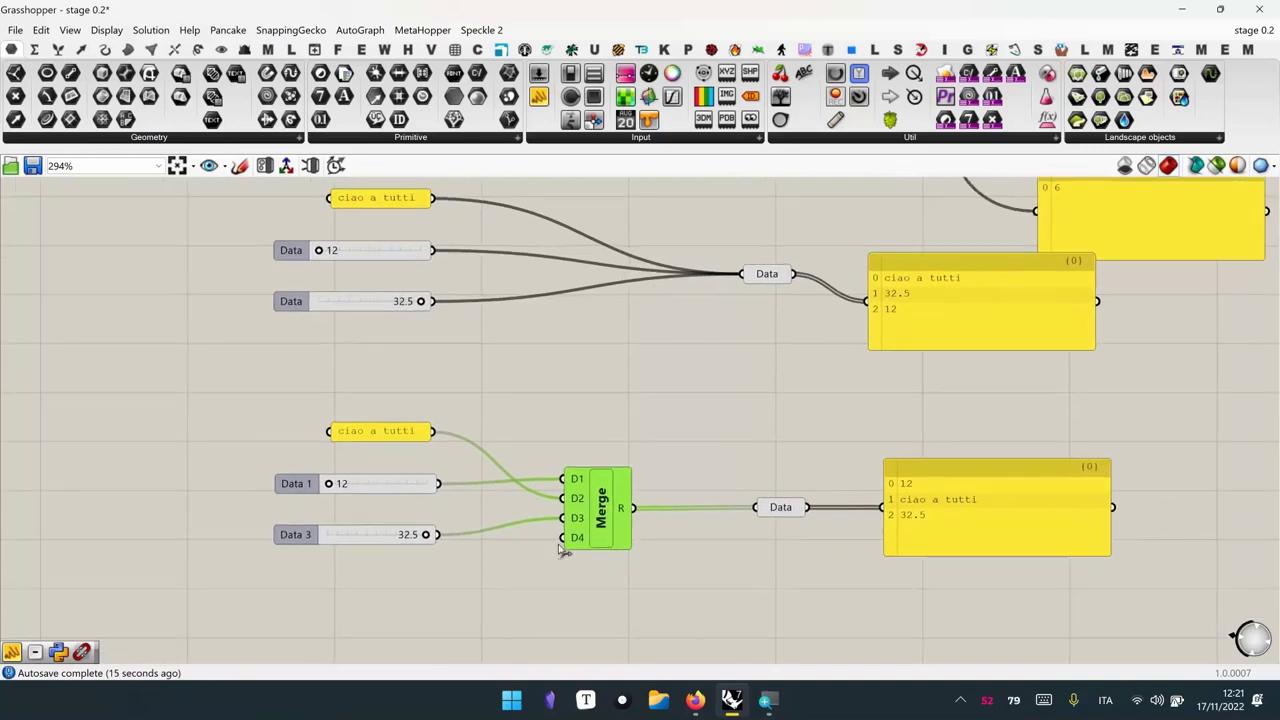
pyautogui.moveTo(639, 507); pyautogui.dragTo(651, 495)
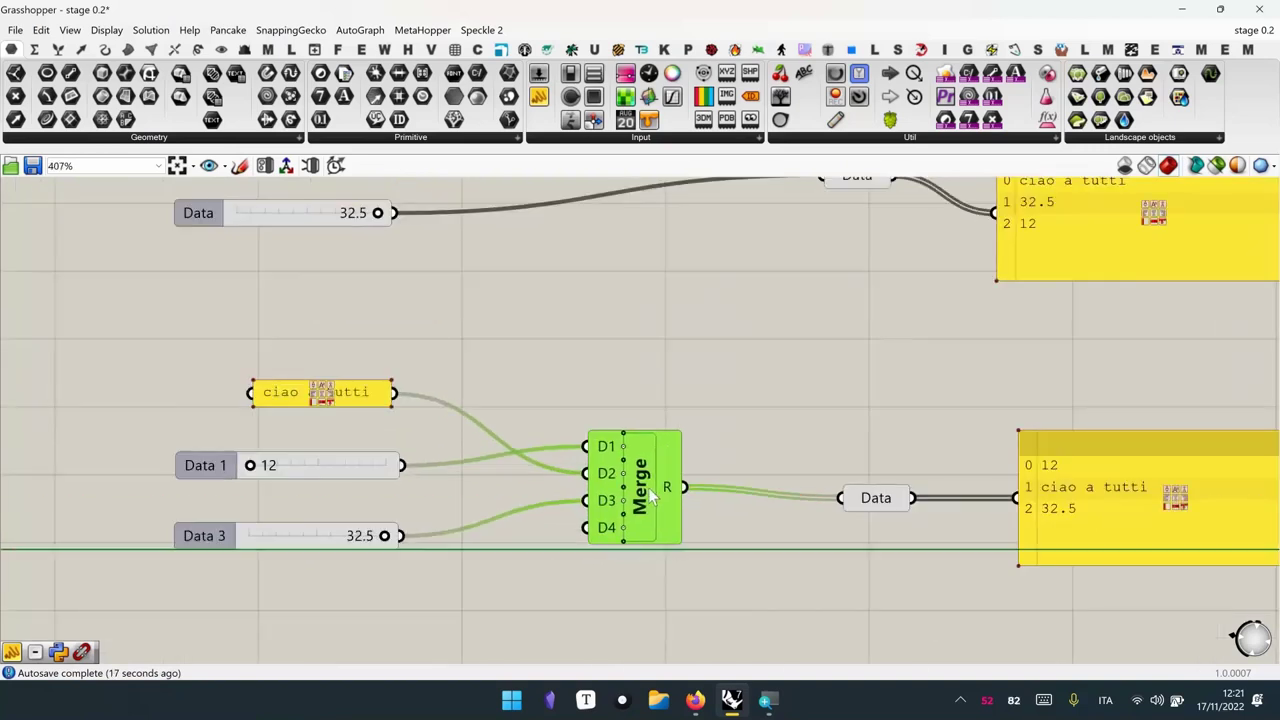
pyautogui.click(682, 336)
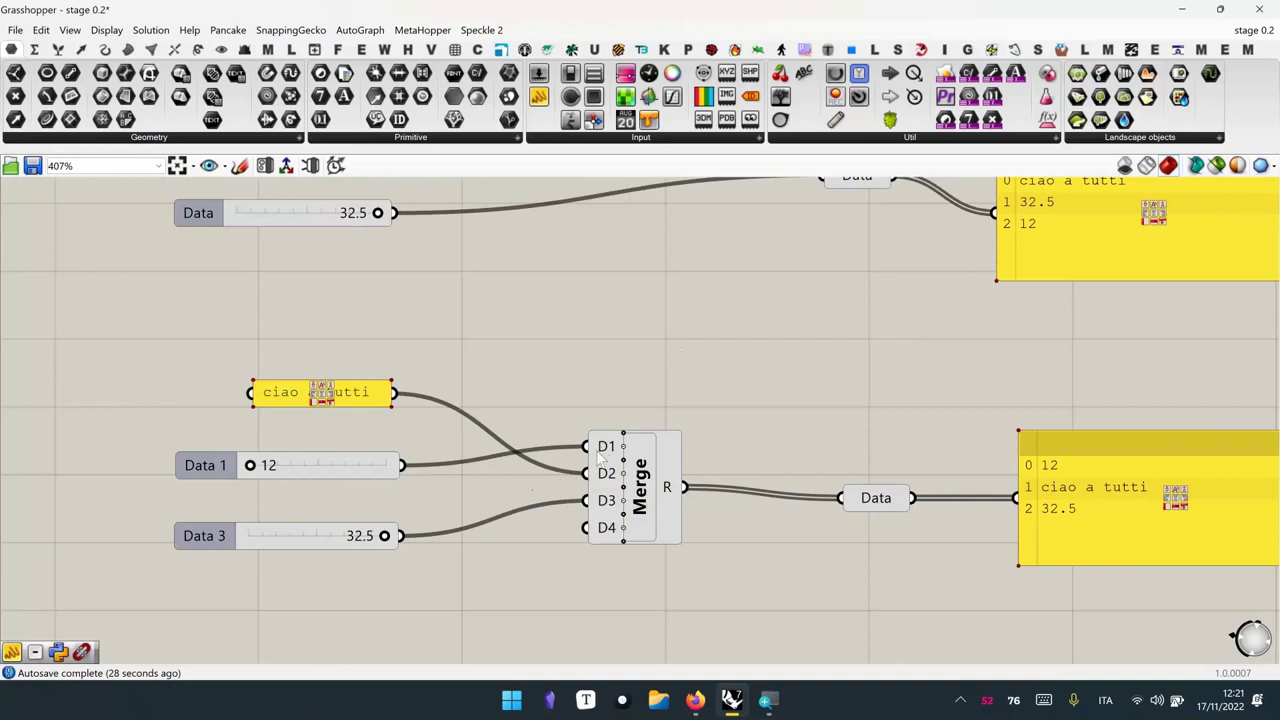
pyautogui.keyDown('ctrl'); pyautogui.keyDown('shift'); pyautogui.moveTo(588, 450); pyautogui.dragTo(585, 527); pyautogui.keyUp('shift'); pyautogui.keyUp('ctrl')
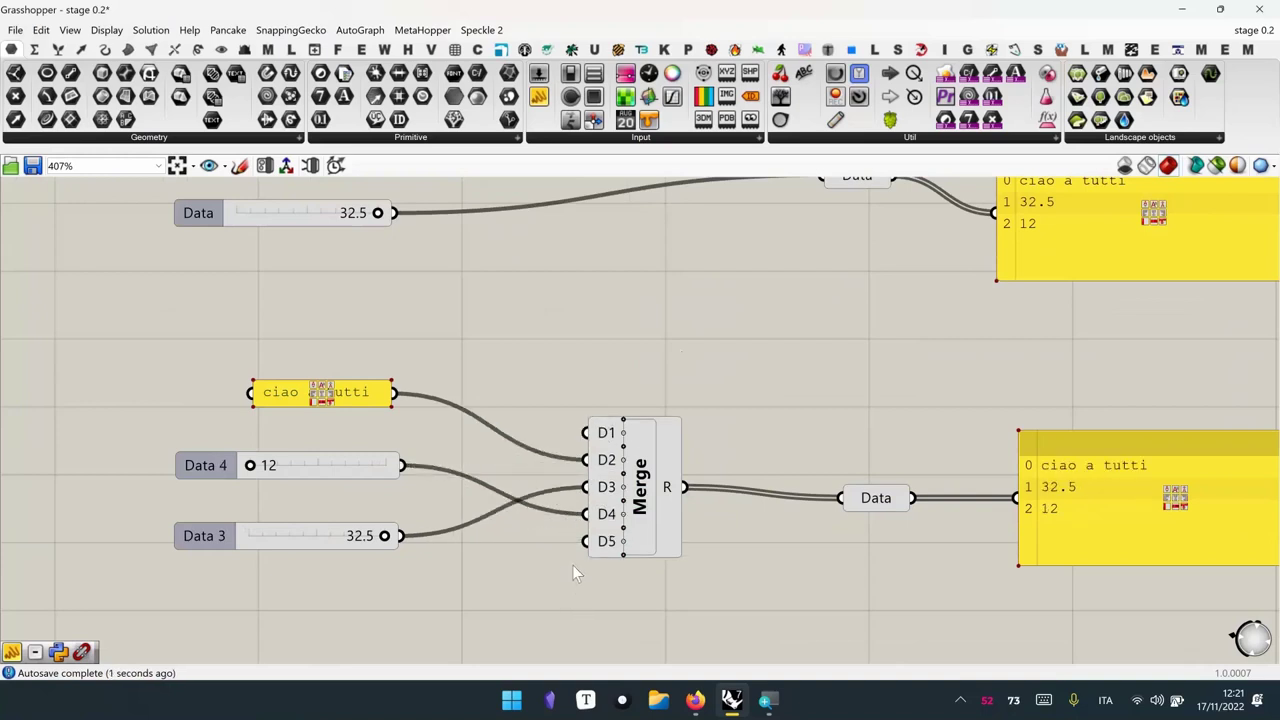
# Rearrange the existing Merge wires so the text panel feeds D1, the 32.5 slider D2 and the 12 slider D3
pyautogui.keyDown('ctrl'); pyautogui.keyDown('shift'); pyautogui.moveTo(586, 487); pyautogui.dragTo(586, 432); pyautogui.keyUp('shift'); pyautogui.keyUp('ctrl')
pyautogui.moveTo(586, 514)
pyautogui.keyDown('ctrl'); pyautogui.keyDown('shift'); pyautogui.mouseDown()
pyautogui.moveTo(594, 486)
pyautogui.moveTo(588, 514)
pyautogui.mouseUp(); pyautogui.keyUp('shift'); pyautogui.keyUp('ctrl')
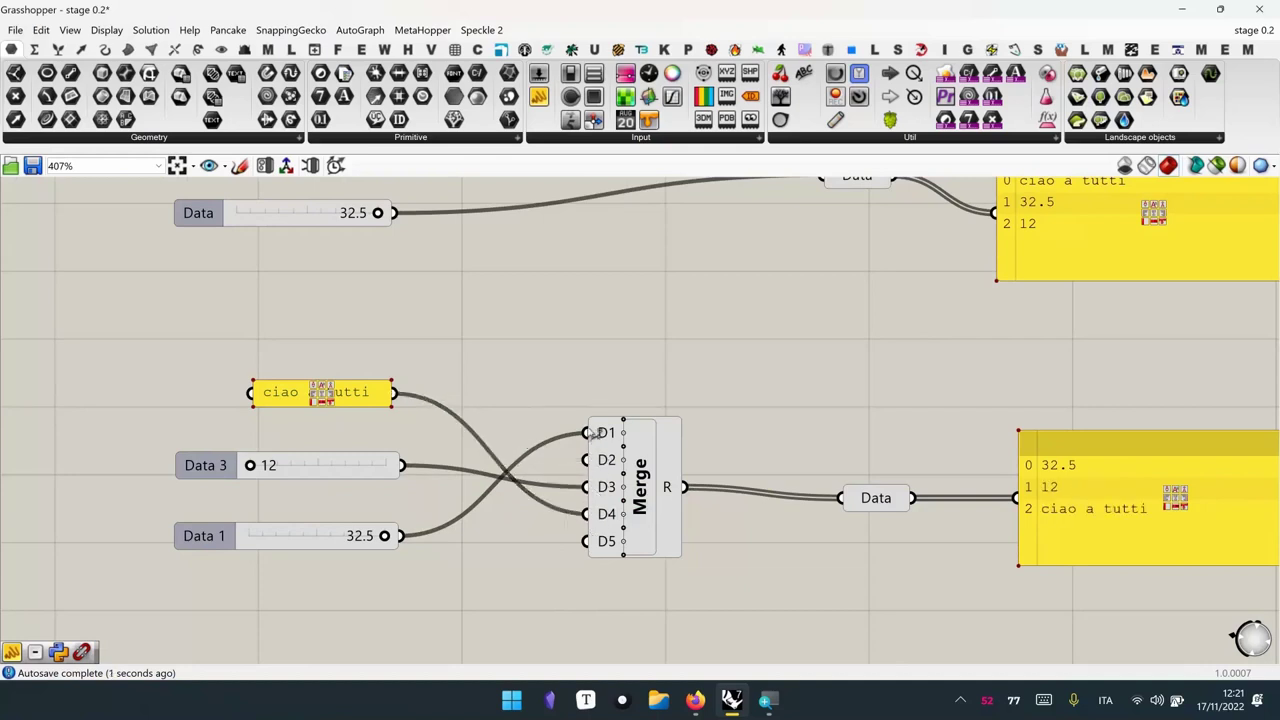
pyautogui.keyDown('ctrl'); pyautogui.keyDown('shift'); pyautogui.moveTo(591, 432); pyautogui.dragTo(590, 460); pyautogui.keyUp('shift'); pyautogui.keyUp('ctrl')
pyautogui.keyDown('ctrl'); pyautogui.keyDown('shift'); pyautogui.moveTo(588, 514); pyautogui.dragTo(591, 438); pyautogui.keyUp('shift'); pyautogui.keyUp('ctrl')
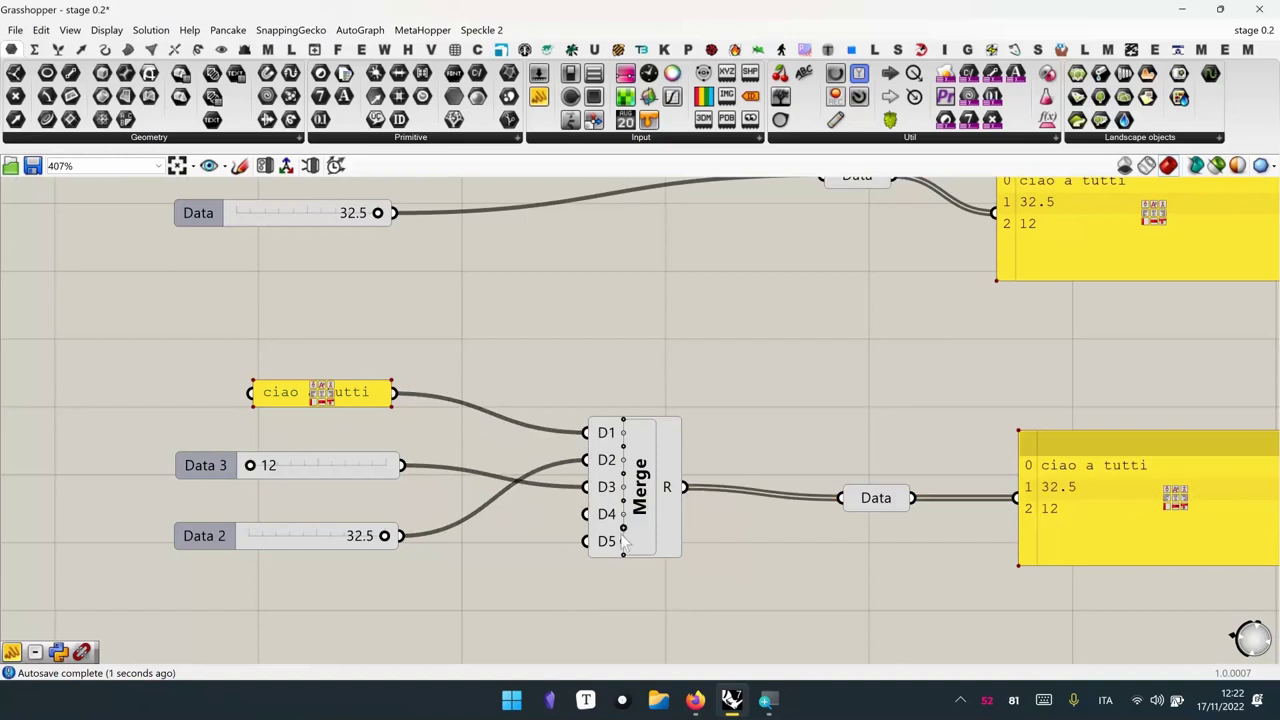
# Examine the Merge component's empty D4 and D5 inputs and its controls for adding and removing inputs
pyautogui.moveTo(630, 515)
pyautogui.scroll(-2, 627, 523)
pyautogui.scroll(-1, 600, 538)
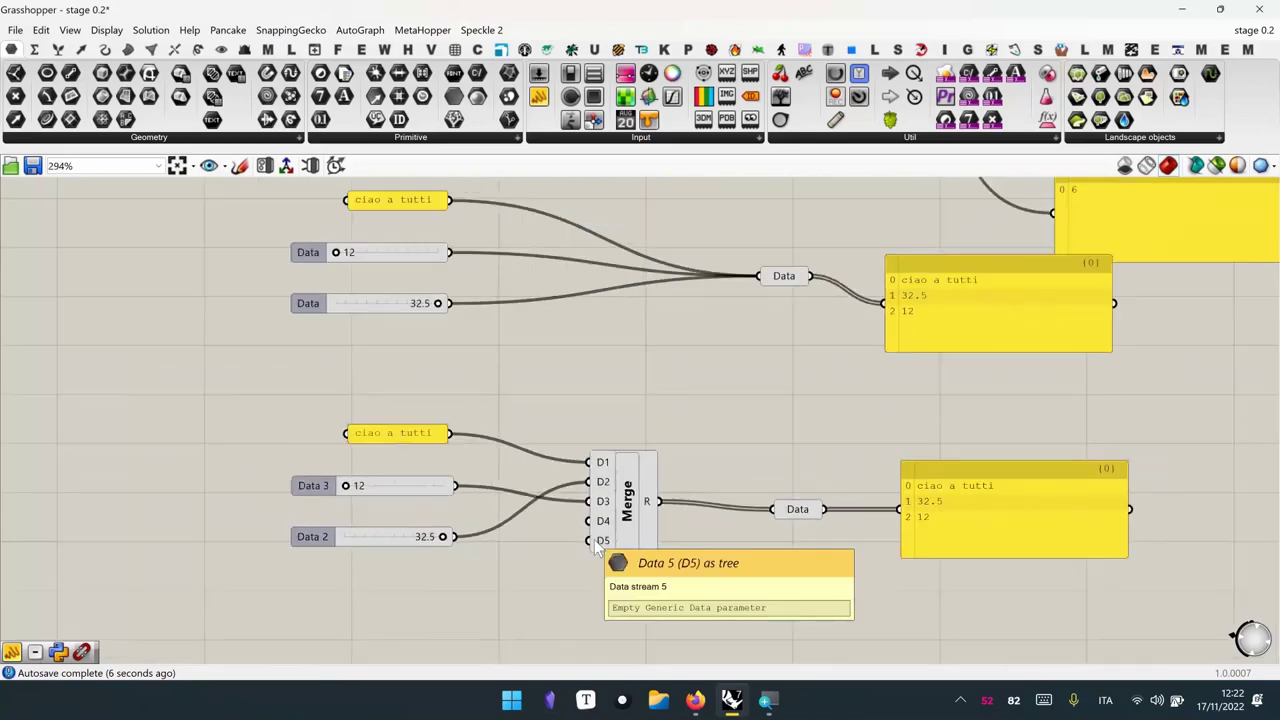
pyautogui.scroll(9, 590, 530)
pyautogui.moveTo(673, 572)
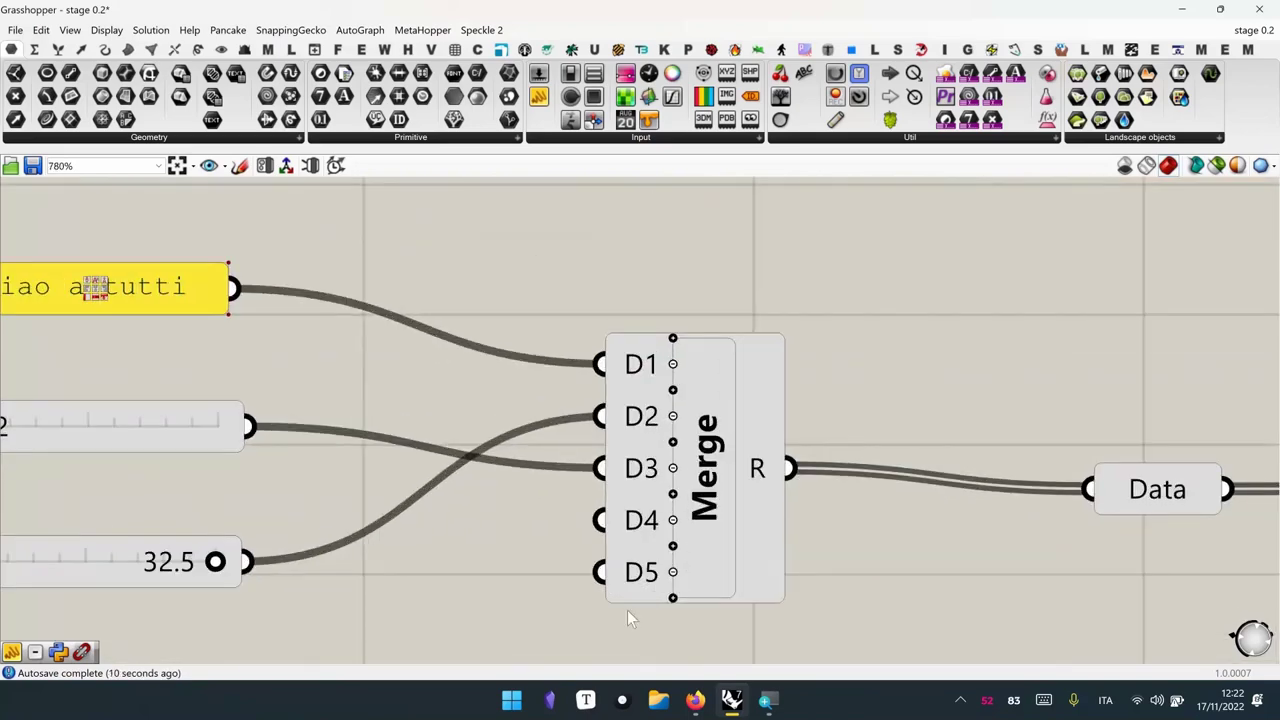
pyautogui.moveTo(650, 567); pyautogui.dragTo(698, 447, button='right')
pyautogui.scroll(-1, 700, 440)
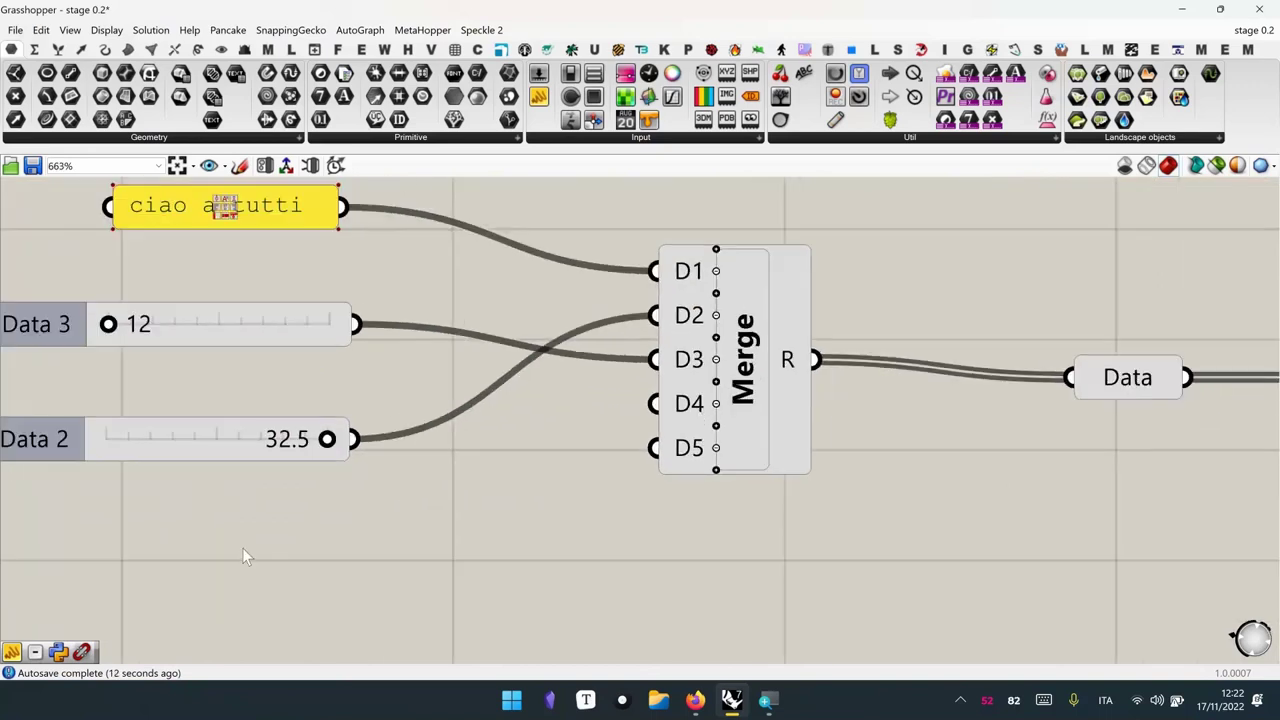
# Add a number slider set to 44 below the 32.5 slider, aligned with it, and connect it to Merge input D4
pyautogui.doubleClick(242, 547)
pyautogui.write('44')
pyautogui.press('Return')
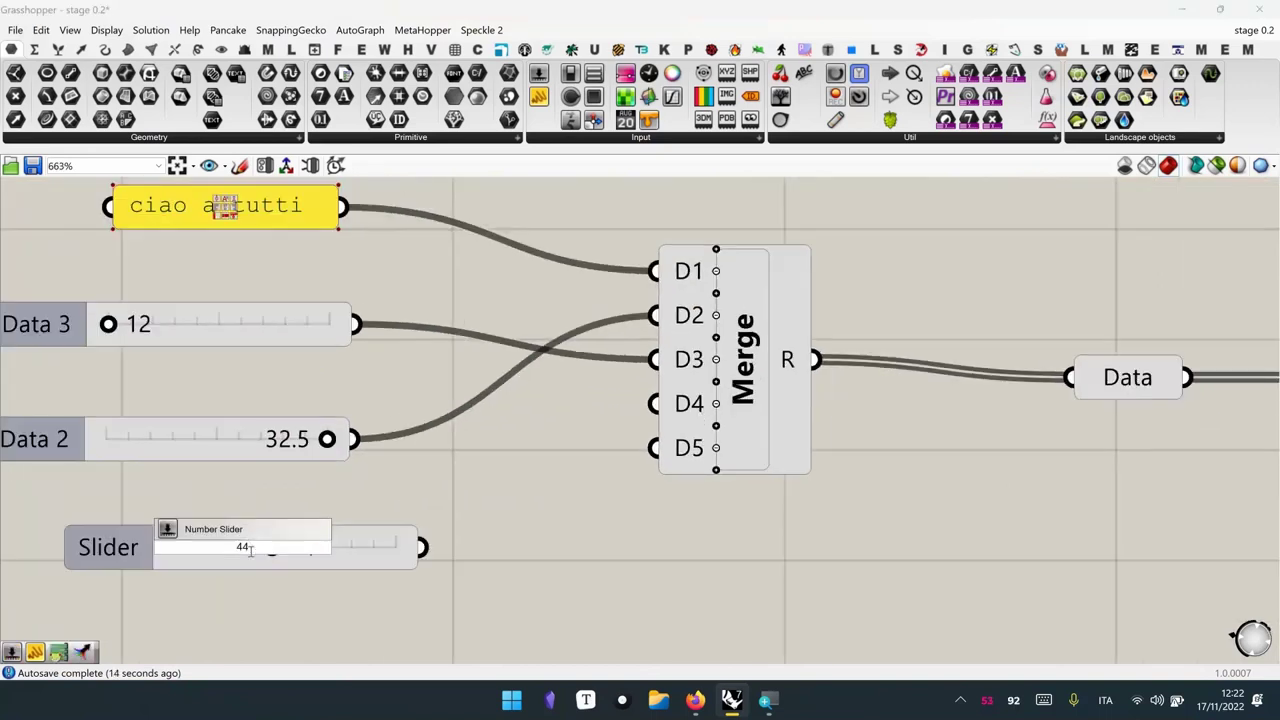
pyautogui.moveTo(424, 547); pyautogui.dragTo(650, 408)
pyautogui.moveTo(543, 508); pyautogui.dragTo(525, 483, button='right')
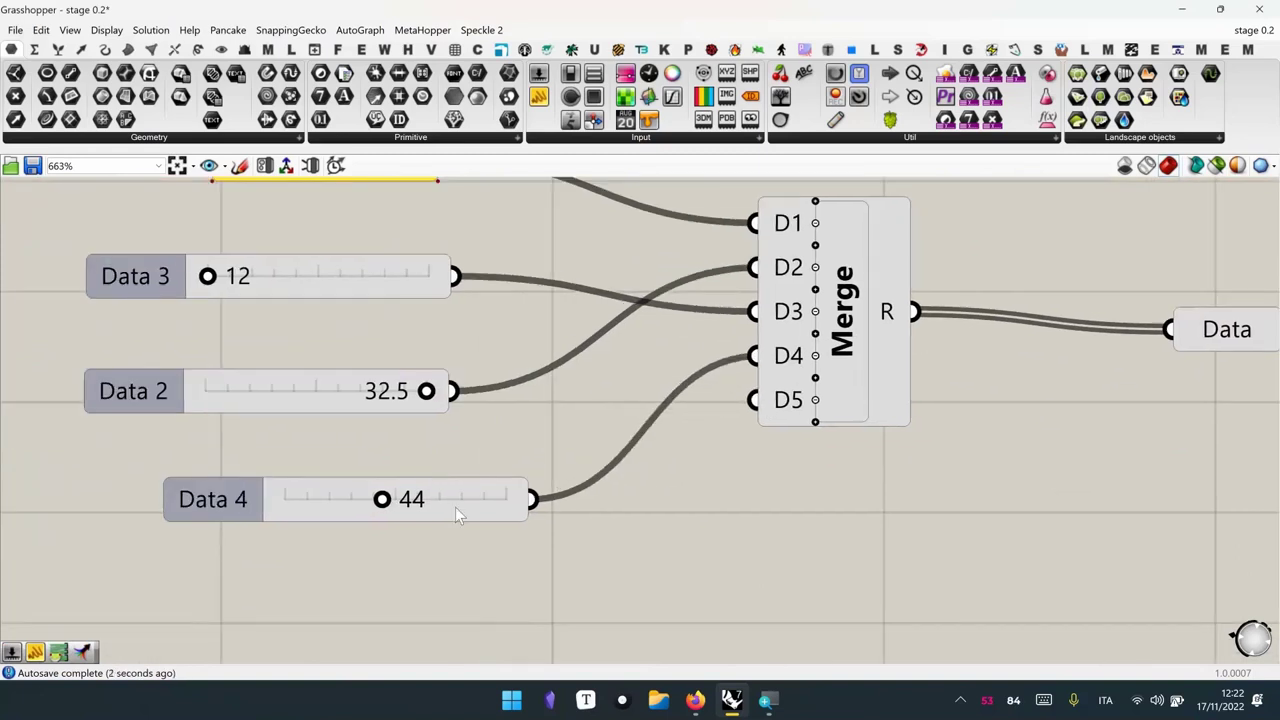
pyautogui.moveTo(455, 507); pyautogui.dragTo(376, 497)
# Add a number slider set to 33 below the 44 slider and connect it to Merge input D5
pyautogui.click(364, 565)
pyautogui.doubleClick(364, 565)
pyautogui.write('3')
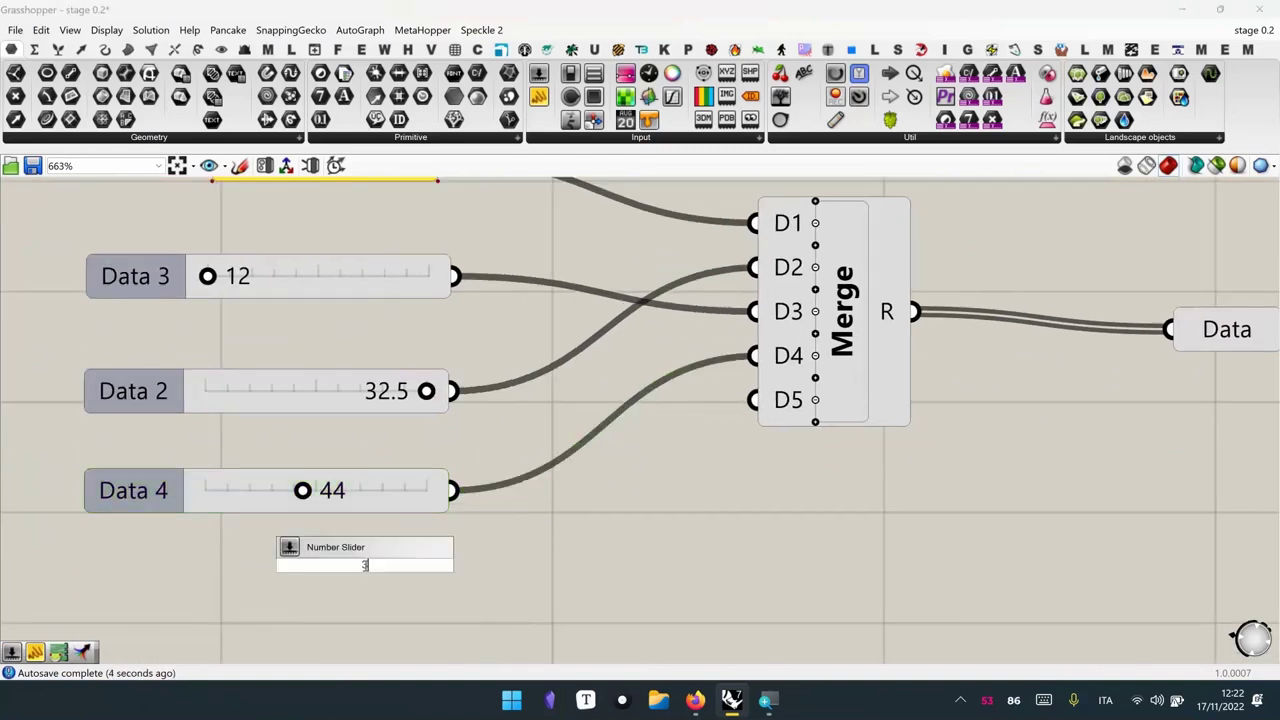
pyautogui.write('3')
pyautogui.press('Return')
pyautogui.moveTo(548, 563); pyautogui.dragTo(752, 400)
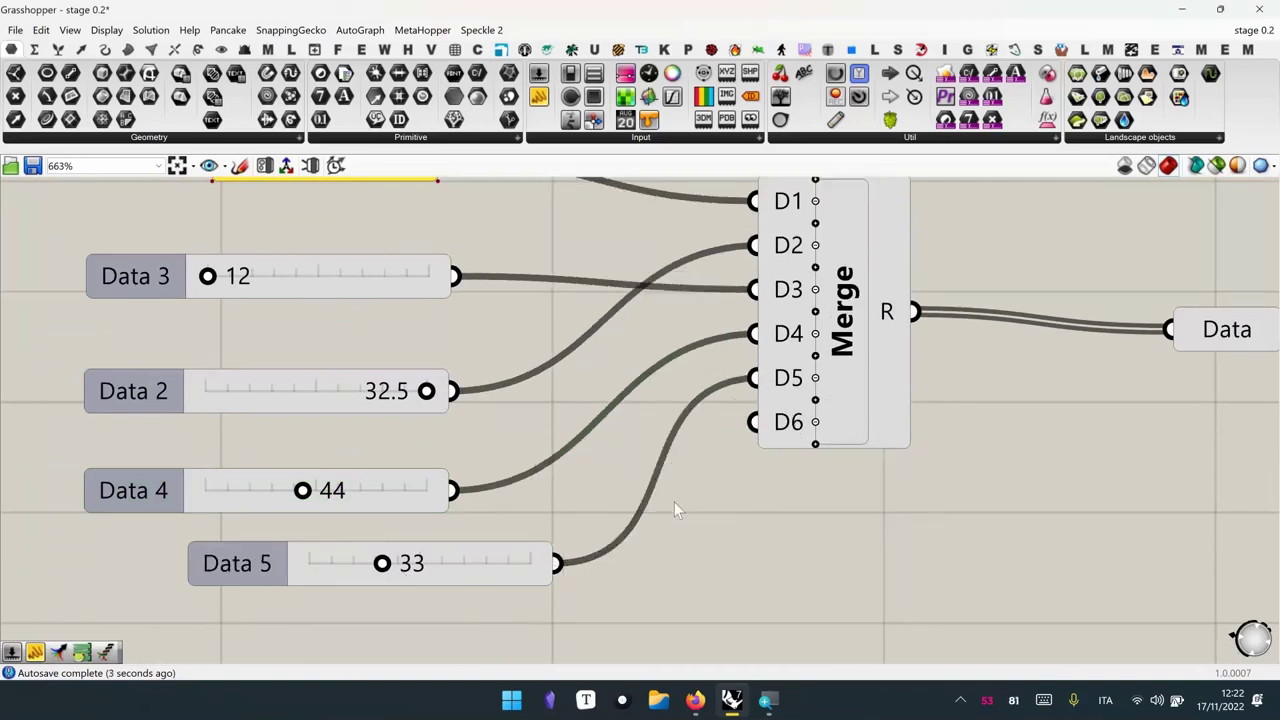
pyautogui.scroll(-3, 675, 503)
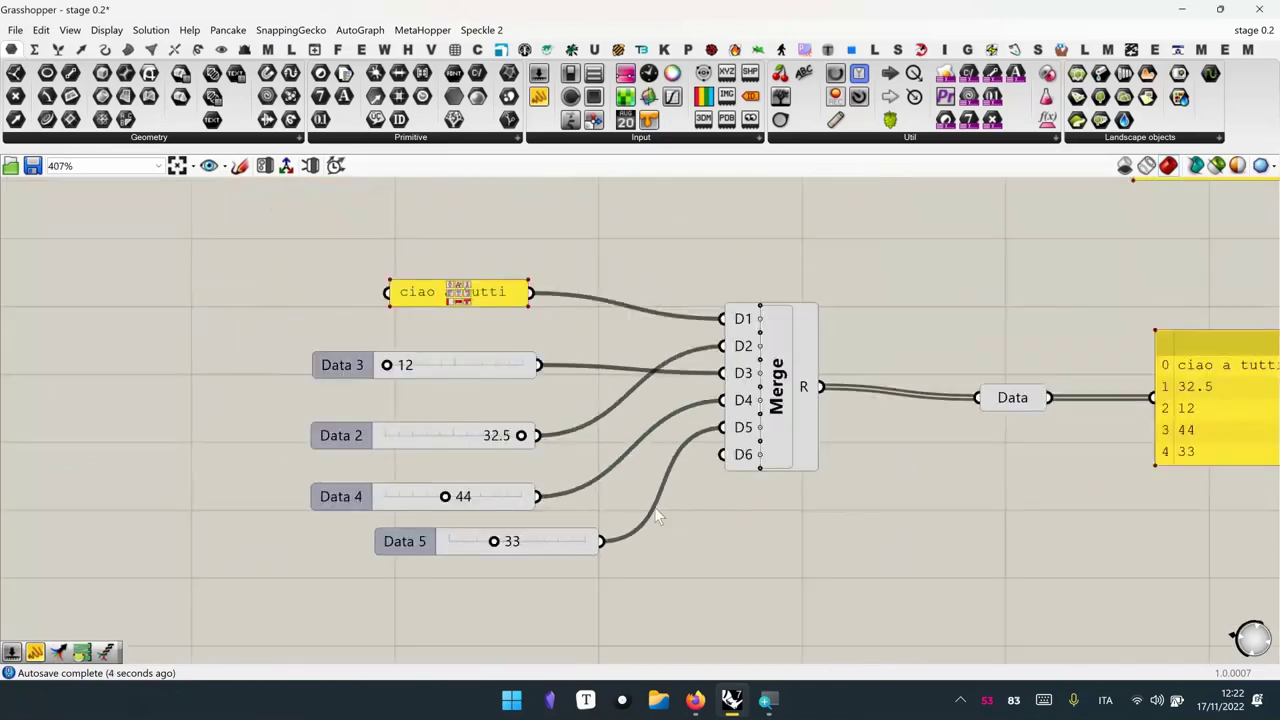
# Add three more empty inputs, D7 to D9, at the end of the Merge component
pyautogui.scroll(8, 754, 480)
pyautogui.click(760, 431)
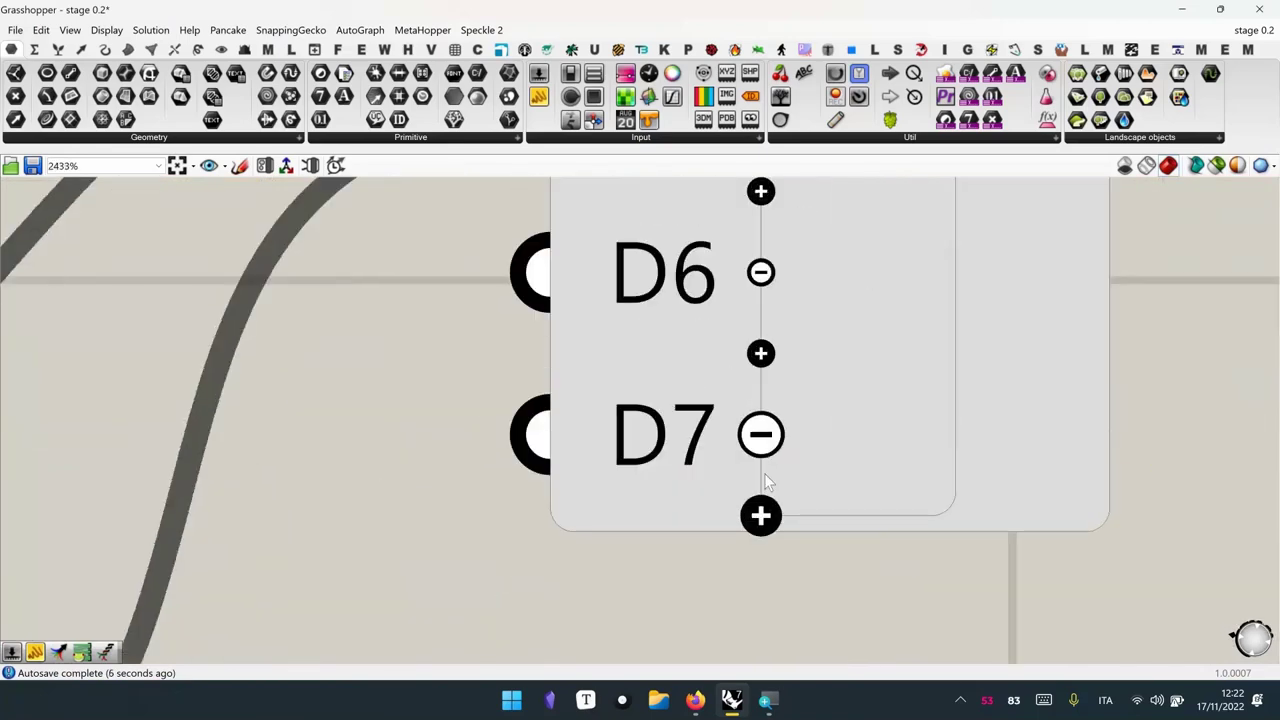
pyautogui.click(760, 514)
pyautogui.click(760, 597)
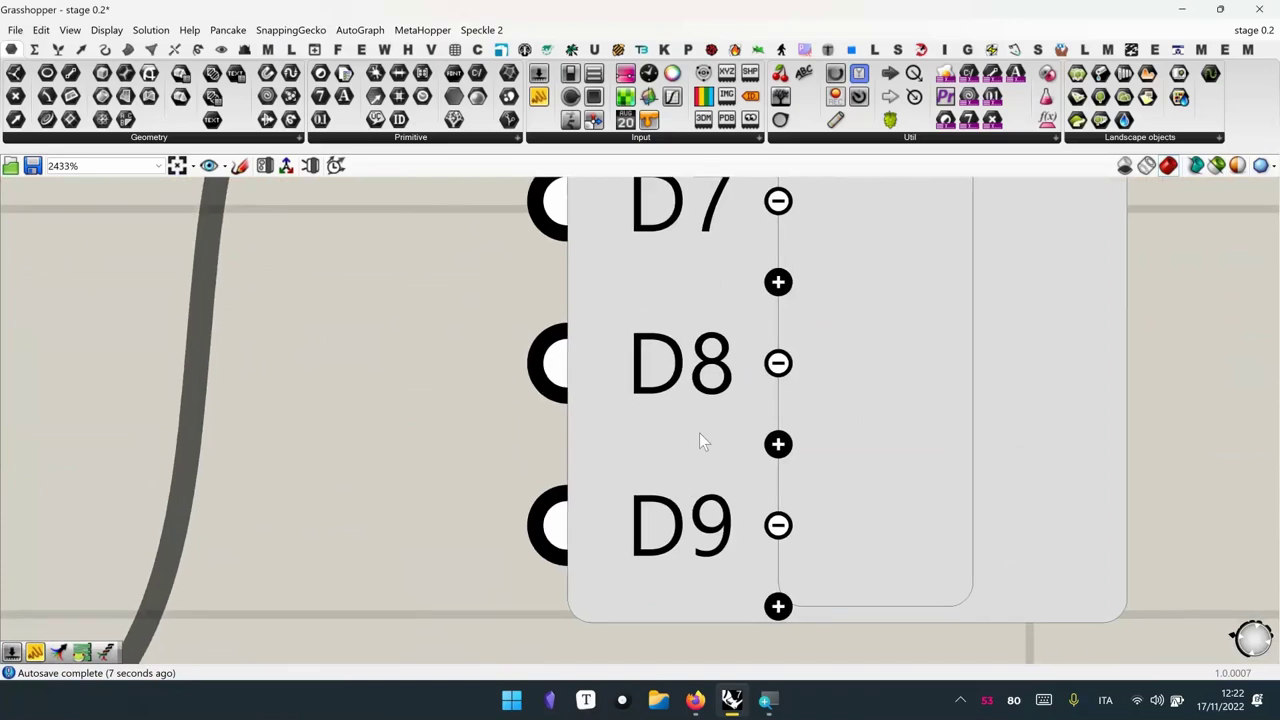
pyautogui.scroll(-3, 700, 437)
pyautogui.scroll(-2, 769, 492)
pyautogui.scroll(3, 775, 512)
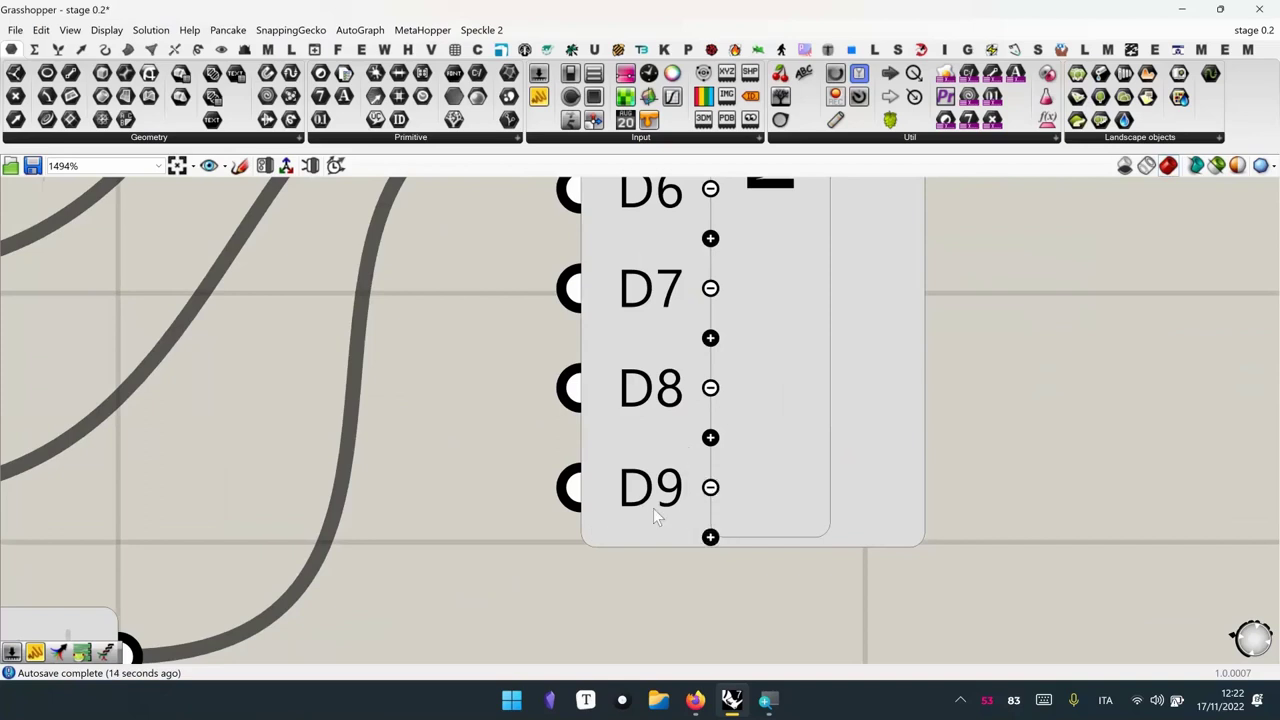
pyautogui.moveTo(704, 409); pyautogui.dragTo(667, 470, button='right')
pyautogui.moveTo(700, 351); pyautogui.dragTo(666, 486, button='right')
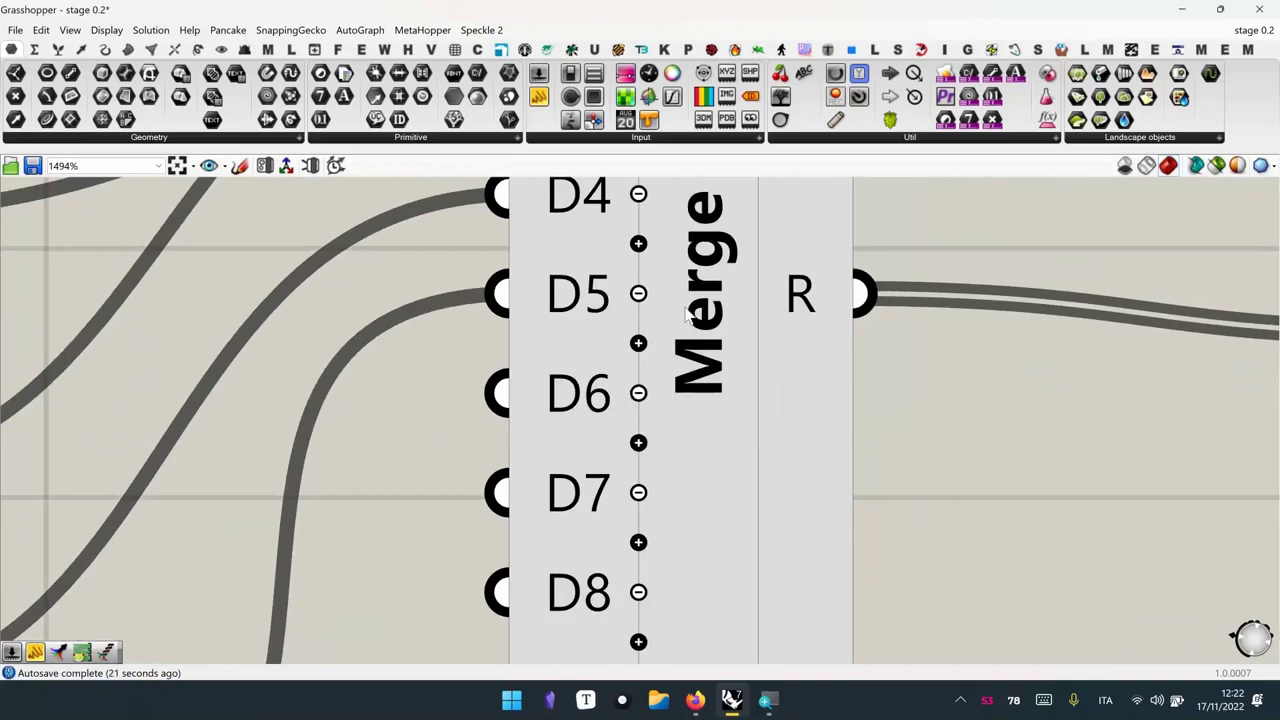
# Remove the empty inputs D6 to D9 from the Merge component
pyautogui.scroll(-3, 680, 320)
pyautogui.scroll(3, 685, 458)
pyautogui.click(685, 458)
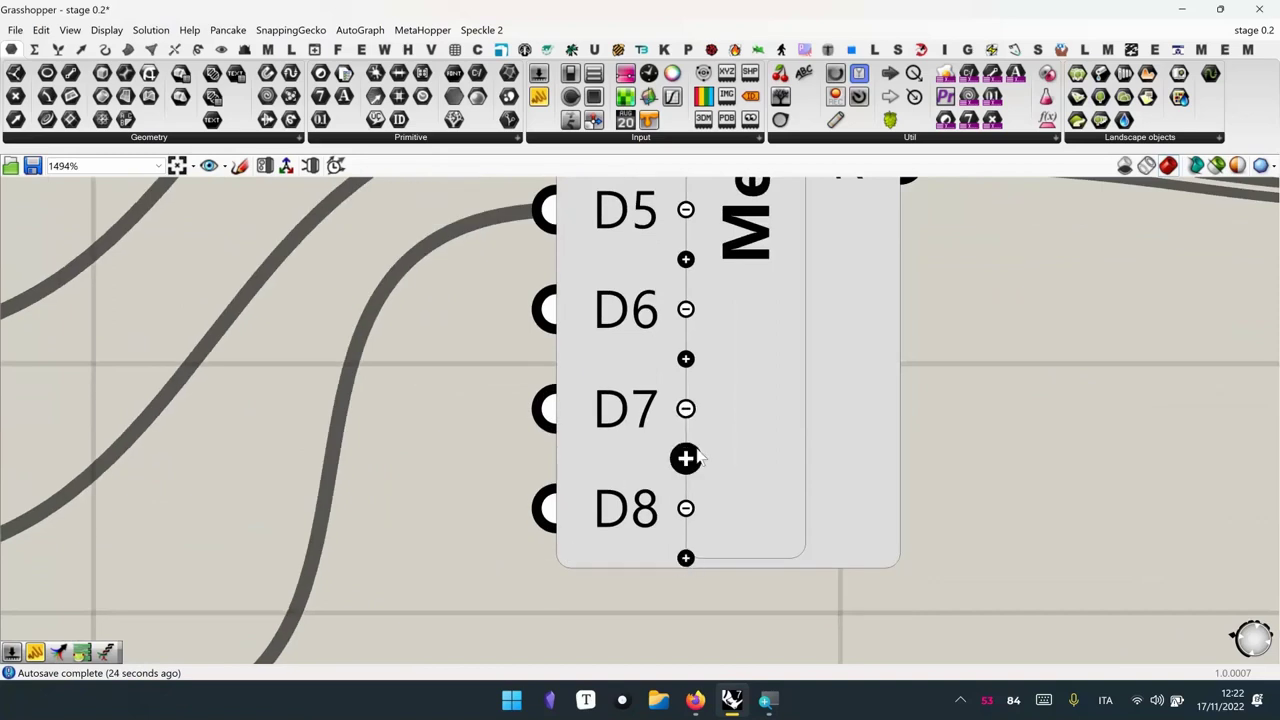
pyautogui.click(685, 408)
pyautogui.click(685, 358)
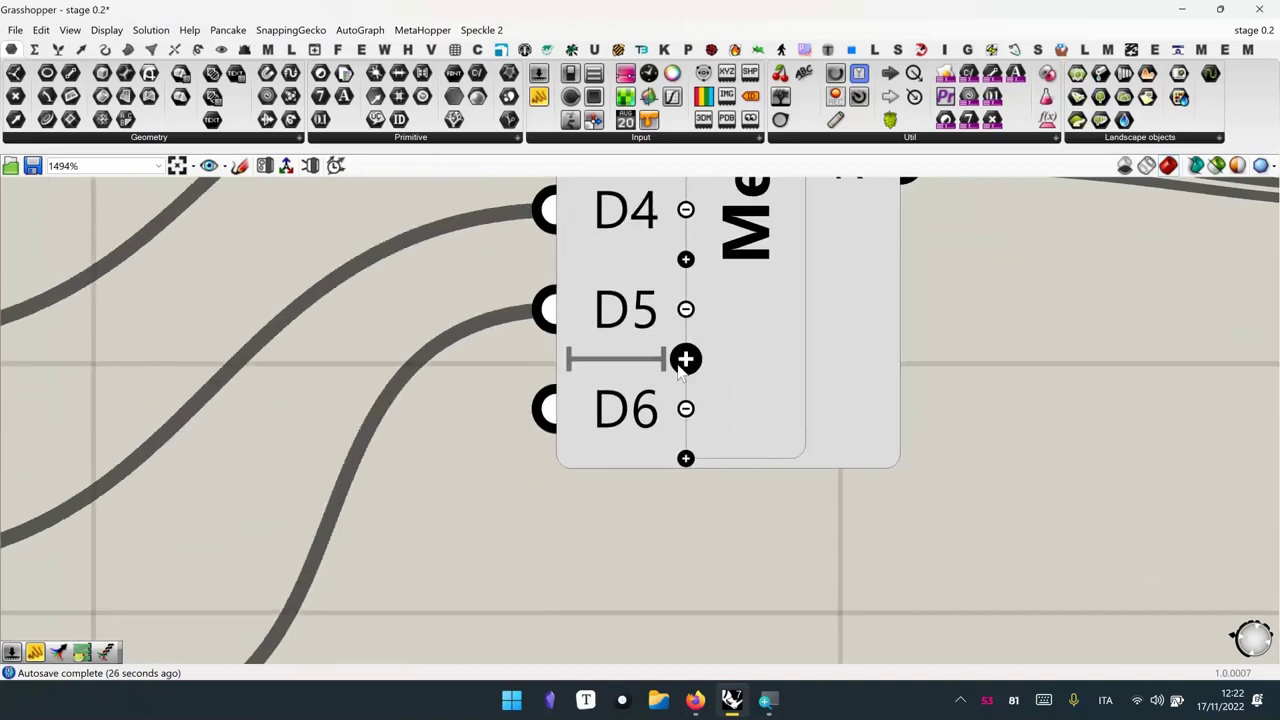
pyautogui.moveTo(686, 354); pyautogui.dragTo(689, 486, button='right')
pyautogui.click(679, 485)
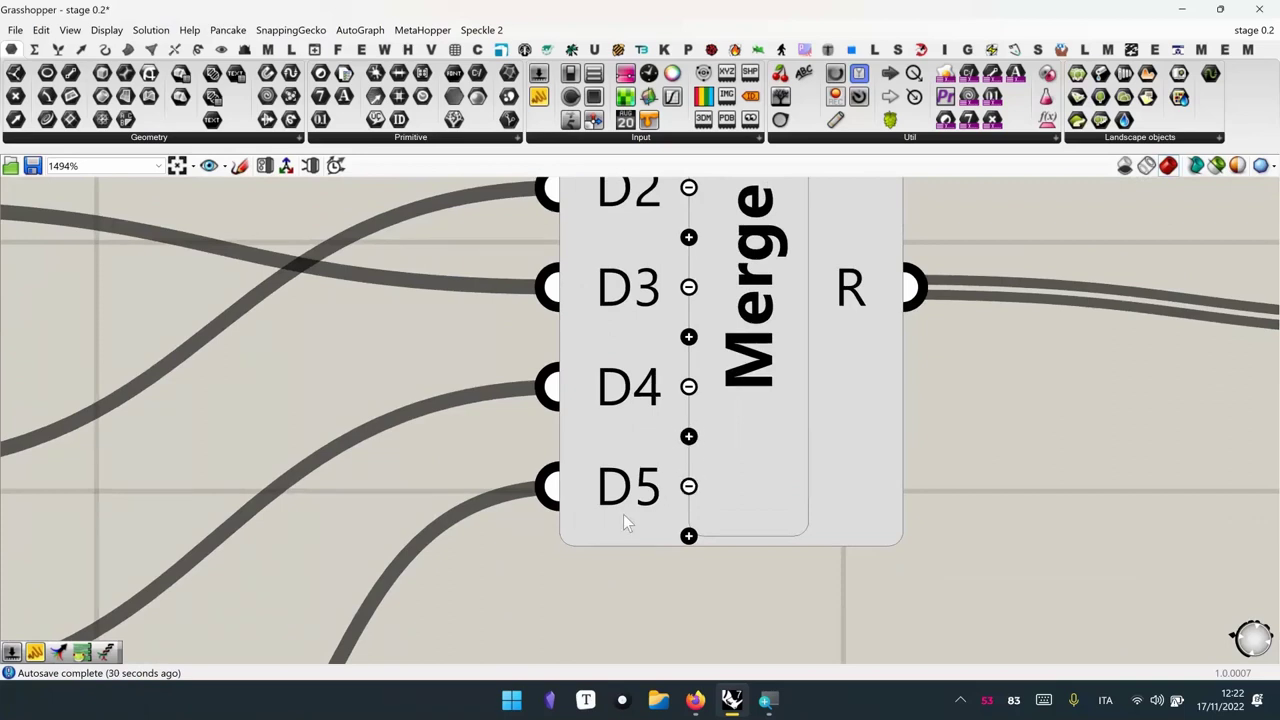
# Remove input D5 from the Merge component, detaching the 33 slider
pyautogui.moveTo(773, 444); pyautogui.dragTo(841, 387, button='right')
pyautogui.scroll(-3, 855, 378)
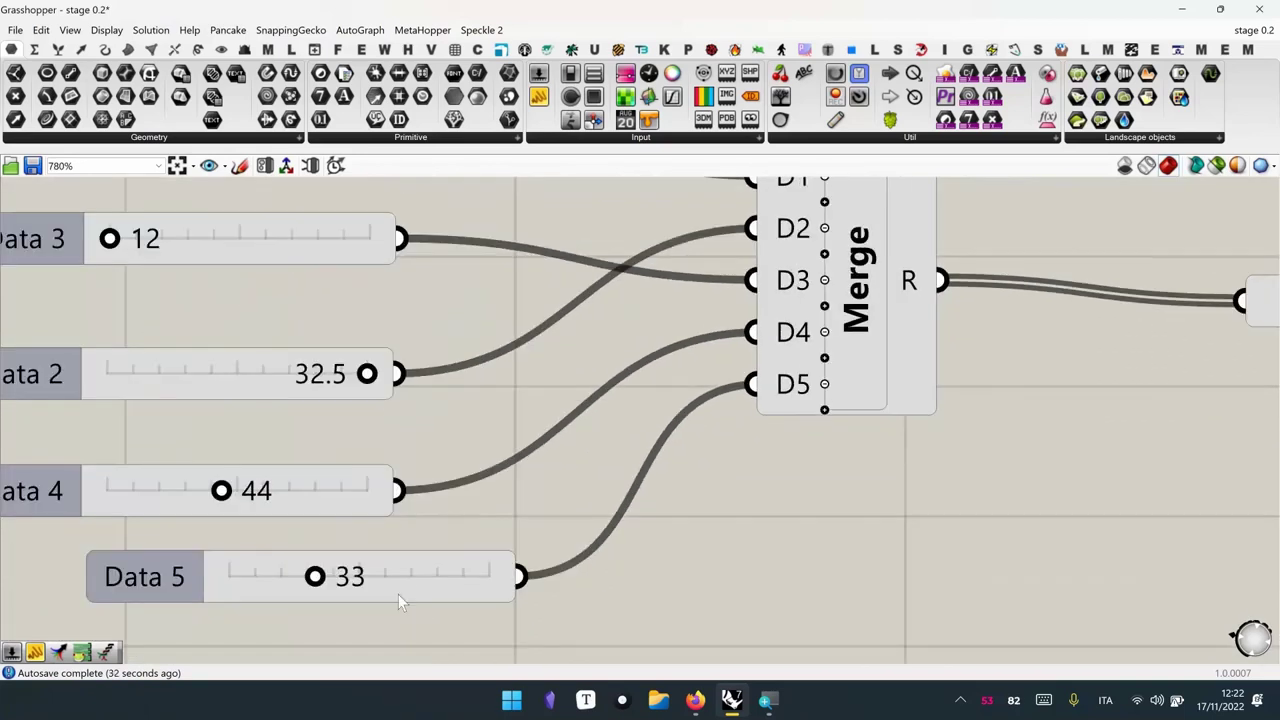
pyautogui.click(824, 384)
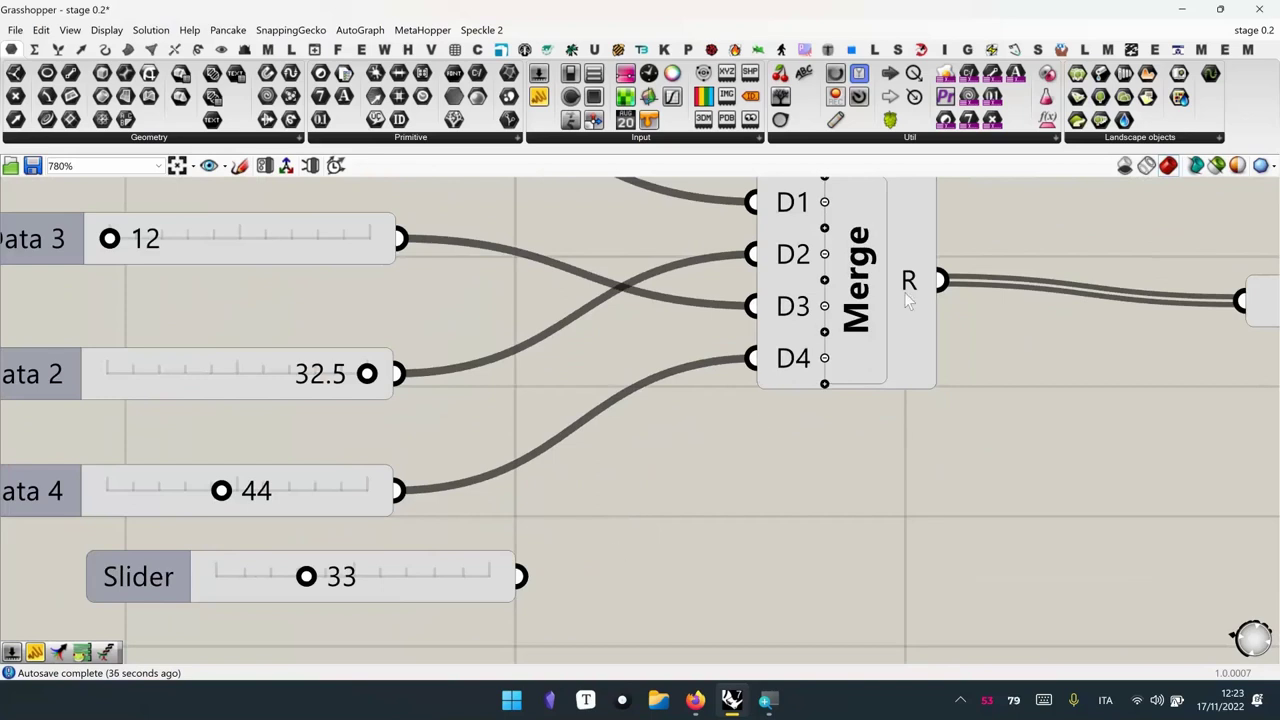
pyautogui.scroll(-3, 320, 408)
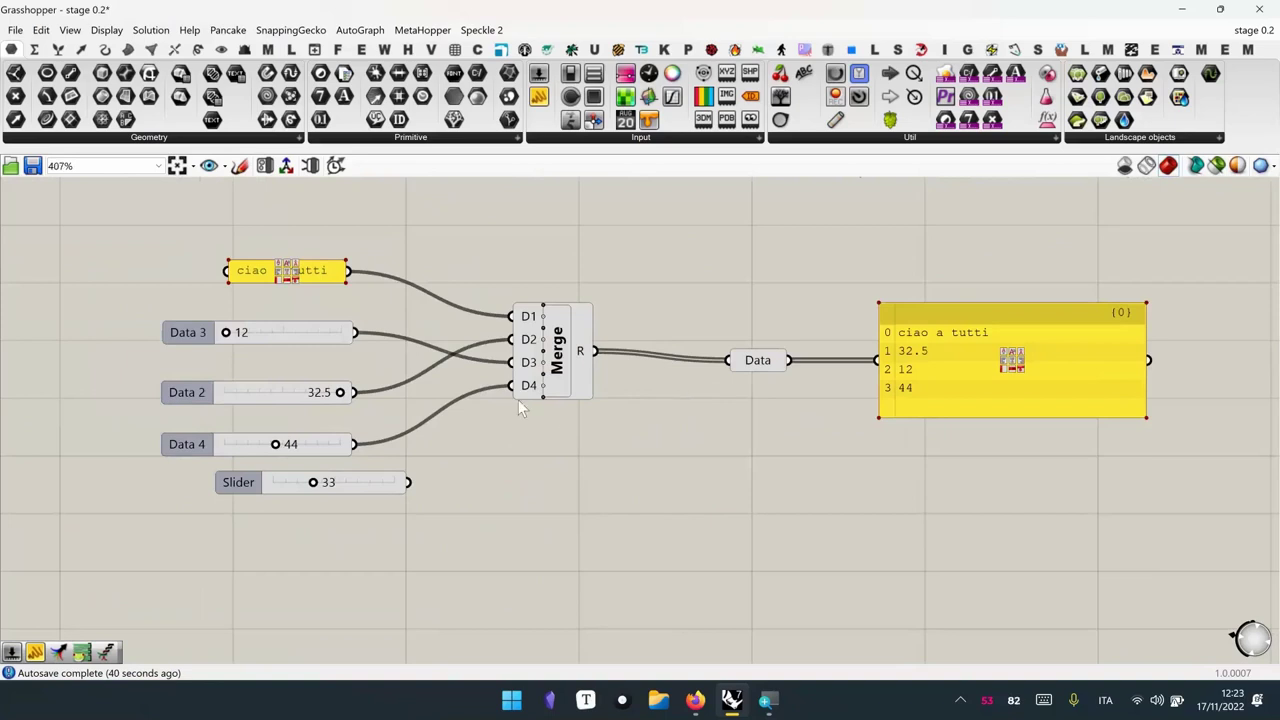
# Restore input D5 on the Merge component, reconnect the 33 slider to it and align that slider under the 44 slider
pyautogui.scroll(2, 518, 400)
pyautogui.click(558, 397)
pyautogui.scroll(1, 558, 400)
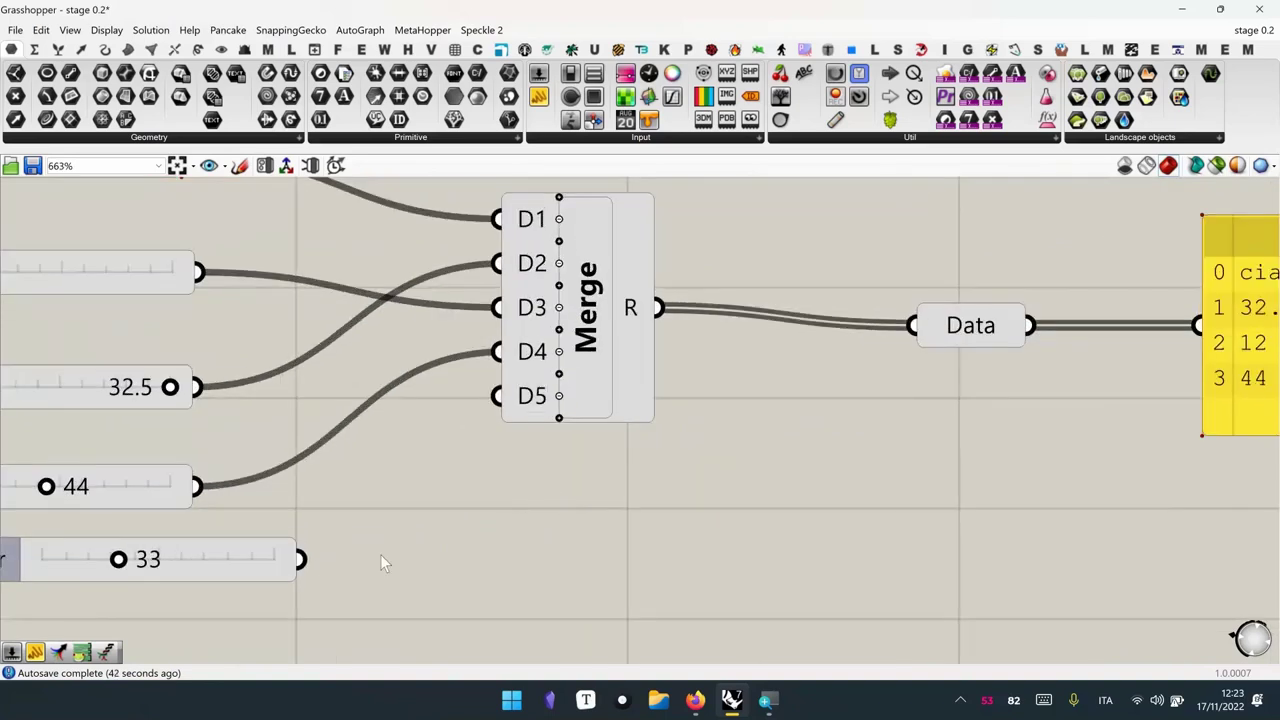
pyautogui.moveTo(300, 559); pyautogui.dragTo(497, 395)
pyautogui.scroll(-3, 262, 445)
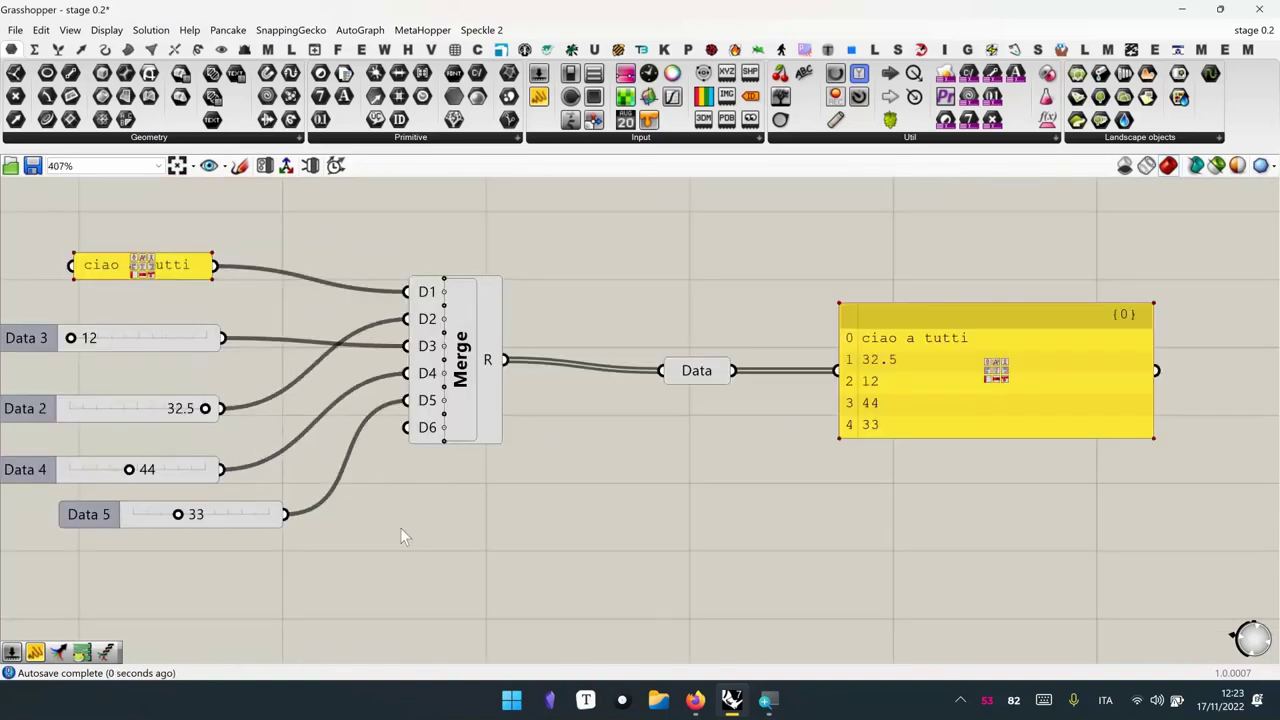
pyautogui.moveTo(252, 505); pyautogui.dragTo(194, 509)
pyautogui.click(450, 518)
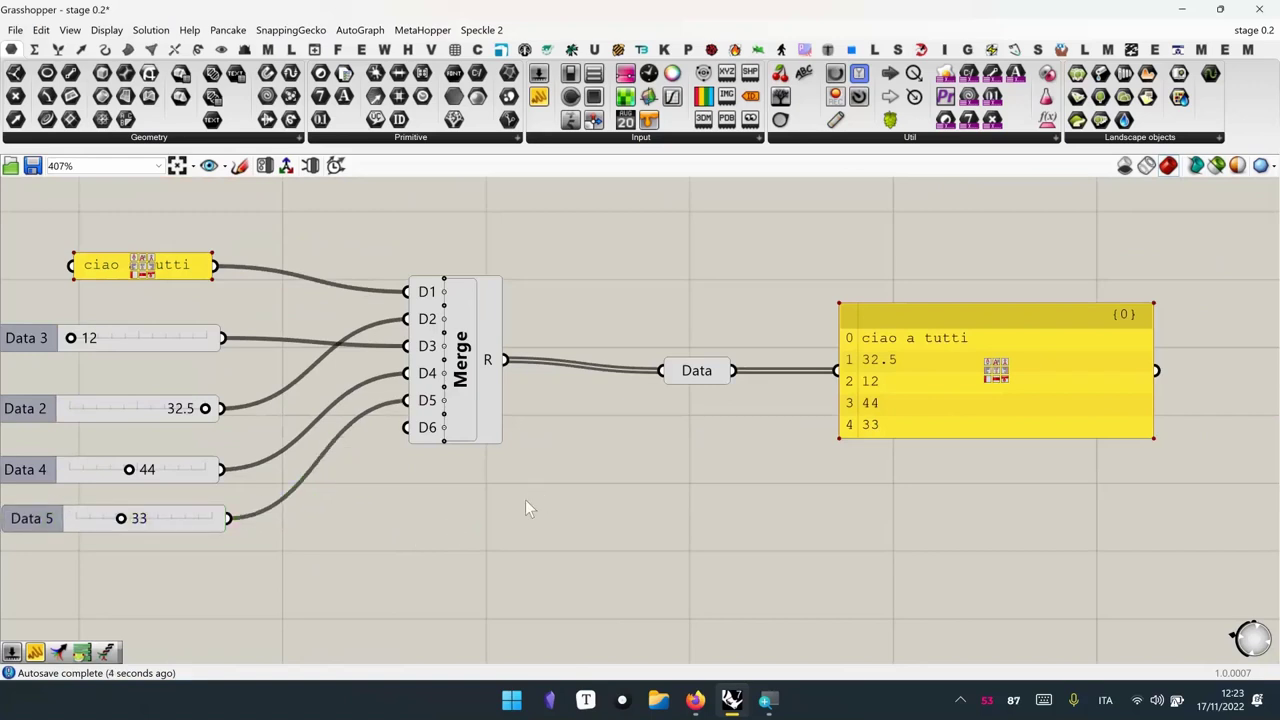
# Move the Data and Merge examples together down and to the right, clear of the number and integer output panels
pyautogui.moveTo(525, 500); pyautogui.dragTo(556, 566, button='right')
pyautogui.scroll(-2, 545, 497)
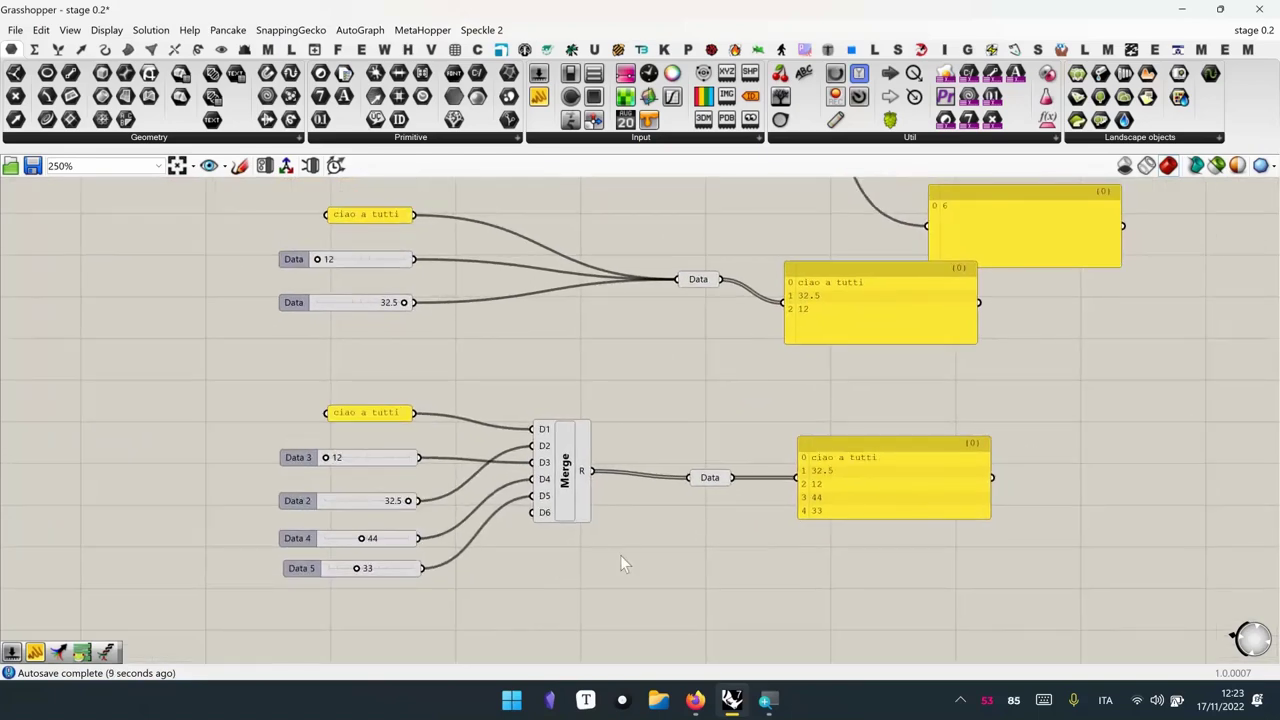
pyautogui.scroll(-1, 677, 506)
pyautogui.moveTo(677, 506); pyautogui.dragTo(640, 585, button='right')
pyautogui.scroll(-2, 640, 575)
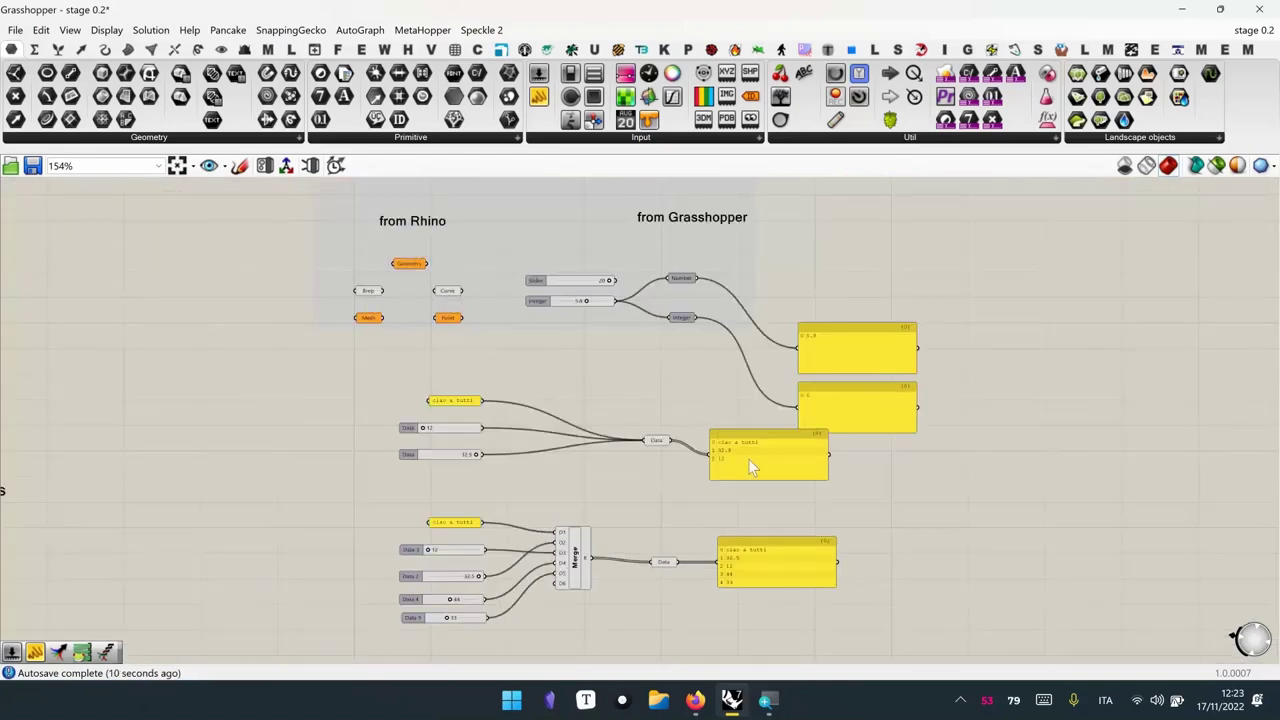
pyautogui.moveTo(755, 381); pyautogui.dragTo(395, 628)
pyautogui.moveTo(764, 570); pyautogui.dragTo(778, 408, button='right')
pyautogui.moveTo(775, 401); pyautogui.dragTo(849, 496)
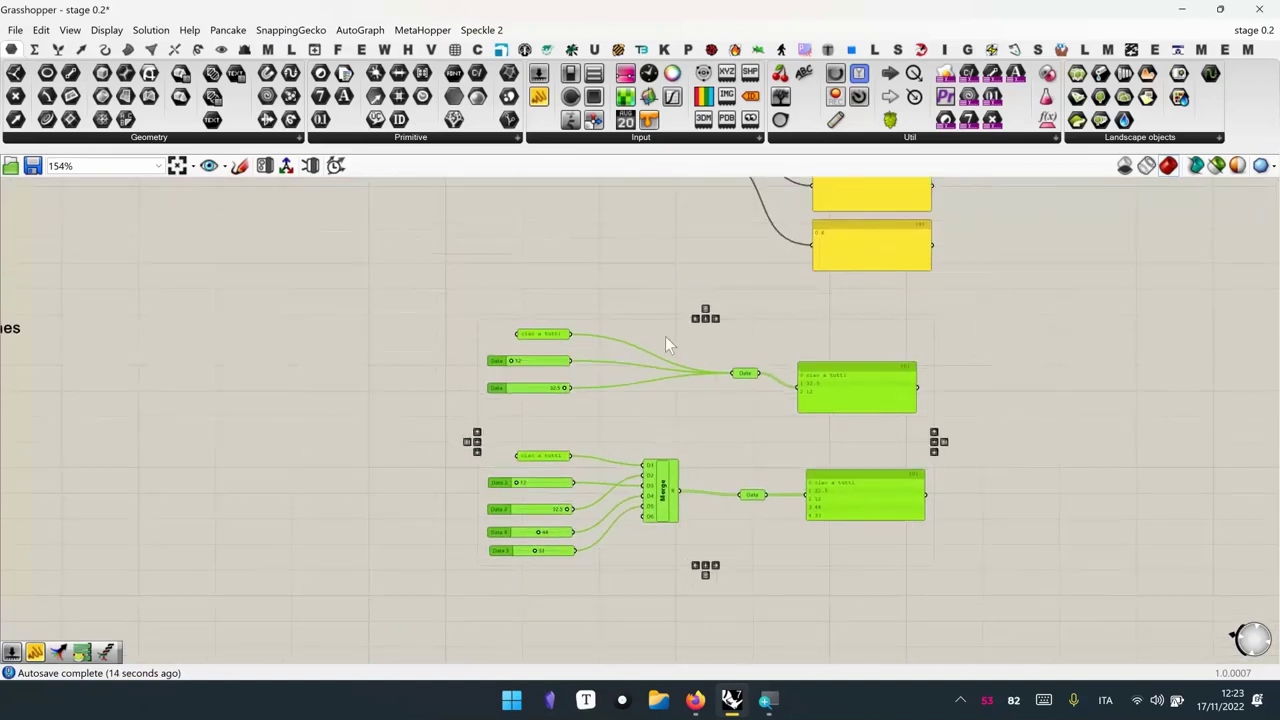
pyautogui.click(596, 312)
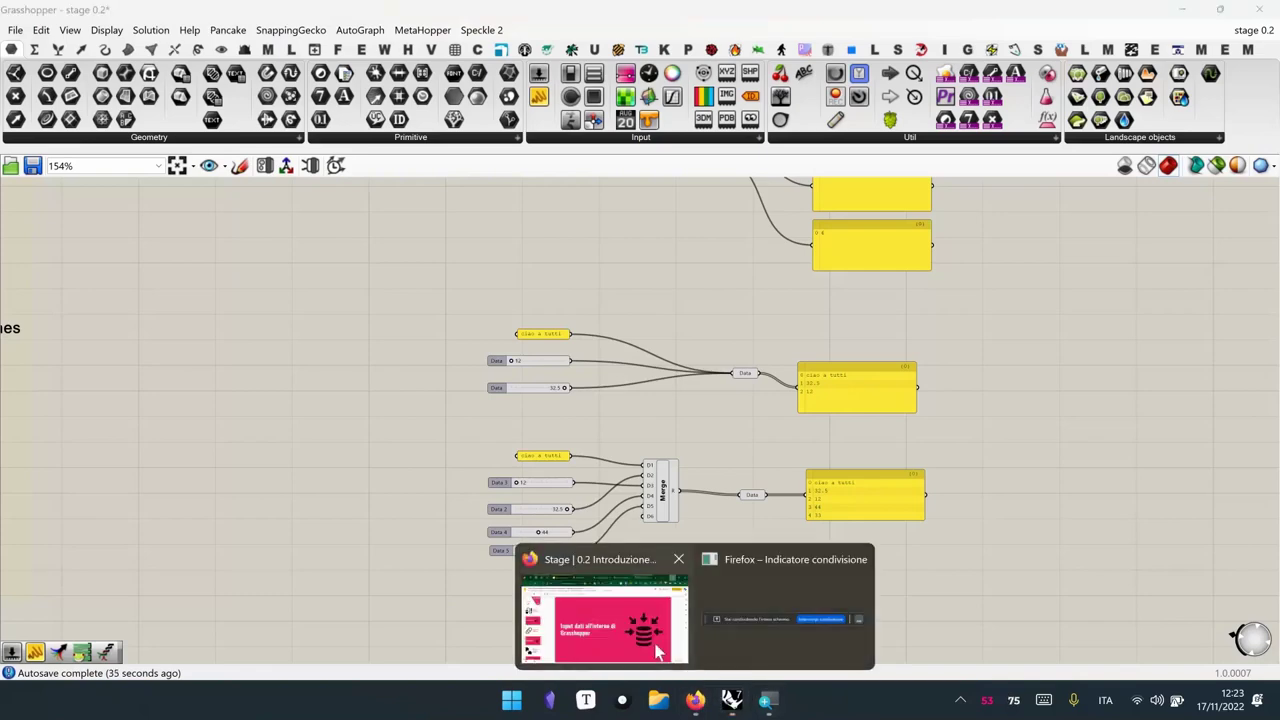
# Switch to Firefox and look through the open Food4Rhino plug-in pages, returning to the slide on data input in Grasshopper
pyautogui.hotkey('alt', 'Tab')
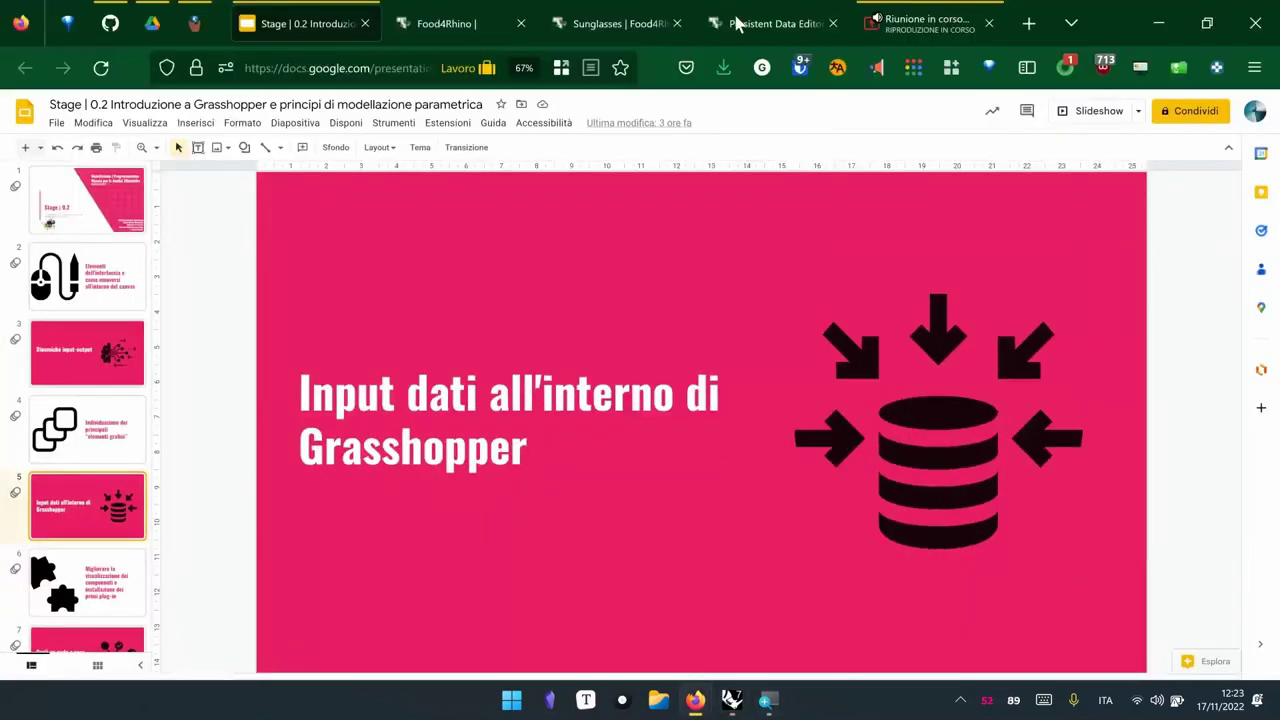
pyautogui.click(735, 24)
pyautogui.click(580, 22)
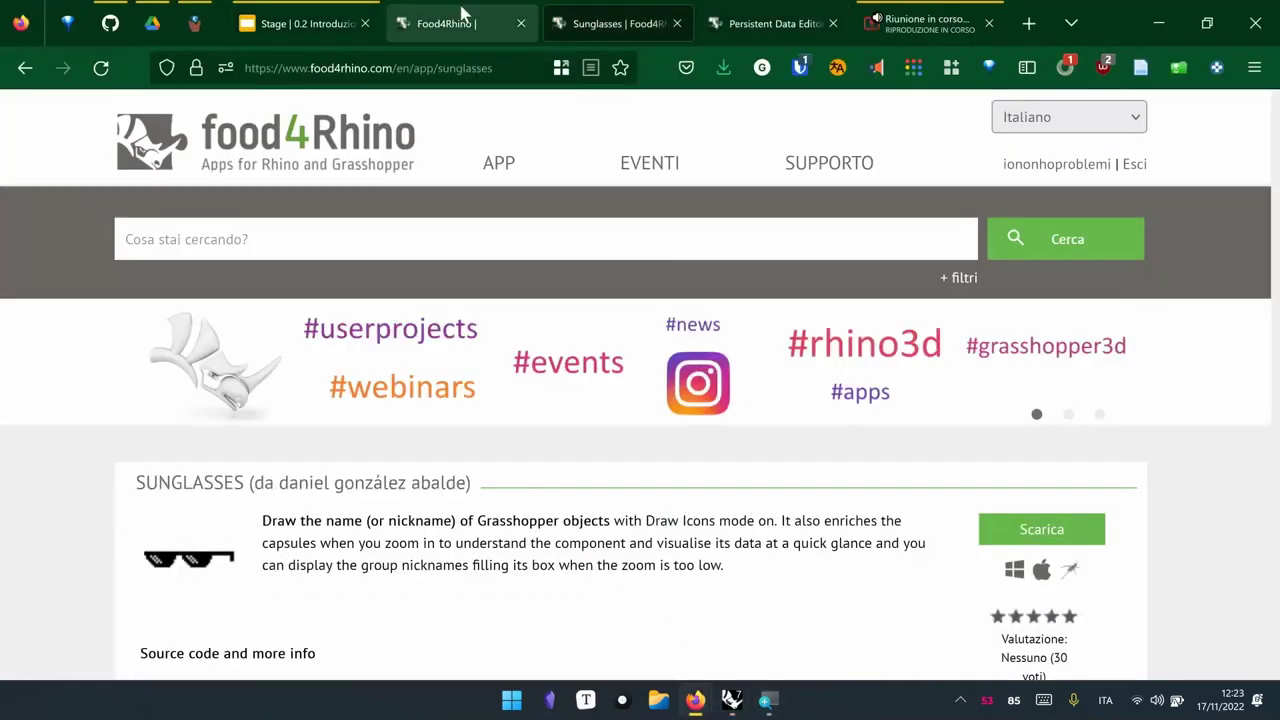
pyautogui.click(452, 17)
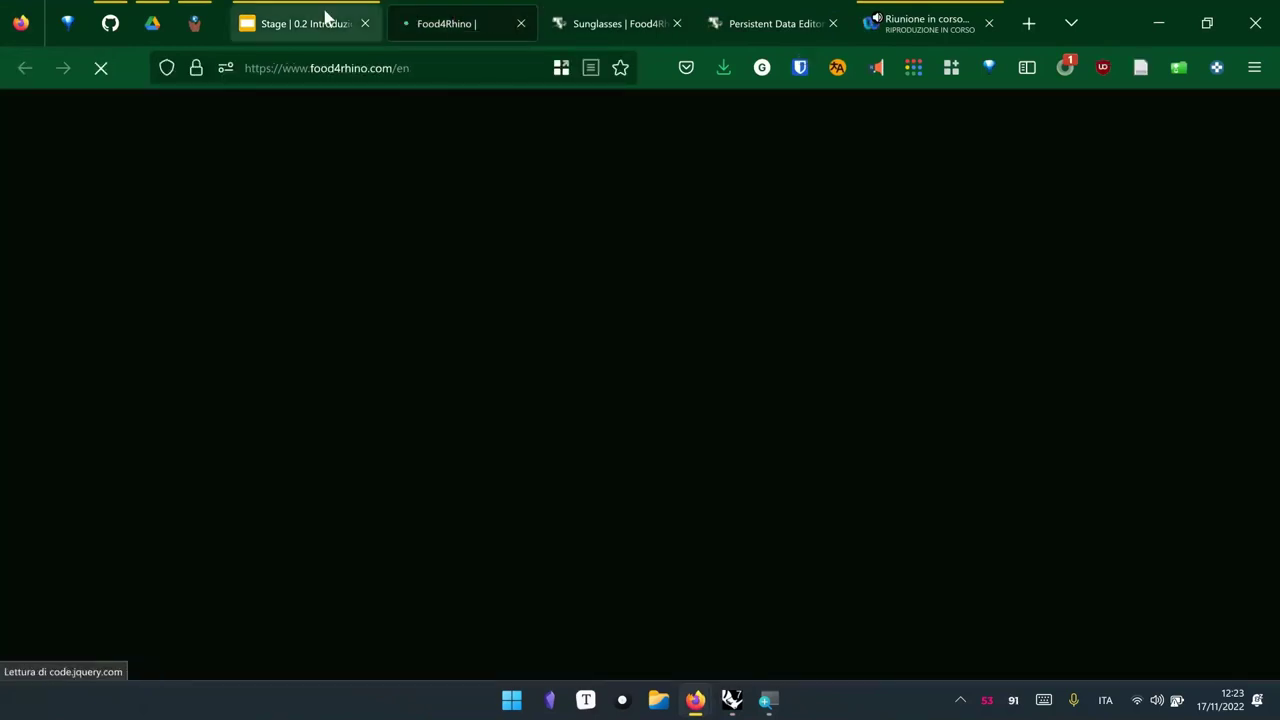
pyautogui.click(288, 20)
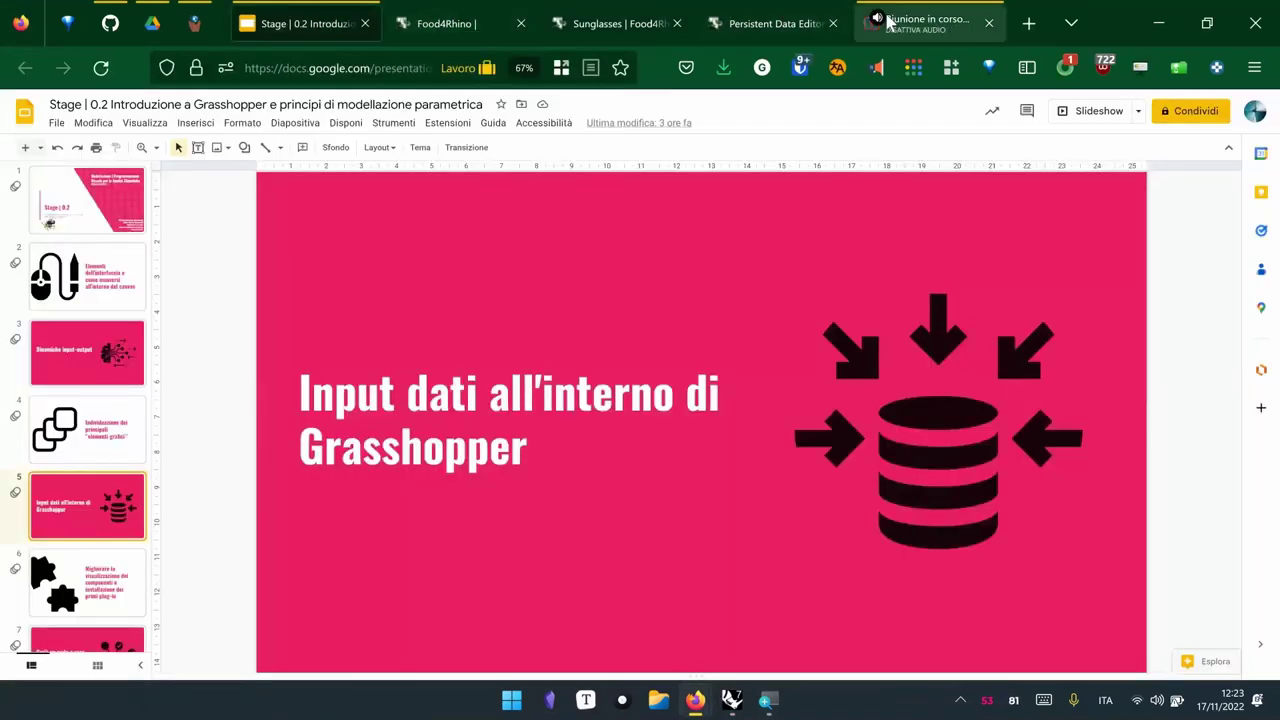
# Check the participant list in the Webex meeting and return to Grasshopper
pyautogui.click(908, 20)
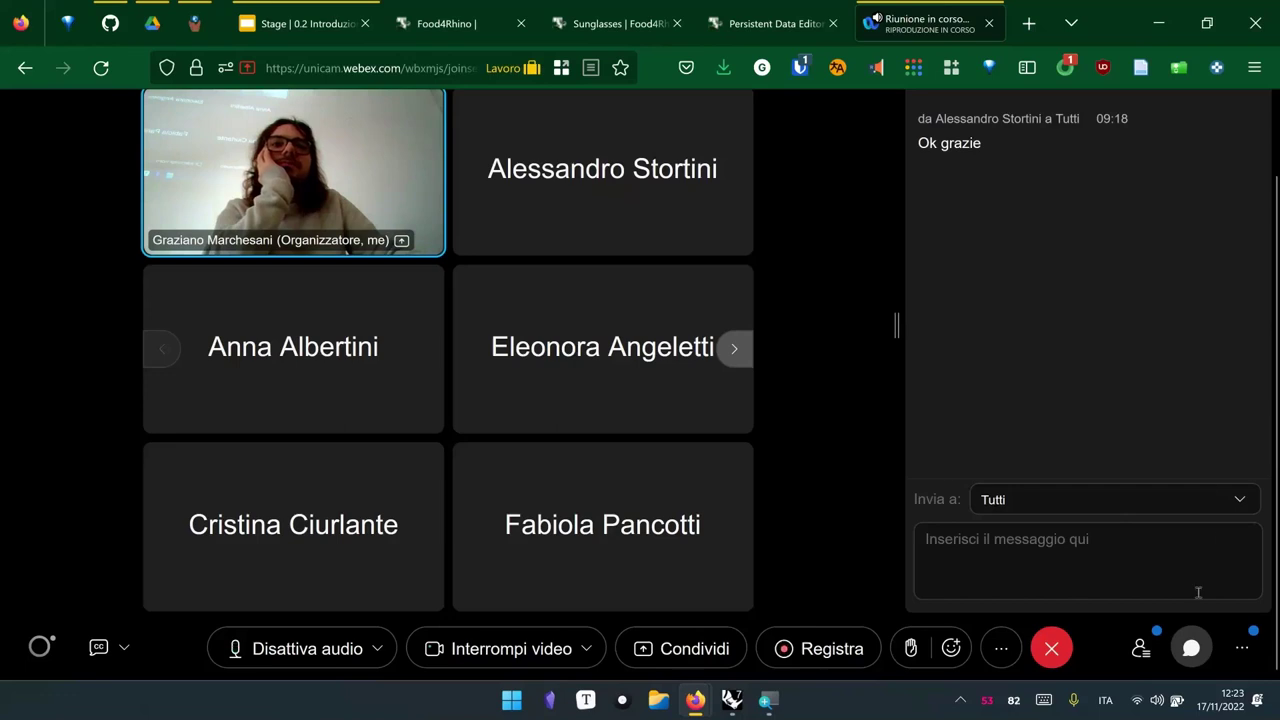
pyautogui.click(1150, 648)
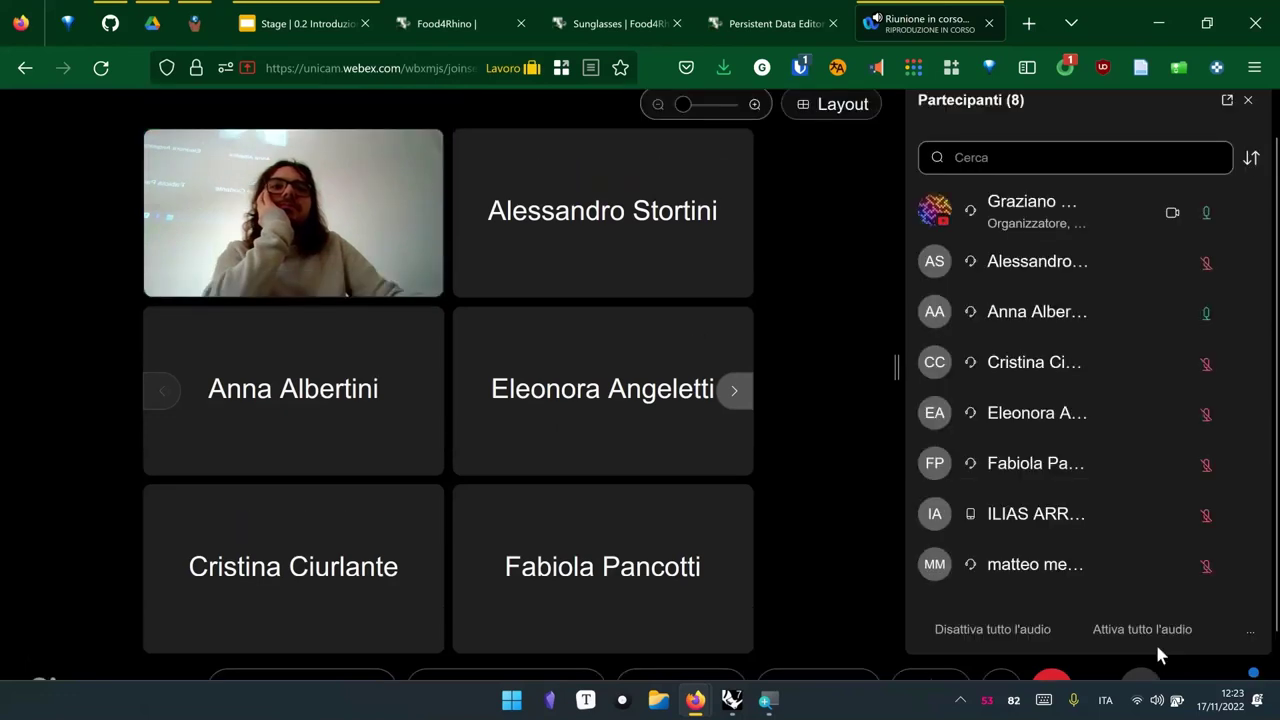
pyautogui.click(1248, 101)
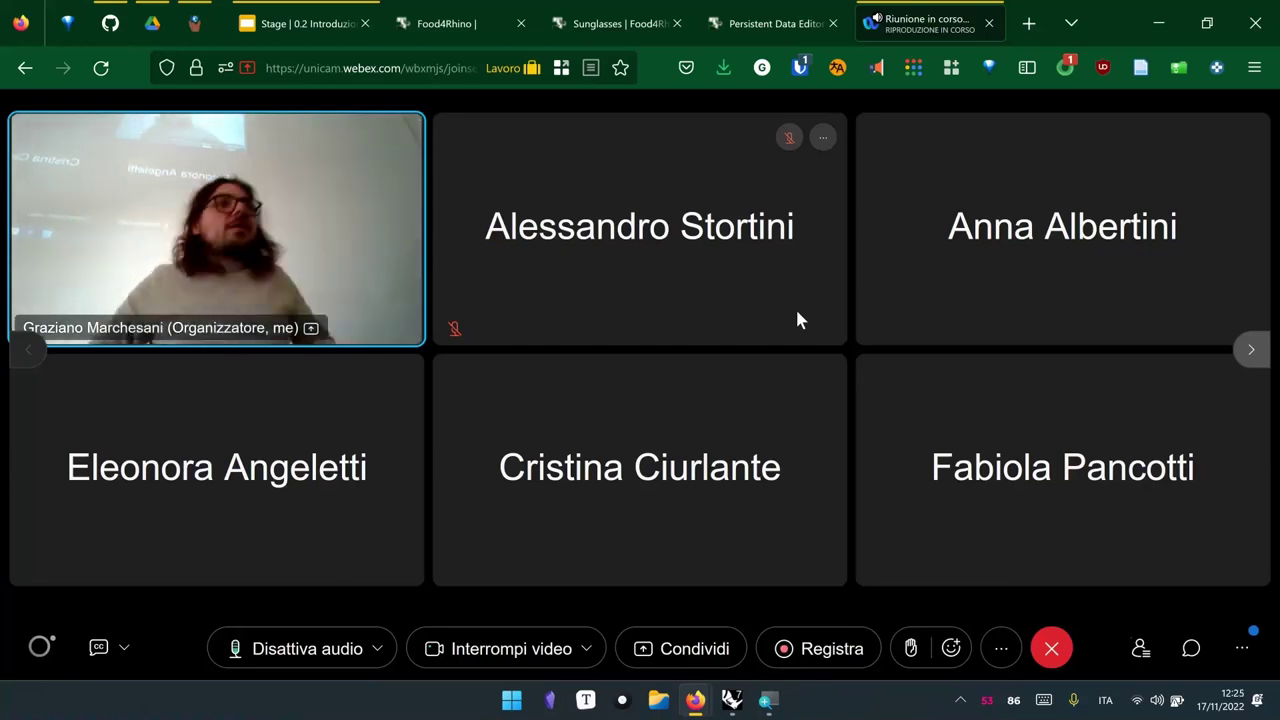
pyautogui.click(1141, 30)
# Insert a relay on the wire between the lower "ciao a tutti" panel and Merge input D1
pyautogui.moveTo(873, 447); pyautogui.dragTo(651, 276, button='right')
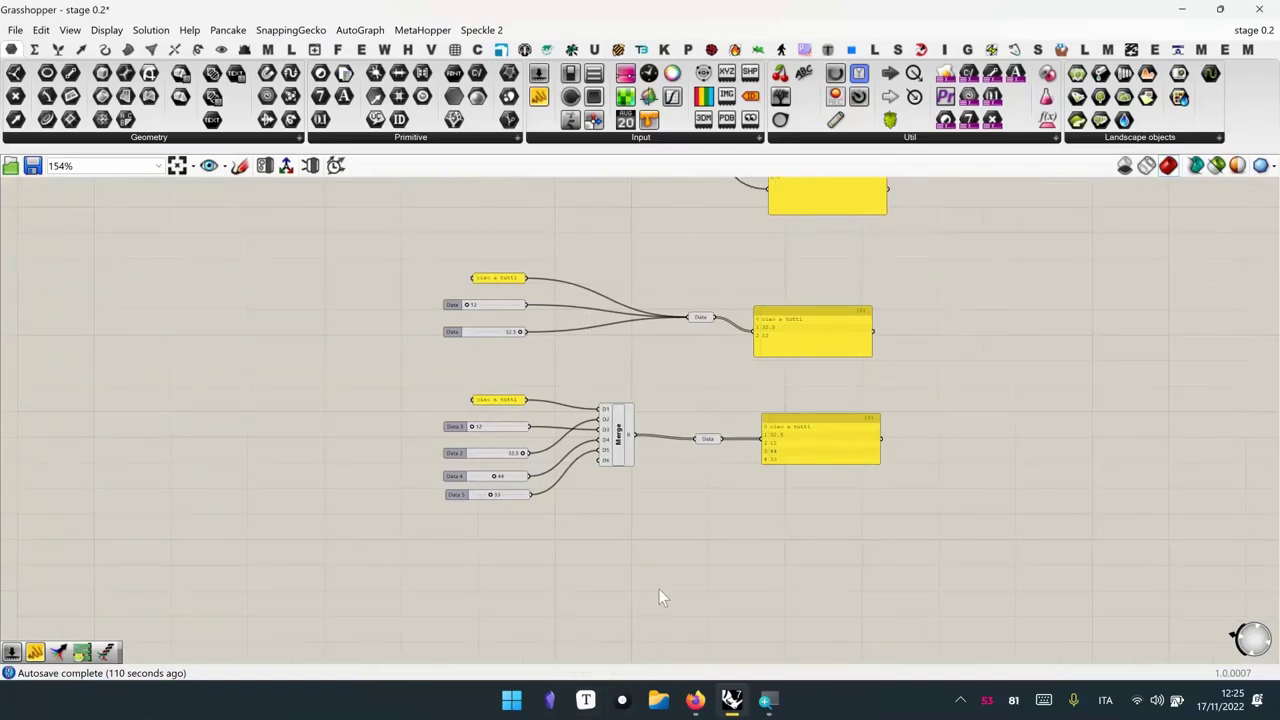
pyautogui.moveTo(668, 583); pyautogui.dragTo(716, 569, button='right')
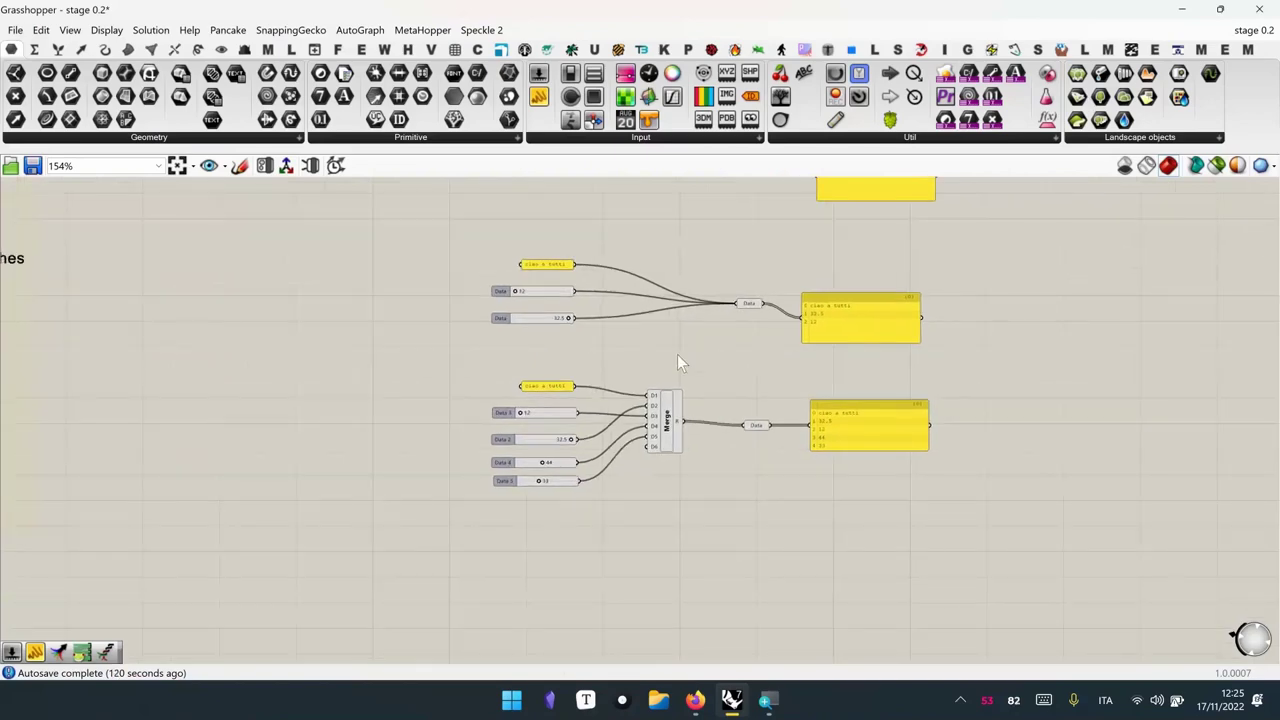
pyautogui.scroll(4, 542, 323)
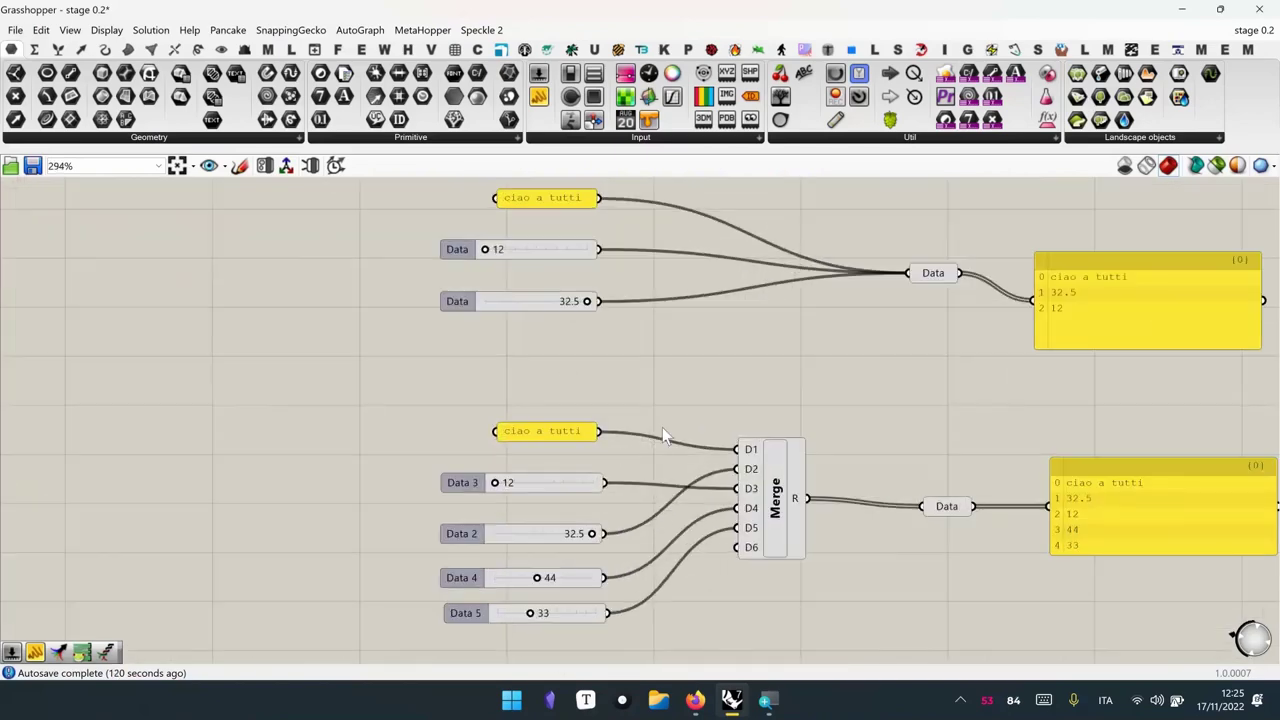
pyautogui.doubleClick(661, 437)
pyautogui.click(657, 444)
pyautogui.click(697, 390)
# Wire the relay to Merge inputs D2 and D3 in place of the sliders, and insert another relay between Merge and Data
pyautogui.moveTo(692, 365); pyautogui.dragTo(640, 402, button='right')
pyautogui.moveTo(622, 390); pyautogui.dragTo(684, 438)
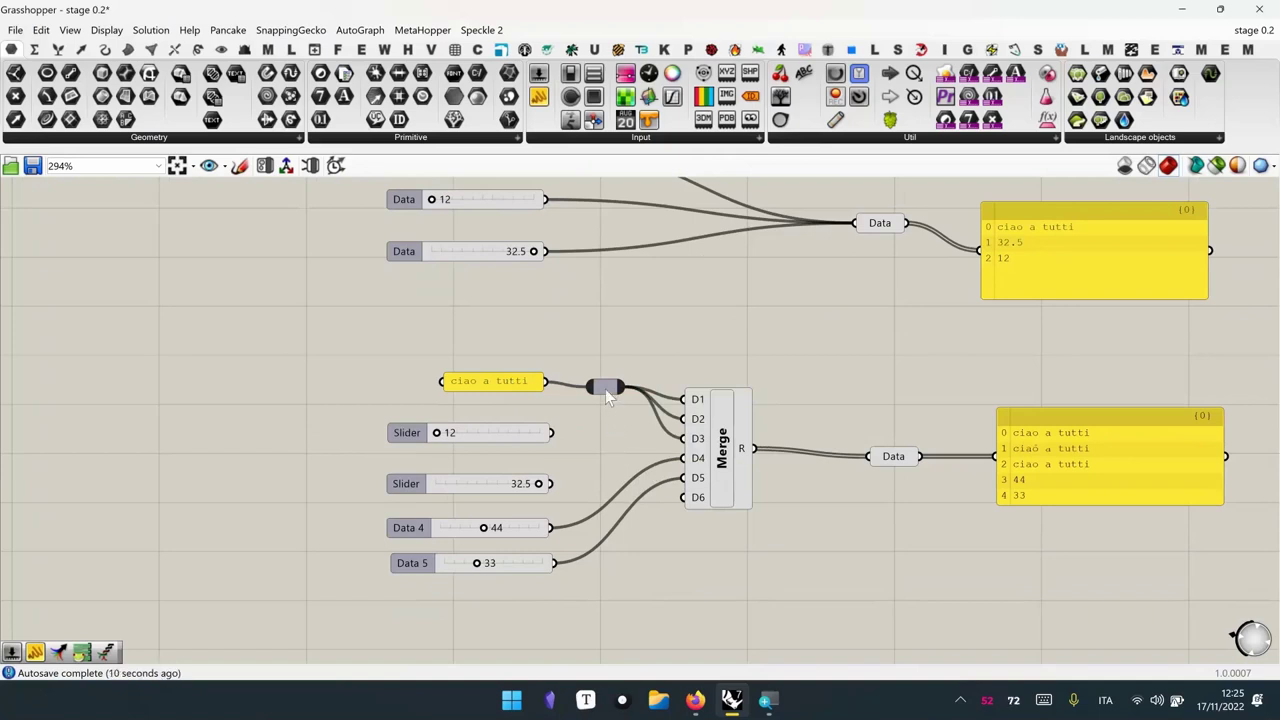
pyautogui.moveTo(605, 389); pyautogui.dragTo(608, 385)
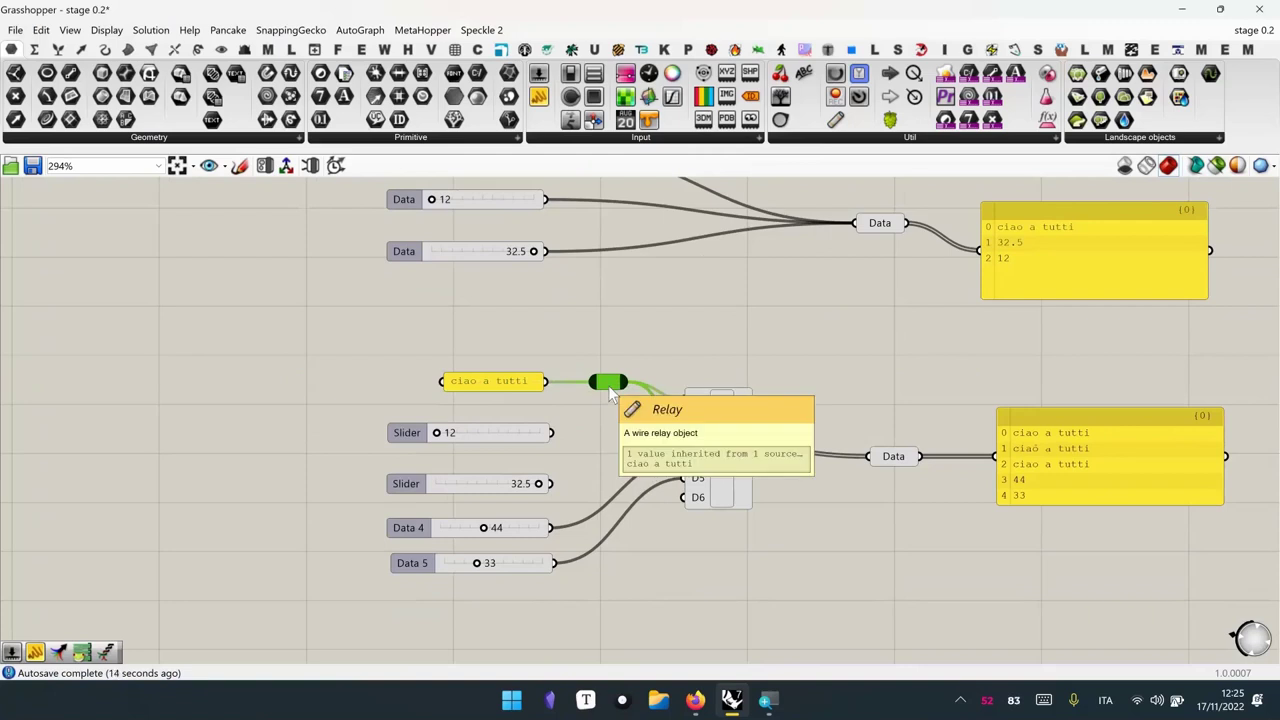
pyautogui.doubleClick(826, 454)
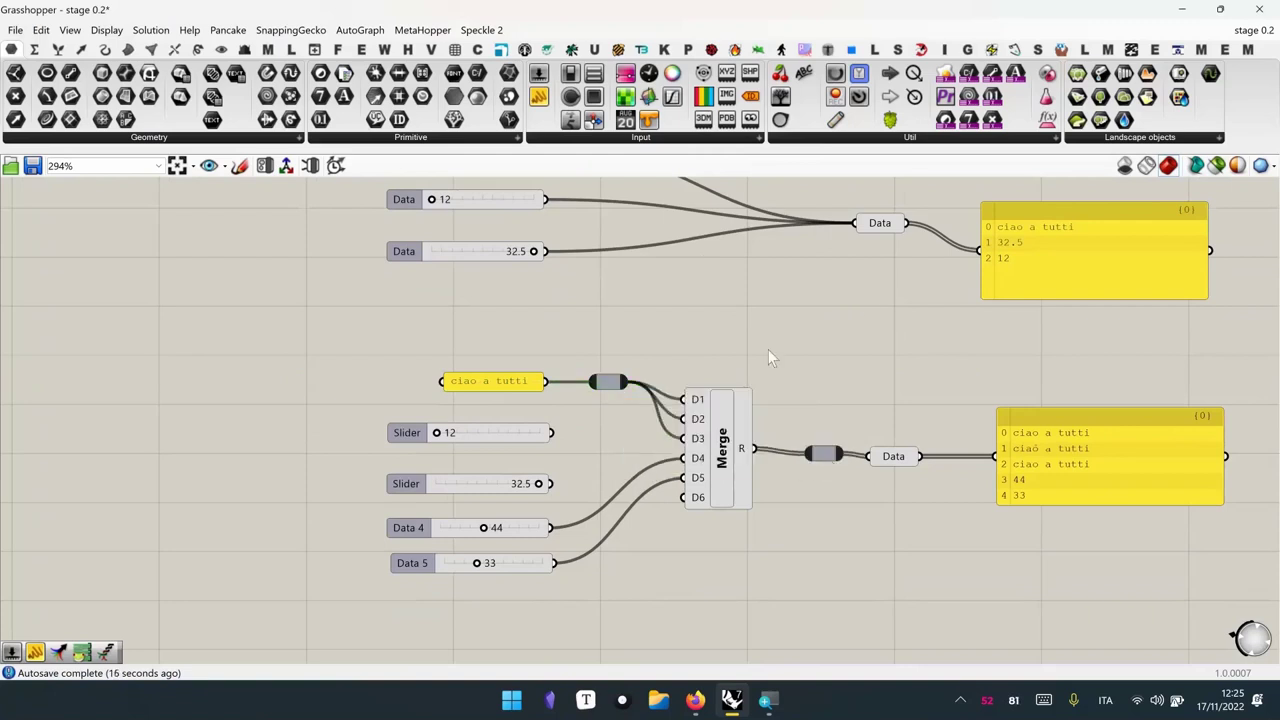
# Insert relays on the wires from the upper "ciao a tutti" panel and the 12 slider to Data, and delete both relays
pyautogui.moveTo(768, 358); pyautogui.dragTo(786, 444, button='right')
pyautogui.doubleClick(676, 287)
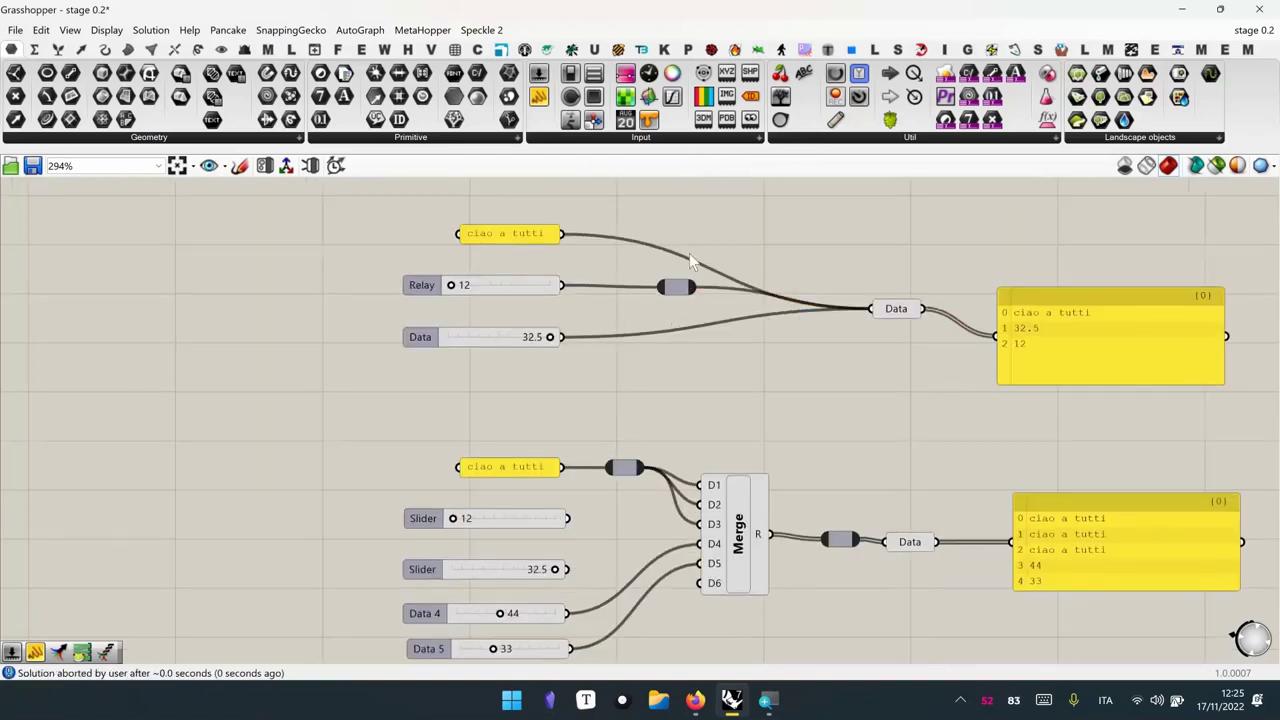
pyautogui.doubleClick(689, 255)
pyautogui.doubleClick(694, 259)
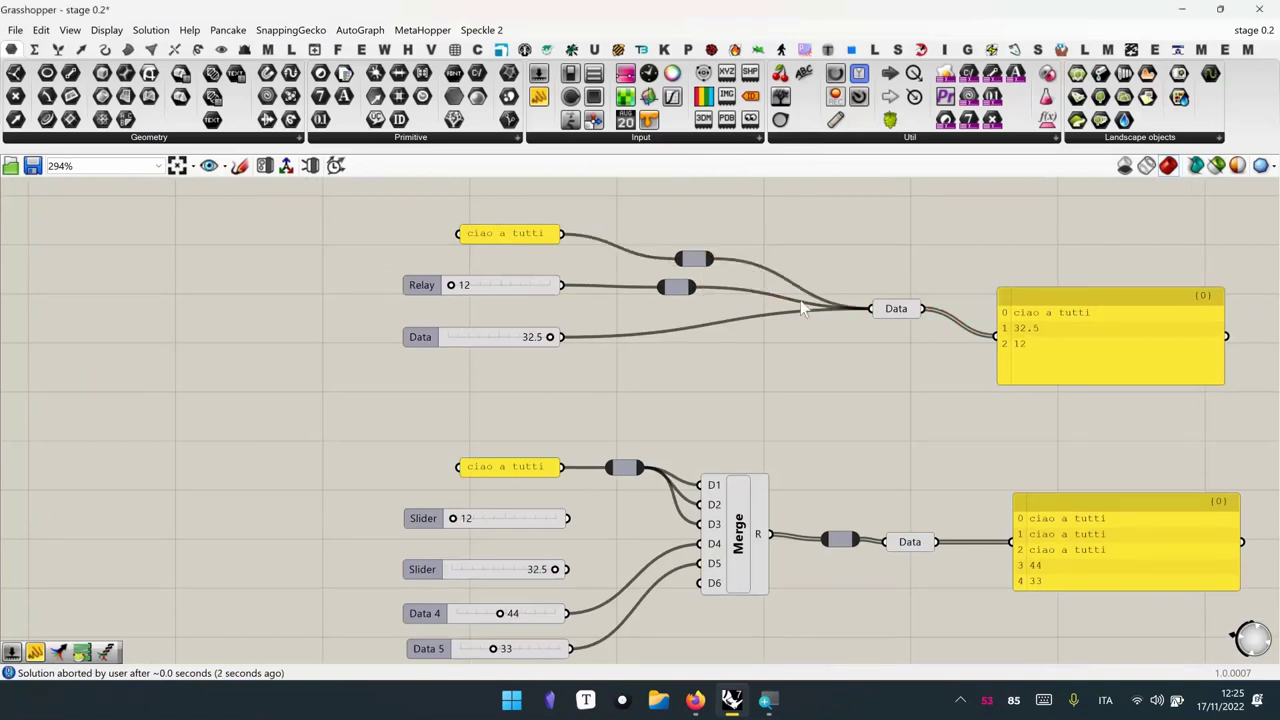
pyautogui.moveTo(762, 222); pyautogui.dragTo(655, 342)
pyautogui.press('Delete')
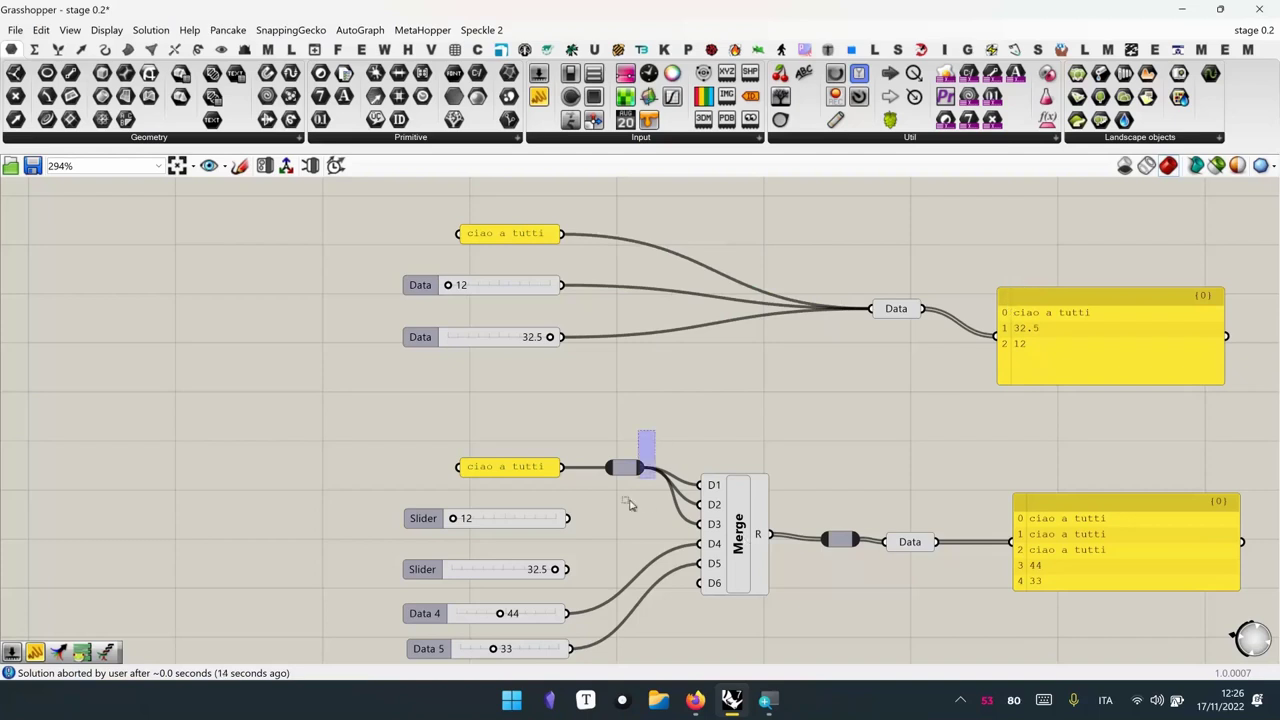
# Delete the relay between the lower "ciao a tutti" panel and Merge, keeping the panel's direct wires
pyautogui.moveTo(630, 505); pyautogui.dragTo(634, 512)
pyautogui.moveTo(686, 543); pyautogui.dragTo(708, 498, button='right')
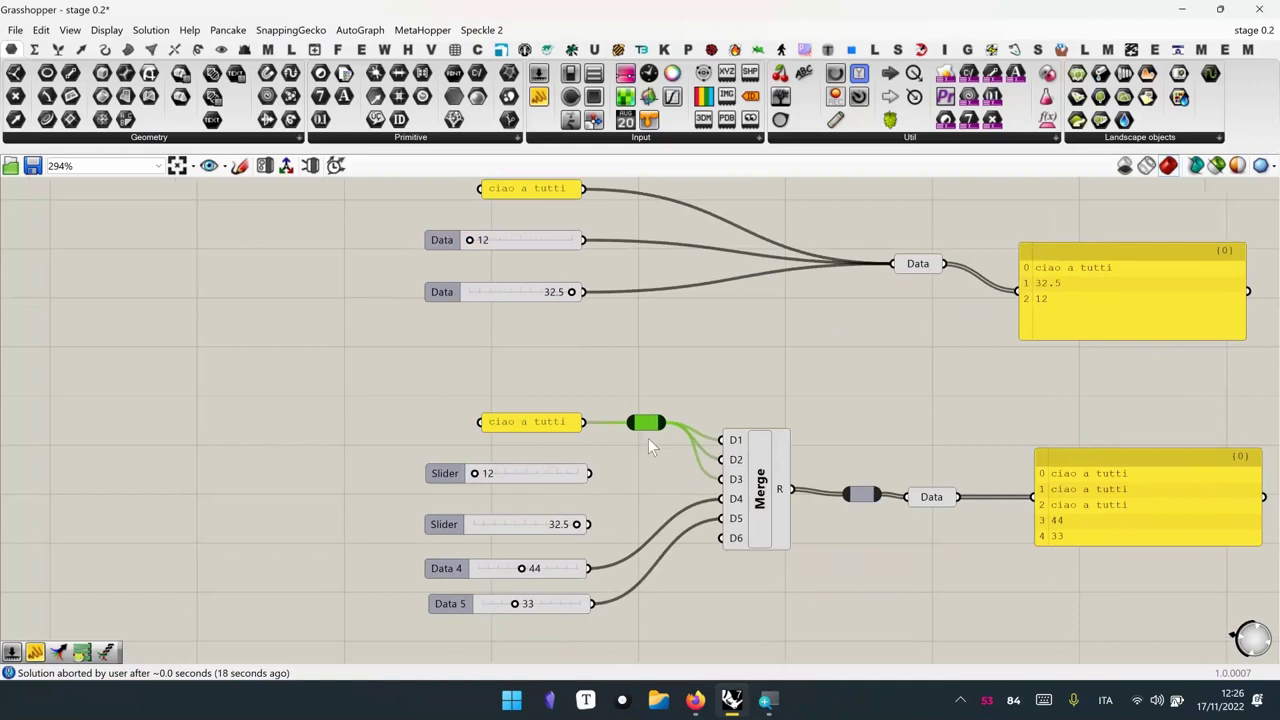
pyautogui.press('Delete')
pyautogui.scroll(3, 671, 482)
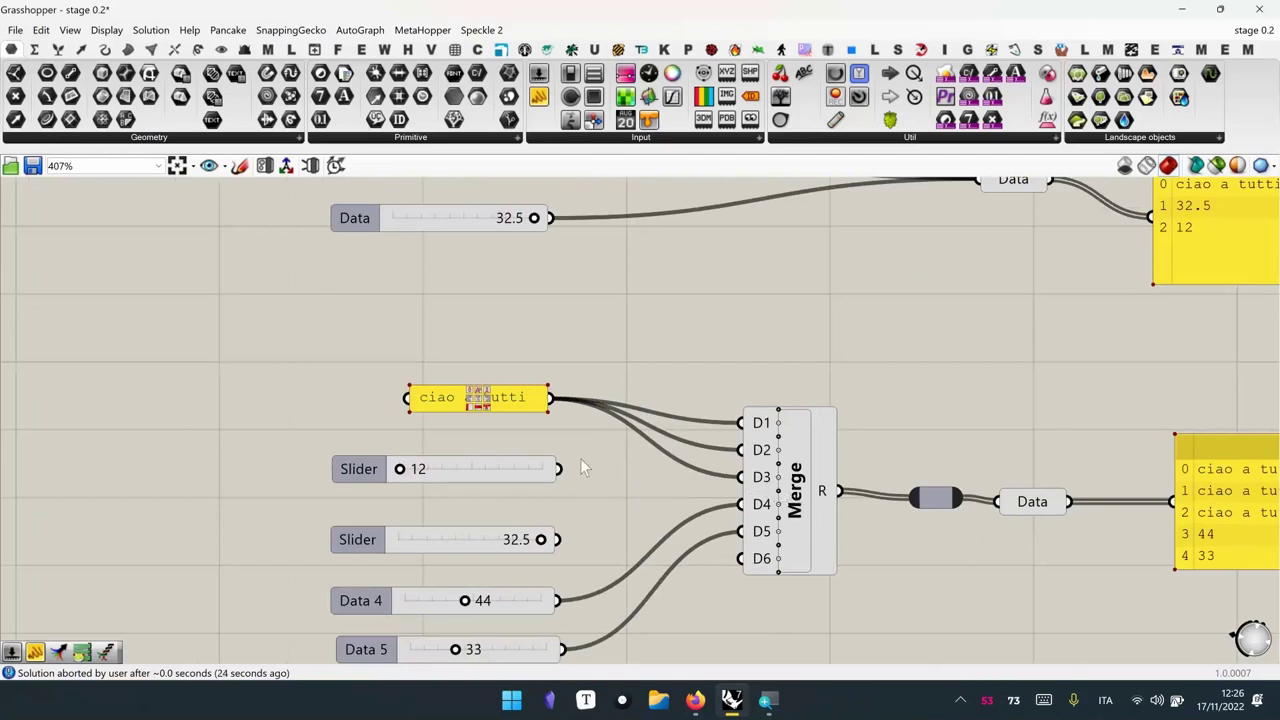
pyautogui.moveTo(594, 450); pyautogui.dragTo(495, 585)
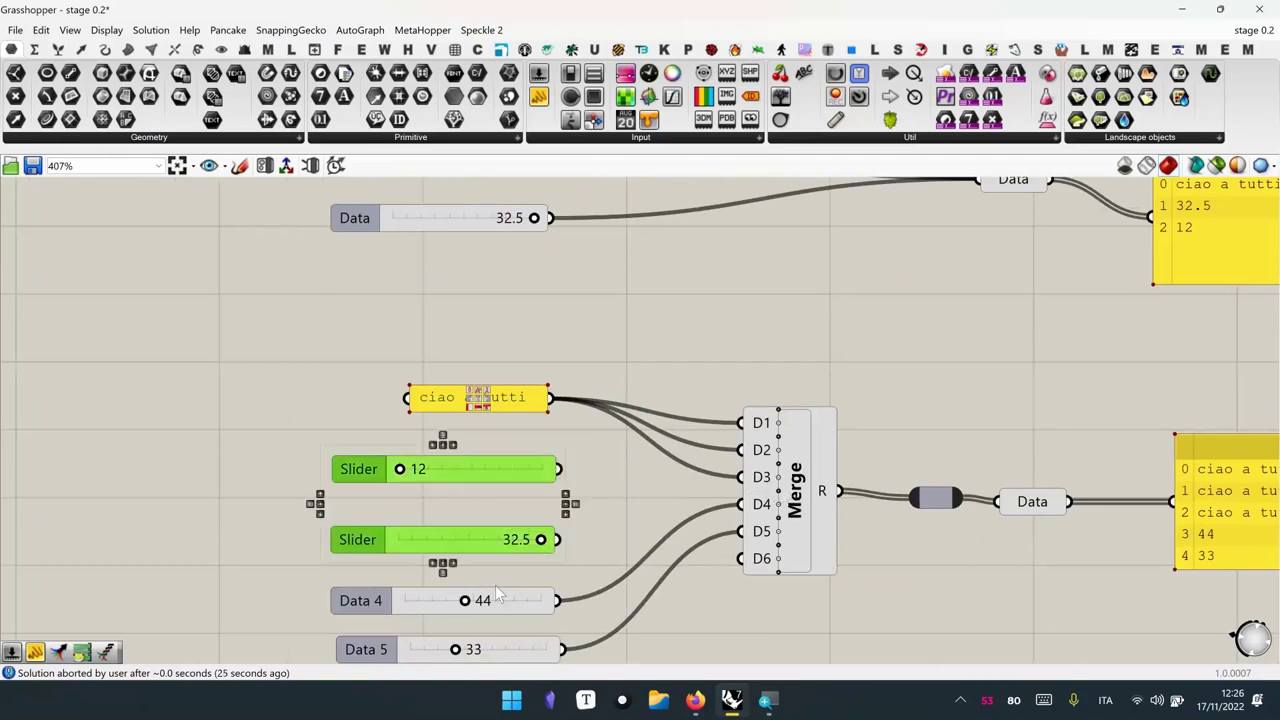
pyautogui.click(620, 490)
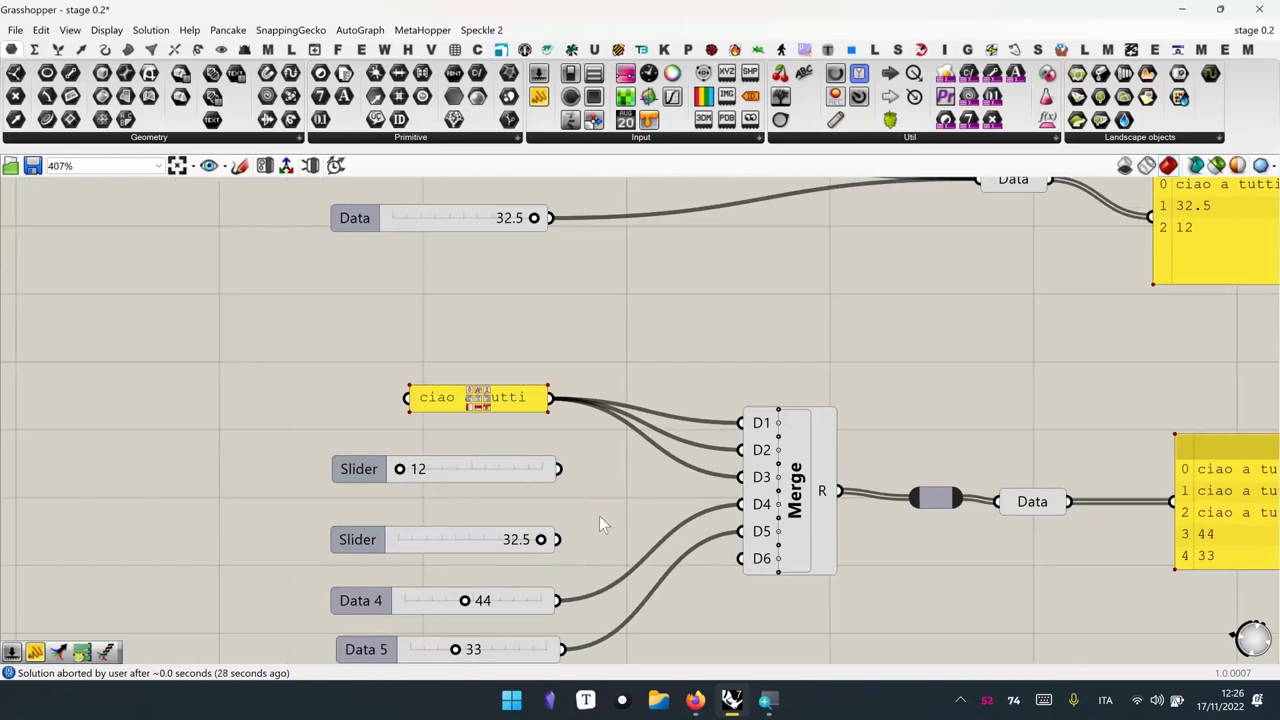
pyautogui.scroll(-3, 600, 518)
pyautogui.scroll(1, 622, 515)
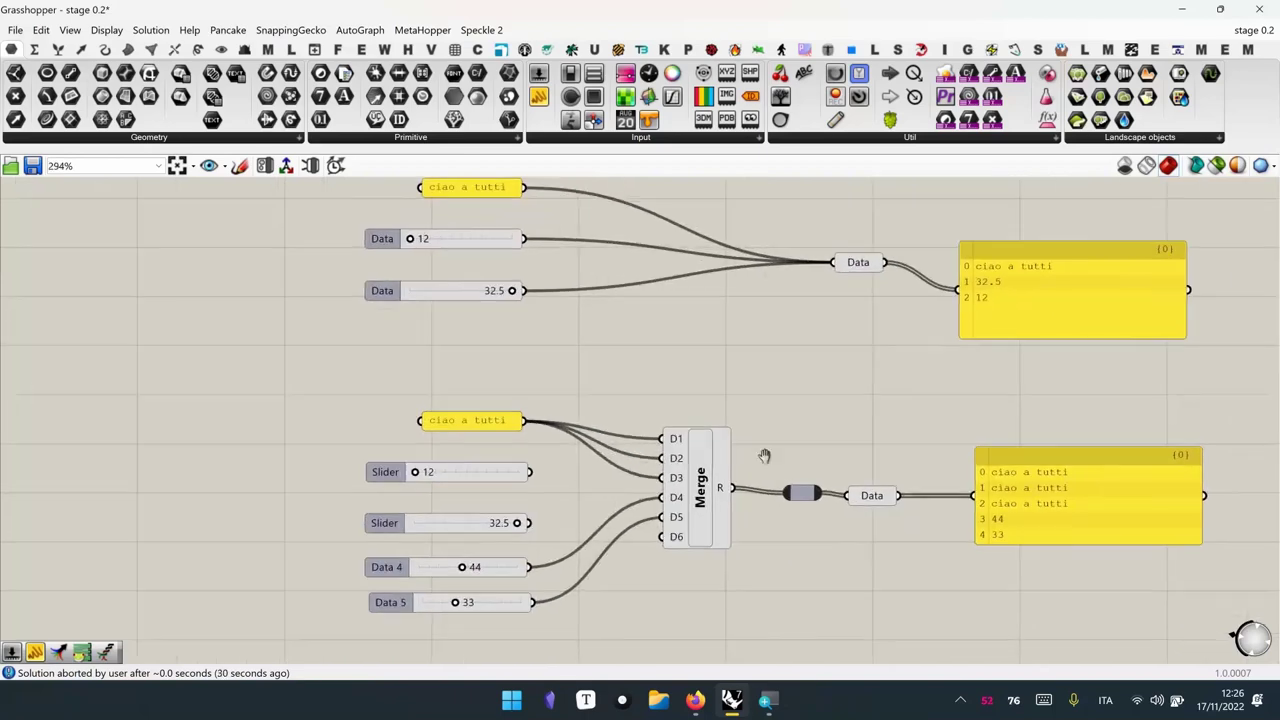
pyautogui.moveTo(764, 456); pyautogui.dragTo(684, 452, button='right')
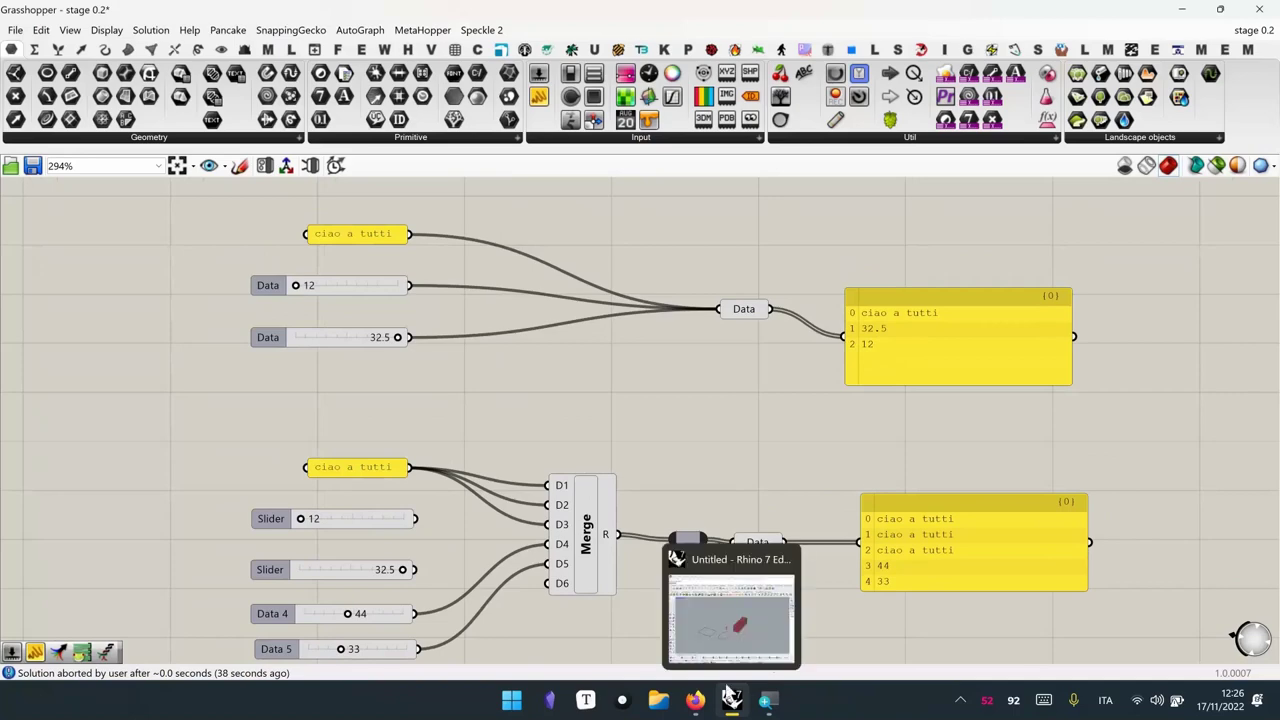
# Switch to Firefox to check the Webex meeting and return to Grasshopper
pyautogui.moveTo(695, 700)
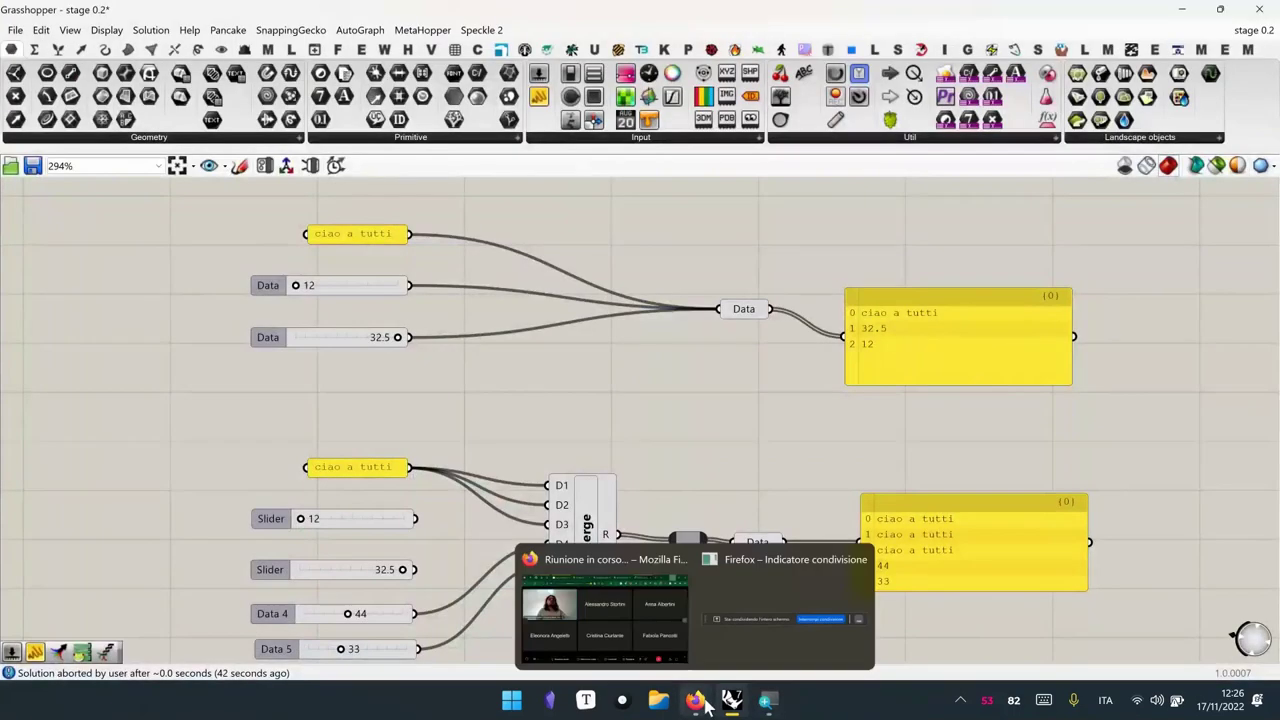
pyautogui.click(645, 655)
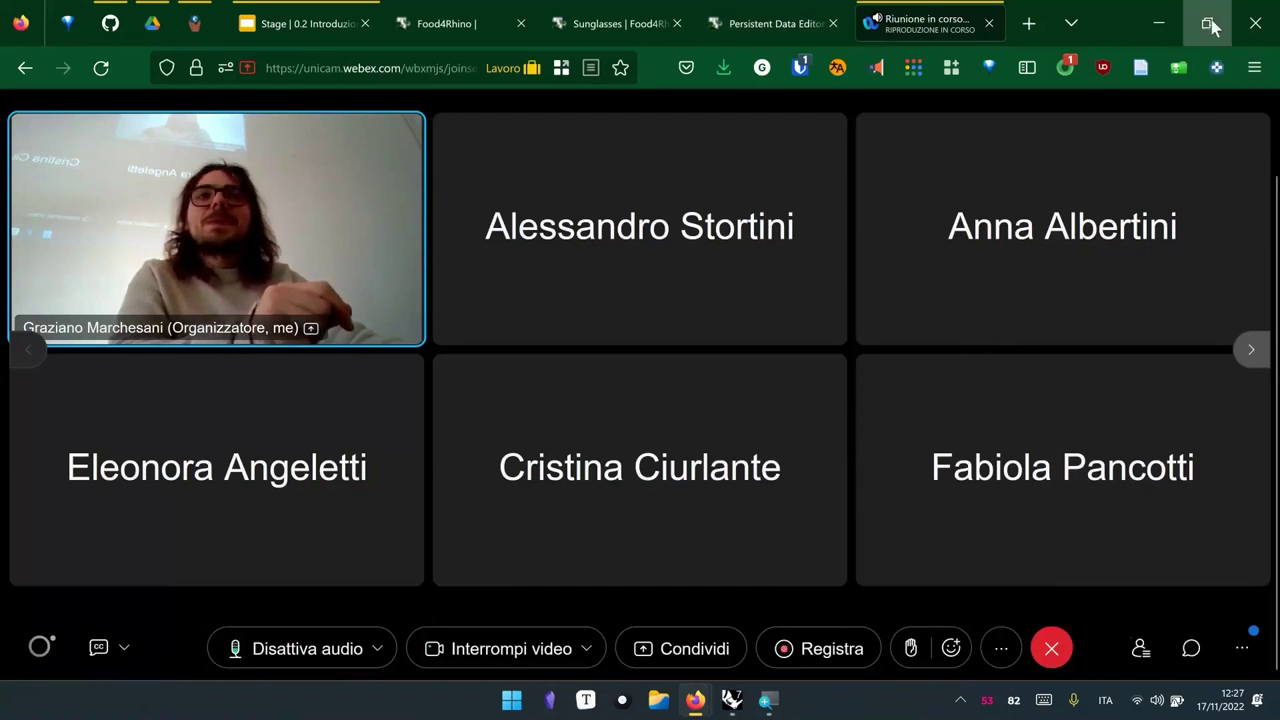
pyautogui.click(1160, 22)
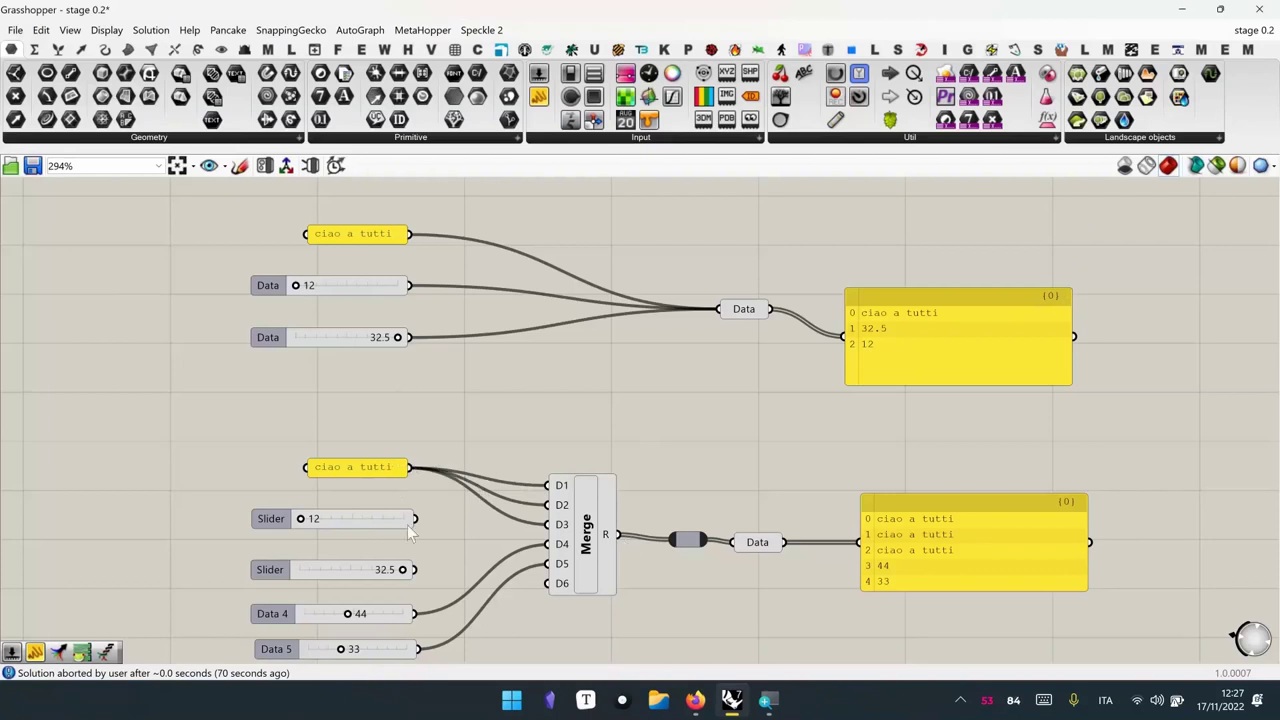
# Add the lower 12 and 32.5 sliders to Merge input D1 alongside the panel, and disconnect the 32.5 slider from D1
pyautogui.keyDown('shift'); pyautogui.moveTo(415, 518); pyautogui.dragTo(547, 485); pyautogui.keyUp('shift')
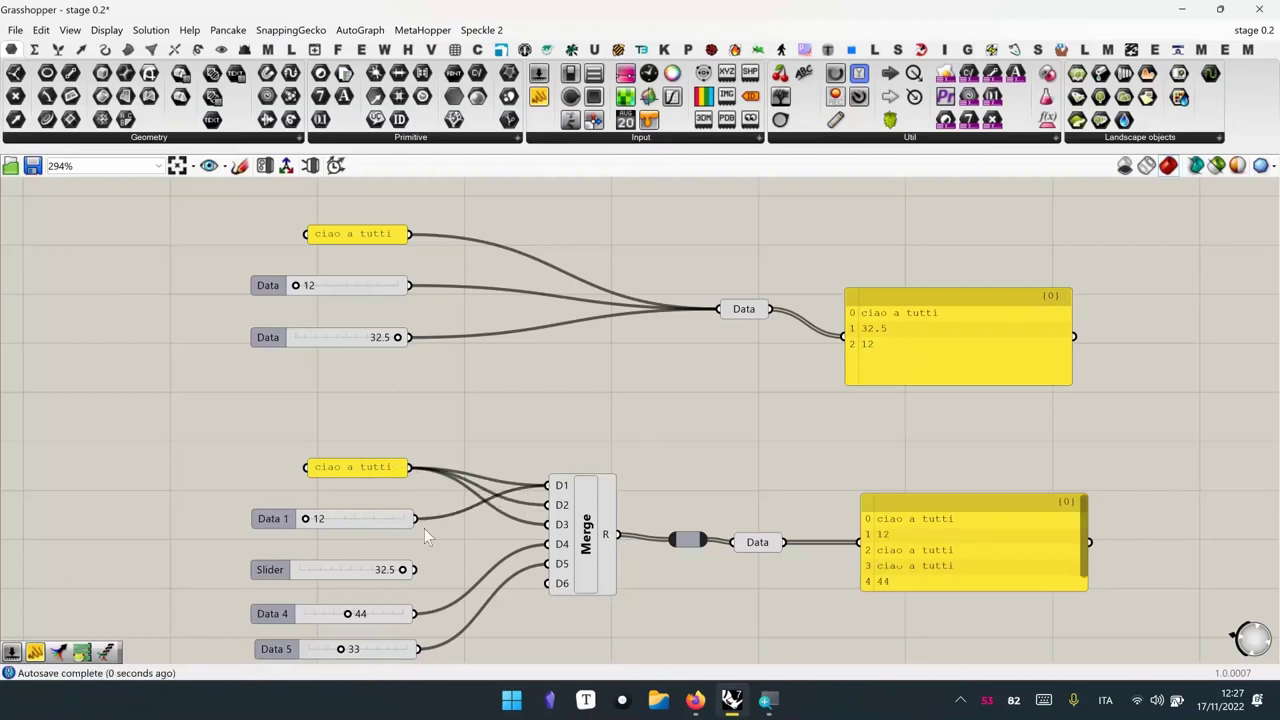
pyautogui.keyDown('shift'); pyautogui.moveTo(415, 569); pyautogui.dragTo(547, 485); pyautogui.keyUp('shift')
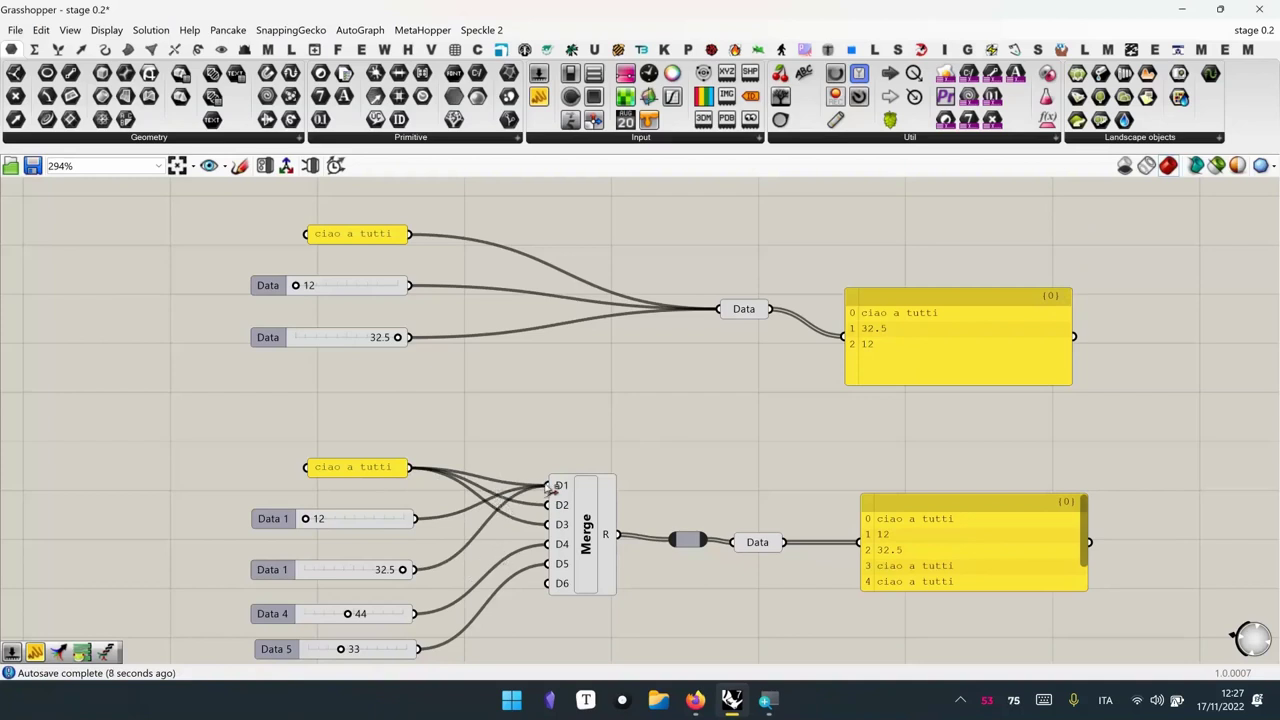
pyautogui.keyDown('ctrl'); pyautogui.moveTo(552, 487); pyautogui.dragTo(420, 570); pyautogui.keyUp('ctrl')
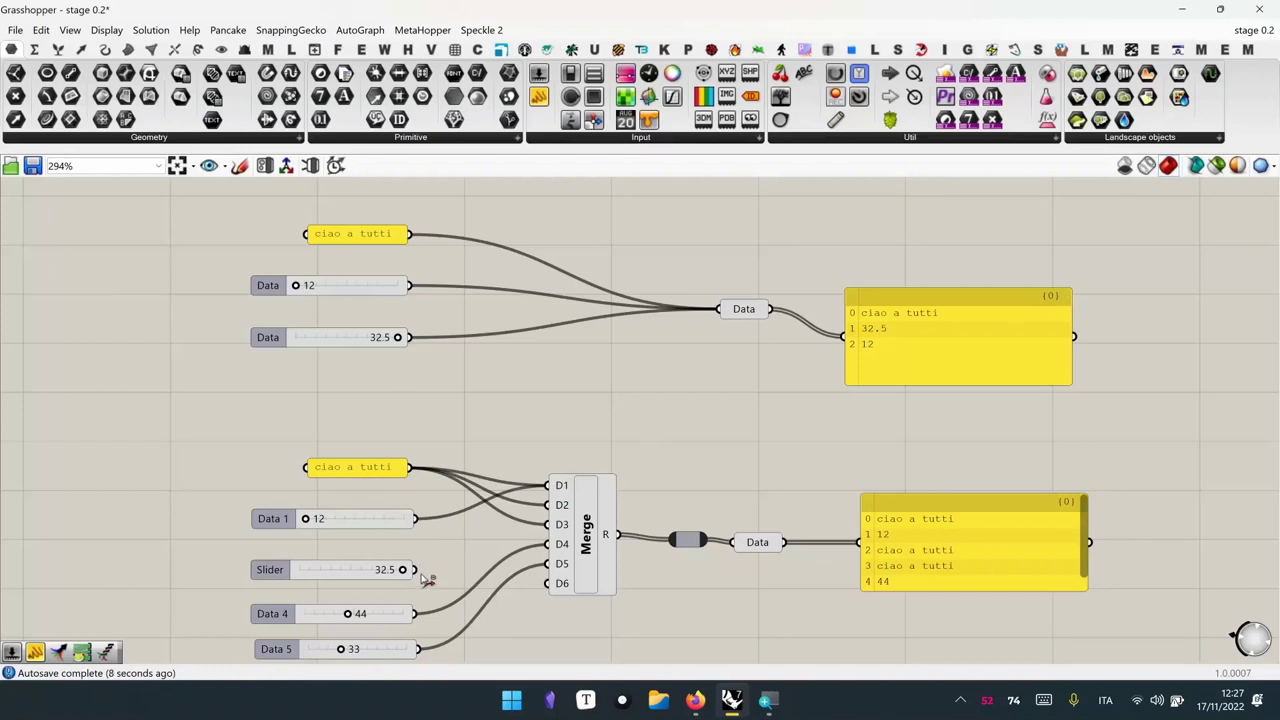
# Disconnect the "ciao a tutti" panel and the 12 slider from Merge input D1
pyautogui.rightClick(564, 490)
pyautogui.click(542, 446)
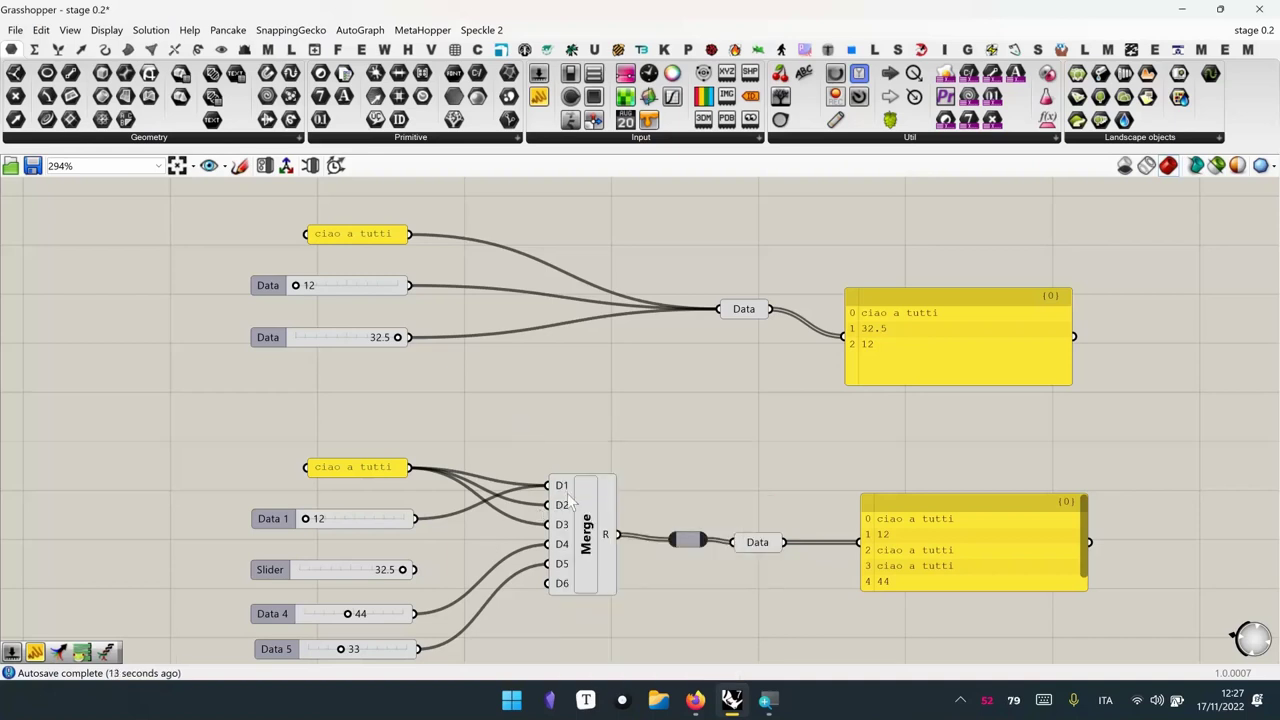
pyautogui.scroll(3, 588, 488)
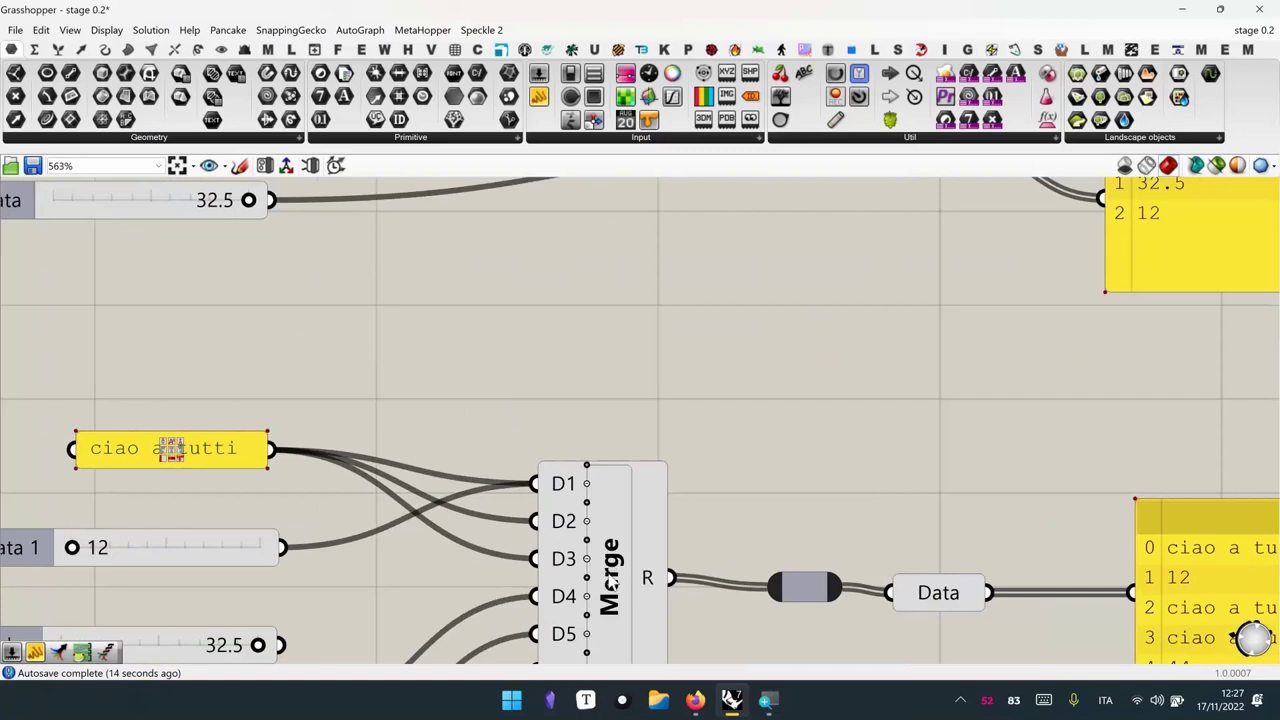
pyautogui.rightClick(565, 487)
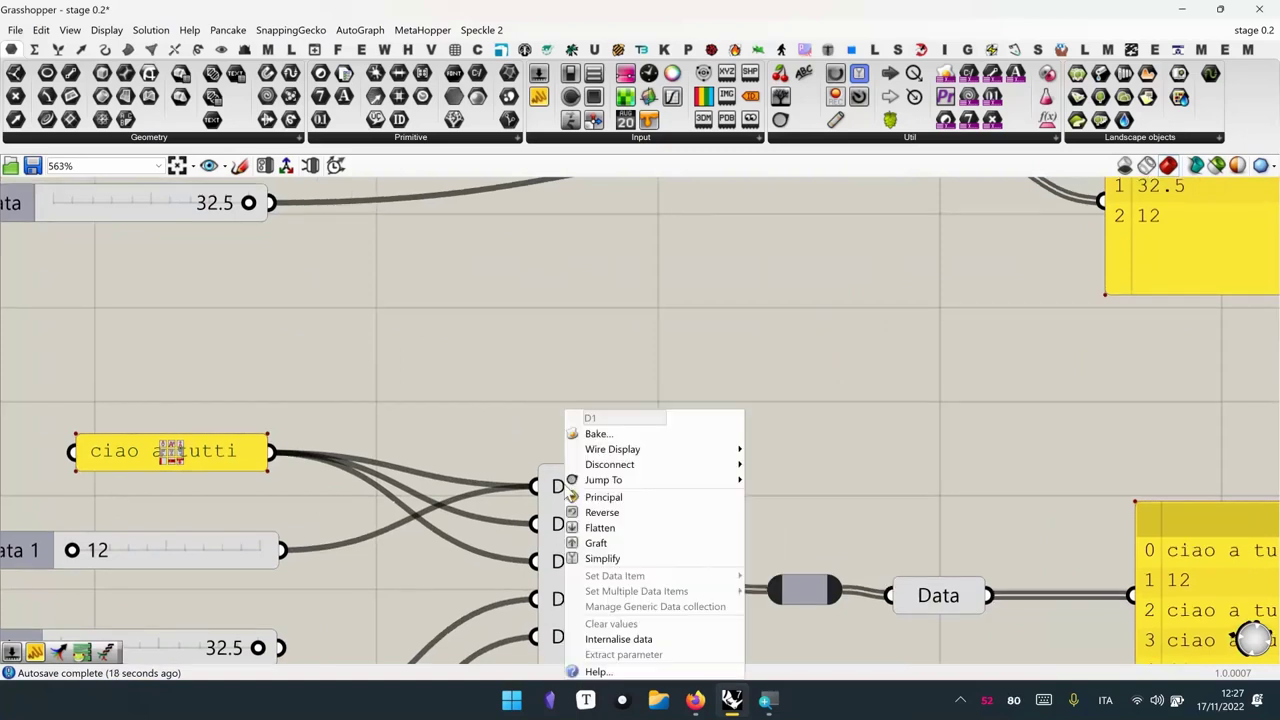
pyautogui.moveTo(650, 466)
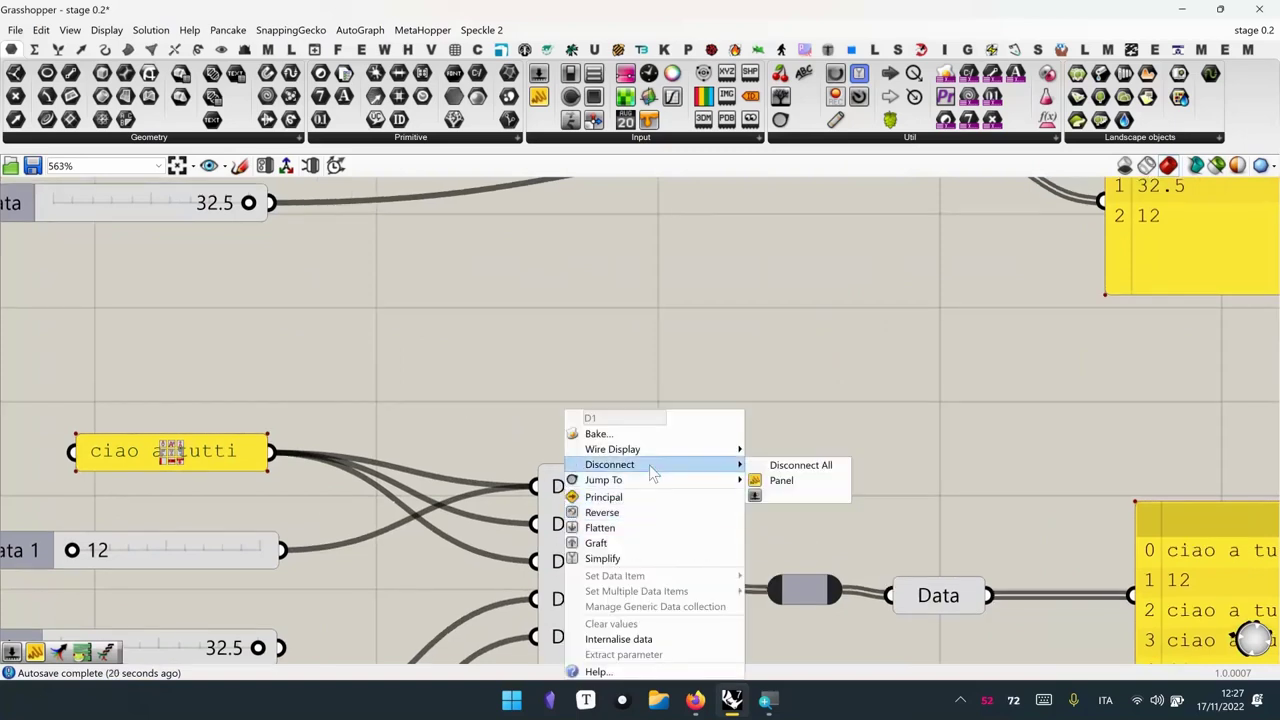
pyautogui.click(781, 481)
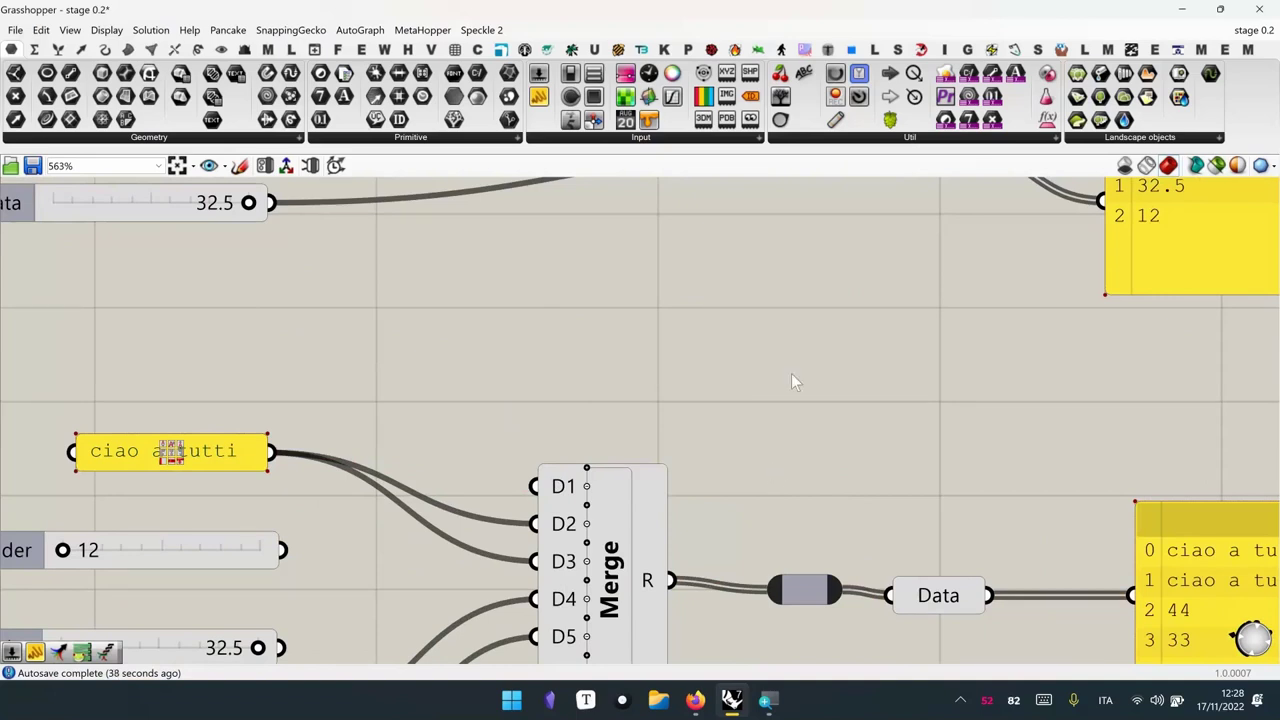
# Review the Data and Merge examples in relation to the Wire connection and Input data sections of the canvas
pyautogui.scroll(-2, 690, 295)
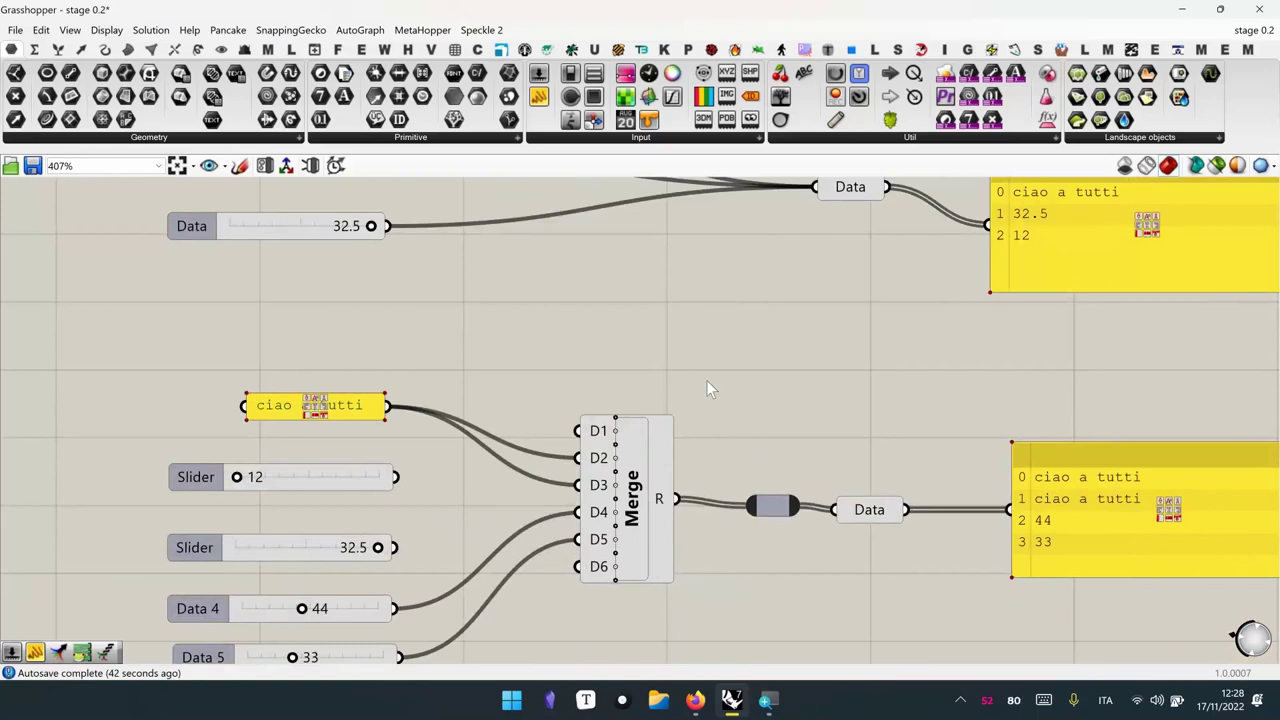
pyautogui.scroll(-3, 706, 380)
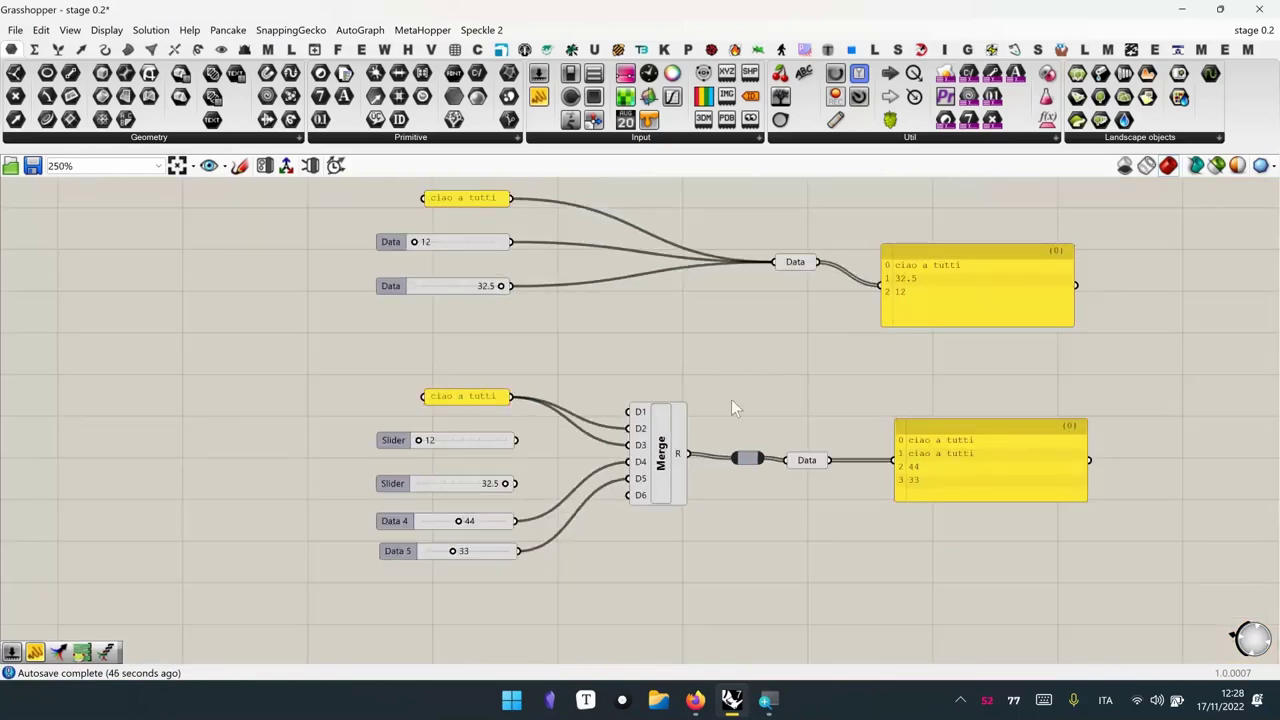
pyautogui.scroll(-2, 749, 380)
pyautogui.scroll(-5, 837, 413)
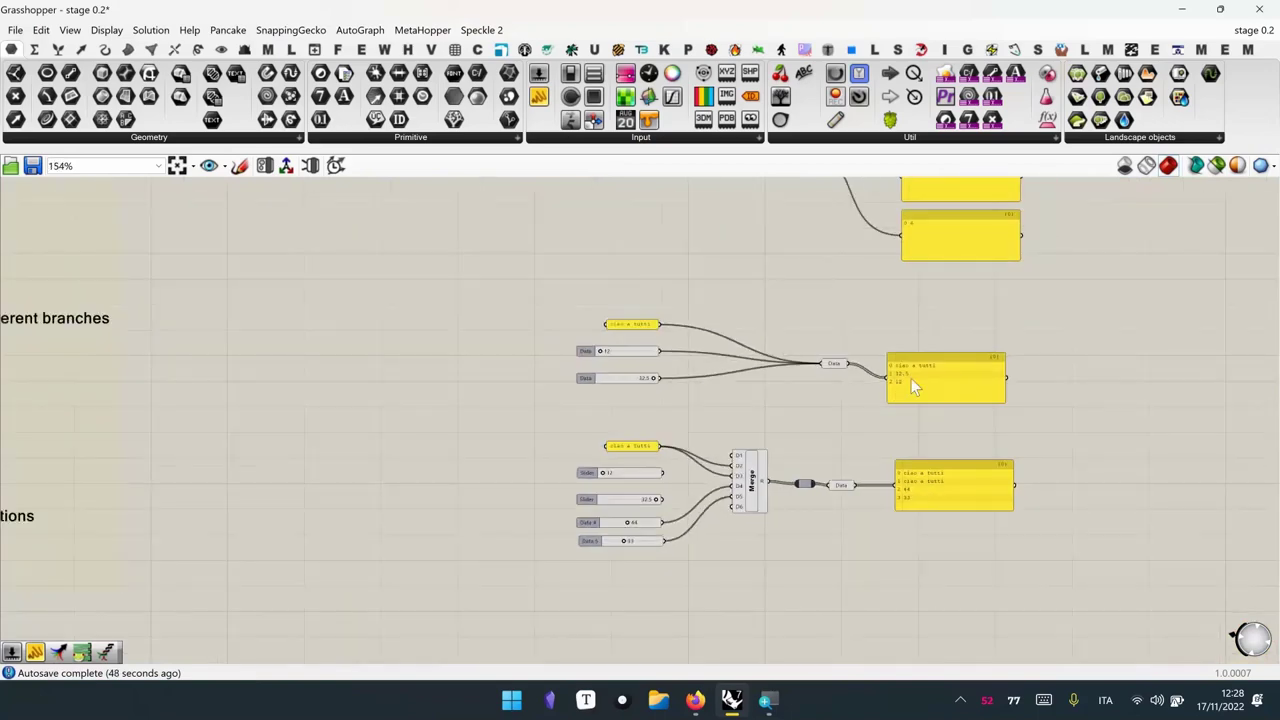
pyautogui.scroll(-2, 544, 416)
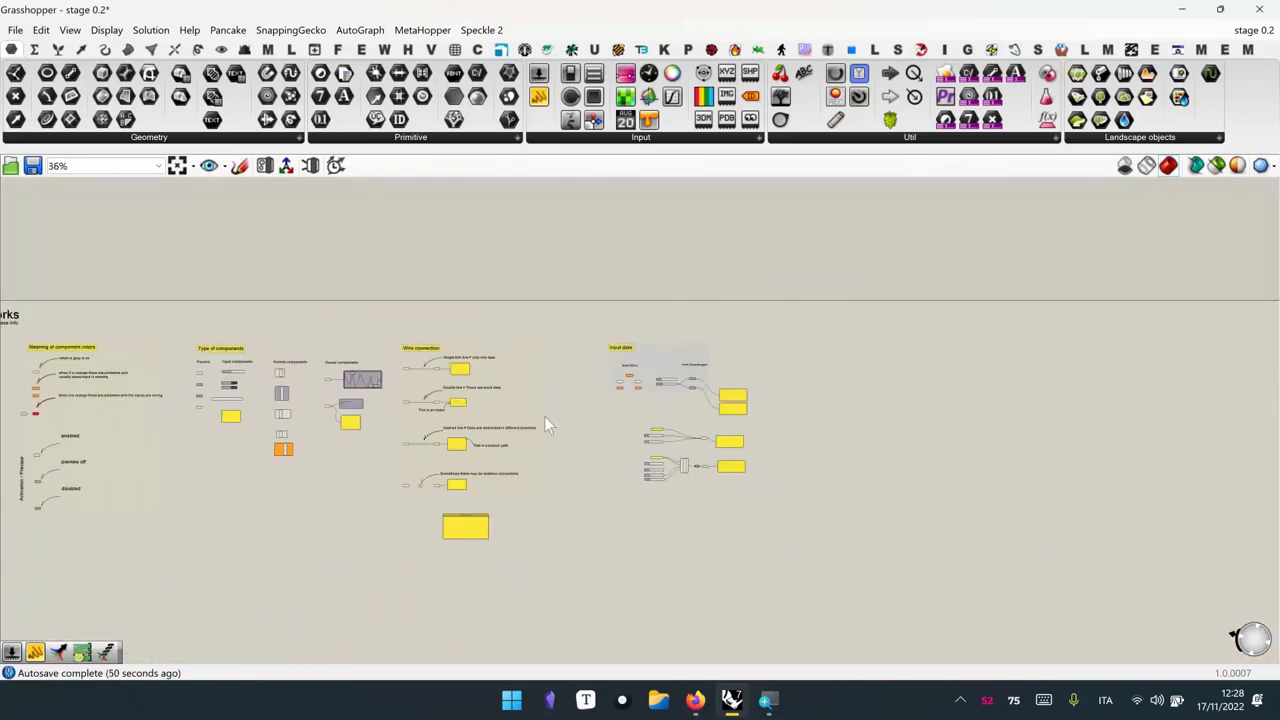
pyautogui.scroll(2, 754, 458)
pyautogui.moveTo(701, 409); pyautogui.dragTo(474, 532)
pyautogui.click(812, 421)
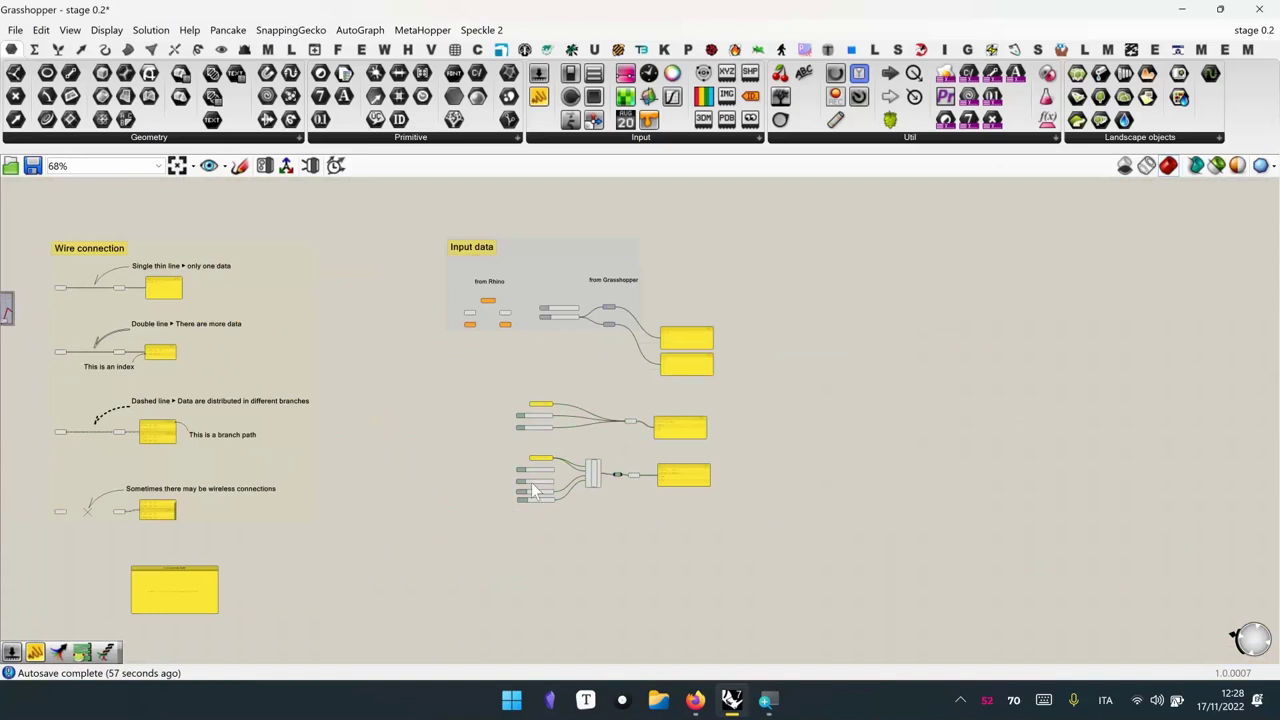
pyautogui.scroll(5, 575, 480)
pyautogui.scroll(1, 620, 468)
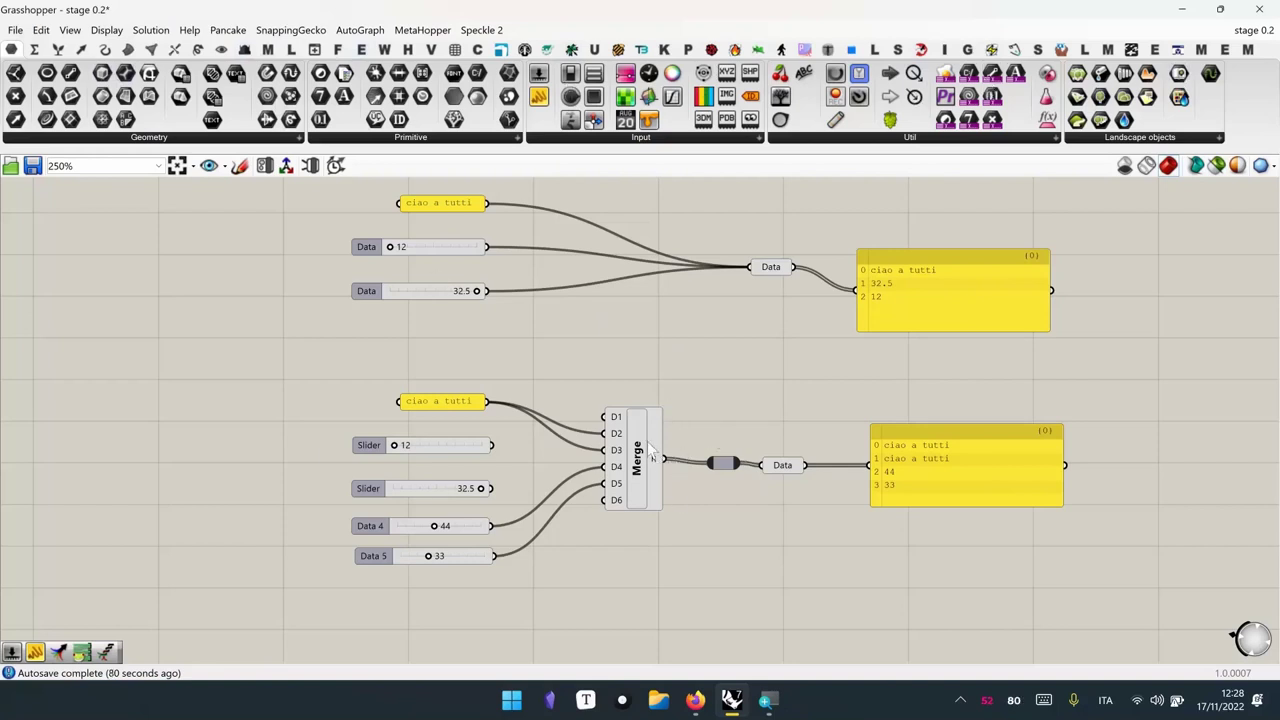
pyautogui.scroll(1, 641, 471)
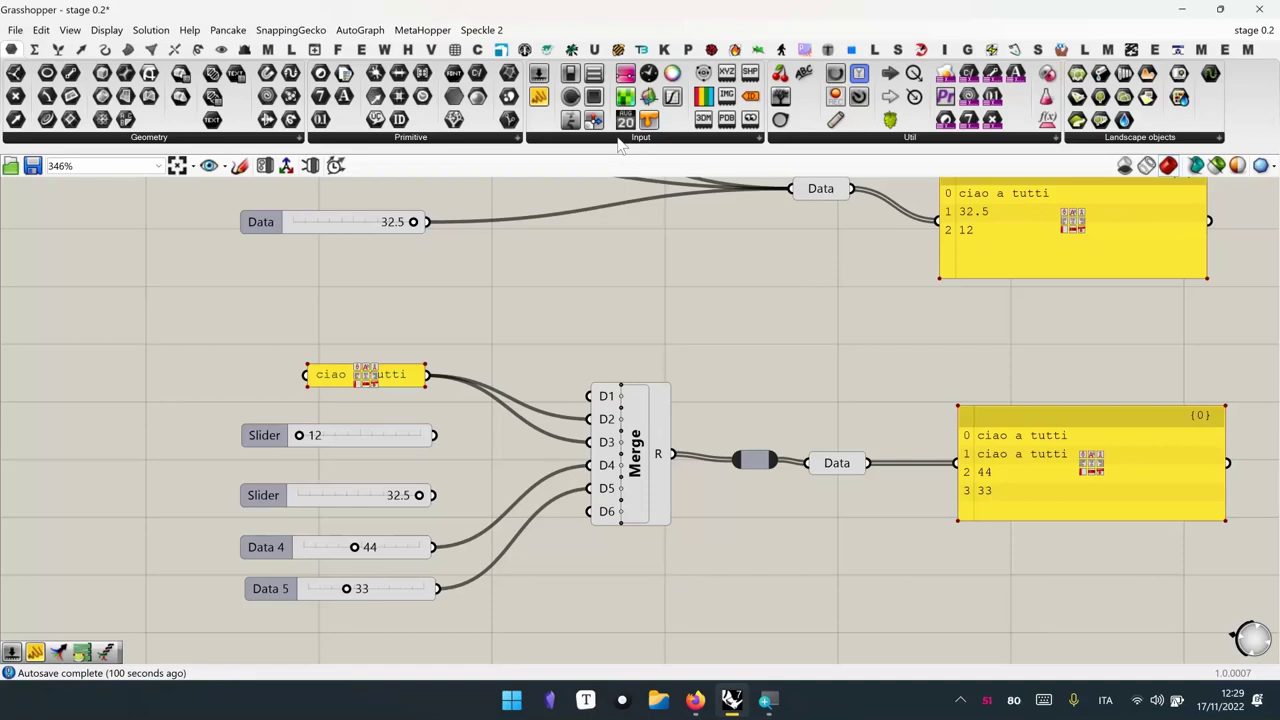
# Turn off Draw Full Names to abbreviate the Replace Text component's labels, and turn Draw Full Names back on
pyautogui.scroll(-10, 841, 472)
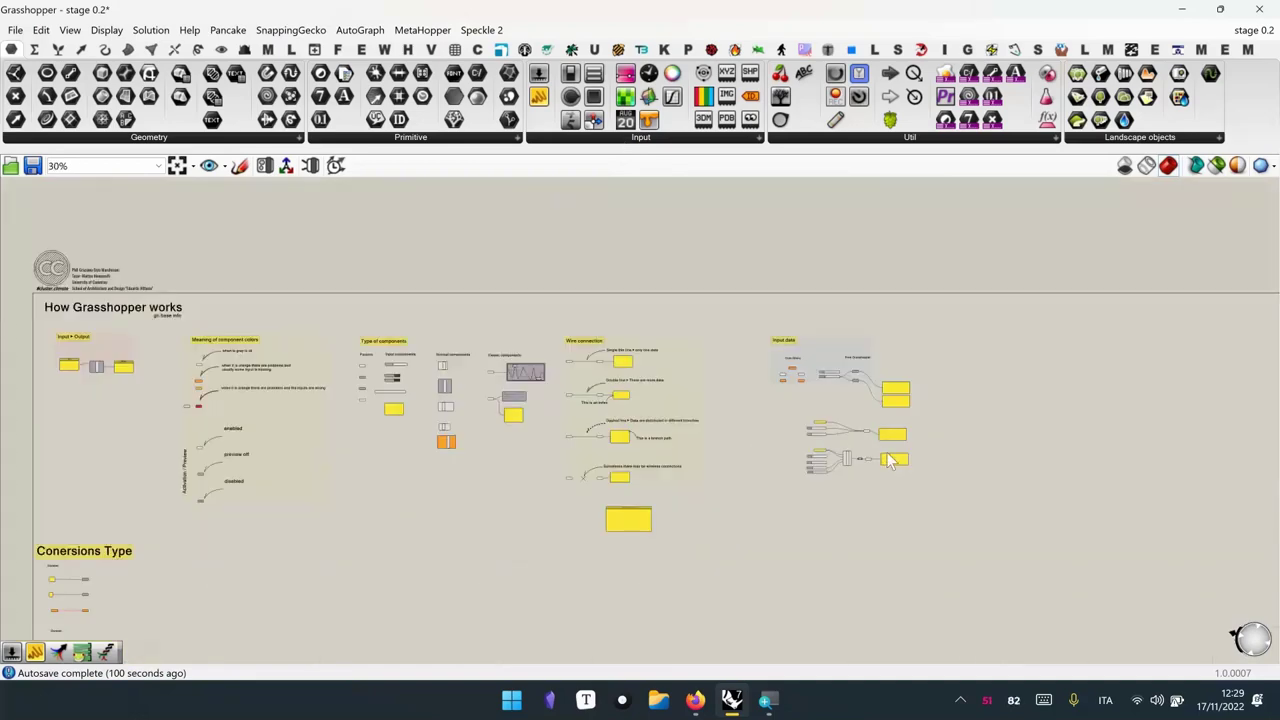
pyautogui.scroll(10, 292, 355)
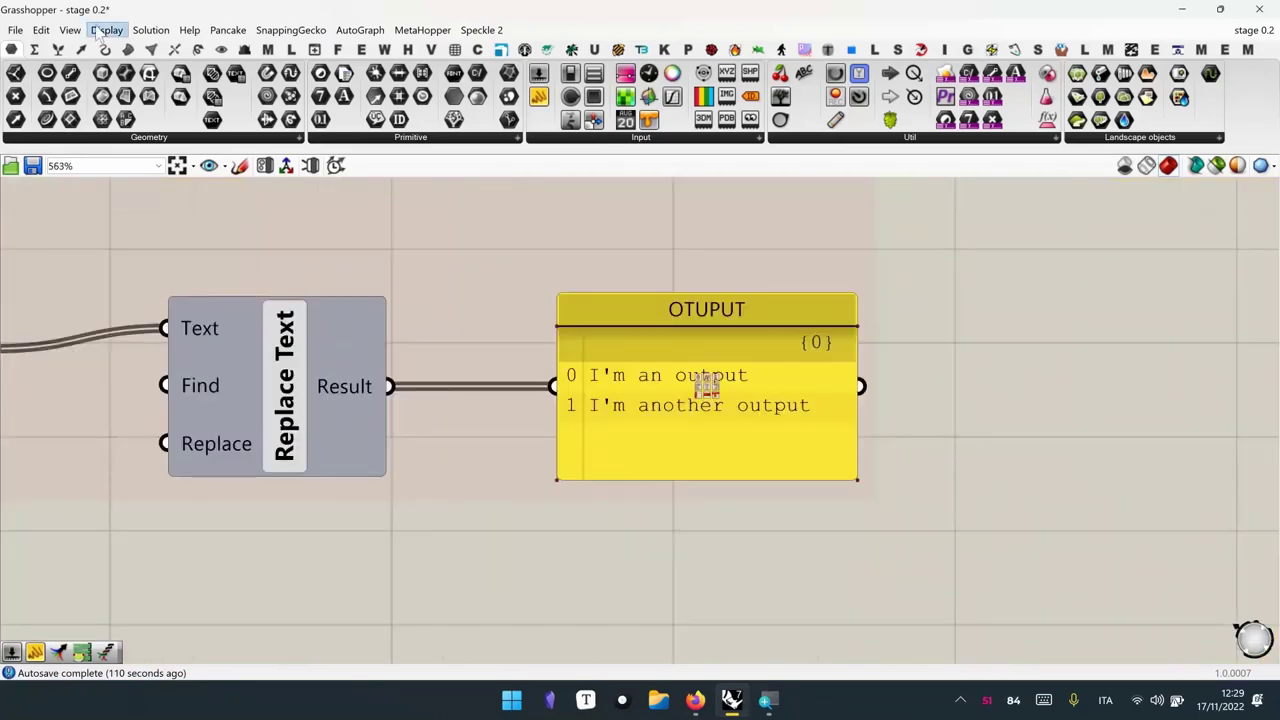
pyautogui.click(104, 31)
pyautogui.click(118, 31)
pyautogui.click(120, 31)
pyautogui.click(148, 86)
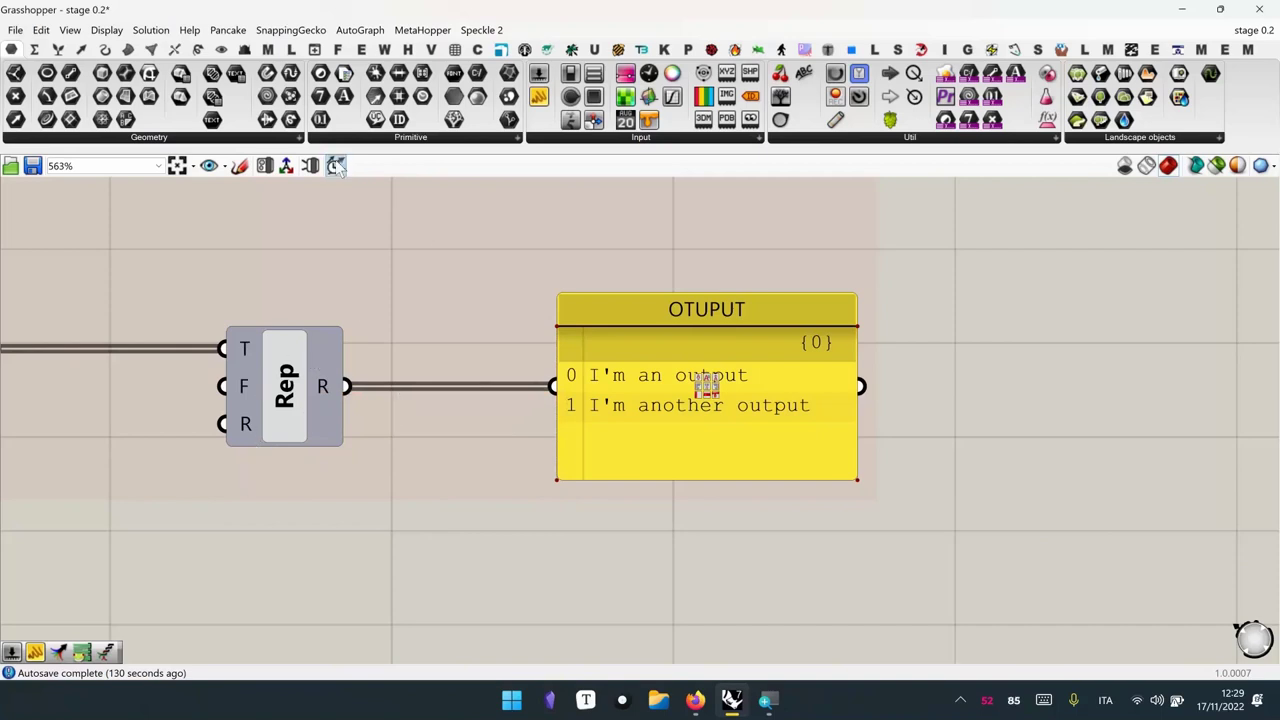
pyautogui.click(108, 30)
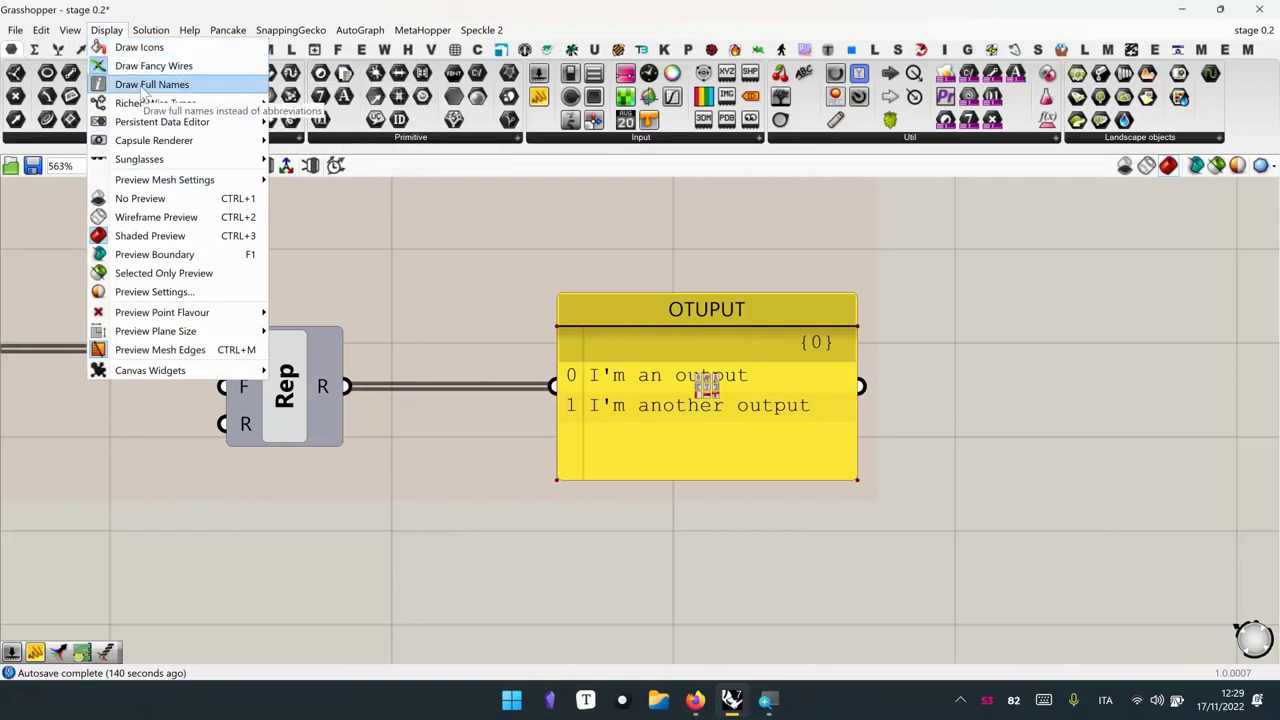
pyautogui.click(130, 88)
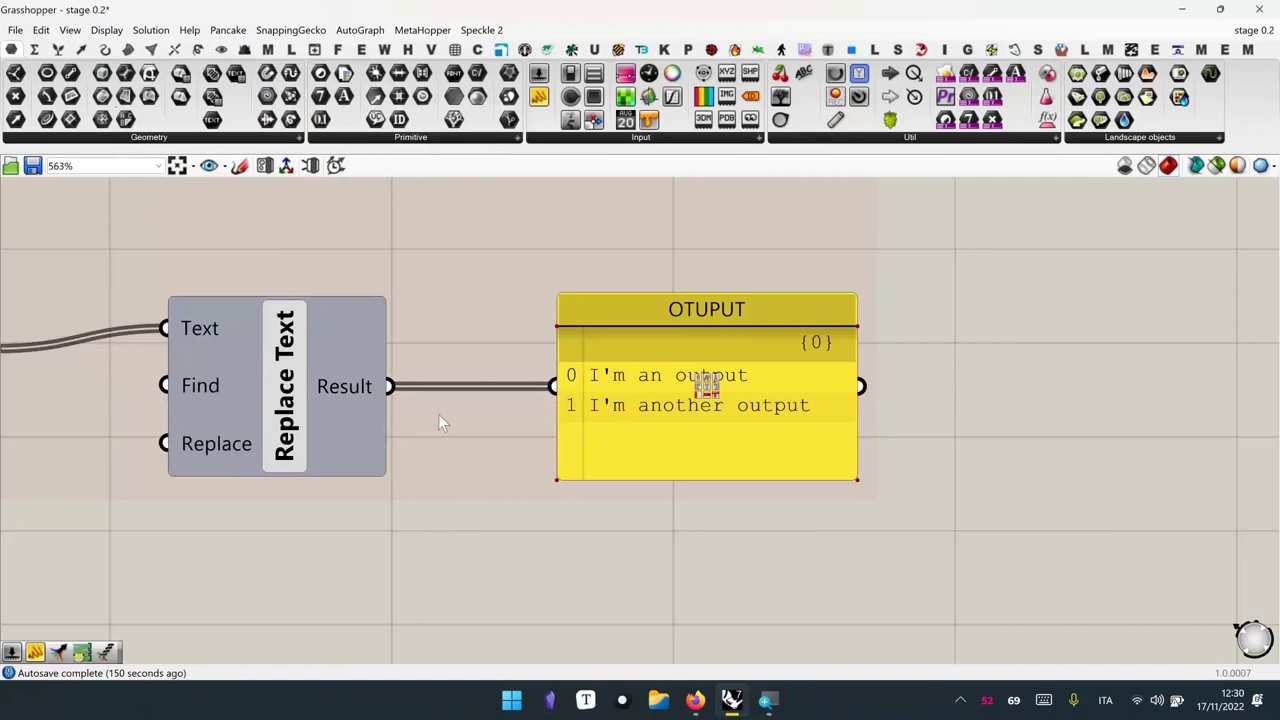
# Turn on Draw Icons so that the Replace Text component is drawn with its icon instead of its name
pyautogui.moveTo(439, 400); pyautogui.dragTo(582, 391, button='right')
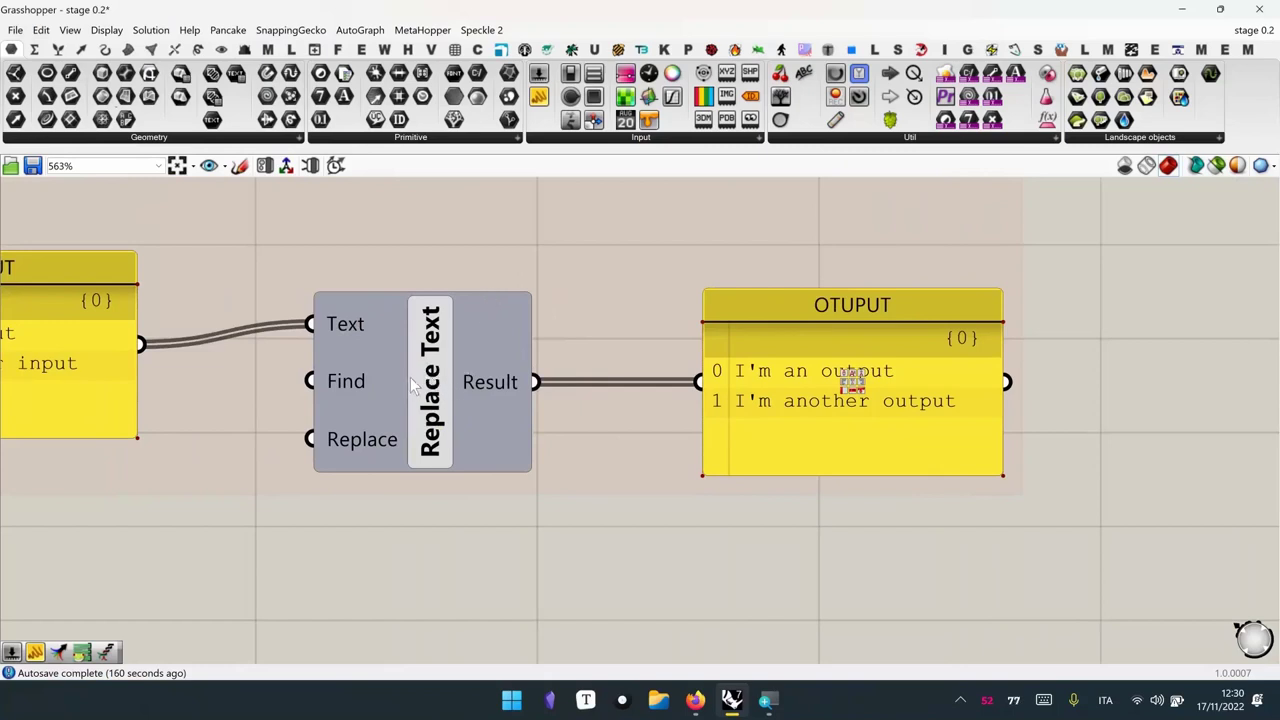
pyautogui.moveTo(415, 381)
pyautogui.click(106, 30)
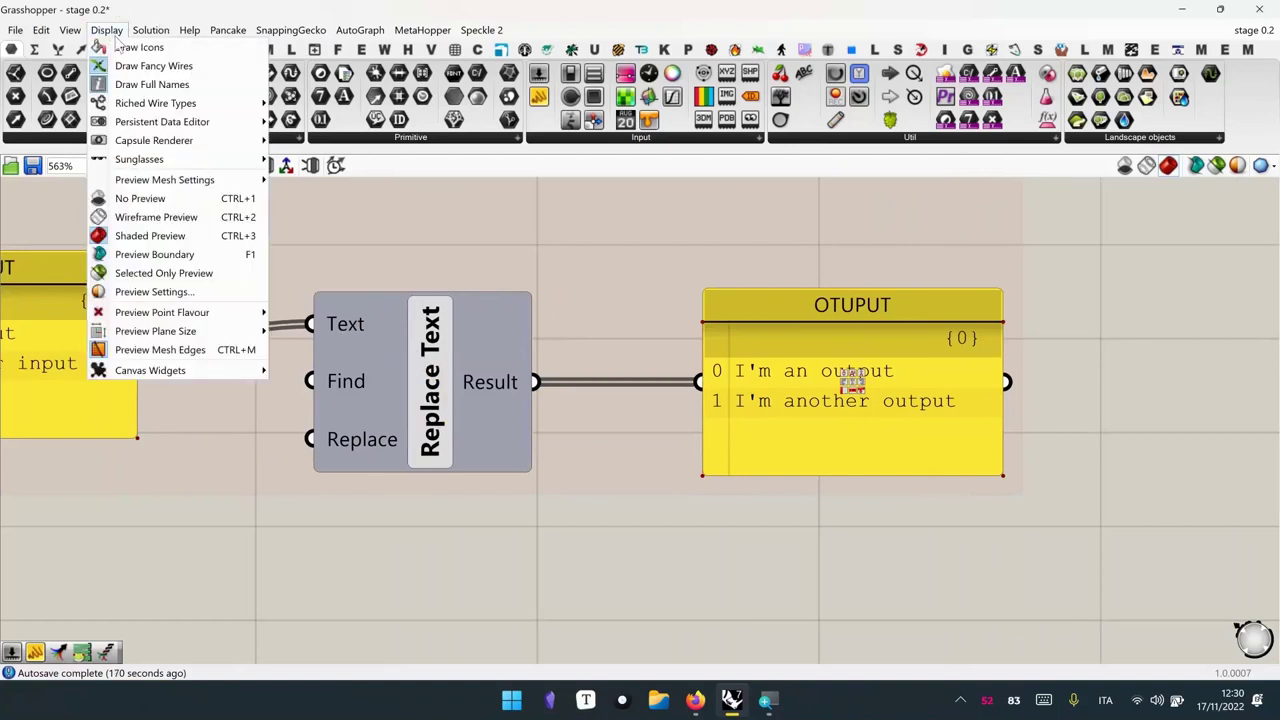
pyautogui.click(140, 48)
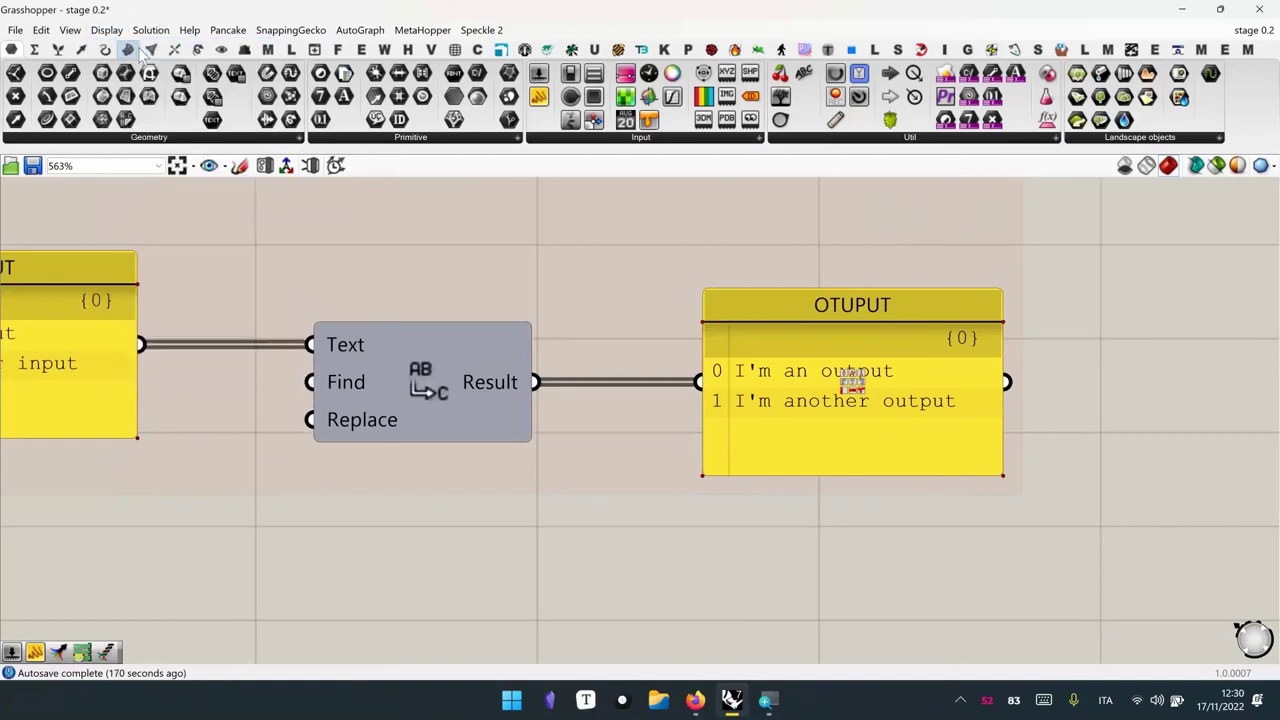
# Examine the component color meanings and the Type of components overview on the canvas
pyautogui.click(106, 30)
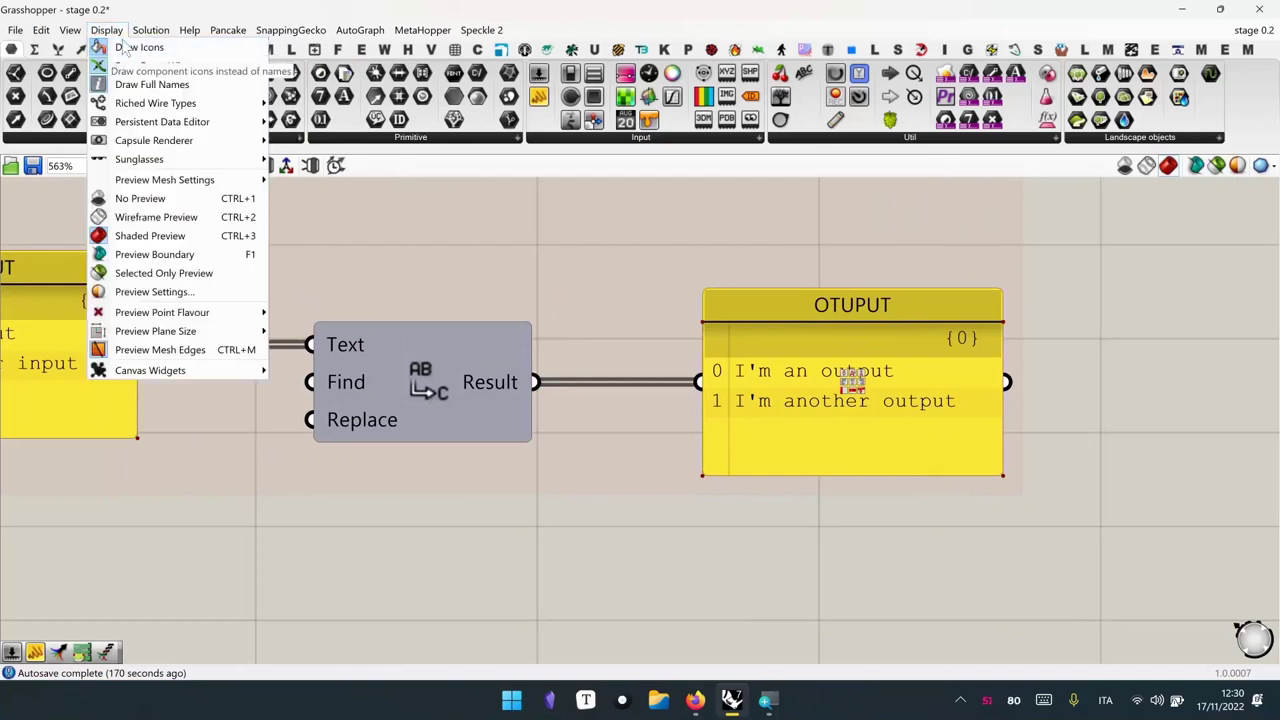
pyautogui.click(225, 548)
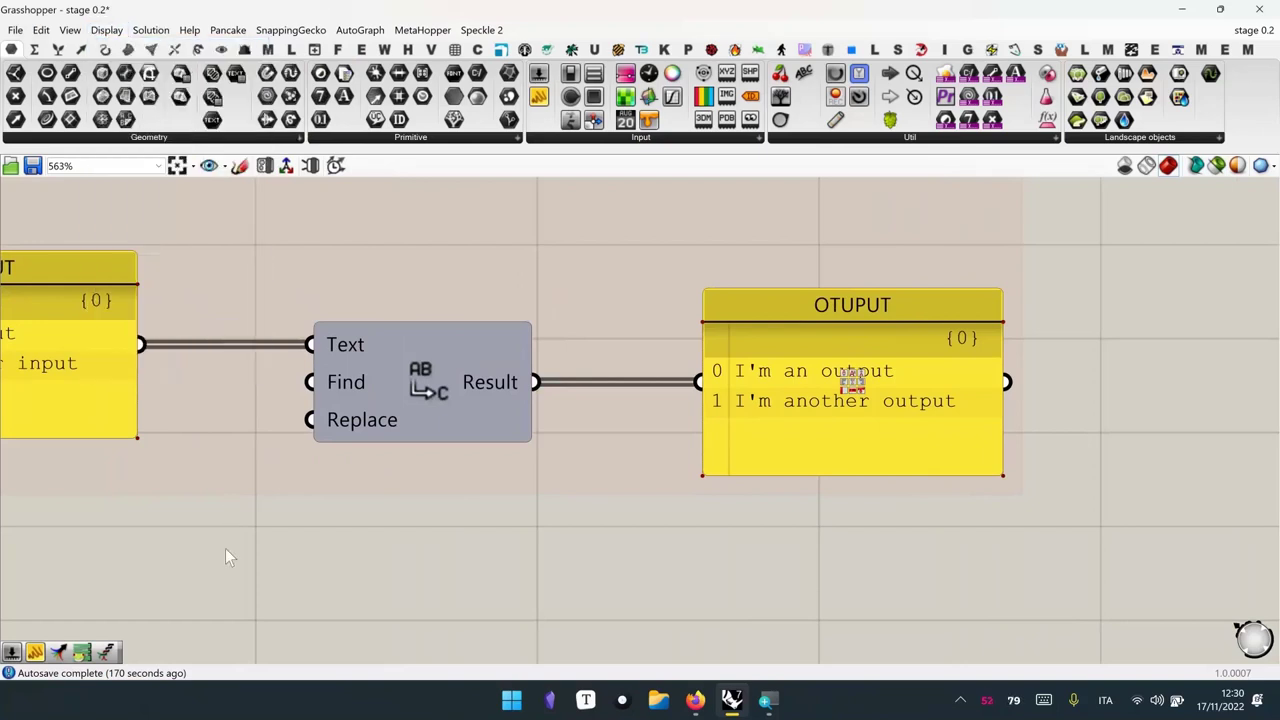
pyautogui.scroll(-5, 252, 302)
pyautogui.moveTo(726, 316); pyautogui.dragTo(414, 291, button='right')
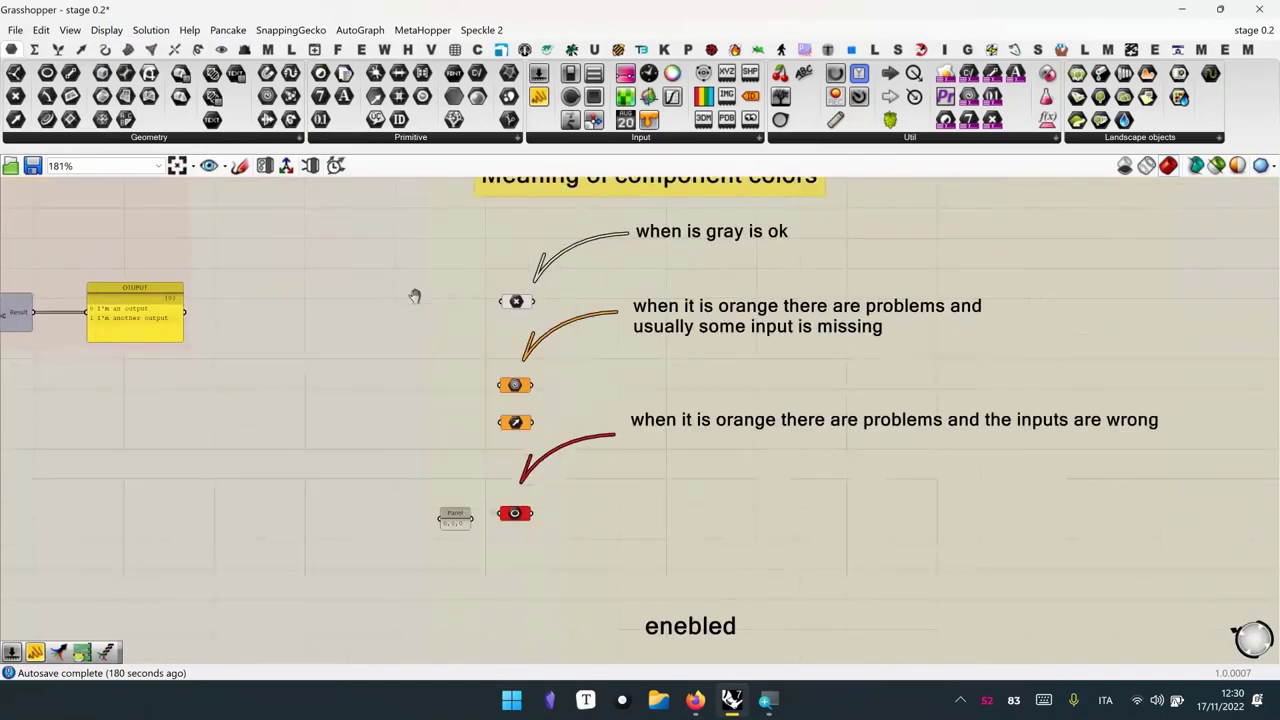
pyautogui.moveTo(707, 315); pyautogui.dragTo(403, 322, button='right')
pyautogui.moveTo(1090, 300); pyautogui.dragTo(714, 246, button='right')
pyautogui.moveTo(1235, 280); pyautogui.dragTo(855, 399, button='right')
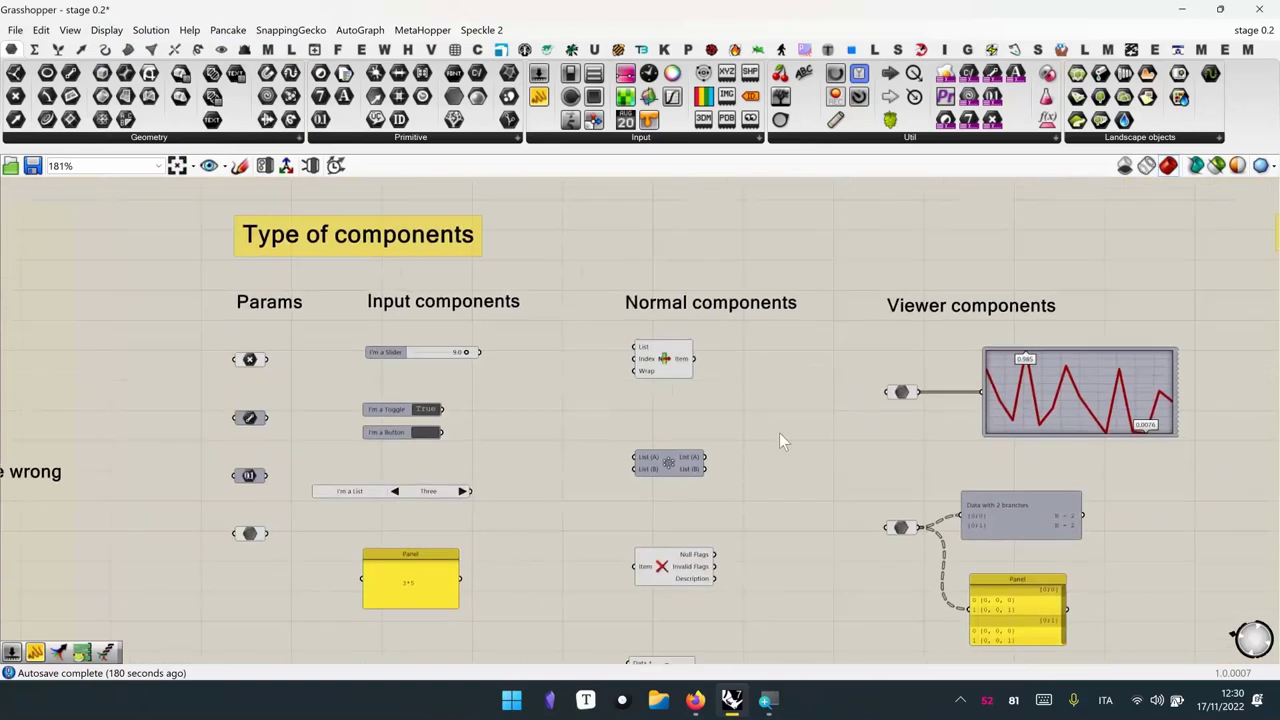
# Turn off Draw Icons to show names on the Type of components examples, and turn Draw Icons back on
pyautogui.scroll(3, 779, 432)
pyautogui.click(70, 29)
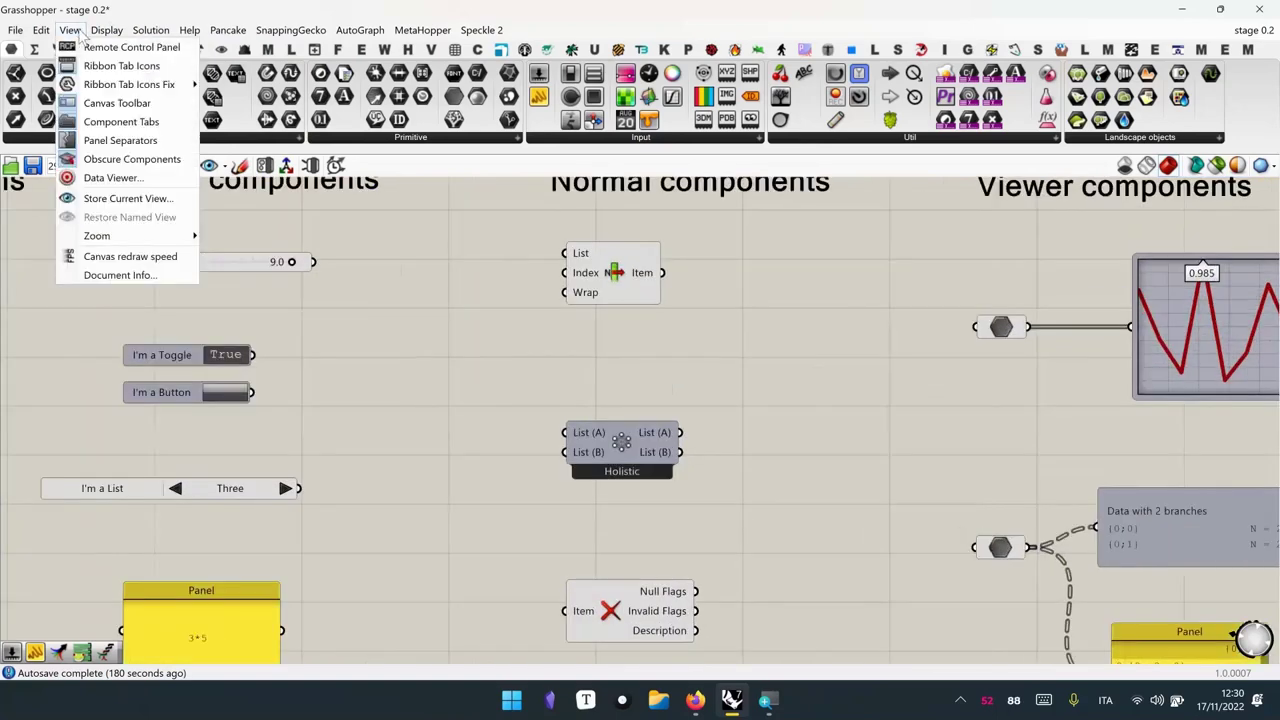
pyautogui.click(117, 47)
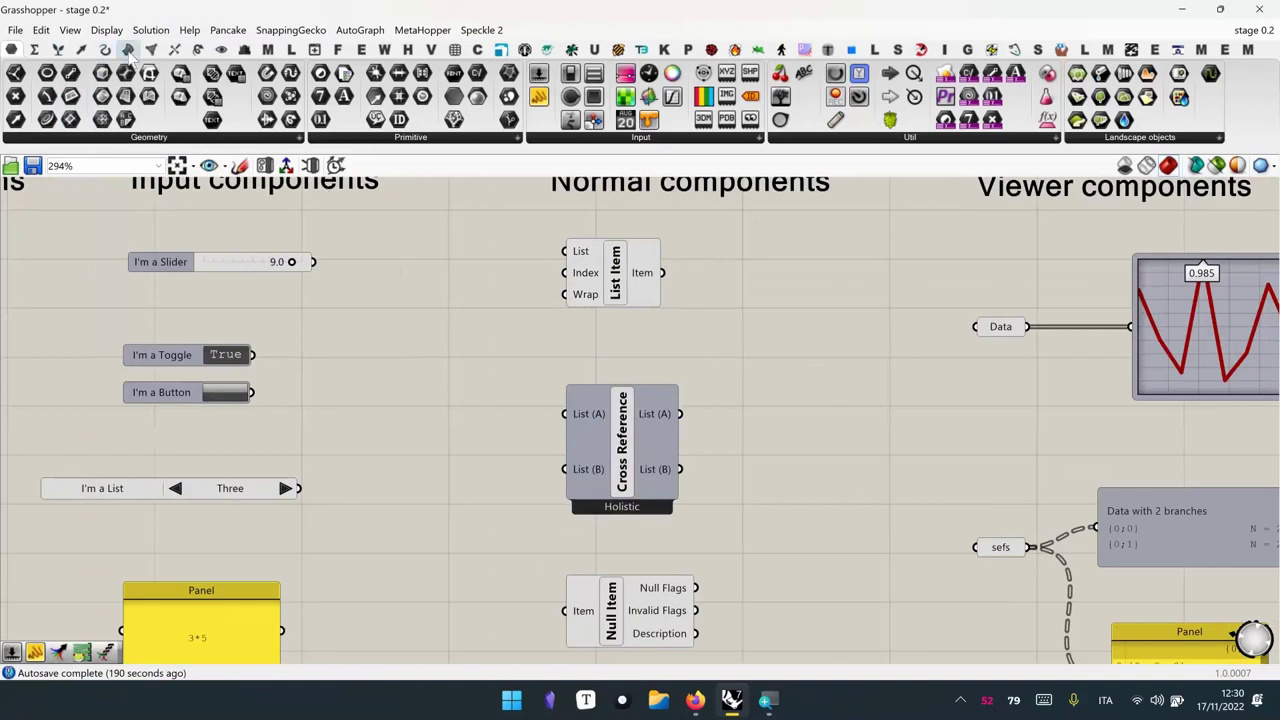
pyautogui.click(106, 29)
pyautogui.click(117, 47)
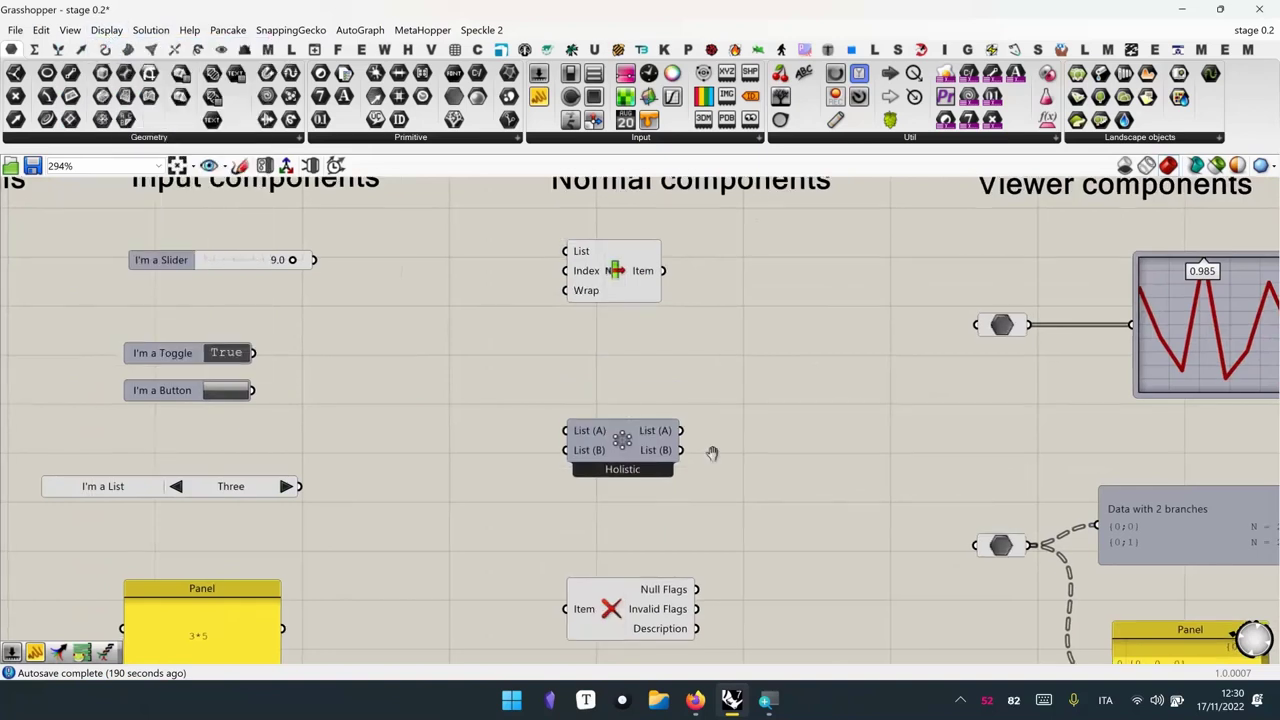
# Place the double-arrow Primitive parameter beside the List Item component and delete it
pyautogui.scroll(-1, 650, 410)
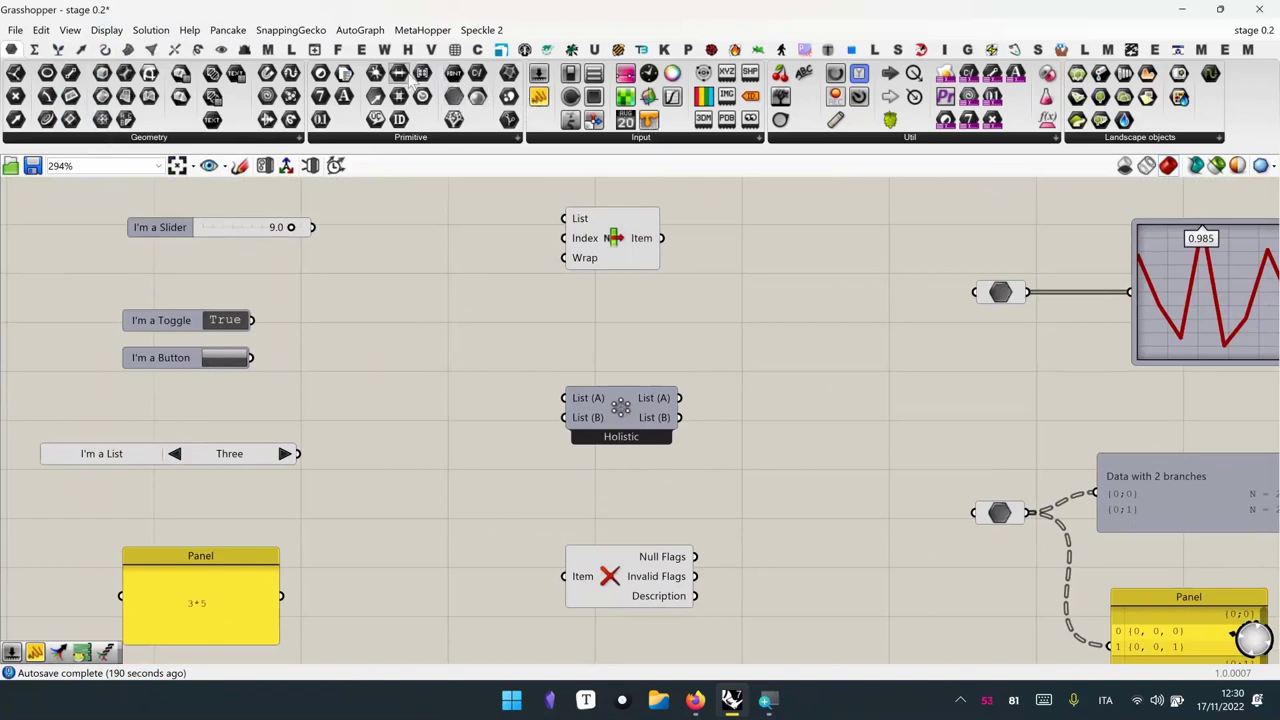
pyautogui.moveTo(398, 73); pyautogui.dragTo(781, 298)
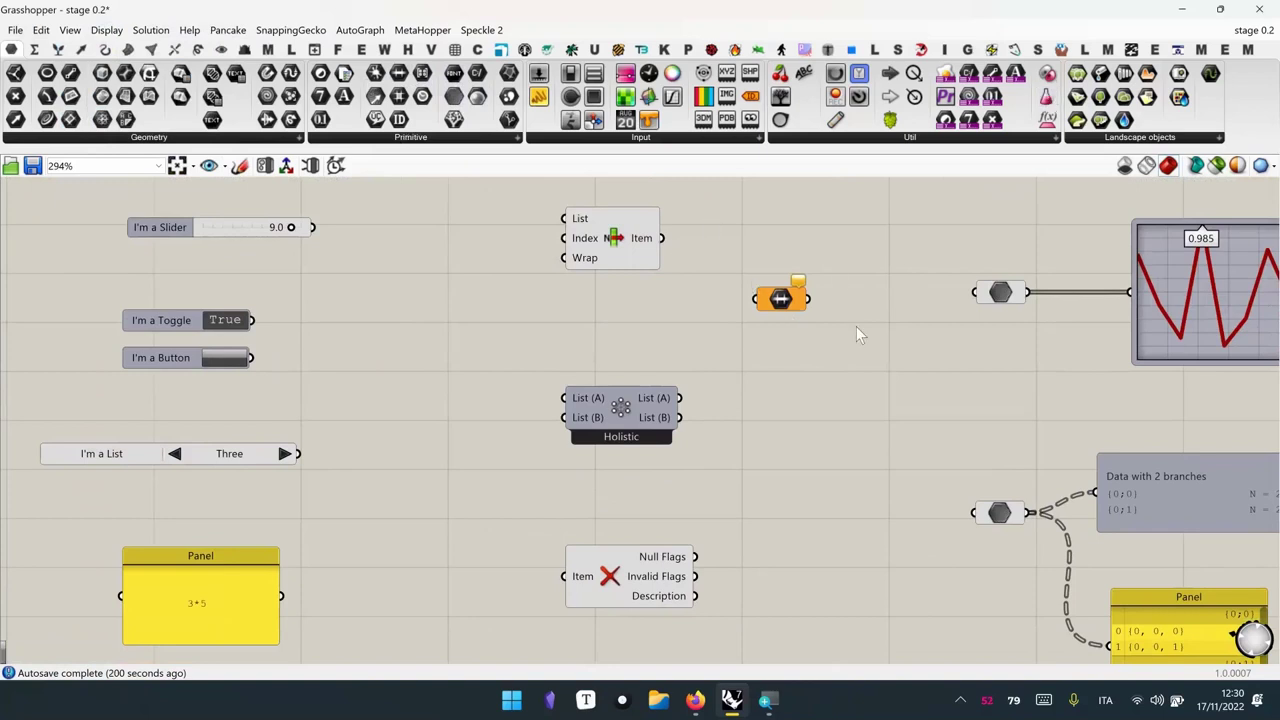
pyautogui.moveTo(840, 328); pyautogui.dragTo(746, 272)
pyautogui.press('Delete')
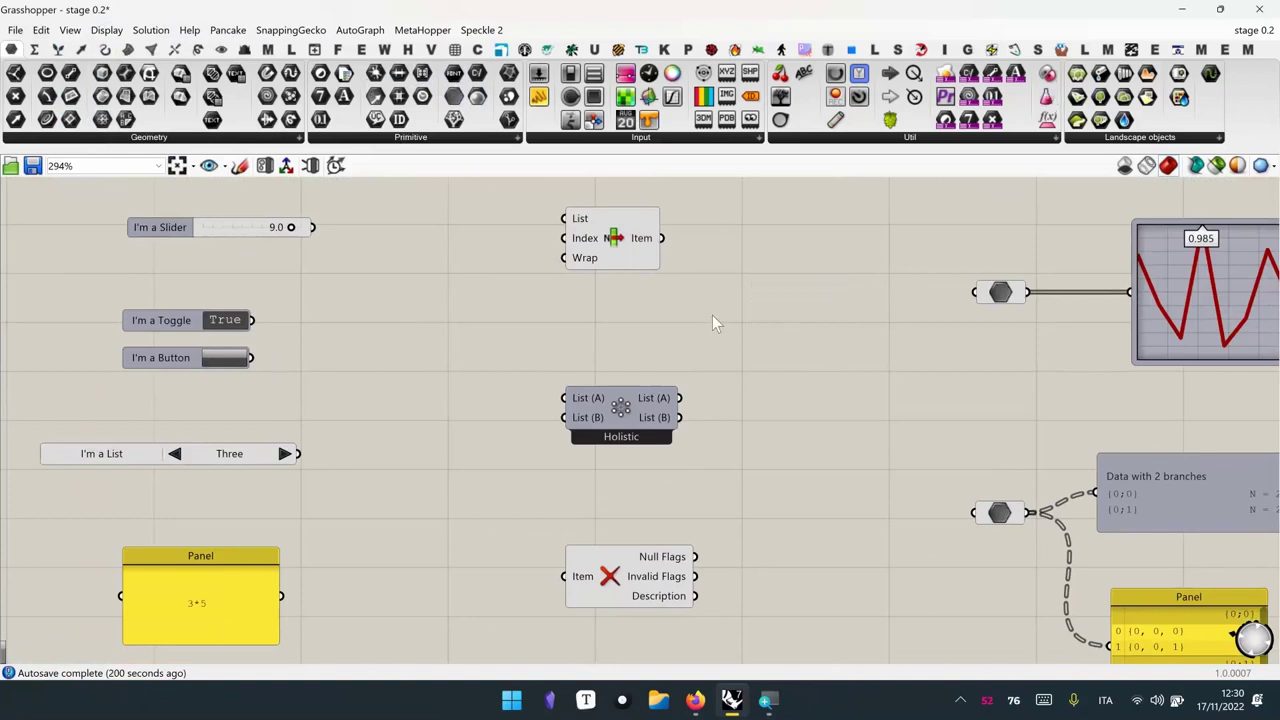
# Search for Geometry, add the Geometry parameter between the List Item and Cross Reference components, and remove it
pyautogui.doubleClick(717, 309)
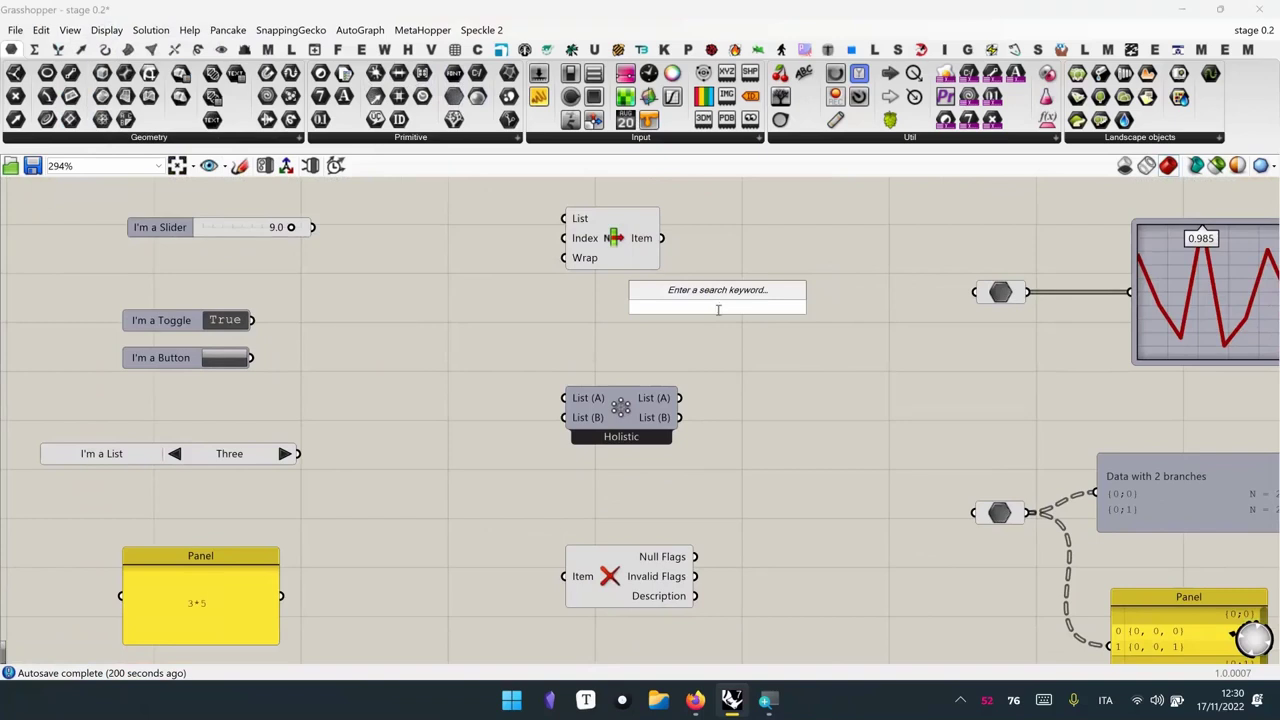
pyautogui.write('geo')
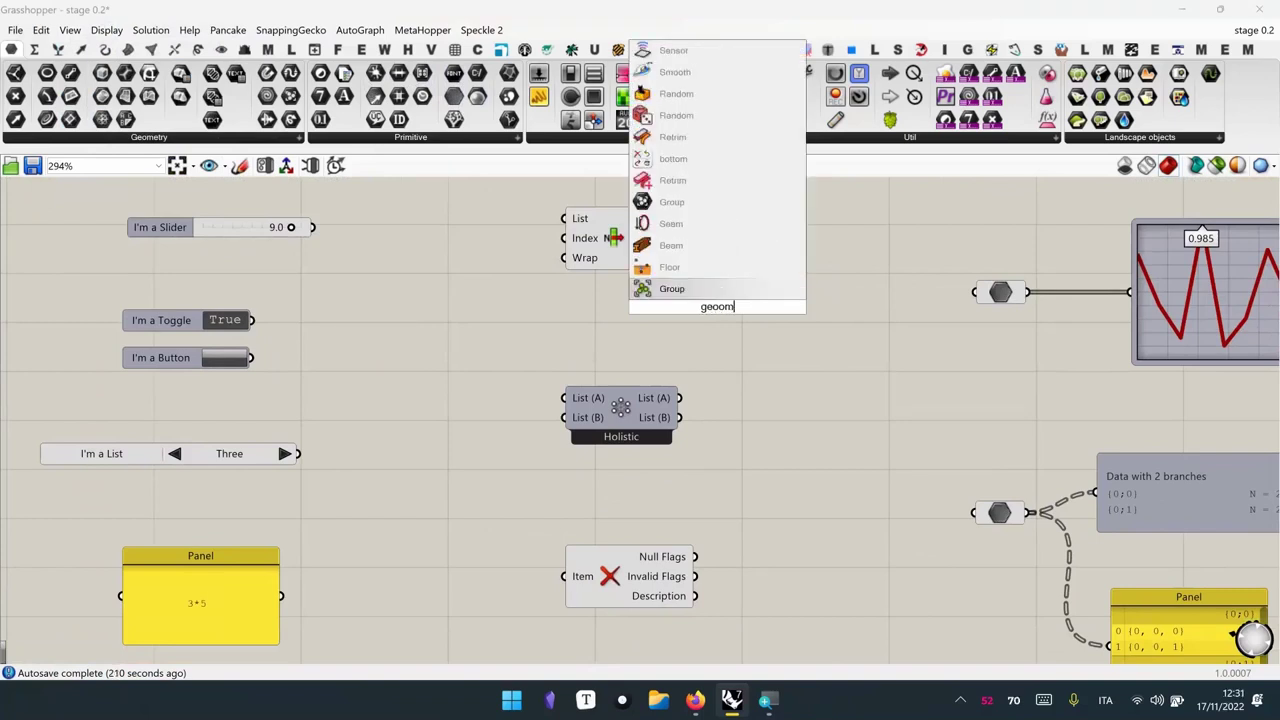
pyautogui.write('m')
pyautogui.click(712, 308)
pyautogui.write('p')
pyautogui.press('BackSpace')
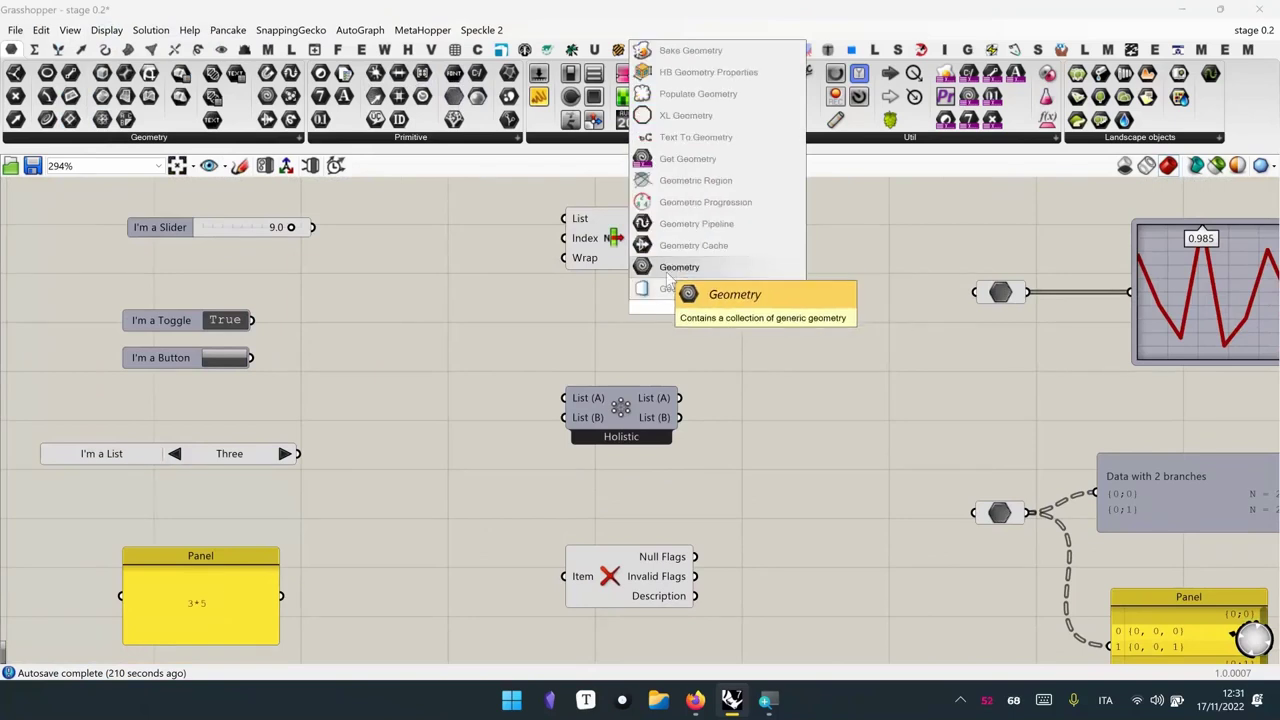
pyautogui.click(663, 270)
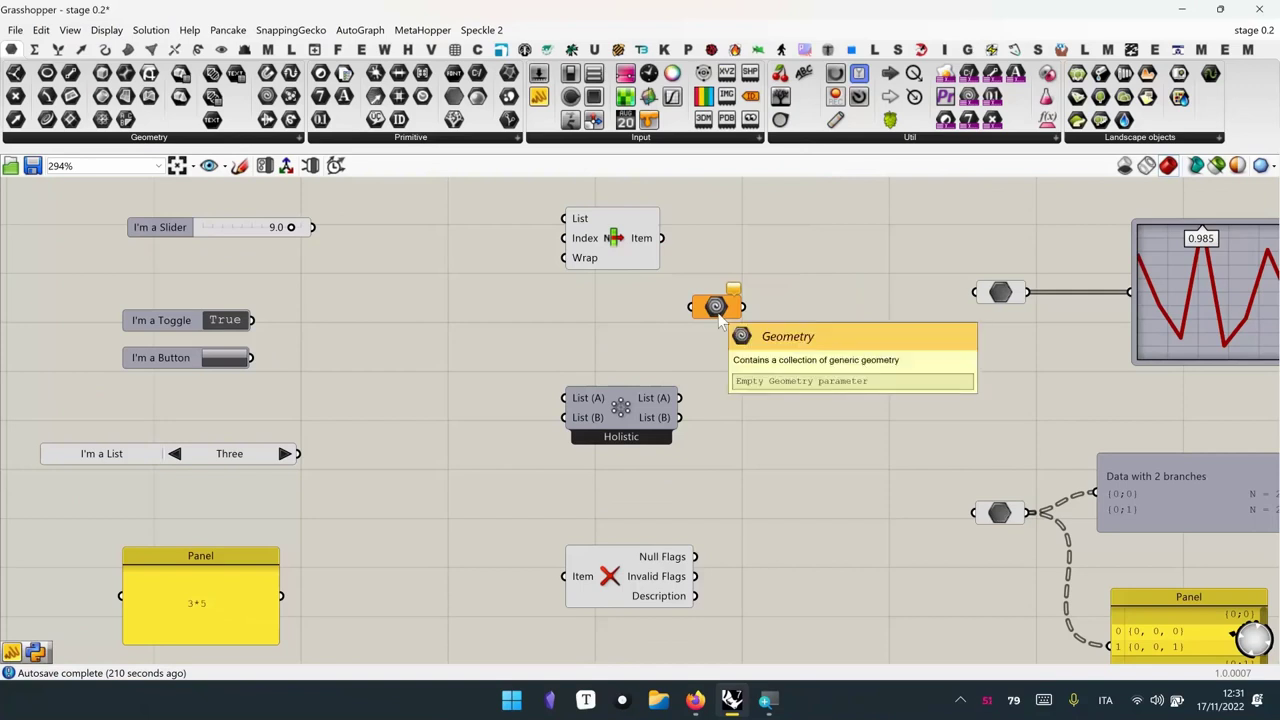
pyautogui.click(718, 312)
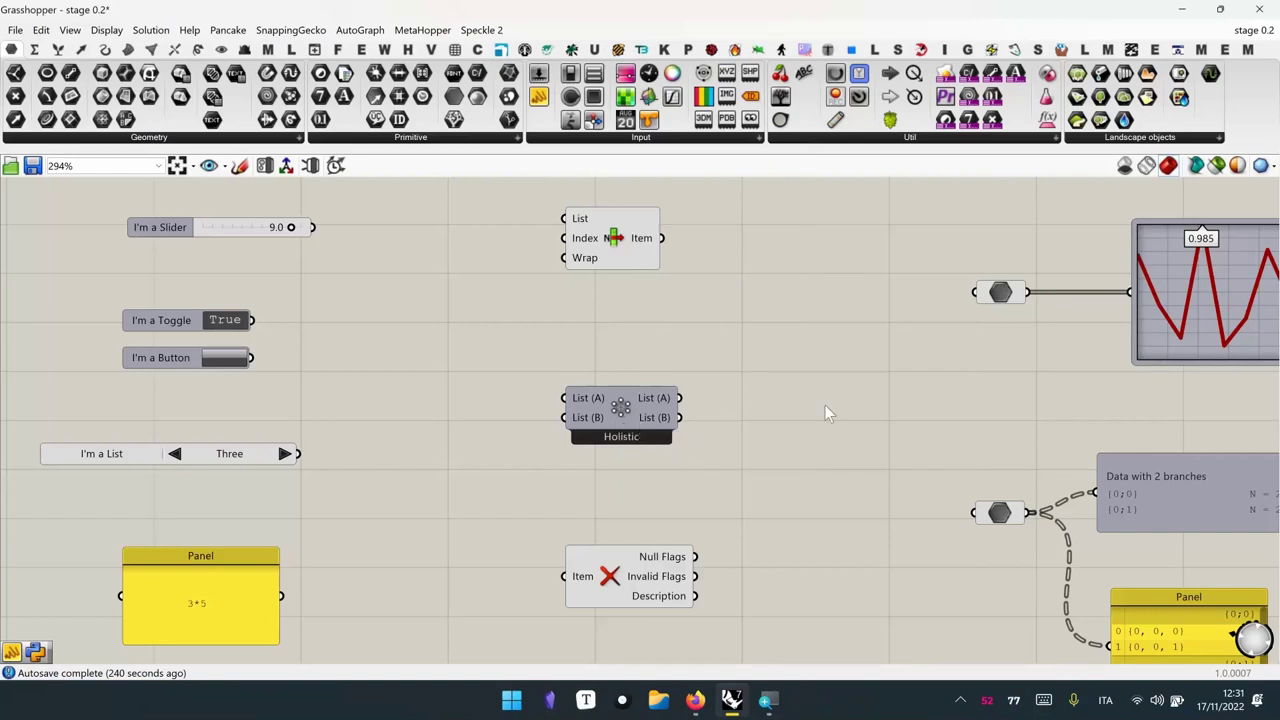
# Shift the Merge component slightly to the right, above the DownloadEPW component
pyautogui.moveTo(825, 405); pyautogui.dragTo(646, 243, button='right')
pyautogui.moveTo(746, 507); pyautogui.dragTo(685, 411, button='right')
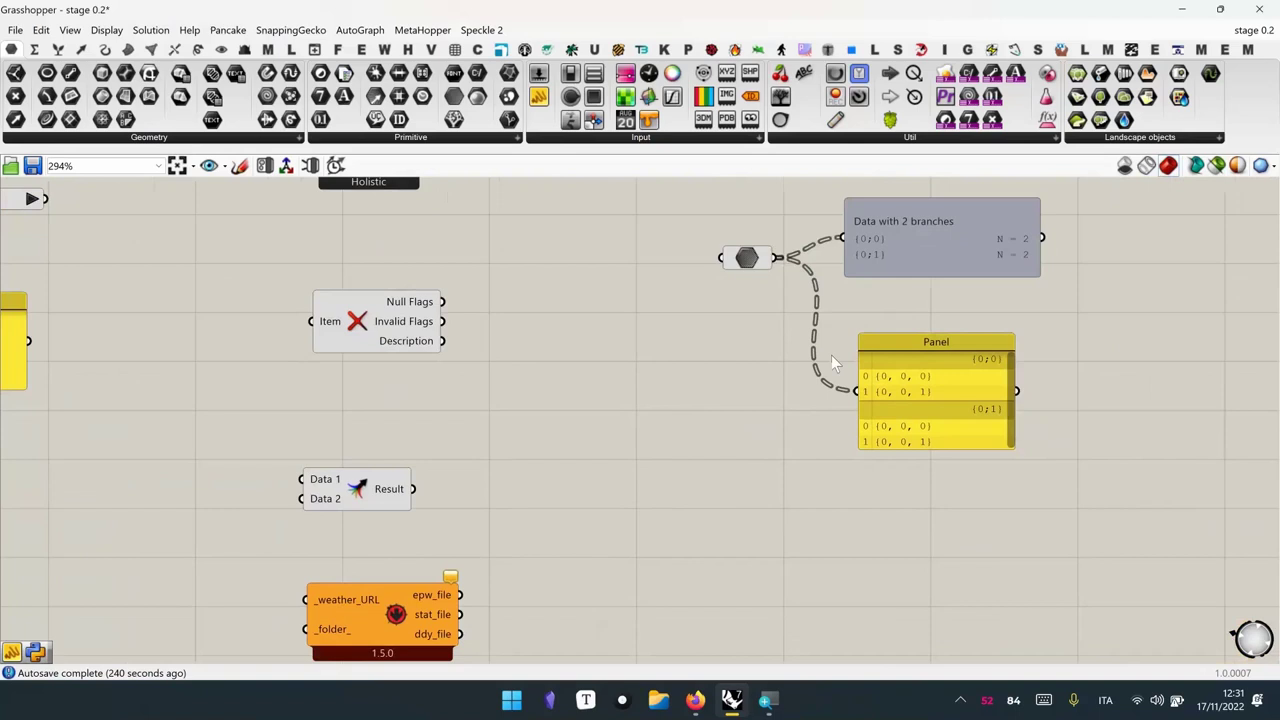
pyautogui.doubleClick(769, 494)
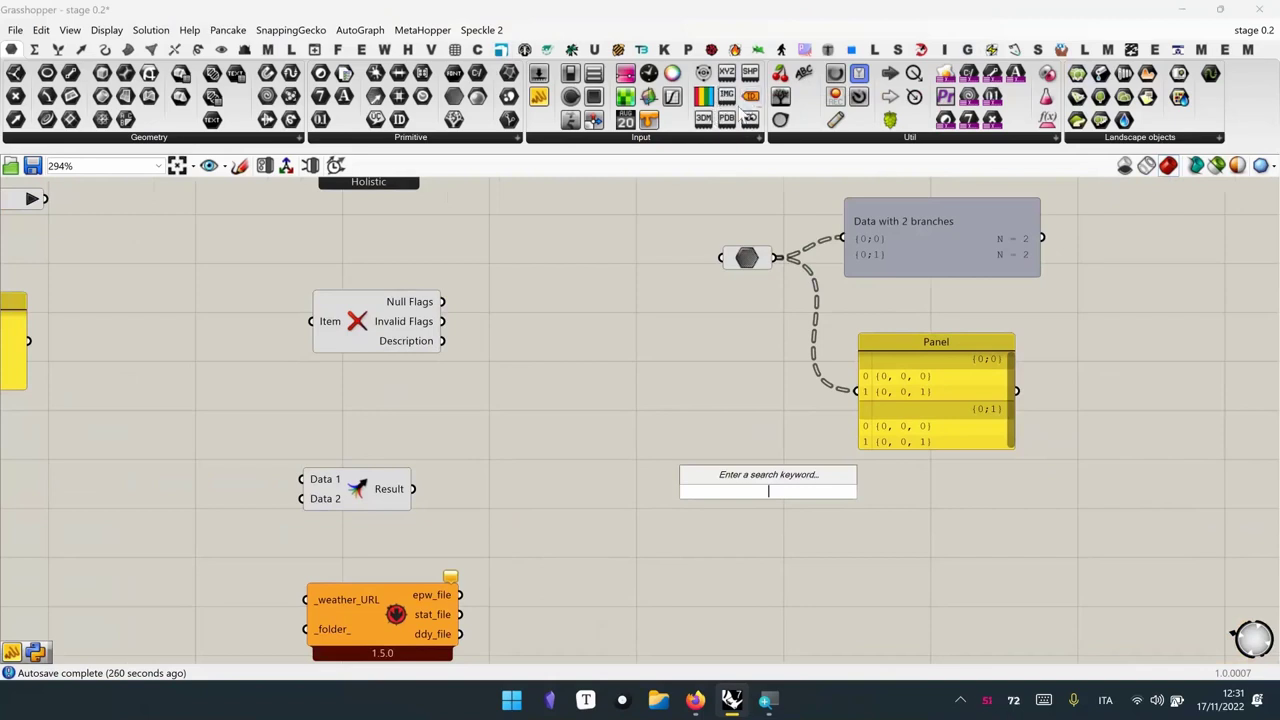
pyautogui.moveTo(447, 486); pyautogui.dragTo(613, 419, button='right')
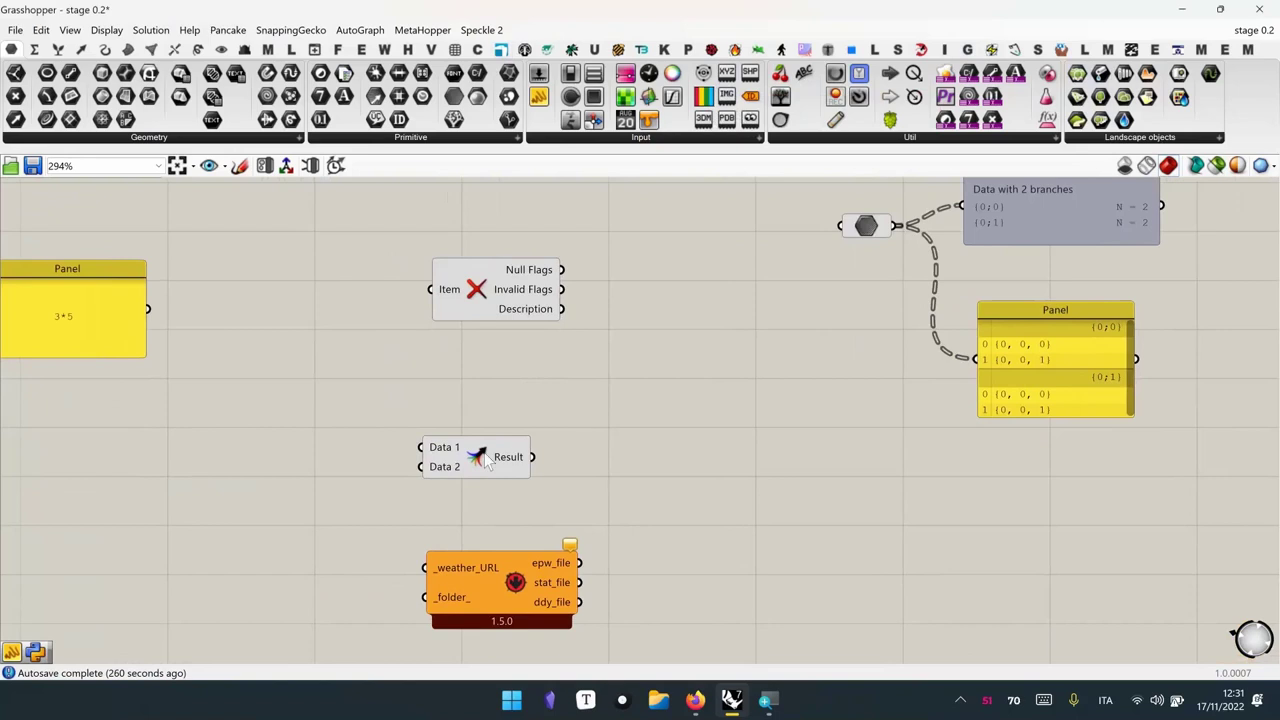
pyautogui.moveTo(492, 459); pyautogui.dragTo(502, 459)
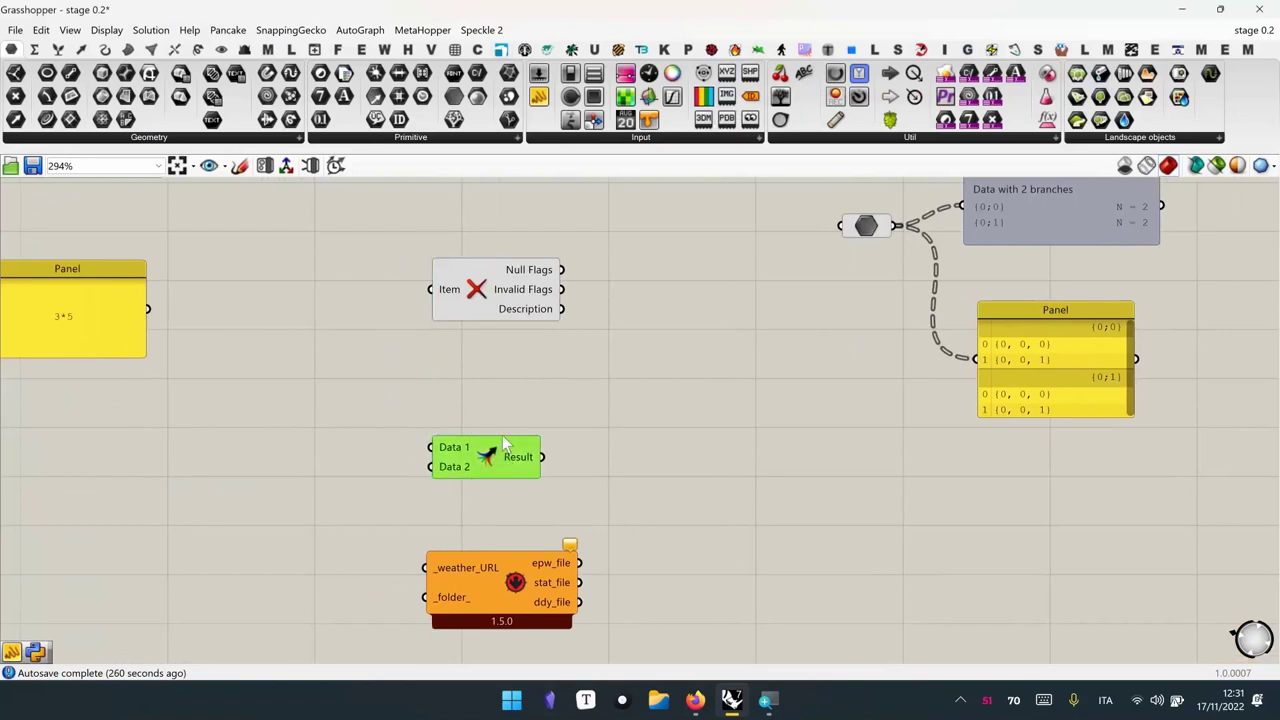
pyautogui.click(603, 428)
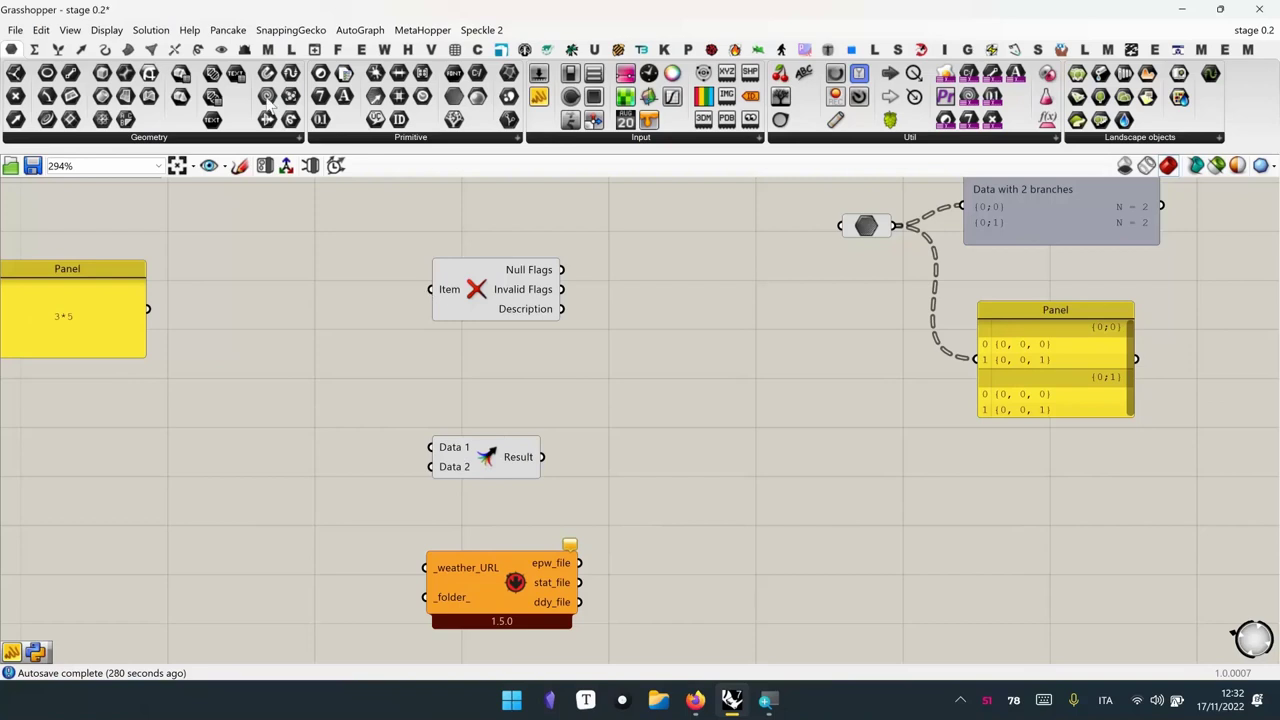
# Turn on Sunglasses with Display nicknames so that the names are drawn above the components
pyautogui.click(110, 30)
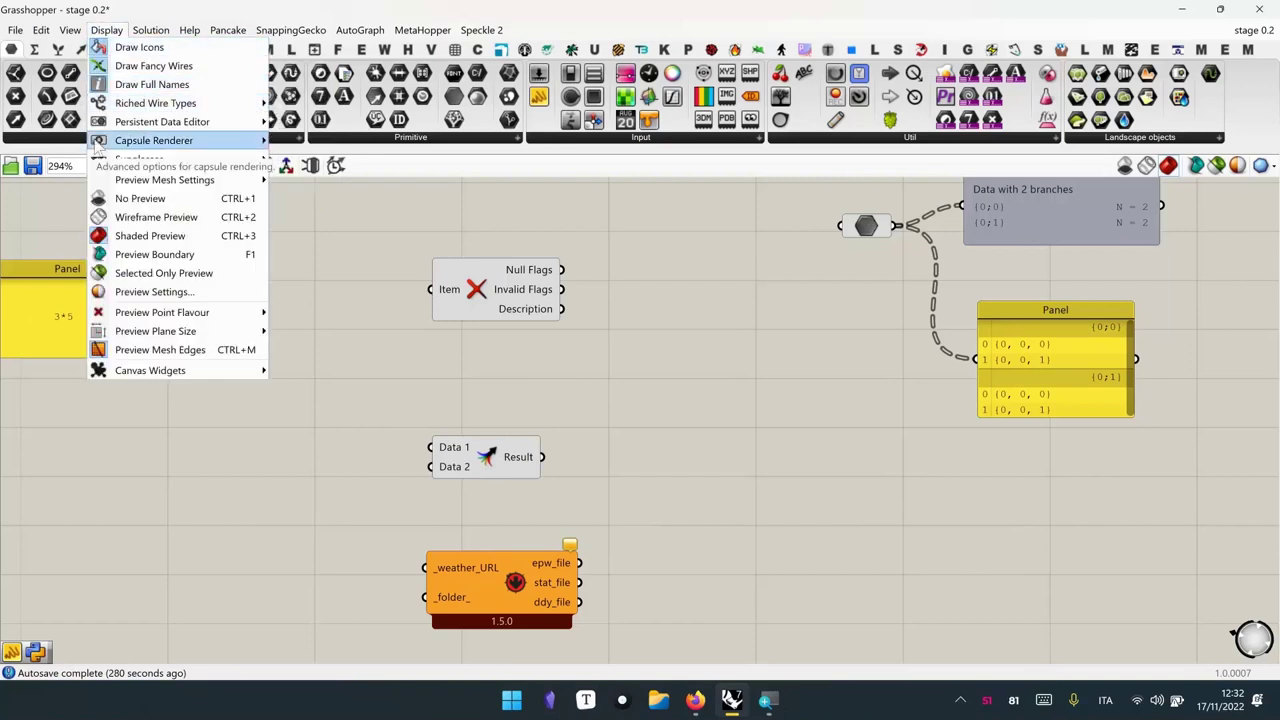
pyautogui.moveTo(124, 162)
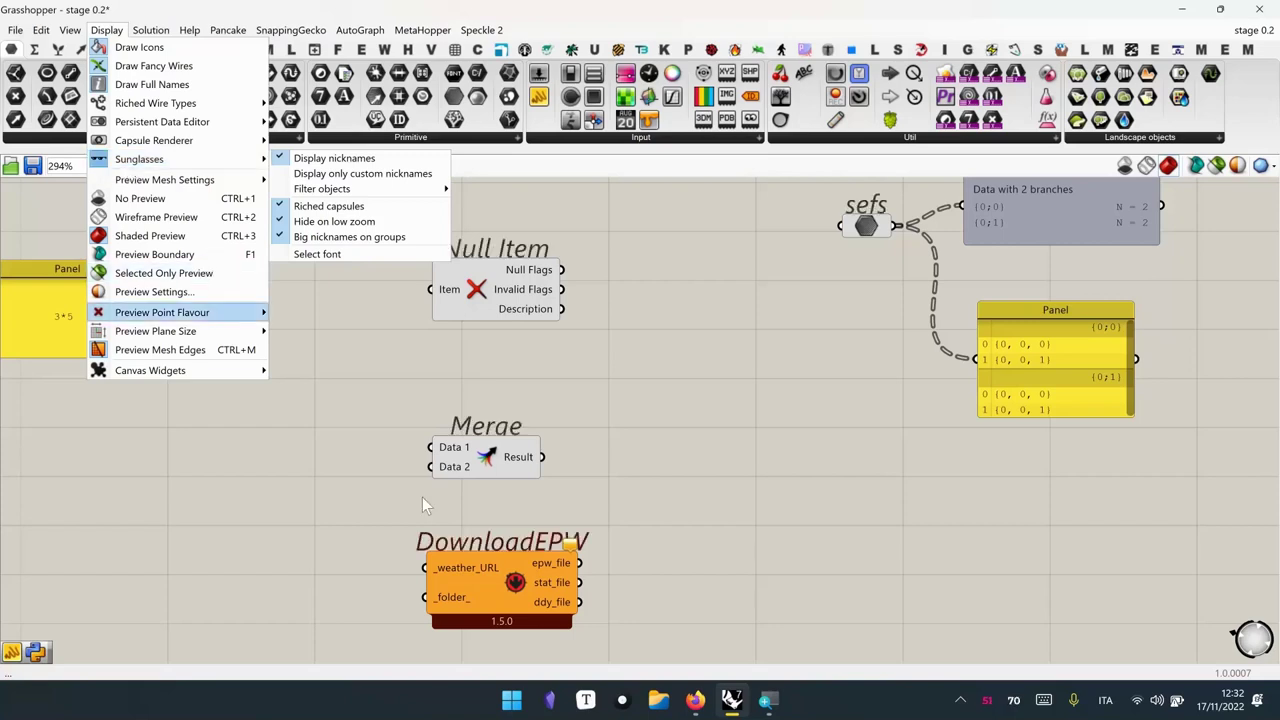
pyautogui.click(724, 515)
pyautogui.scroll(-2, 727, 515)
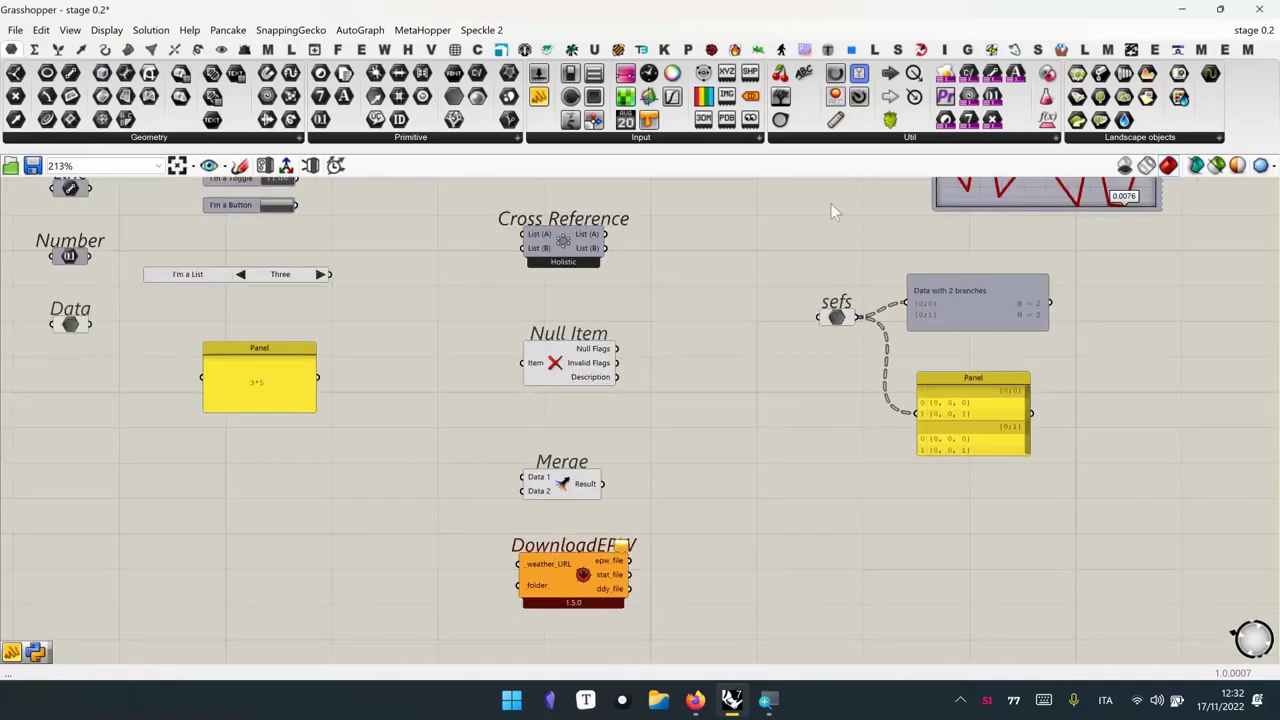
pyautogui.moveTo(830, 203); pyautogui.dragTo(884, 396, button='right')
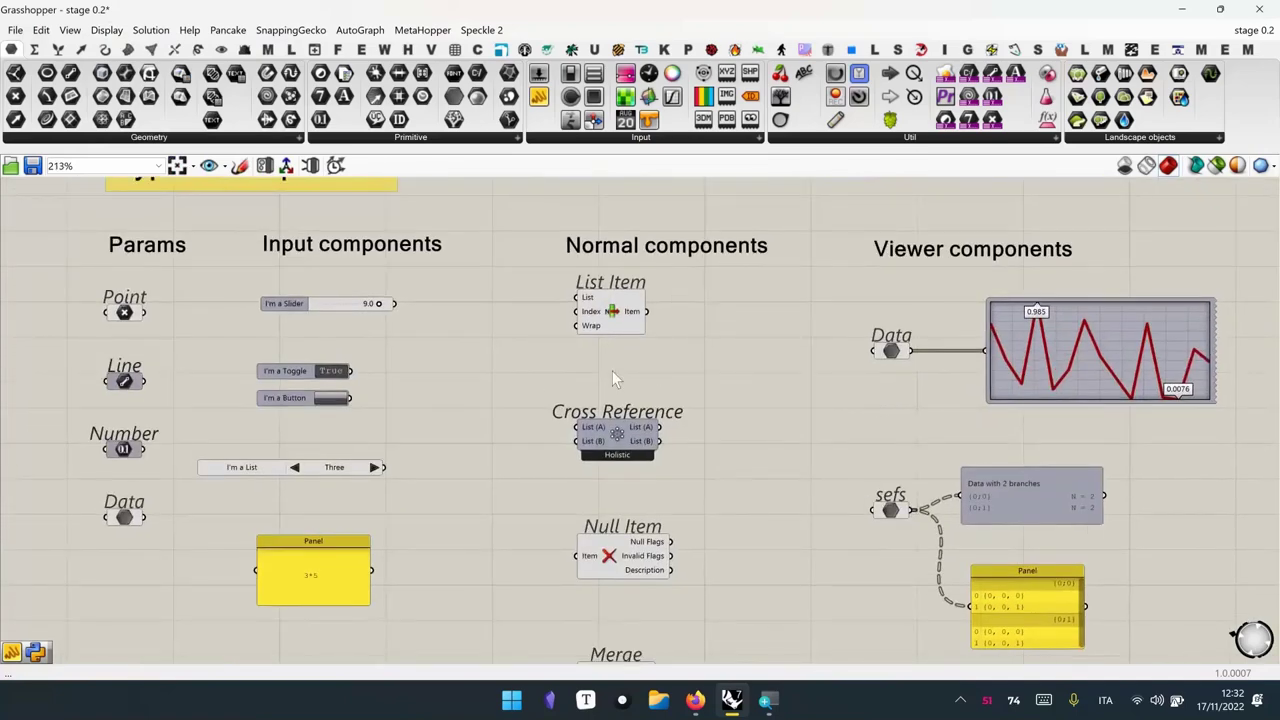
pyautogui.scroll(4, 618, 295)
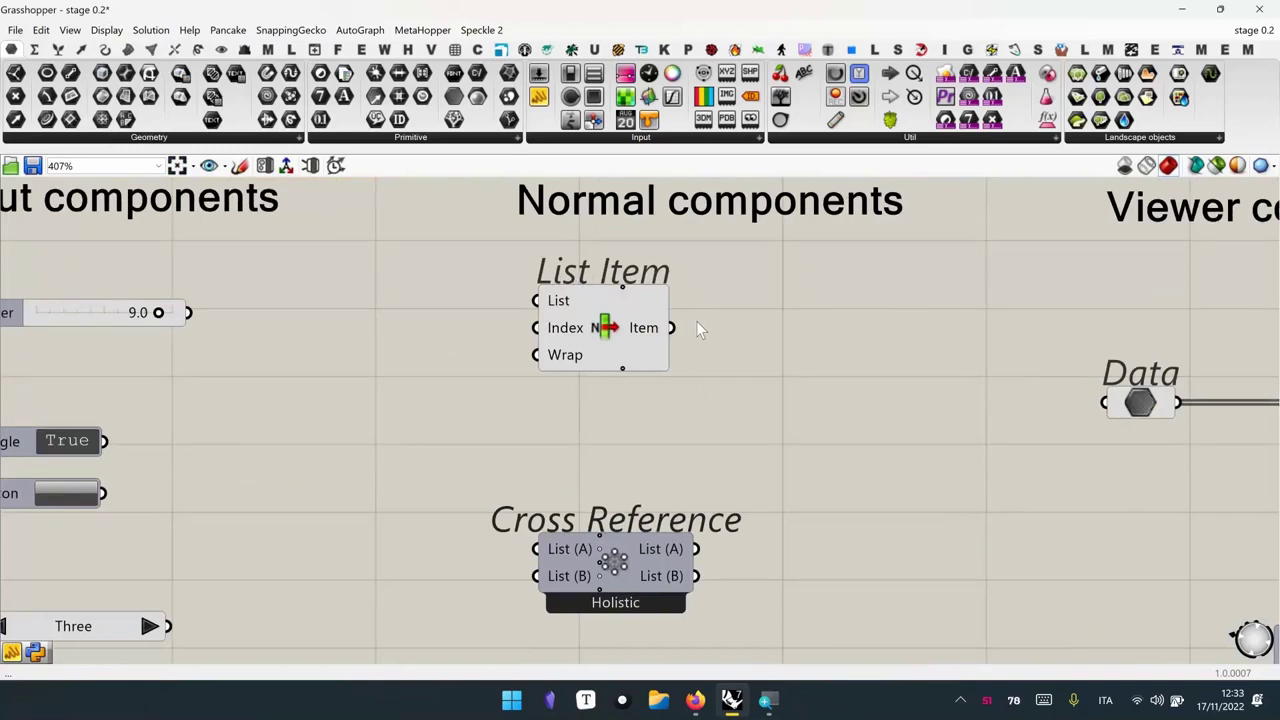
# Search for "list" and "item", place a second List Item component beside the existing one, and delete it
pyautogui.doubleClick(779, 332)
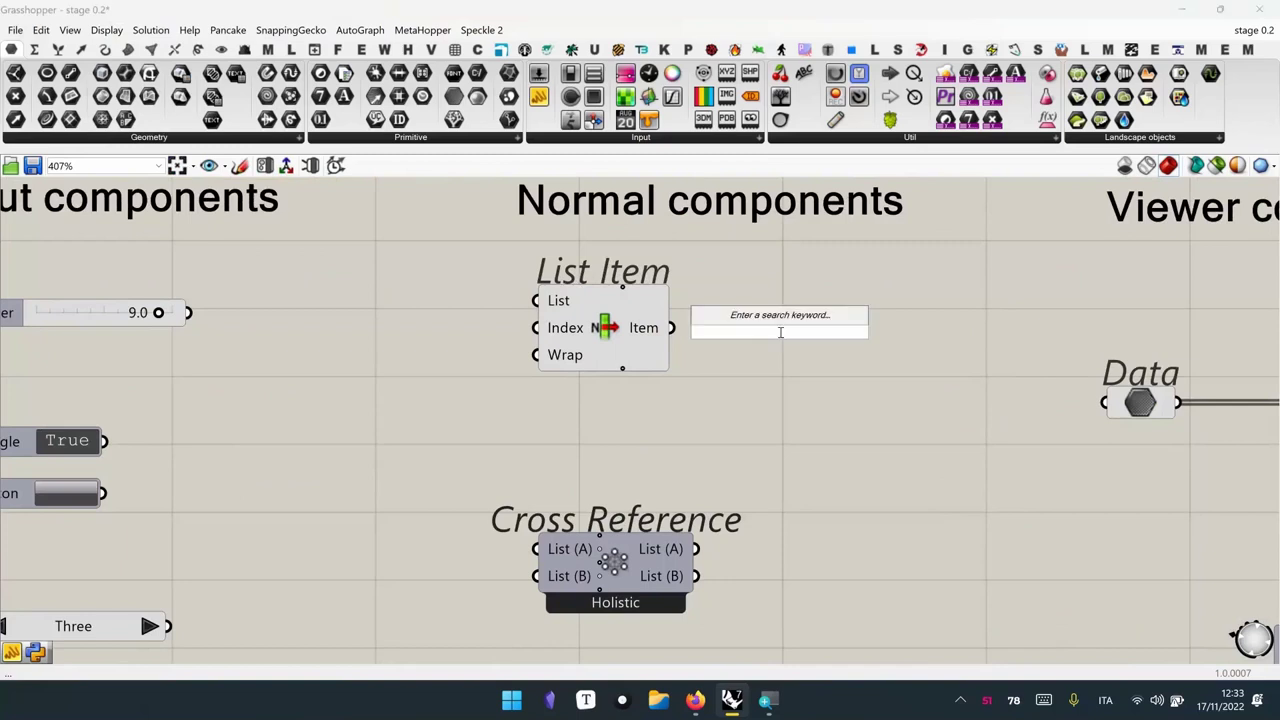
pyautogui.write('list')
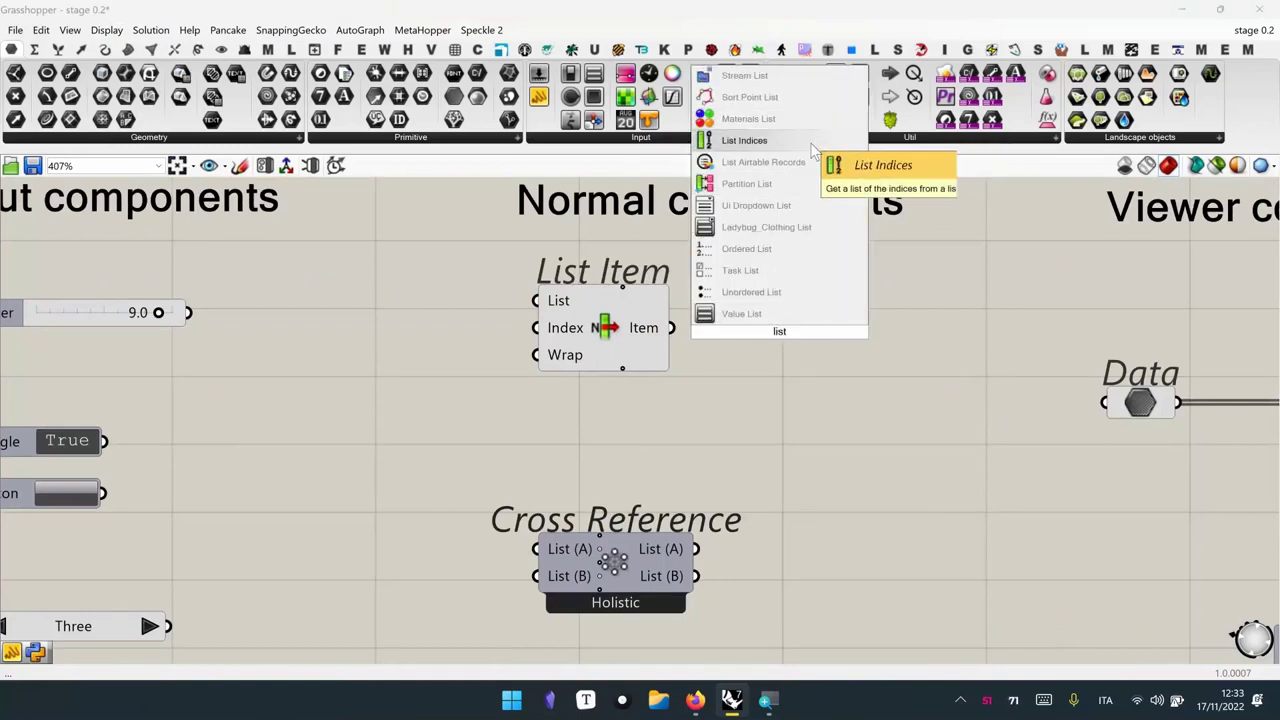
pyautogui.moveTo(810, 331); pyautogui.dragTo(685, 340)
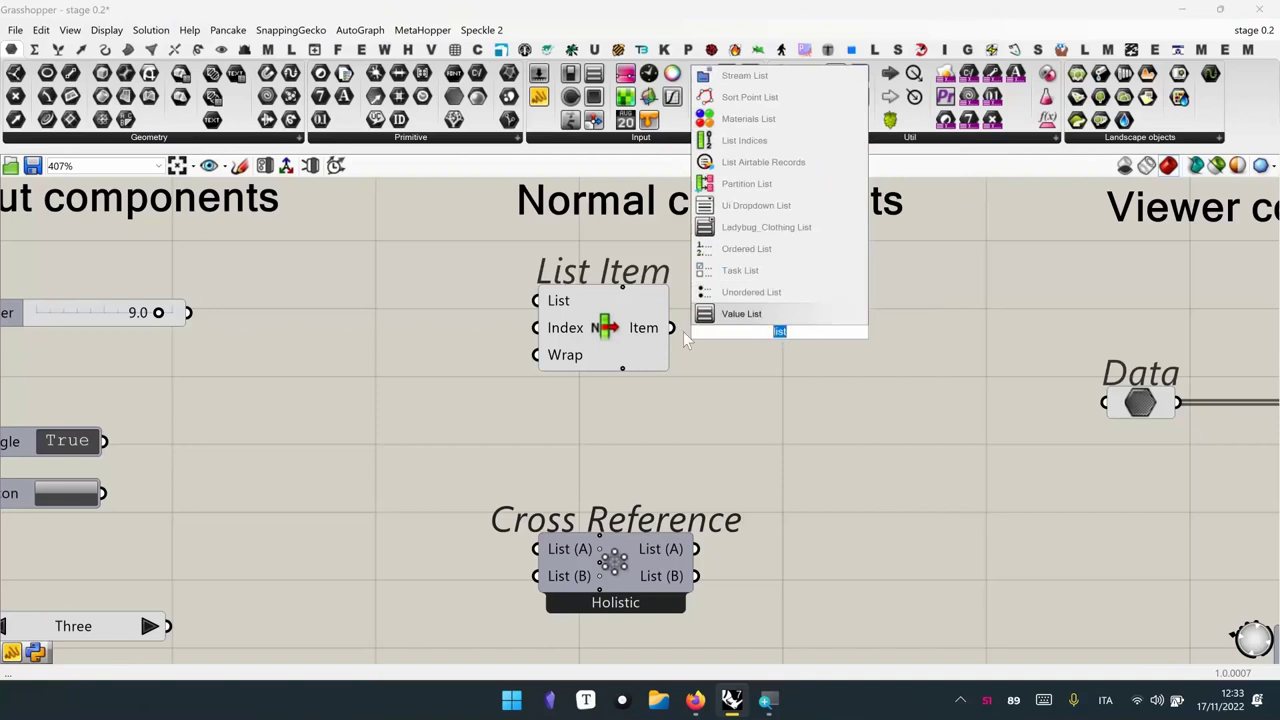
pyautogui.write('item')
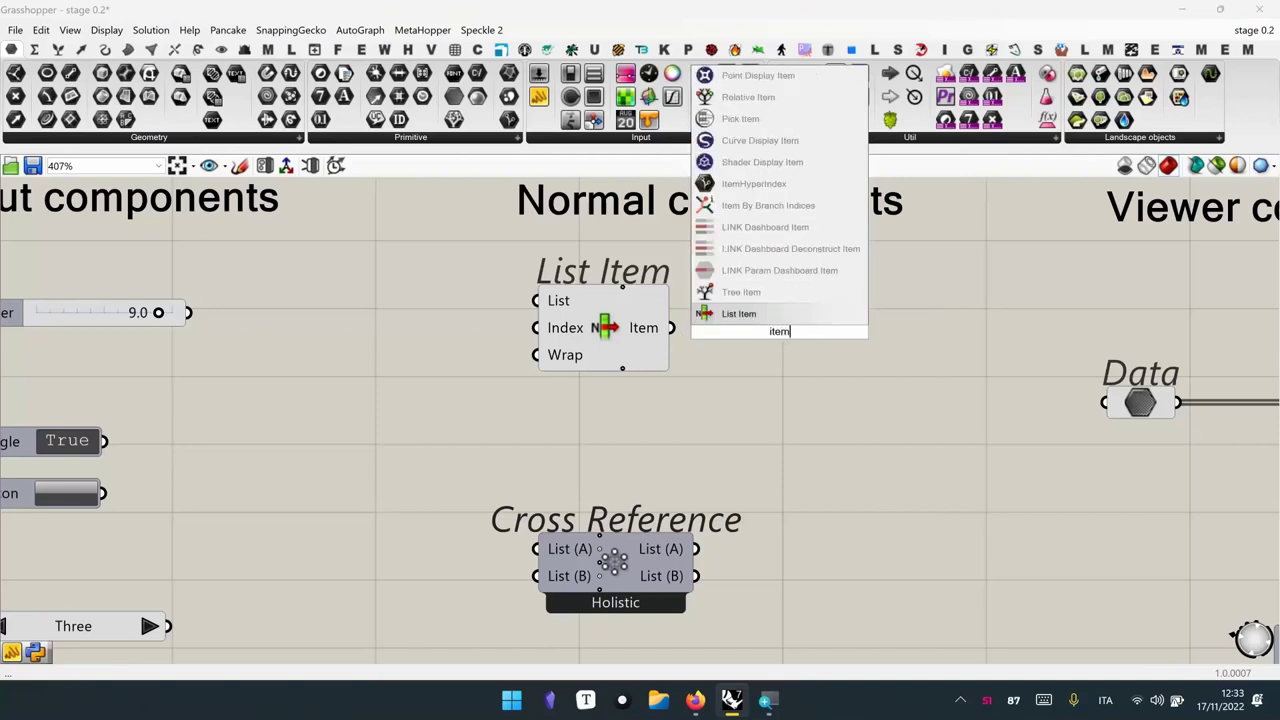
pyautogui.click(730, 316)
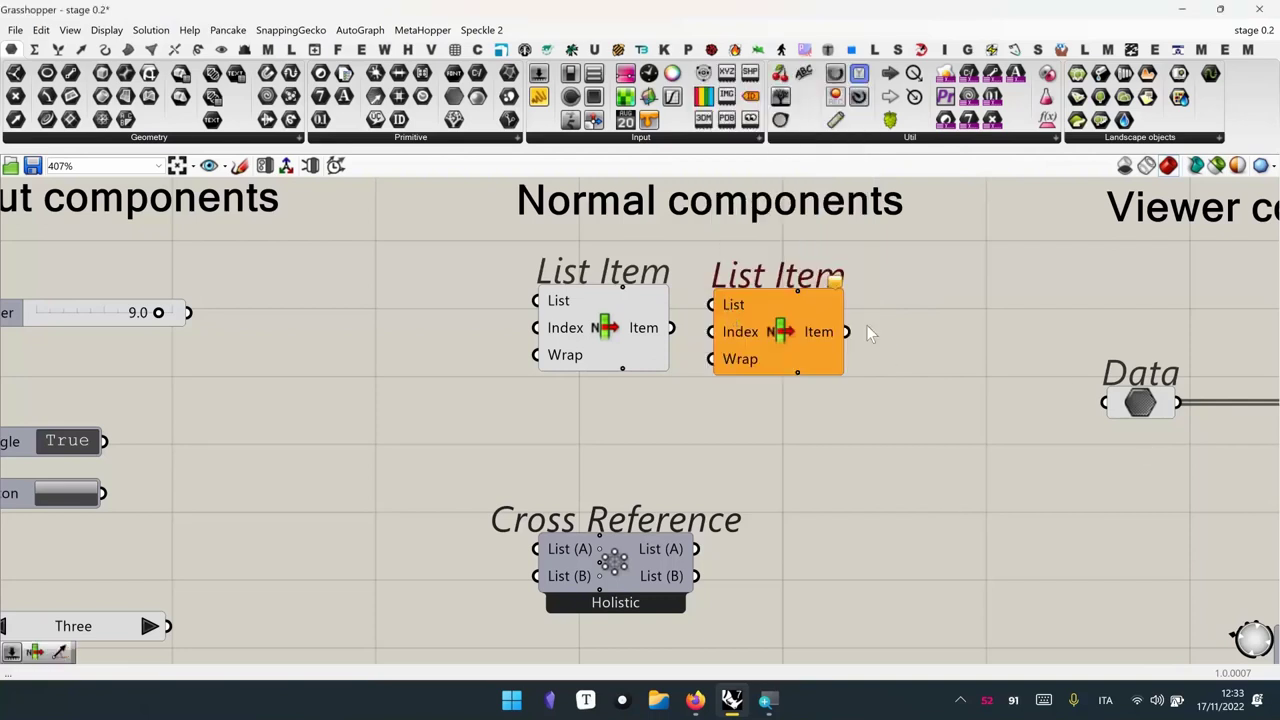
pyautogui.click(767, 326)
pyautogui.press('Delete')
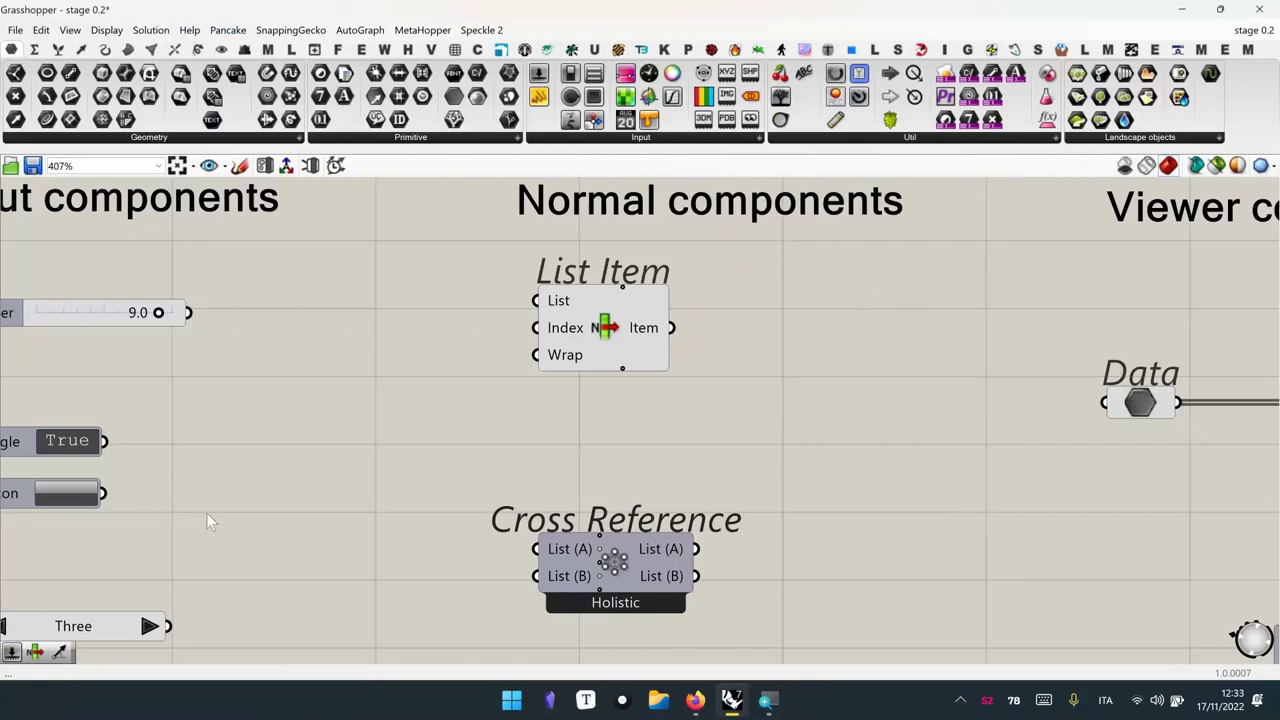
# Switch to the Firefox window and examine the food4Rhino home page, including its search field and app sections
pyautogui.moveTo(741, 690)
pyautogui.moveTo(704, 706)
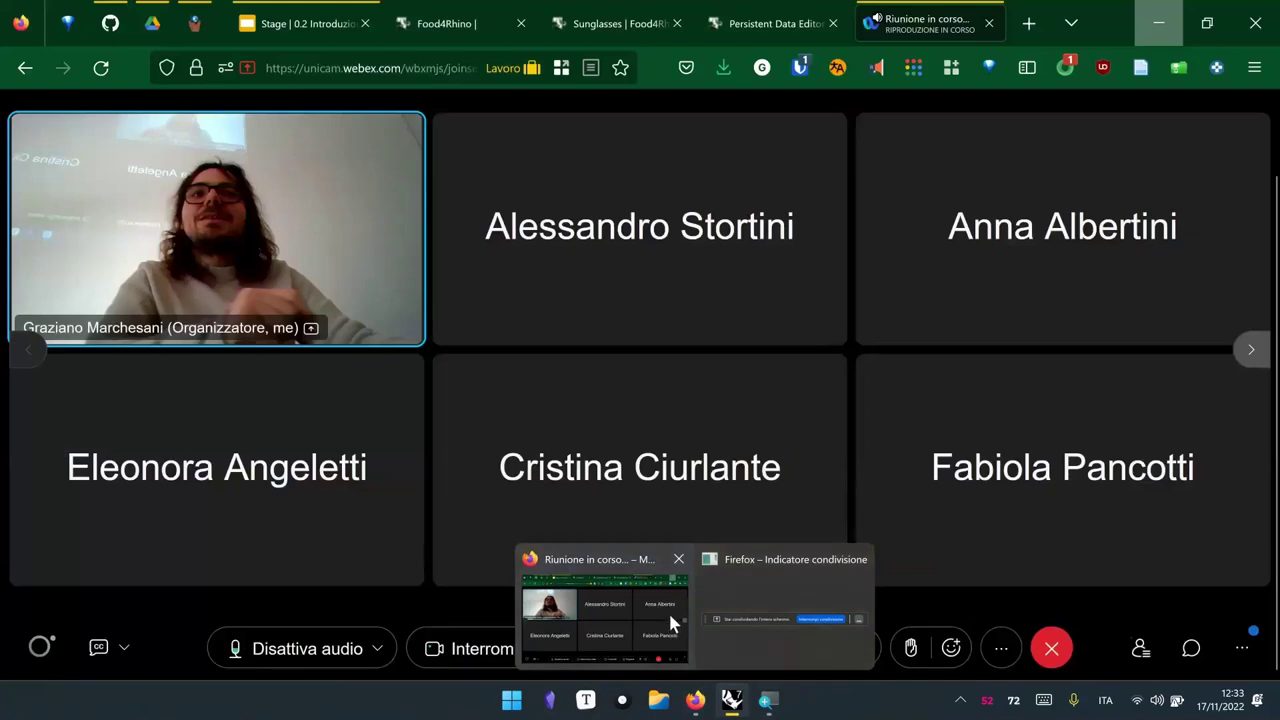
pyautogui.click(668, 608)
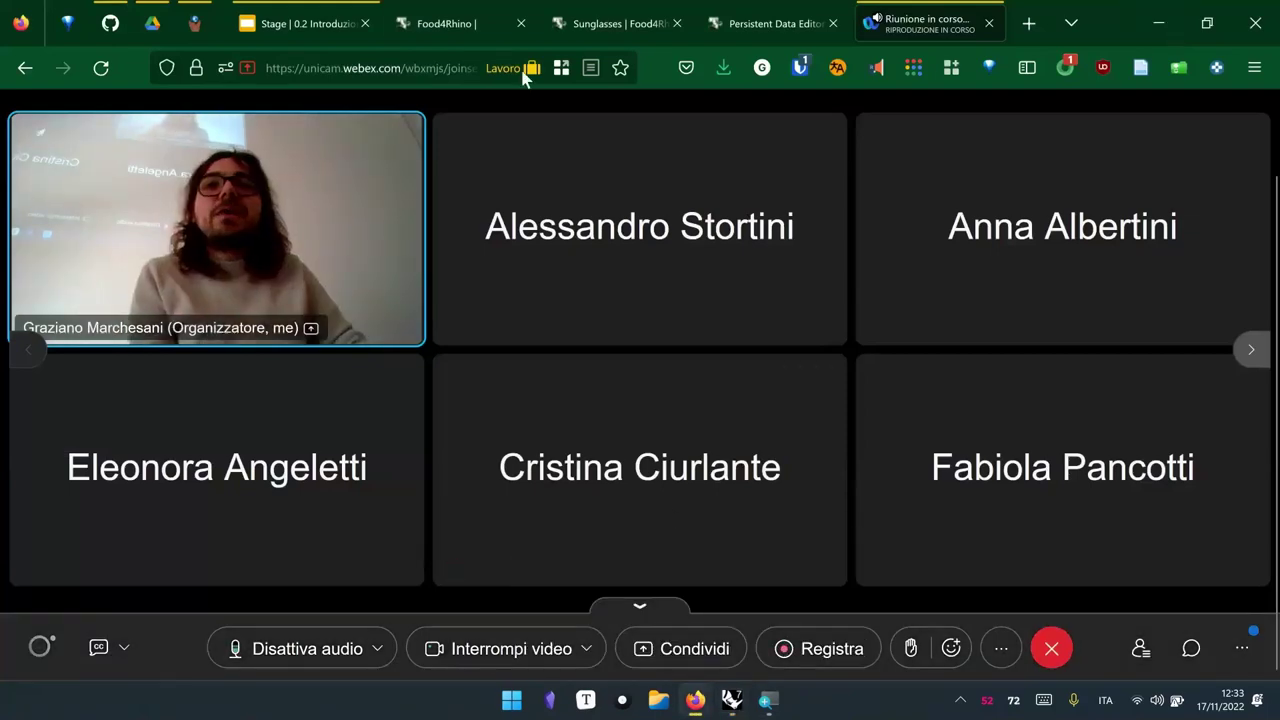
pyautogui.click(451, 25)
pyautogui.scroll(10, 727, 410)
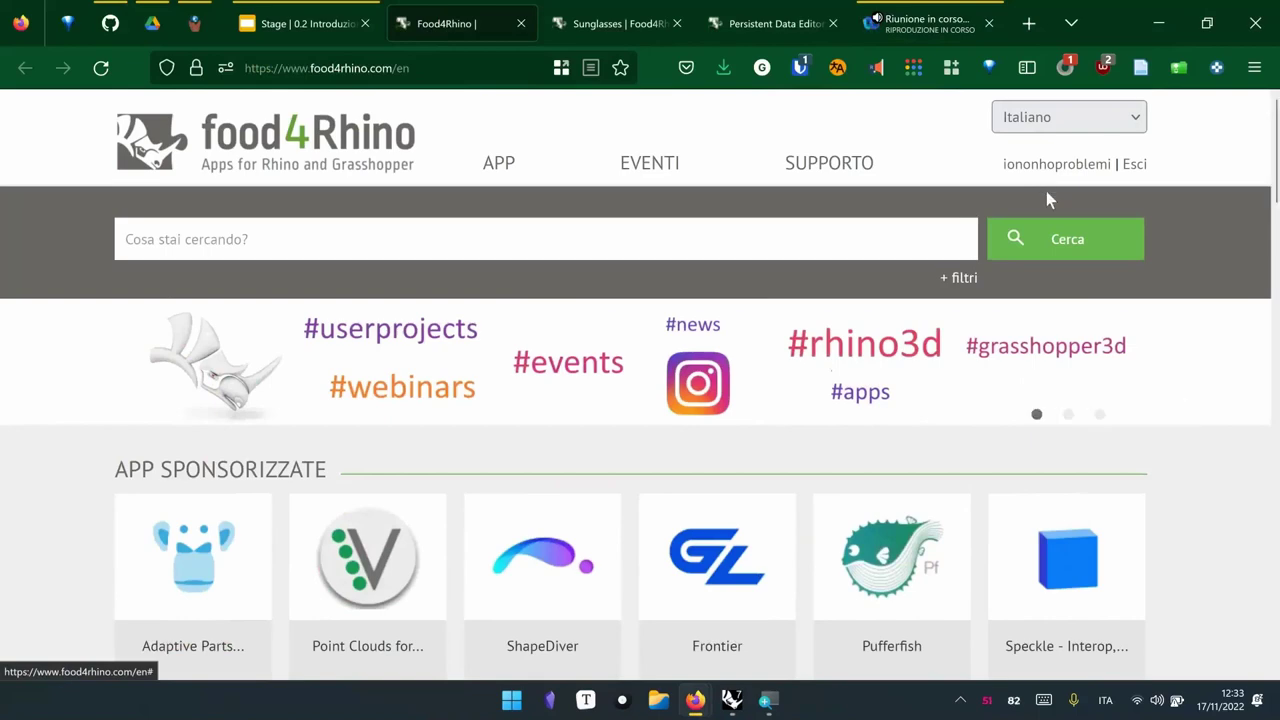
pyautogui.click(284, 240)
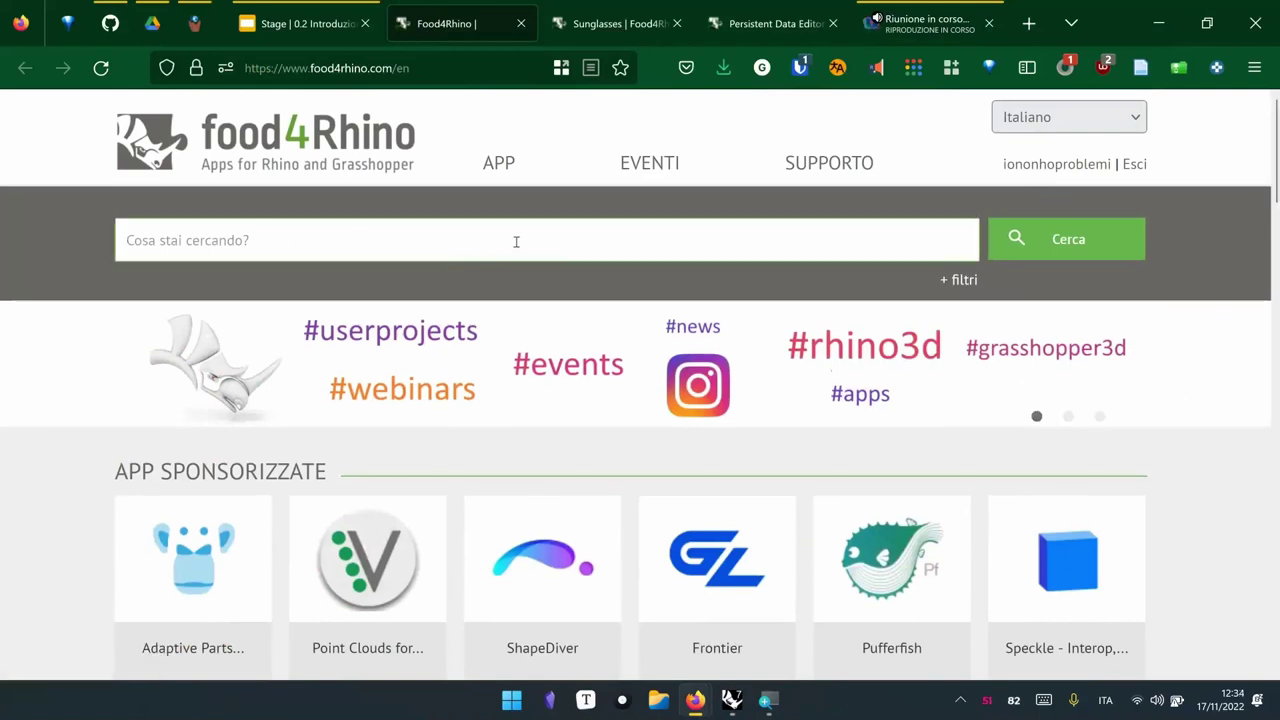
pyautogui.scroll(-5, 531, 383)
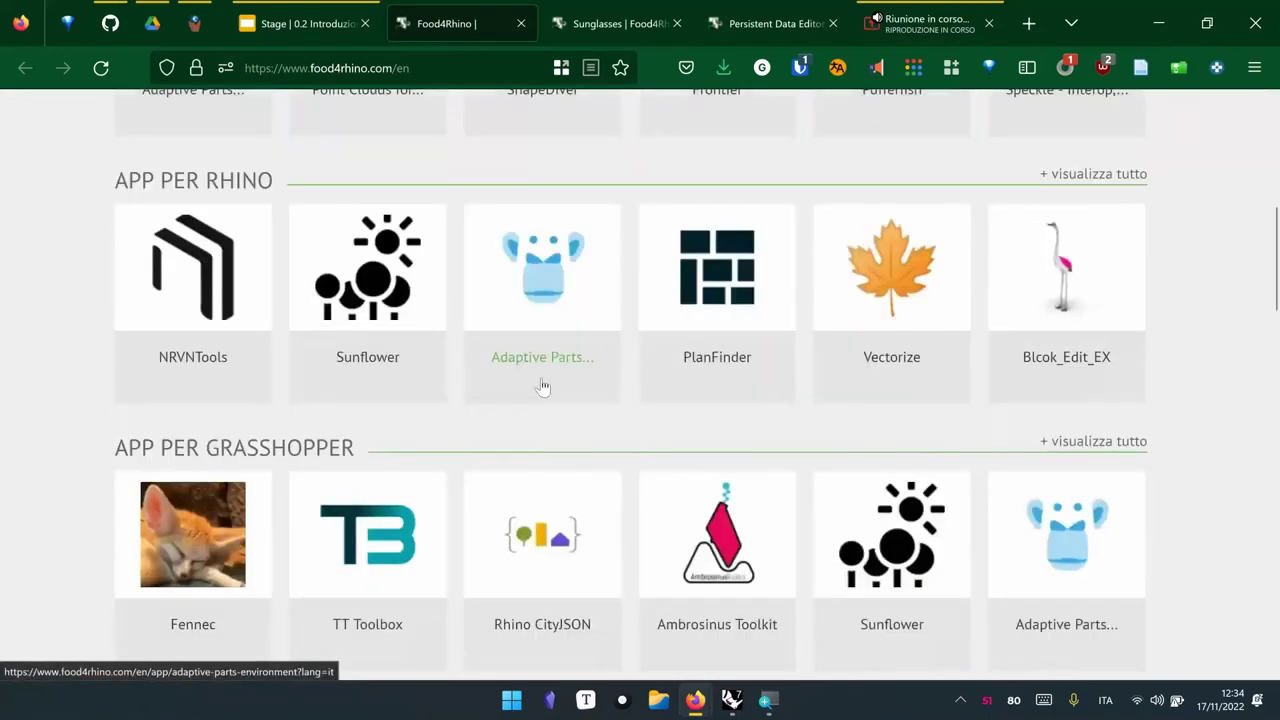
pyautogui.scroll(4, 1252, 398)
pyautogui.scroll(1, 1252, 398)
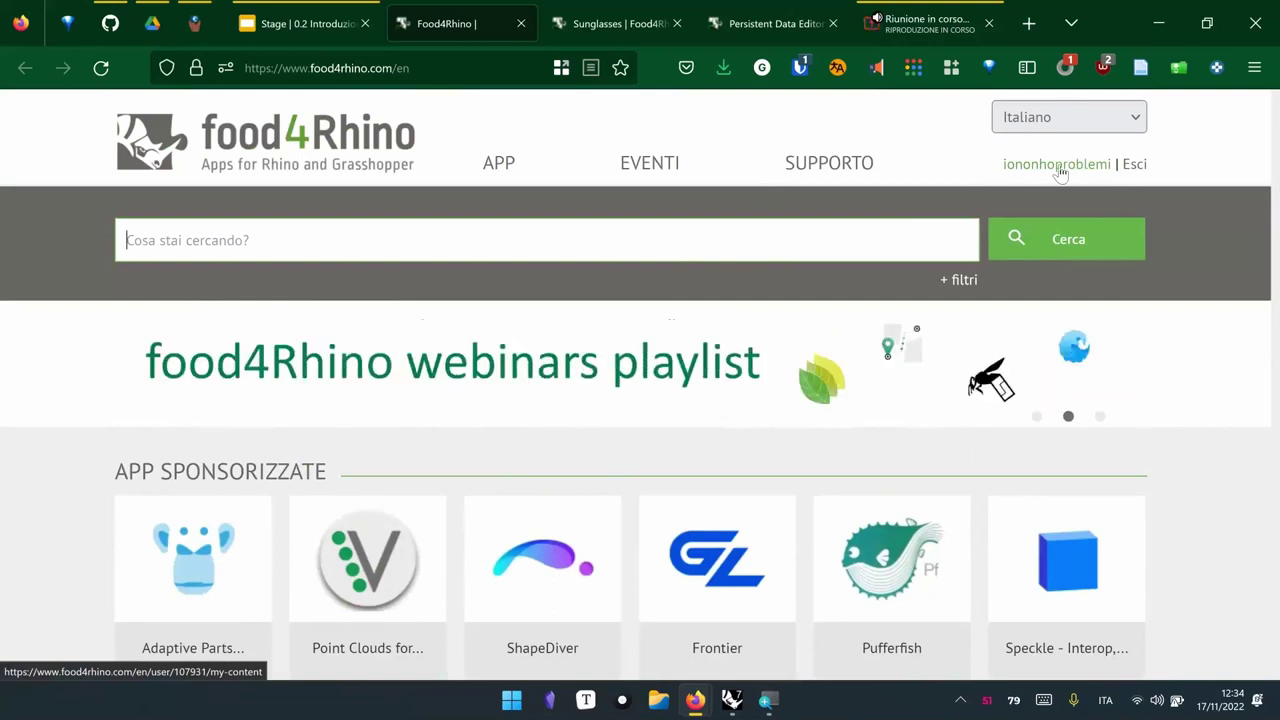
# Log out of the food4Rhino account and open the new-user registration page
pyautogui.click(1138, 166)
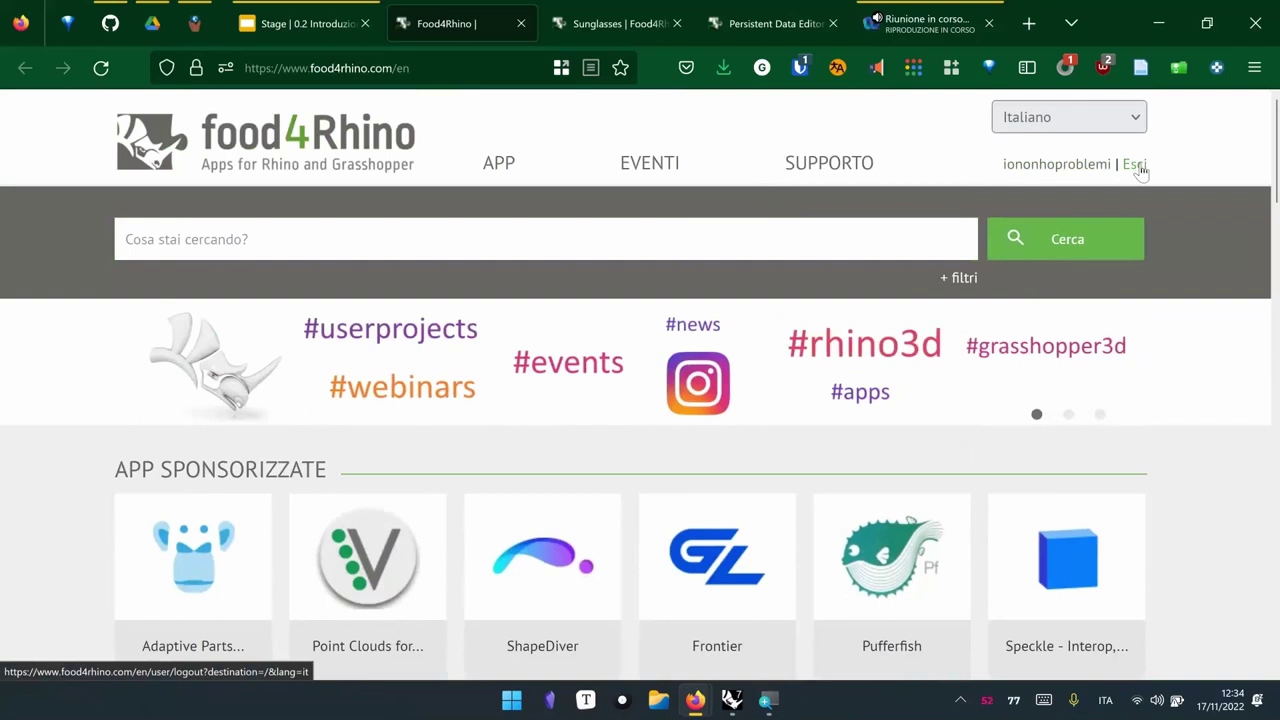
pyautogui.click(1138, 168)
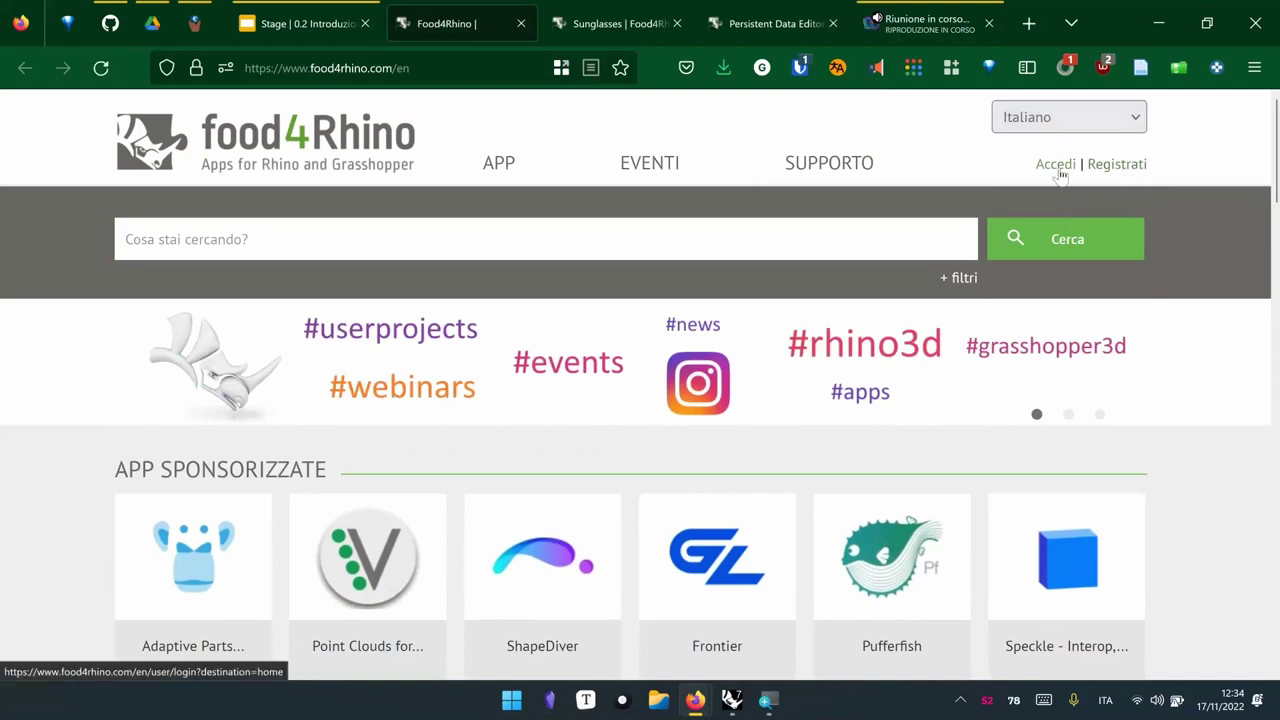
pyautogui.click(1113, 166)
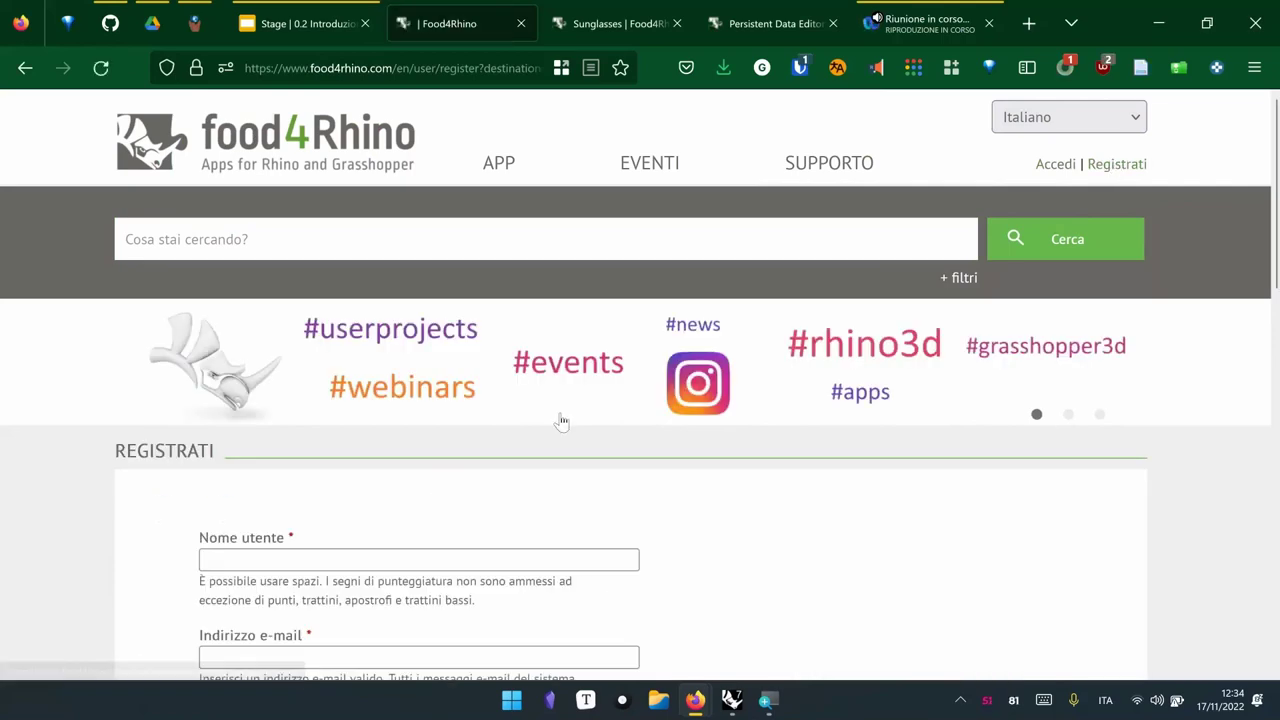
# Examine the registration form's required fields: username, e-mail, password, terms of use acceptance and CAPTCHA
pyautogui.scroll(-2, 613, 410)
pyautogui.scroll(-2, 613, 410)
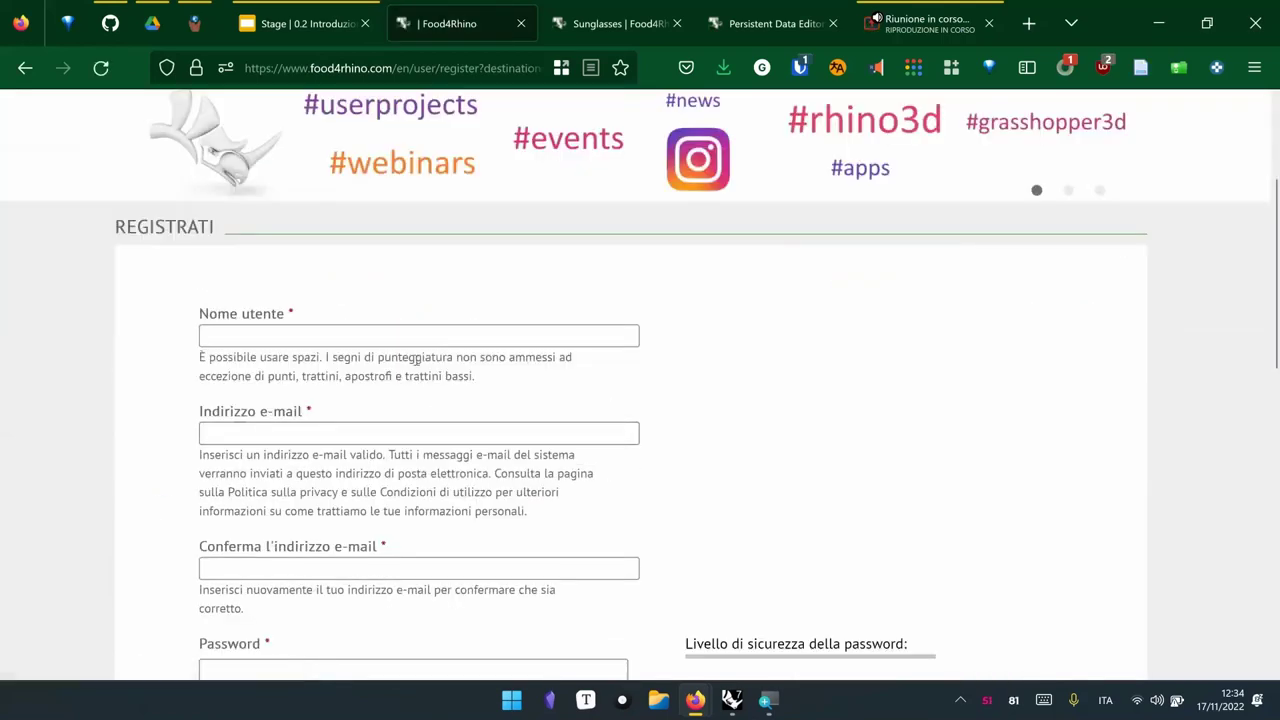
pyautogui.click(403, 434)
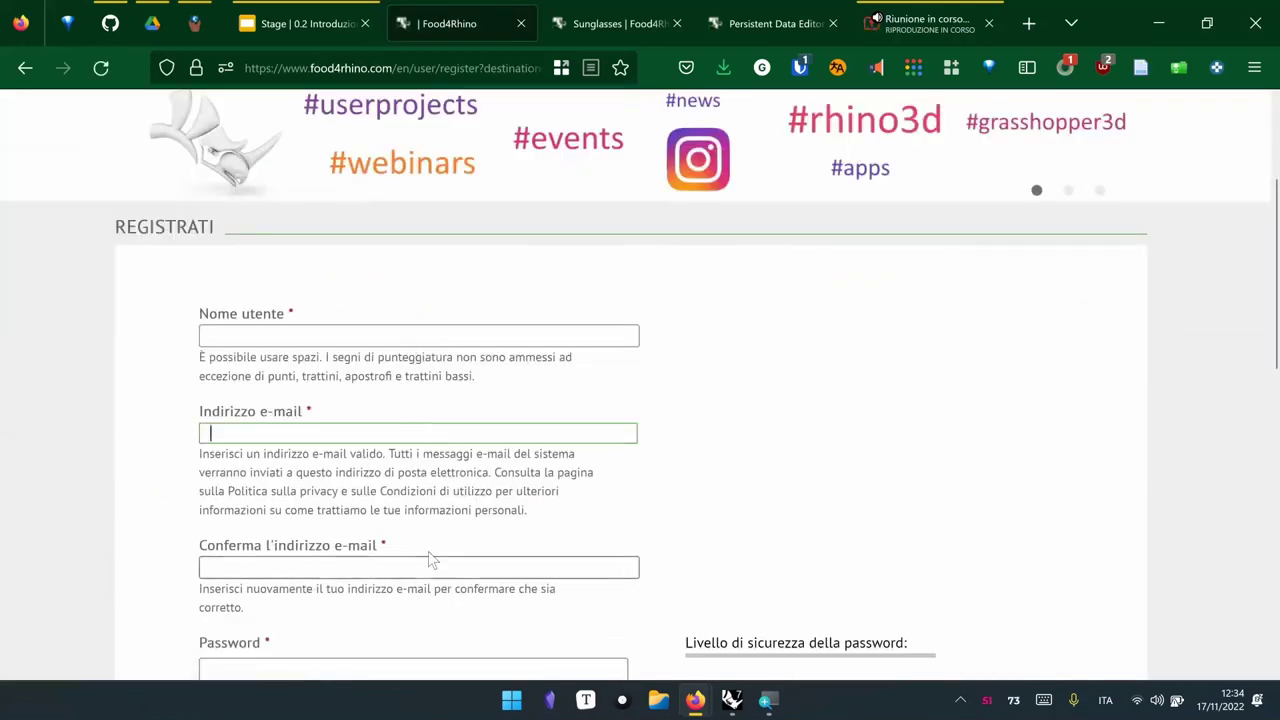
pyautogui.scroll(-3, 428, 545)
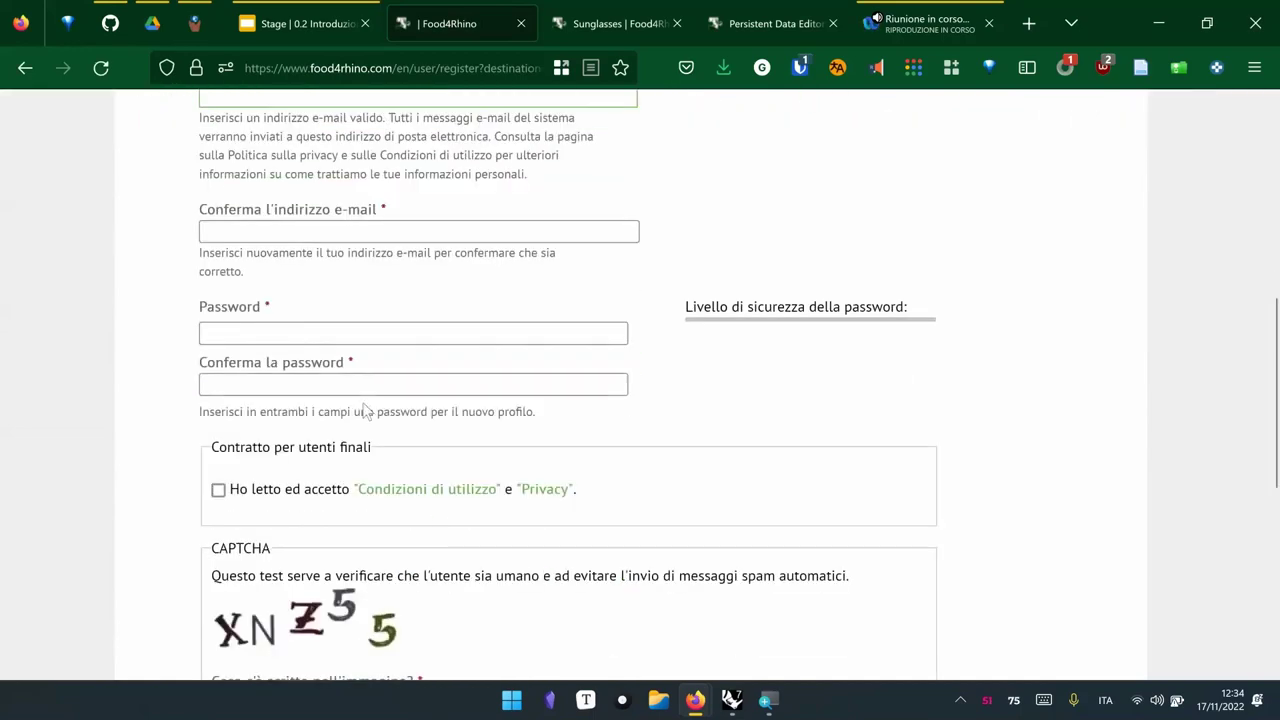
pyautogui.click(337, 331)
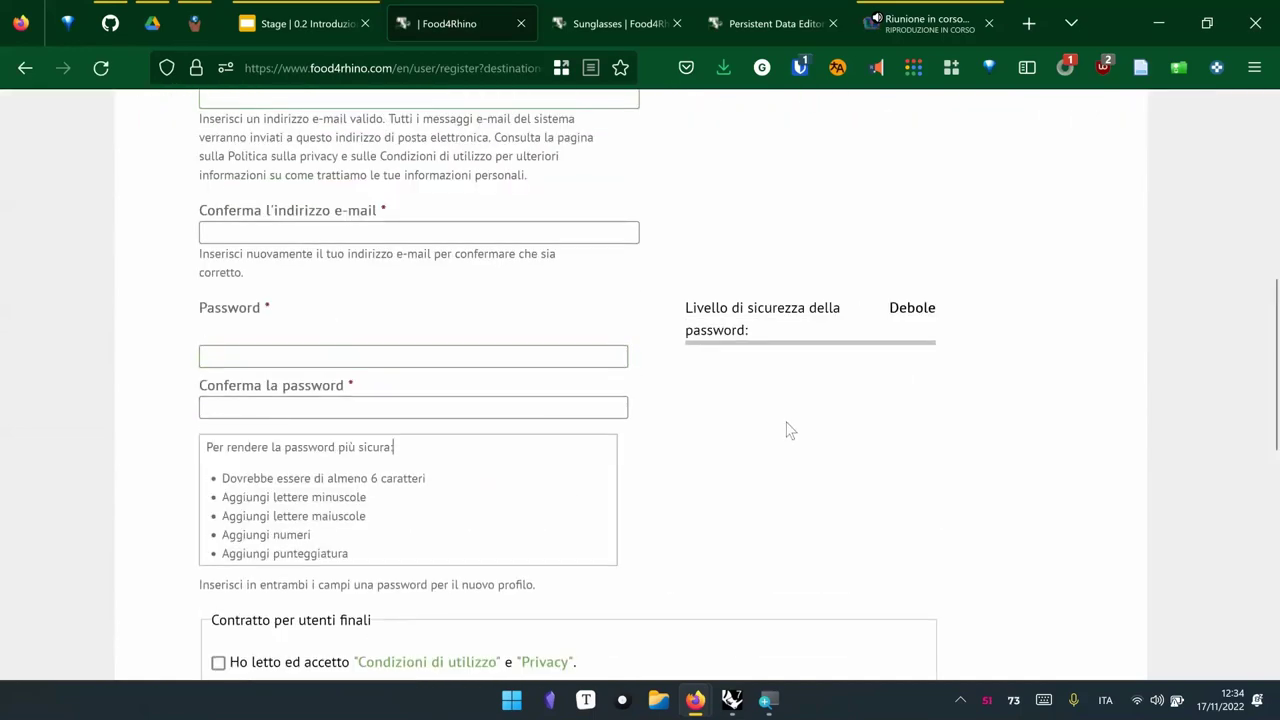
pyautogui.scroll(-2, 789, 430)
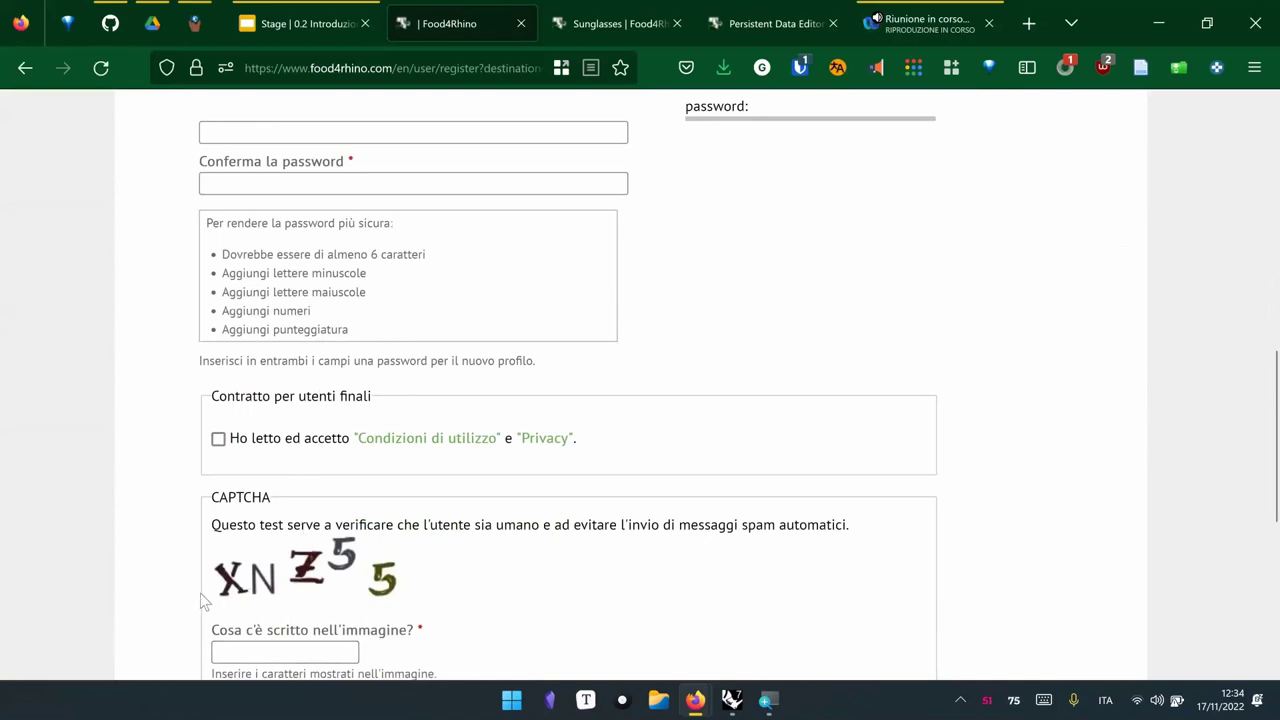
pyautogui.click(352, 648)
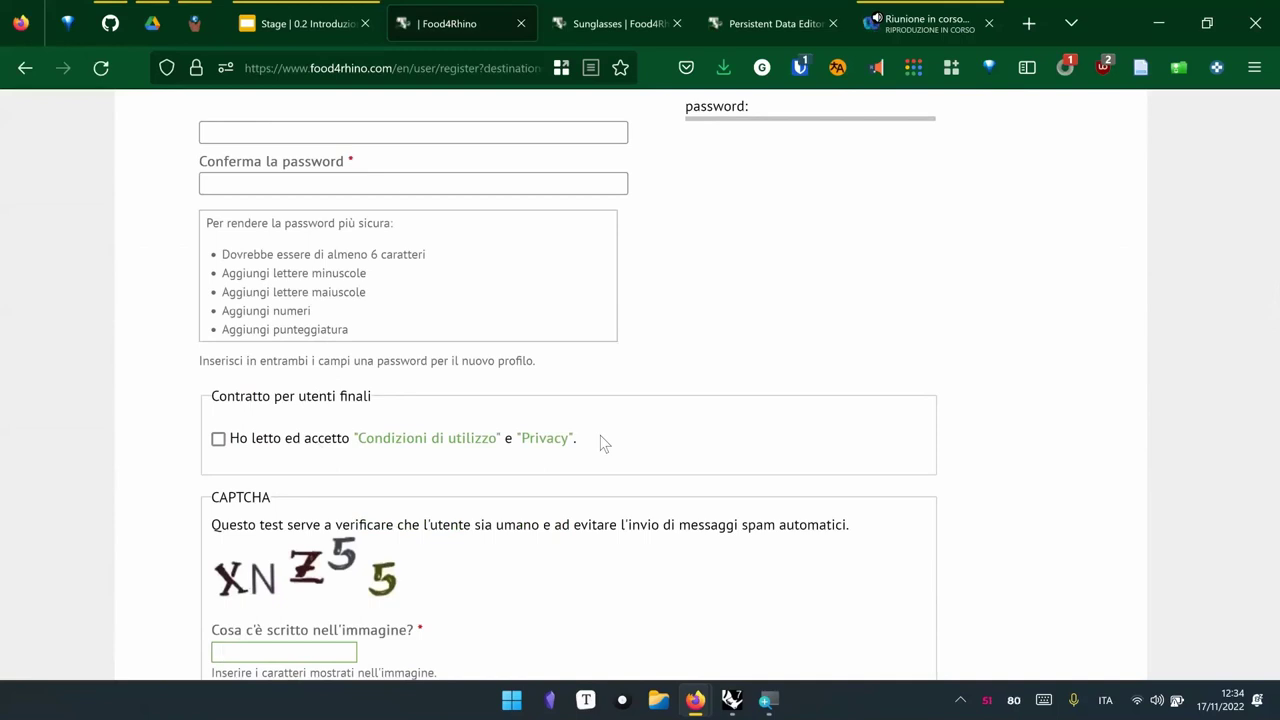
pyautogui.scroll(3, 646, 406)
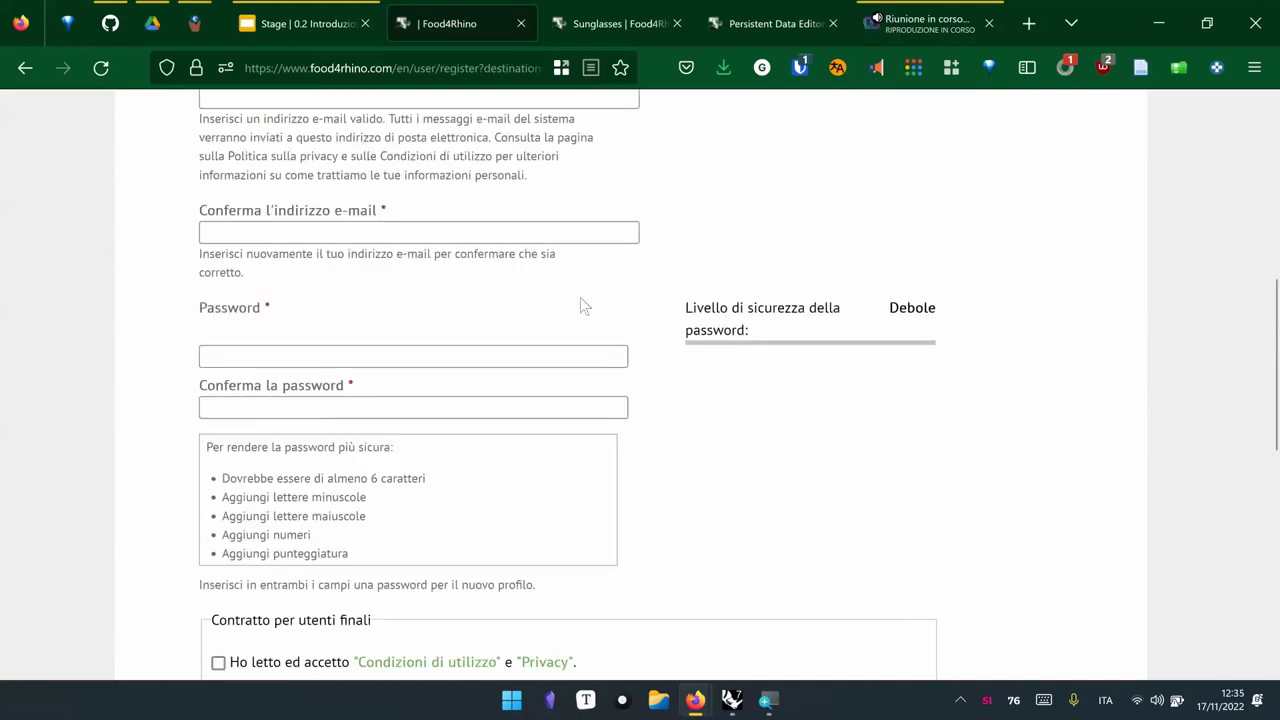
pyautogui.click(497, 364)
pyautogui.click(517, 408)
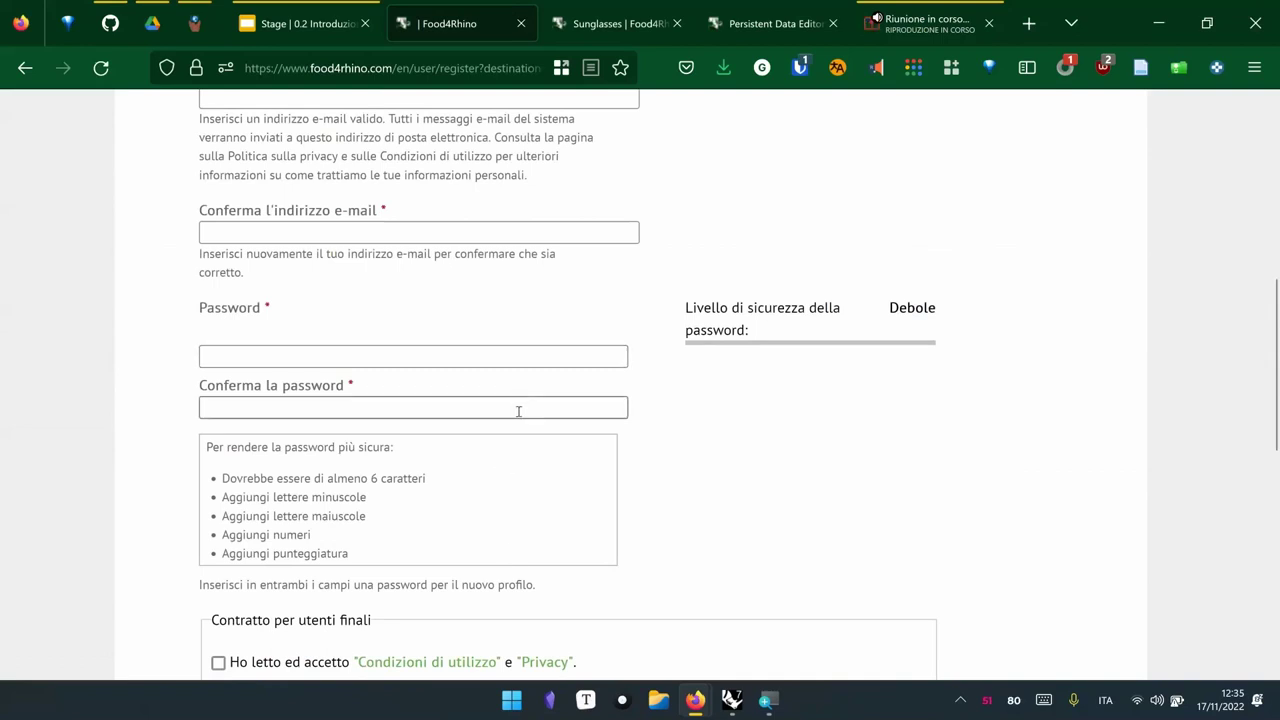
pyautogui.click(510, 440)
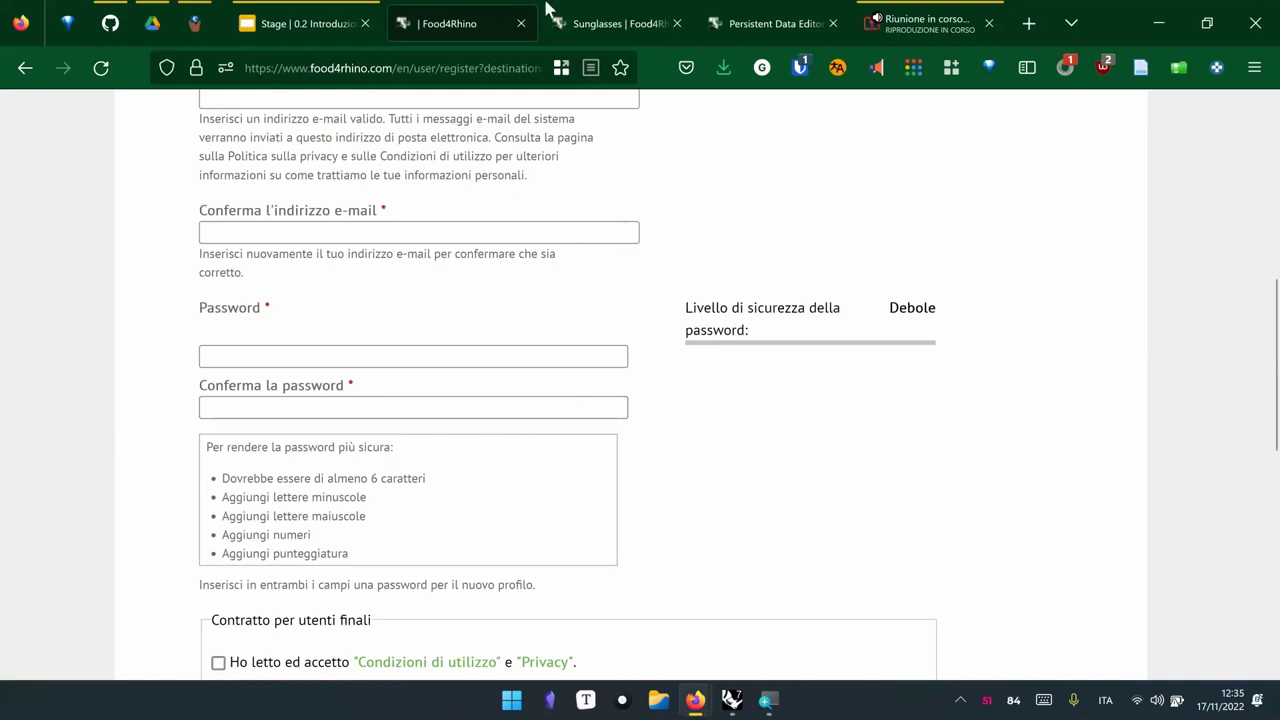
pyautogui.click(556, 230)
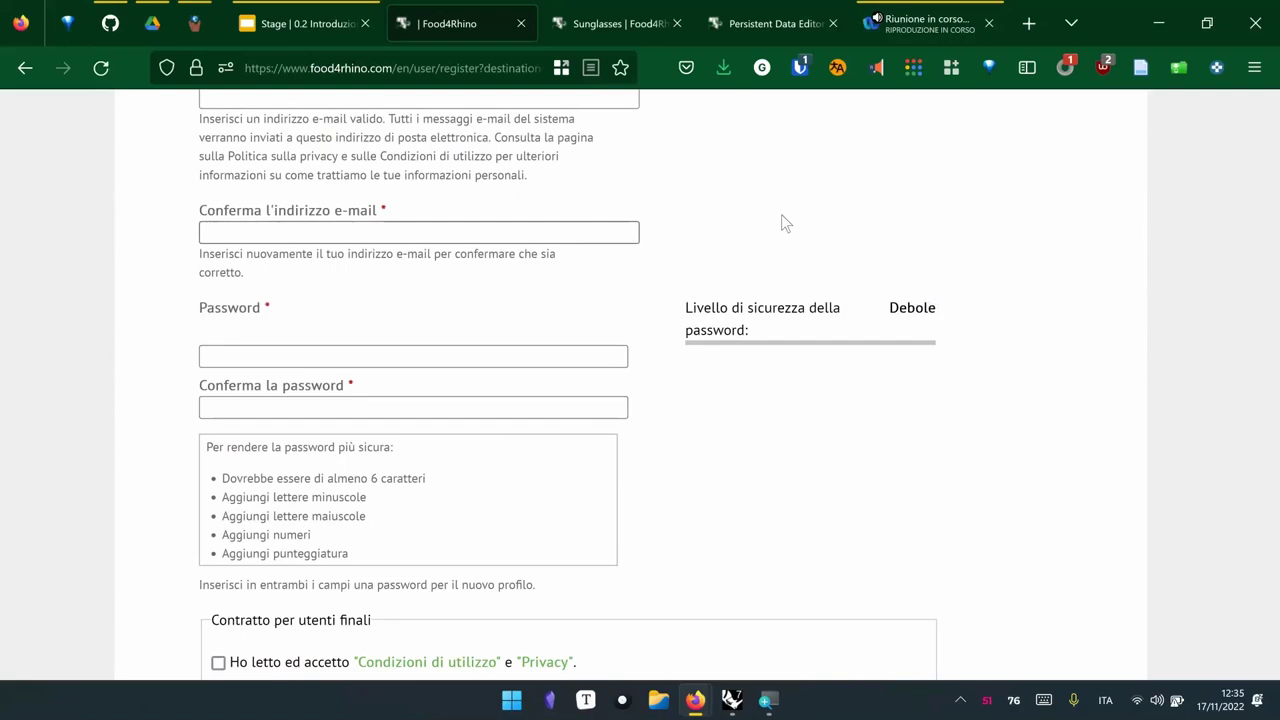
pyautogui.scroll(4, 773, 305)
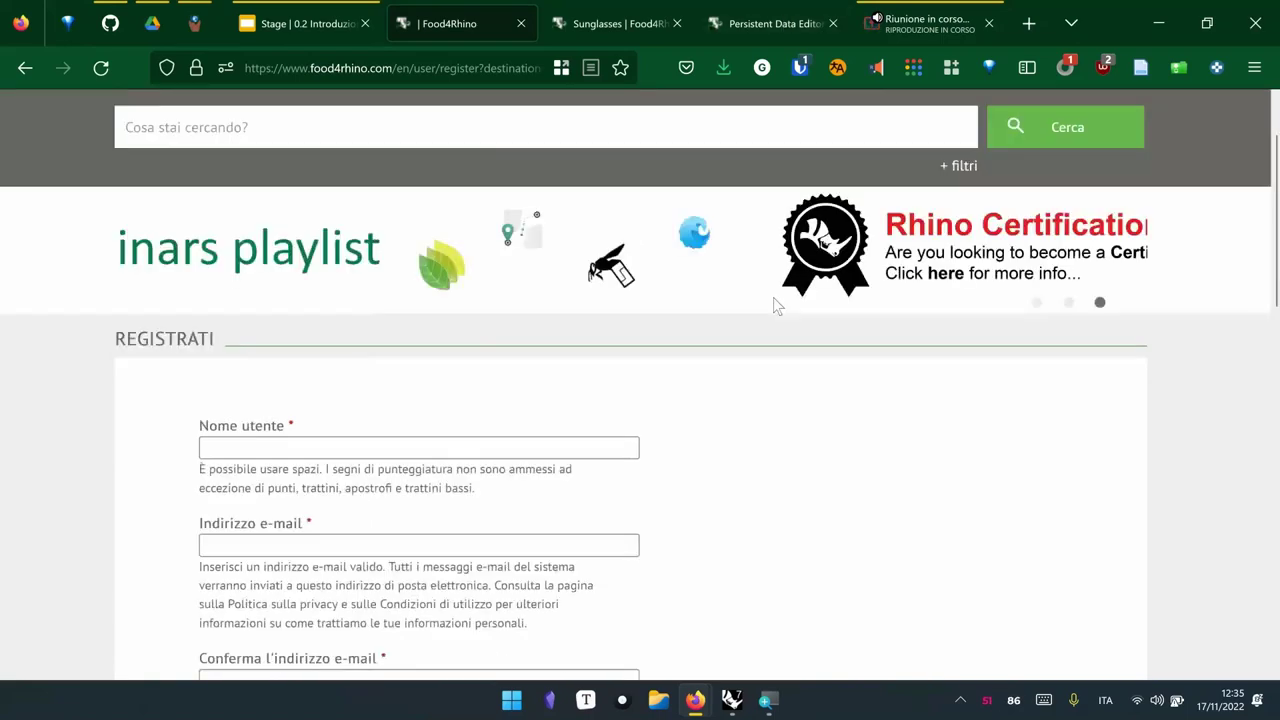
pyautogui.scroll(1, 773, 305)
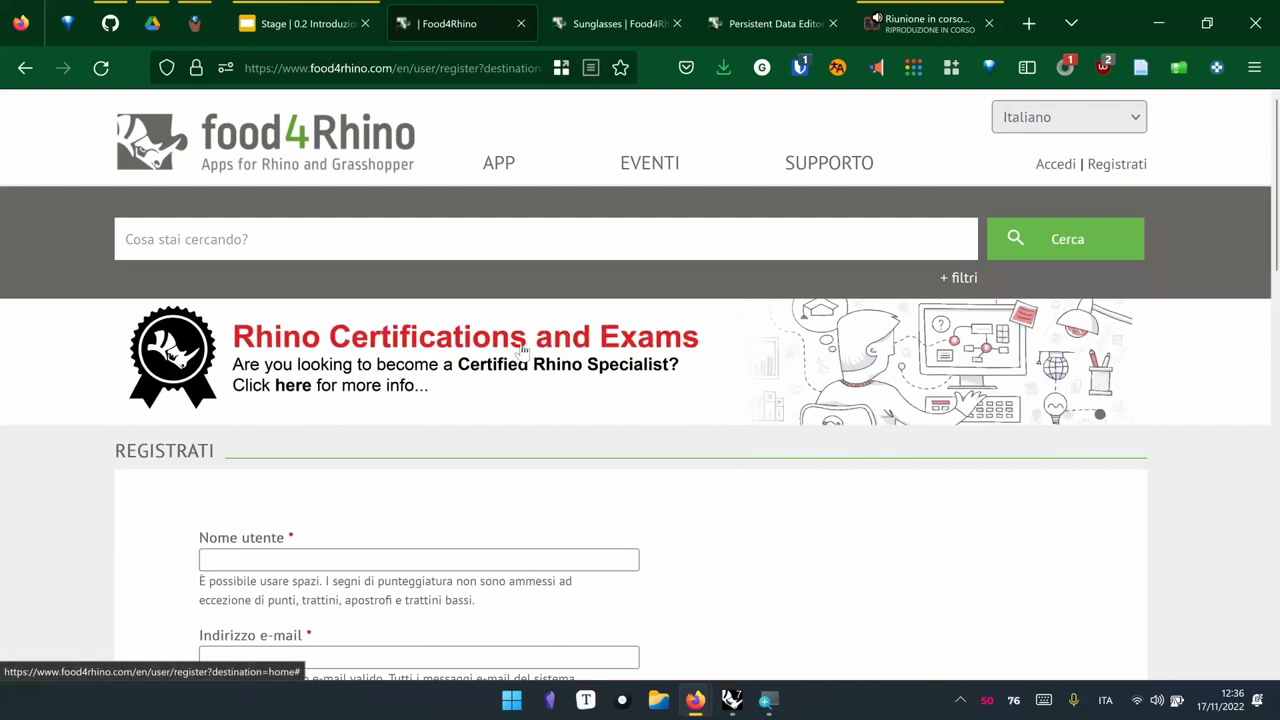
pyautogui.scroll(-1, 531, 366)
pyautogui.scroll(-1, 531, 366)
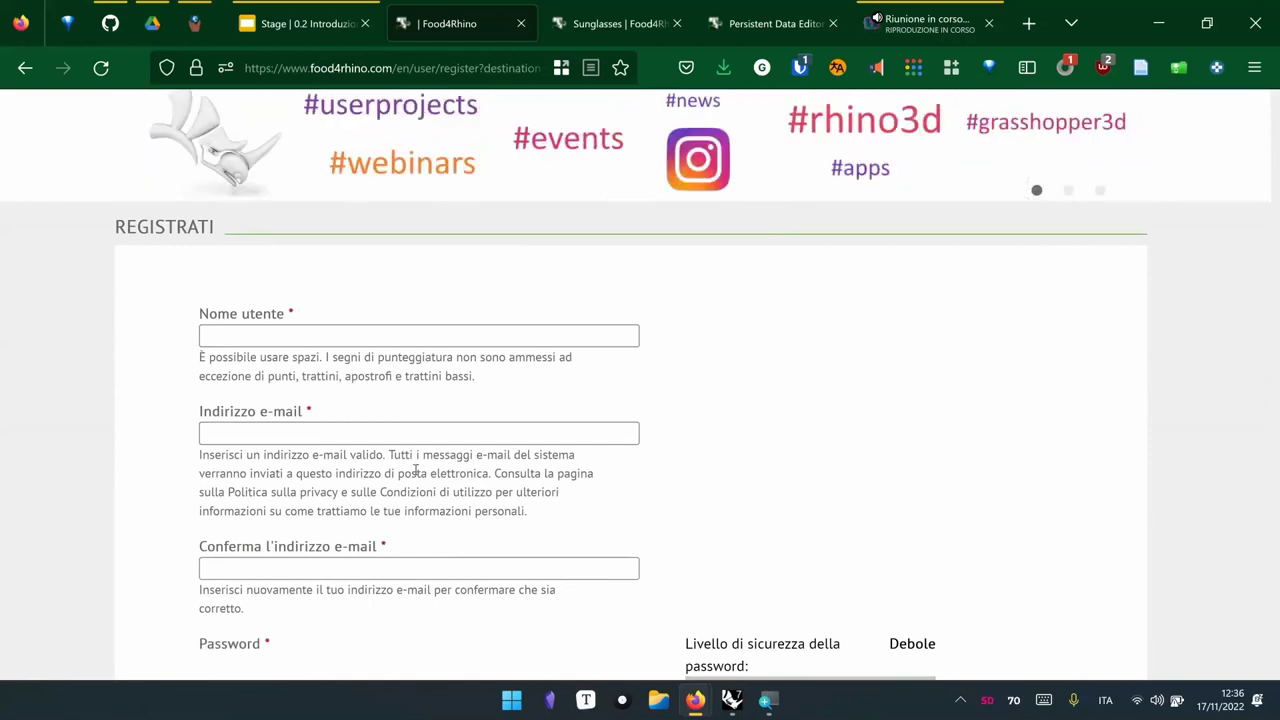
# Leave the registration form and log in to food4Rhino with the account's saved e-mail and password from the password manager
pyautogui.click(18, 66)
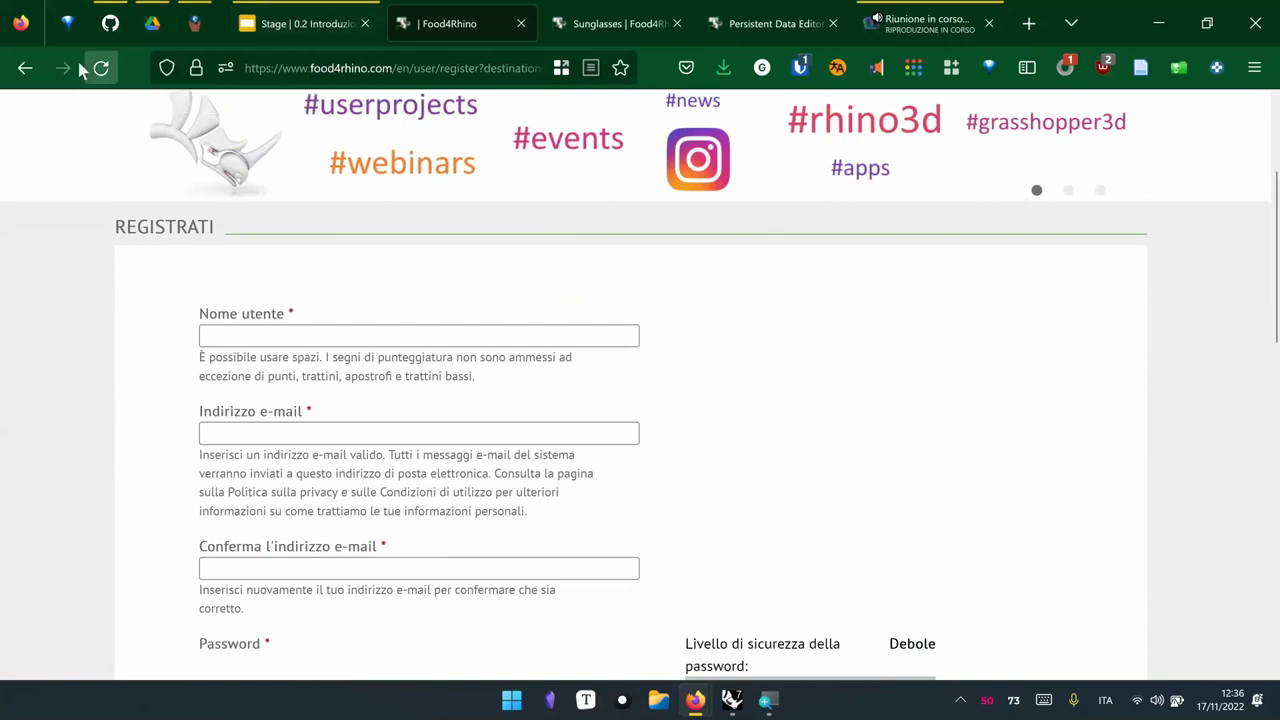
pyautogui.click(14, 66)
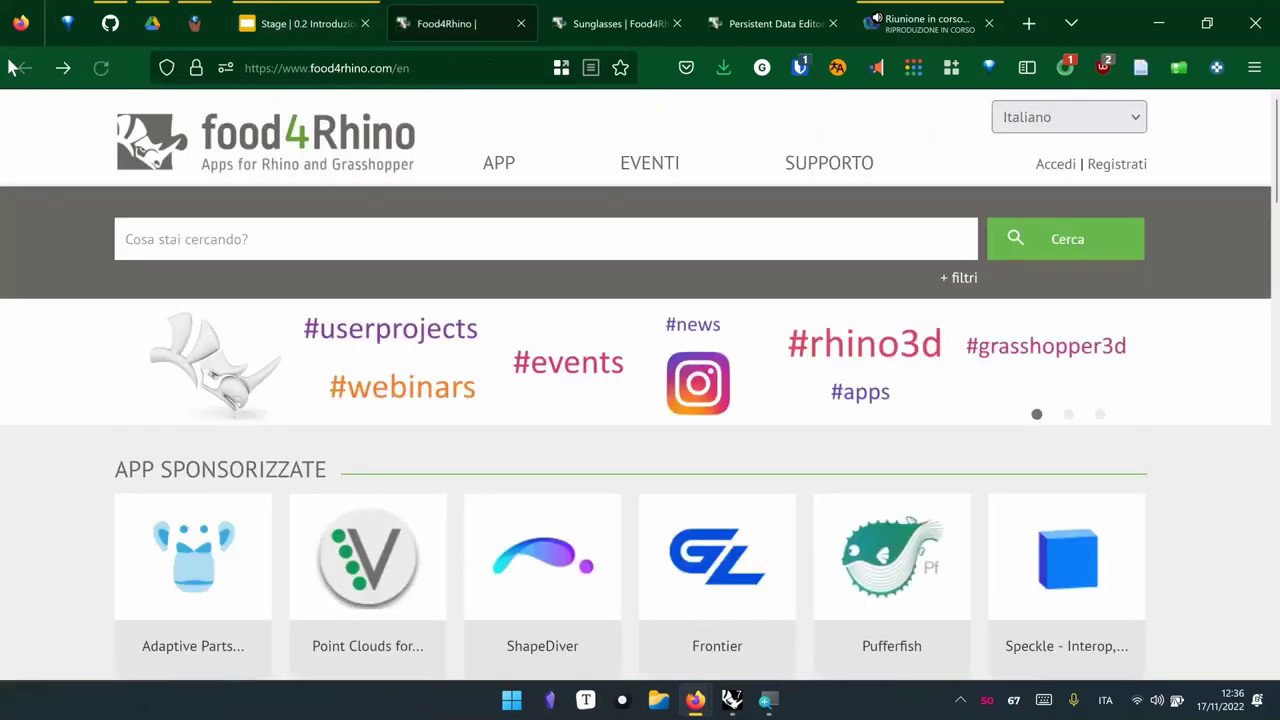
pyautogui.click(1040, 170)
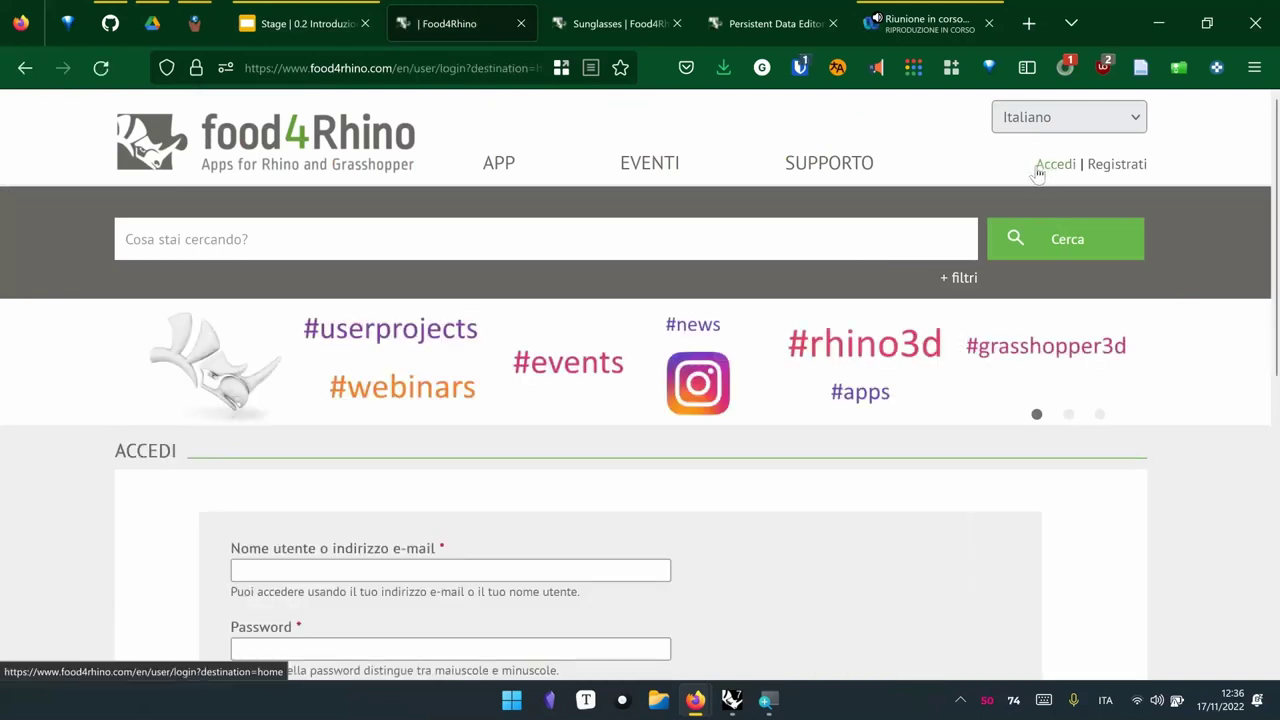
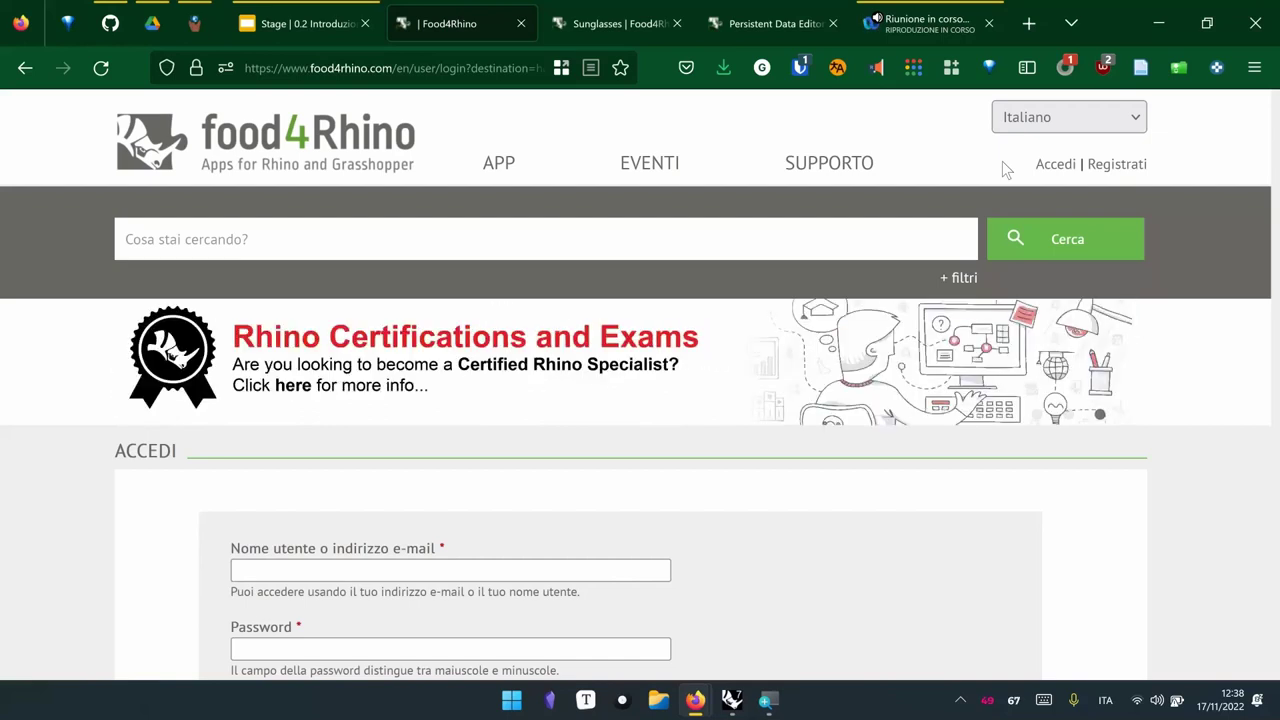
pyautogui.click(800, 67)
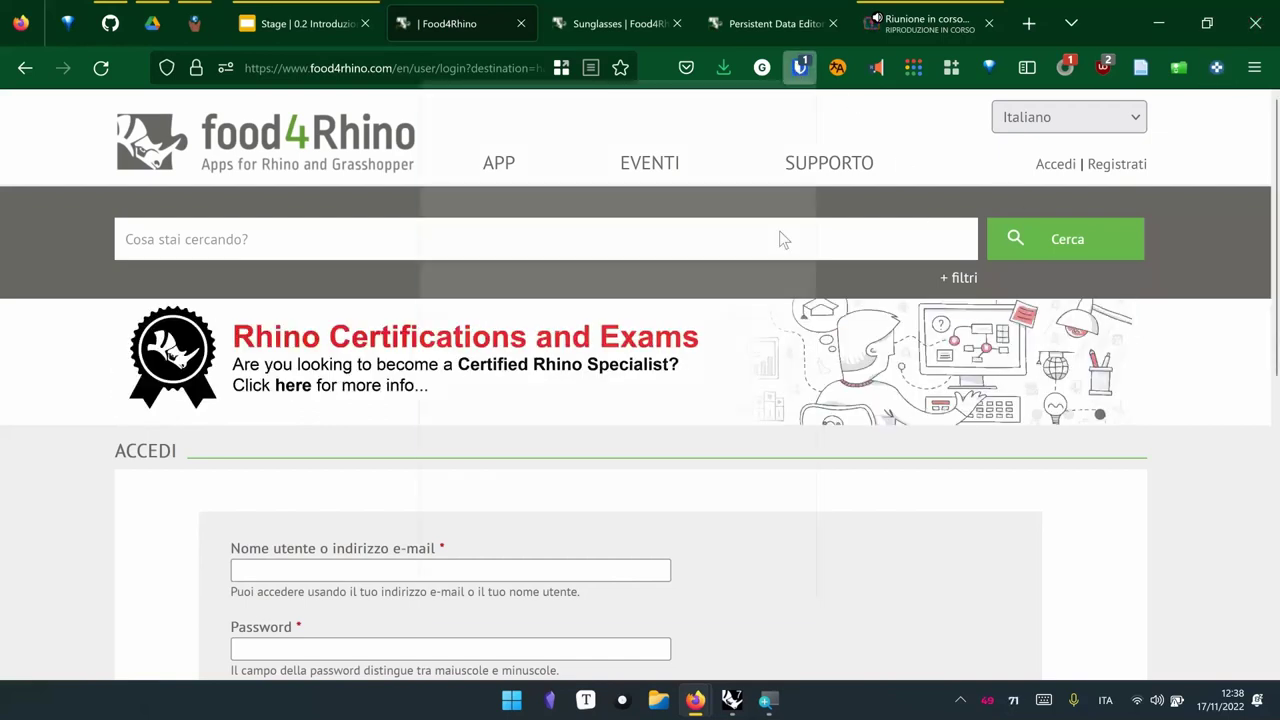
pyautogui.click(654, 209)
pyautogui.scroll(-3, 688, 432)
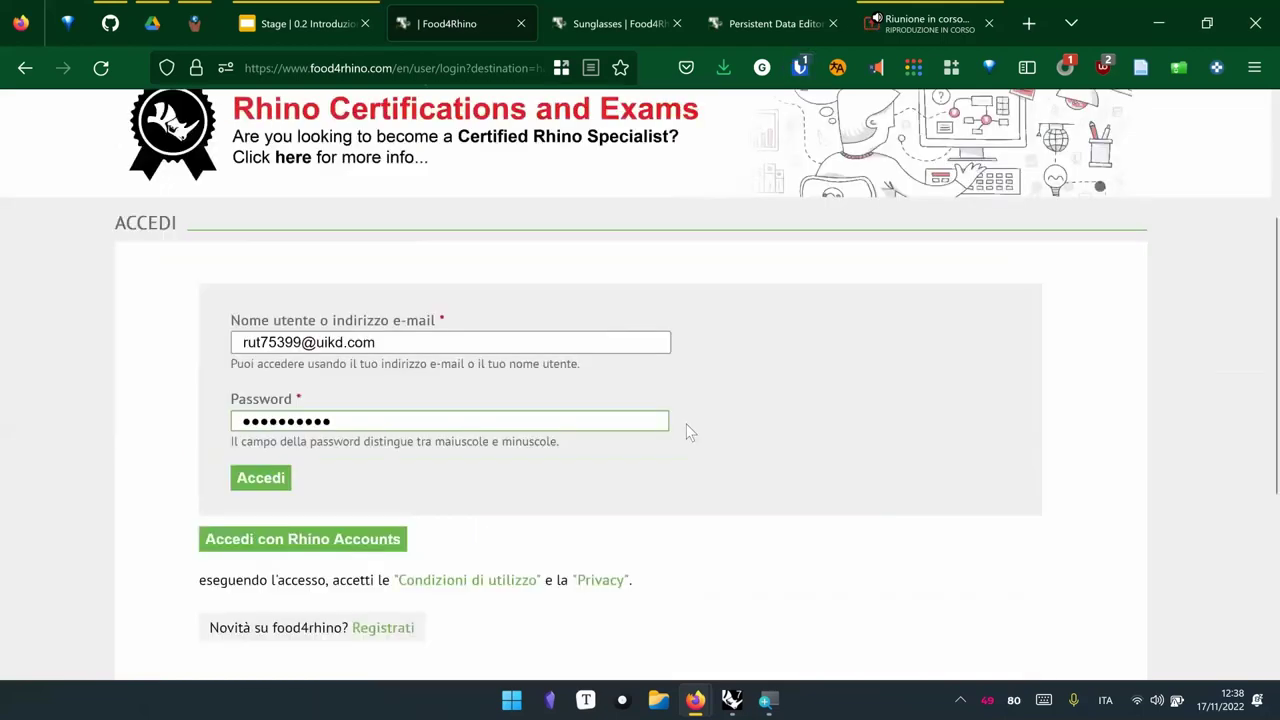
pyautogui.scroll(-1, 688, 432)
pyautogui.click(265, 372)
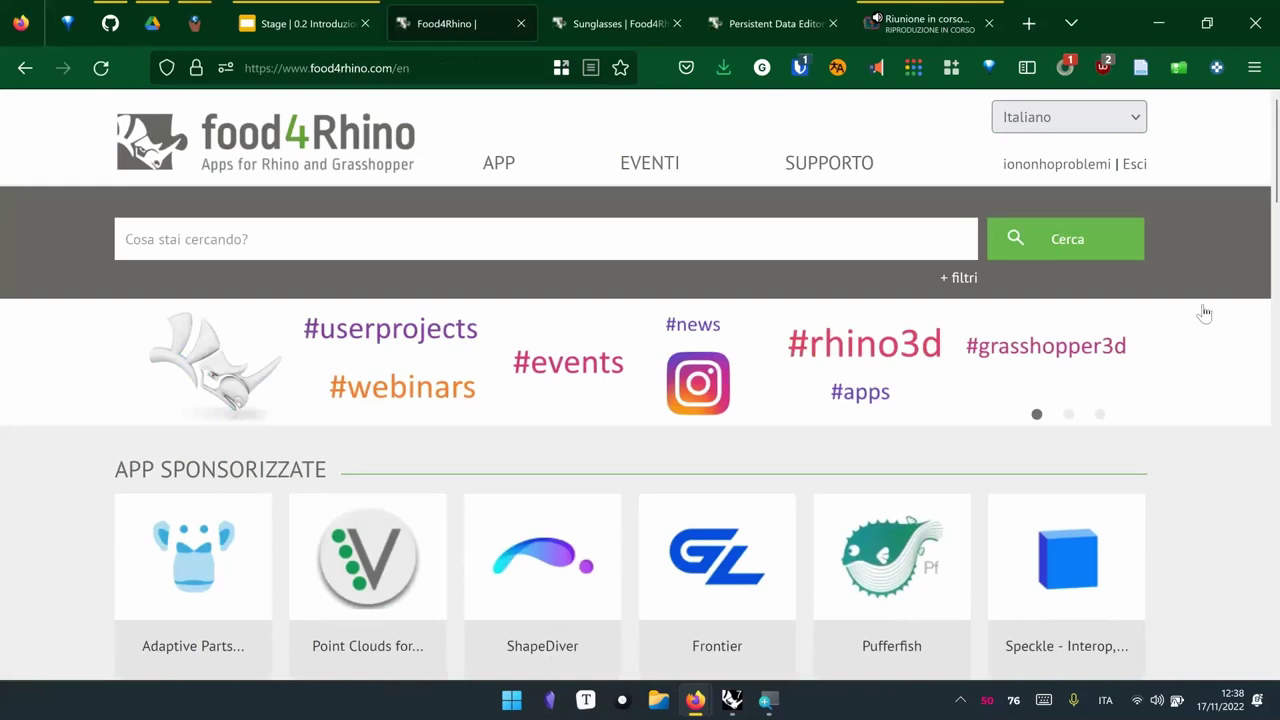
# Open the full list of apps for Grasshopper from the home page and browse down to its page navigation
pyautogui.scroll(-2, 1205, 313)
pyautogui.scroll(-2, 1205, 300)
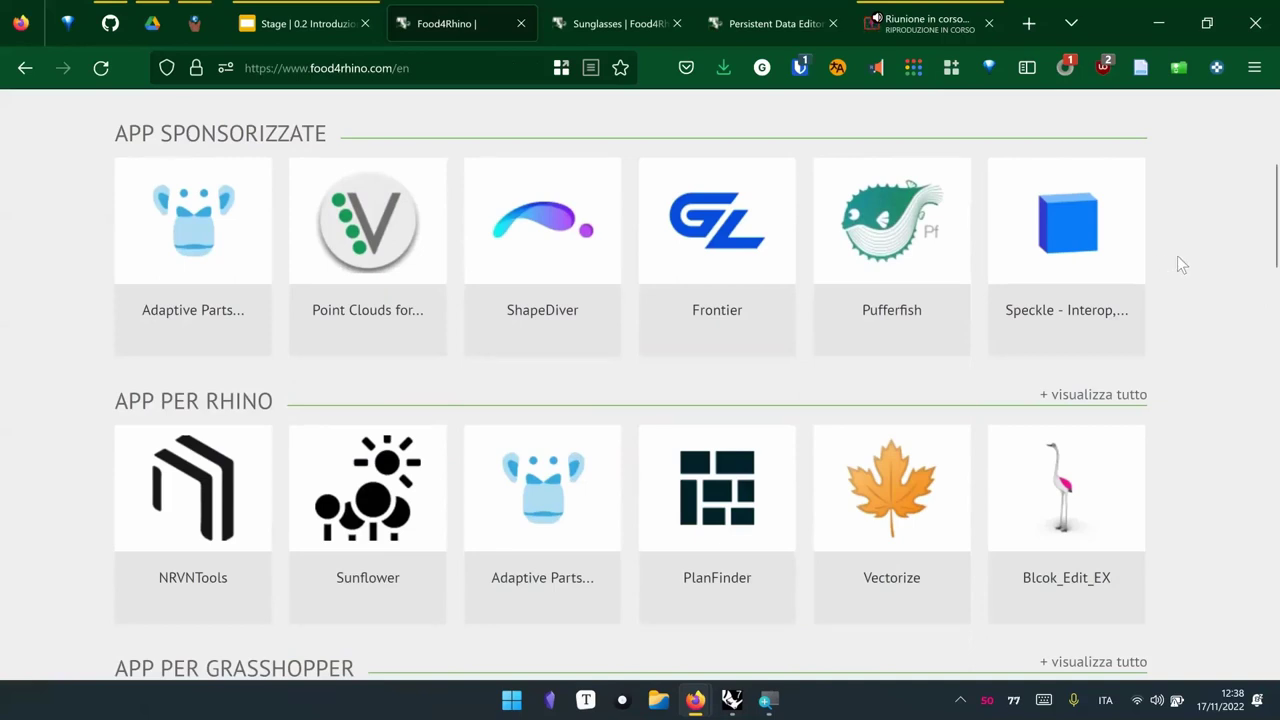
pyautogui.scroll(-3, 1180, 264)
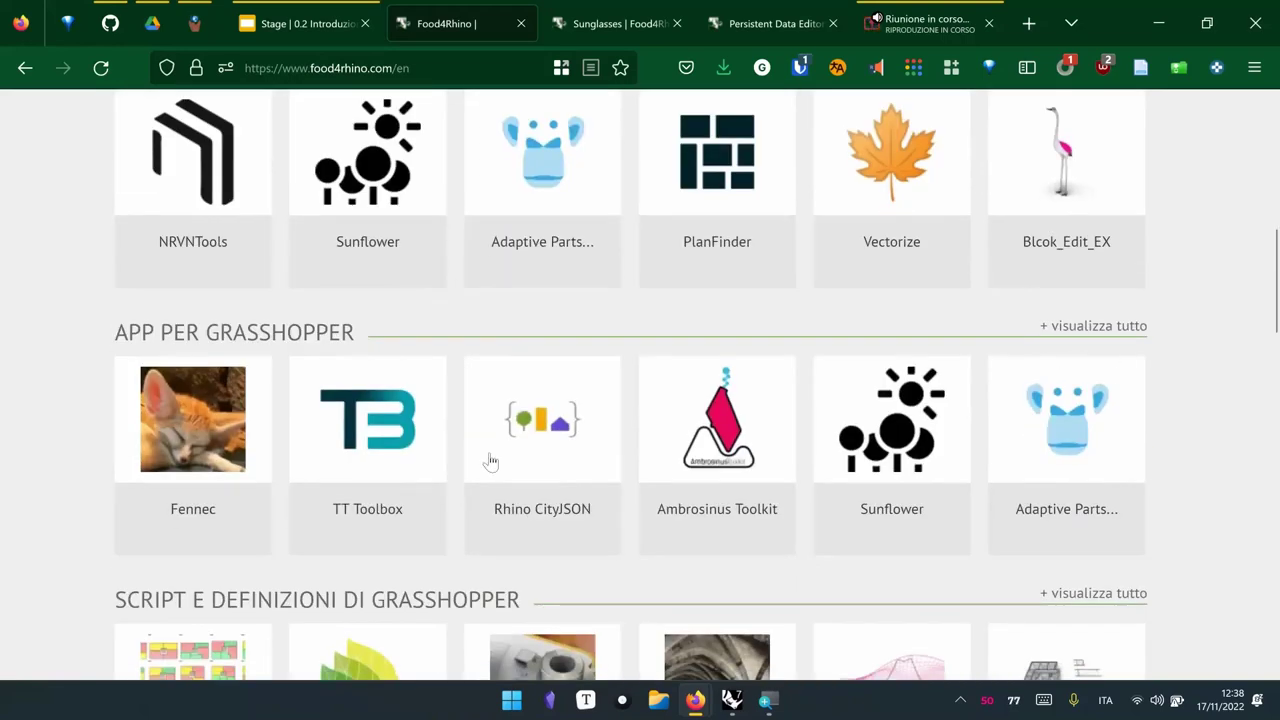
pyautogui.scroll(6, 482, 440)
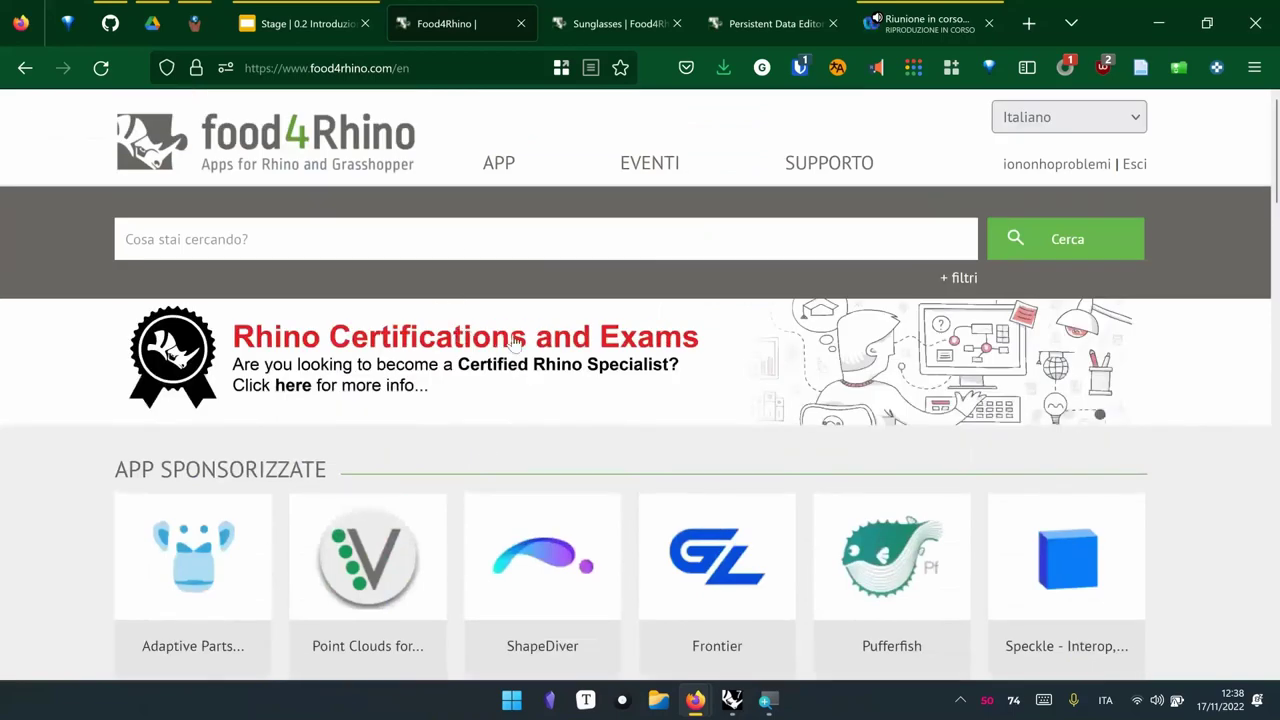
pyautogui.scroll(-6, 500, 342)
pyautogui.scroll(1, 470, 328)
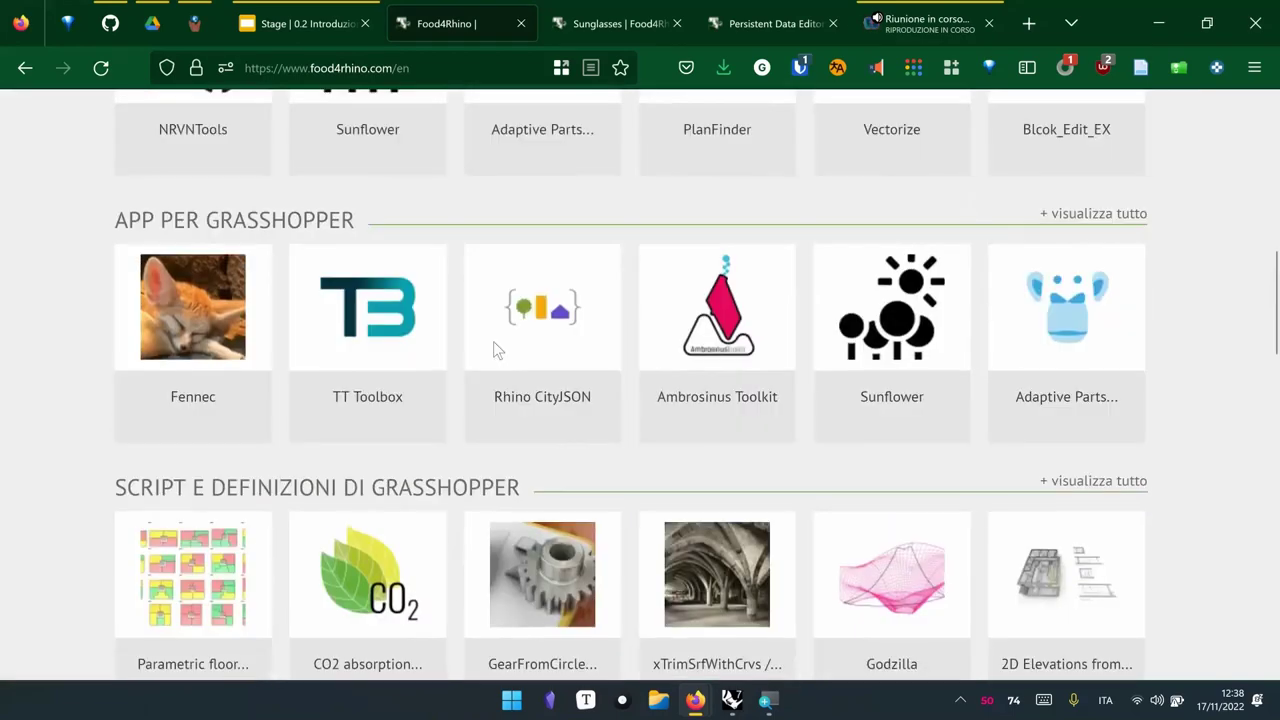
pyautogui.click(200, 234)
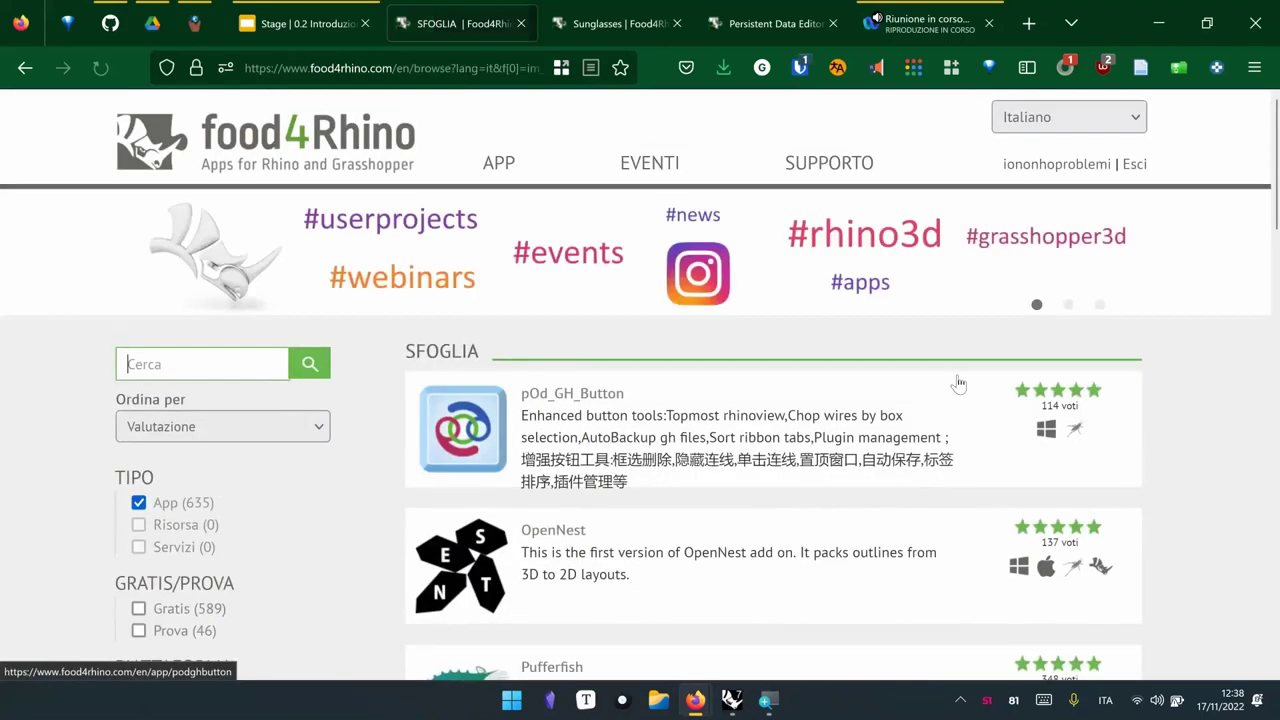
pyautogui.scroll(-8, 878, 398)
pyautogui.scroll(-5, 880, 390)
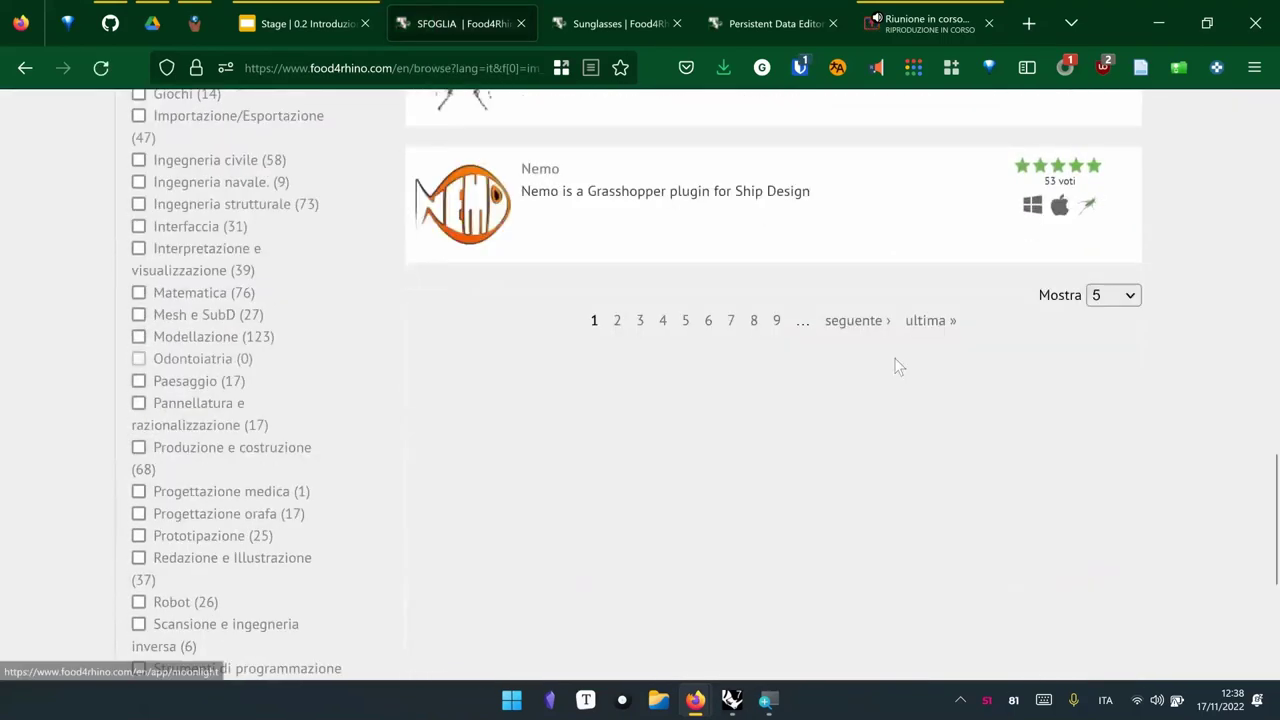
# Open the last page of the Grasshopper apps list and look through the plug-ins on it
pyautogui.click(944, 324)
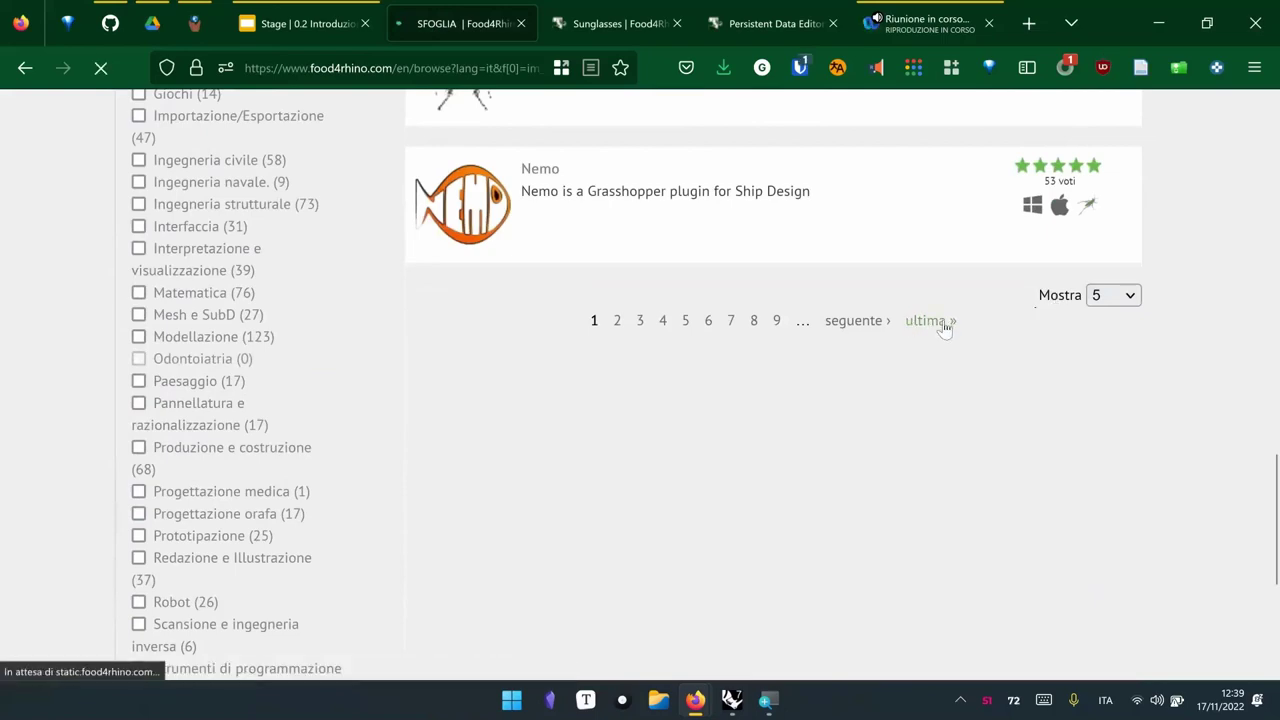
pyautogui.scroll(-10, 950, 350)
pyautogui.scroll(12, 946, 410)
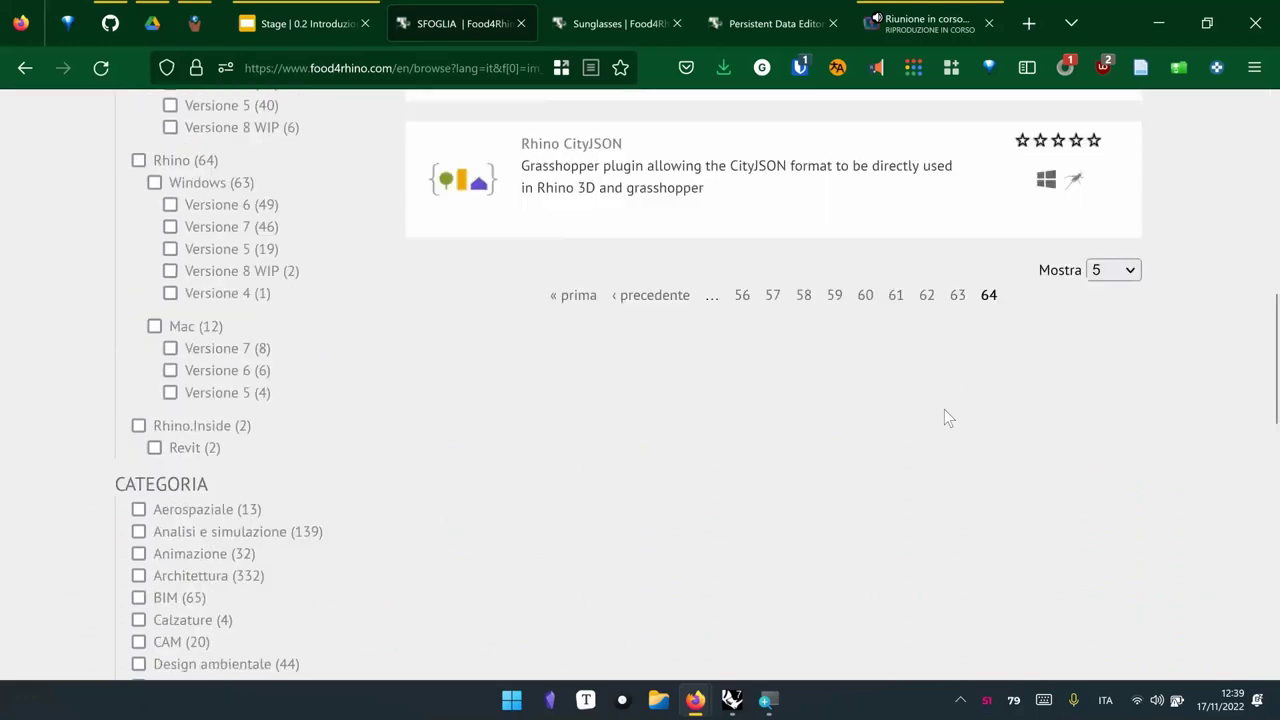
pyautogui.scroll(10, 950, 400)
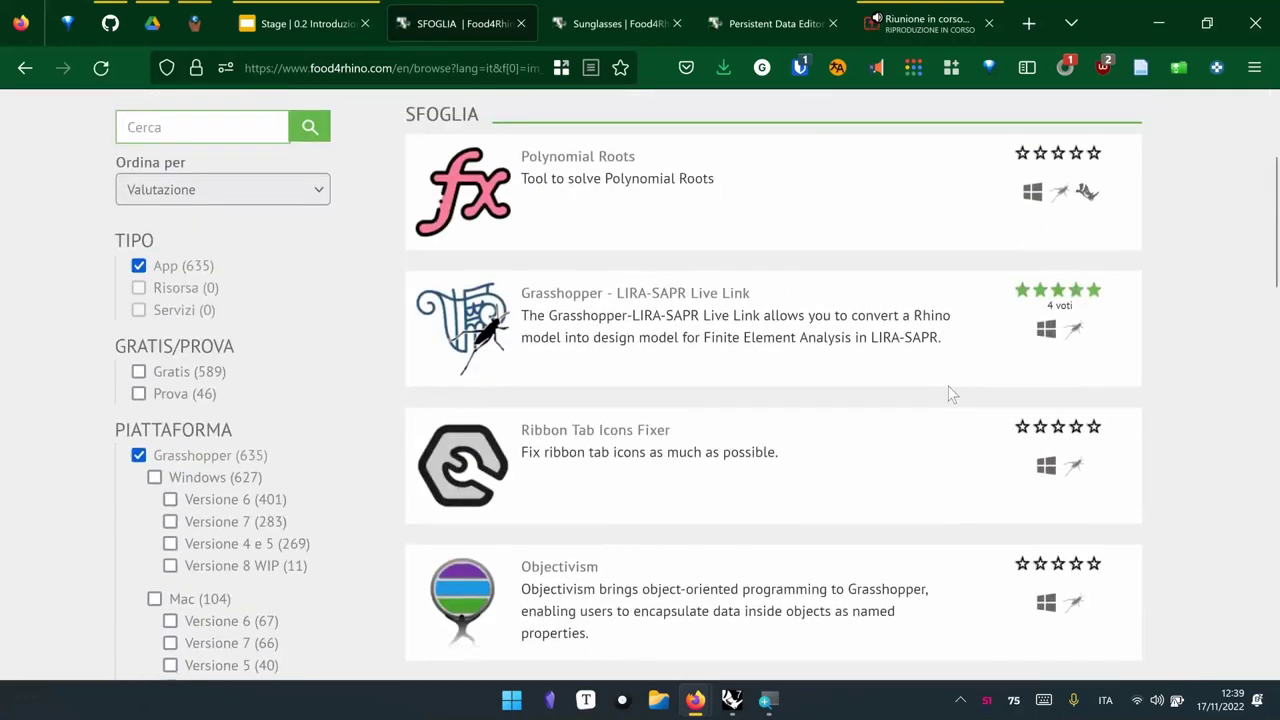
pyautogui.scroll(-1, 910, 367)
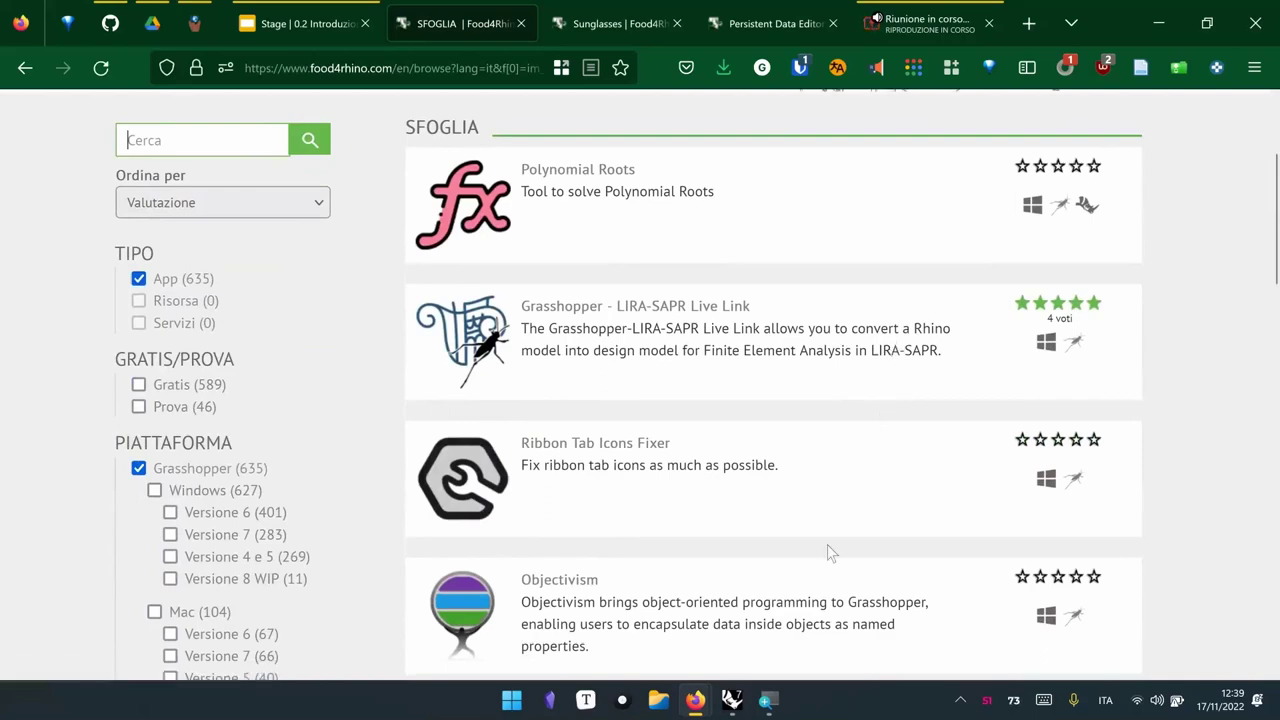
pyautogui.click(775, 703)
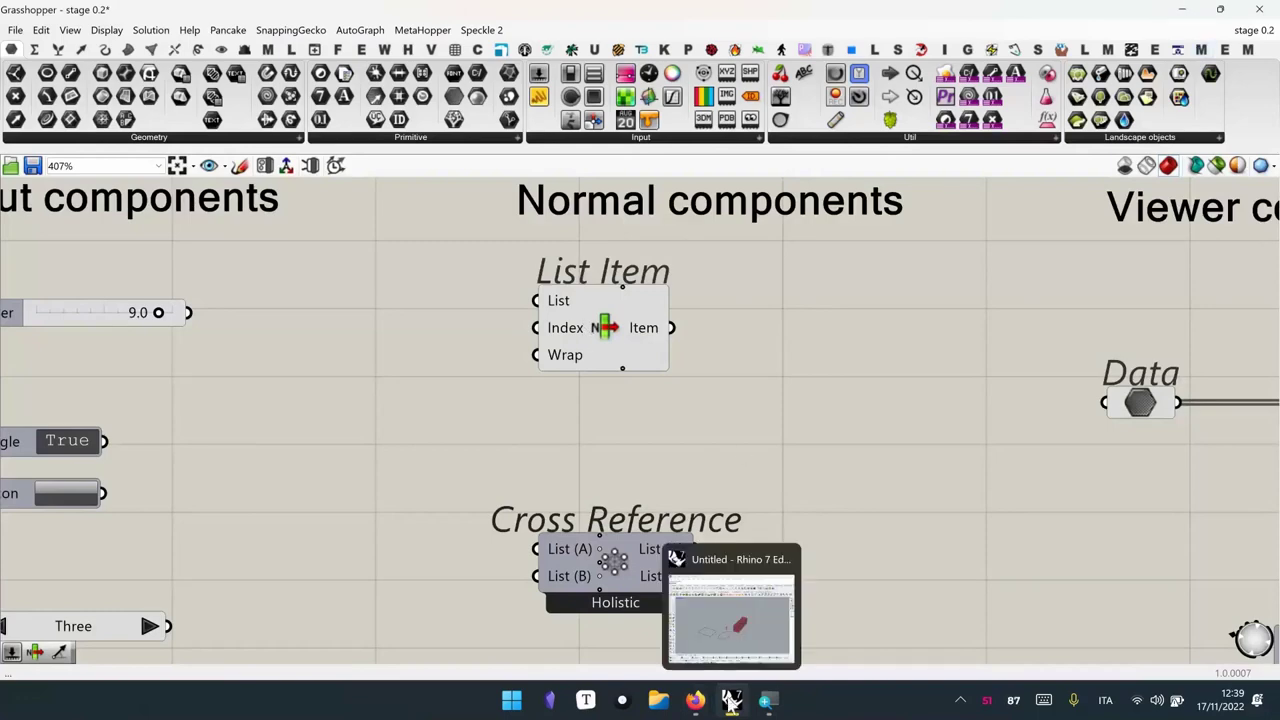
pyautogui.click(732, 700)
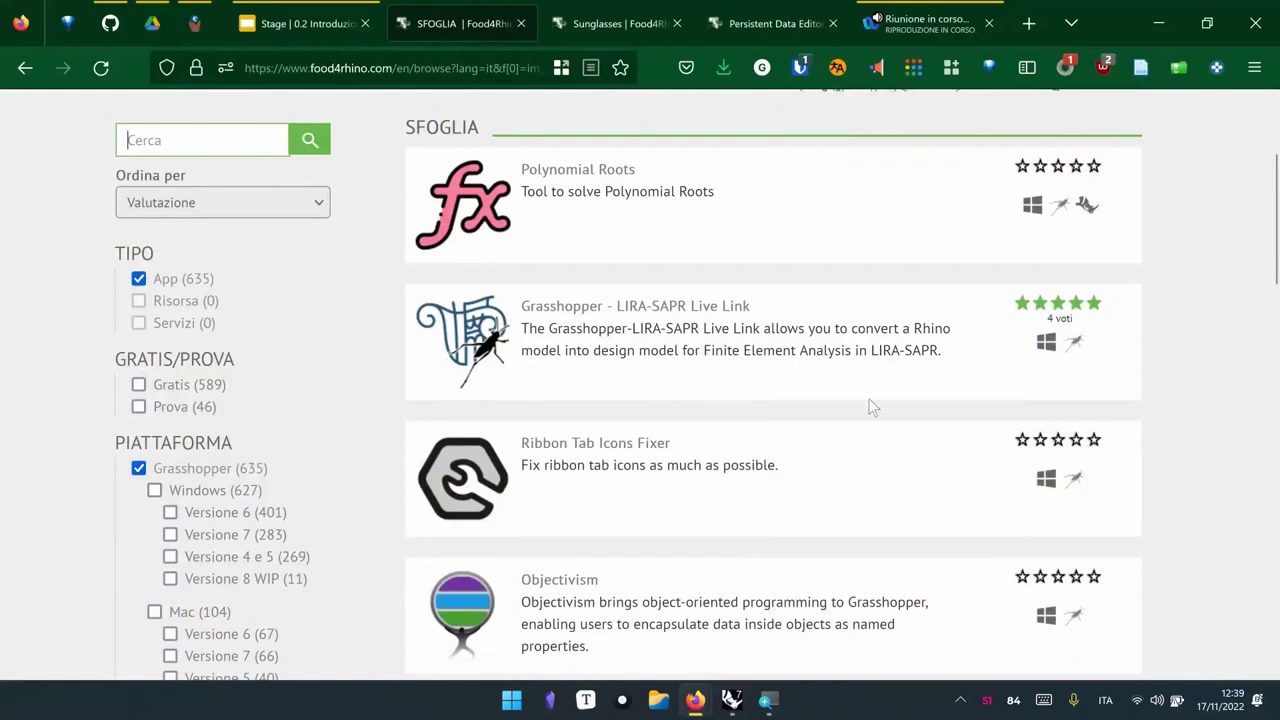
# Return to the food4Rhino home page and search for "sunglasses"
pyautogui.scroll(3, 875, 235)
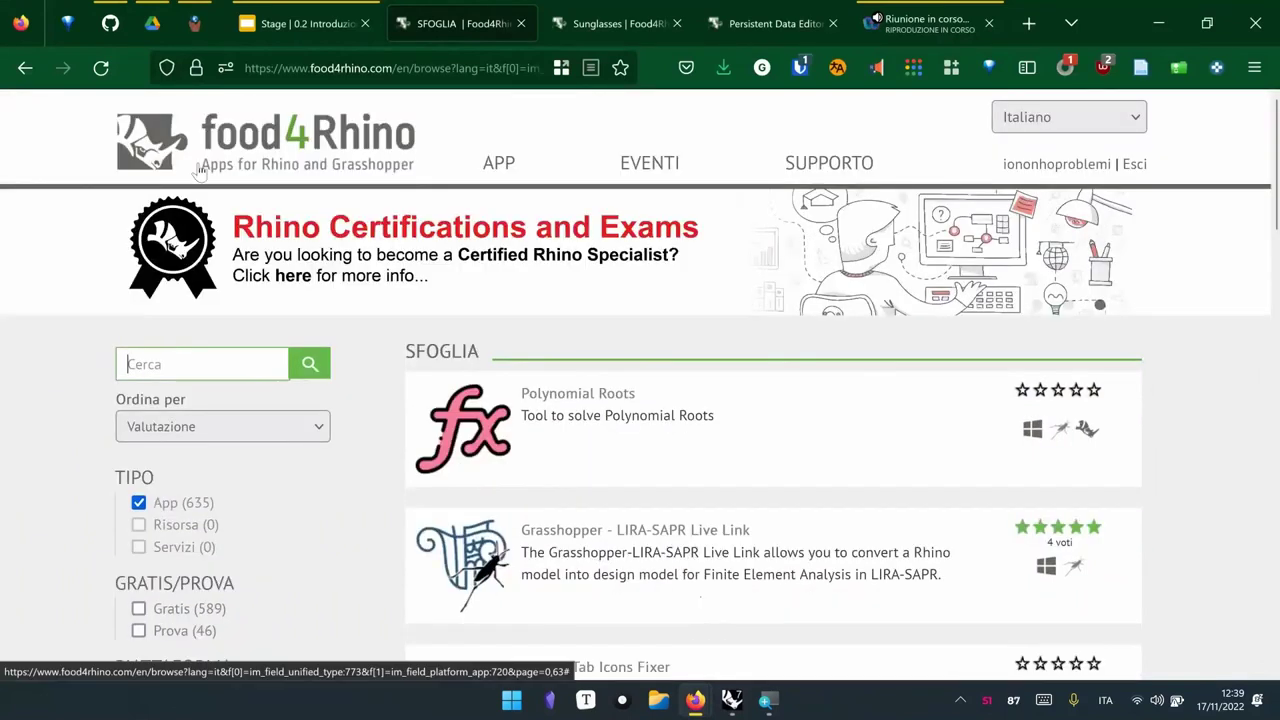
pyautogui.click(141, 150)
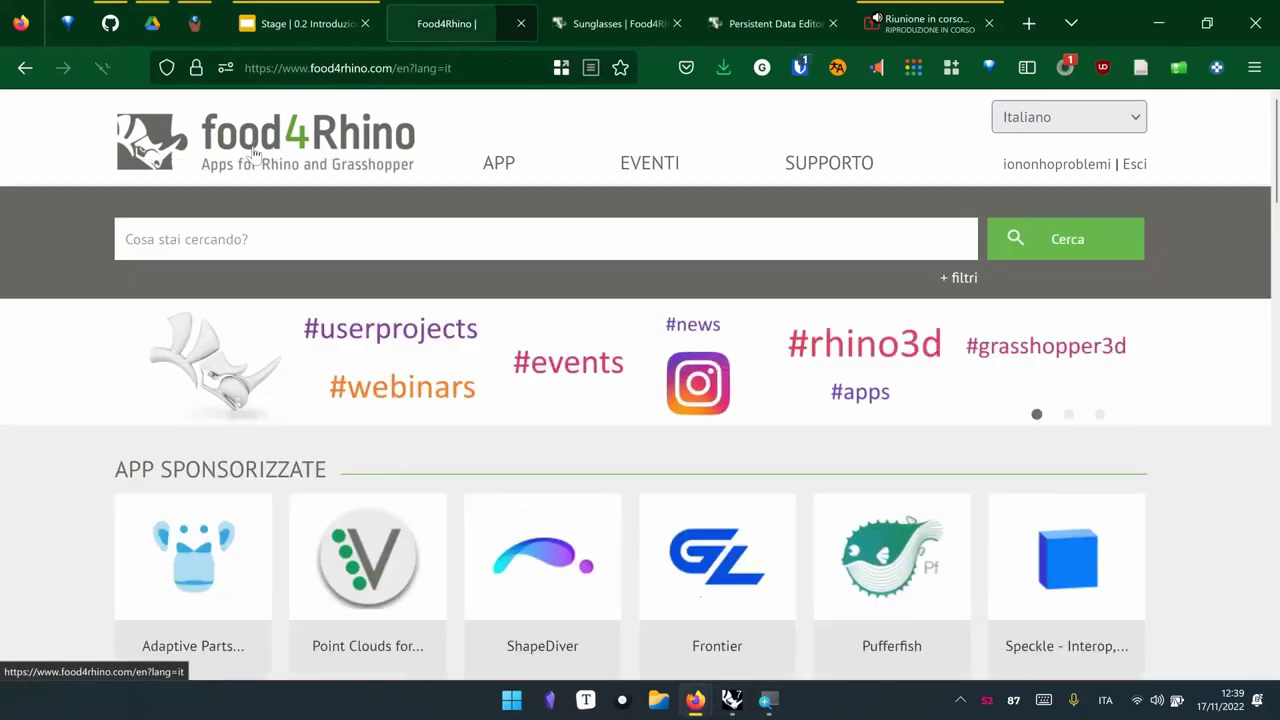
pyautogui.write('s')
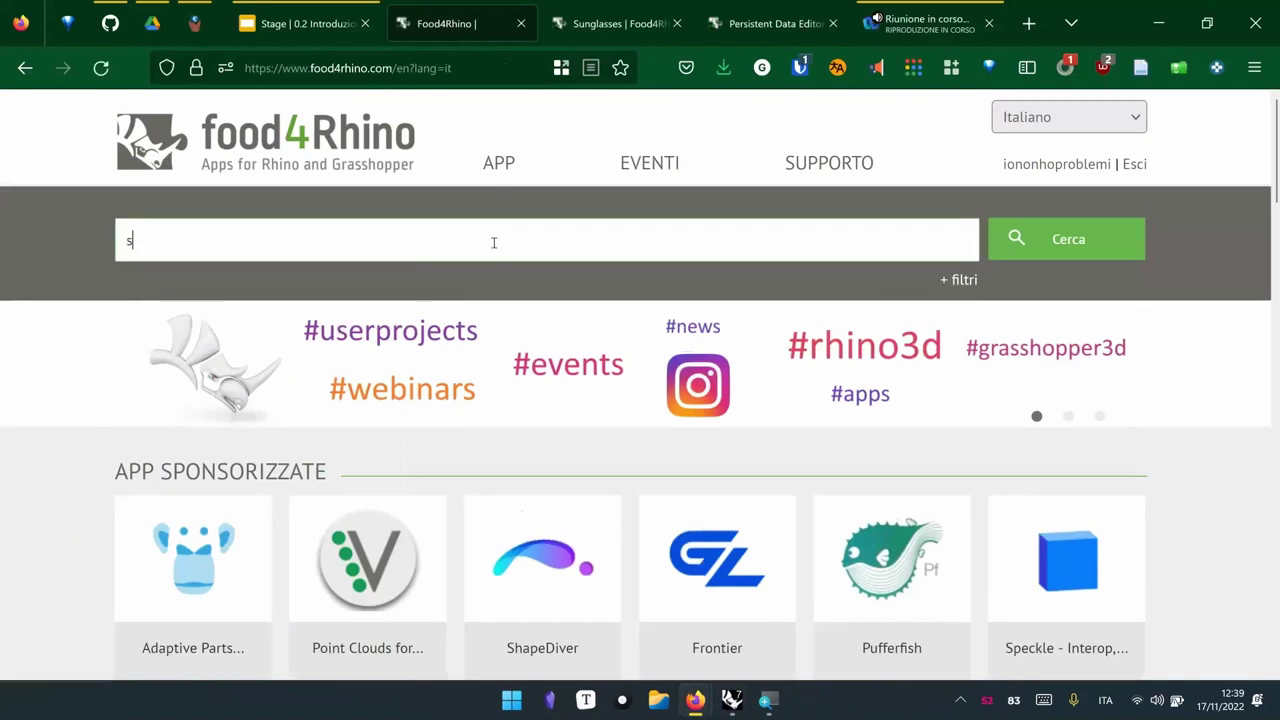
pyautogui.write('unglasses')
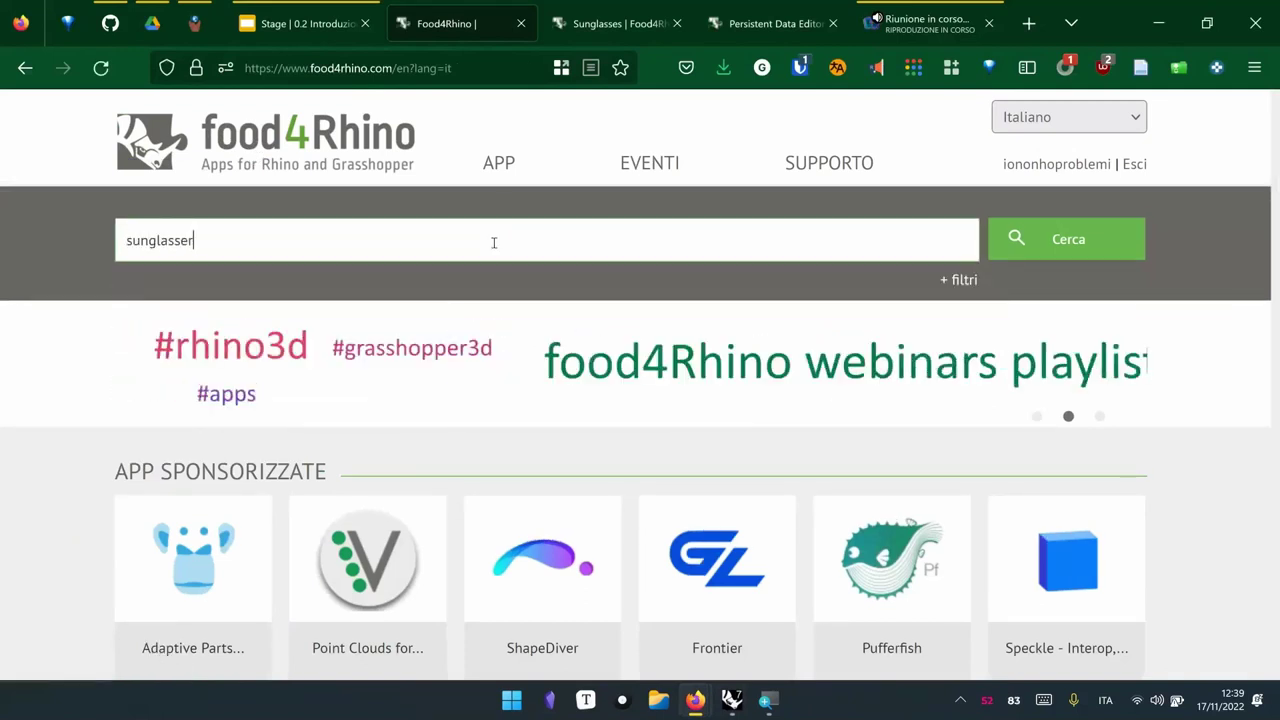
pyautogui.press('Return')
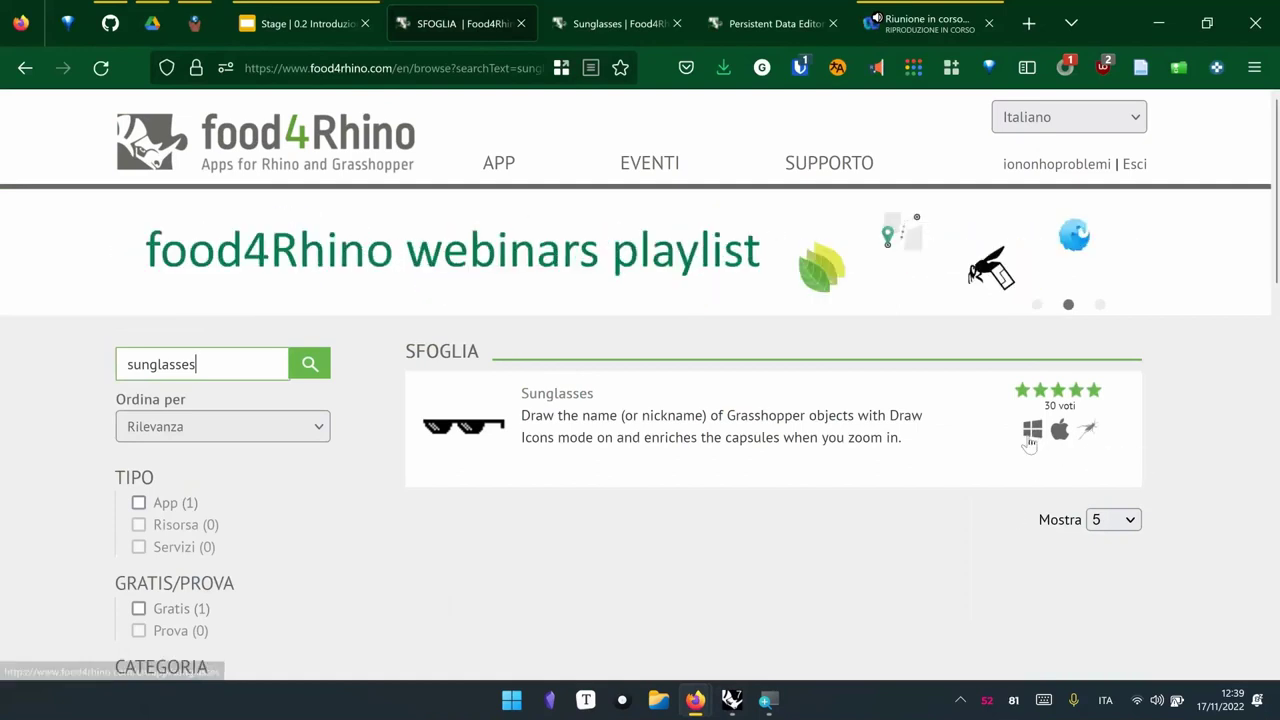
pyautogui.press('Return')
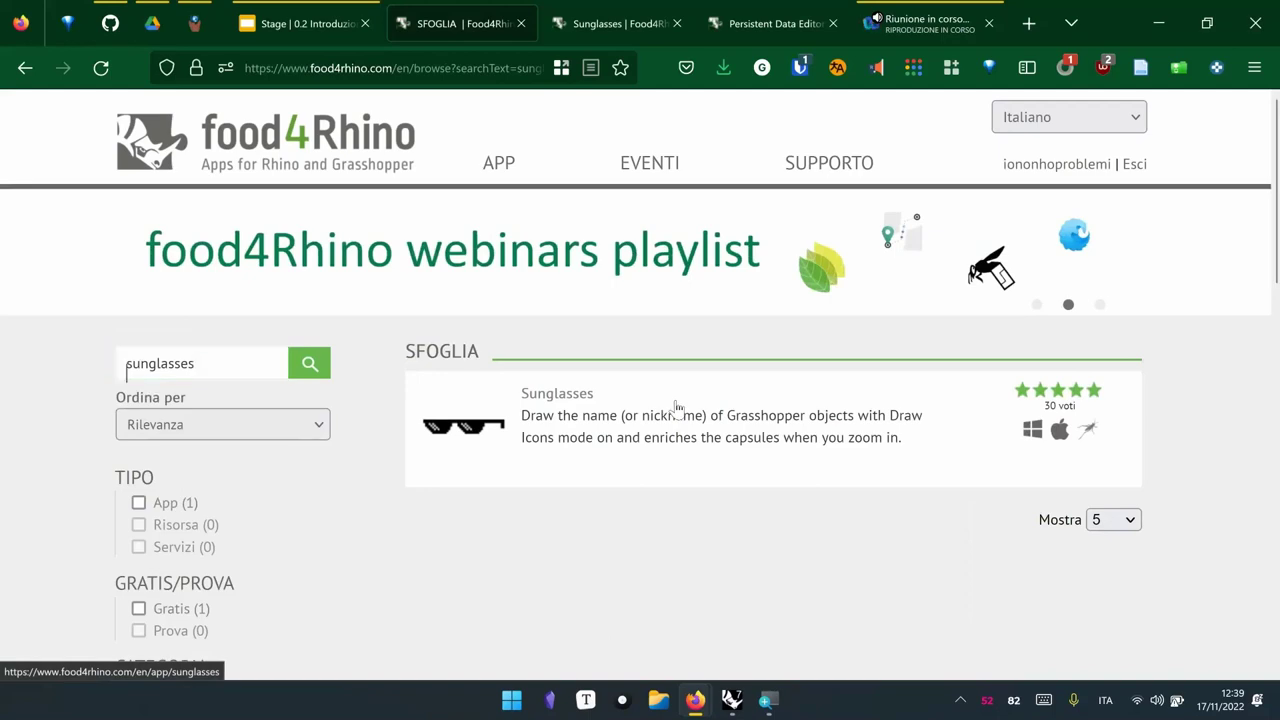
# Open the Sunglasses plug-in page and examine its description, installation instructions and the download section for release 1.3.0
pyautogui.click(676, 404)
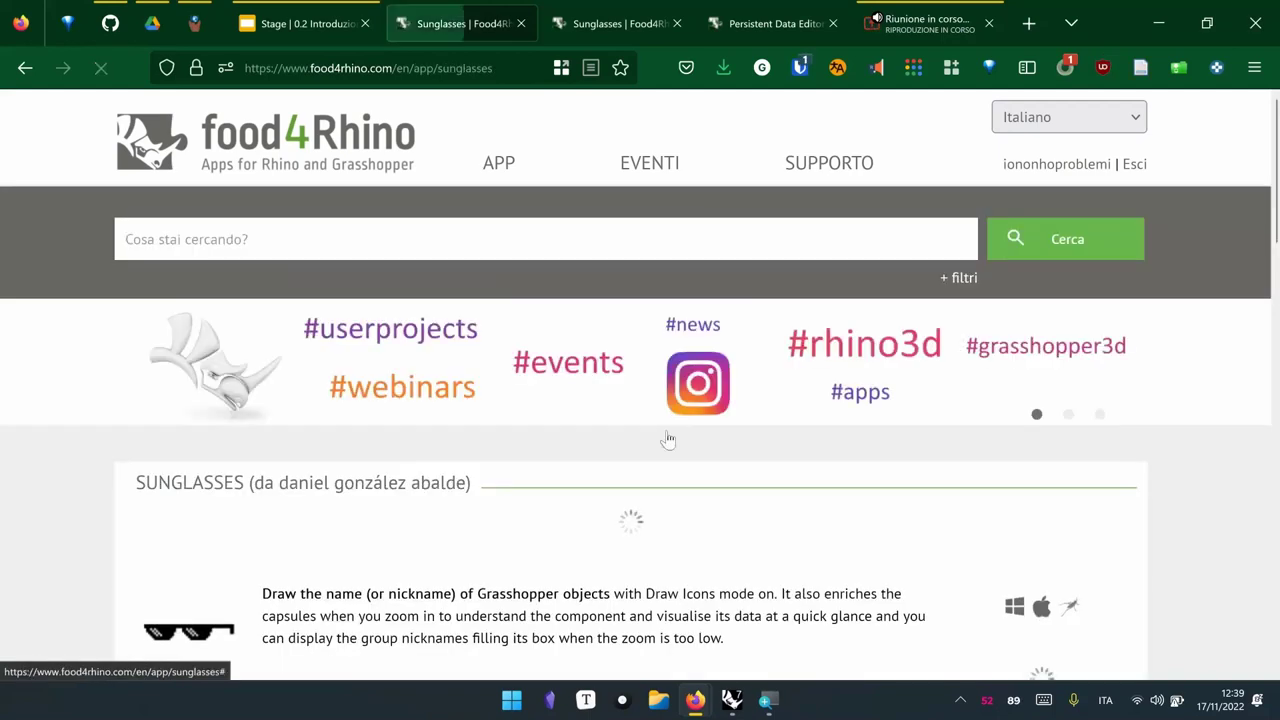
pyautogui.scroll(-5, 657, 500)
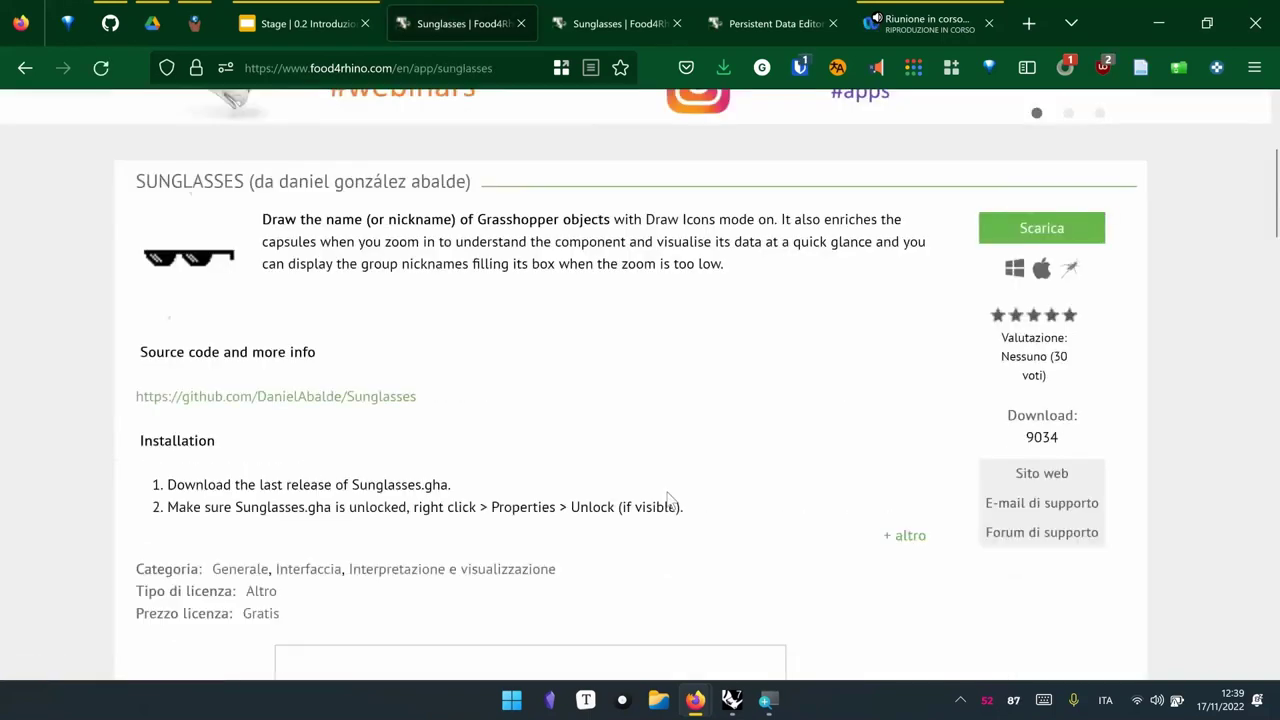
pyautogui.scroll(1, 669, 501)
pyautogui.scroll(4, 669, 502)
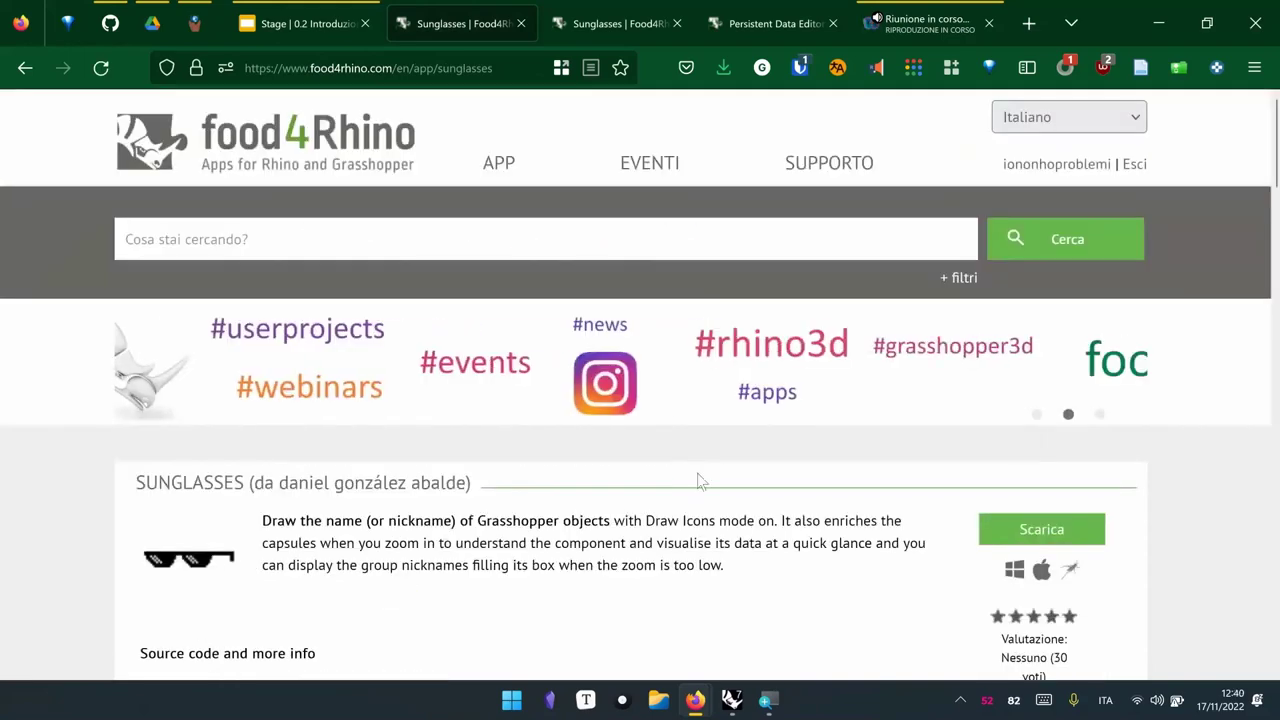
pyautogui.scroll(-2, 698, 494)
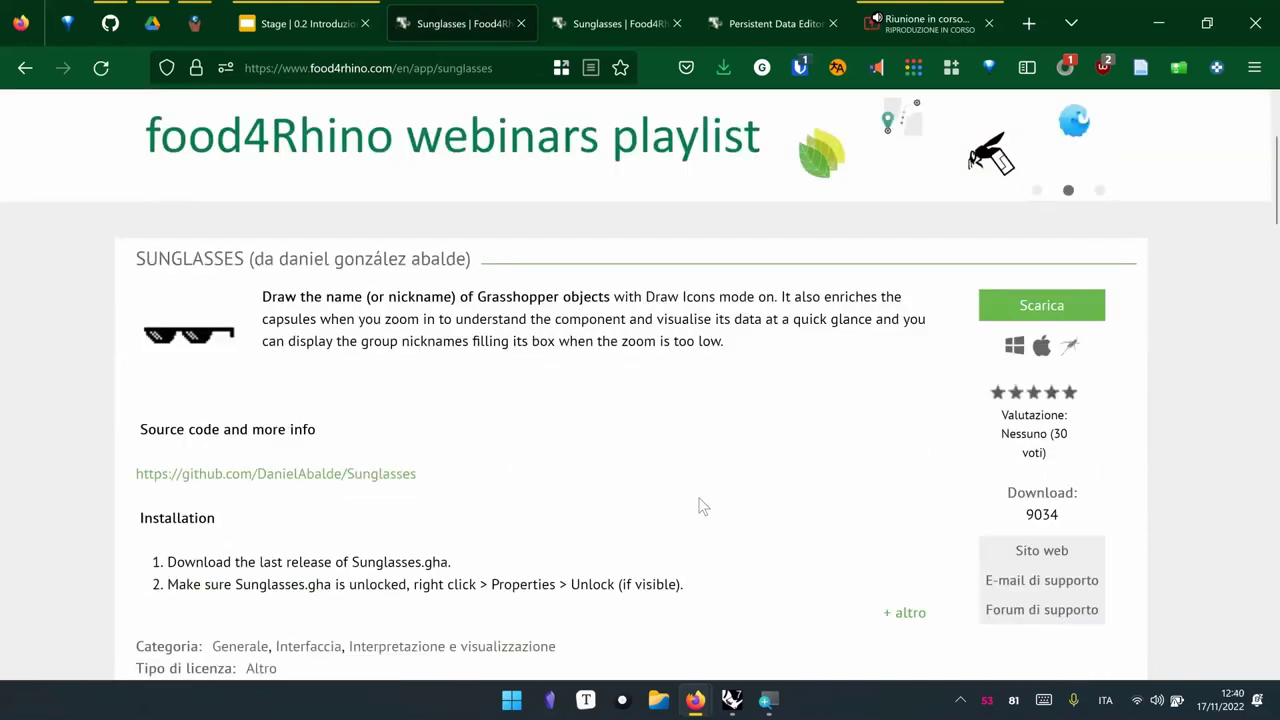
pyautogui.scroll(-7, 703, 510)
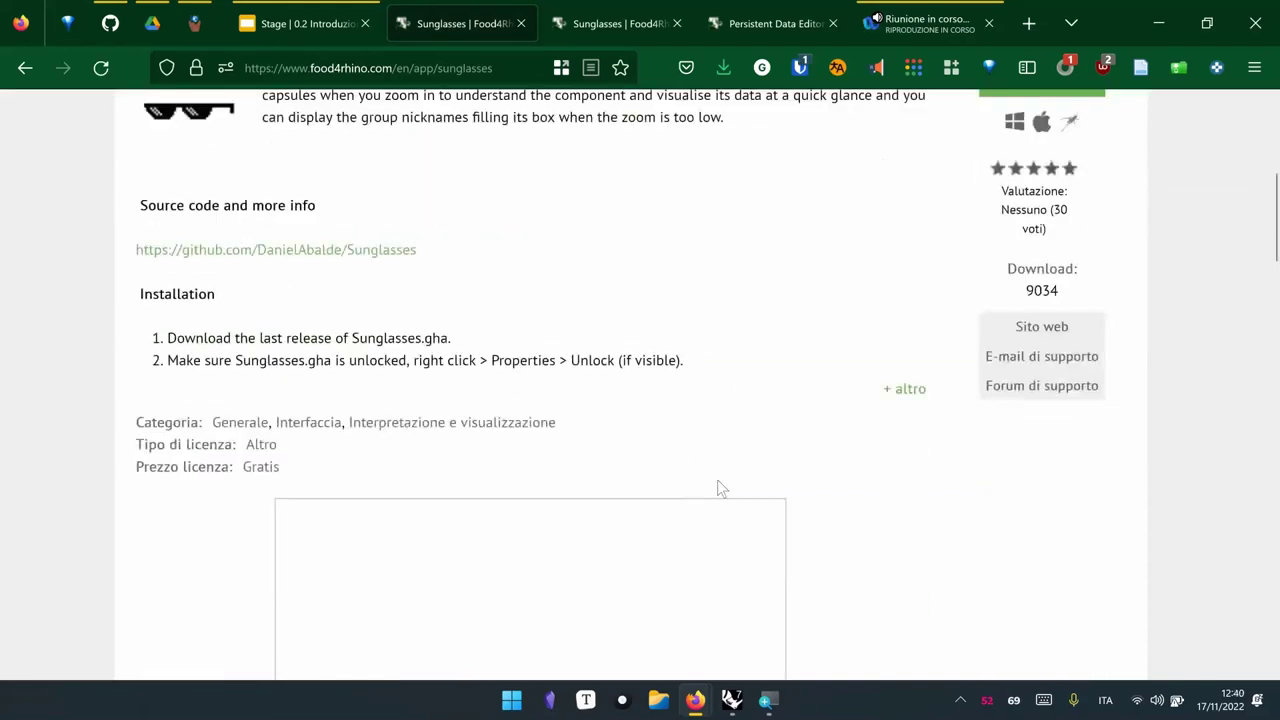
pyautogui.scroll(-6, 830, 473)
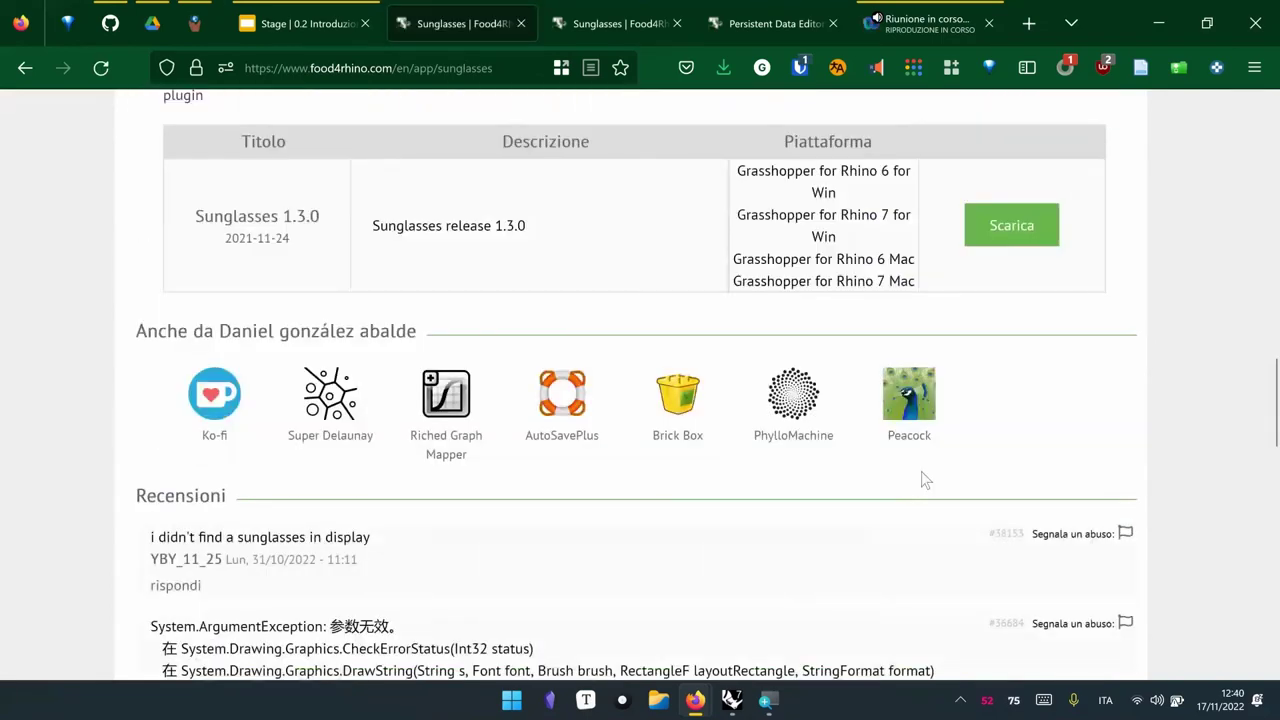
pyautogui.scroll(1, 1040, 479)
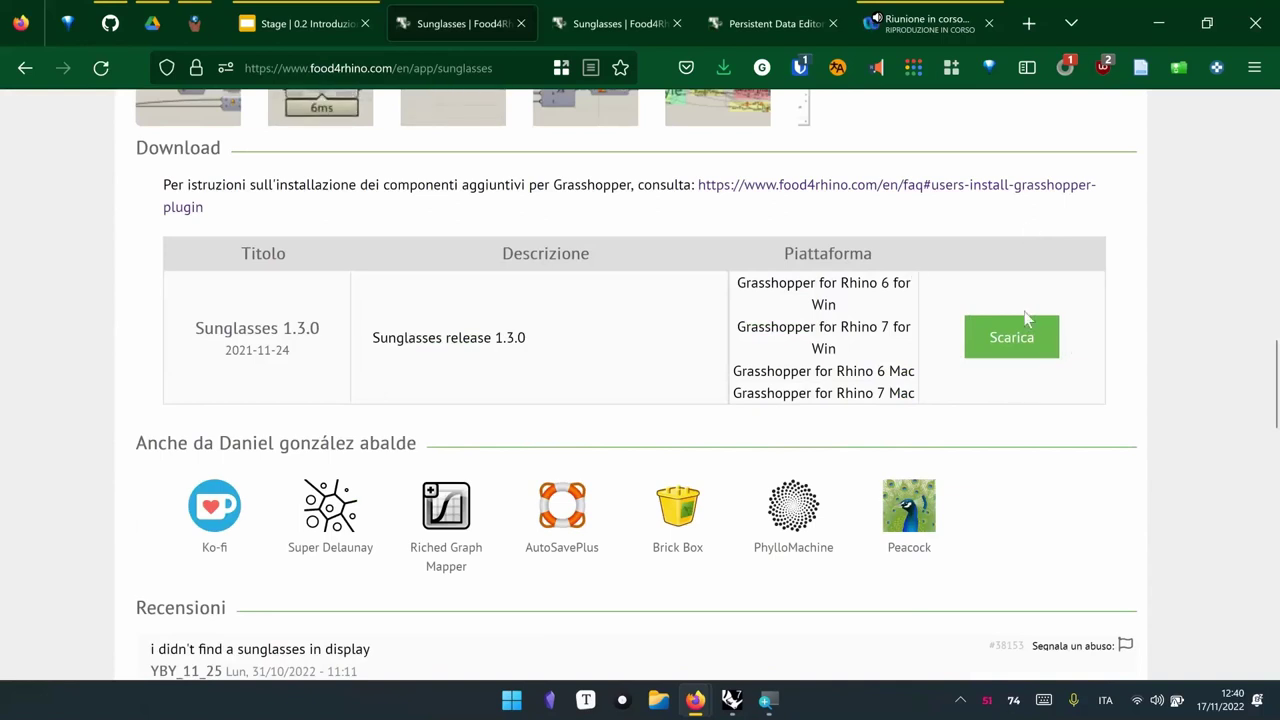
pyautogui.rightClick(1018, 462)
pyautogui.click(939, 418)
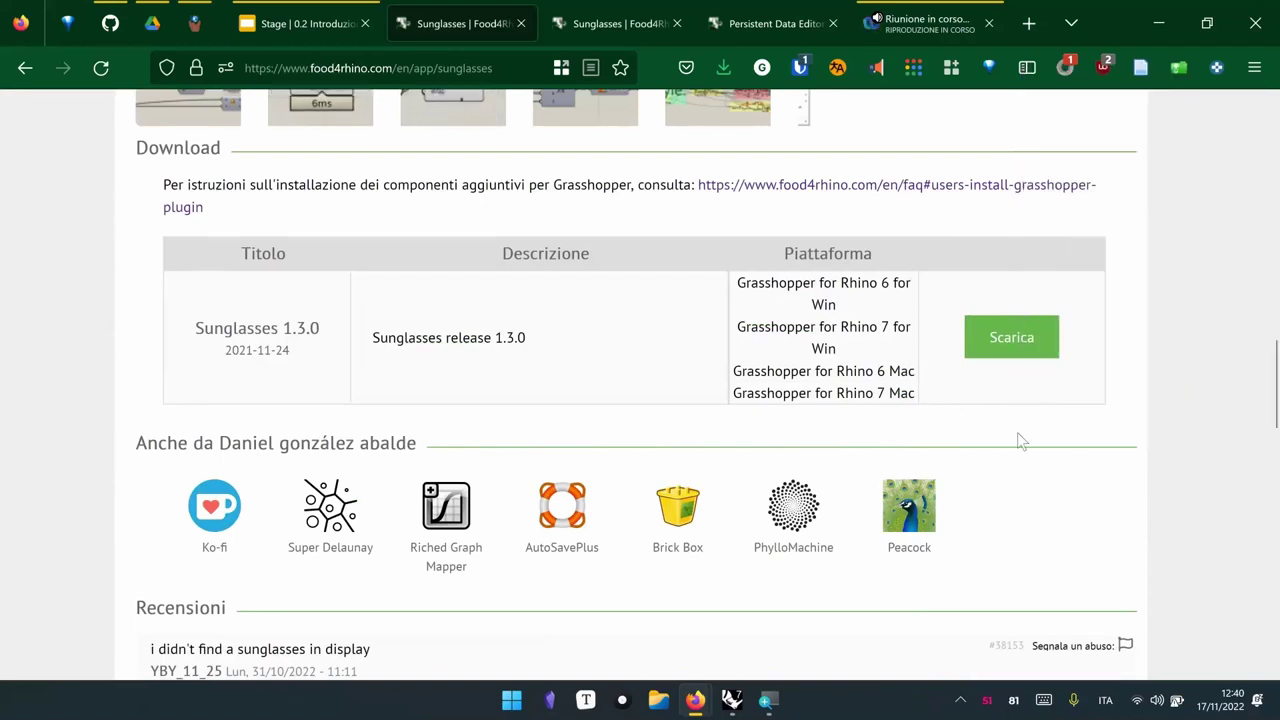
# Switch to Rhino and open the Package Manager
pyautogui.moveTo(733, 700)
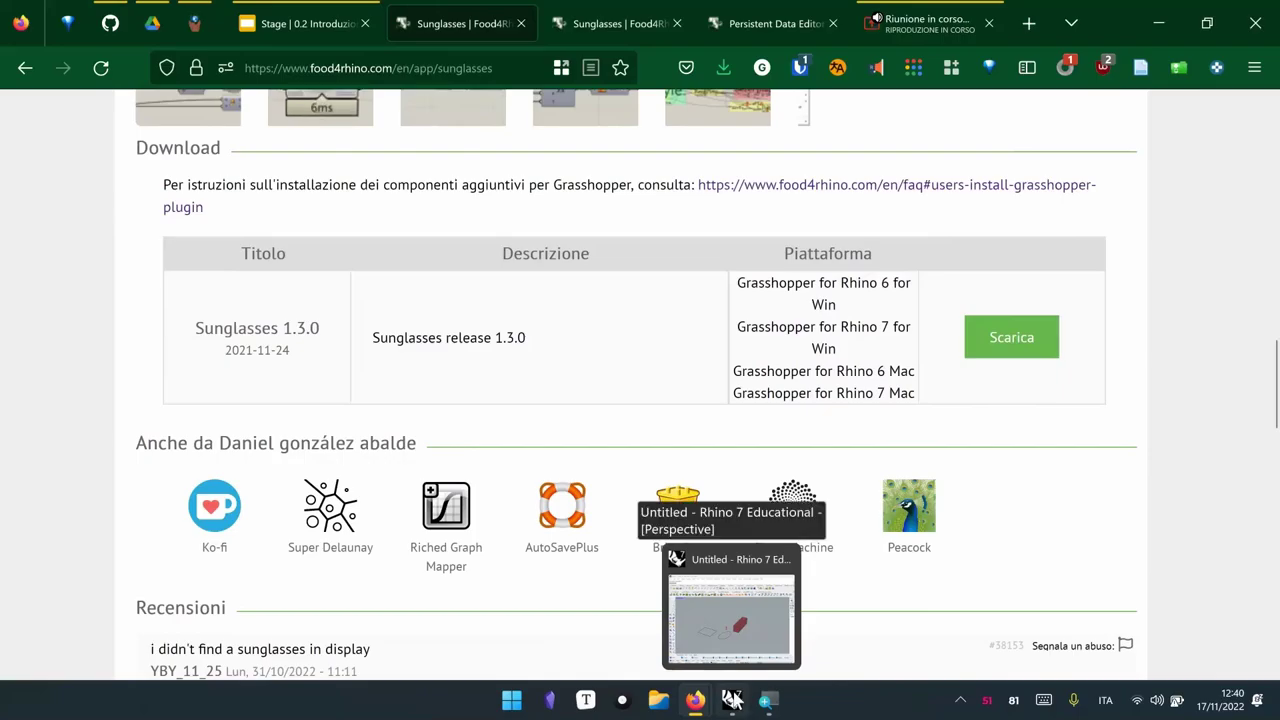
pyautogui.click(731, 615)
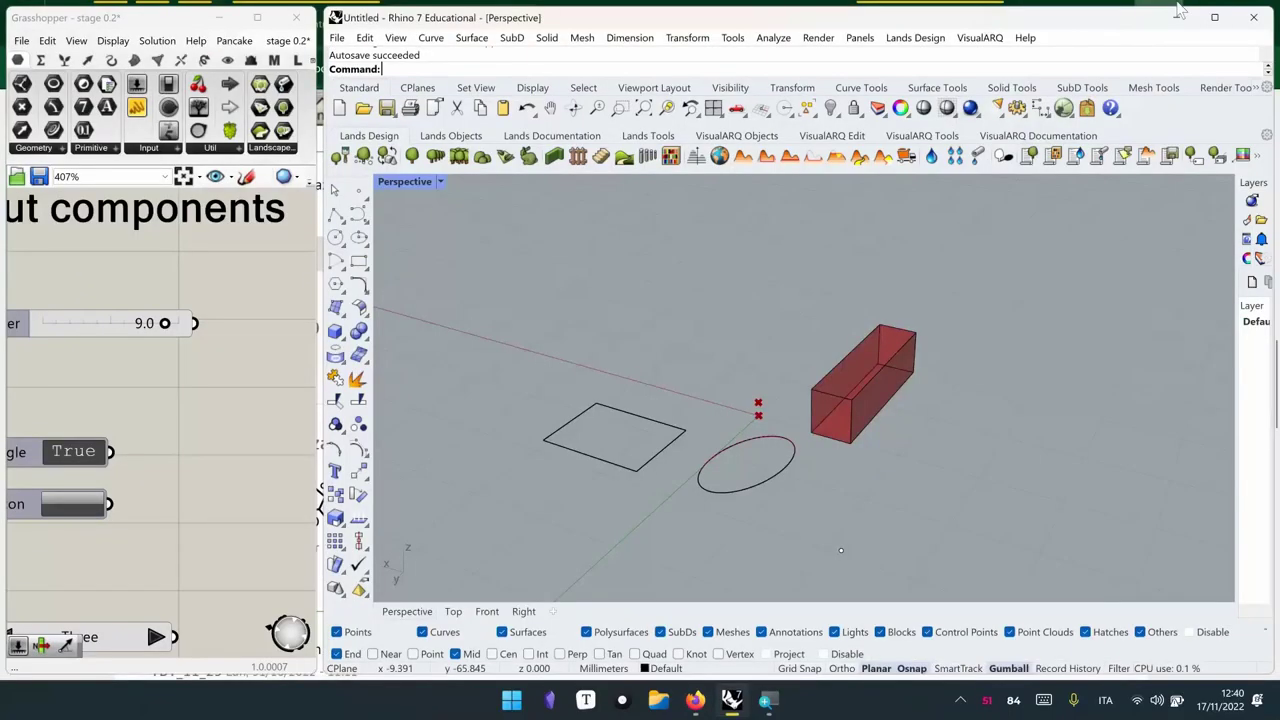
pyautogui.click(1087, 108)
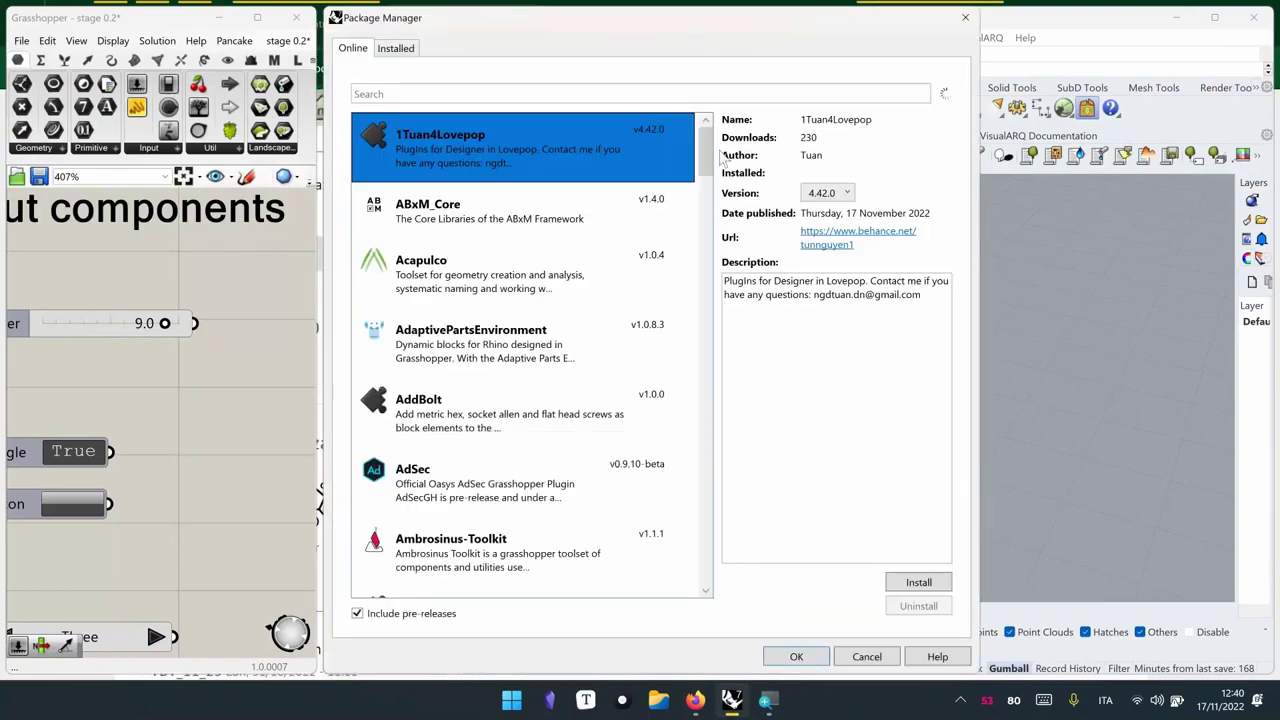
# Browse the online packages in the Package Manager and view the details of ABxM_Core and Beaver
pyautogui.click(543, 204)
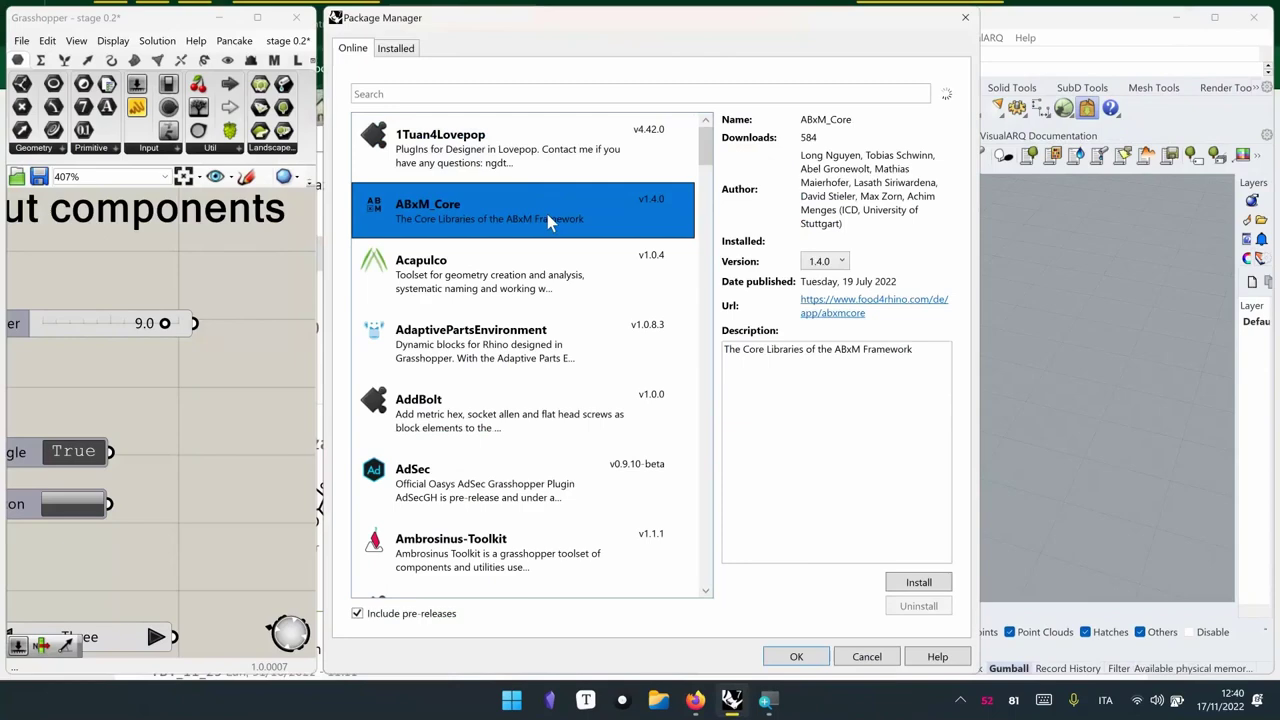
pyautogui.scroll(-3, 560, 272)
pyautogui.scroll(-6, 560, 272)
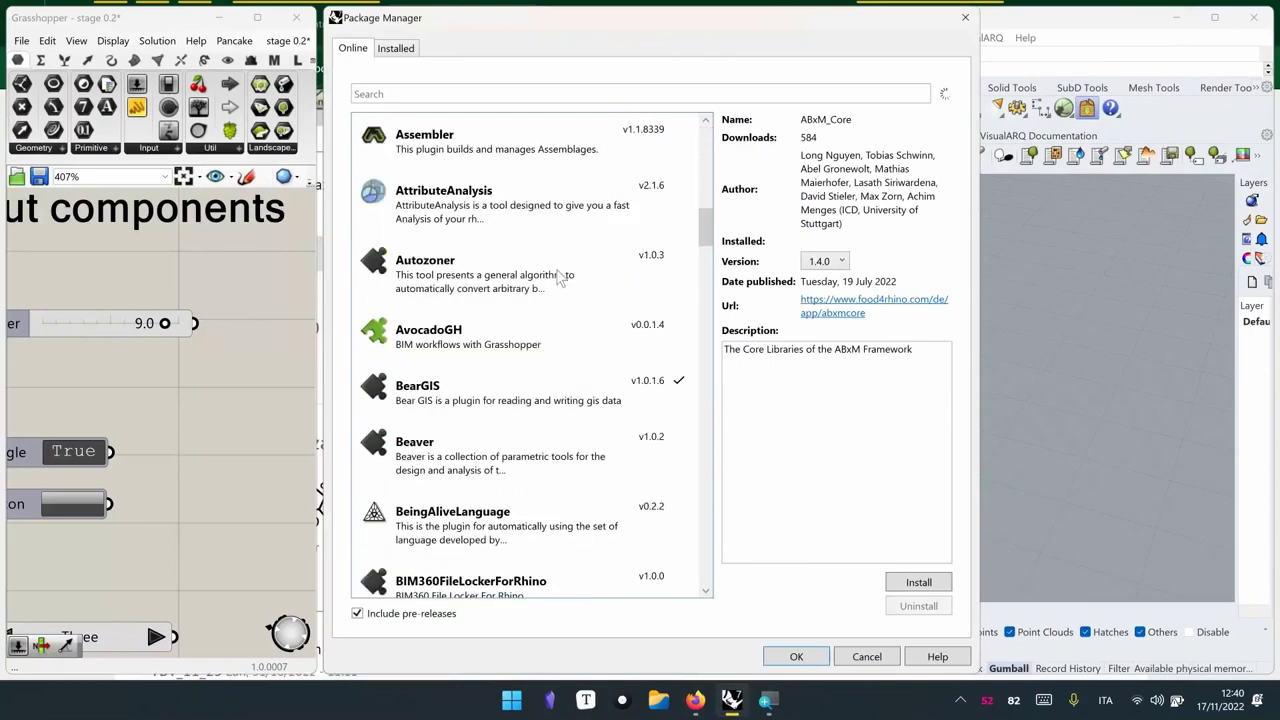
pyautogui.scroll(9, 617, 338)
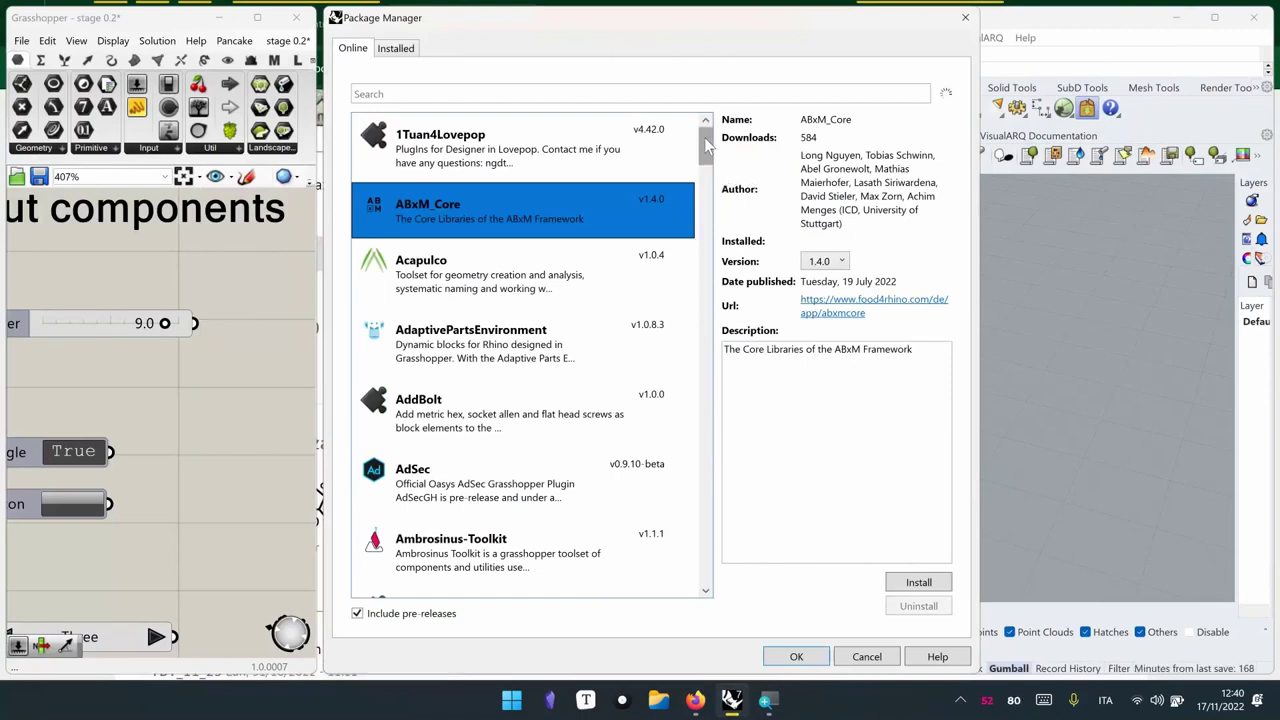
pyautogui.moveTo(704, 137); pyautogui.dragTo(704, 224)
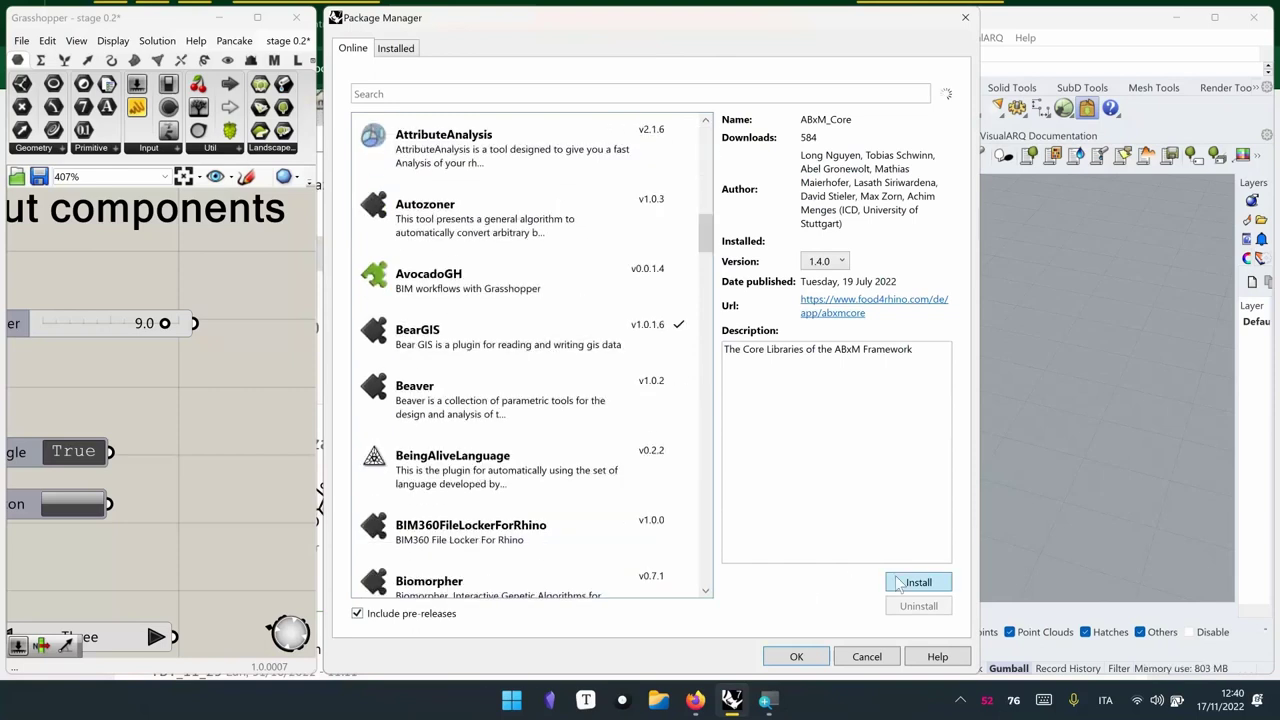
pyautogui.click(502, 422)
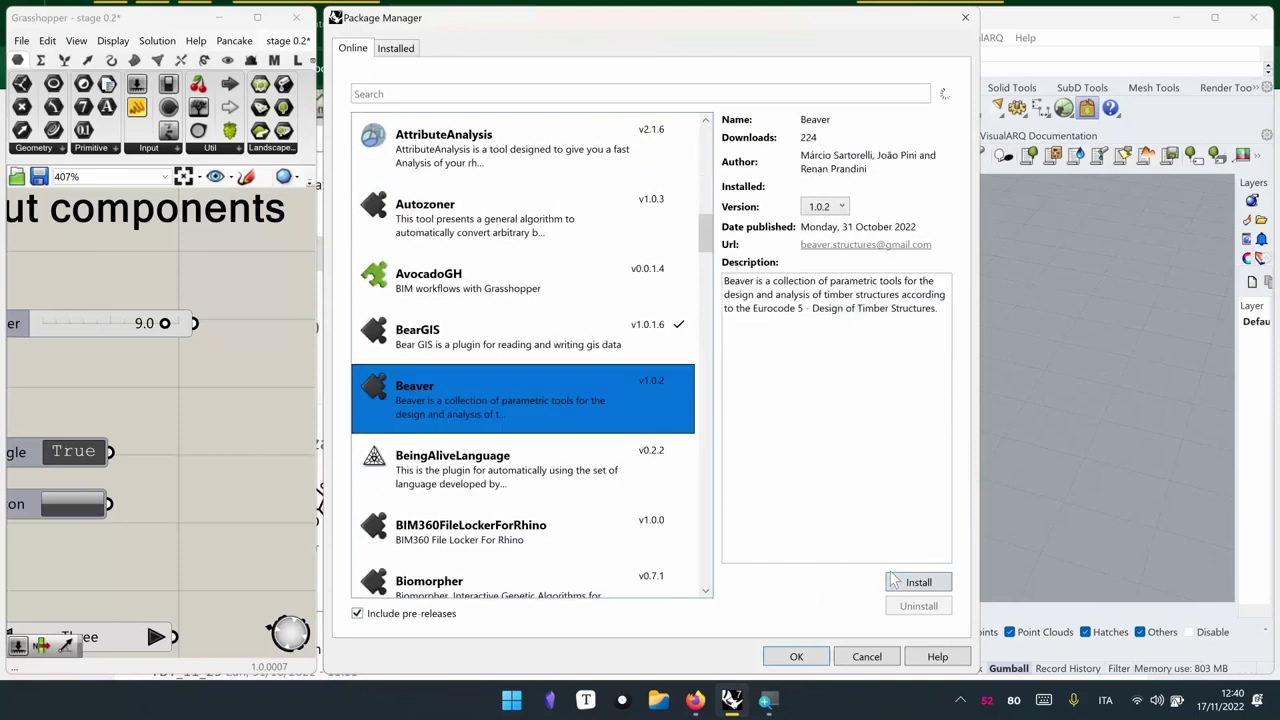
# Review the installed packages, view the details of the Fennec package, and close the Package Manager without installing anything
pyautogui.click(398, 49)
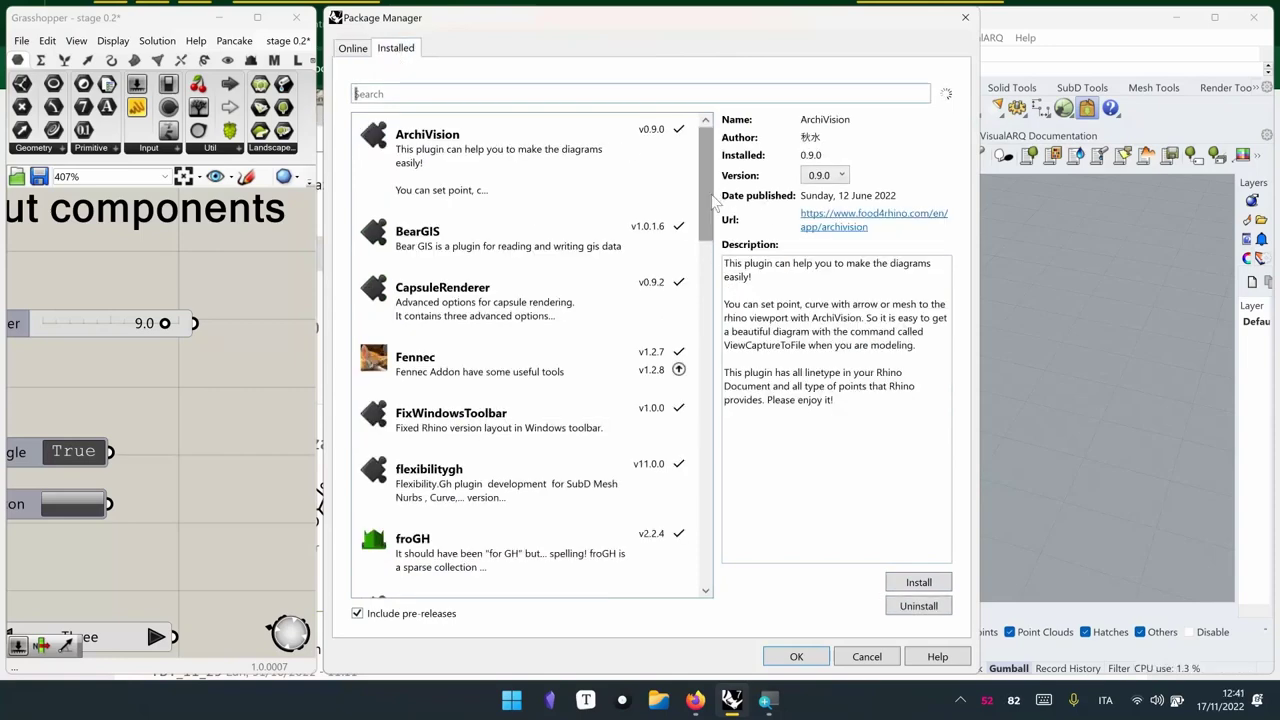
pyautogui.moveTo(706, 195); pyautogui.dragTo(718, 325)
pyautogui.scroll(-3, 715, 325)
pyautogui.scroll(2, 717, 300)
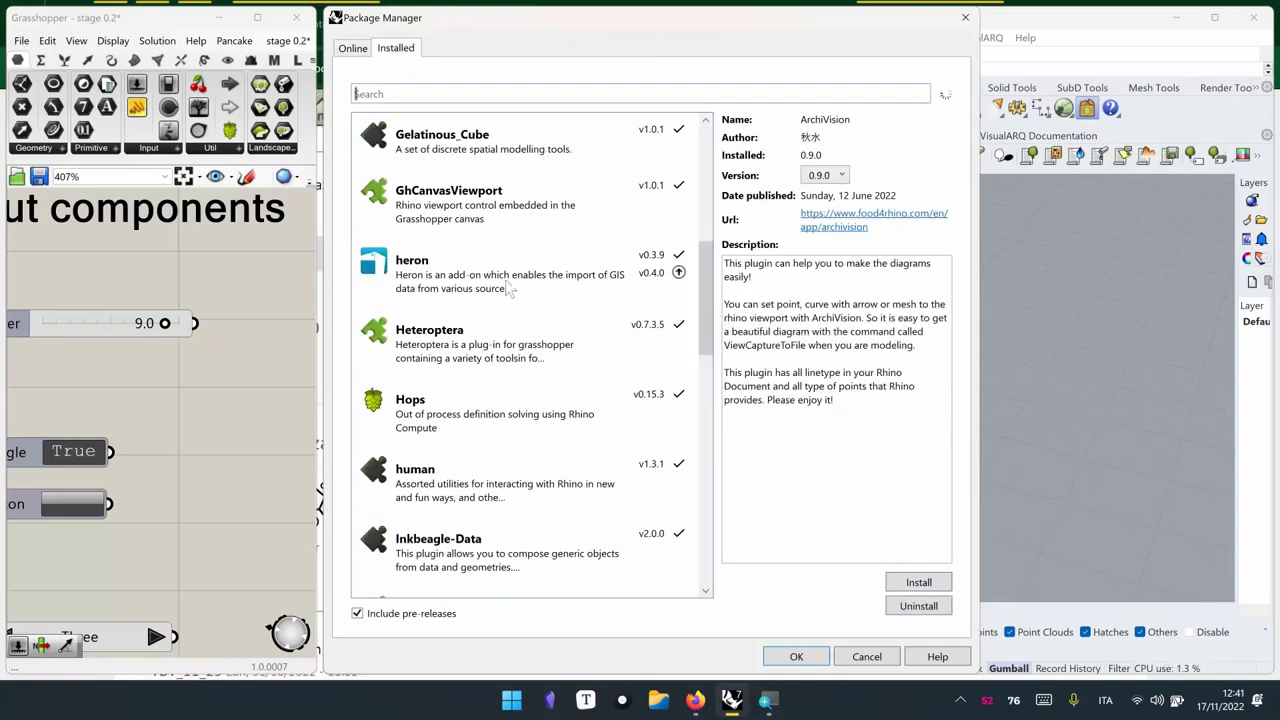
pyautogui.scroll(3, 708, 295)
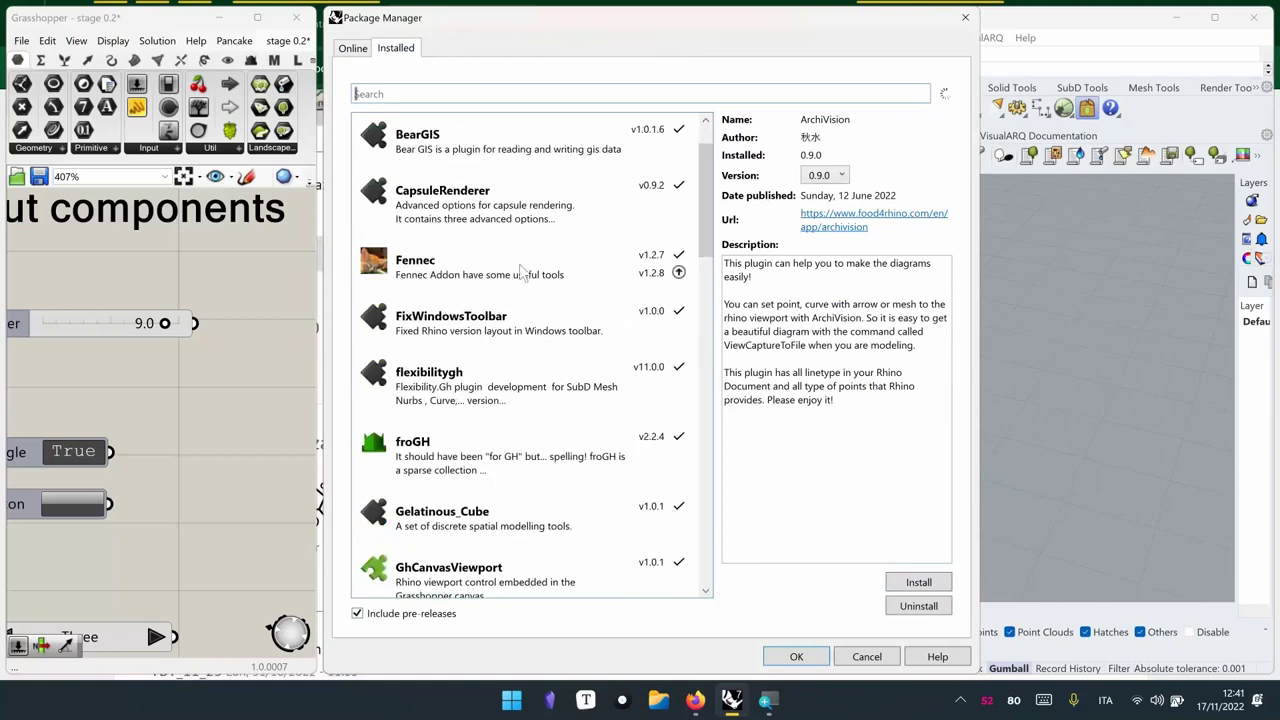
pyautogui.click(621, 265)
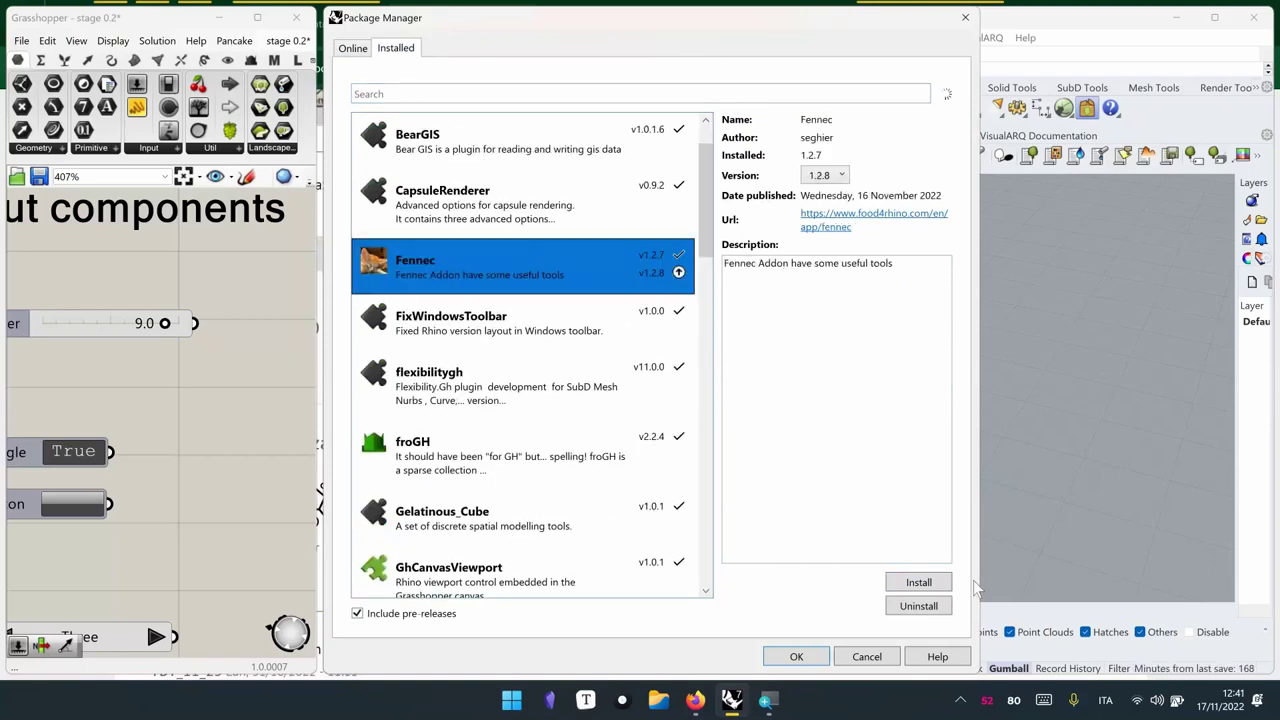
pyautogui.click(865, 657)
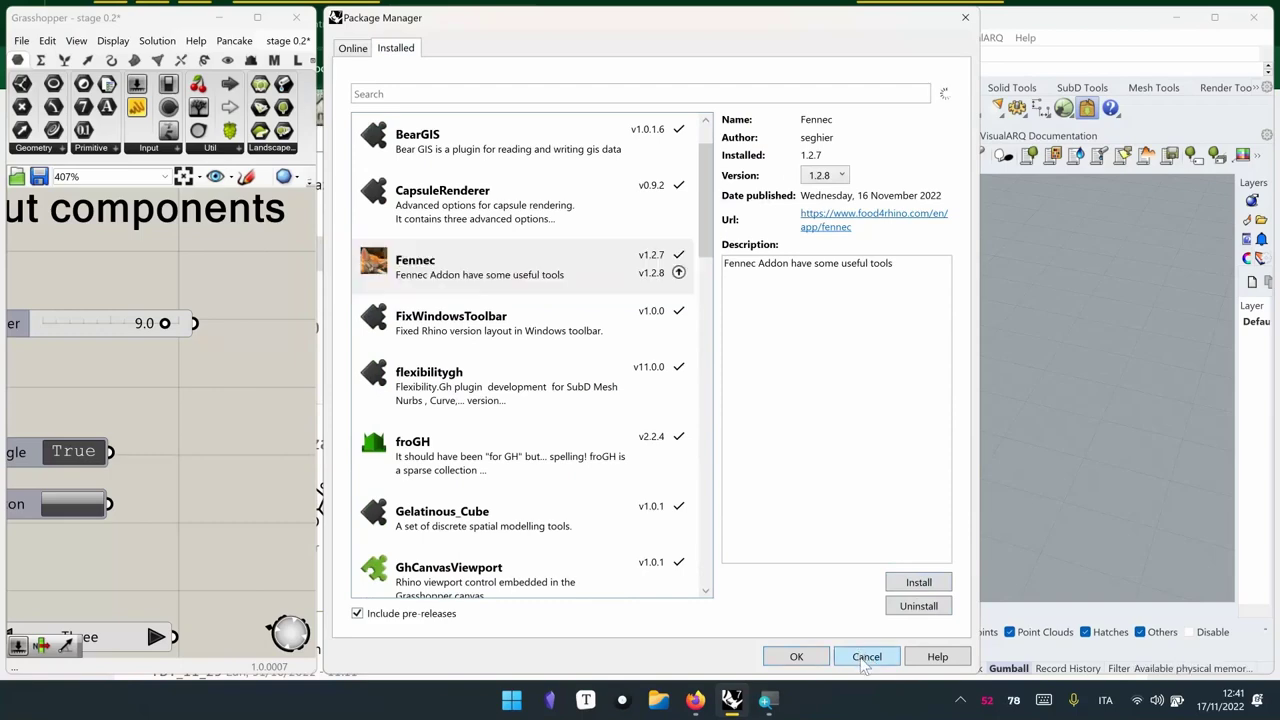
# Switch to Firefox and download the Sunglasses 1.3.0 release from its food4Rhino page
pyautogui.moveTo(765, 703)
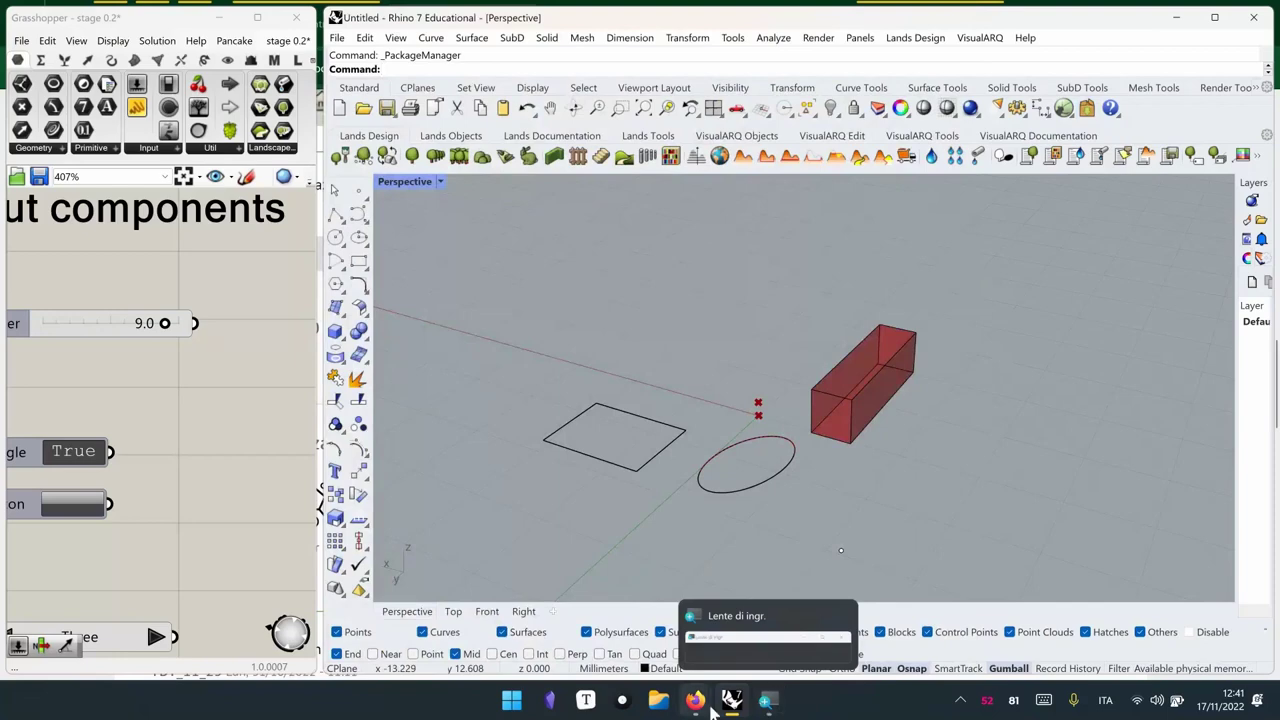
pyautogui.moveTo(695, 700)
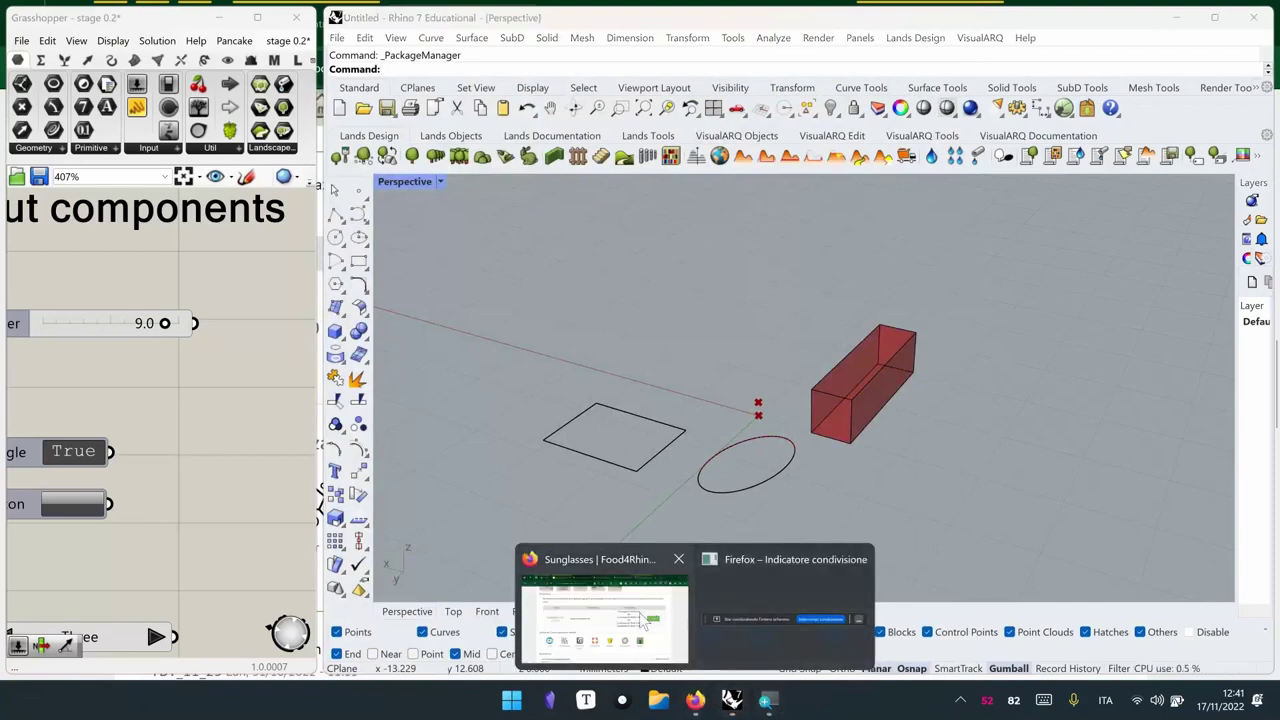
pyautogui.click(604, 615)
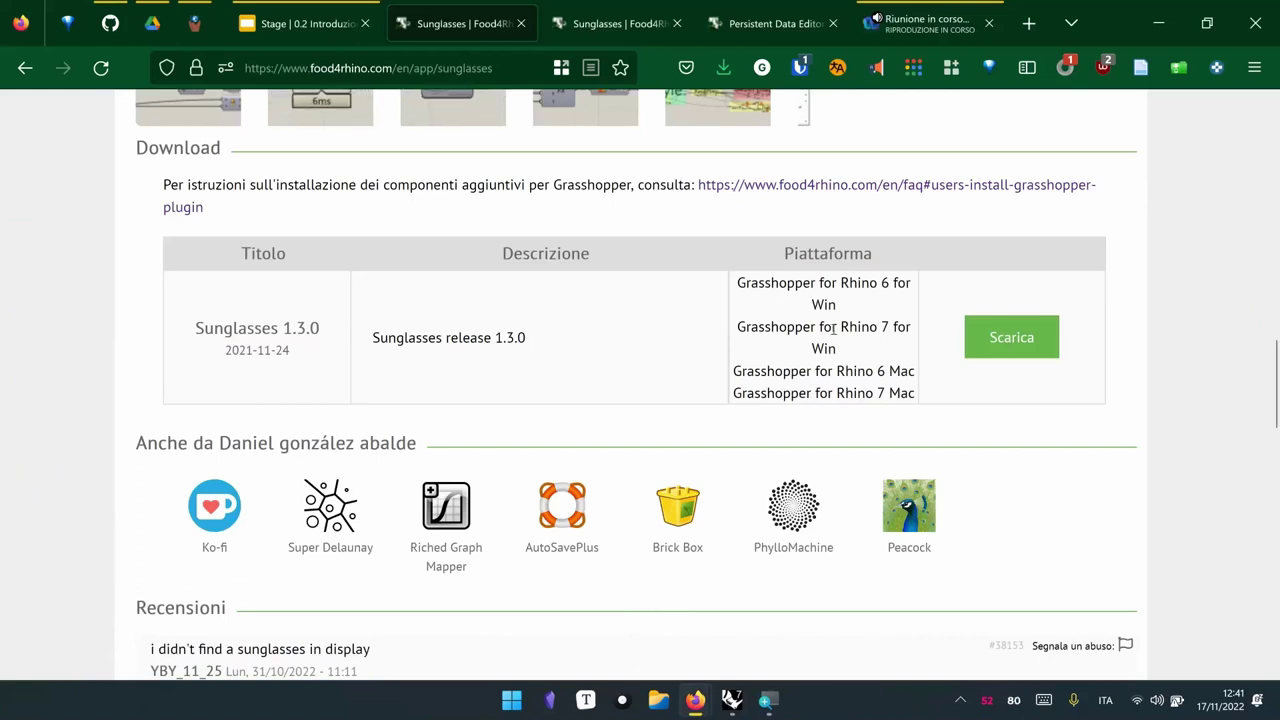
pyautogui.click(1011, 340)
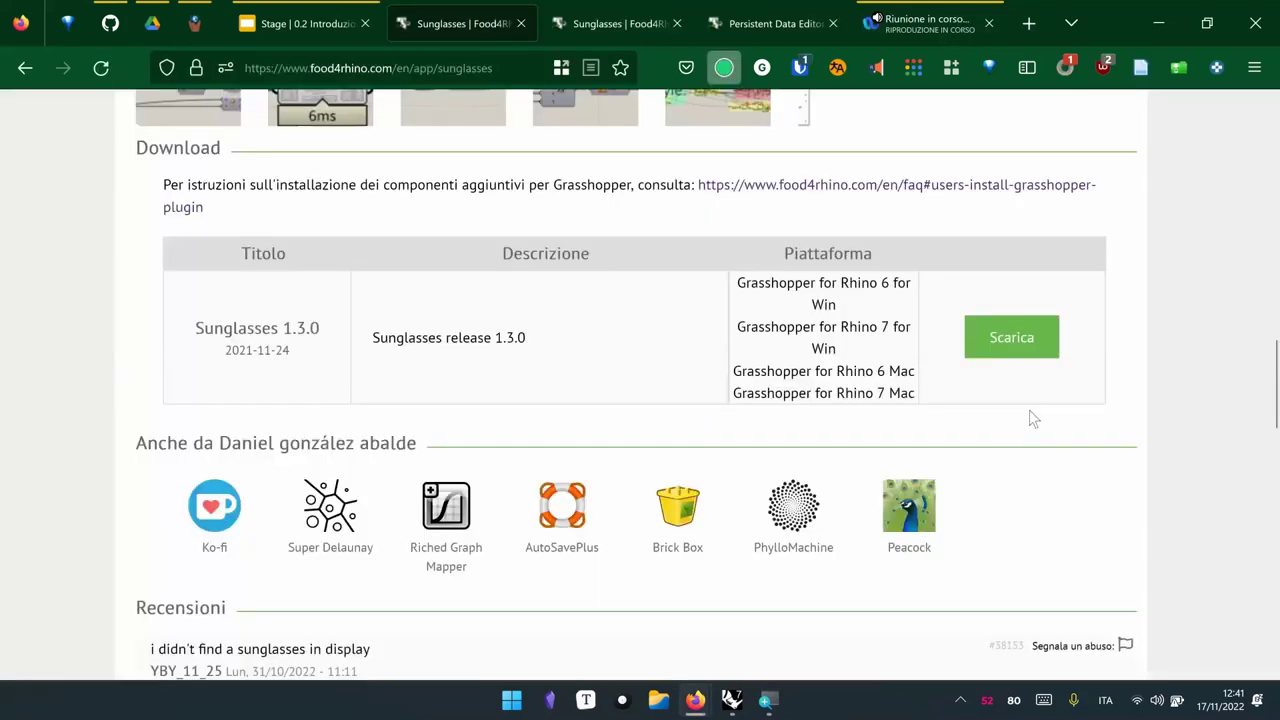
# Show the downloaded sunglasses.gha file in its containing folder
pyautogui.click(728, 79)
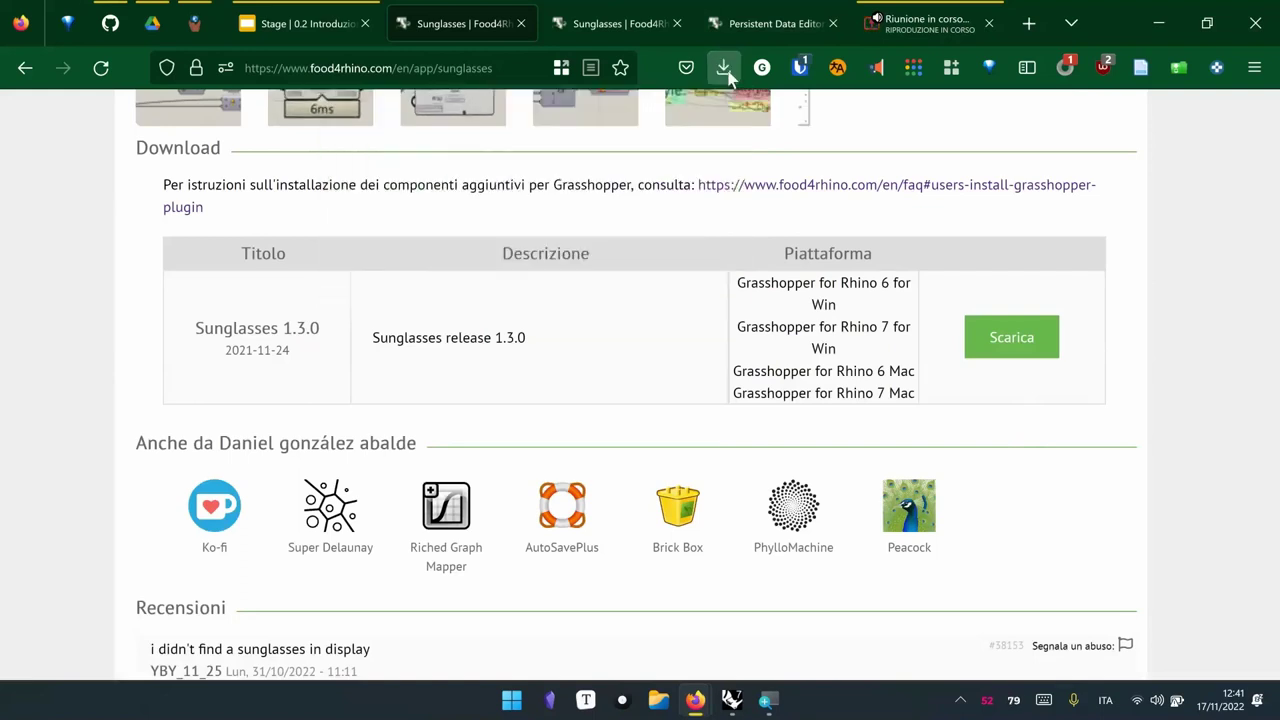
pyautogui.click(726, 76)
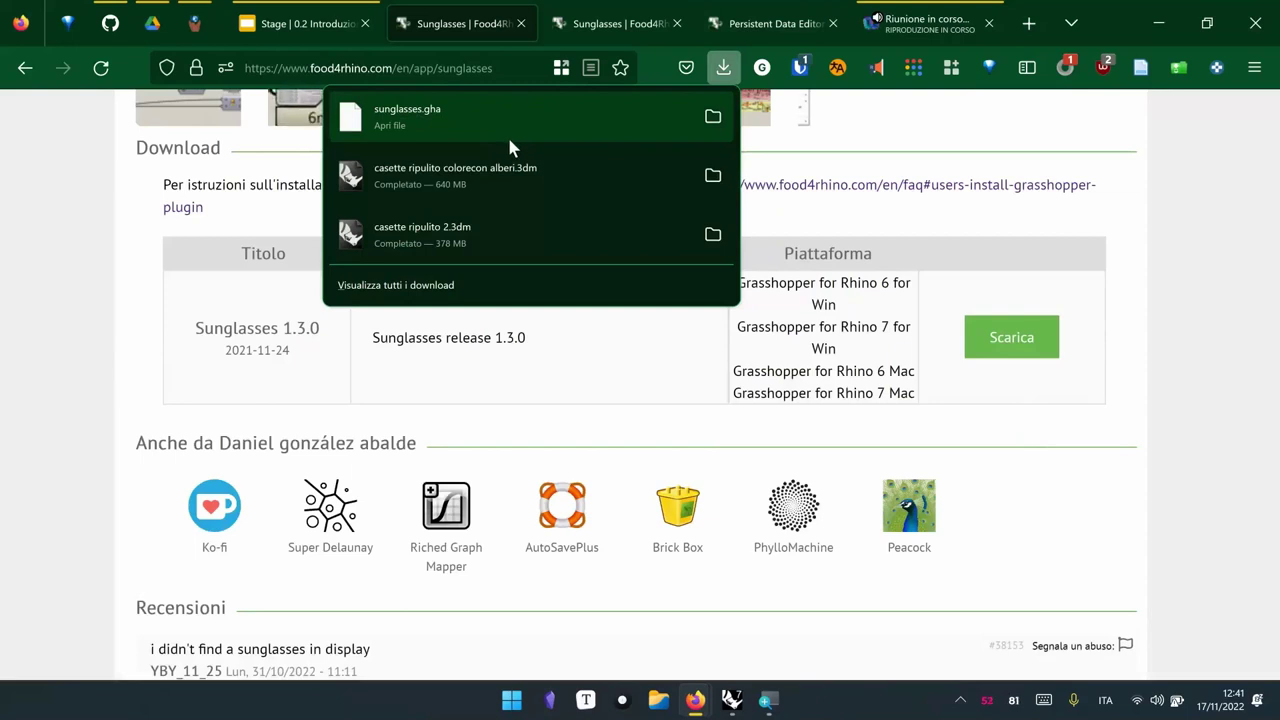
pyautogui.click(710, 117)
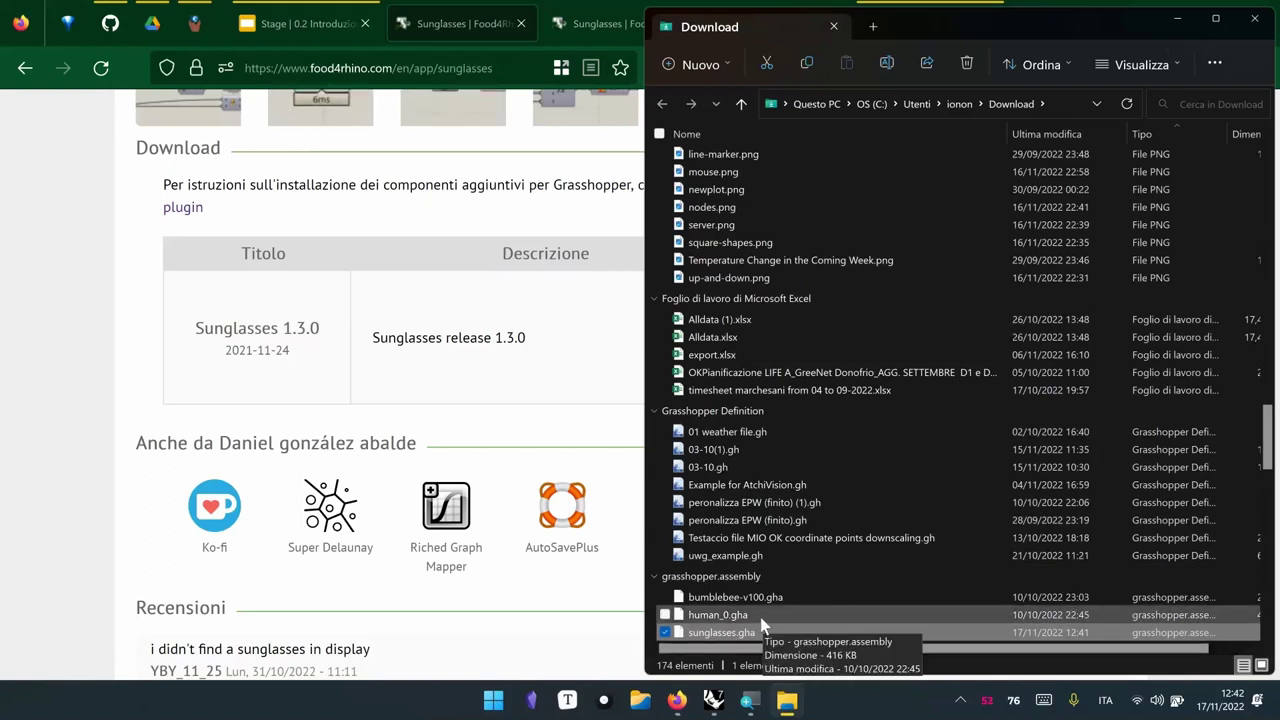
# Switch to Grasshopper, maximize its window, open the Components Folder and examine the installed plug-in files, including Eddy3D.ghlink
pyautogui.click(713, 700)
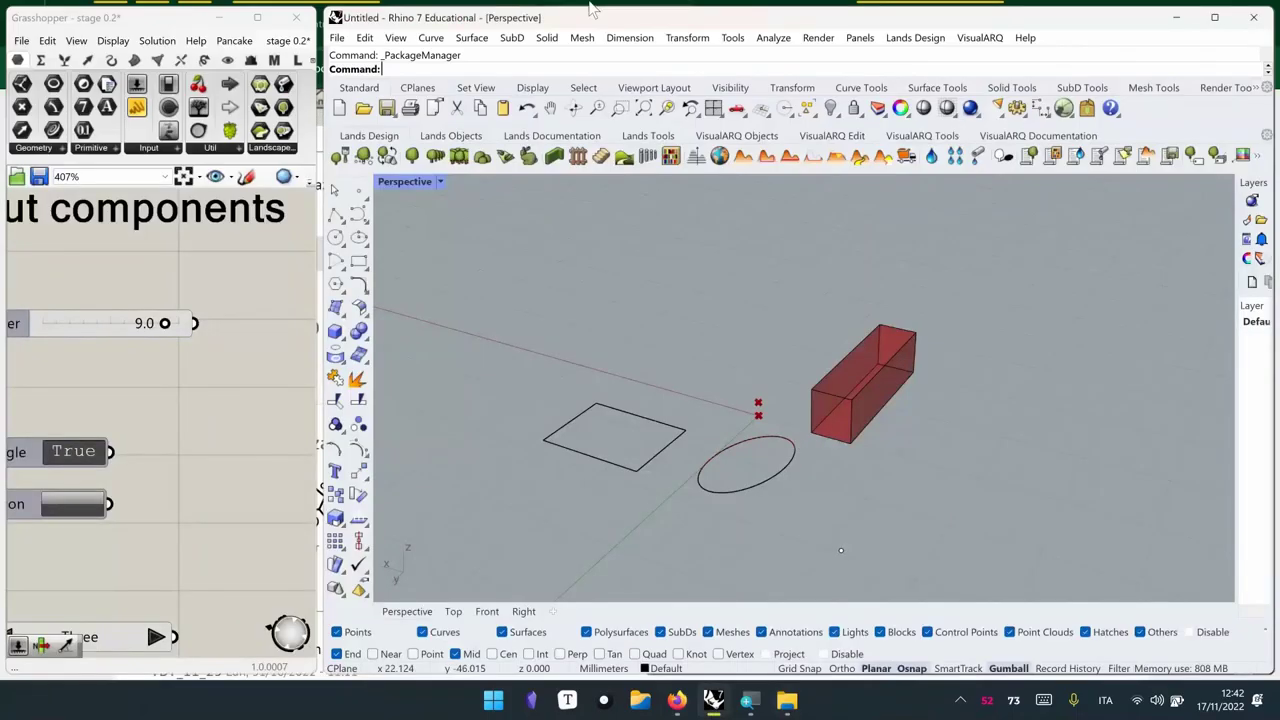
pyautogui.doubleClick(100, 17)
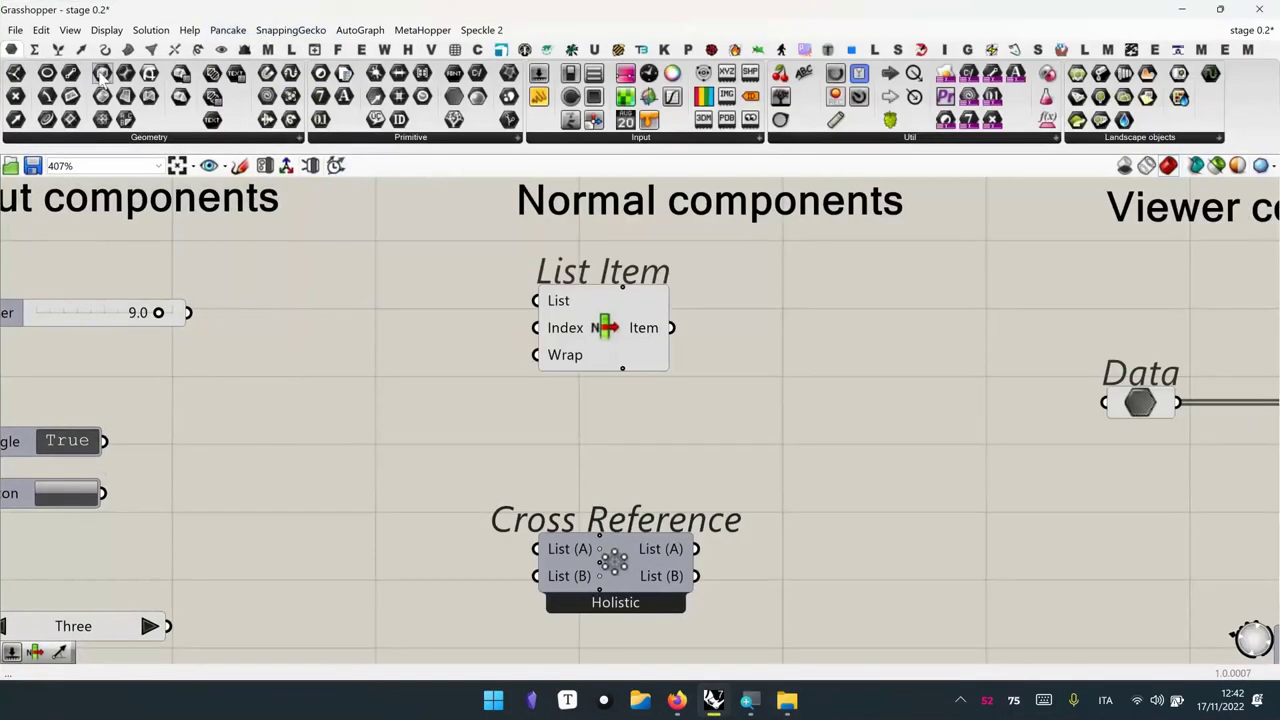
pyautogui.click(16, 30)
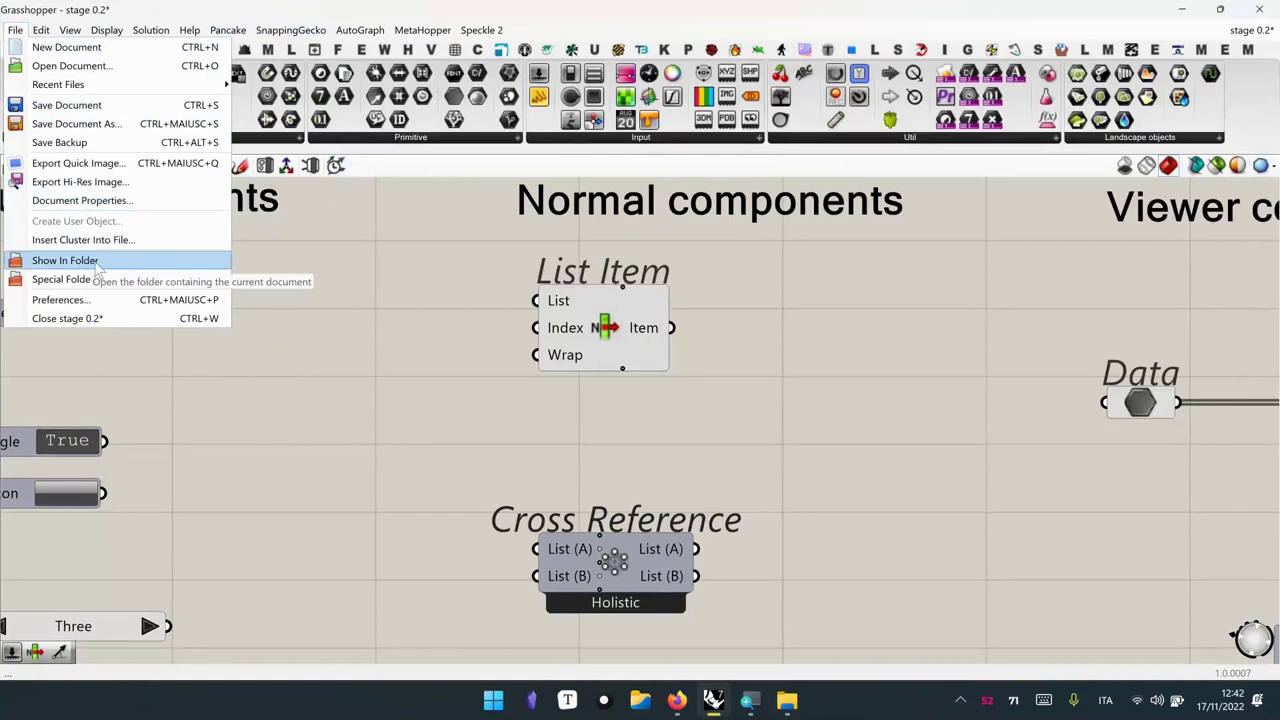
pyautogui.moveTo(108, 284)
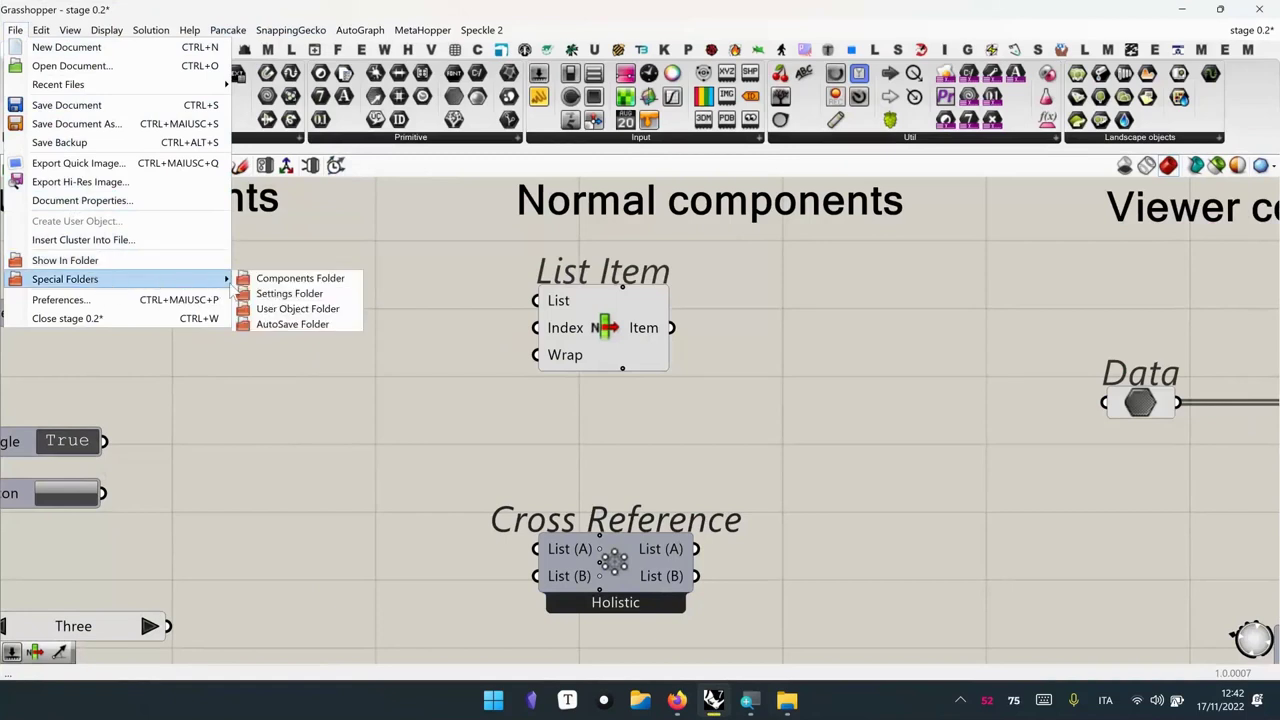
pyautogui.click(320, 285)
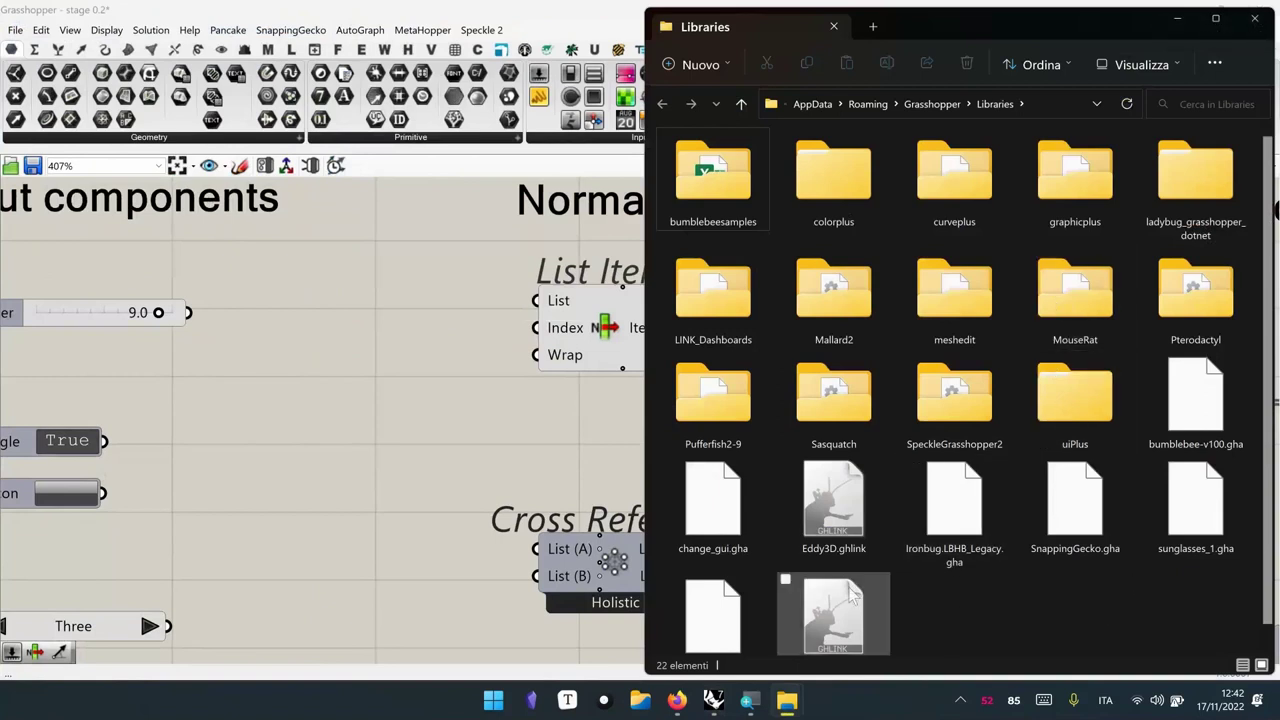
pyautogui.scroll(-1, 1046, 590)
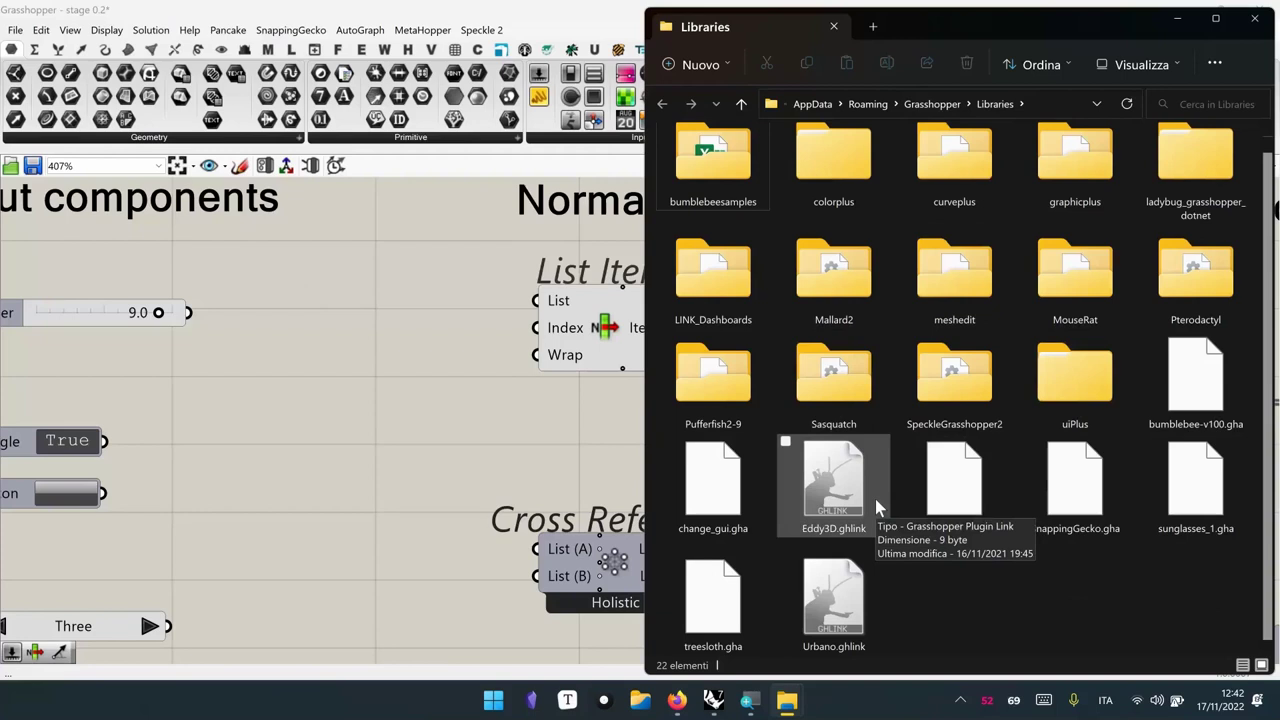
pyautogui.click(818, 500)
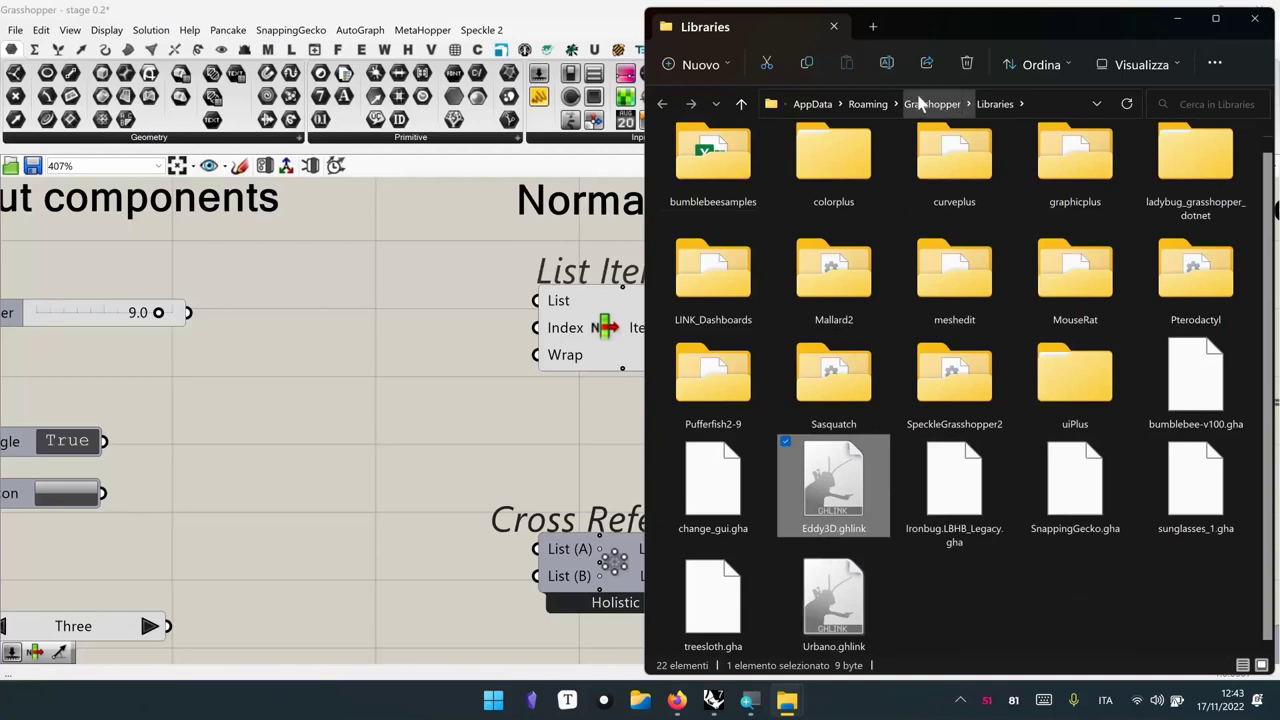
# Open Grasshopper's User Object Folder and examine the add 0 to numbers and ifDifferentUpdateData .ghuser files
pyautogui.click(16, 31)
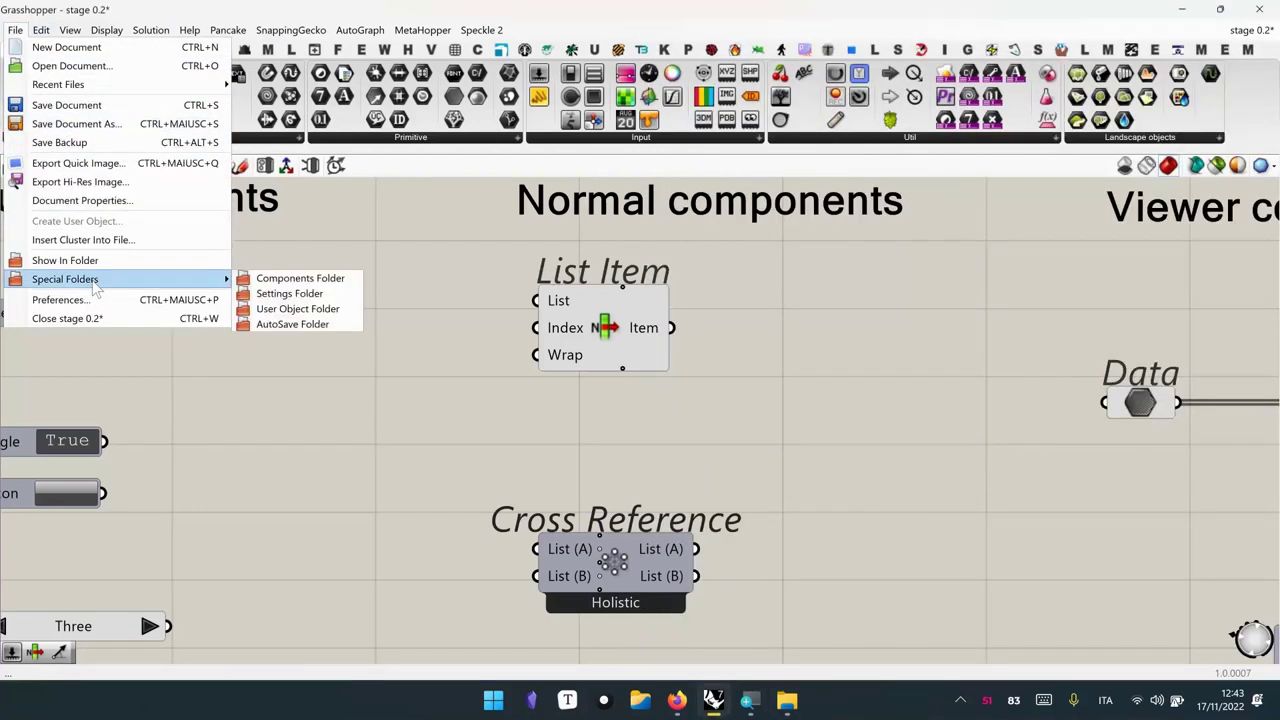
pyautogui.click(297, 312)
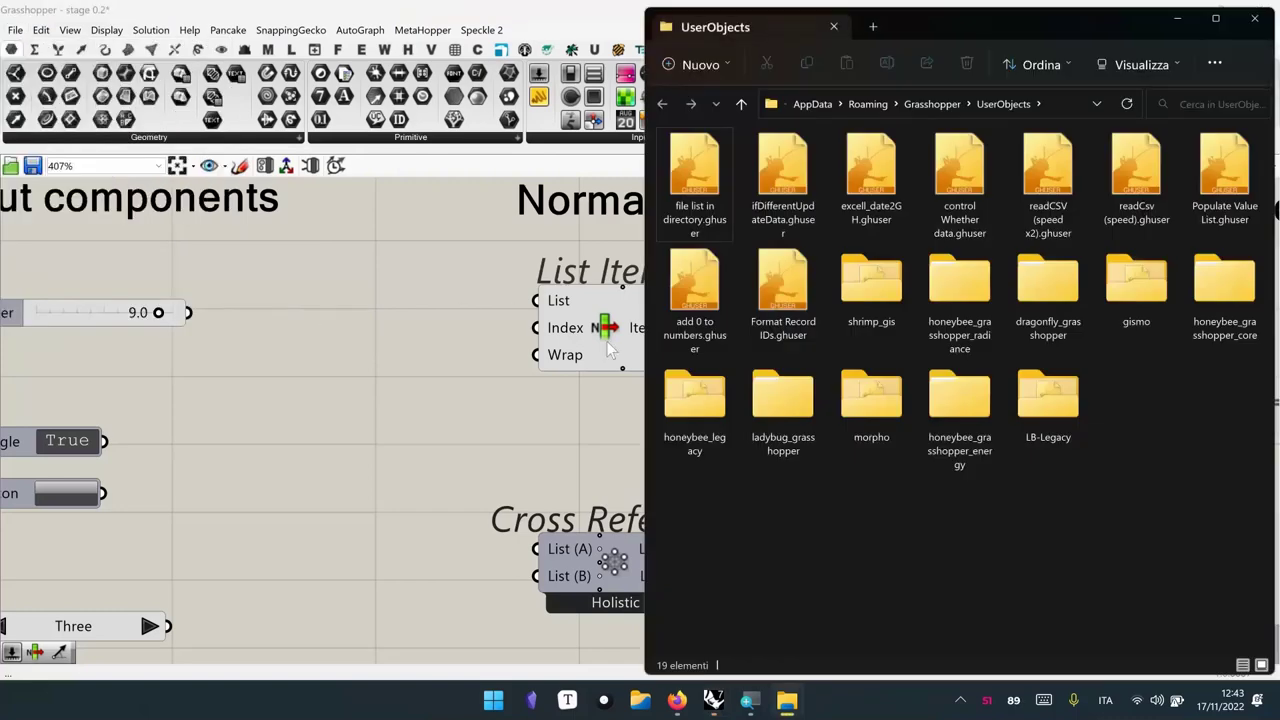
pyautogui.click(694, 330)
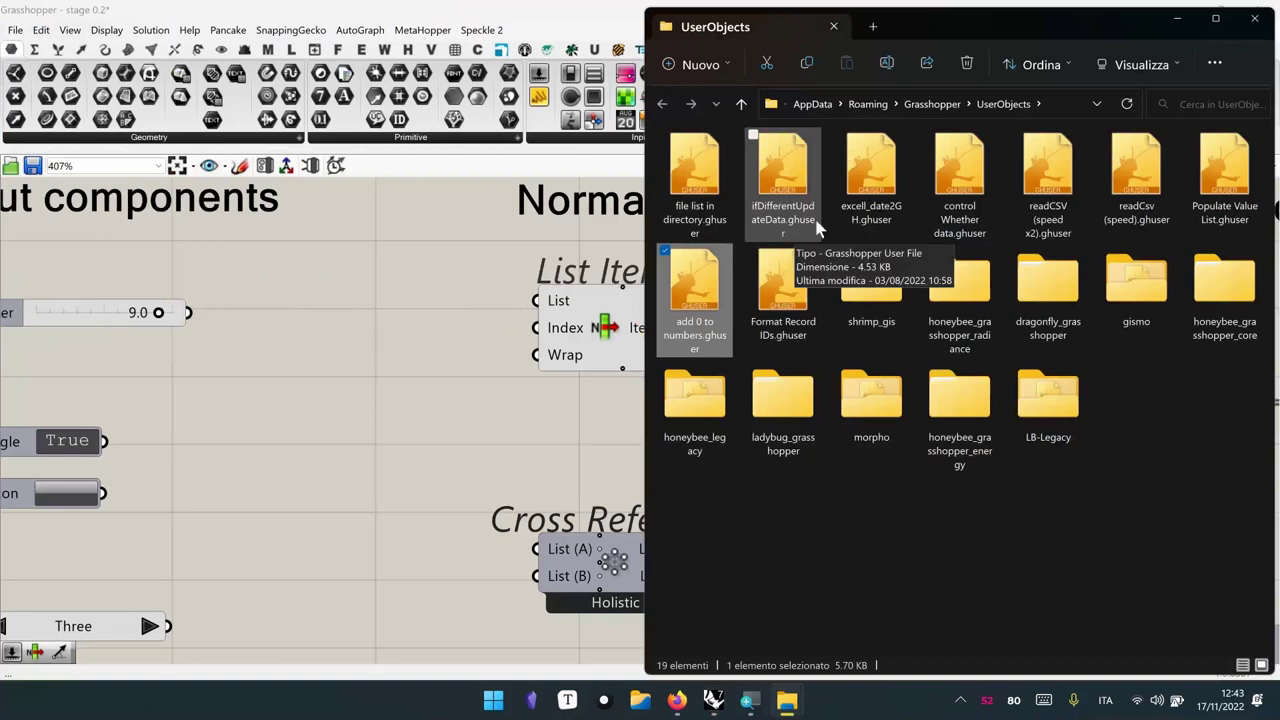
pyautogui.click(793, 170)
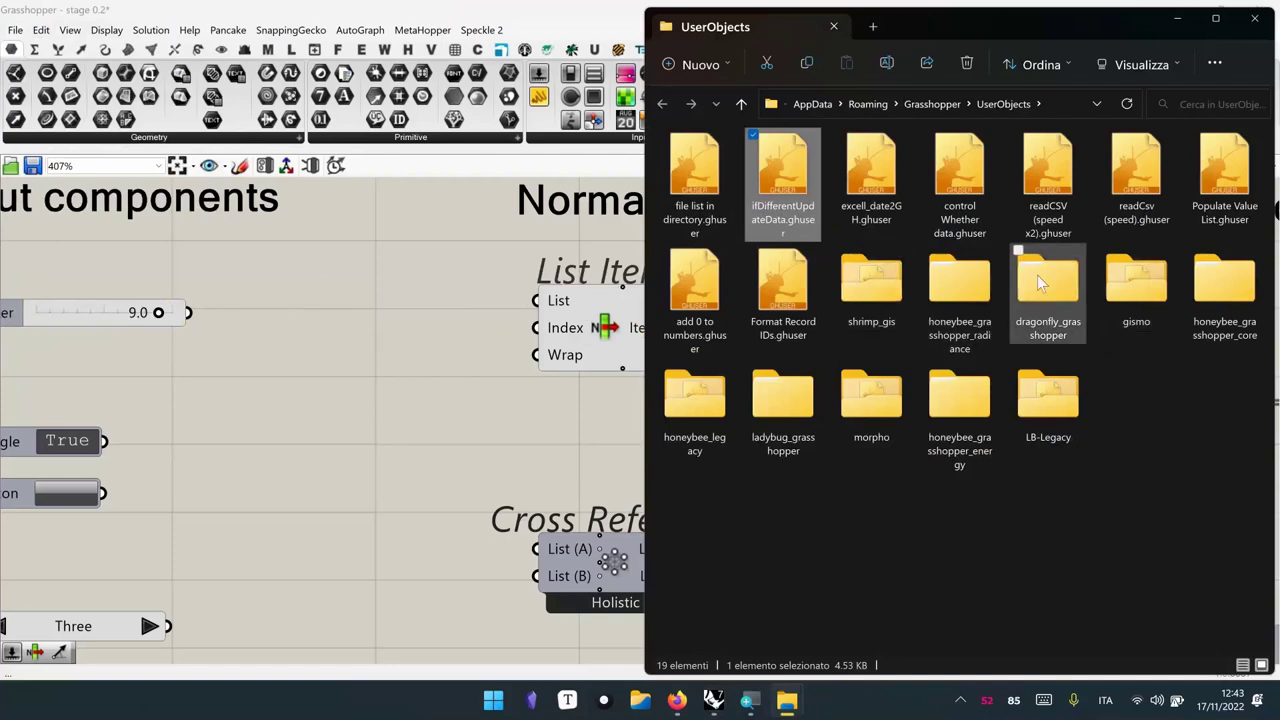
# Examine the user objects in the gismo folder, and go up to the parent Grasshopper folder to open Libraries
pyautogui.doubleClick(1138, 279)
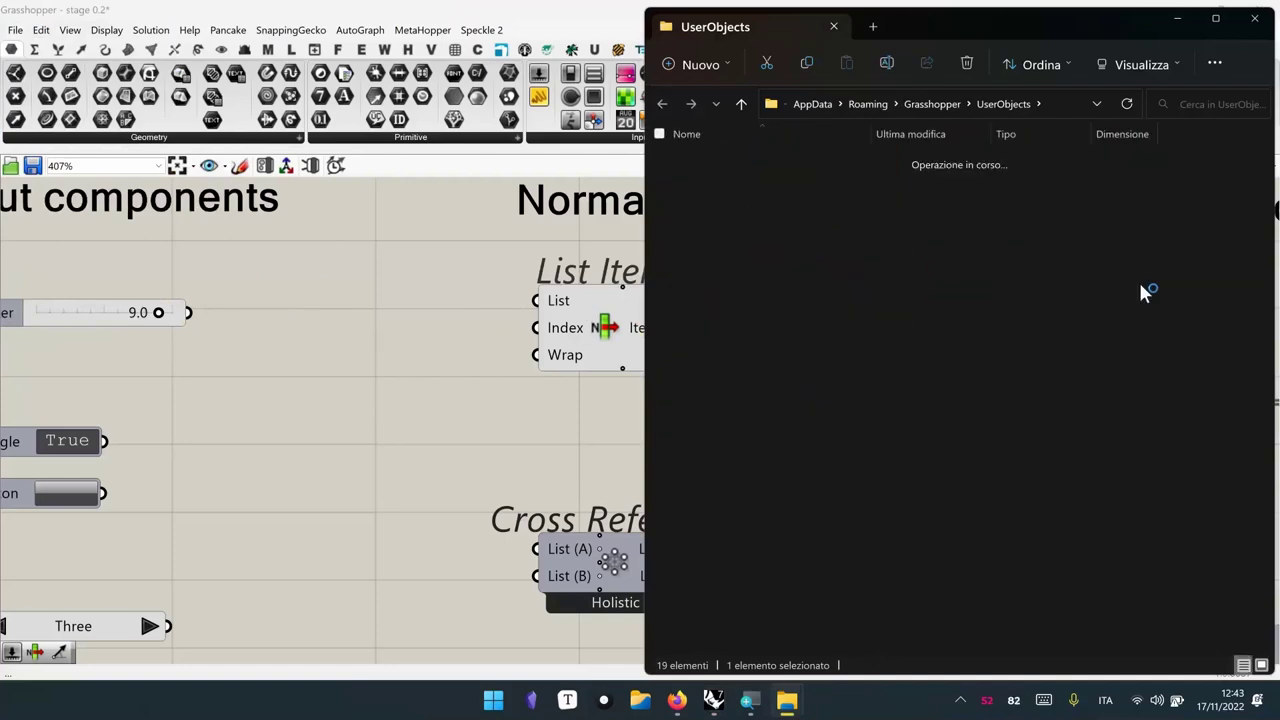
pyautogui.scroll(-3, 871, 216)
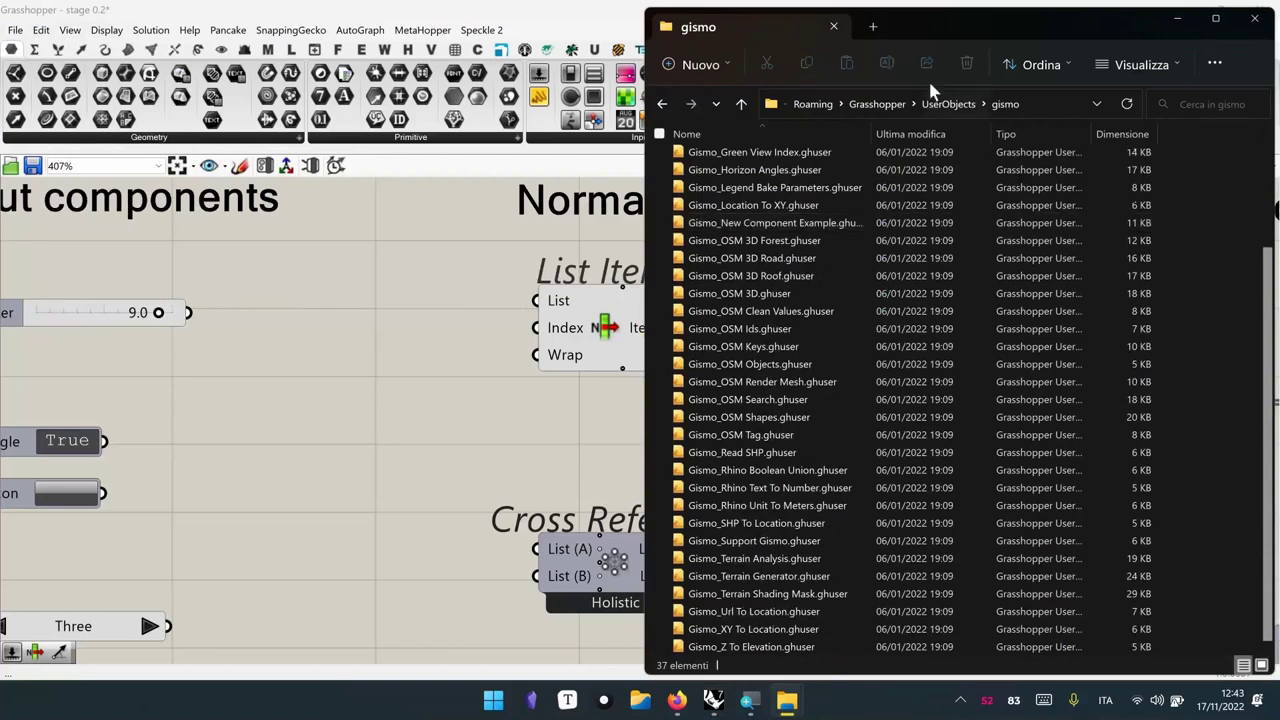
pyautogui.hotkey('alt', 'Up')
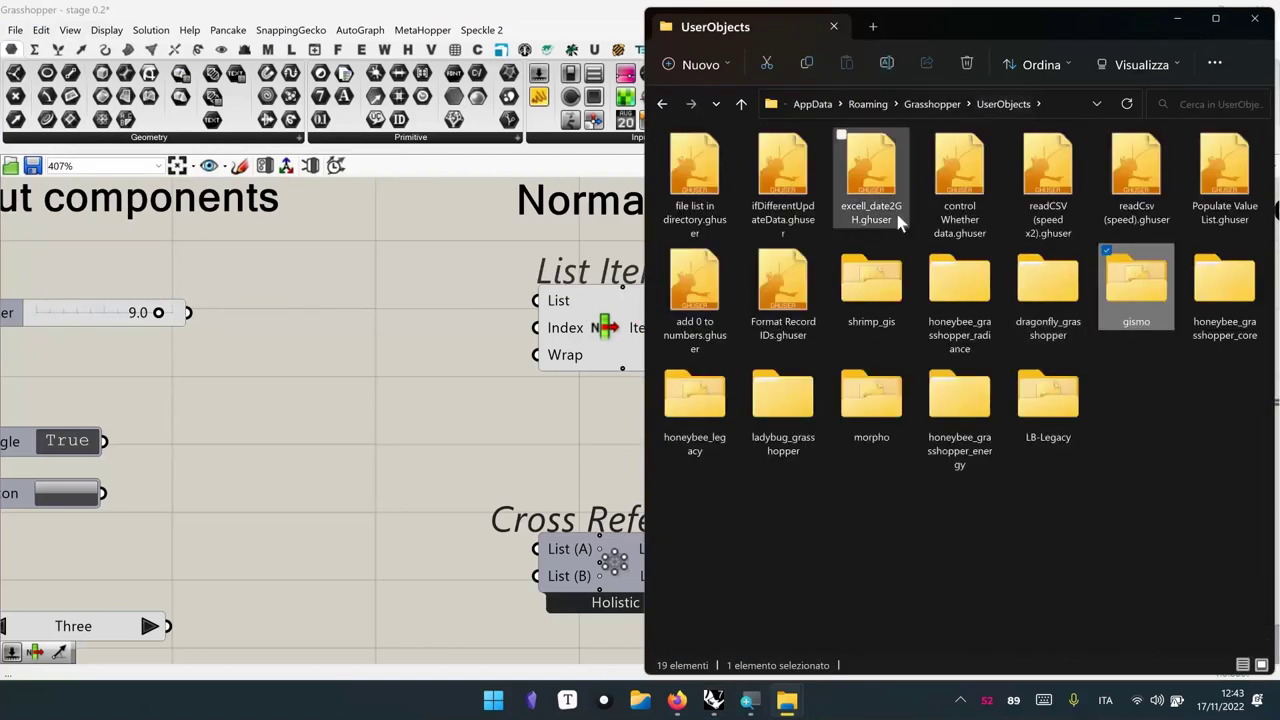
pyautogui.doubleClick(1156, 292)
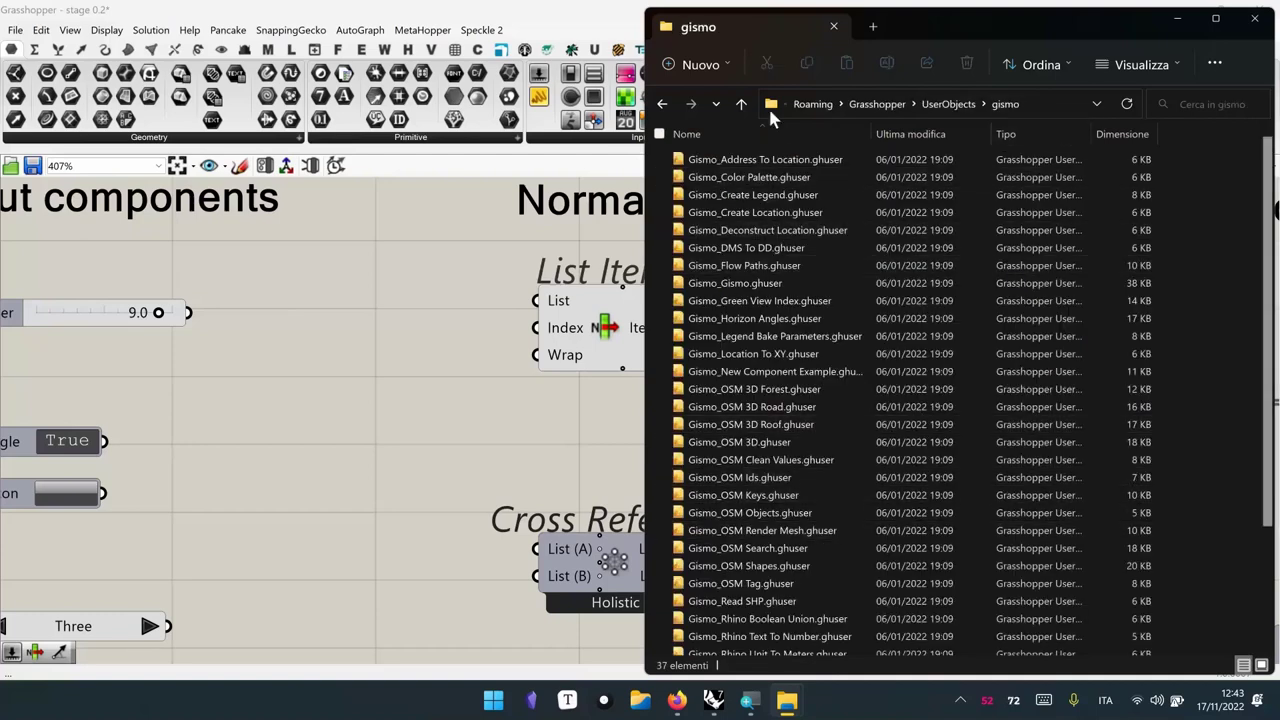
pyautogui.click(742, 104)
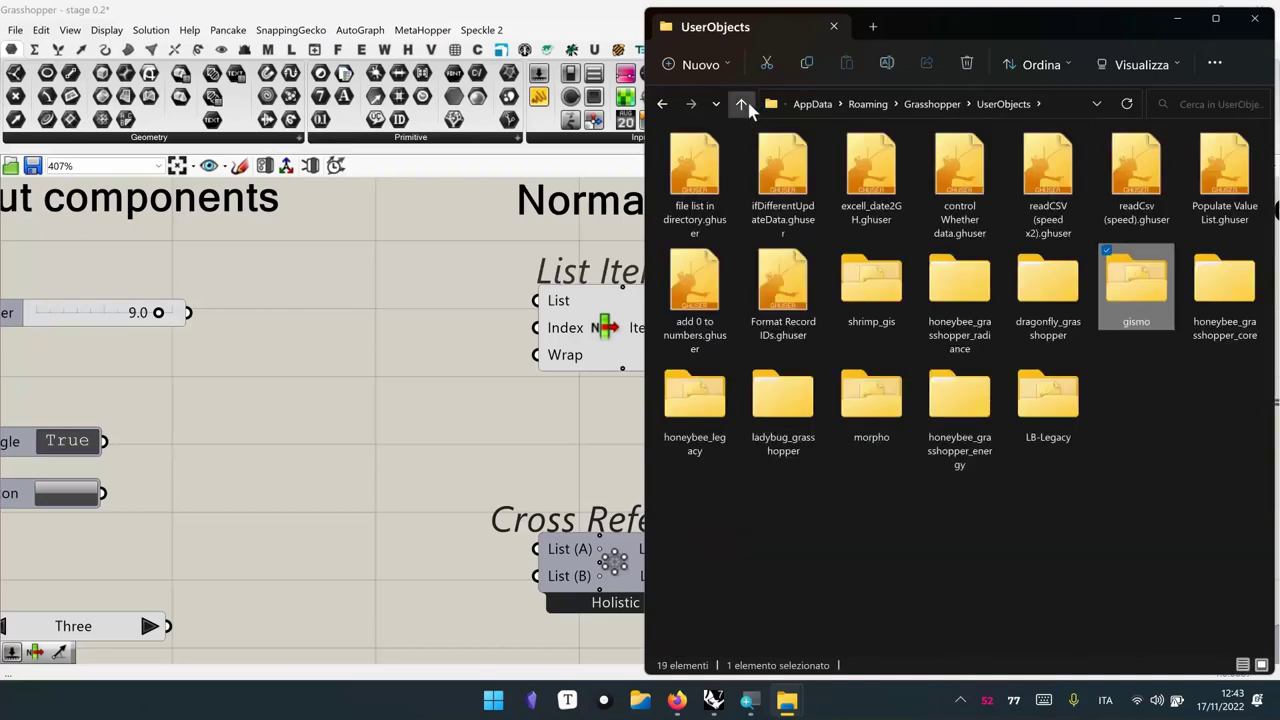
pyautogui.click(742, 104)
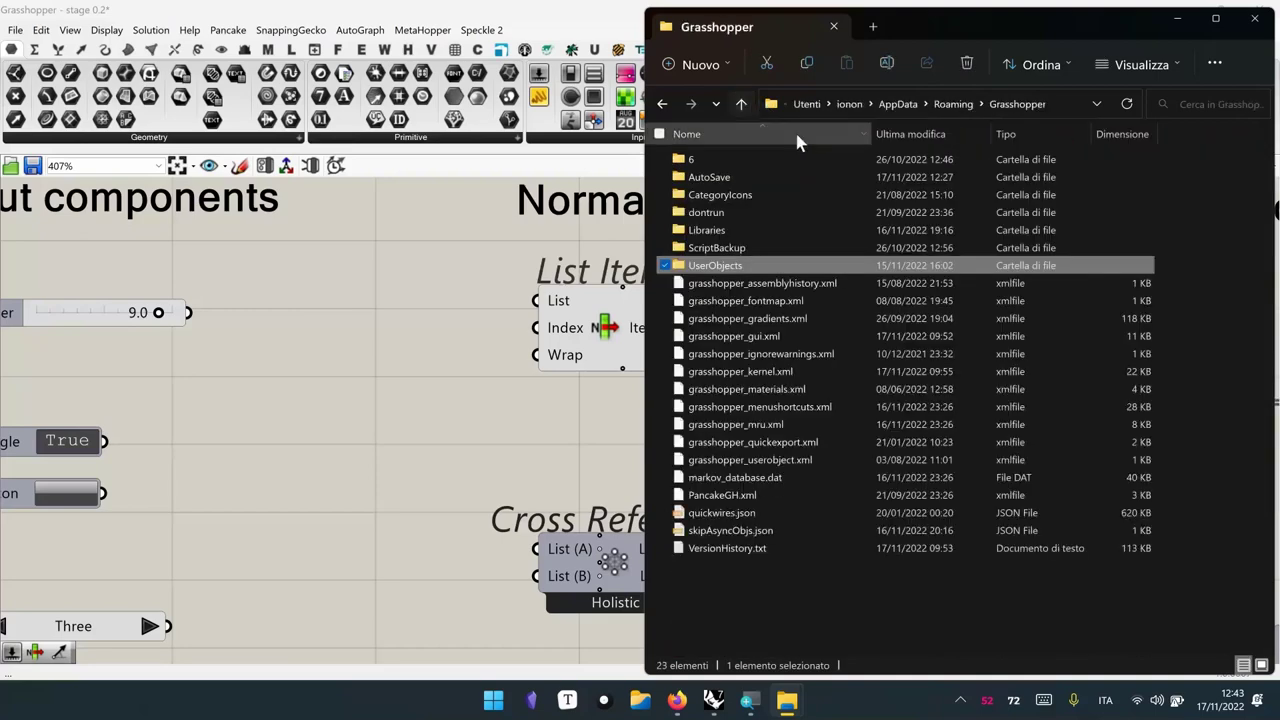
pyautogui.doubleClick(726, 231)
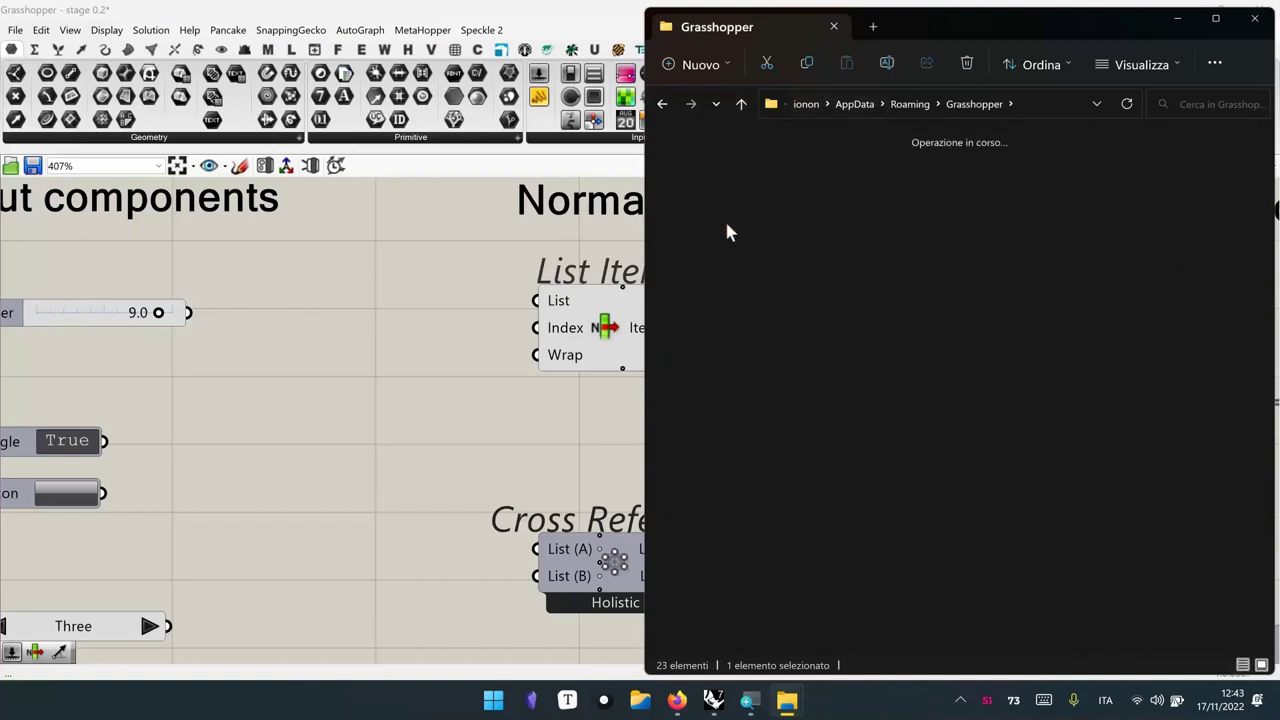
# Open the Components Folder again from Grasshopper and bring the Libraries window to the front
pyautogui.click(15, 30)
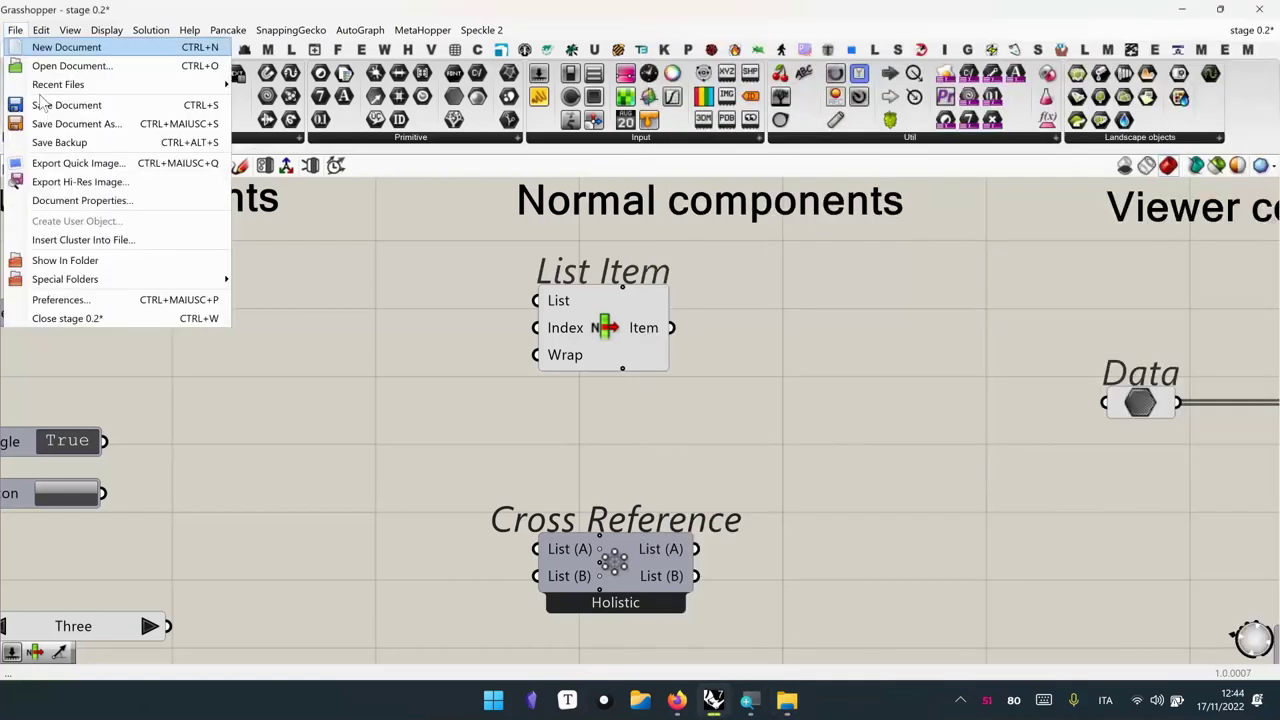
pyautogui.moveTo(105, 285)
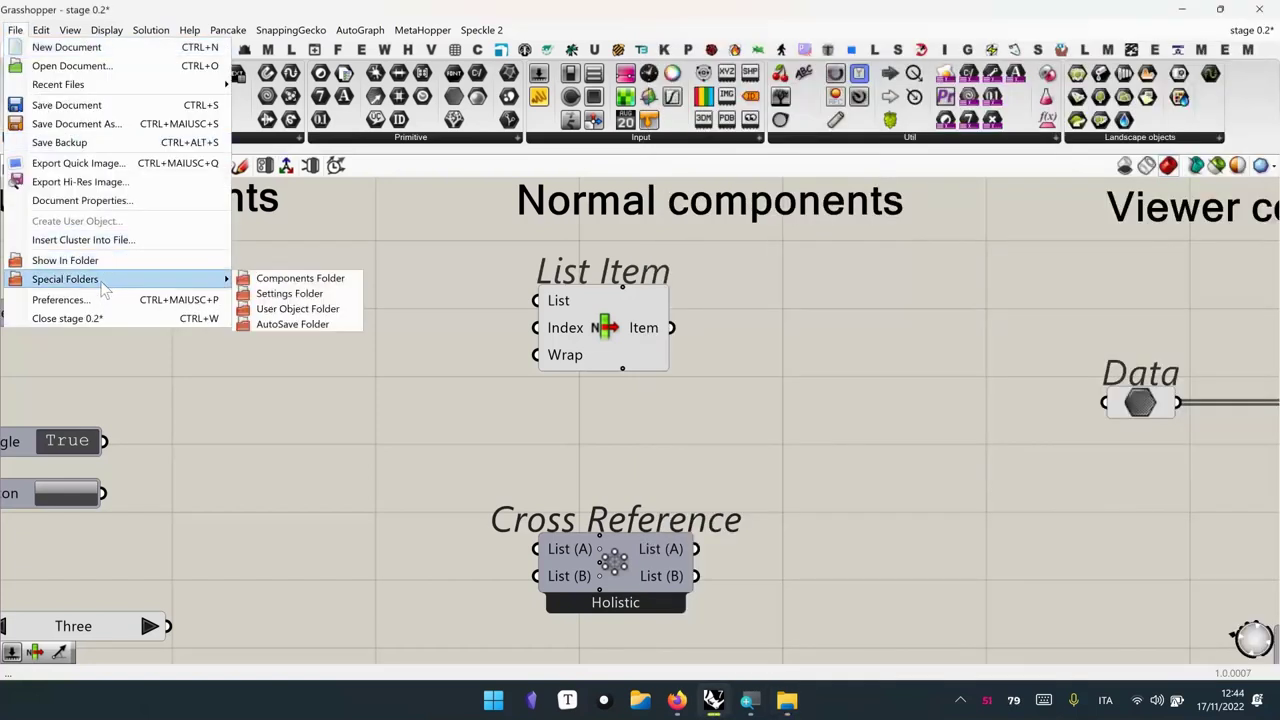
pyautogui.click(290, 279)
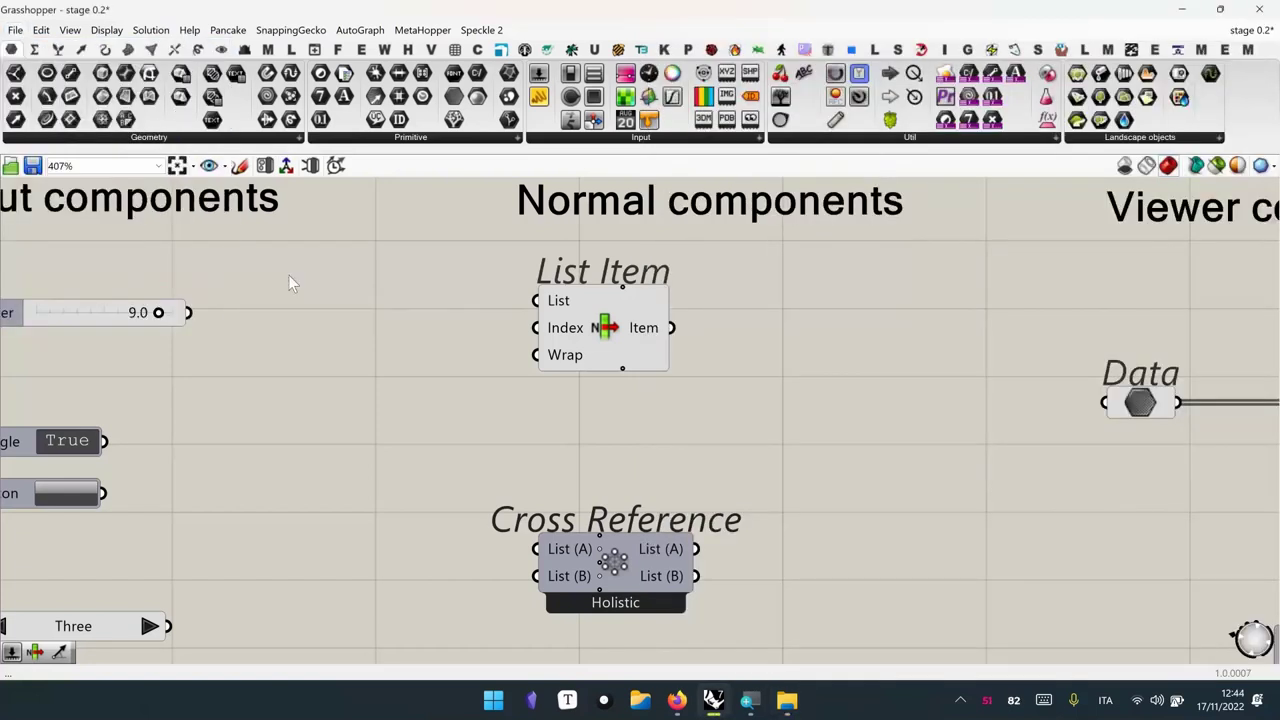
pyautogui.moveTo(787, 700)
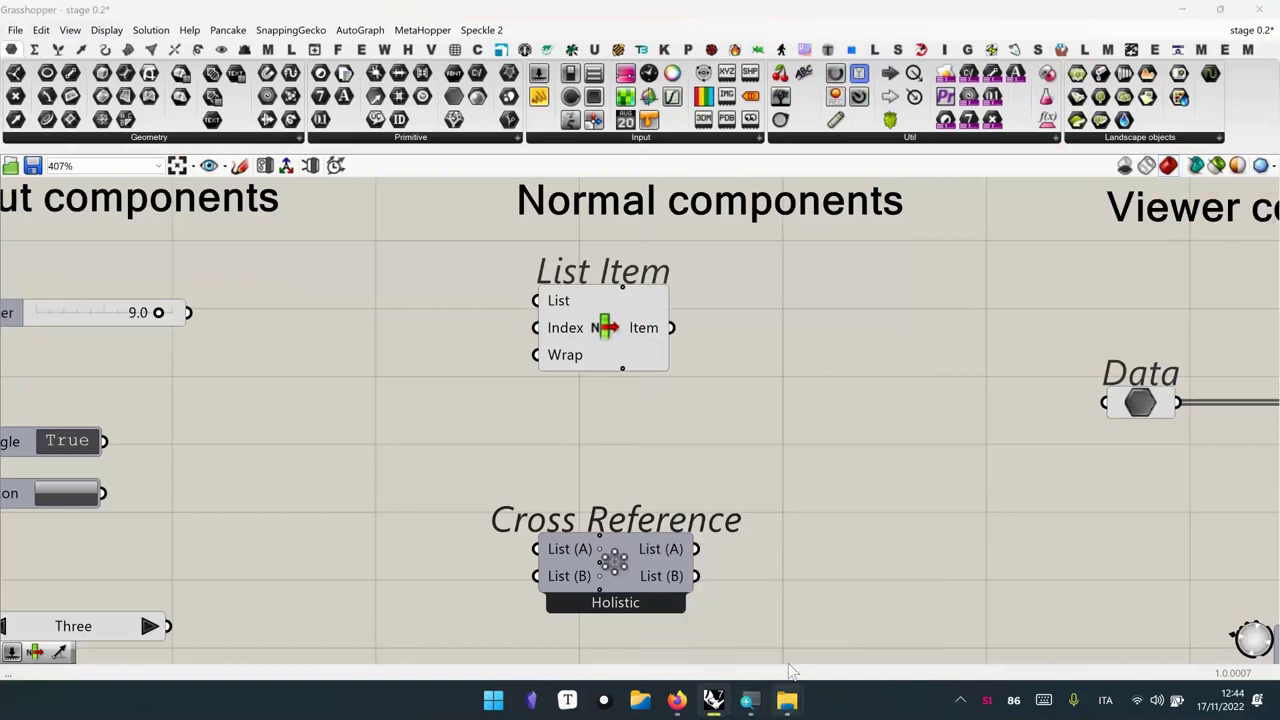
pyautogui.click(815, 605)
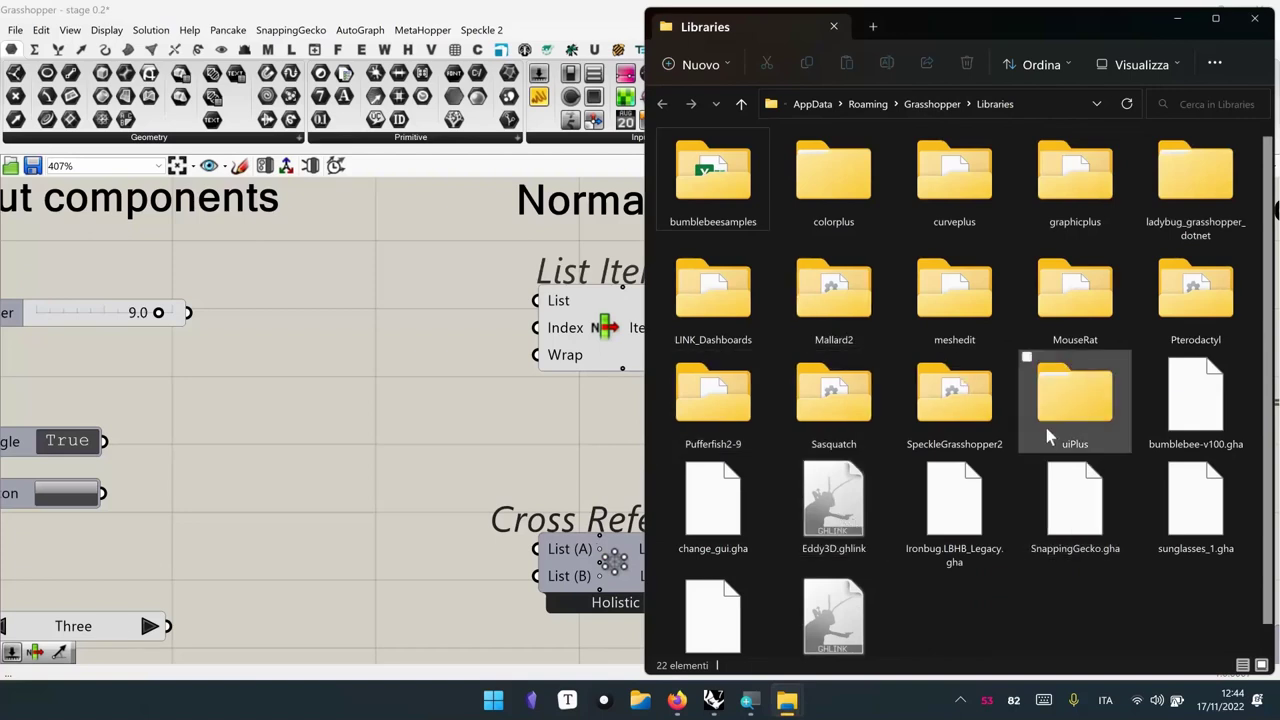
# View the file properties of SnappingGecko.gha, close them without changes, and return to the Grasshopper canvas
pyautogui.click(1066, 525)
pyautogui.rightClick(1062, 530)
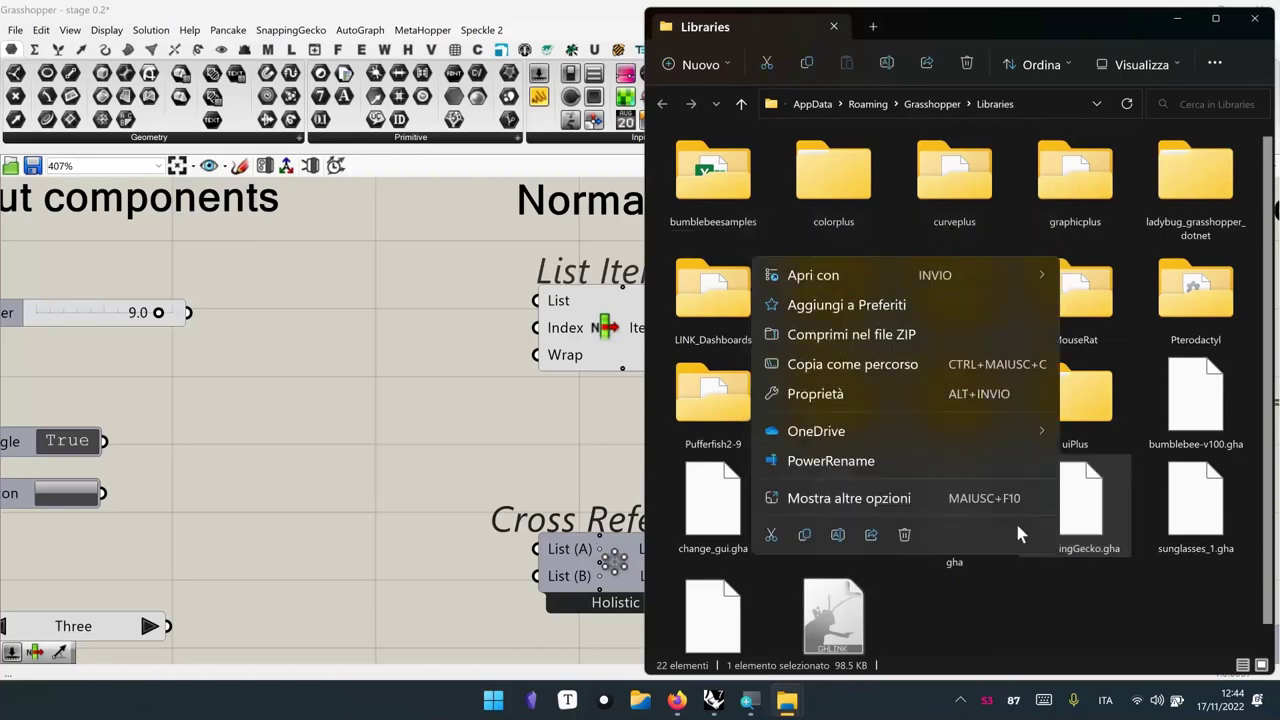
pyautogui.click(880, 394)
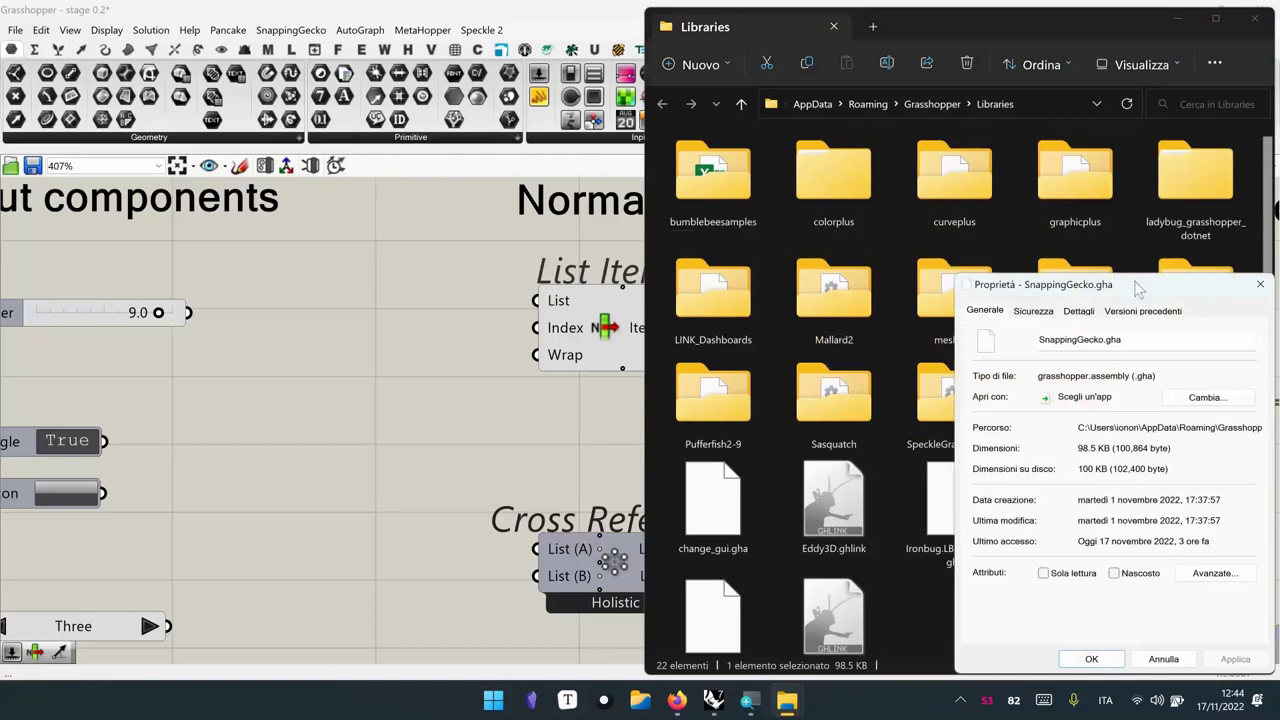
pyautogui.moveTo(1137, 284); pyautogui.dragTo(438, 178)
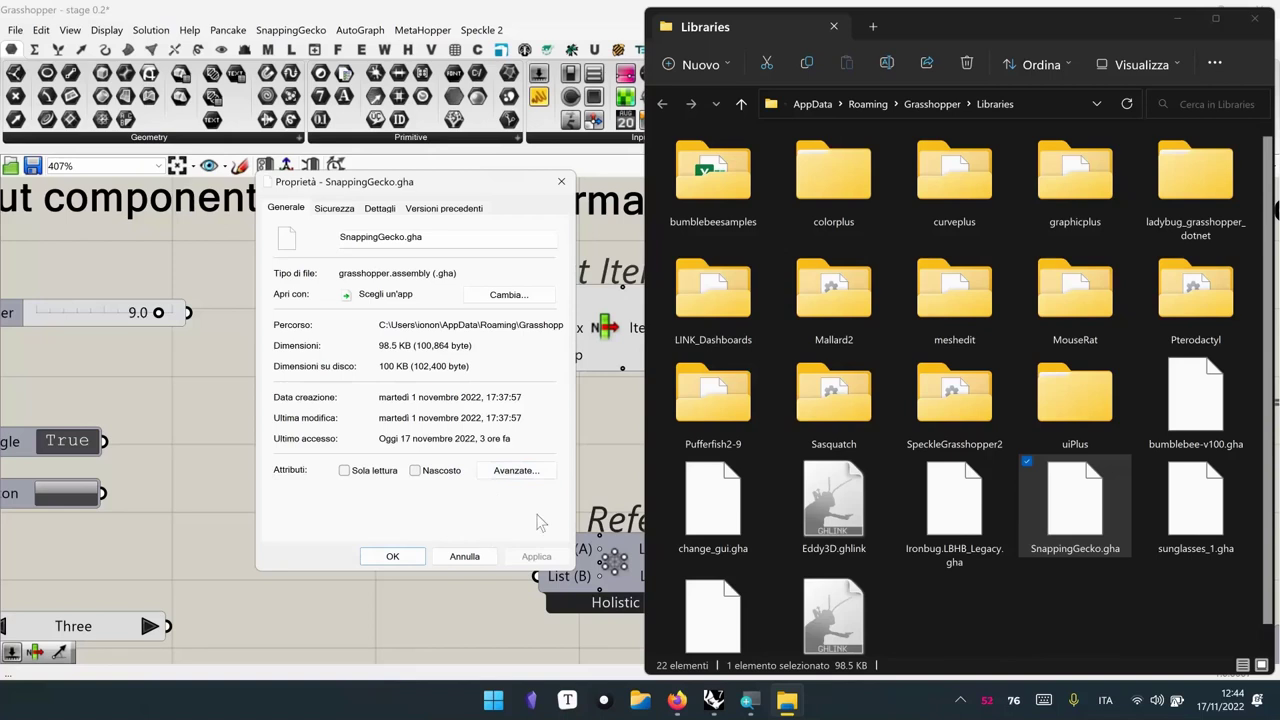
pyautogui.click(466, 558)
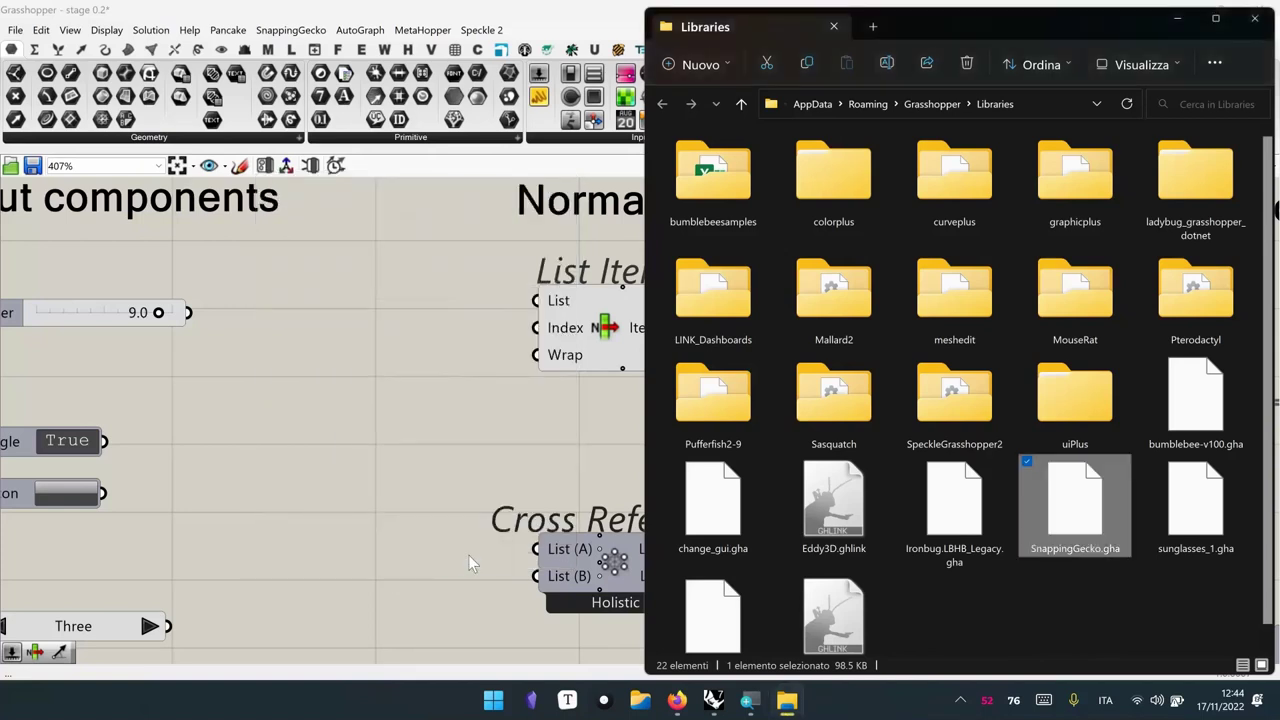
pyautogui.click(511, 392)
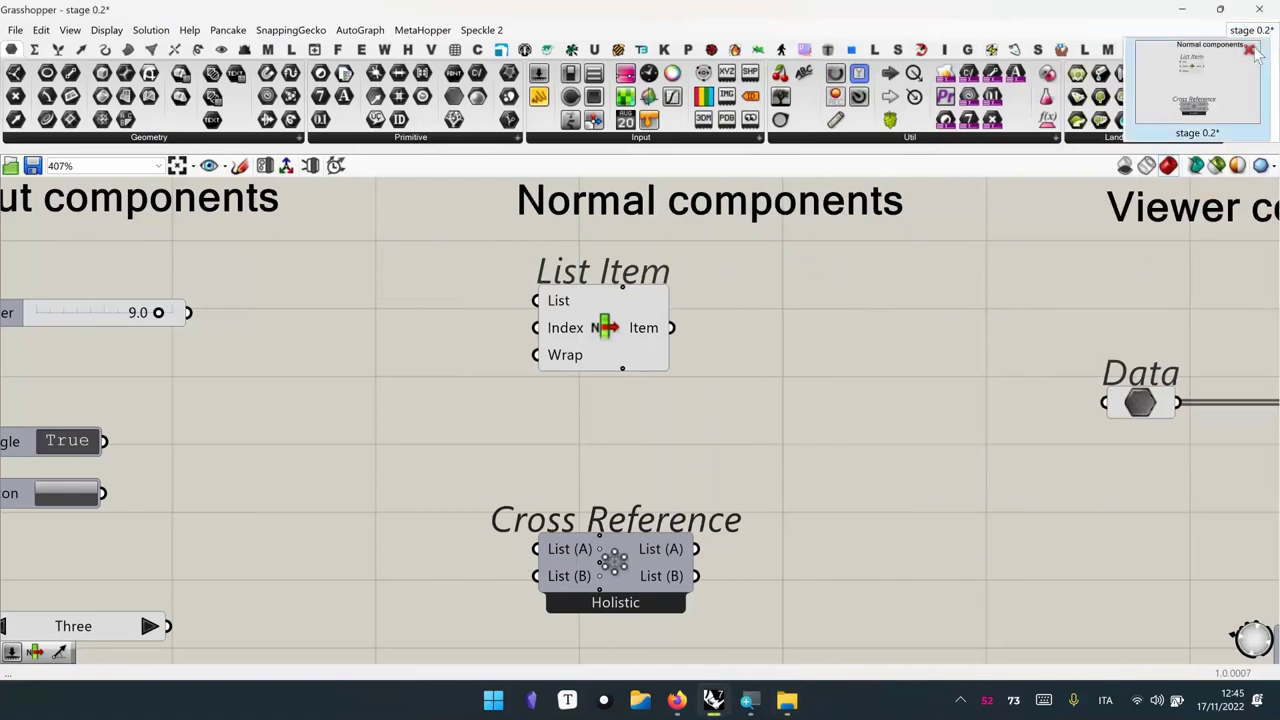
# Close the stage 0.2 definition in Grasshopper, leaving no document open
pyautogui.click(1252, 51)
pyautogui.click(1152, 133)
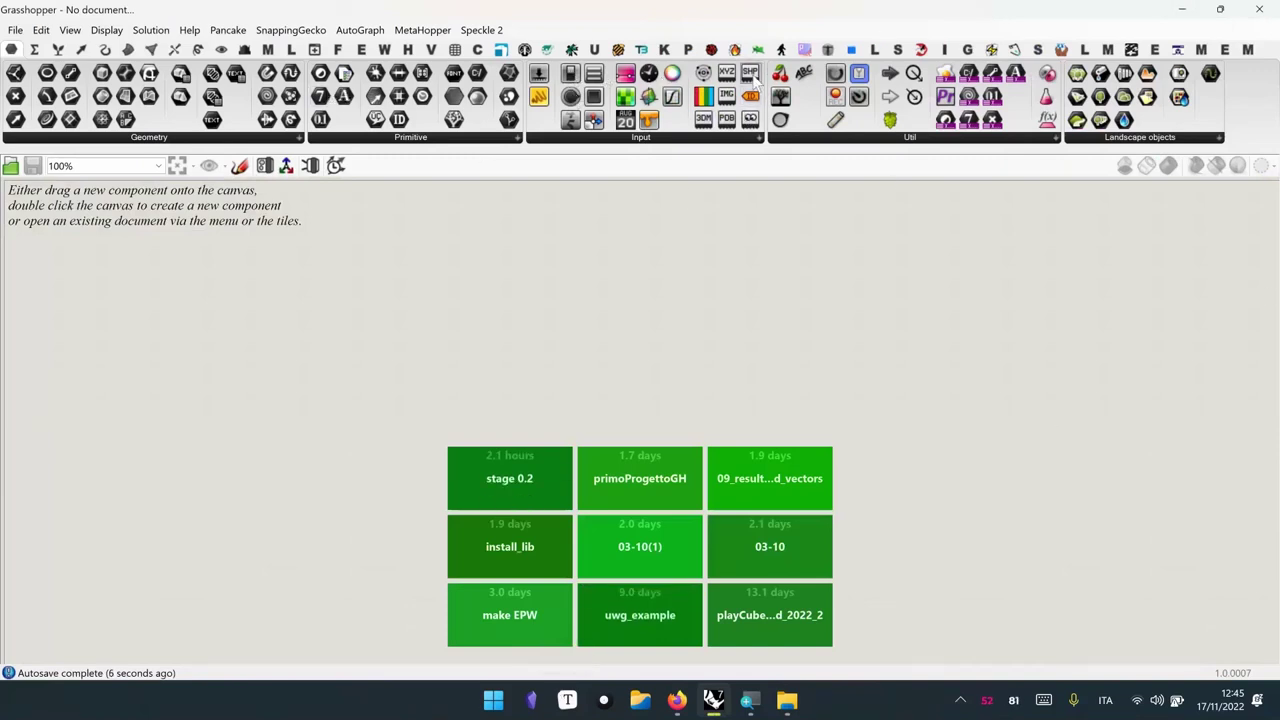
# Review the Sunglasses display options in Grasshopper, and bring a Libraries folder window to the front
pyautogui.click(100, 32)
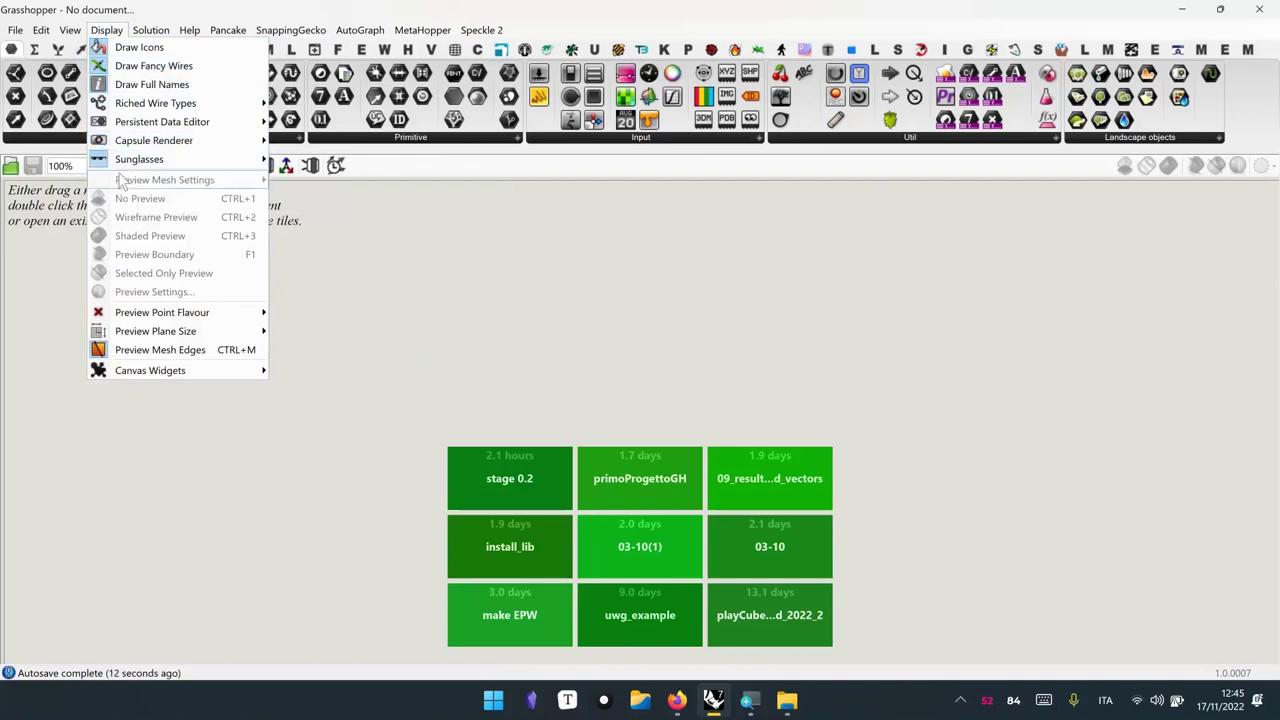
pyautogui.moveTo(178, 161)
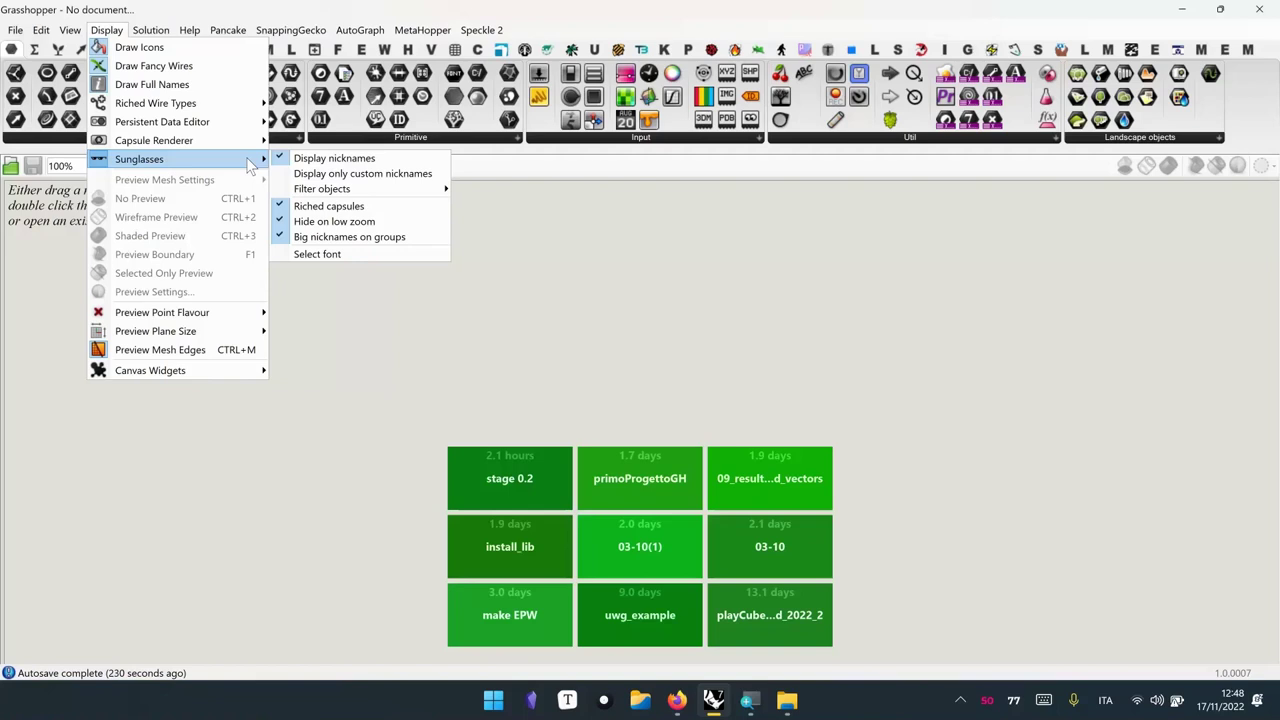
pyautogui.click(508, 240)
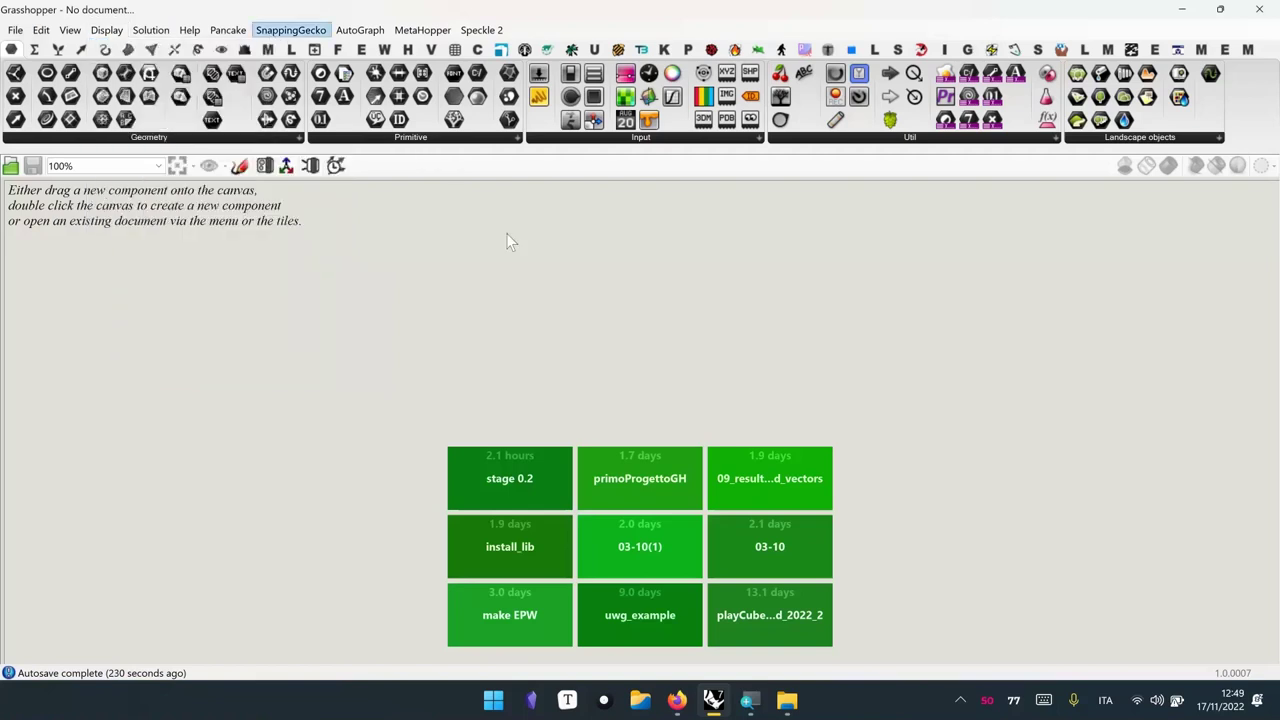
pyautogui.click(785, 700)
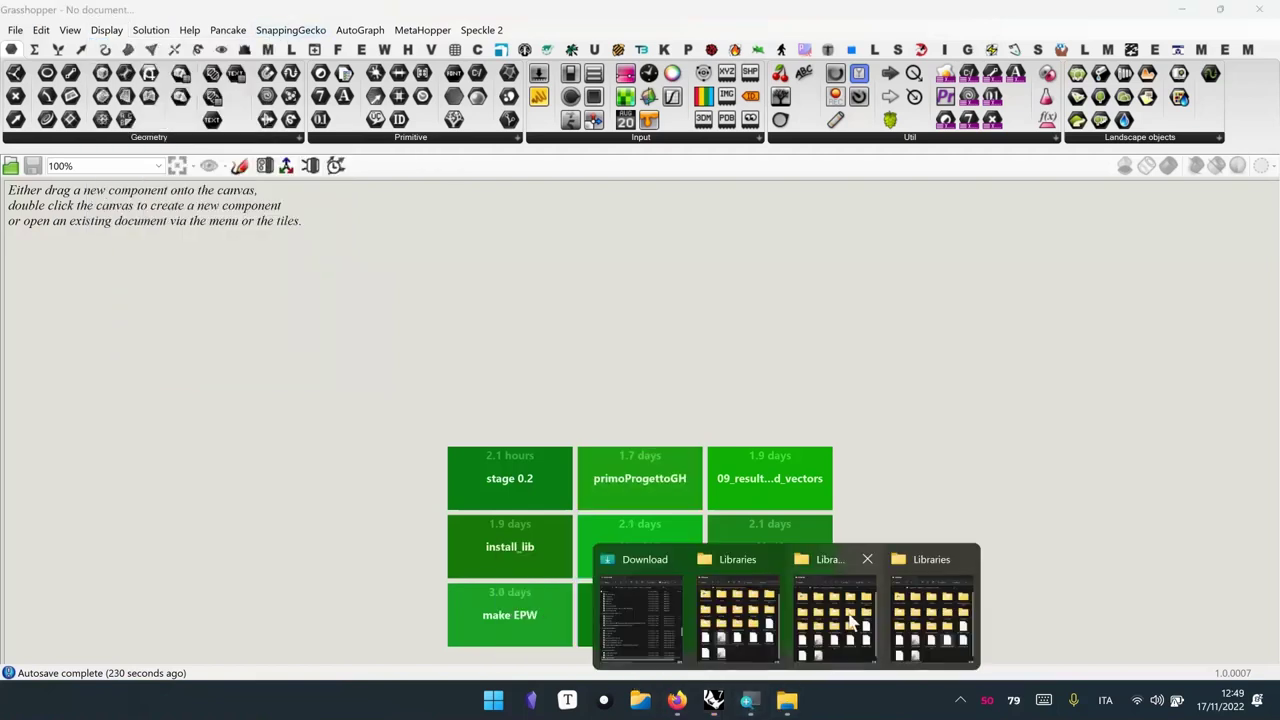
pyautogui.click(850, 612)
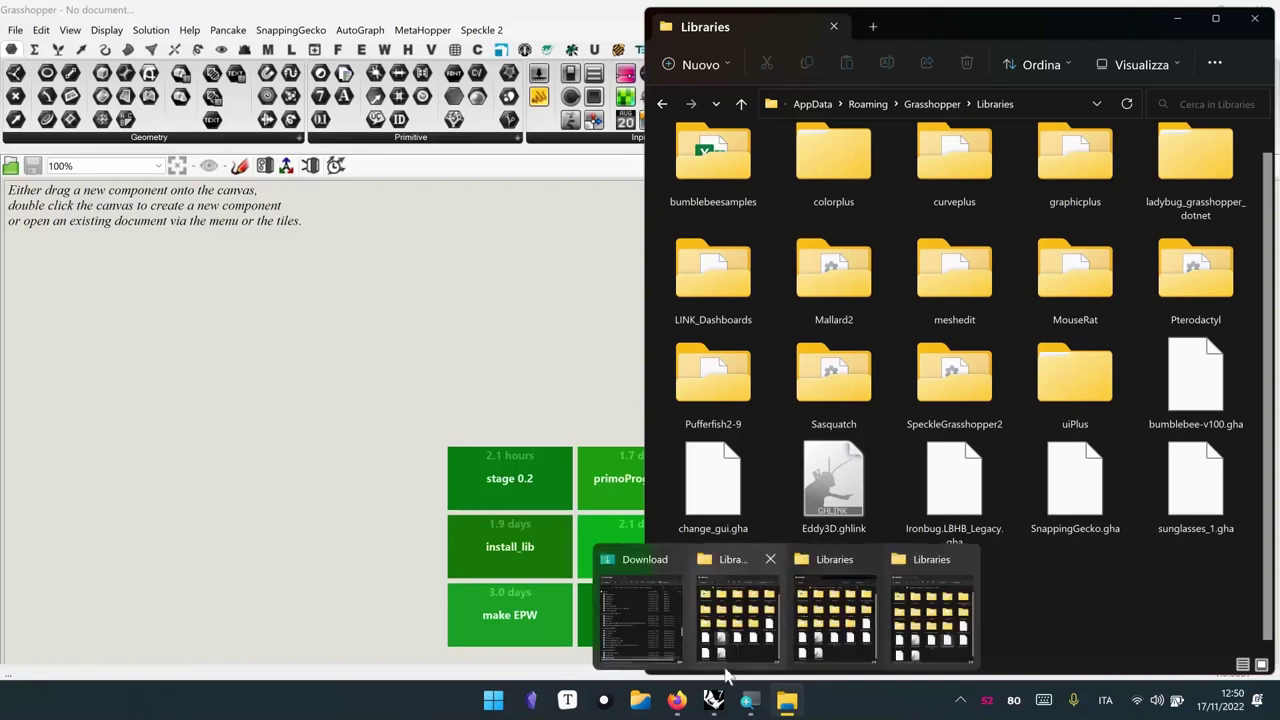
# Switch to the Sunglasses page on food4Rhino in Firefox and examine the Rhino versions and platforms listed for its download
pyautogui.moveTo(677, 703)
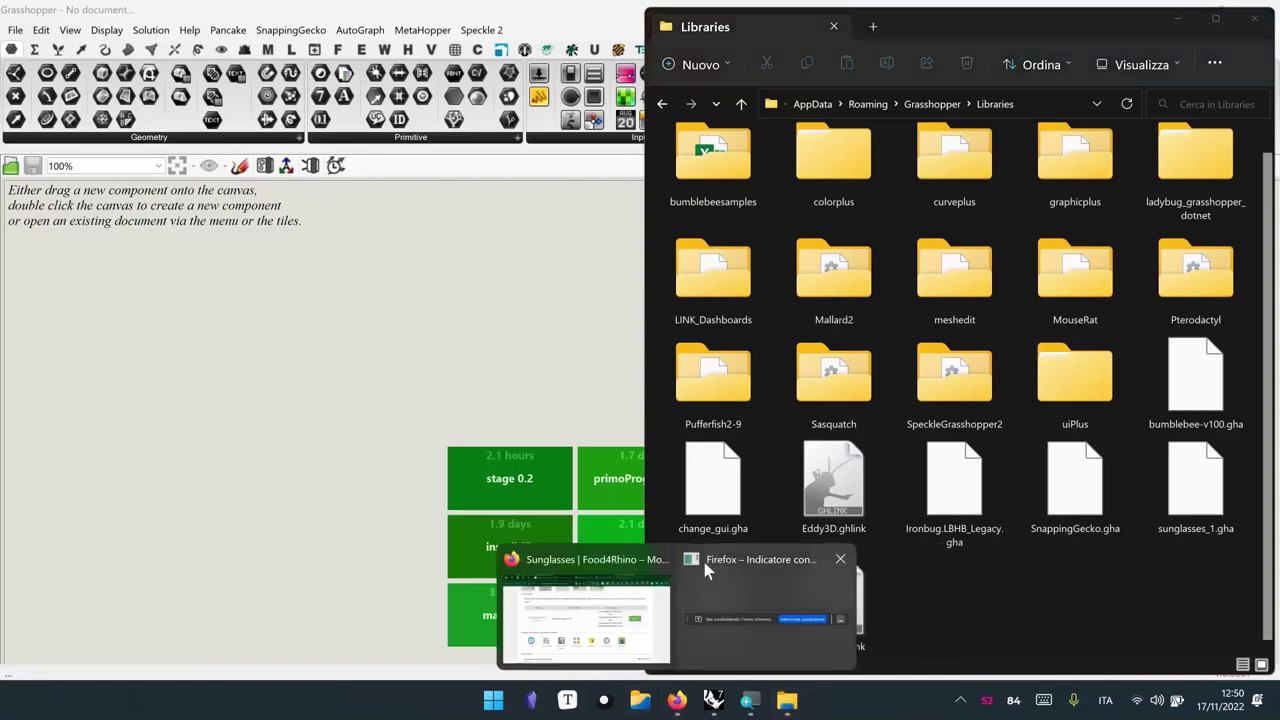
pyautogui.click(650, 605)
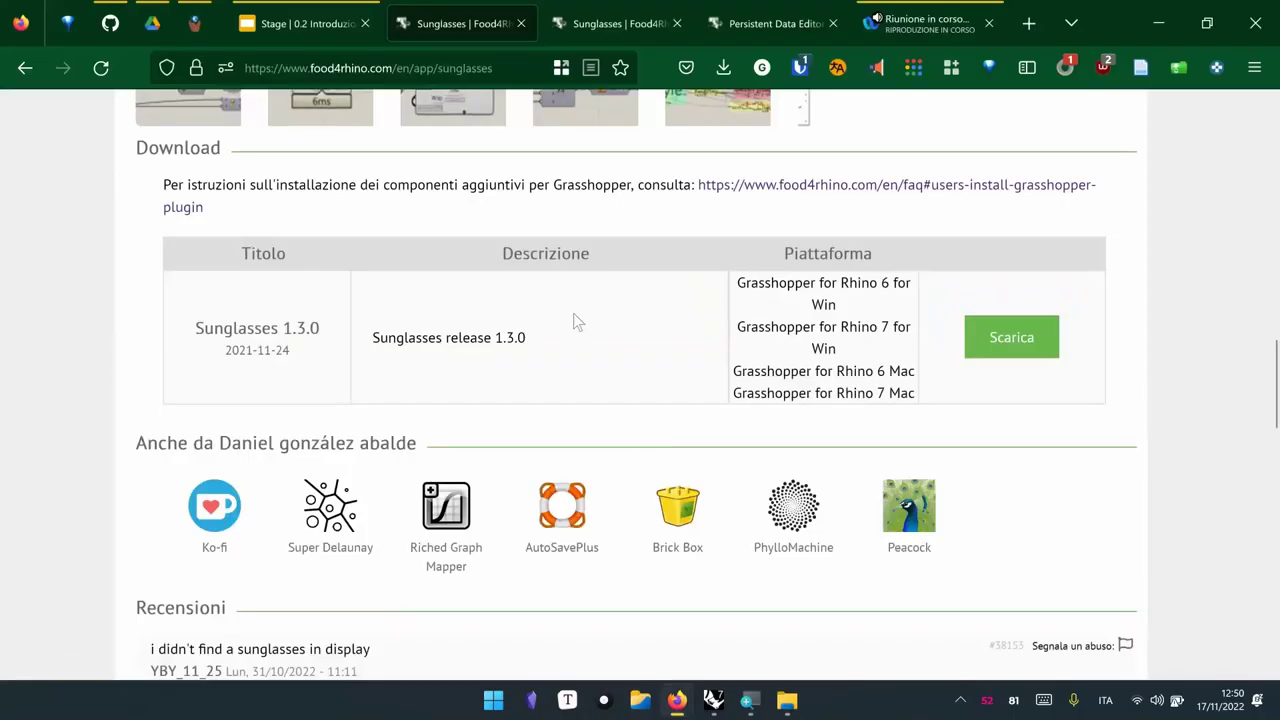
pyautogui.scroll(10, 577, 320)
pyautogui.scroll(-2, 524, 357)
pyautogui.scroll(-10, 524, 357)
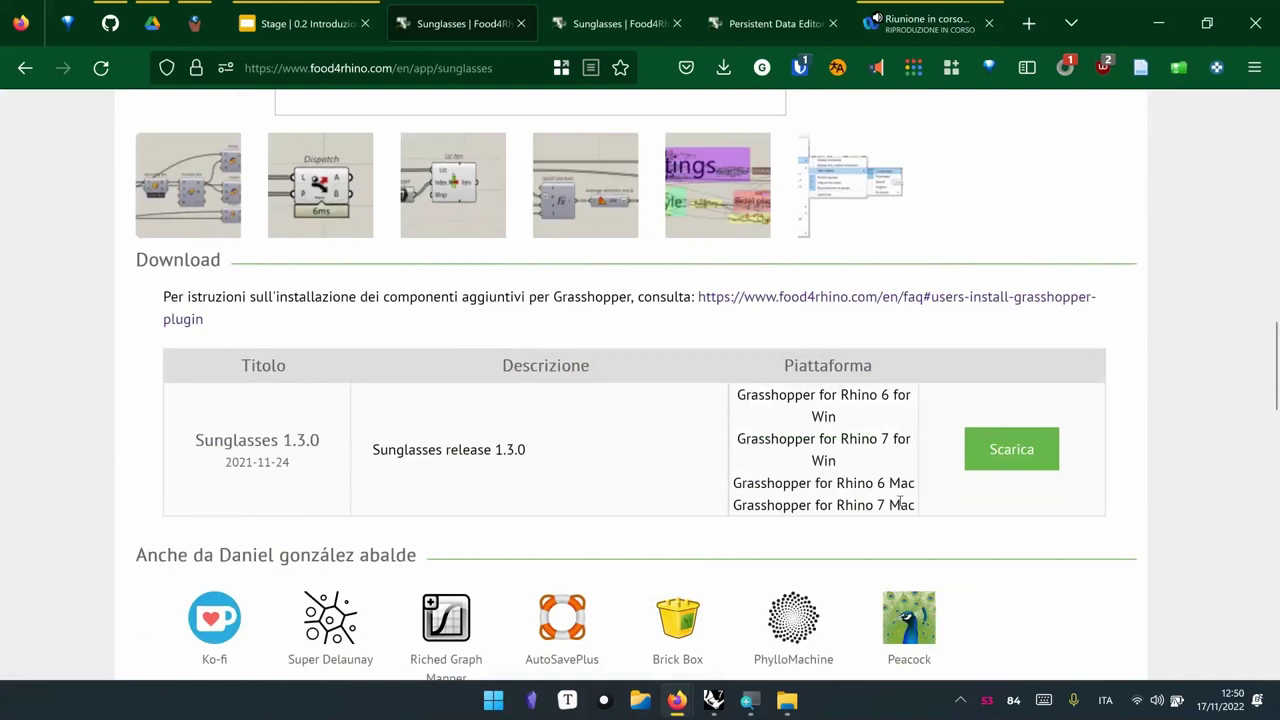
pyautogui.moveTo(909, 483); pyautogui.dragTo(751, 481)
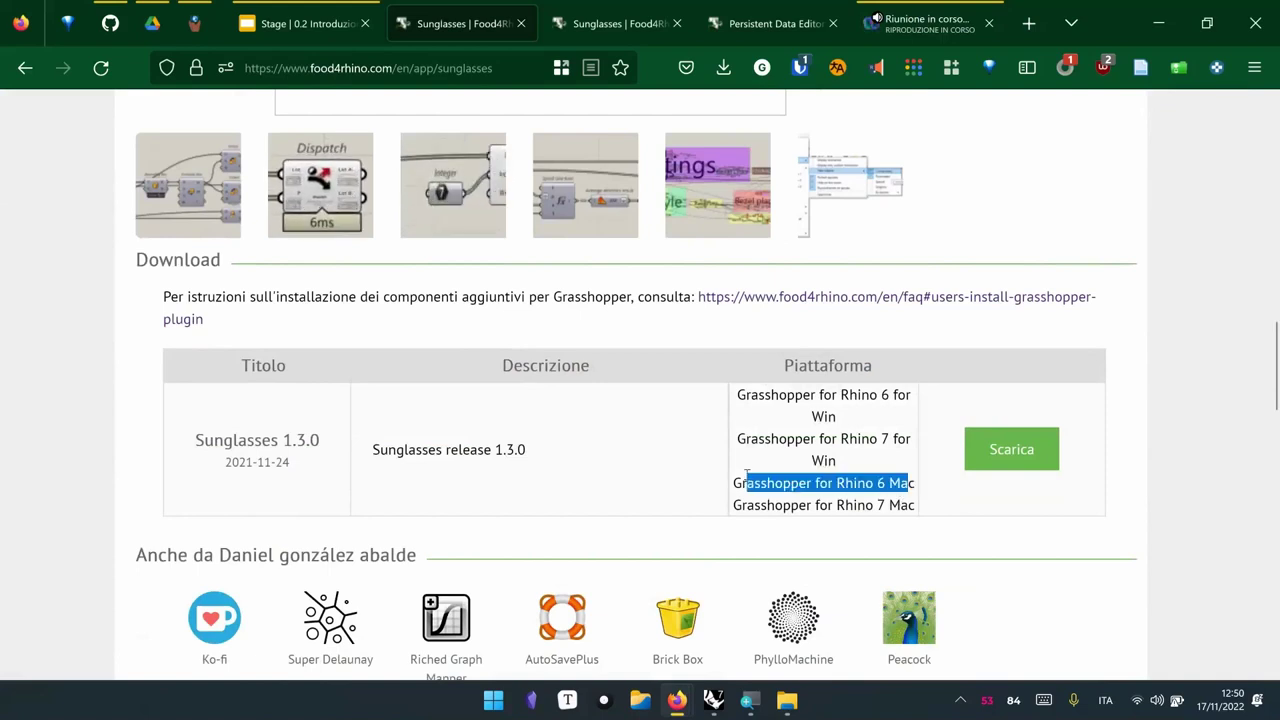
pyautogui.moveTo(838, 417); pyautogui.dragTo(737, 405)
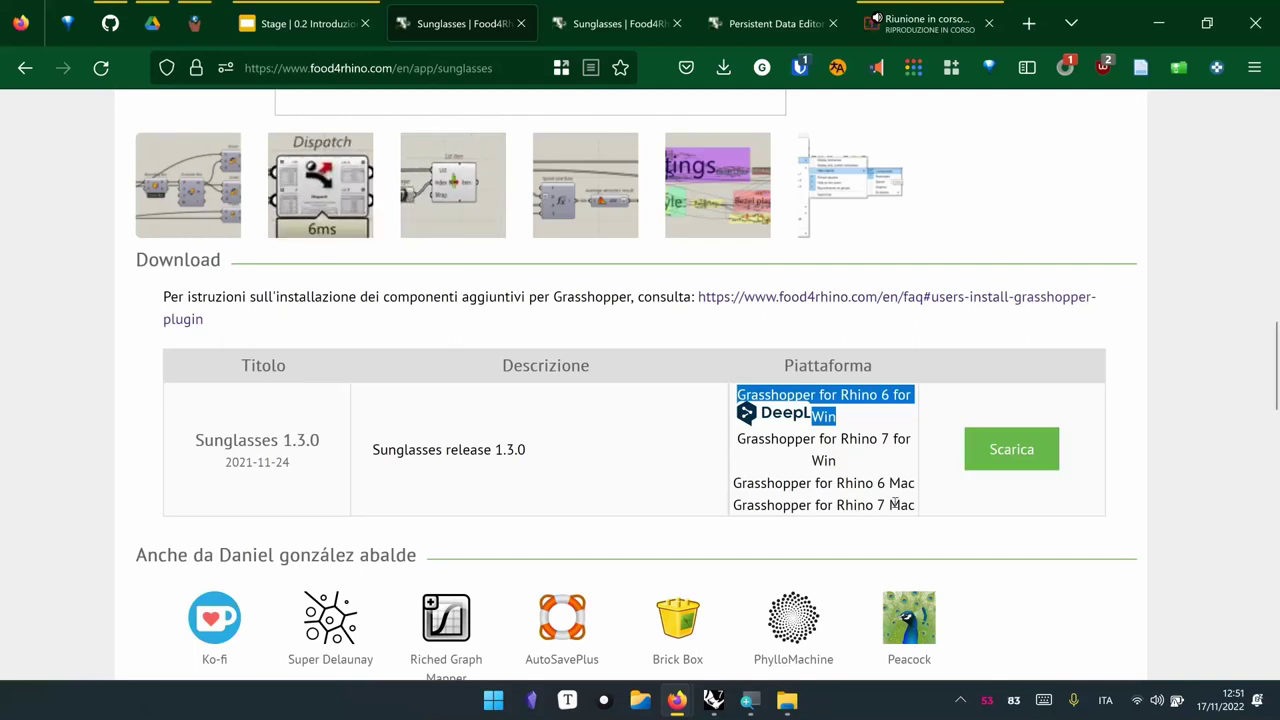
pyautogui.click(859, 421)
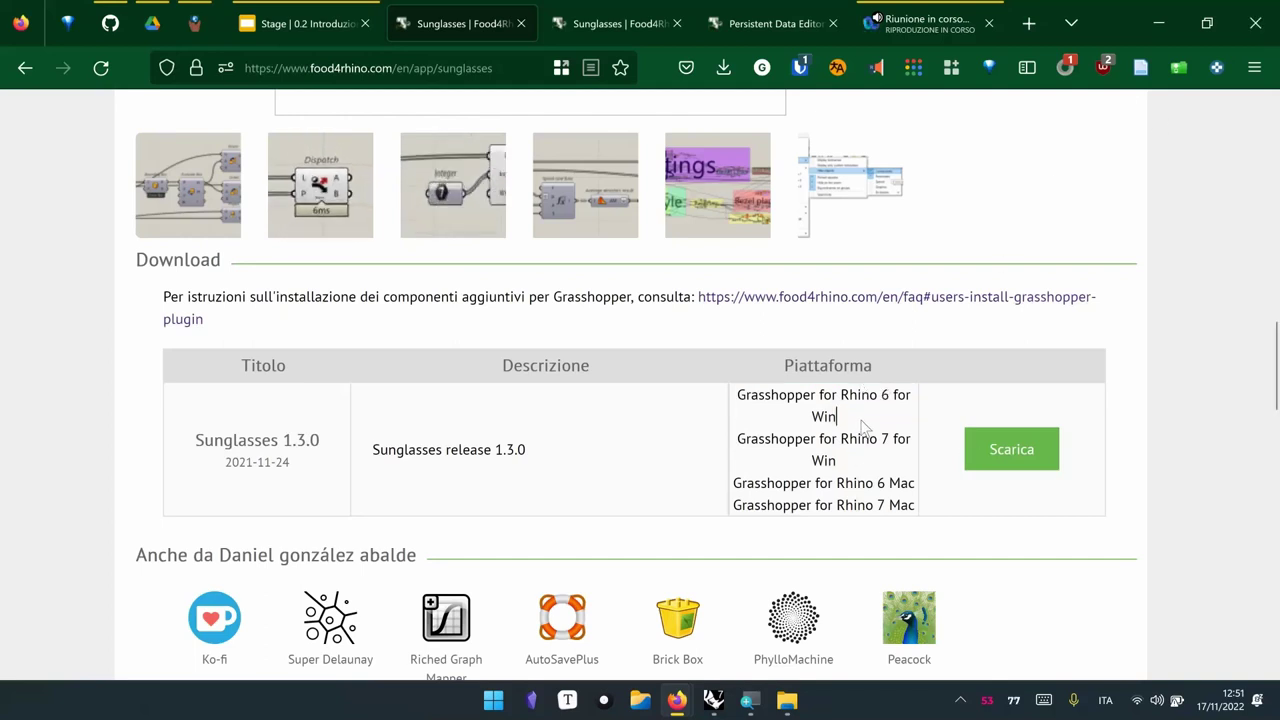
# Switch to Grasshopper, minimise it to reveal Rhino, and open Rhino's splash window with the version information
pyautogui.moveTo(787, 703)
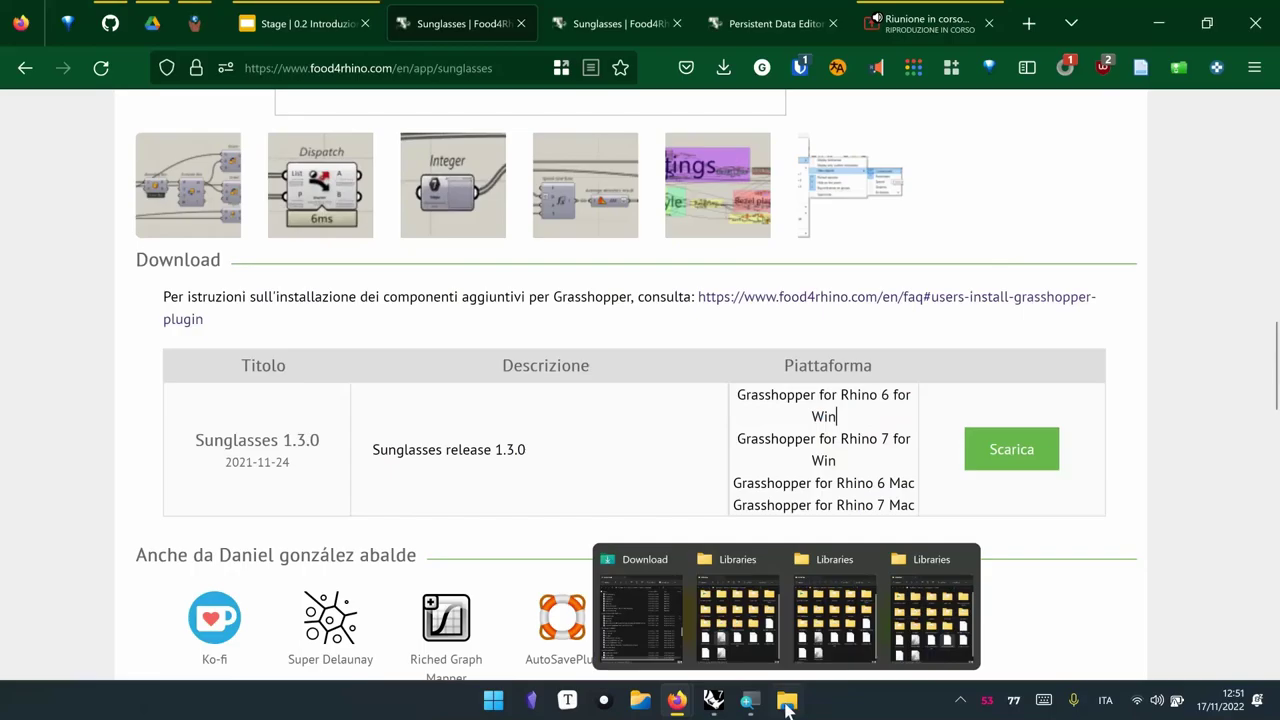
pyautogui.click(713, 700)
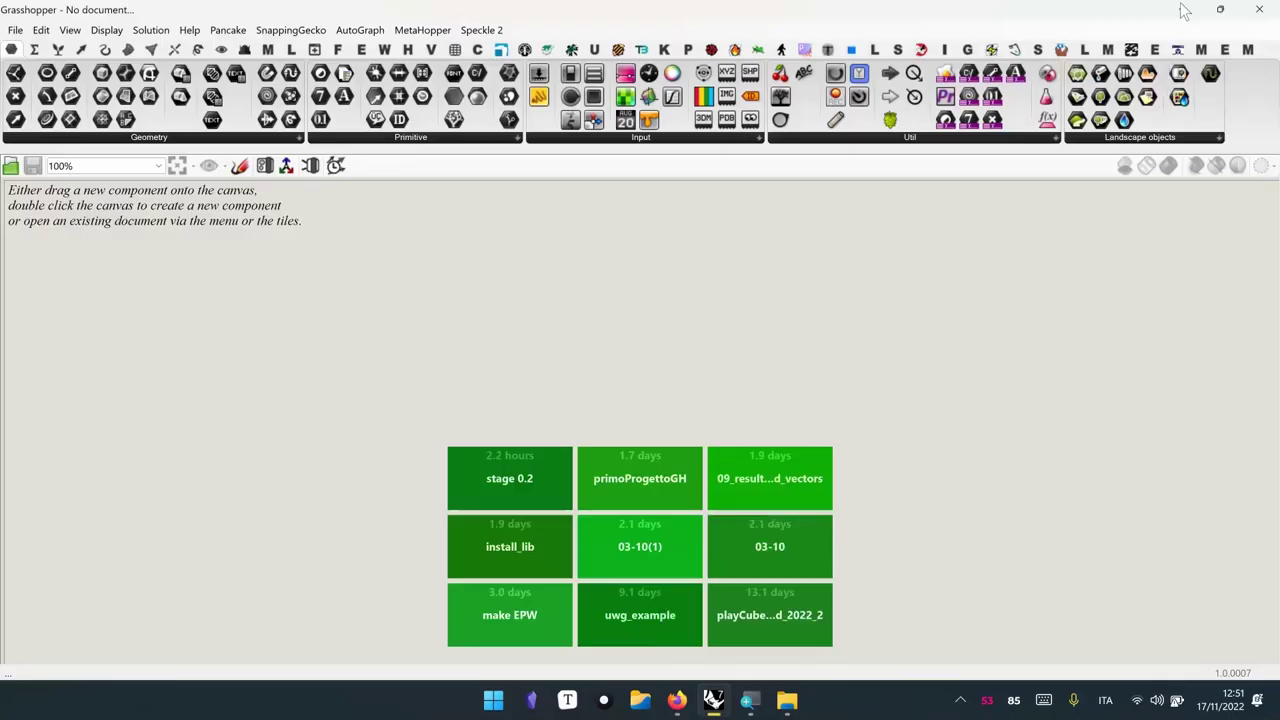
pyautogui.click(1181, 9)
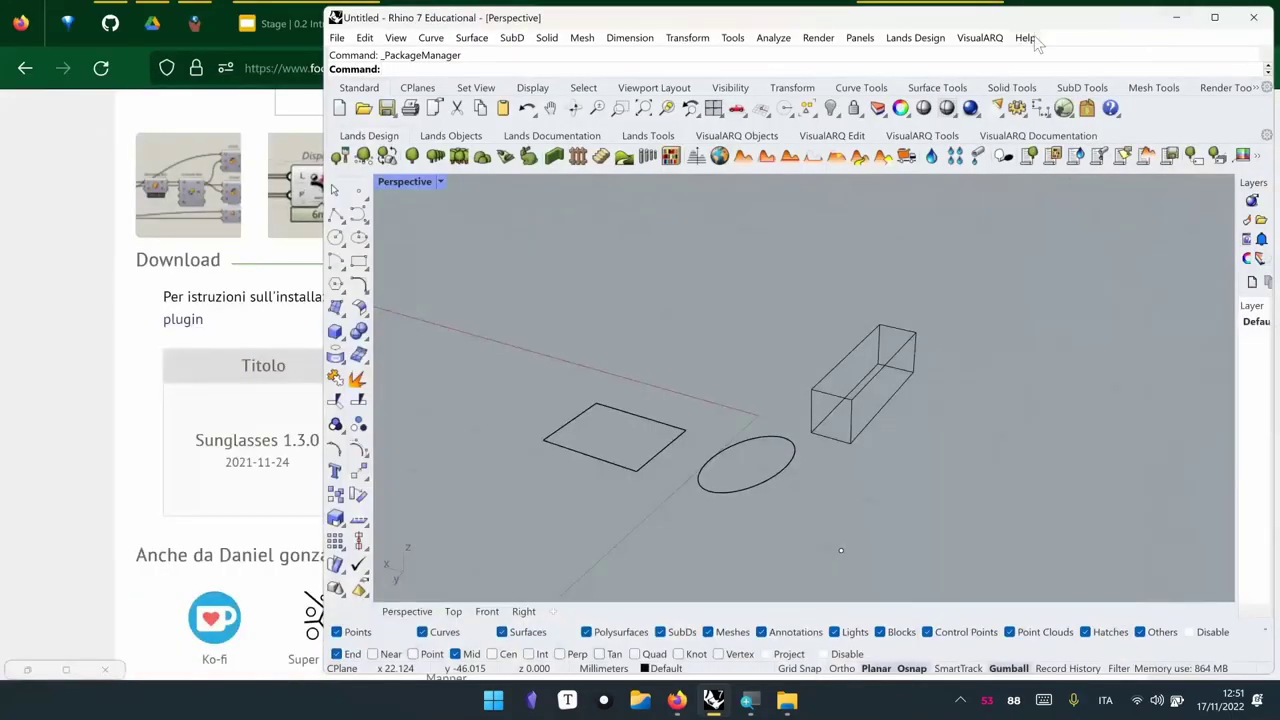
pyautogui.click(1025, 38)
pyautogui.click(1077, 319)
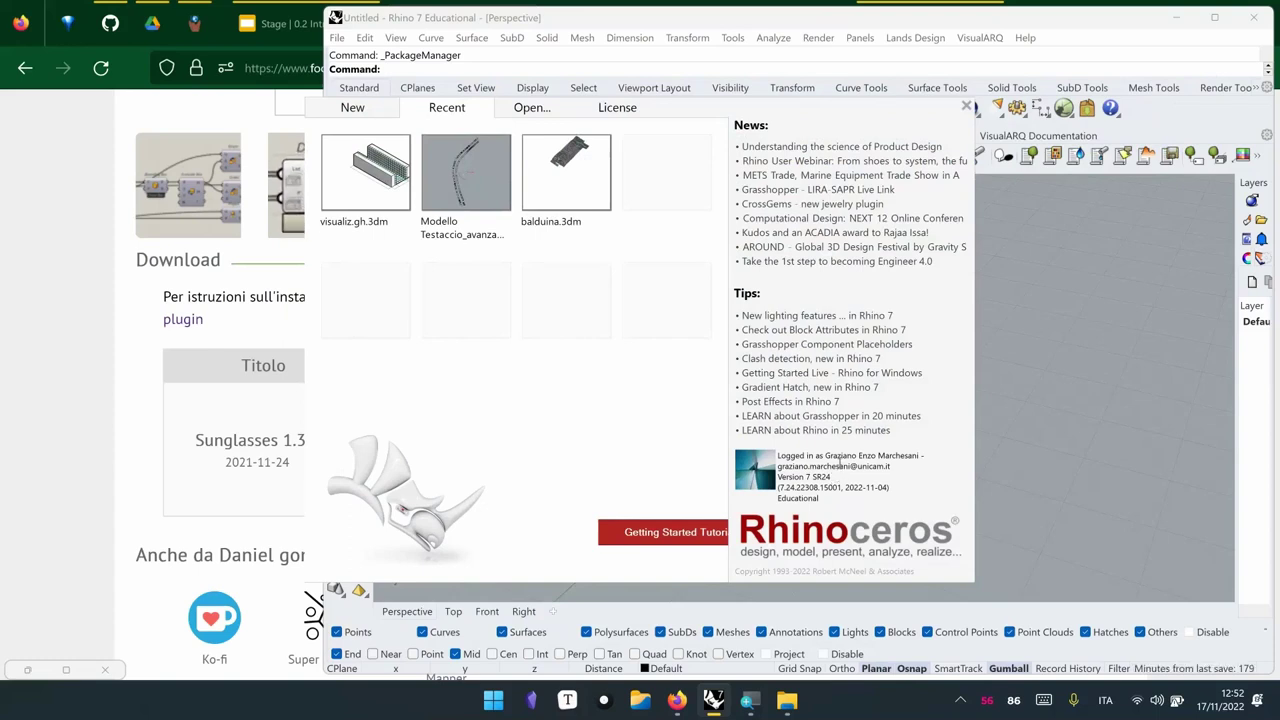
# Highlight the Rhino version and service release line in the splash window, and close the window
pyautogui.doubleClick(836, 477)
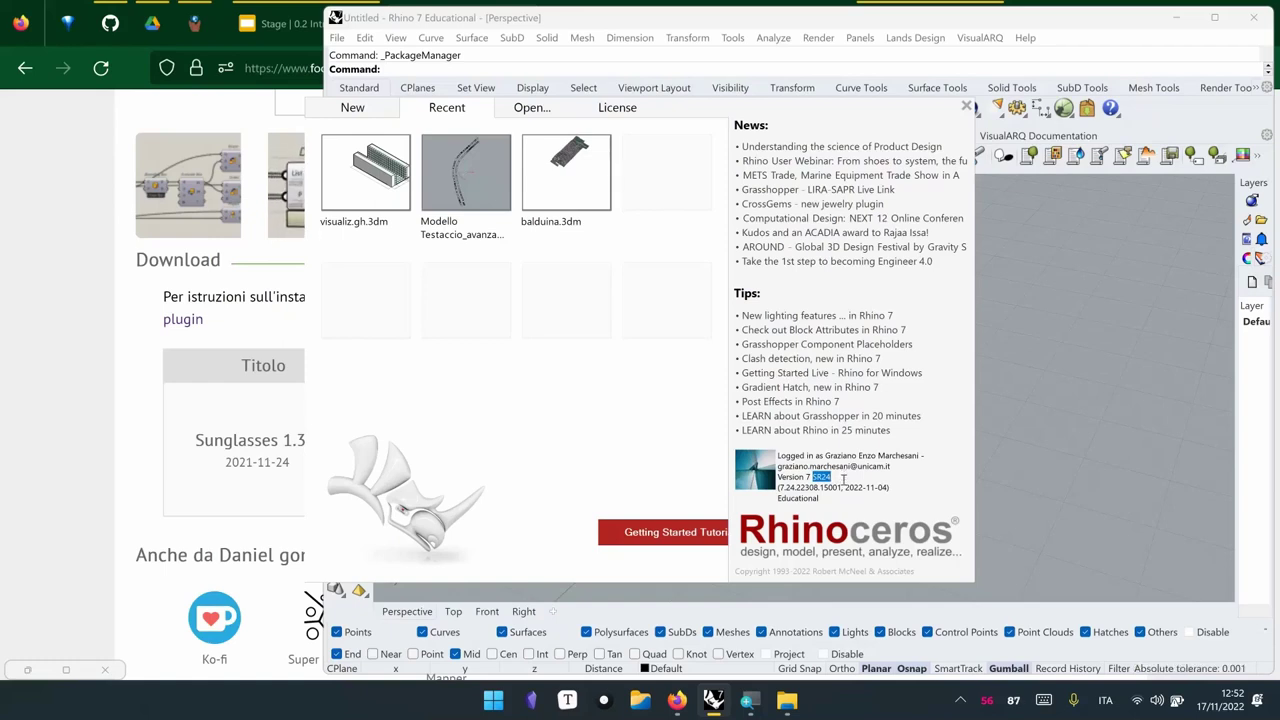
pyautogui.tripleClick(843, 476)
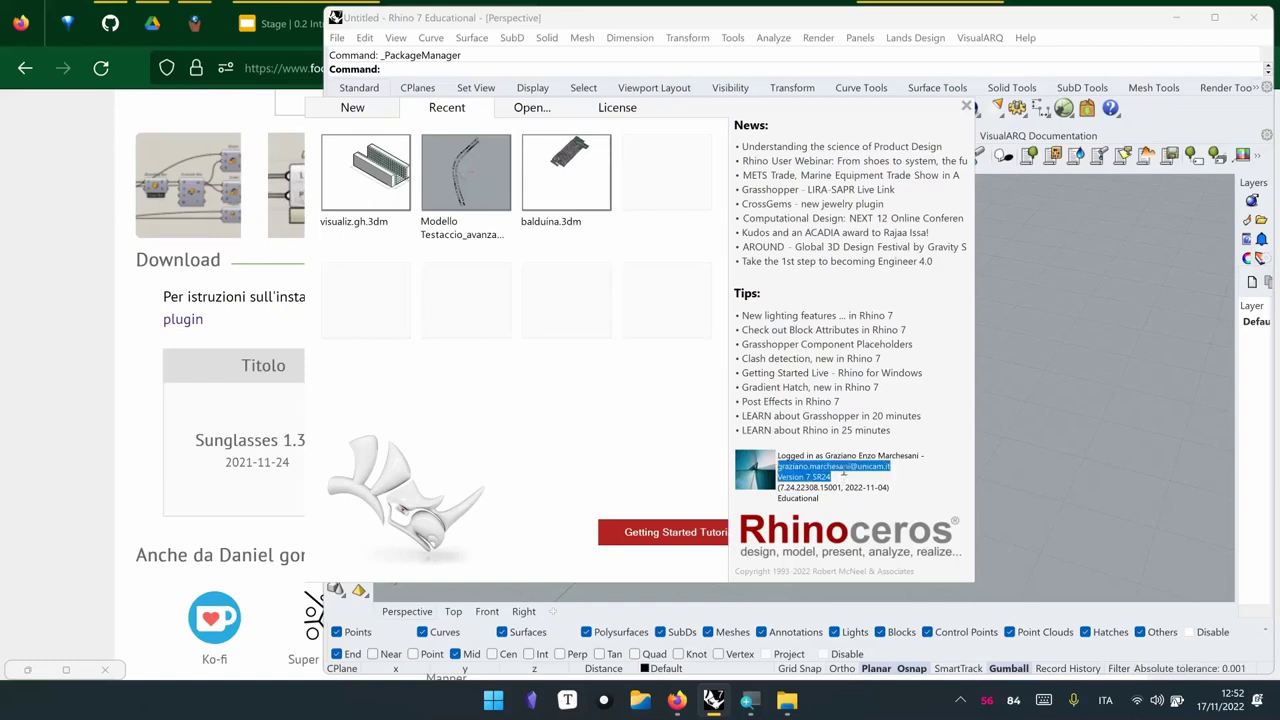
pyautogui.tripleClick(845, 474)
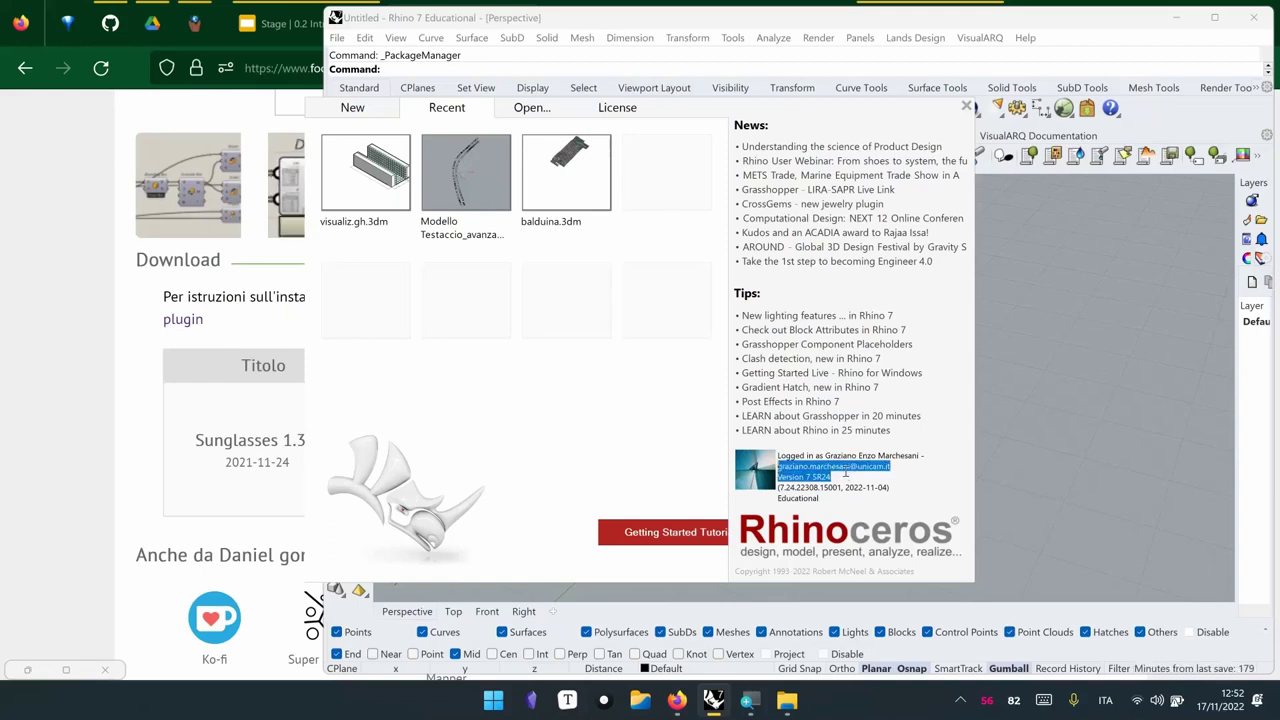
pyautogui.click(845, 474)
pyautogui.tripleClick(845, 474)
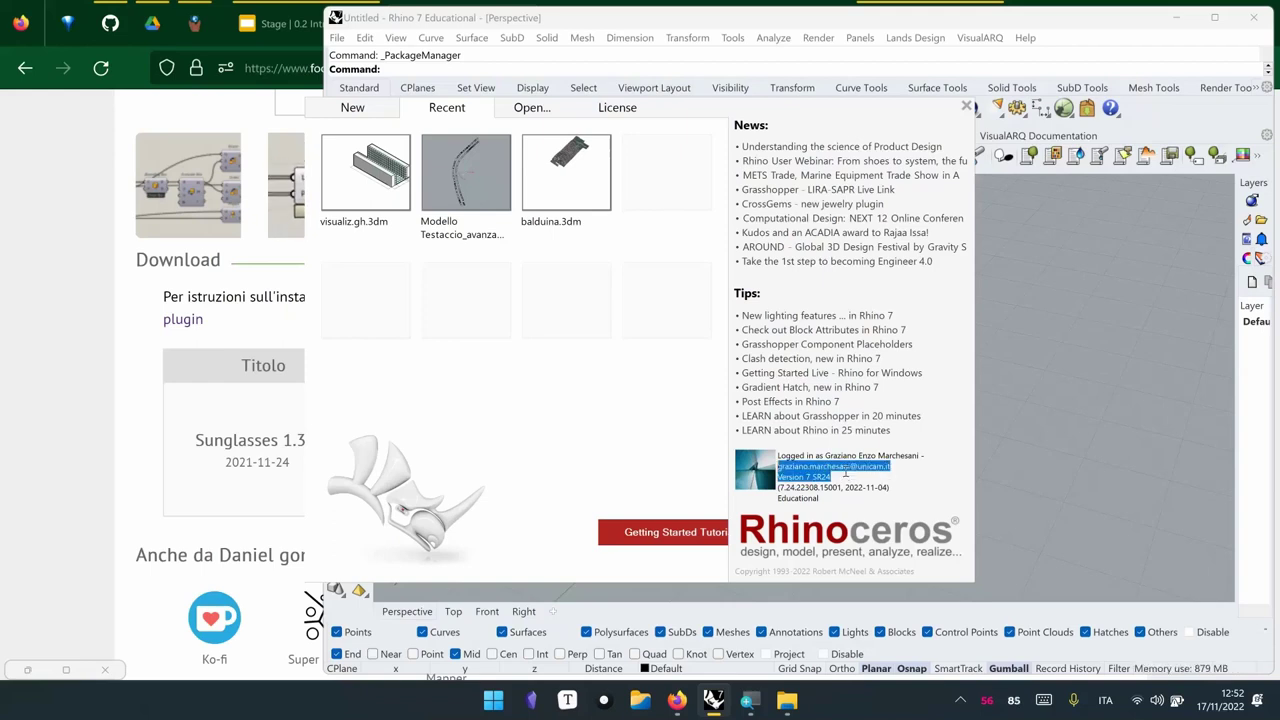
pyautogui.click(845, 474)
pyautogui.tripleClick(845, 474)
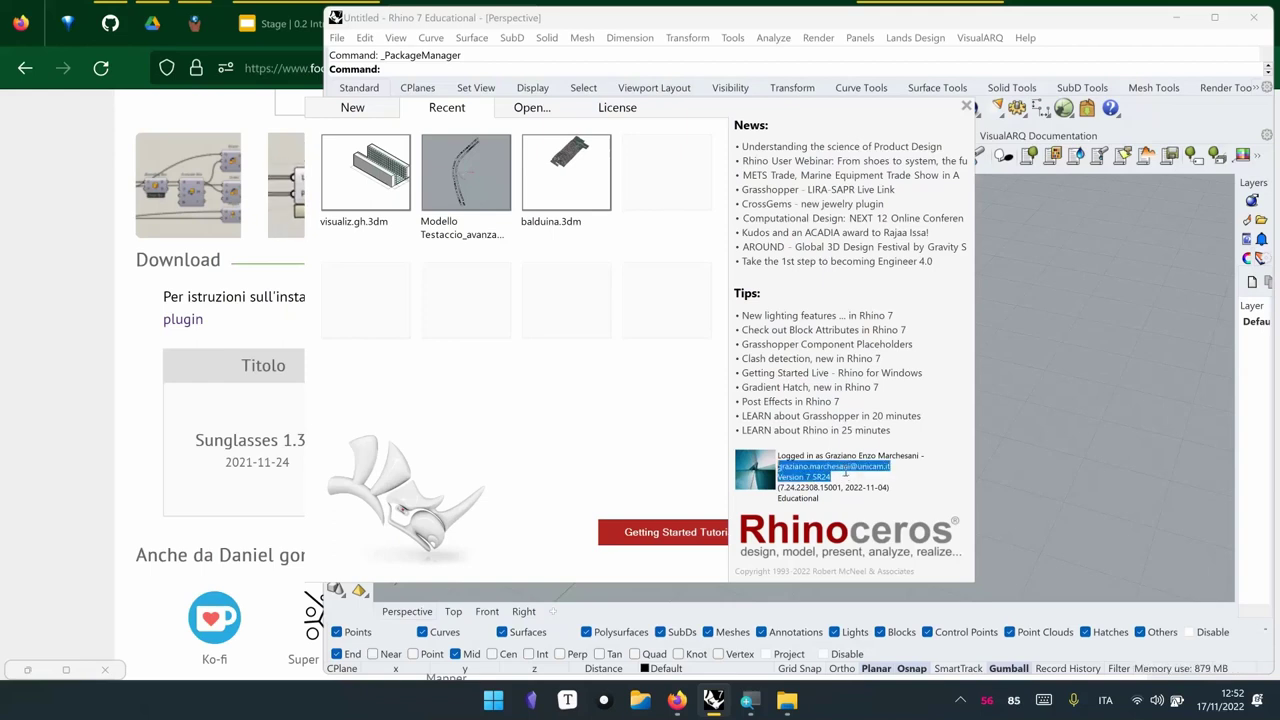
pyautogui.doubleClick(845, 474)
pyautogui.tripleClick(845, 474)
pyautogui.doubleClick(845, 474)
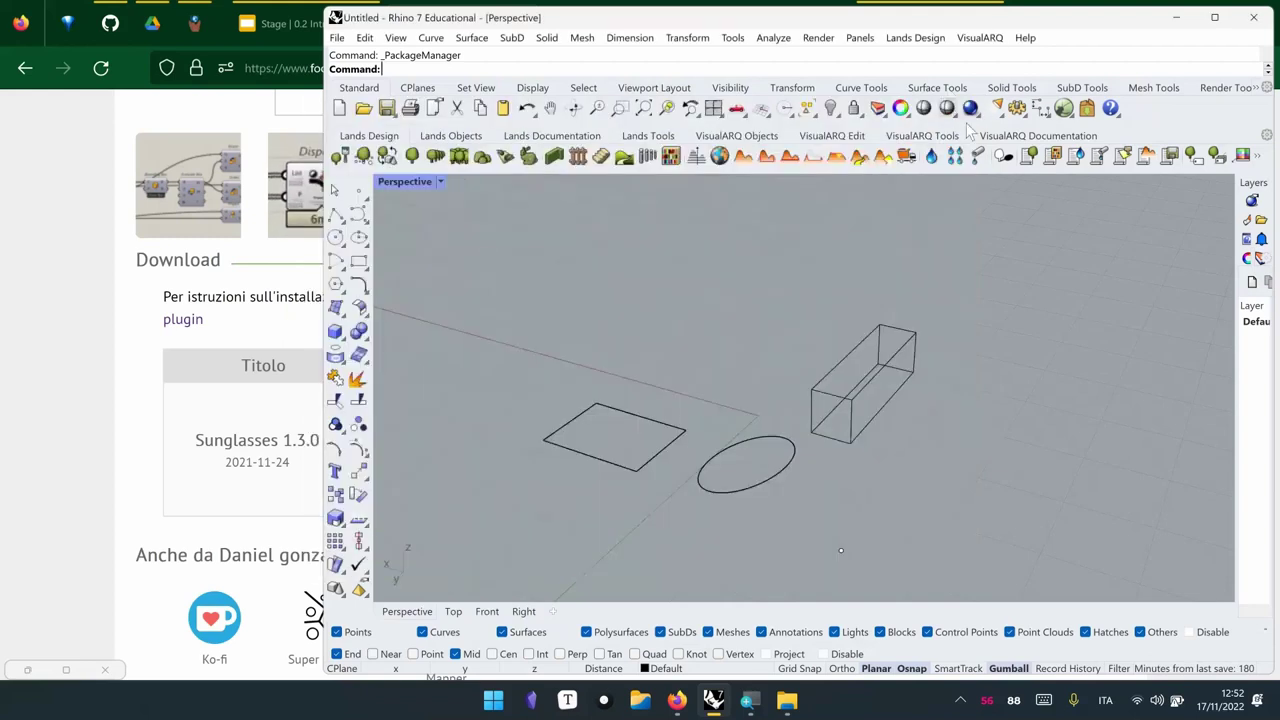
pyautogui.click(967, 106)
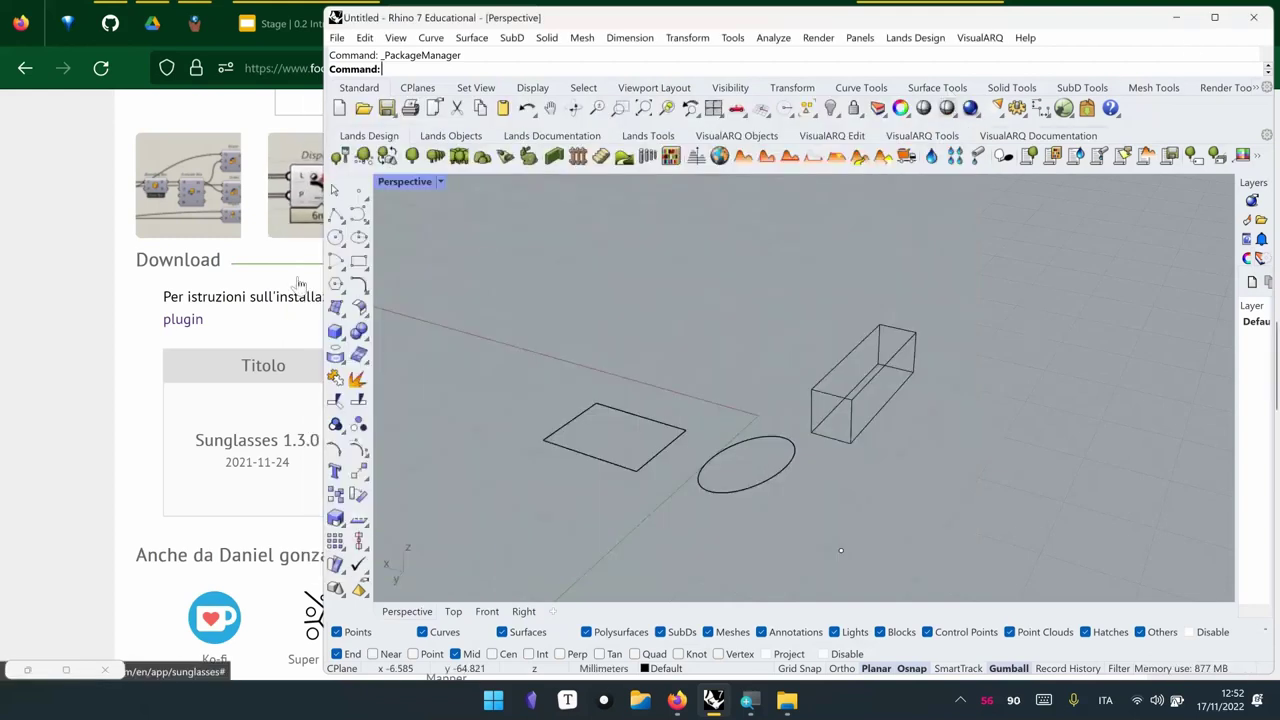
# Return to Firefox, search food4Rhino for "bifocal" and open the Bifocals plug-in page
pyautogui.moveTo(678, 706)
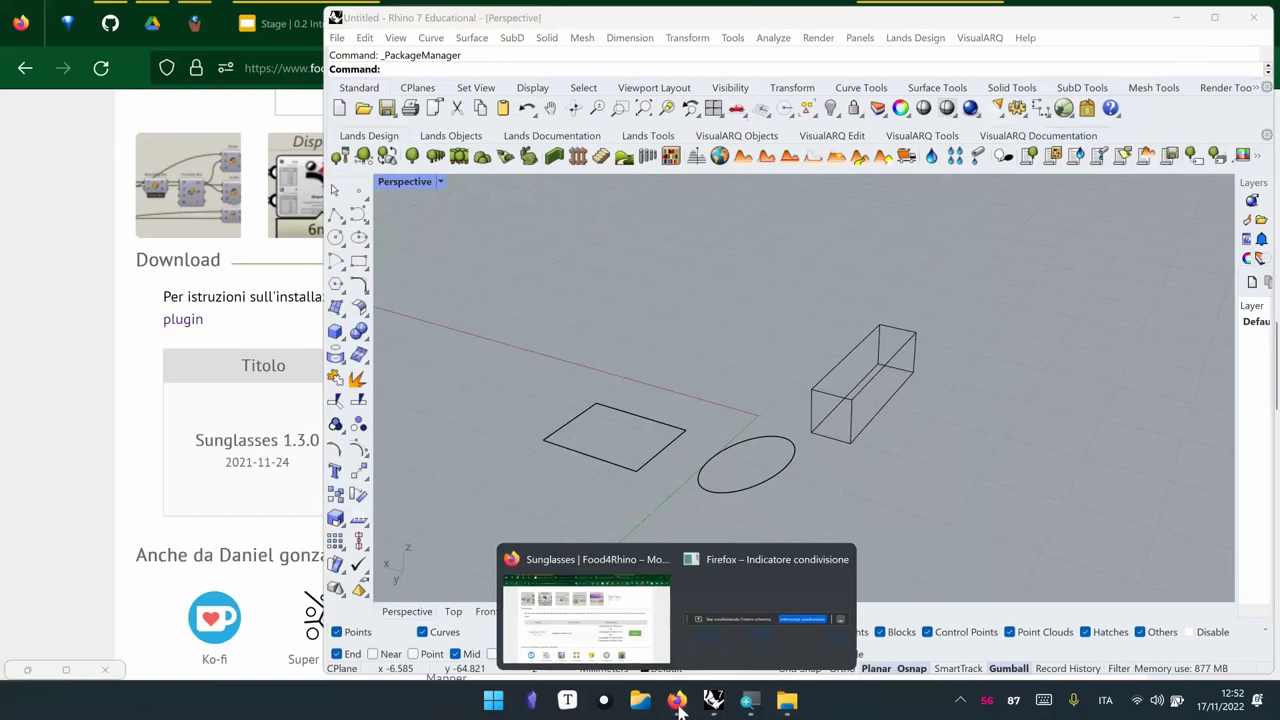
pyautogui.click(595, 598)
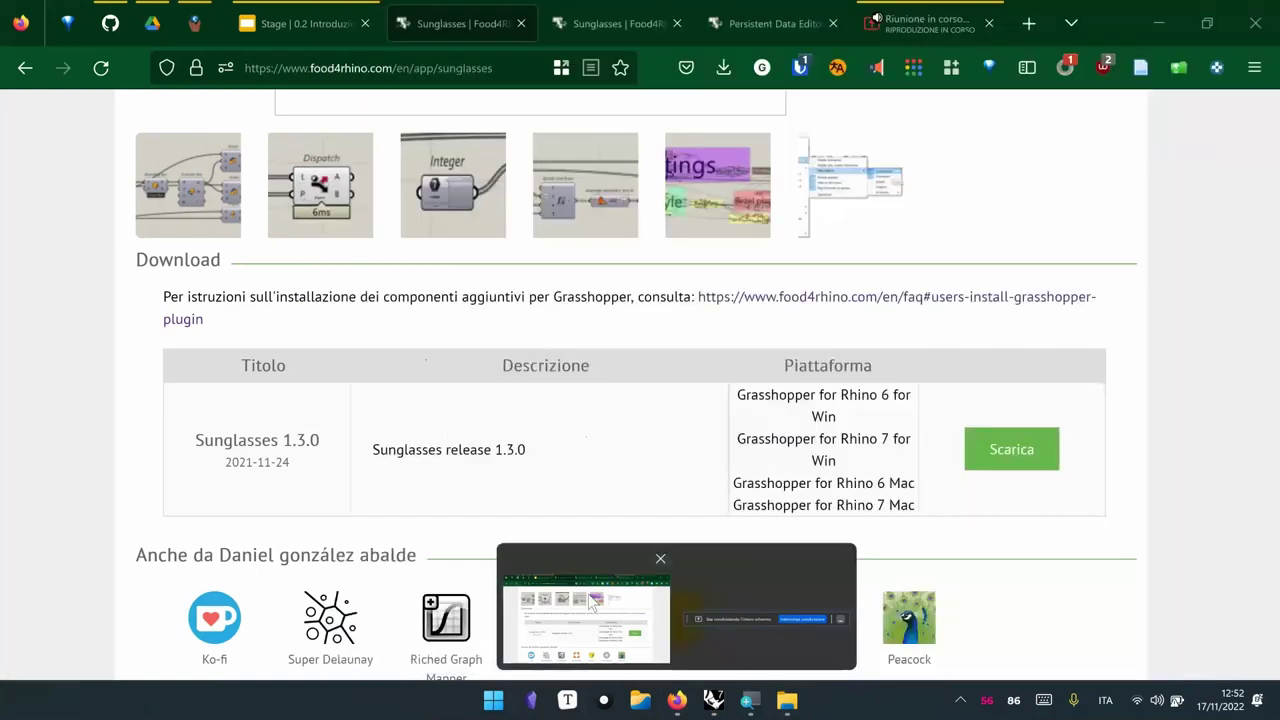
pyautogui.scroll(8, 607, 418)
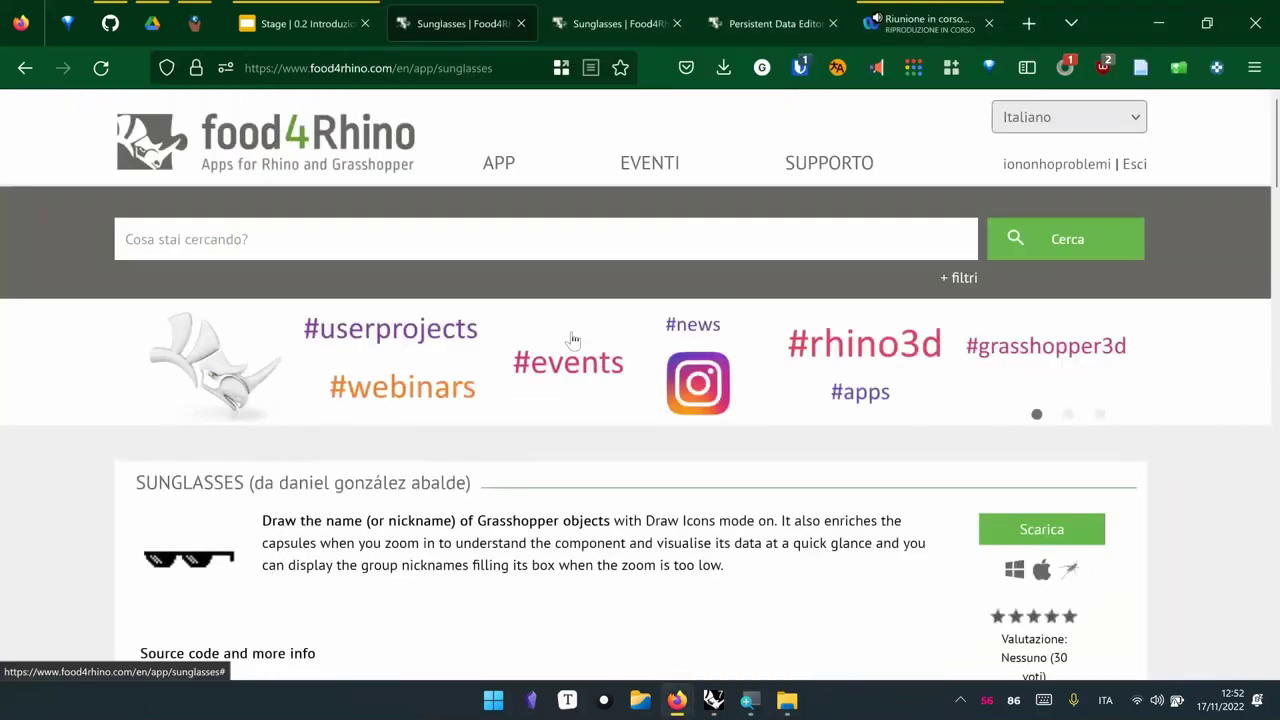
pyautogui.click(393, 239)
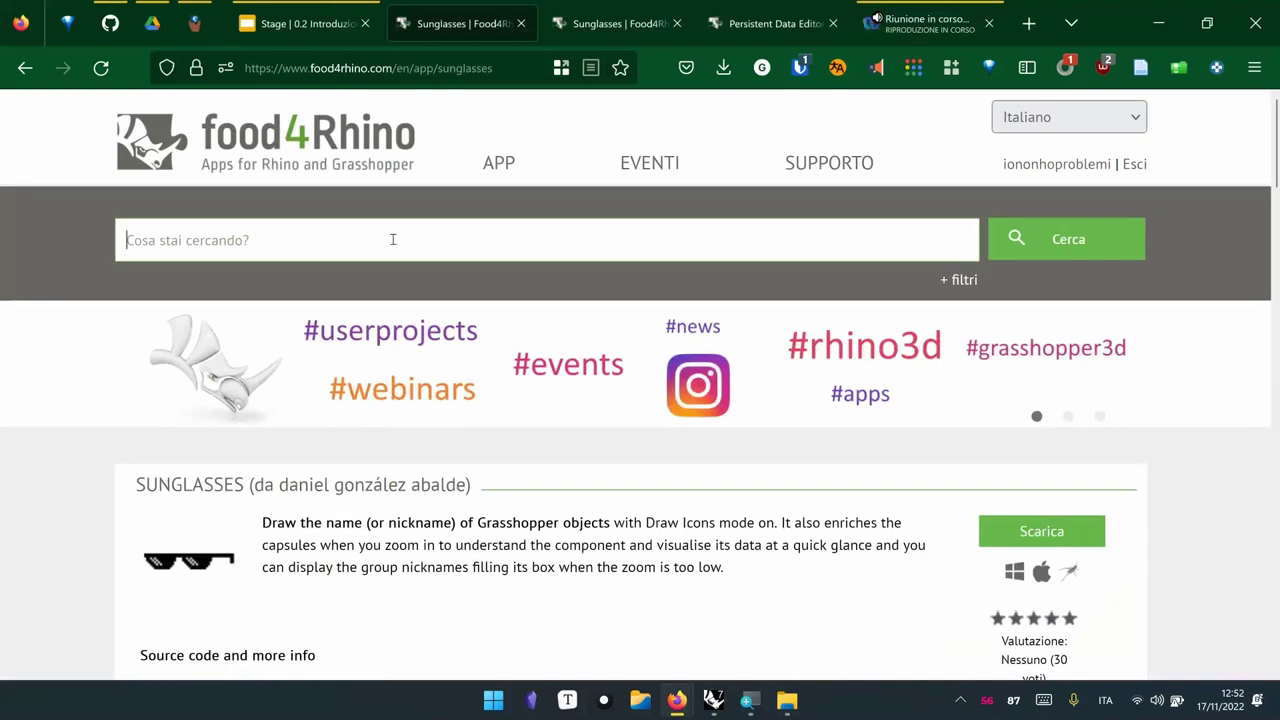
pyautogui.write('bifocal')
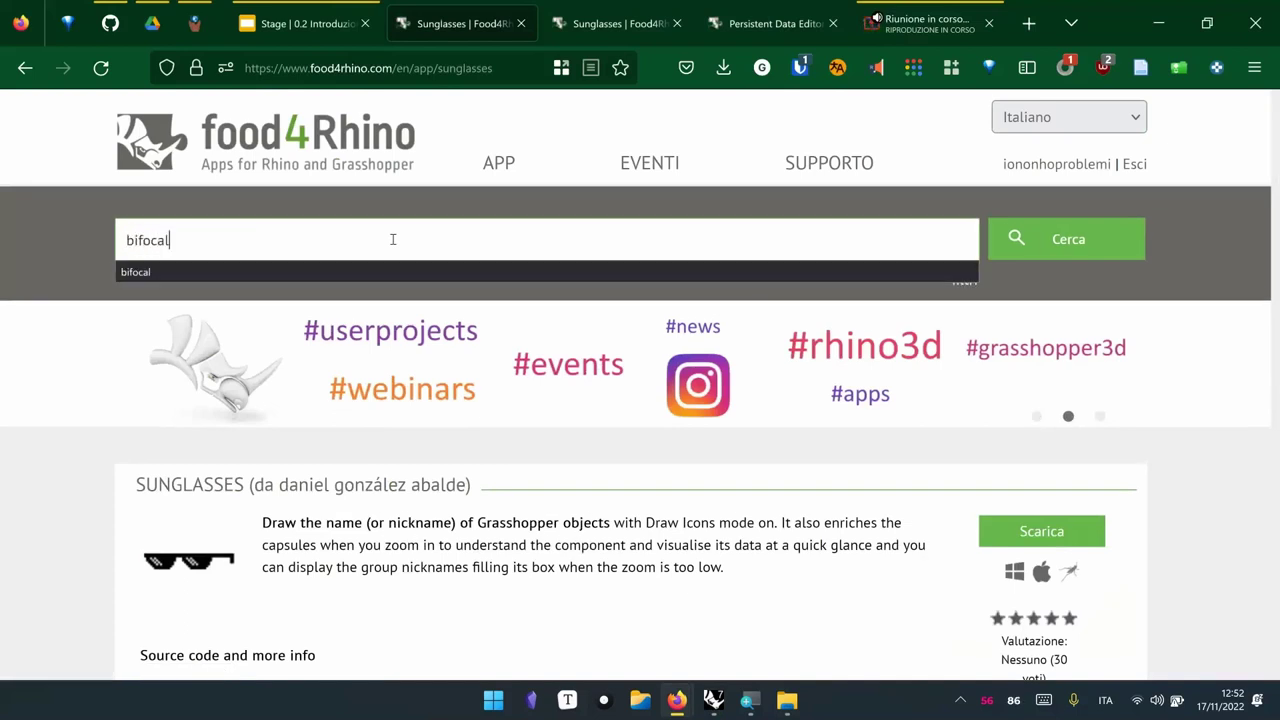
pyautogui.press('Return')
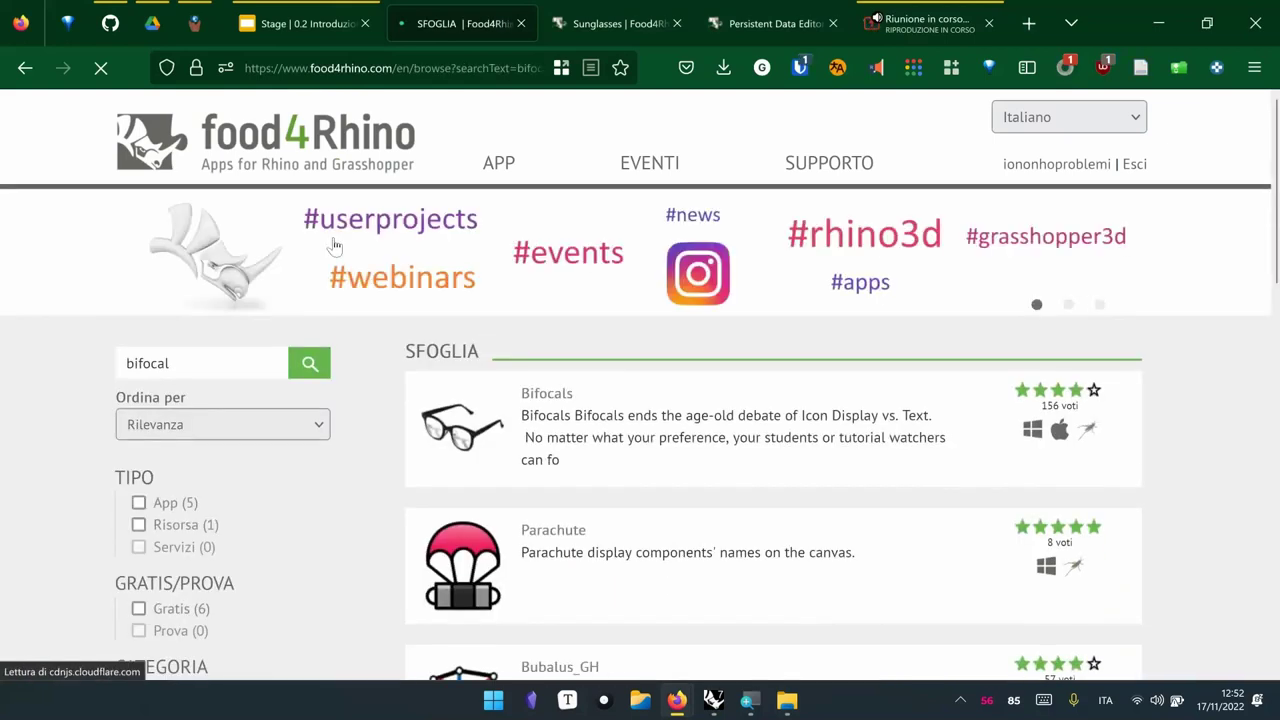
pyautogui.scroll(-3, 478, 193)
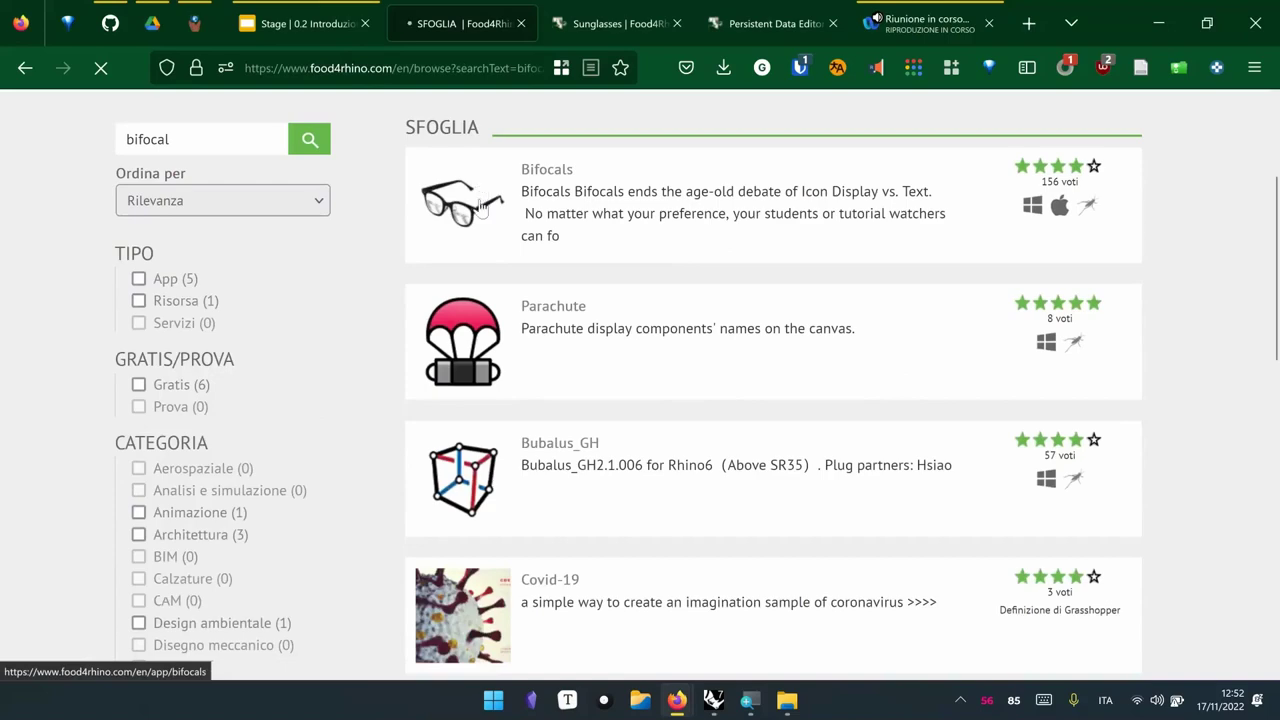
pyautogui.click(479, 200)
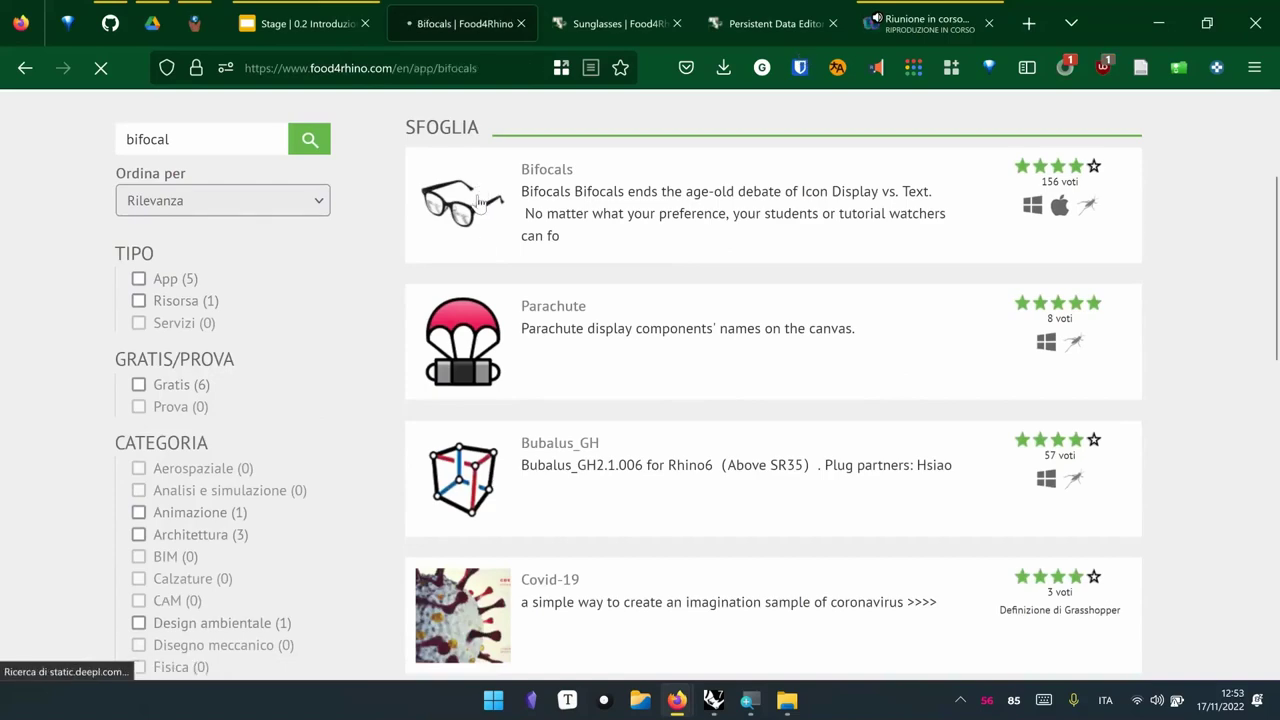
# Examine the Bifocals download table, highlighting the platforms supported by the Bifocals Installer
pyautogui.scroll(-10, 689, 345)
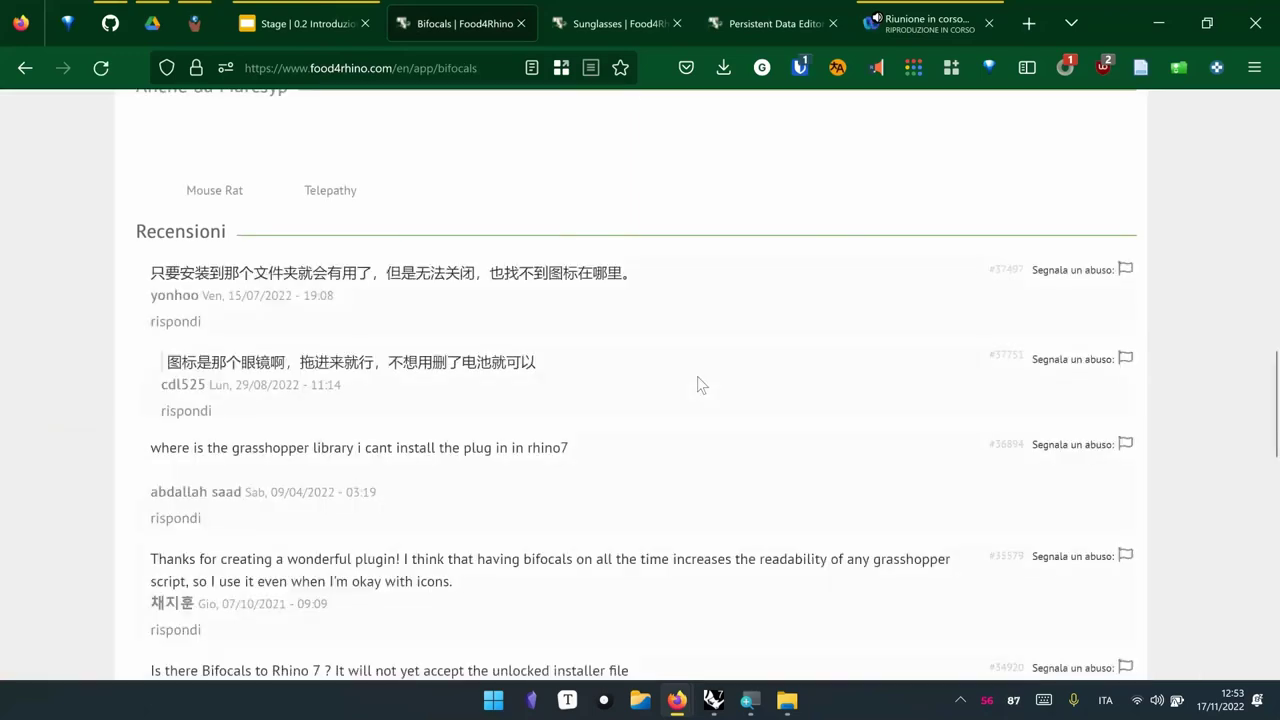
pyautogui.scroll(-4, 786, 383)
pyautogui.scroll(1, 778, 412)
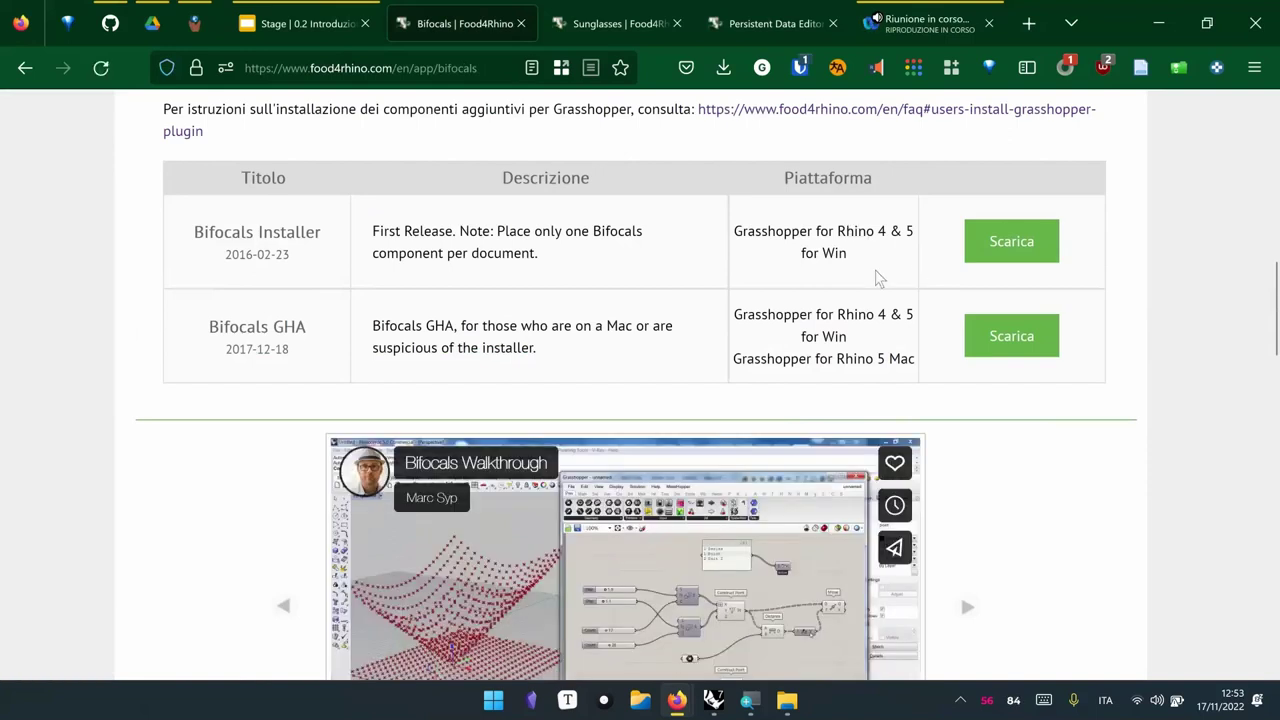
pyautogui.moveTo(870, 280); pyautogui.dragTo(736, 236)
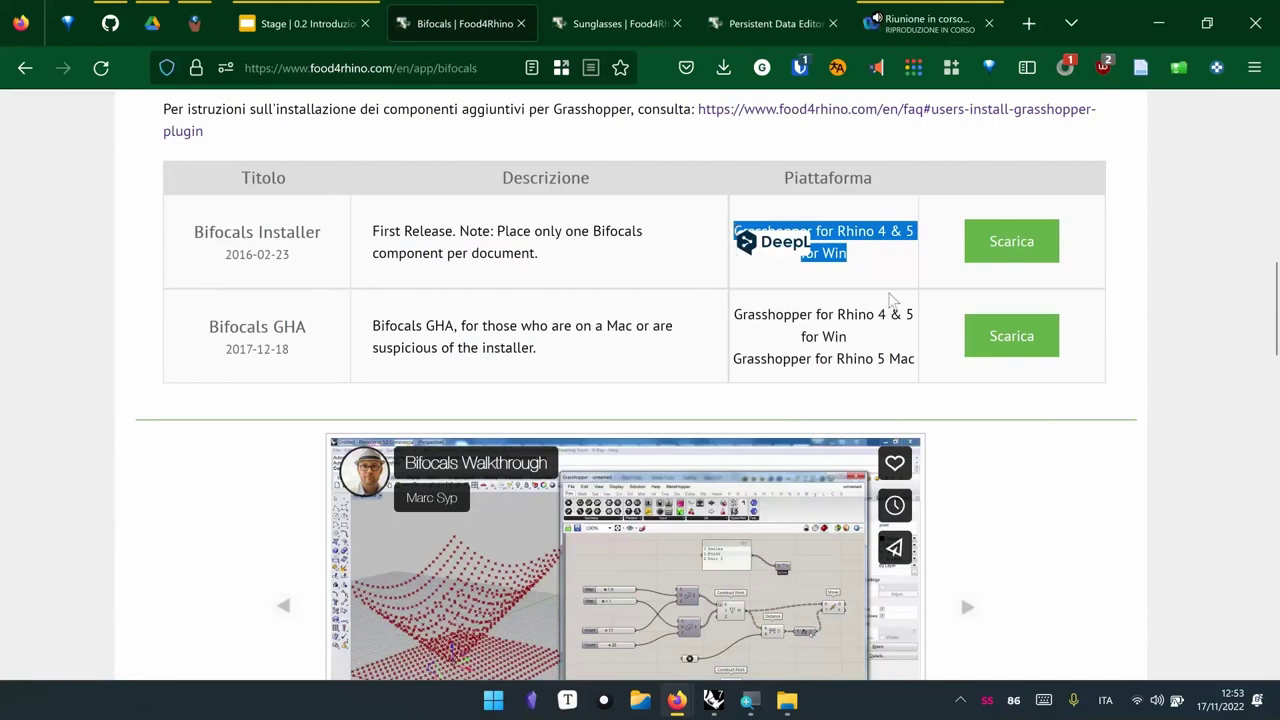
pyautogui.click(889, 307)
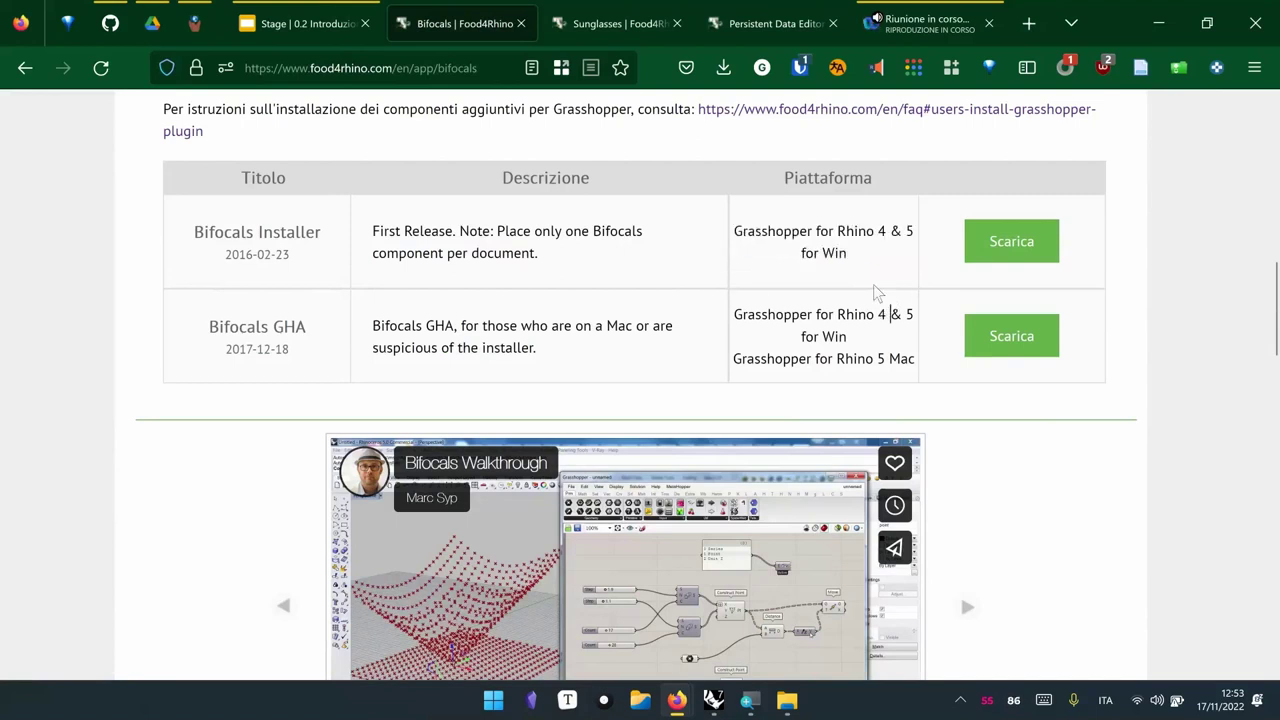
# Switch from Firefox to the desktop and restore the minimised Grasshopper window
pyautogui.click(930, 35)
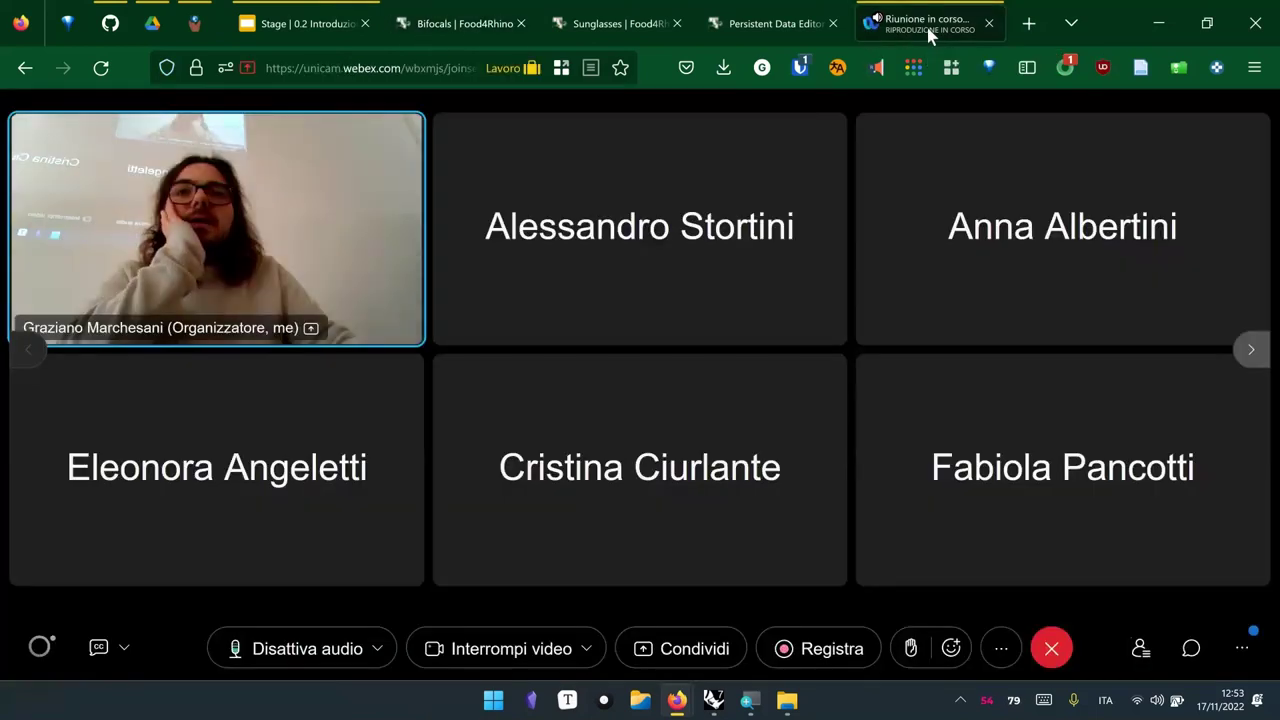
pyautogui.doubleClick(1147, 14)
pyautogui.click(1139, 48)
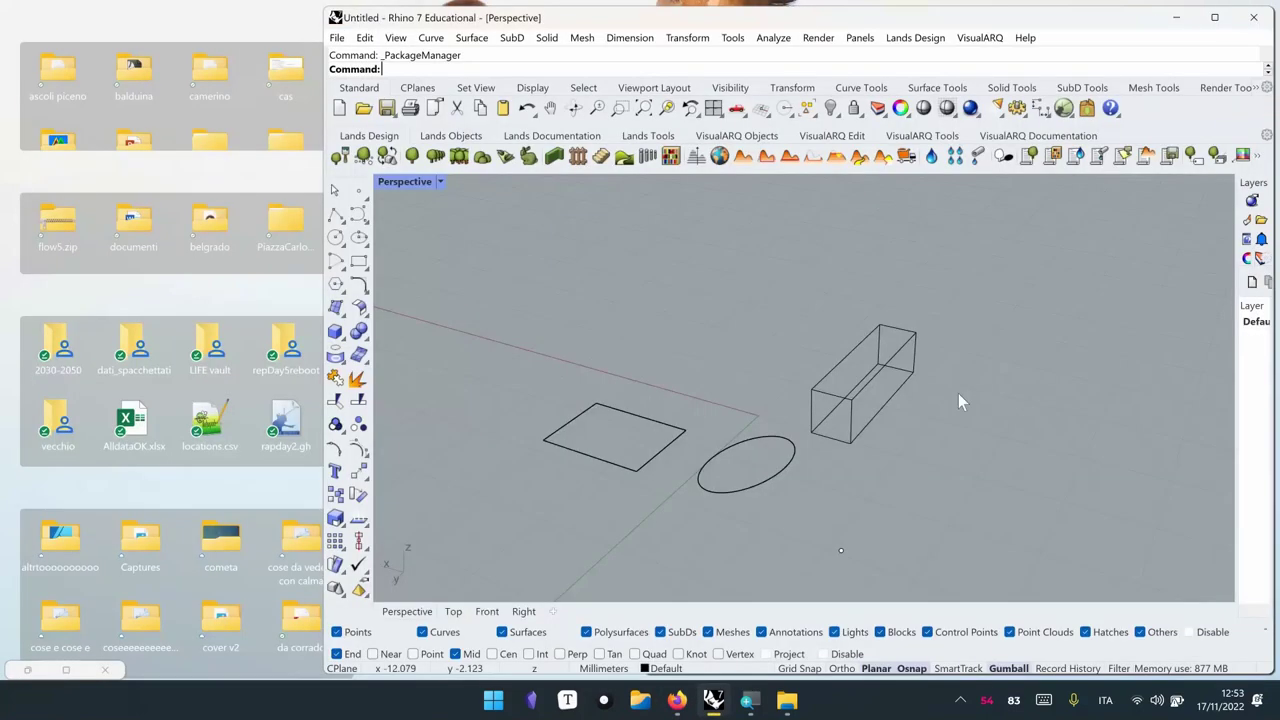
pyautogui.click(66, 670)
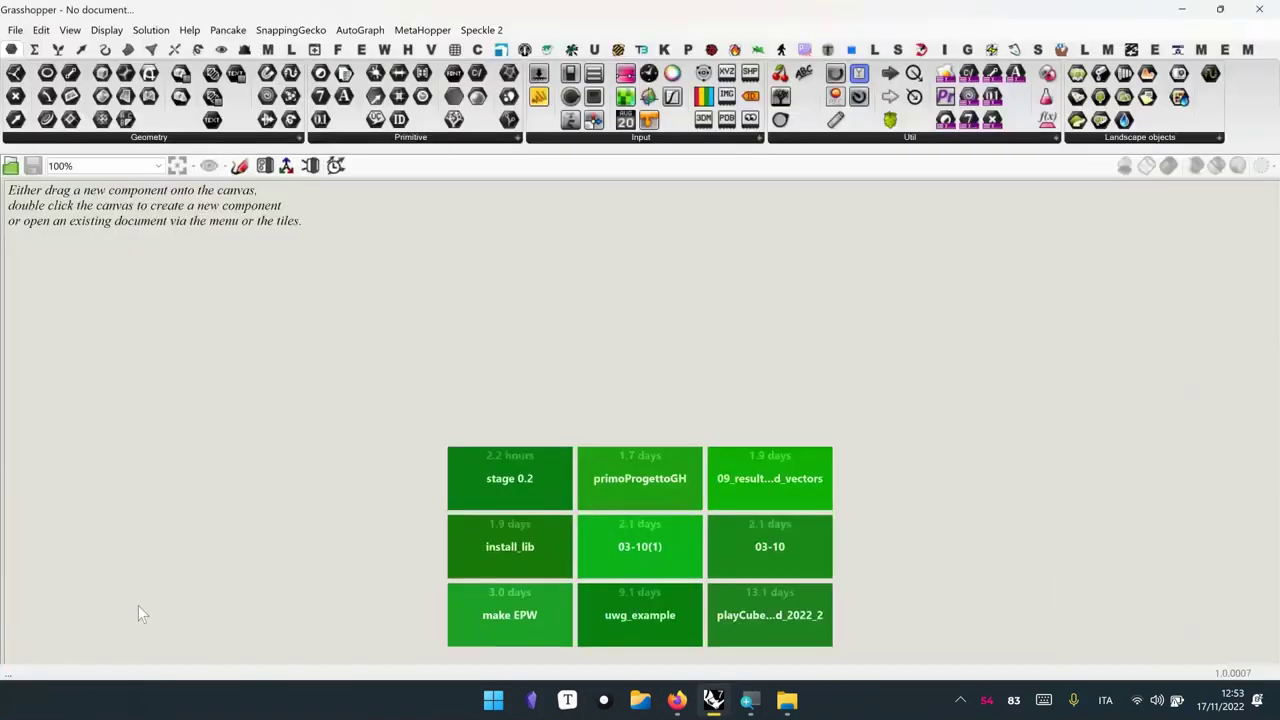
# Examine the Sunglasses display options in Grasshopper, including the object types available for filtering
pyautogui.click(69, 30)
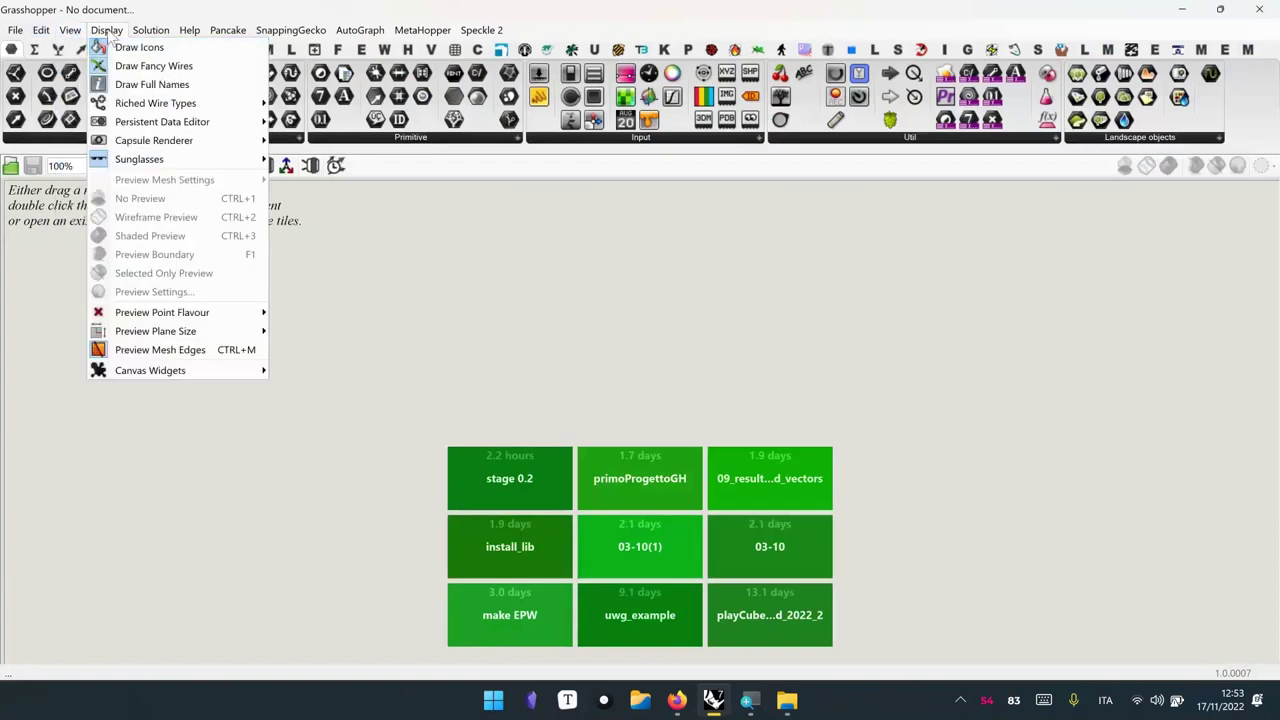
pyautogui.moveTo(181, 165)
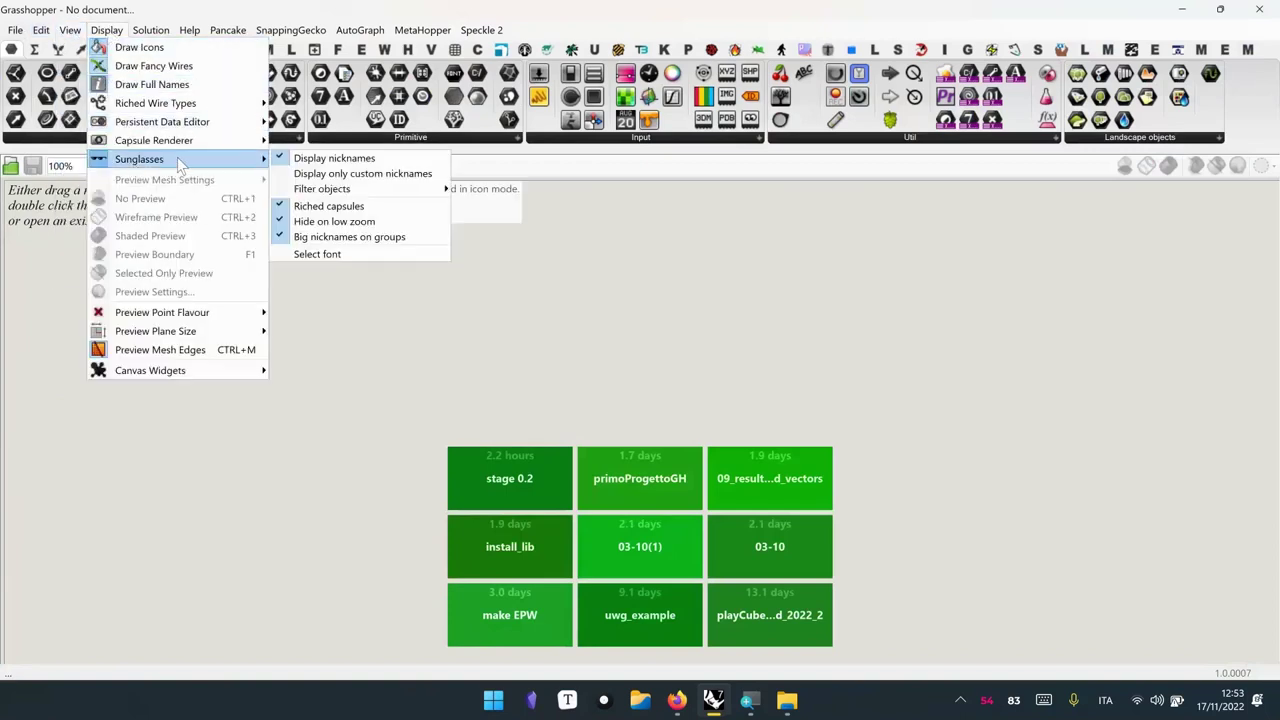
pyautogui.moveTo(392, 192)
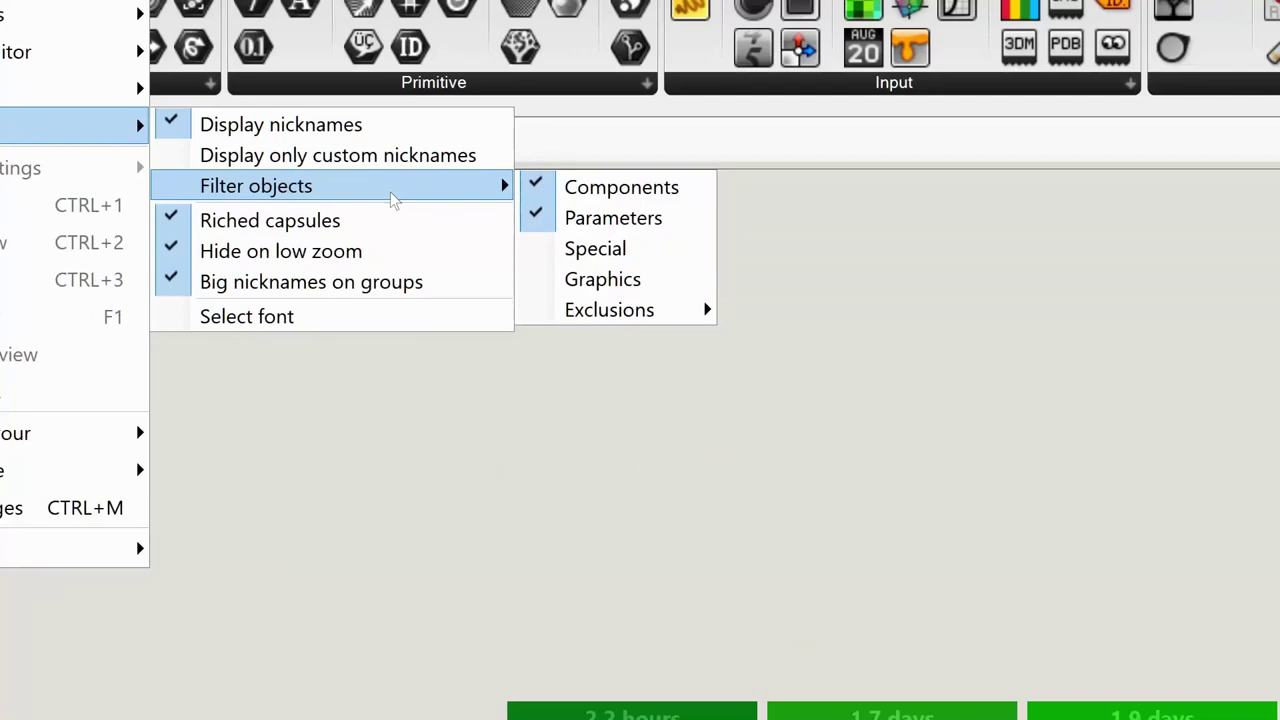
pyautogui.click(457, 345)
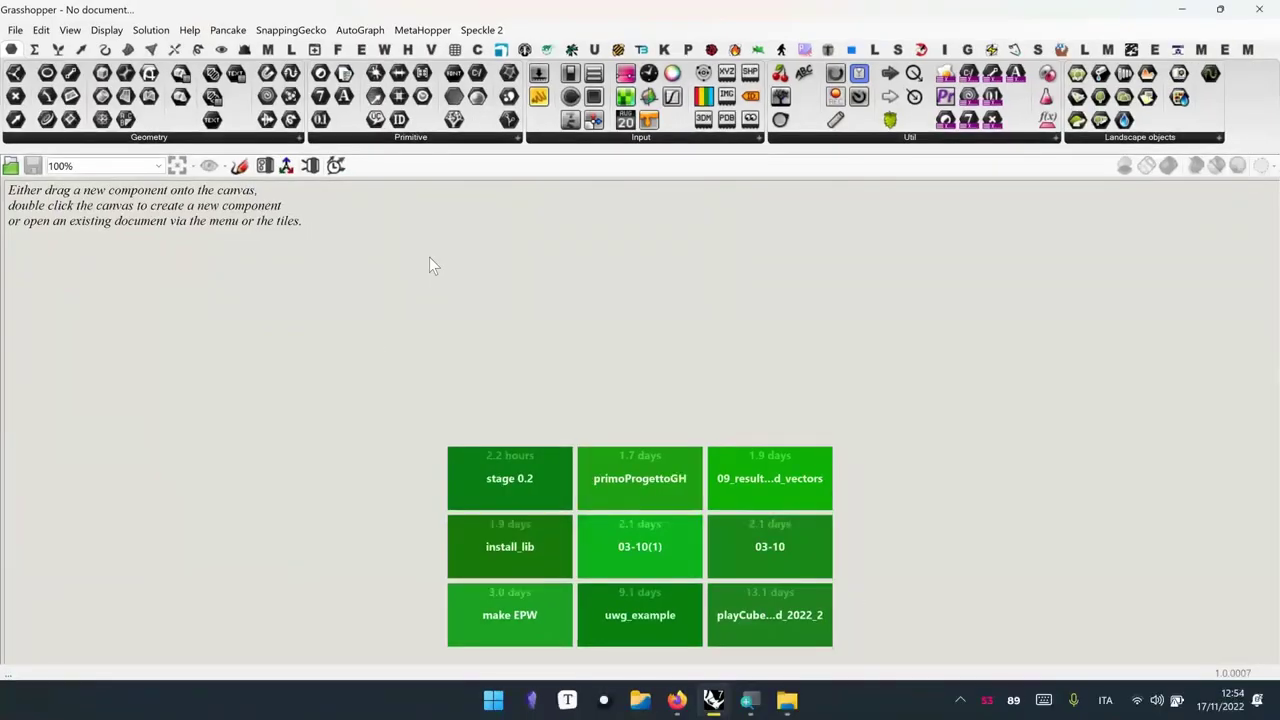
# Add a number slider with the value 443 to the empty canvas
pyautogui.doubleClick(352, 523)
pyautogui.write('443')
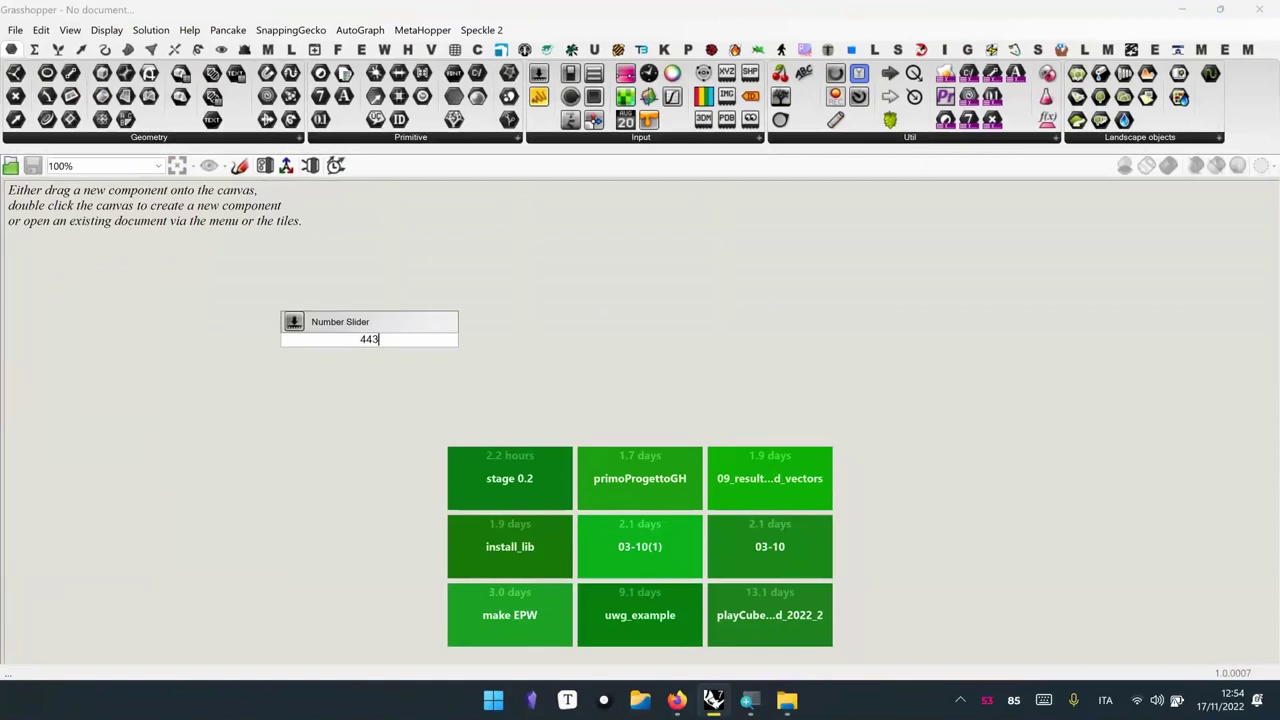
pyautogui.press('Return')
pyautogui.scroll(5, 355, 405)
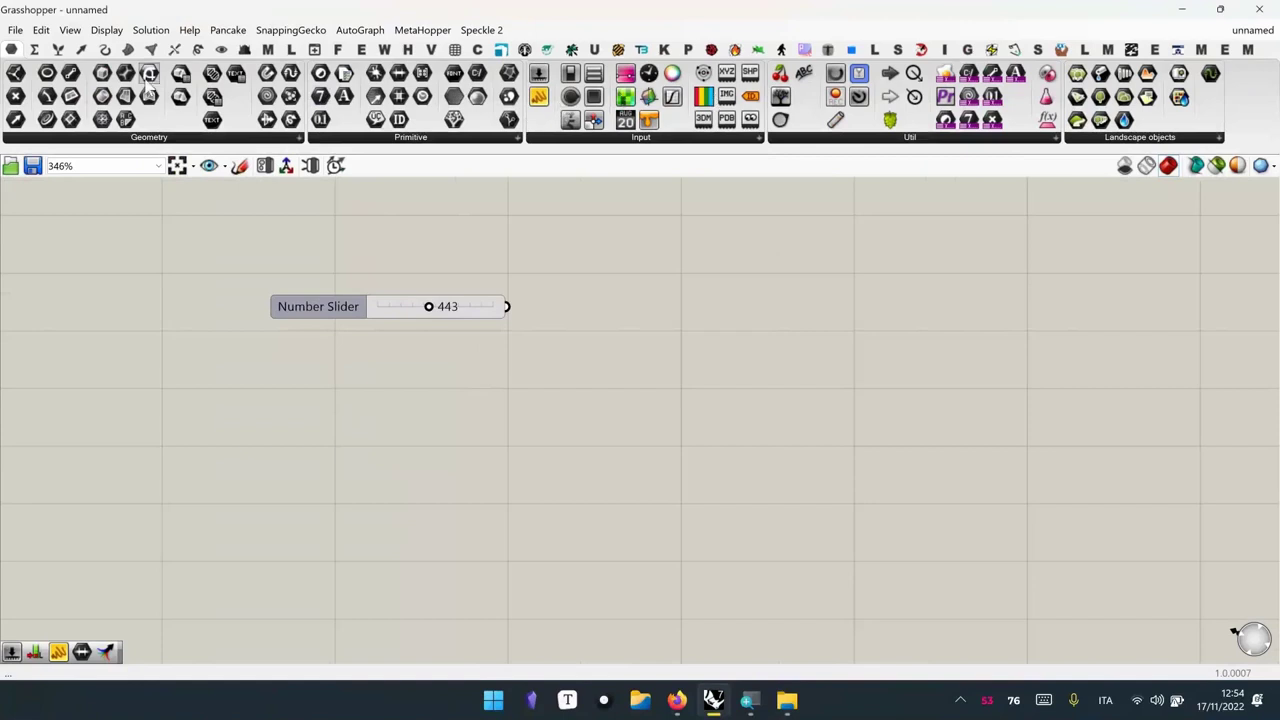
# Place a Box parameter below the number slider and rename it "ciao sono una scatola"
pyautogui.moveTo(106, 82); pyautogui.dragTo(390, 517)
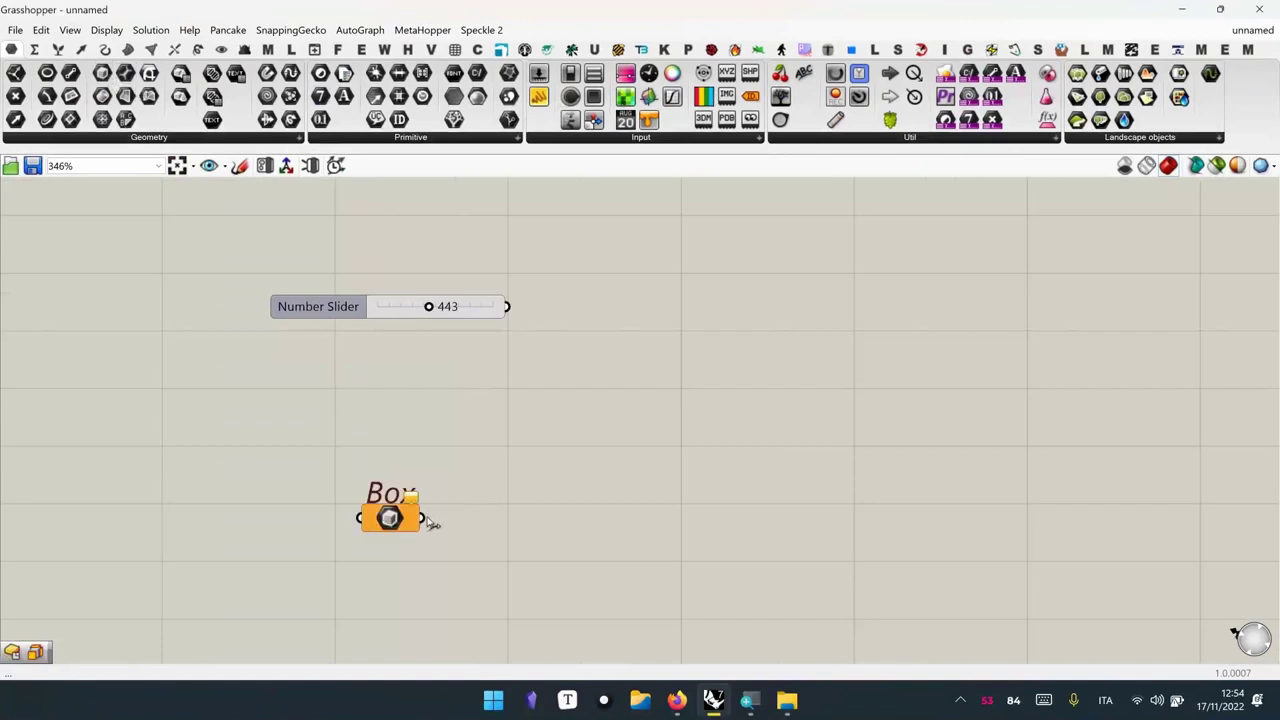
pyautogui.rightClick(392, 517)
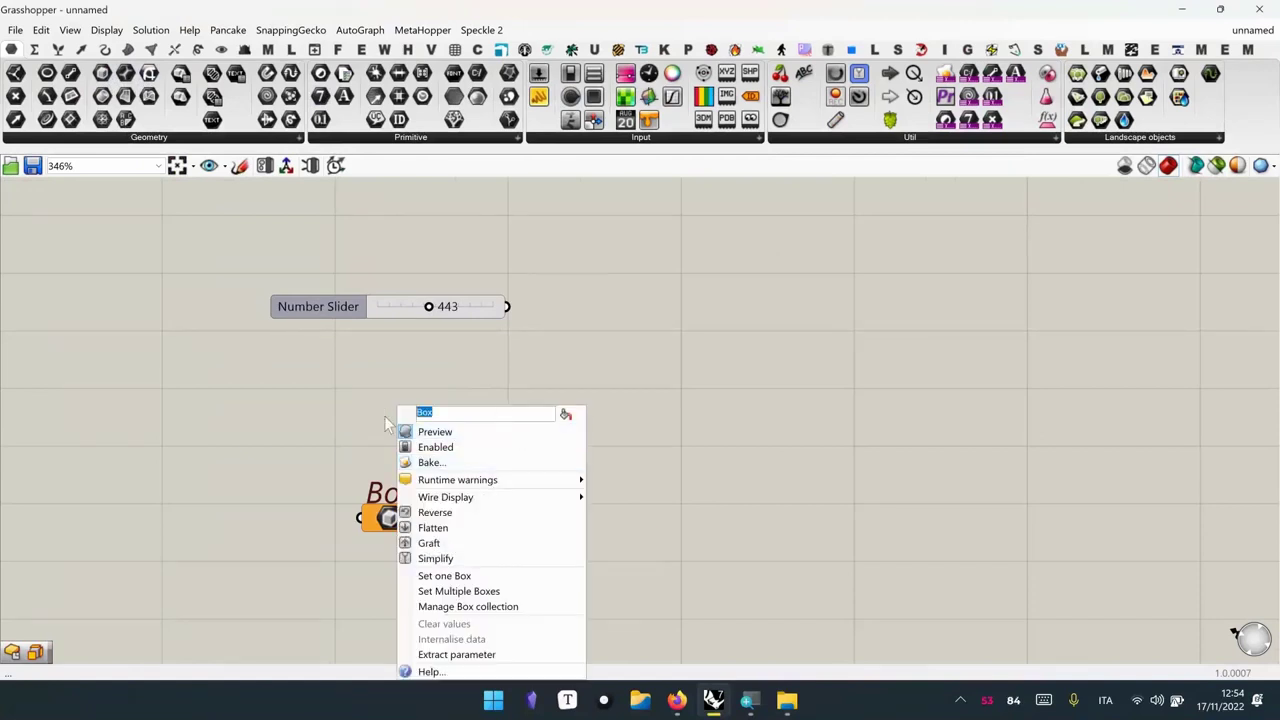
pyautogui.write('ciao sono una sc')
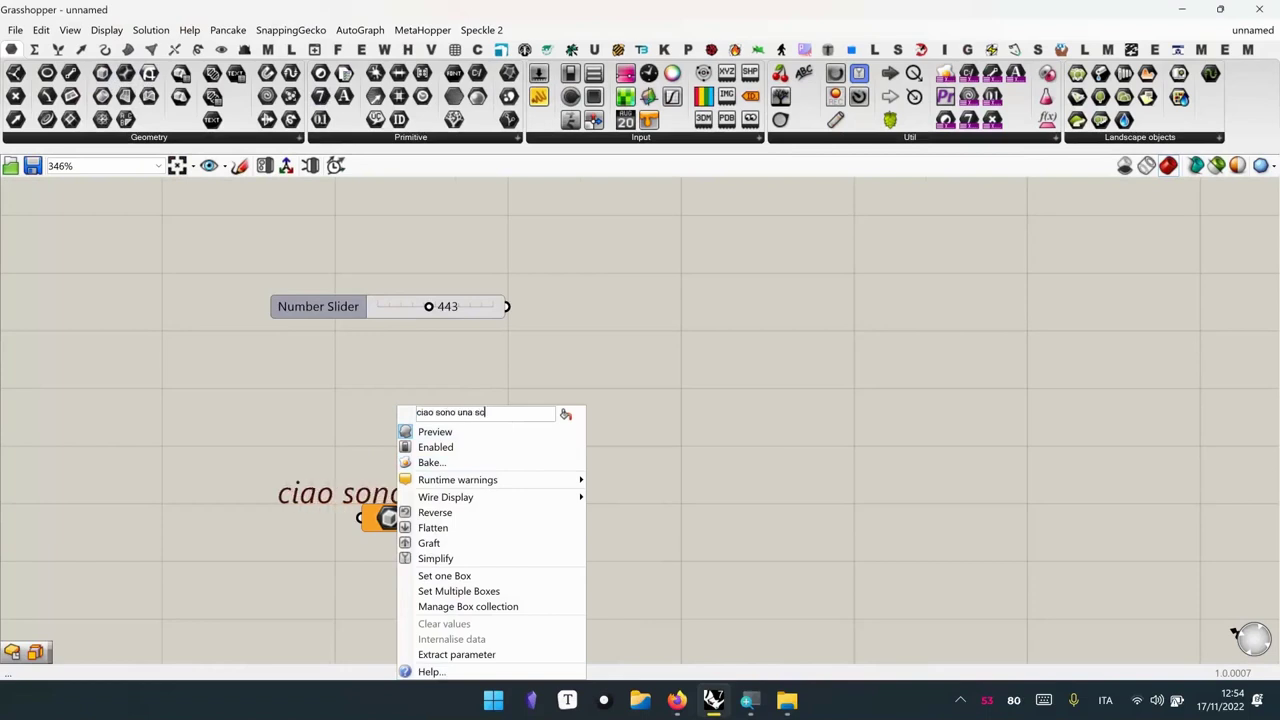
pyautogui.write('atola')
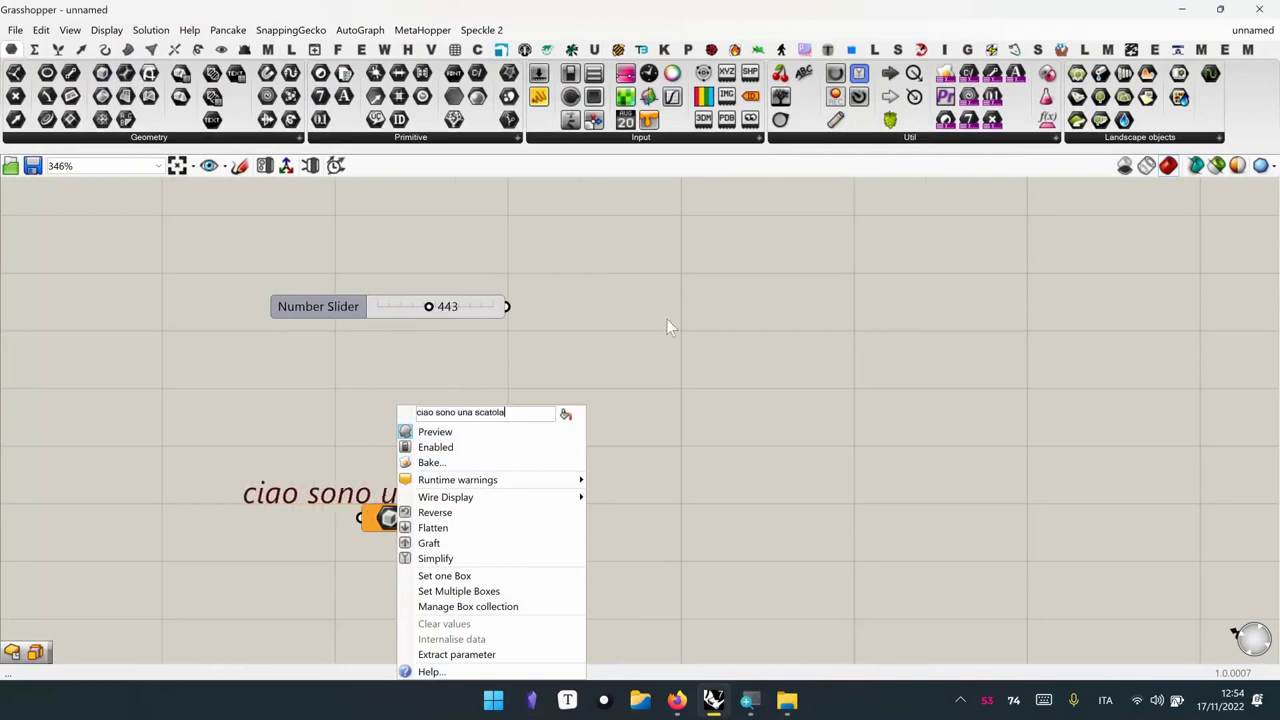
pyautogui.press('Return')
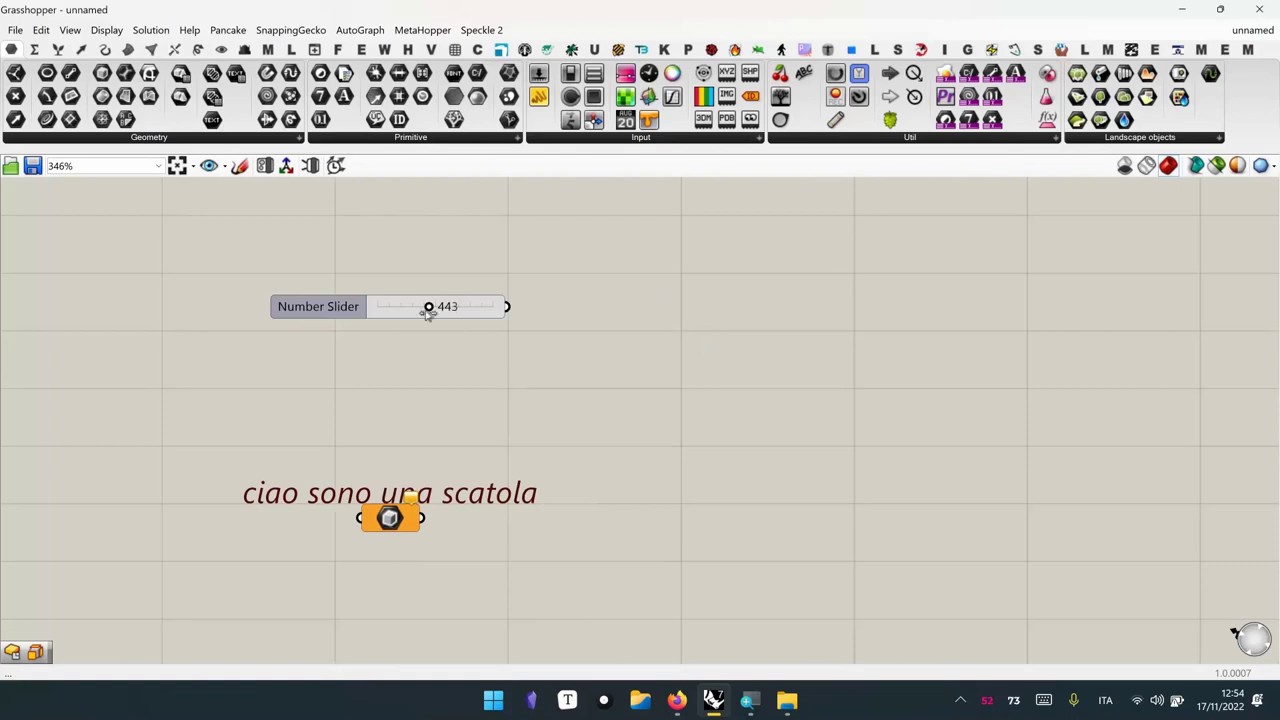
# Set the number slider to 746 and examine the Sunglasses object filters for components, parameters, special objects and graphics
pyautogui.moveTo(428, 306); pyautogui.dragTo(463, 306)
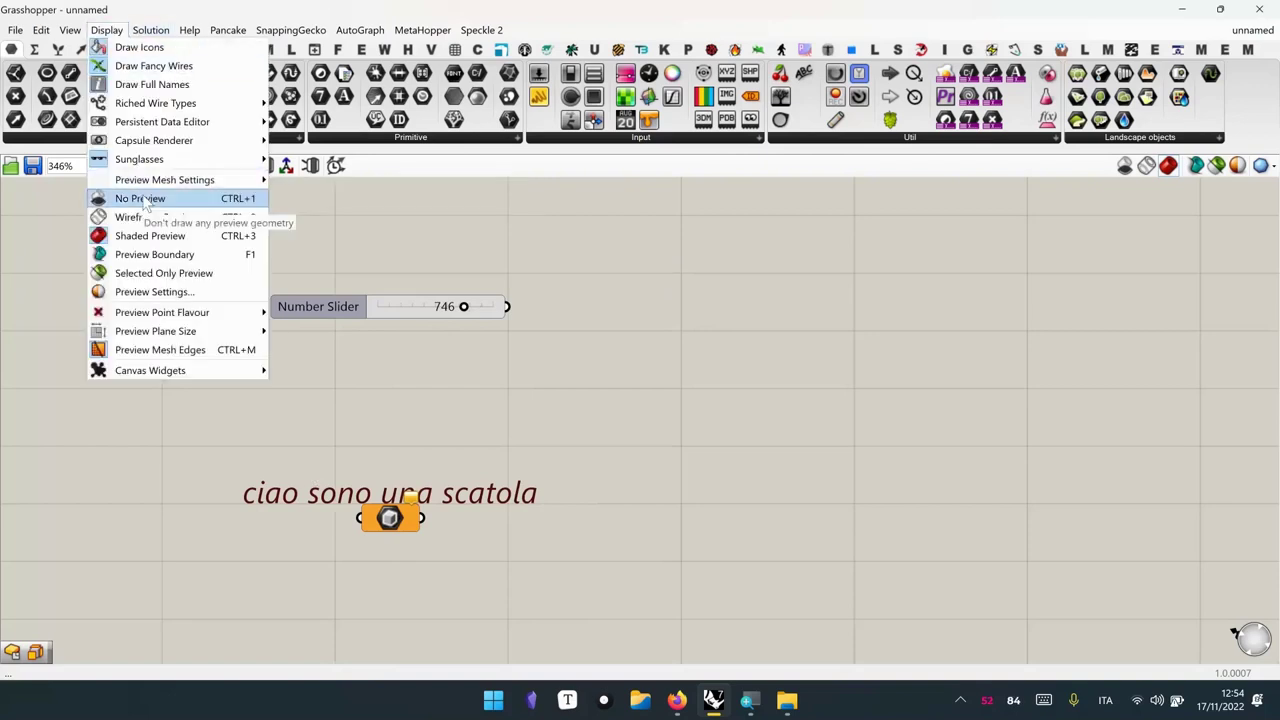
pyautogui.moveTo(180, 162)
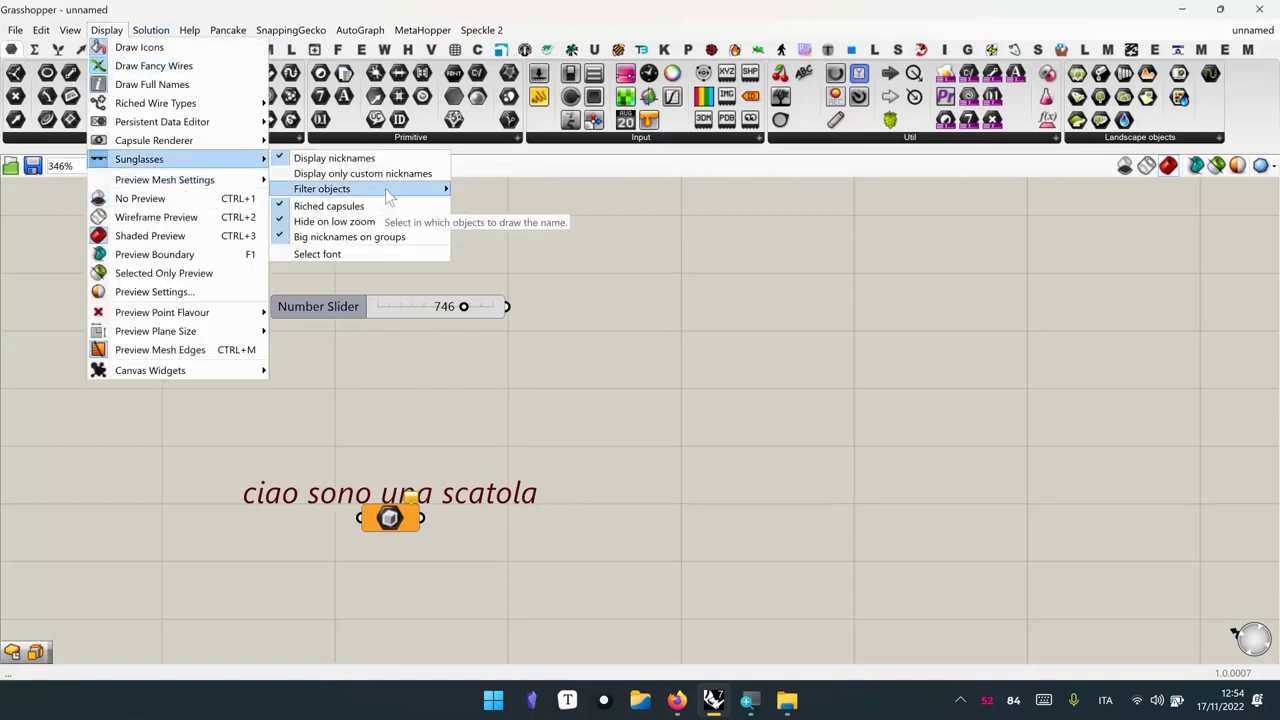
pyautogui.moveTo(400, 192)
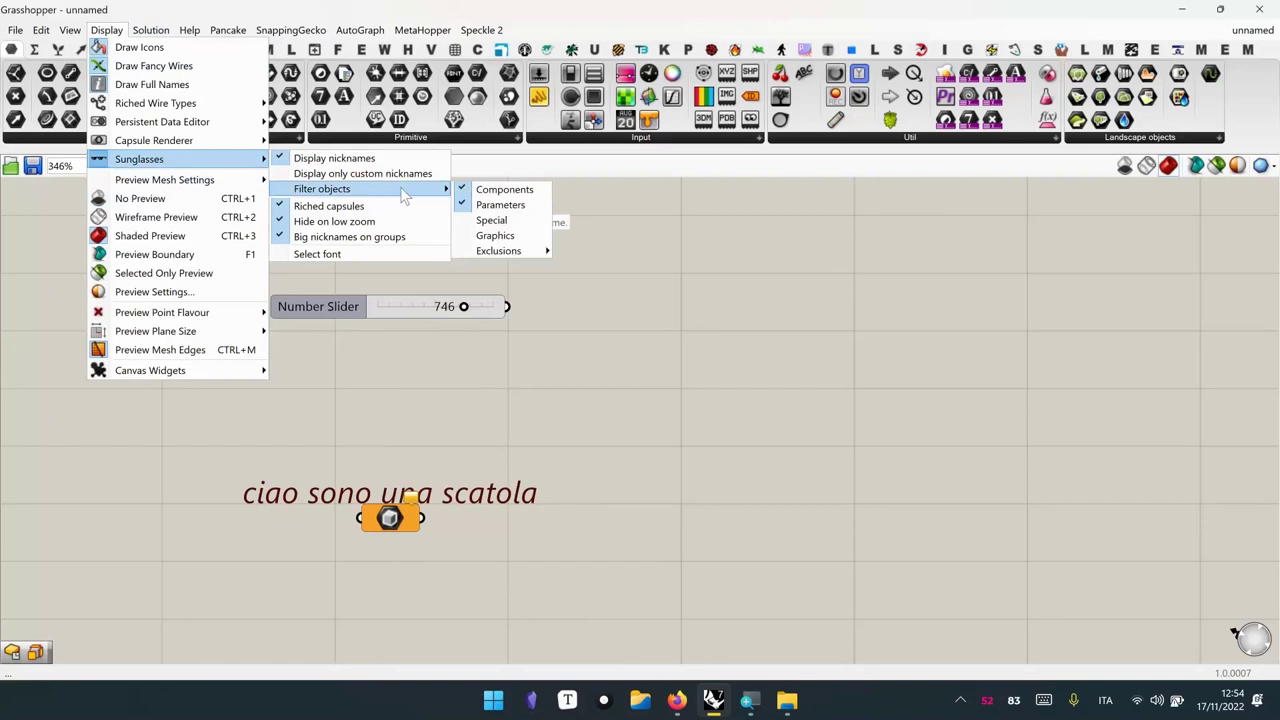
pyautogui.moveTo(520, 254)
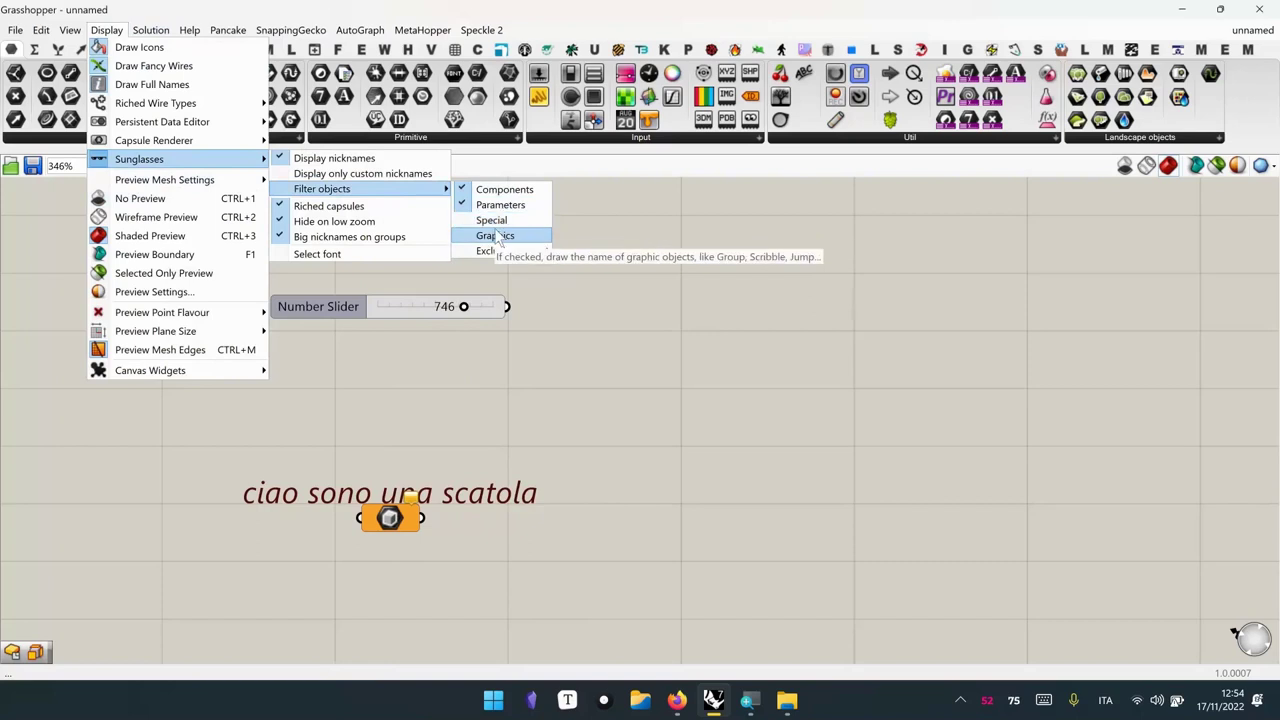
pyautogui.click(754, 422)
# Delete the number slider and the renamed Box parameter from the canvas
pyautogui.scroll(-3, 594, 404)
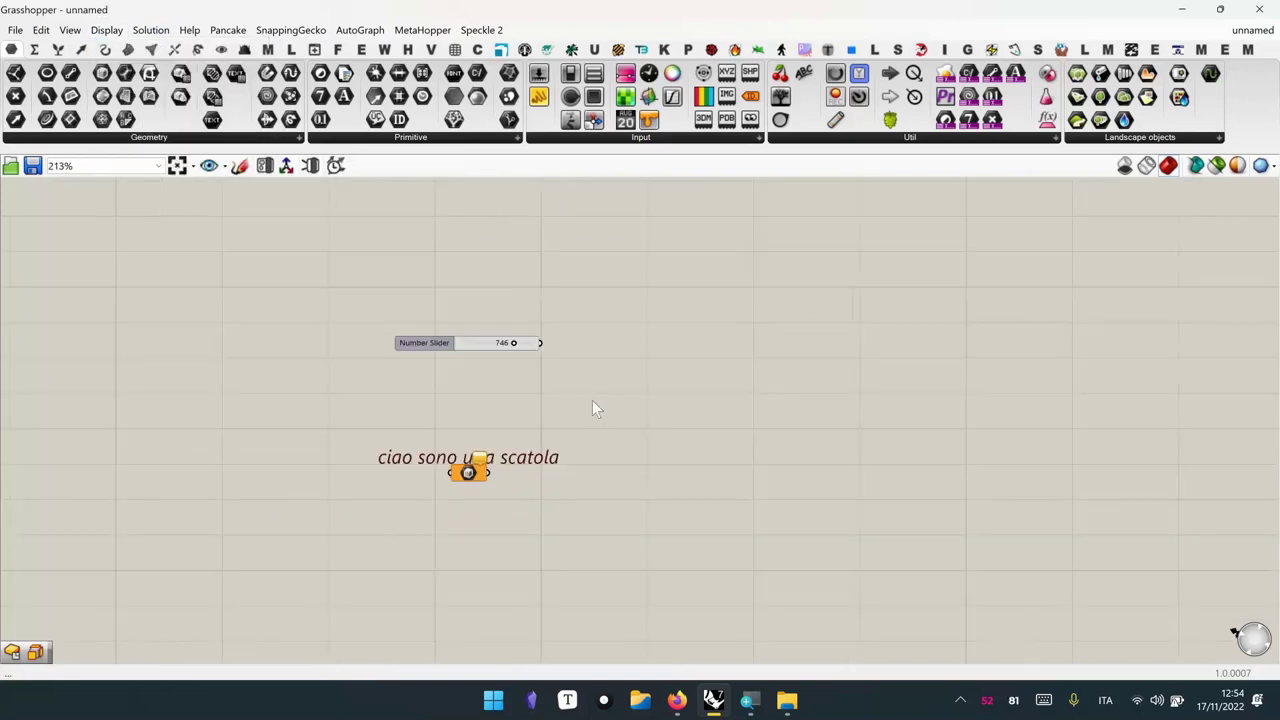
pyautogui.moveTo(720, 277); pyautogui.dragTo(462, 518)
pyautogui.press('Delete')
pyautogui.moveTo(451, 256)
pyautogui.mouseDown(button='right')
pyautogui.moveTo(490, 347)
pyautogui.moveTo(463, 344)
pyautogui.moveTo(671, 403)
pyautogui.mouseUp(button='right')
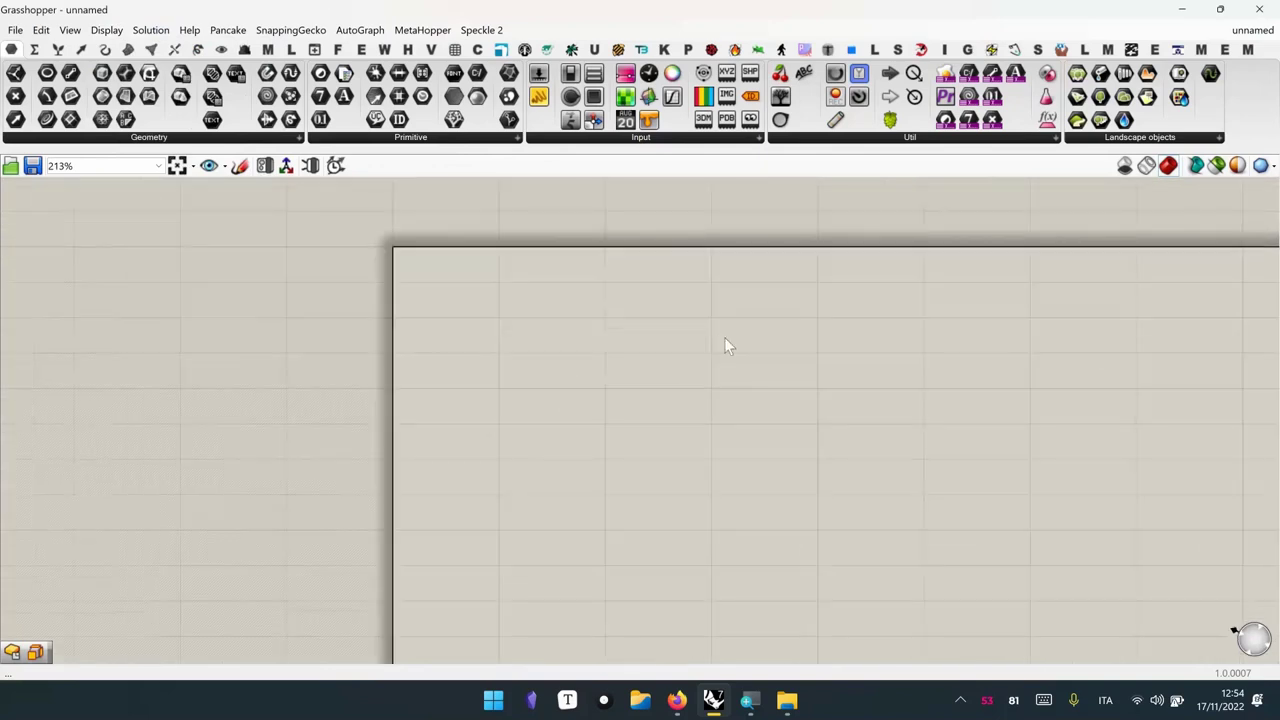
pyautogui.moveTo(714, 314); pyautogui.dragTo(475, 343, button='right')
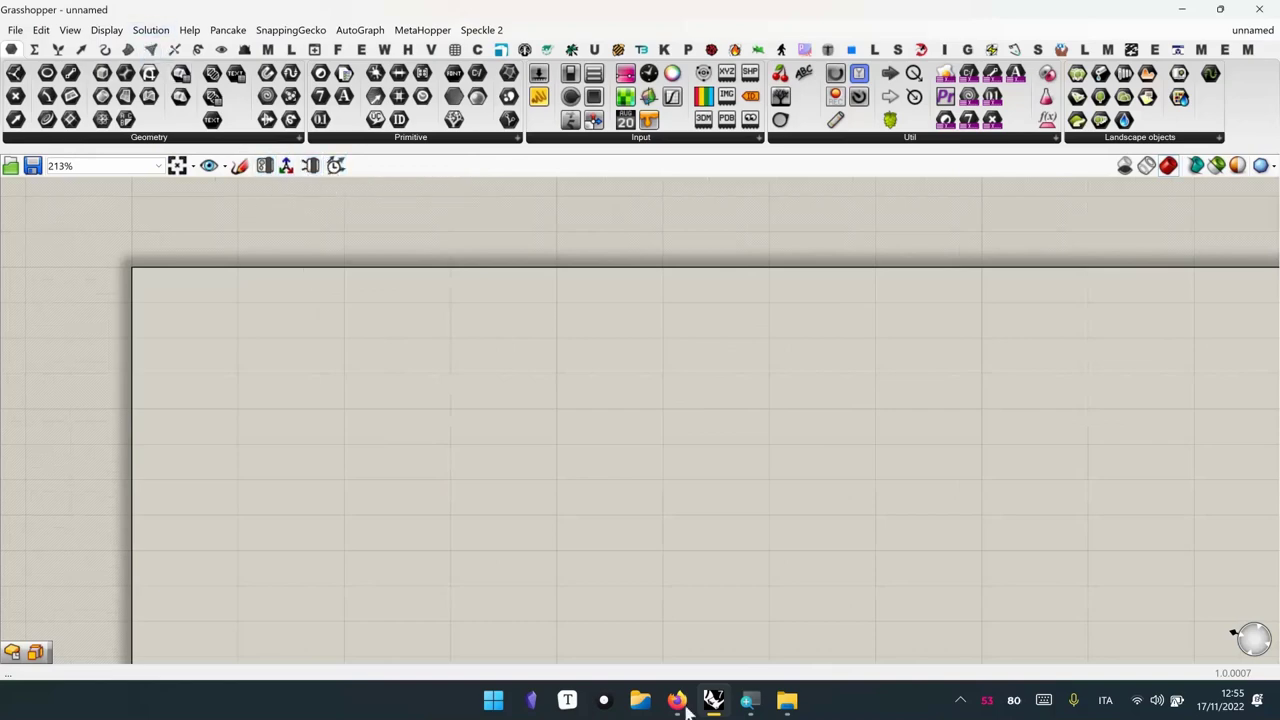
# Return to Firefox and examine the Persistent Data Editor page's preview images, available versions and supported Rhino platforms
pyautogui.moveTo(678, 703)
pyautogui.click(612, 624)
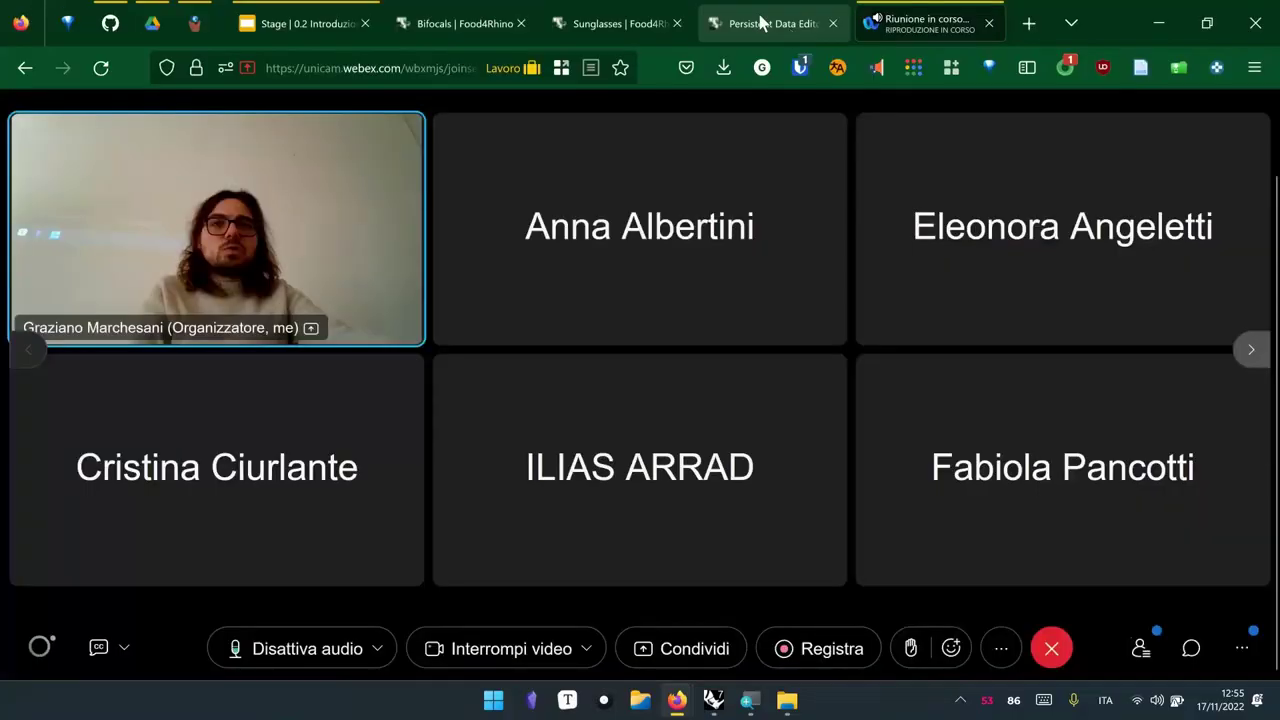
pyautogui.click(760, 22)
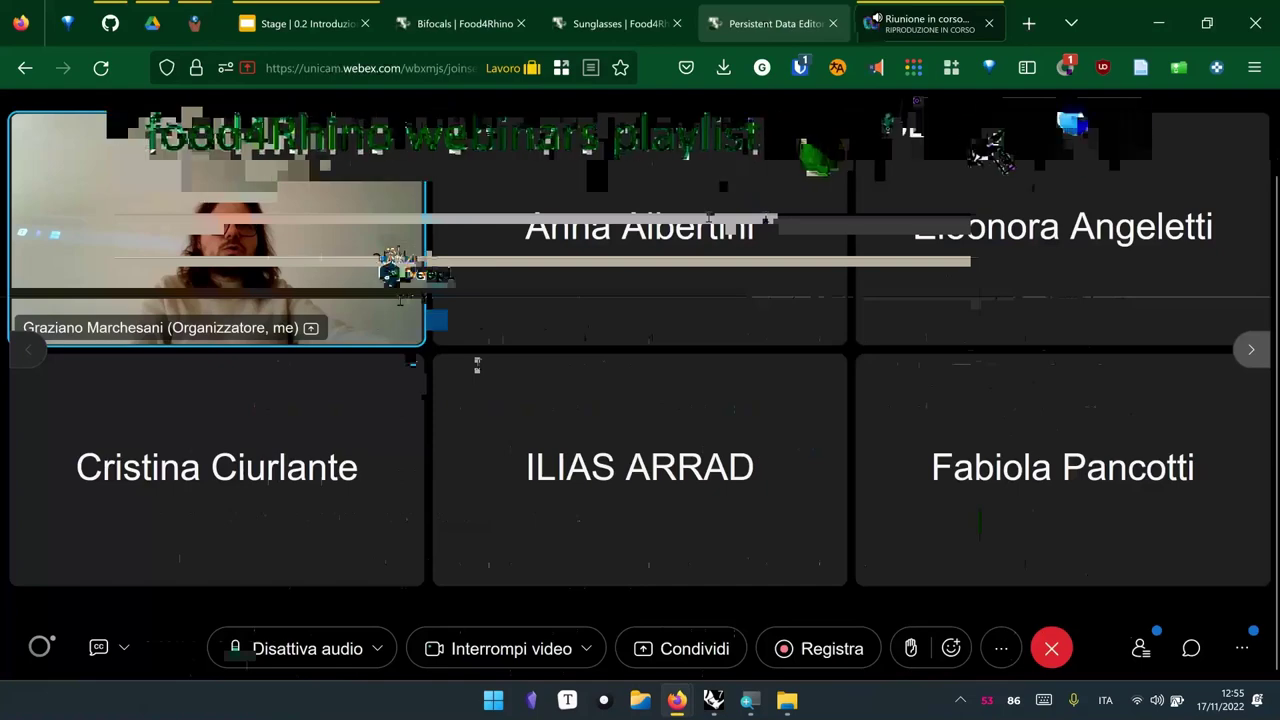
pyautogui.scroll(-5, 514, 380)
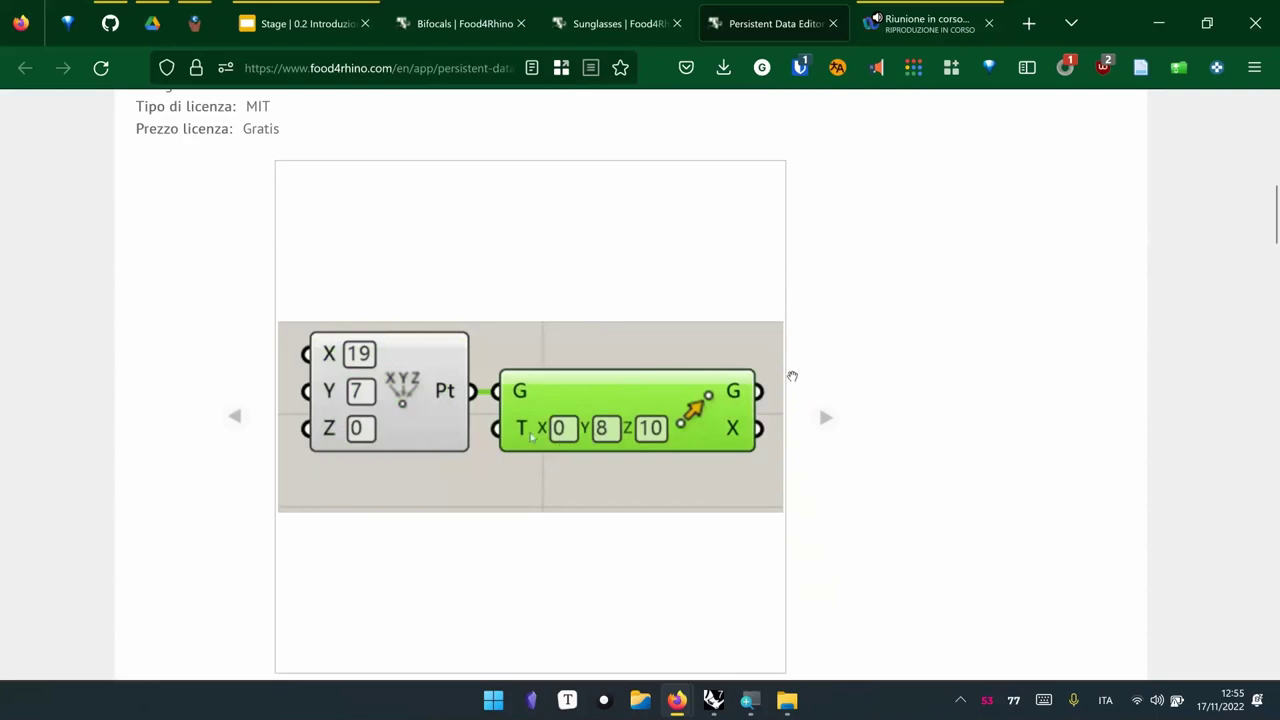
pyautogui.scroll(-5, 1071, 374)
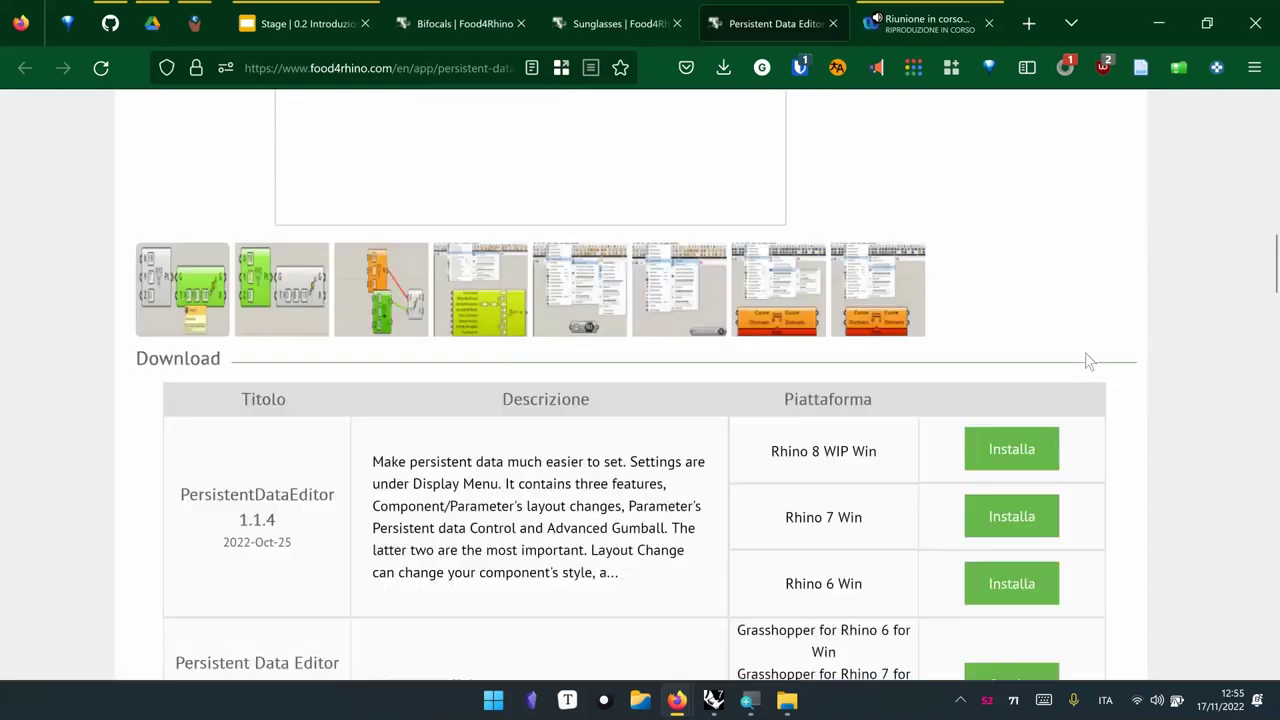
pyautogui.scroll(-3, 1068, 450)
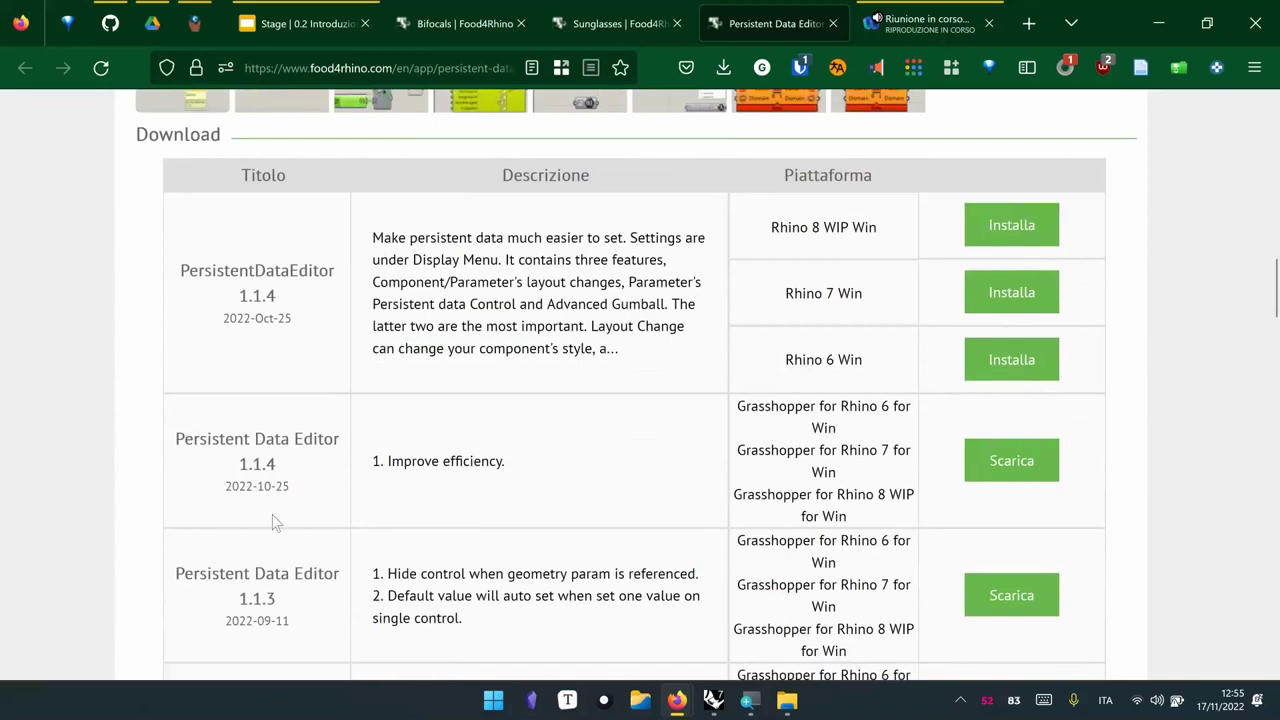
pyautogui.scroll(-5, 276, 522)
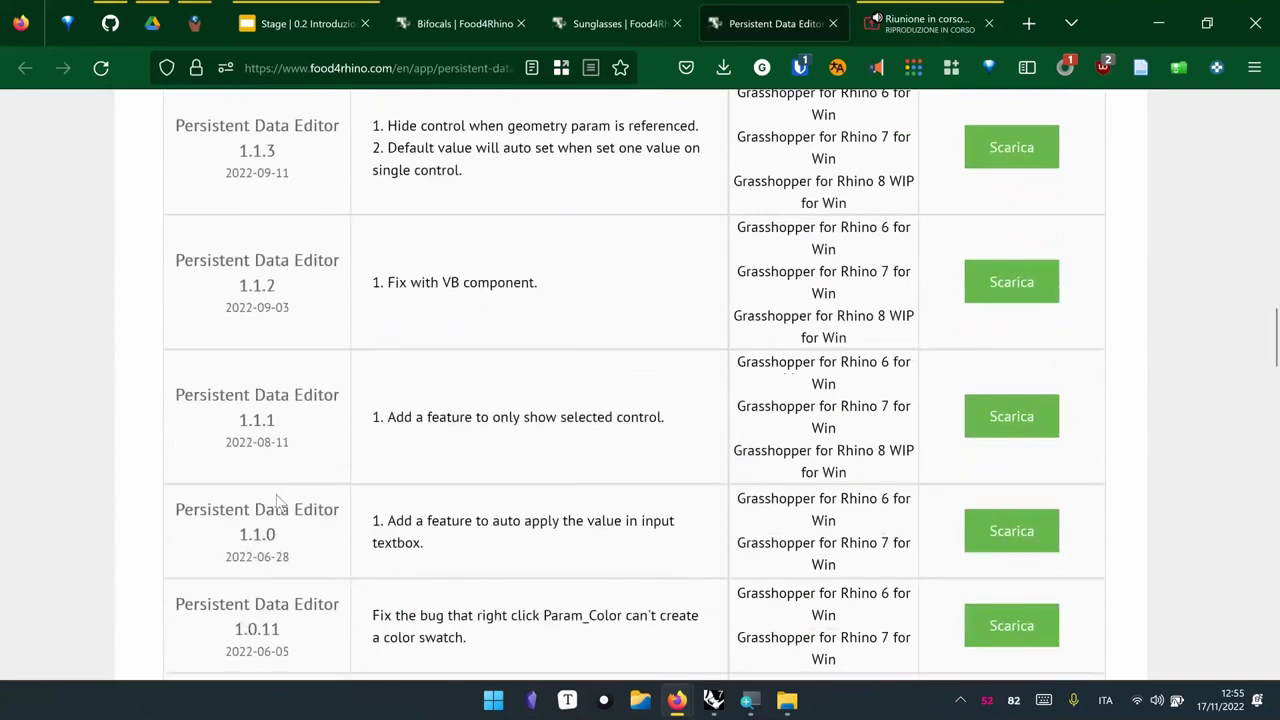
pyautogui.scroll(5, 280, 503)
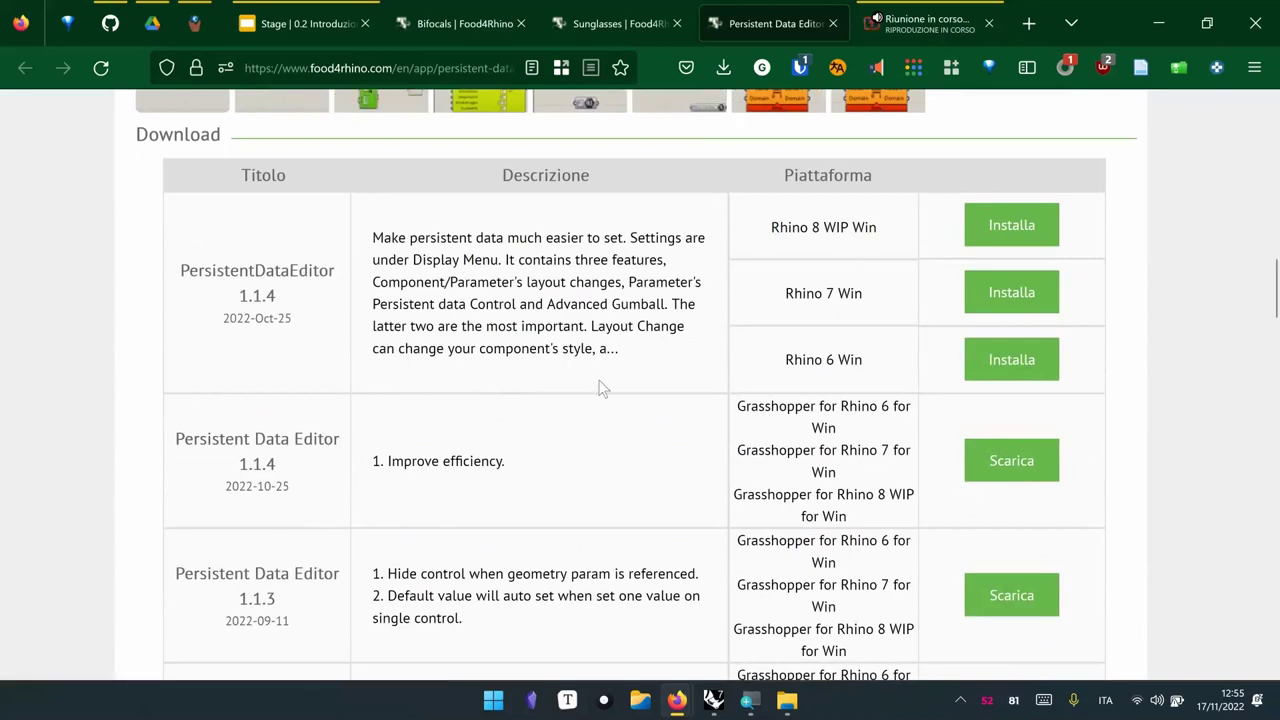
pyautogui.scroll(5, 585, 389)
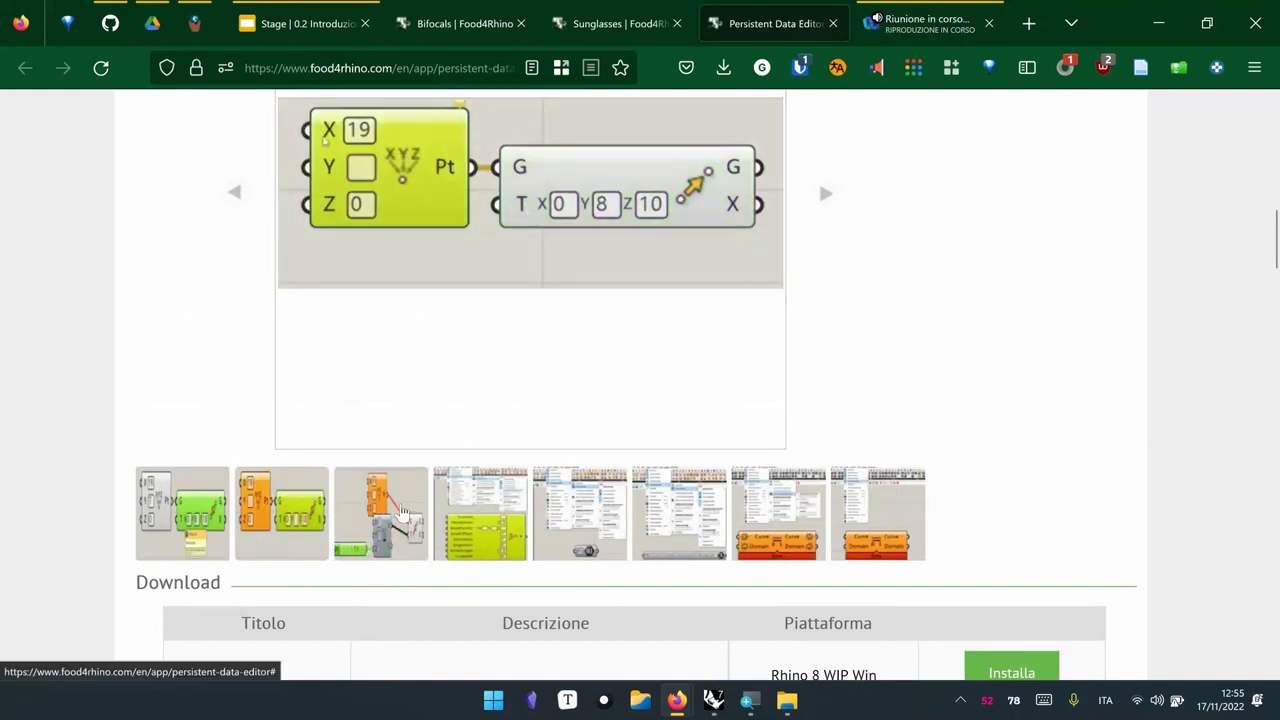
# Return to Grasshopper, search the components for "repl" and place a Replace Text component on the canvas
pyautogui.click(1156, 44)
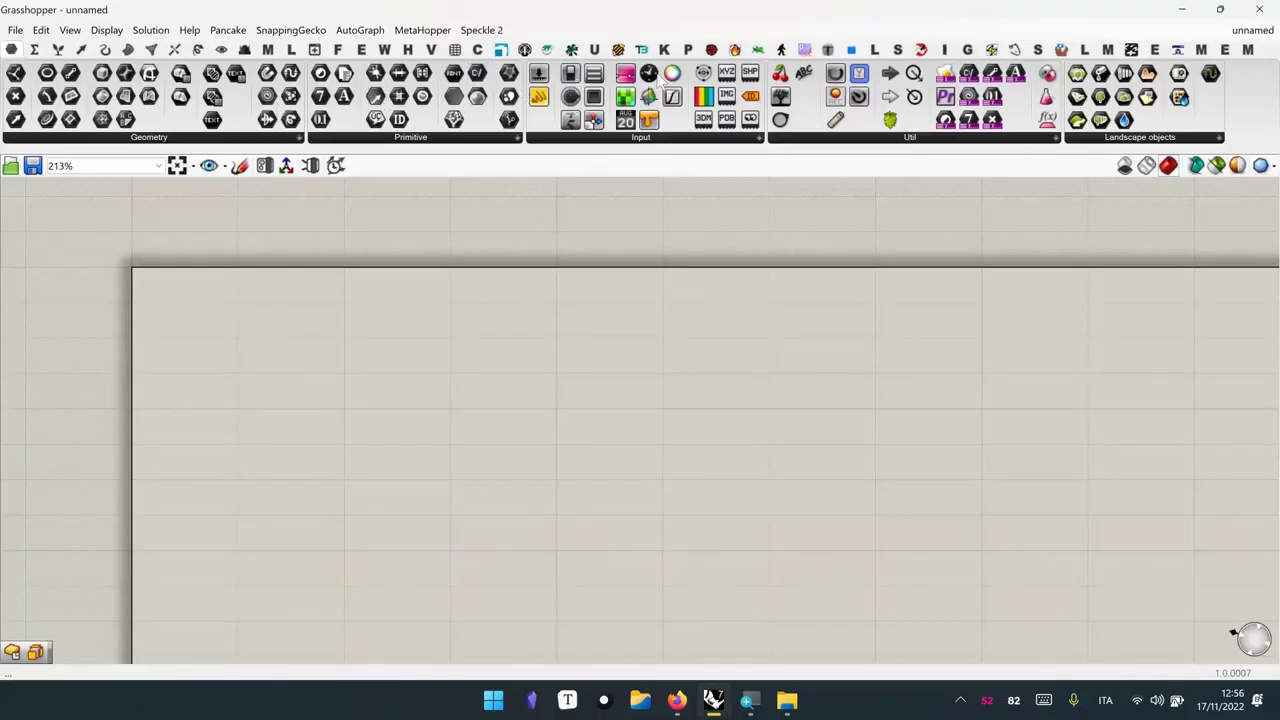
pyautogui.click(34, 49)
pyautogui.doubleClick(357, 376)
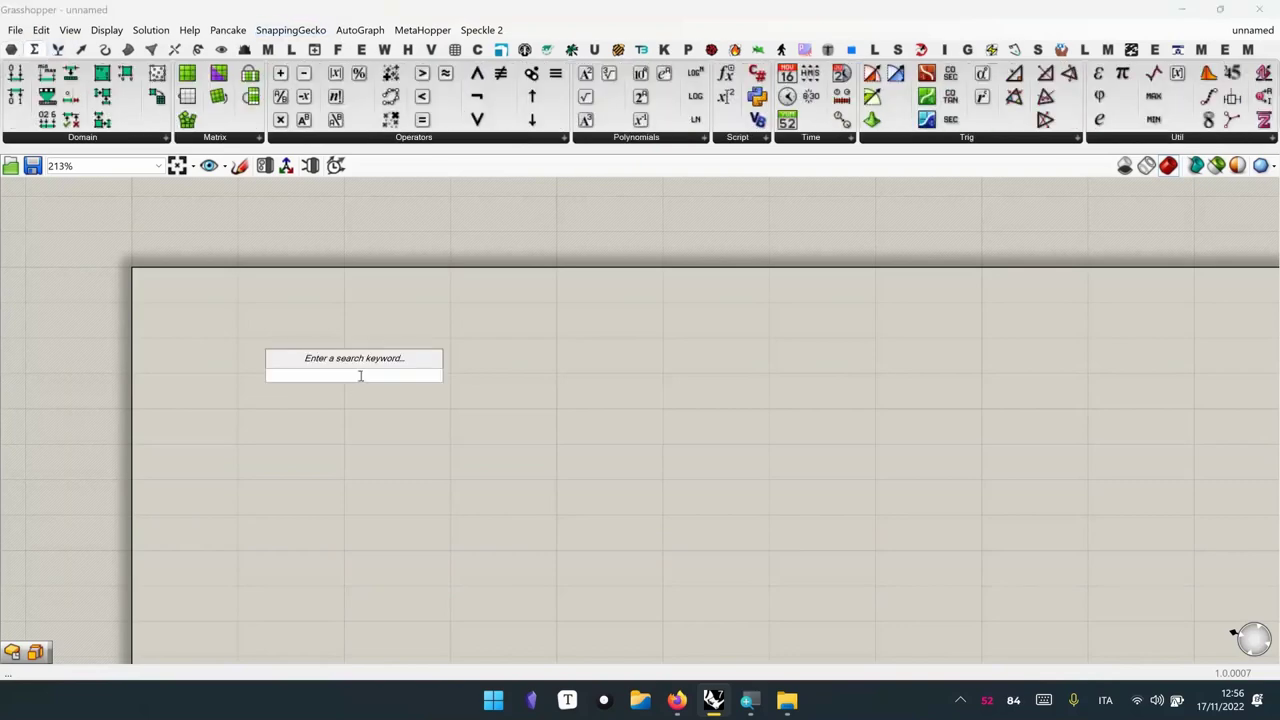
pyautogui.write('repl')
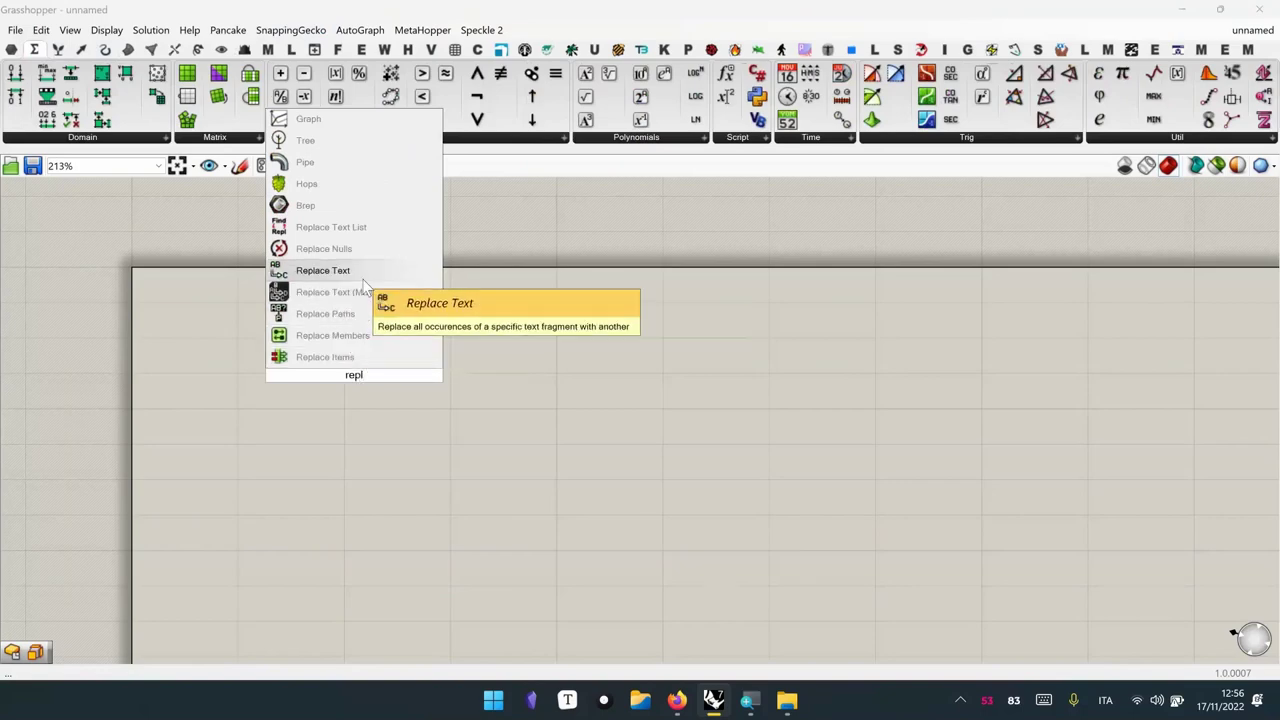
pyautogui.click(363, 281)
pyautogui.scroll(4, 240, 430)
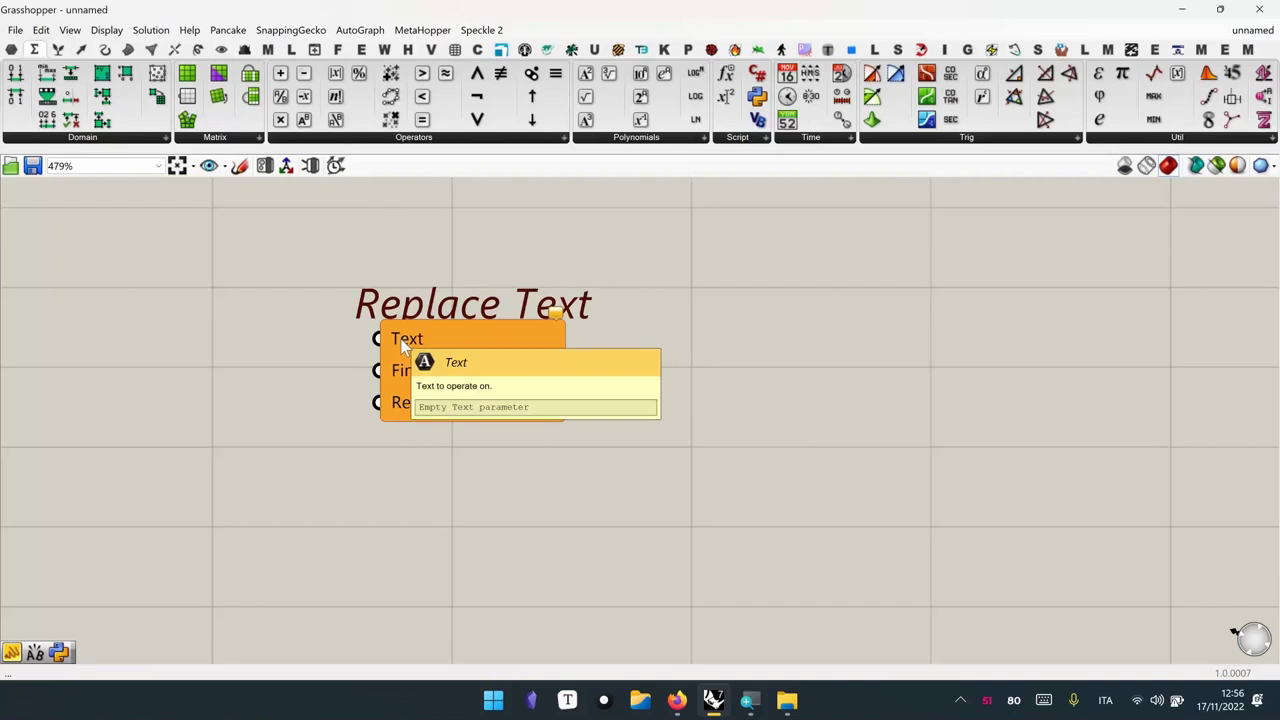
# Turn on Show Component's Param Icon in the Persistent Data Editor display settings for the Replace Text component's inputs and output
pyautogui.moveTo(421, 368)
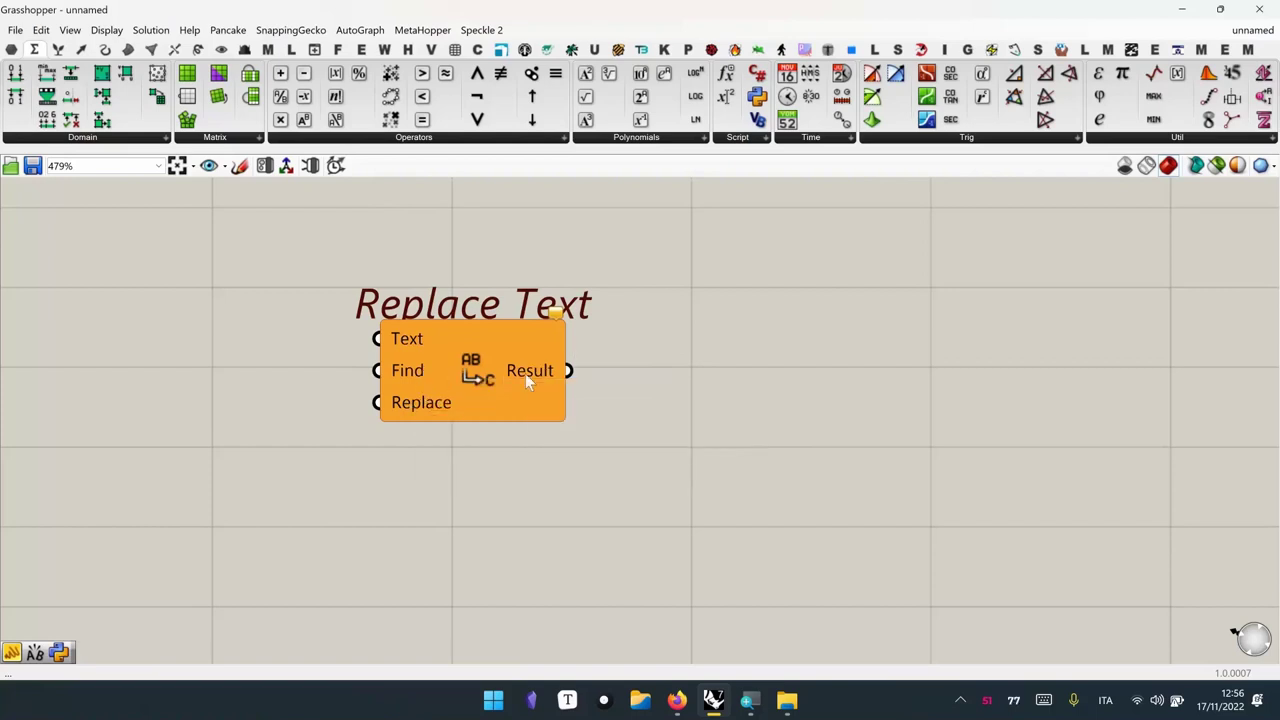
pyautogui.moveTo(525, 376)
pyautogui.click(107, 30)
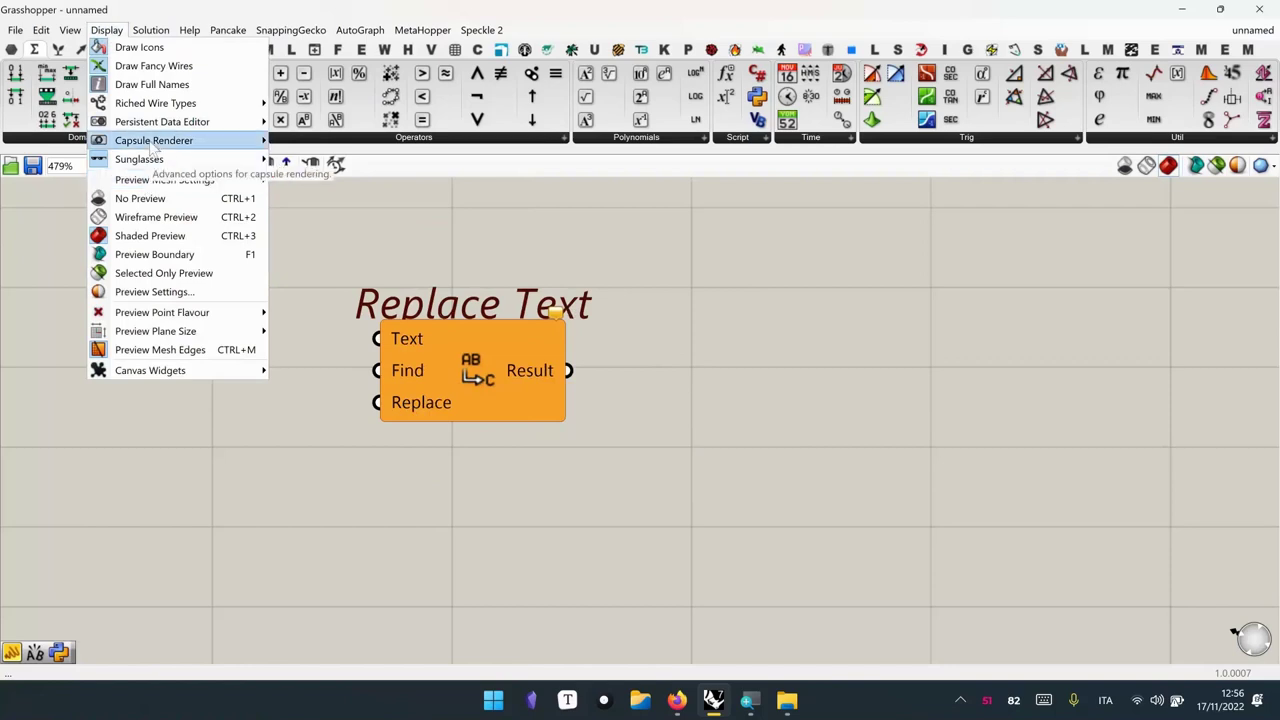
pyautogui.moveTo(165, 123)
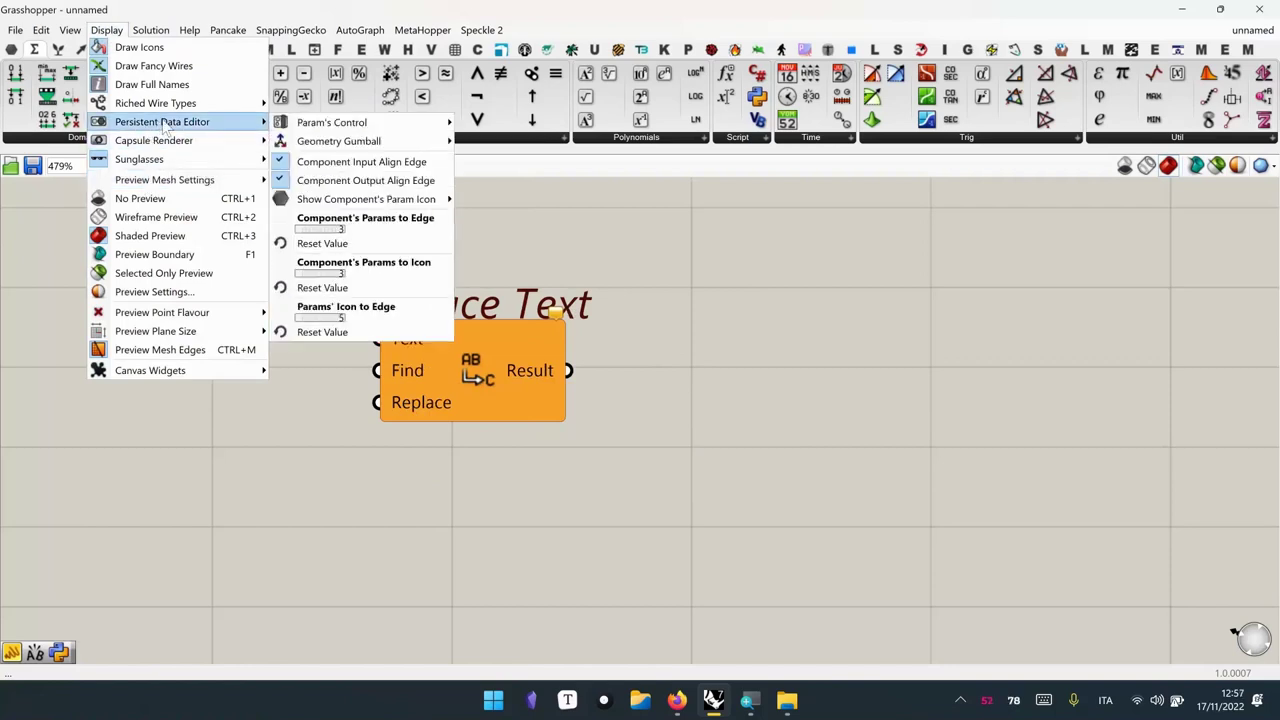
pyautogui.moveTo(330, 201)
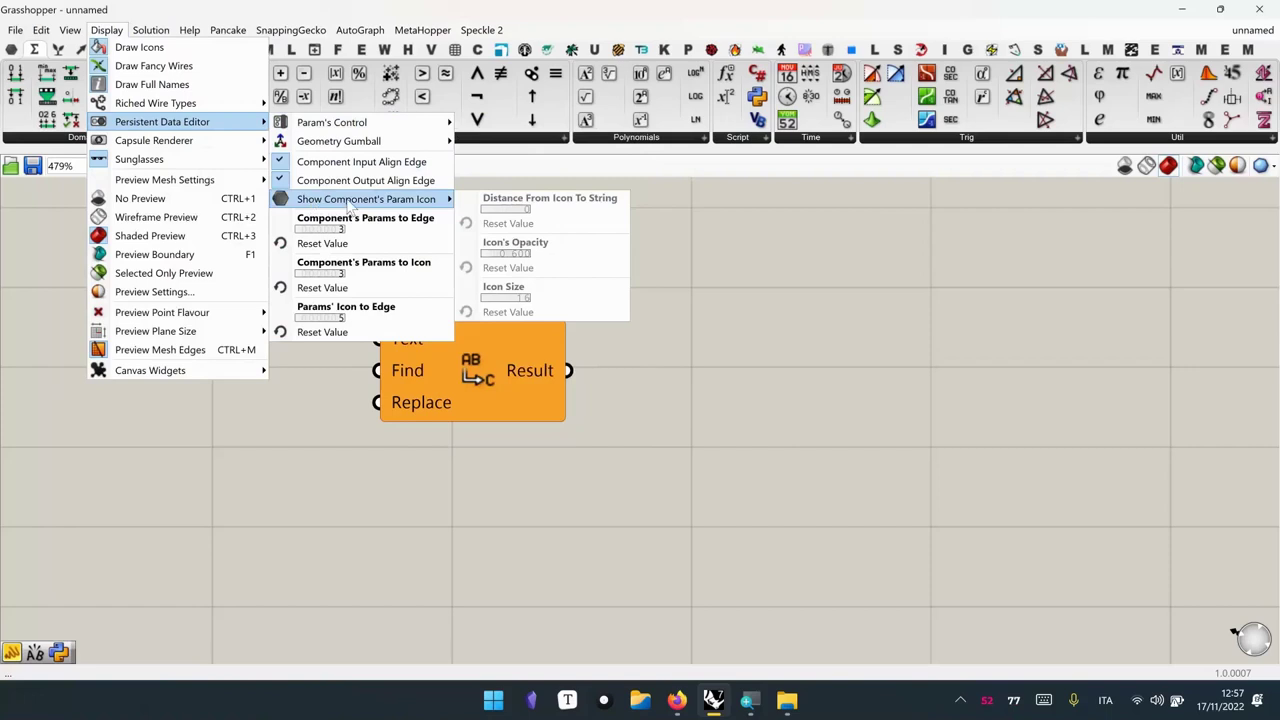
pyautogui.click(350, 200)
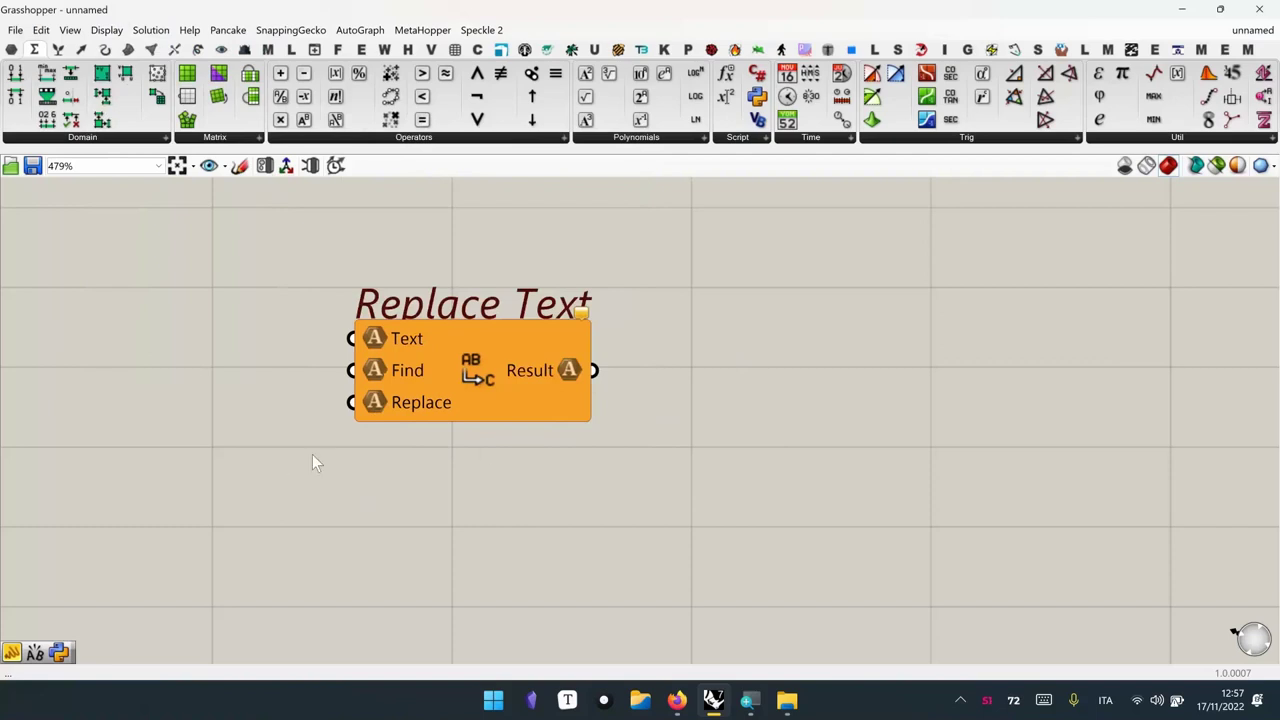
# Place a number slider set to 45 on the canvas beside the inputs of the Replace Text component
pyautogui.moveTo(617, 450); pyautogui.dragTo(546, 449, button='right')
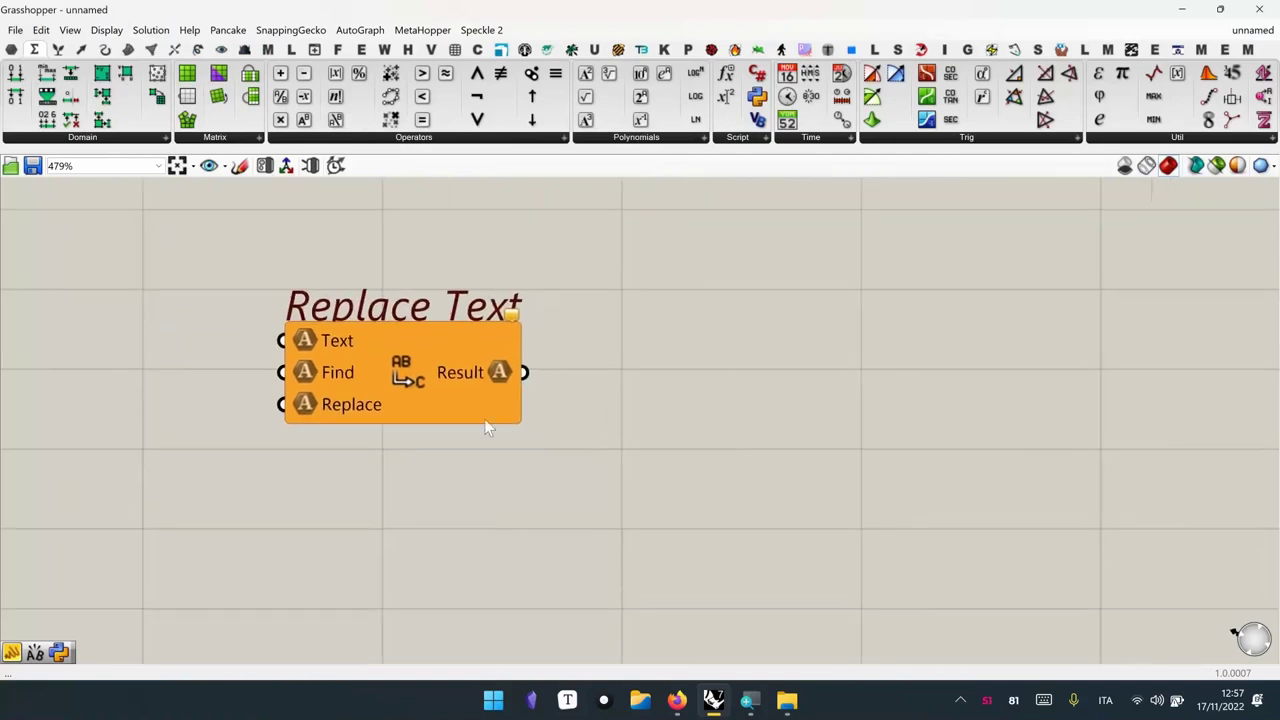
pyautogui.moveTo(200, 449); pyautogui.dragTo(609, 453, button='right')
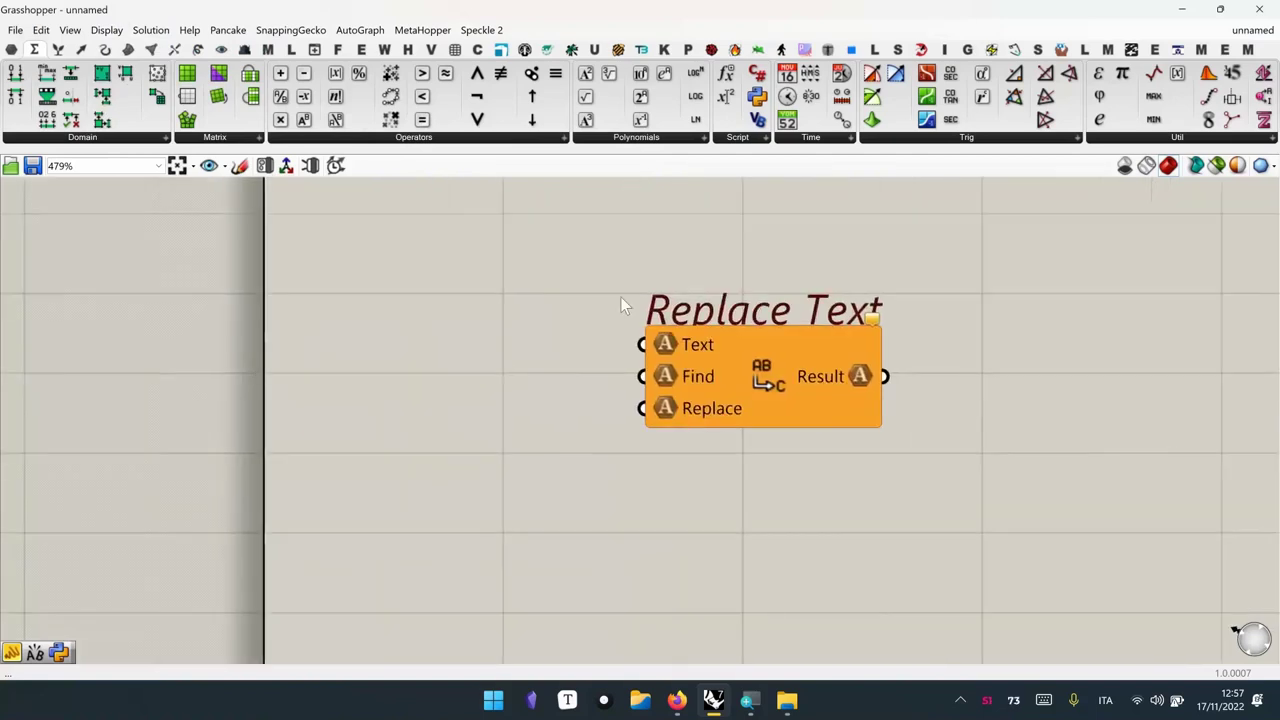
pyautogui.doubleClick(341, 391)
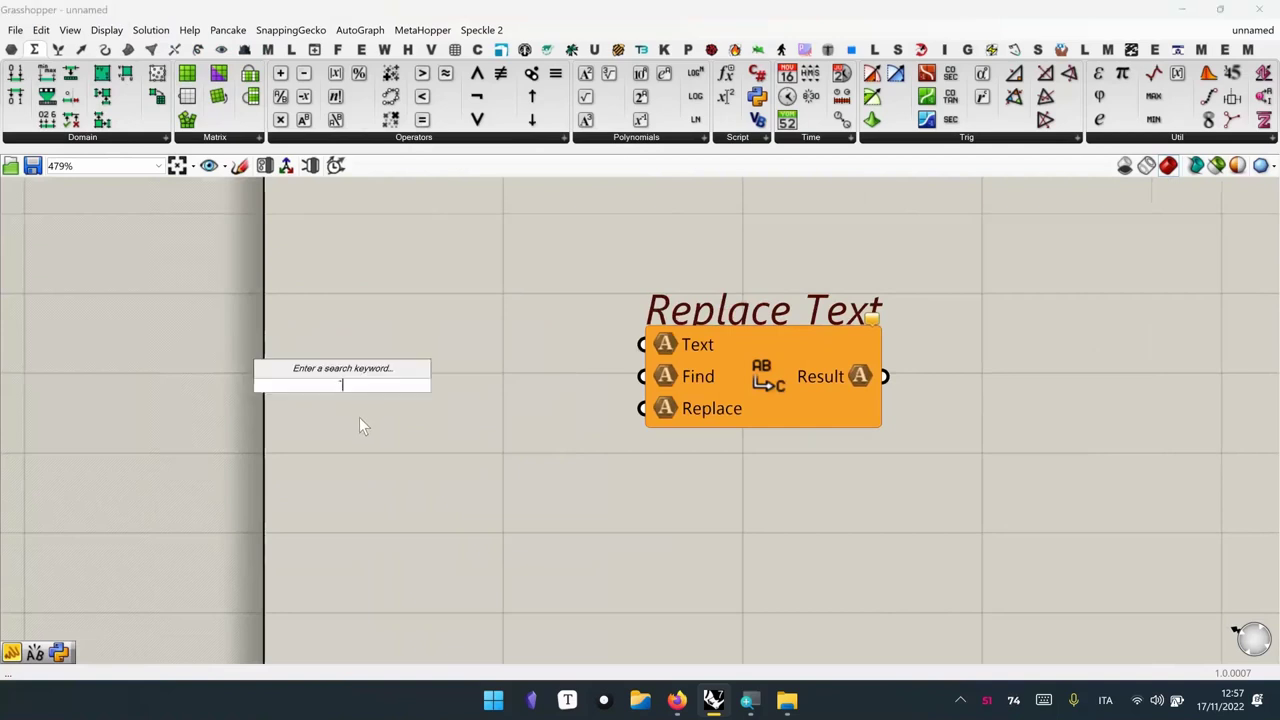
pyautogui.write('45')
pyautogui.press('Return')
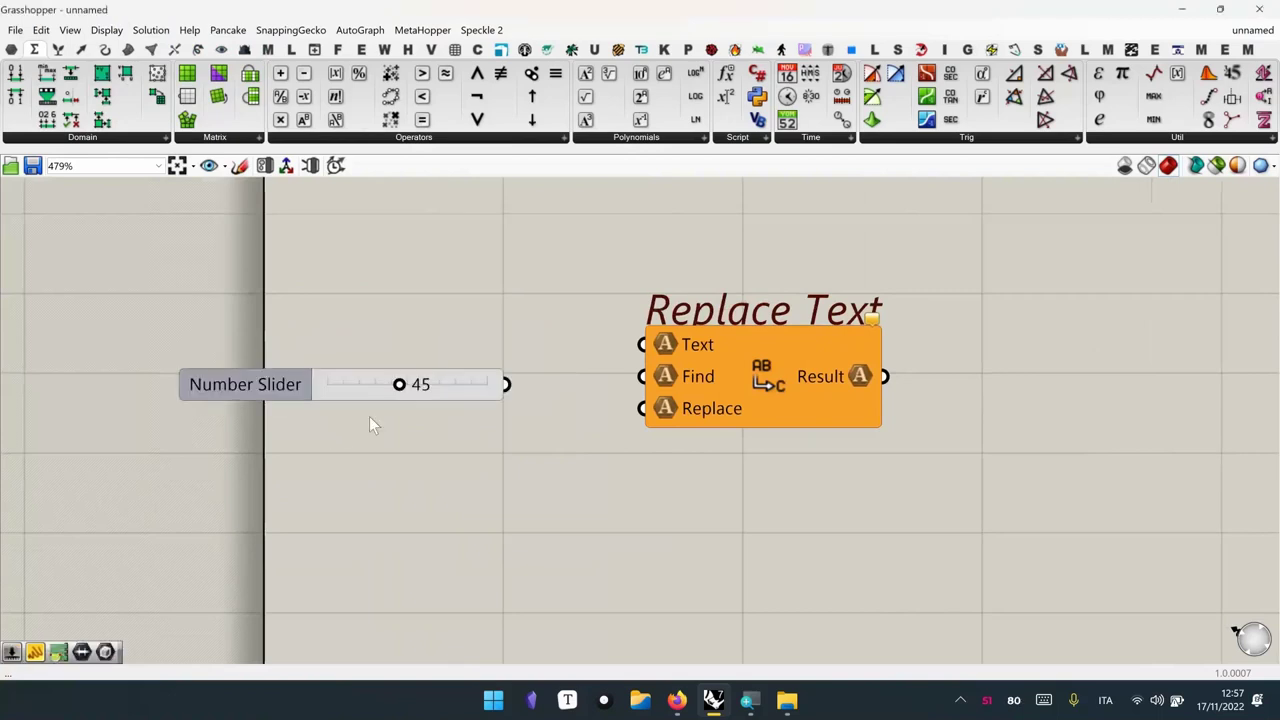
# Try connecting the number slider to the Text input of Replace Text and undo the connection
pyautogui.scroll(1, 440, 390)
pyautogui.moveTo(523, 398); pyautogui.dragTo(682, 351)
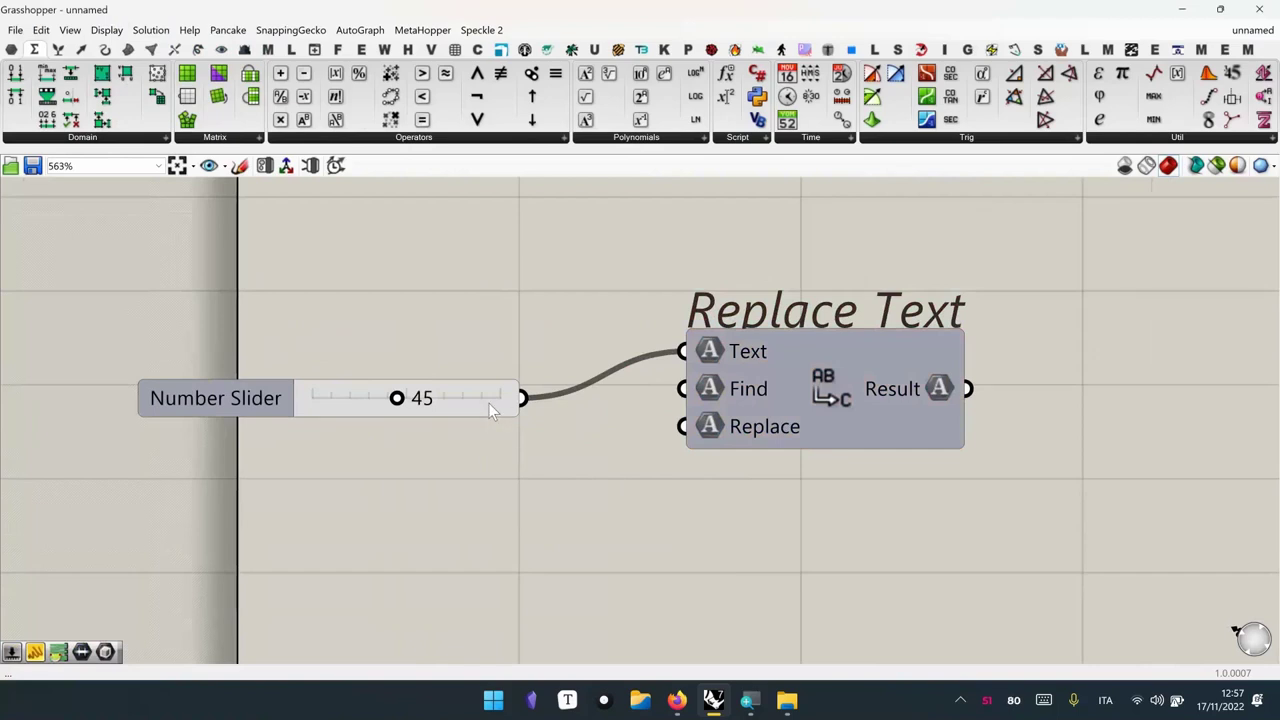
pyautogui.hotkey('ctrl', 'z')
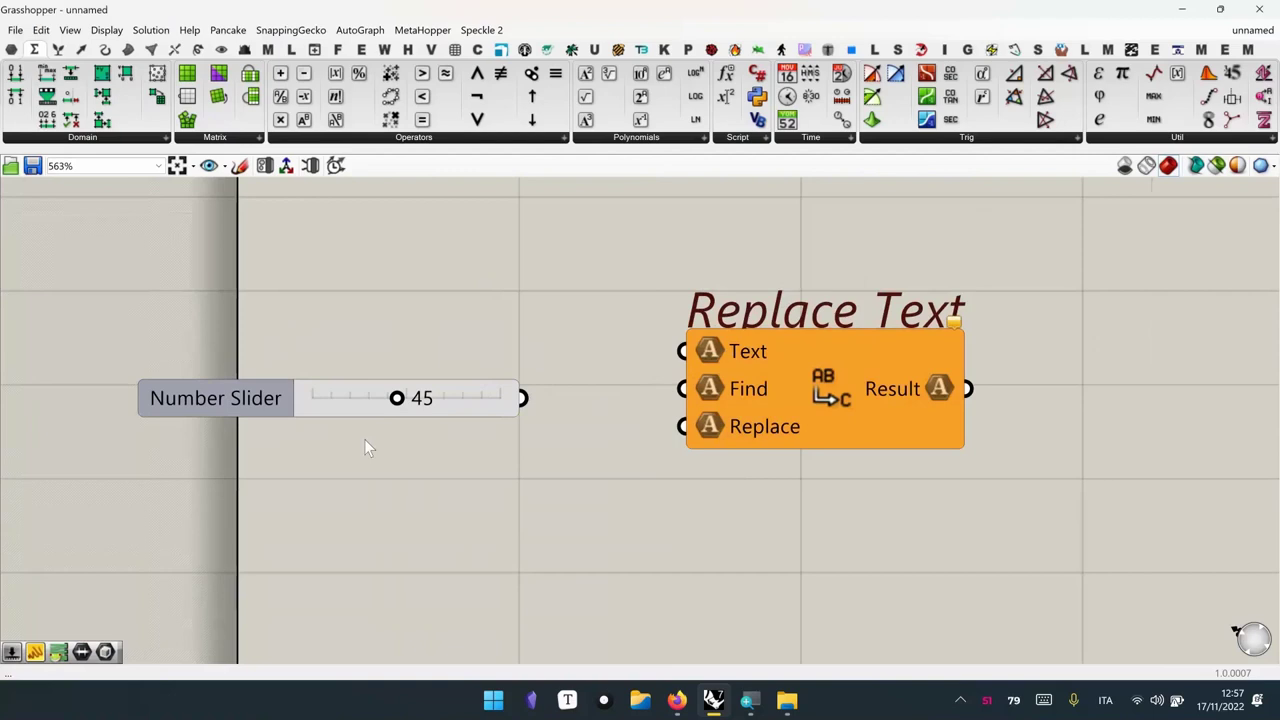
pyautogui.moveTo(900, 266); pyautogui.dragTo(417, 493)
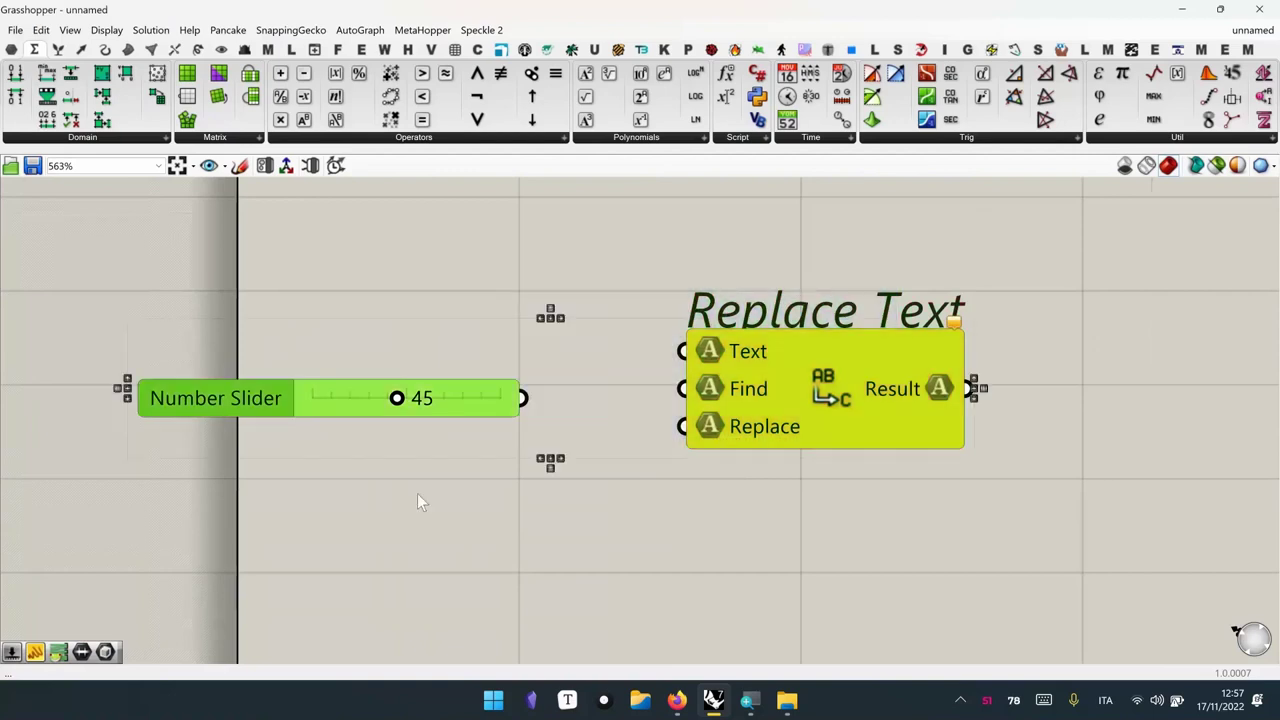
pyautogui.scroll(-3, 636, 435)
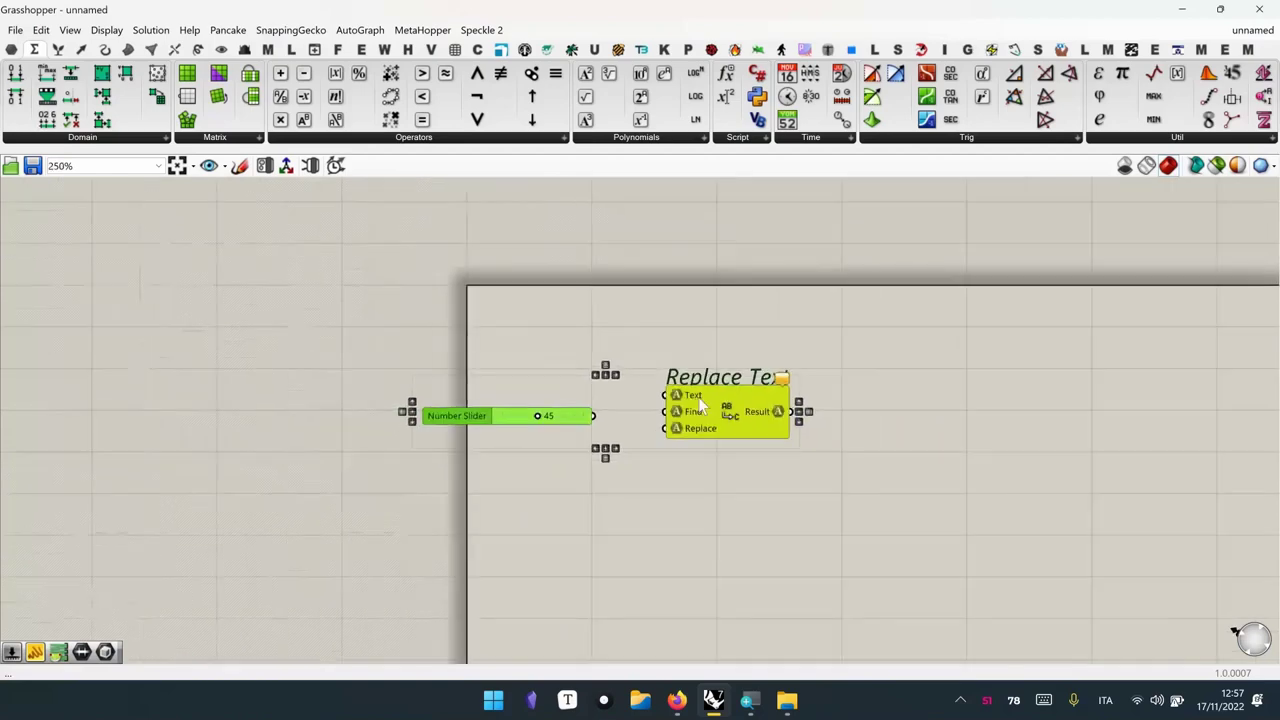
pyautogui.click(664, 314)
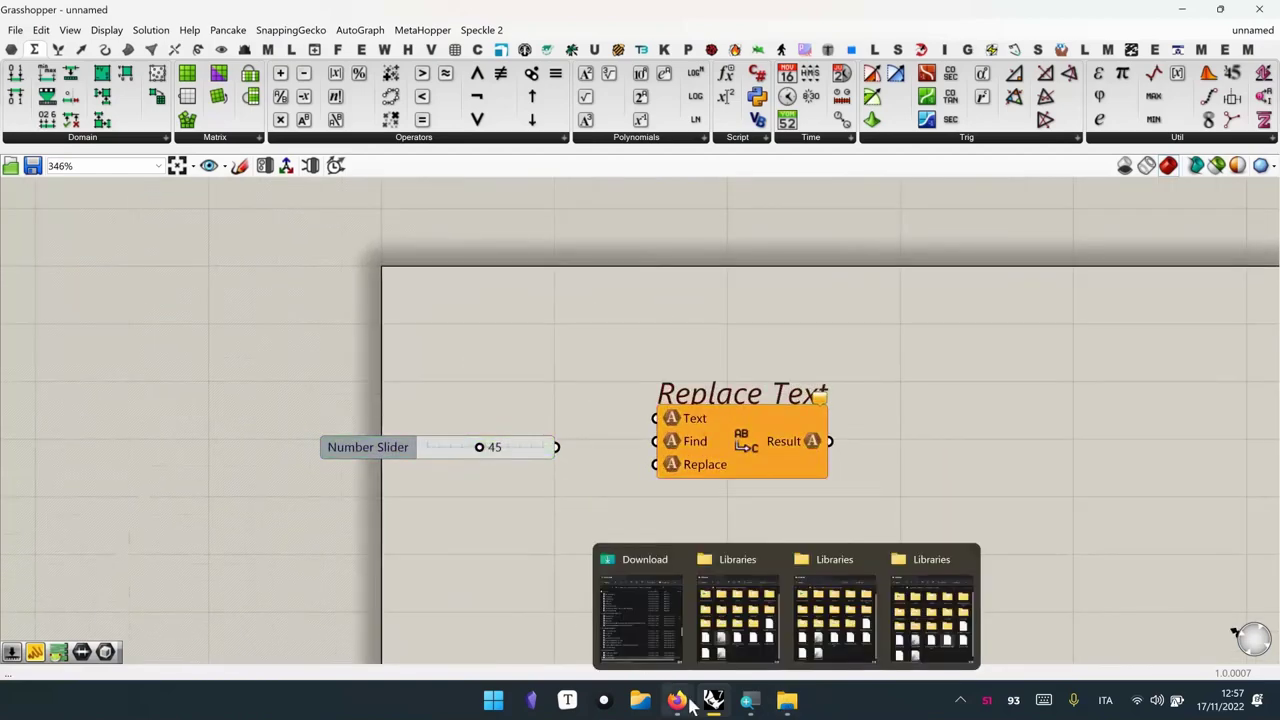
# Switch to Firefox and download the Persistent Data Editor 1.1.4 file for Grasshopper from its food4Rhino page
pyautogui.moveTo(698, 702)
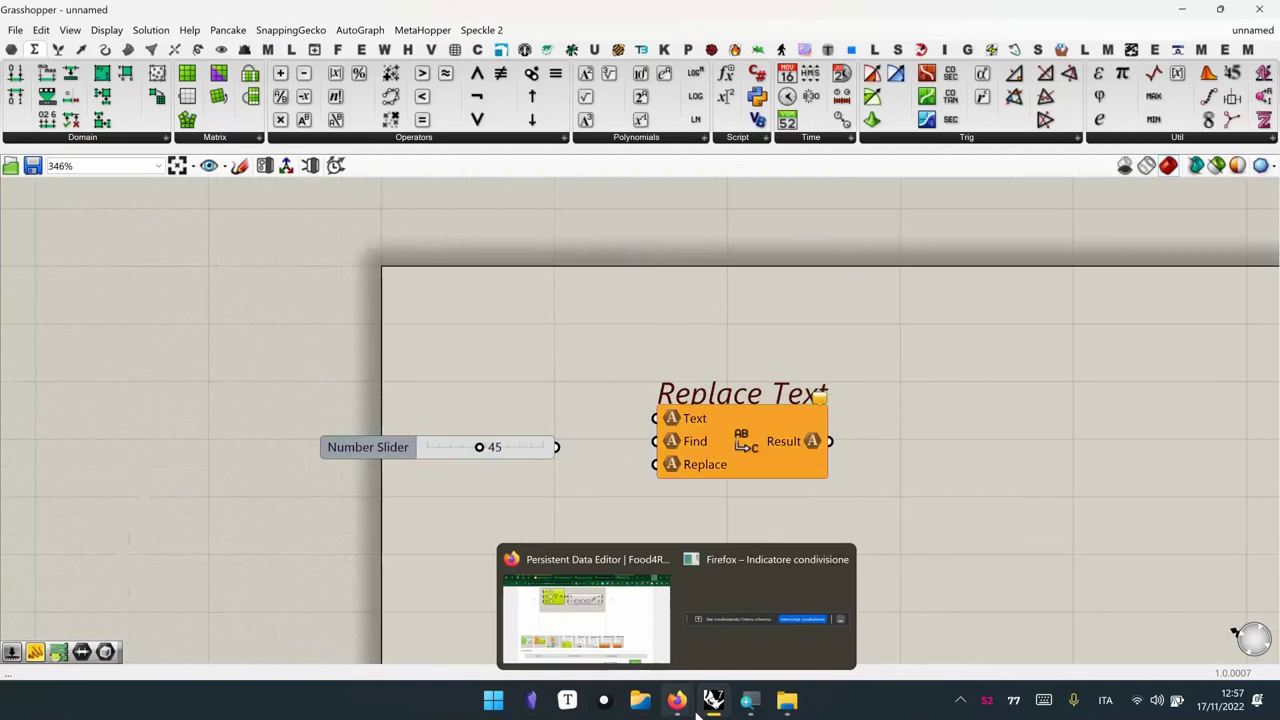
pyautogui.click(614, 641)
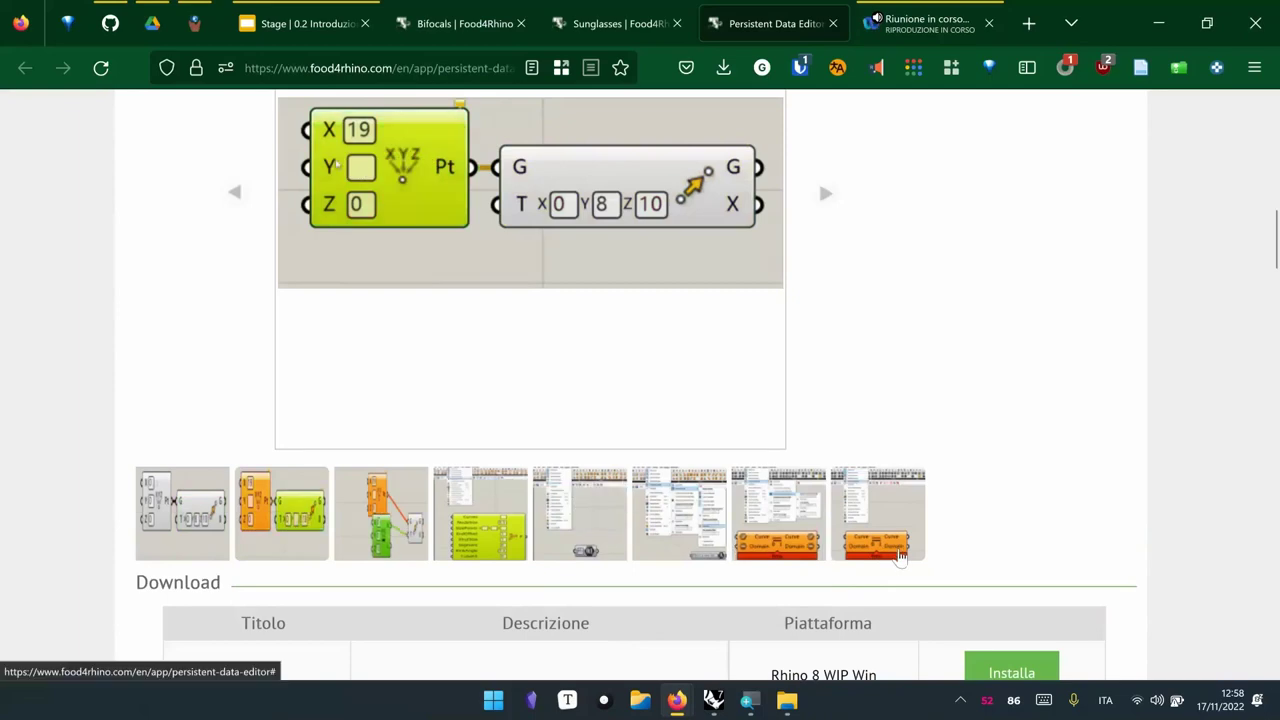
pyautogui.scroll(10, 868, 482)
pyautogui.scroll(-15, 868, 482)
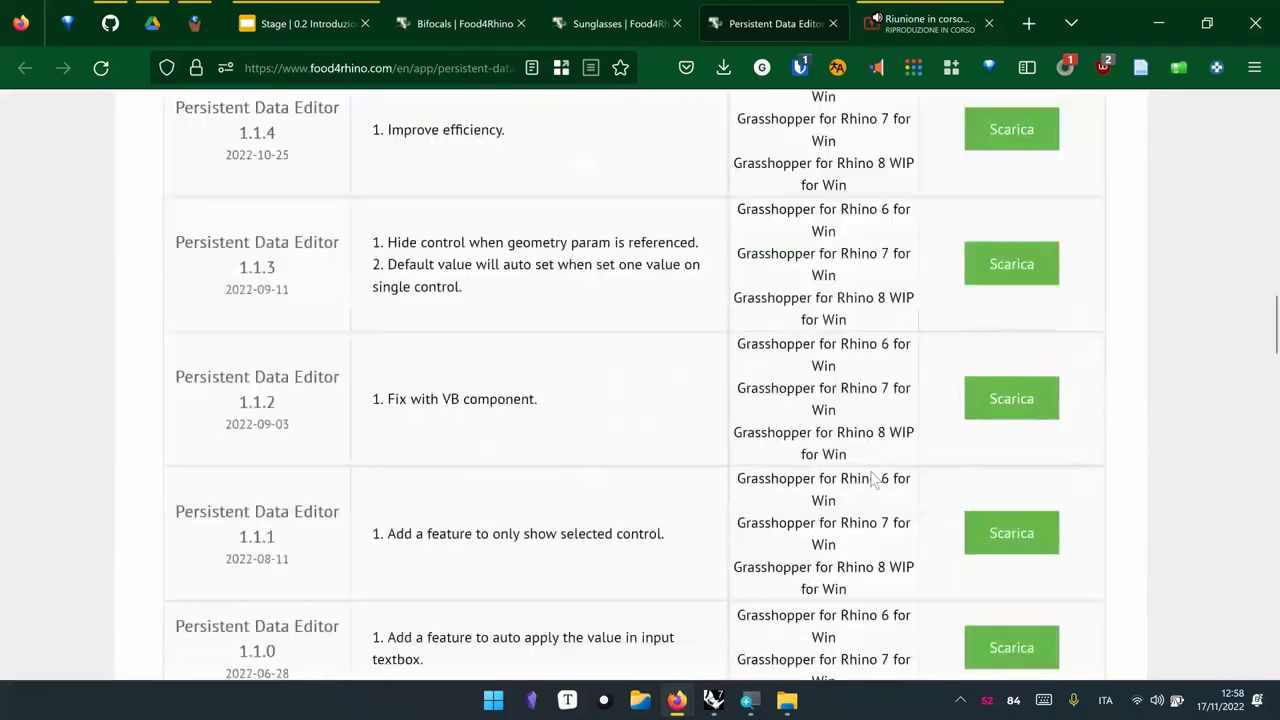
pyautogui.scroll(3, 1050, 462)
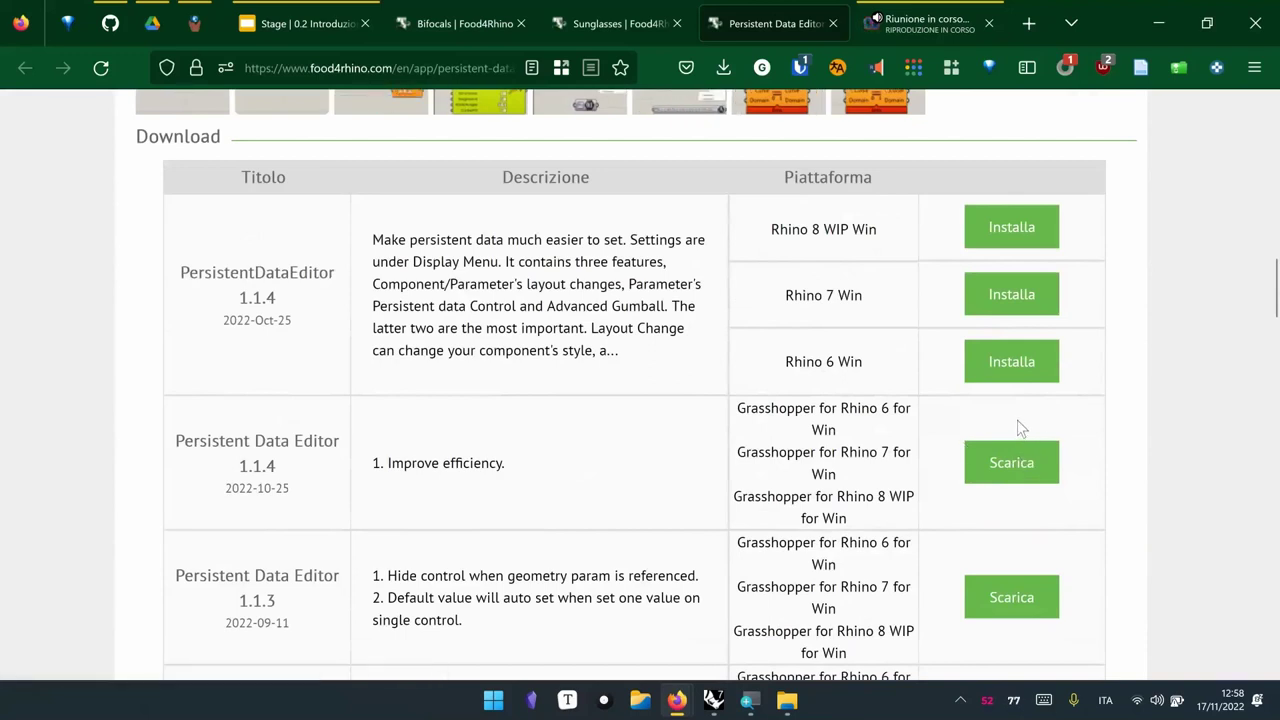
pyautogui.click(1012, 459)
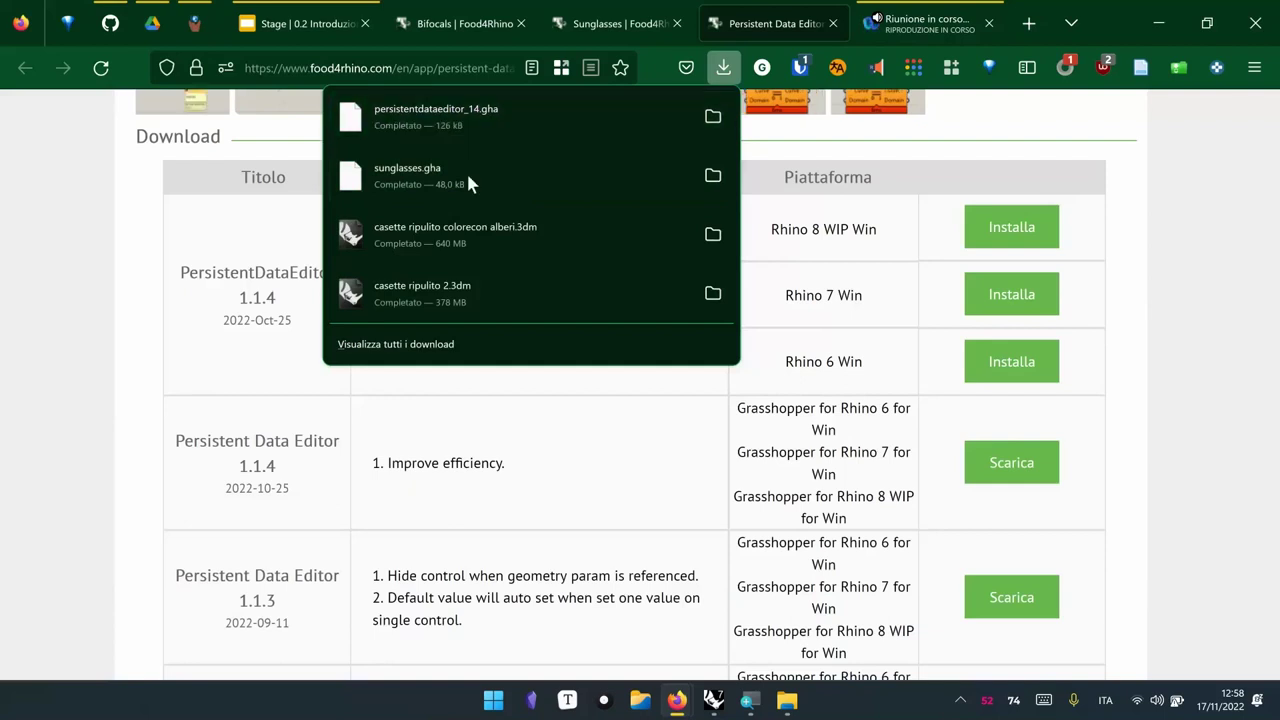
pyautogui.click(269, 277)
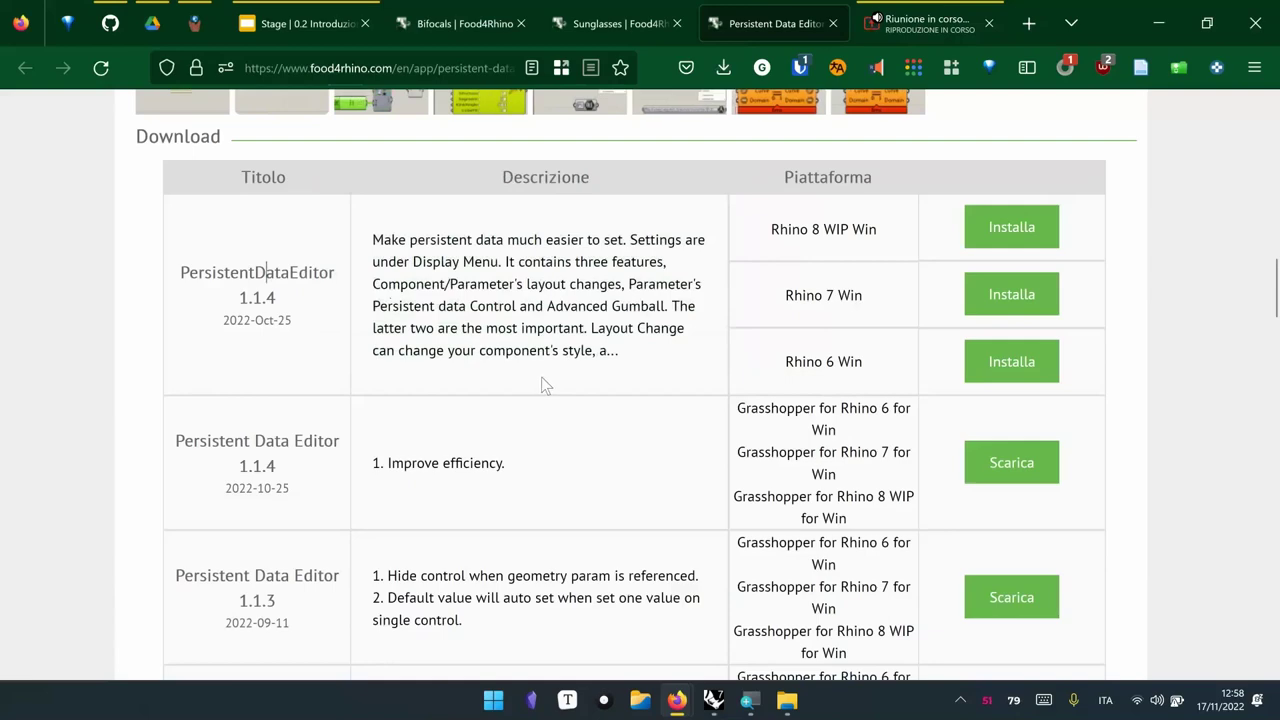
# Examine the earlier Persistent Data Editor releases and the plug-in's title and description at the start of the page
pyautogui.scroll(-2, 858, 453)
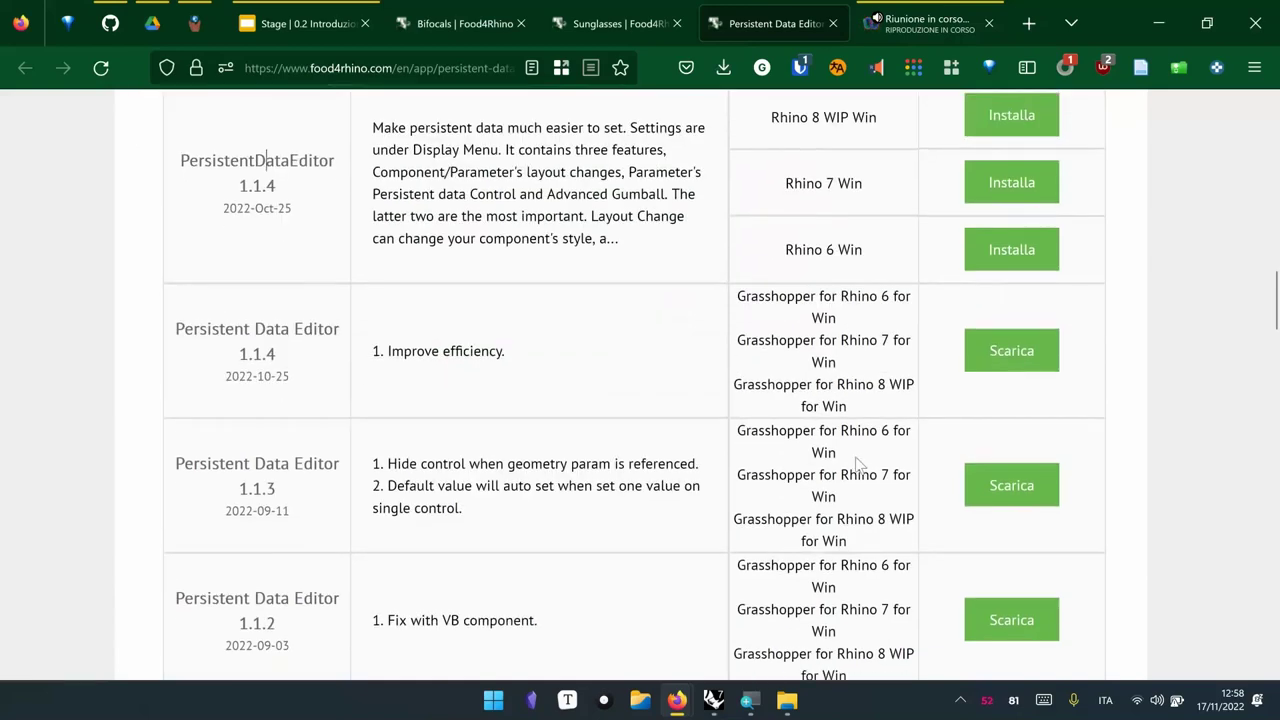
pyautogui.scroll(-4, 866, 530)
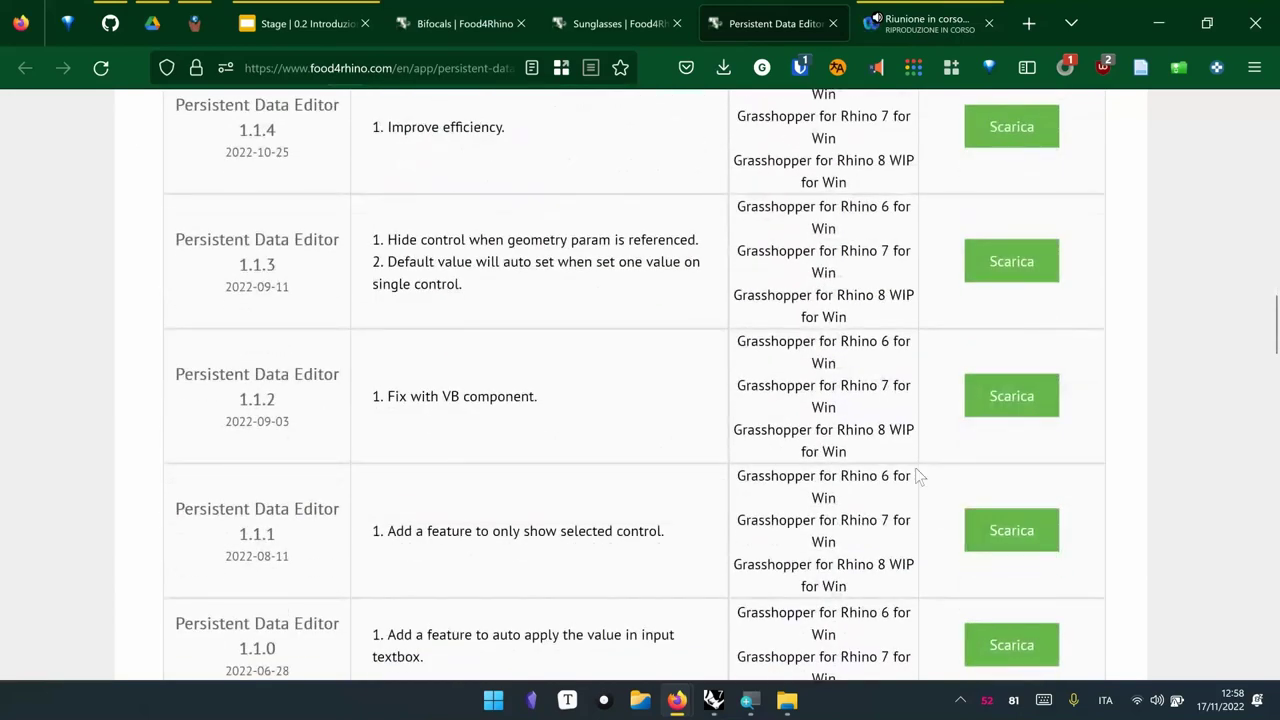
pyautogui.scroll(15, 903, 457)
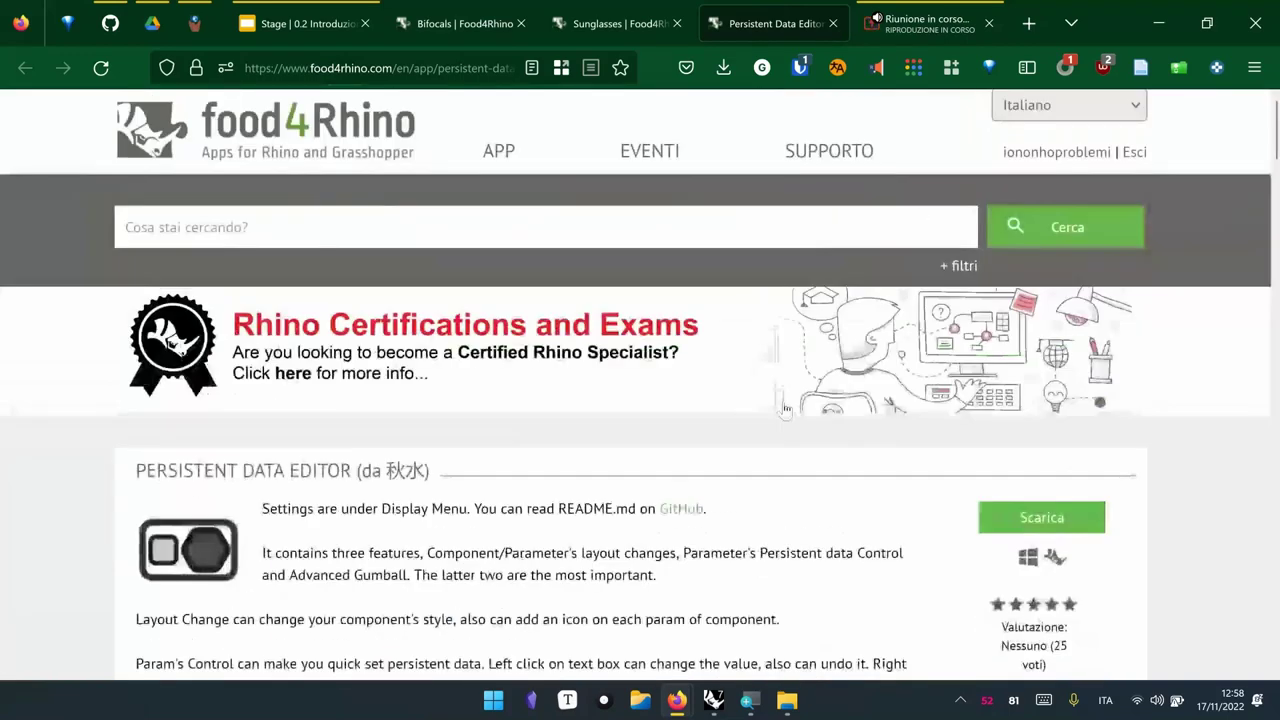
pyautogui.moveTo(138, 484); pyautogui.dragTo(355, 484)
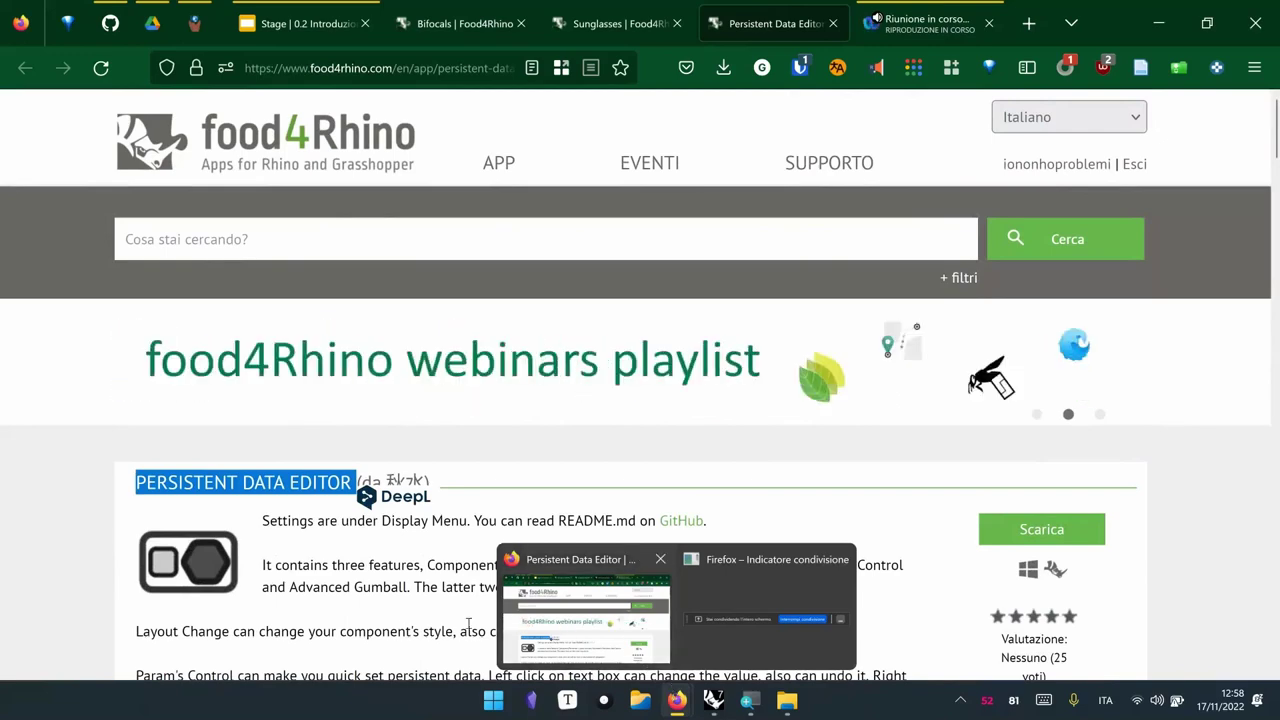
pyautogui.click(402, 592)
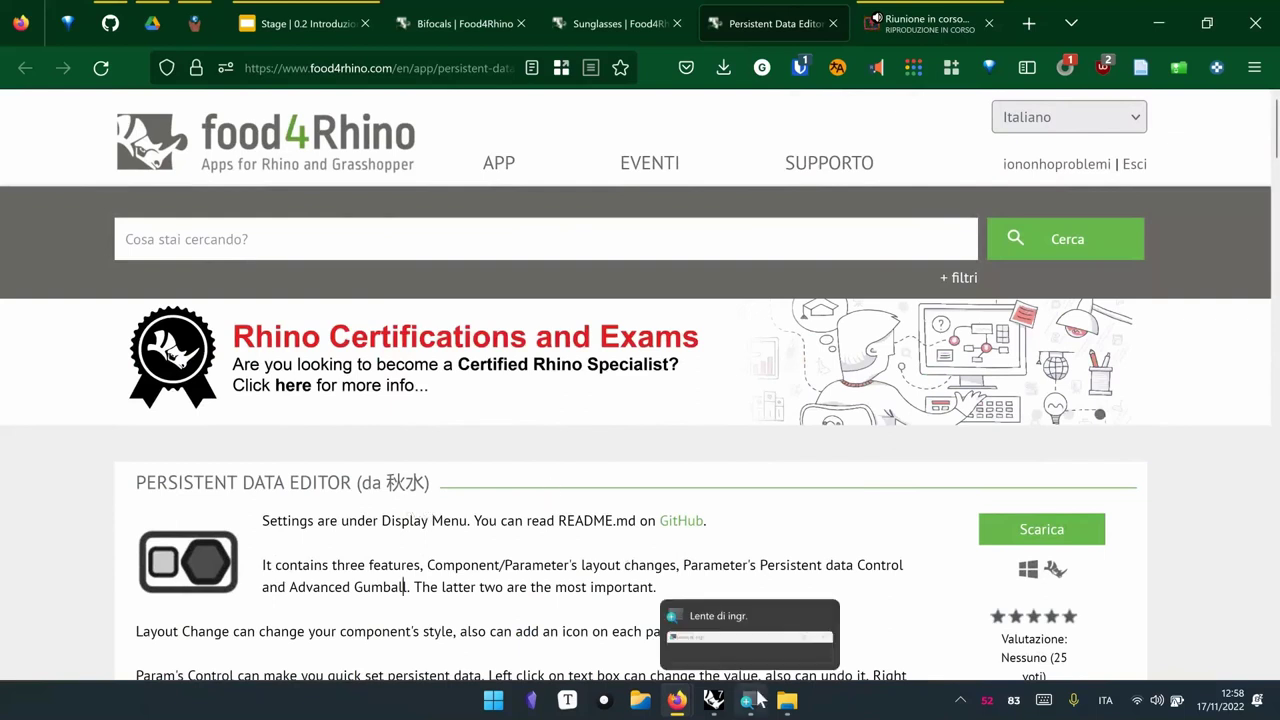
# Return to Grasshopper and open the Persistent Data Editor display options for Show Component's Param Icon
pyautogui.click(713, 702)
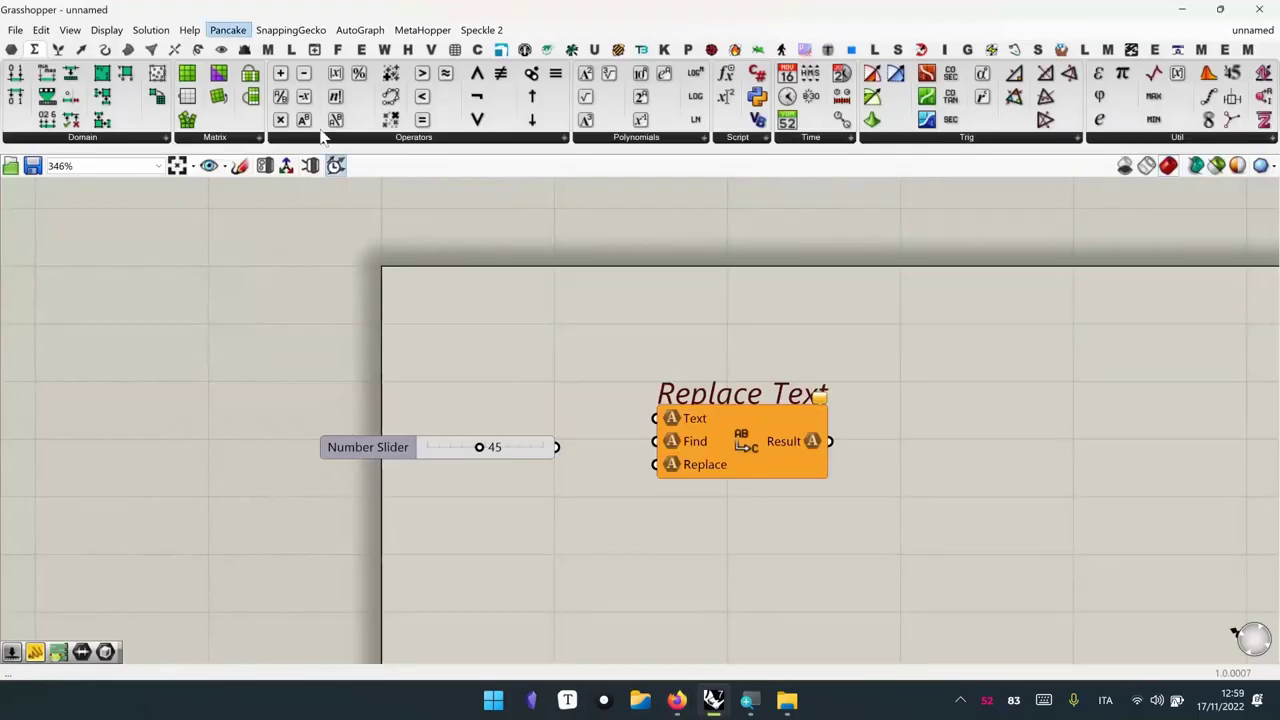
pyautogui.click(107, 30)
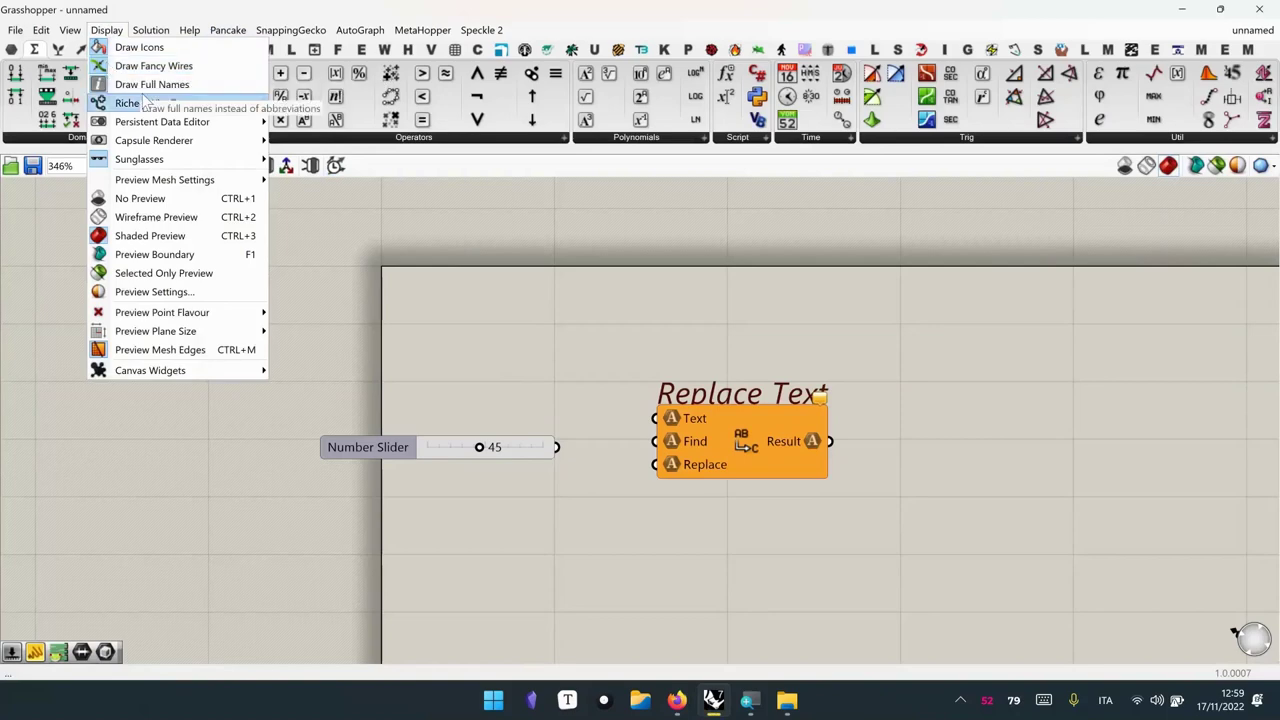
pyautogui.moveTo(200, 122)
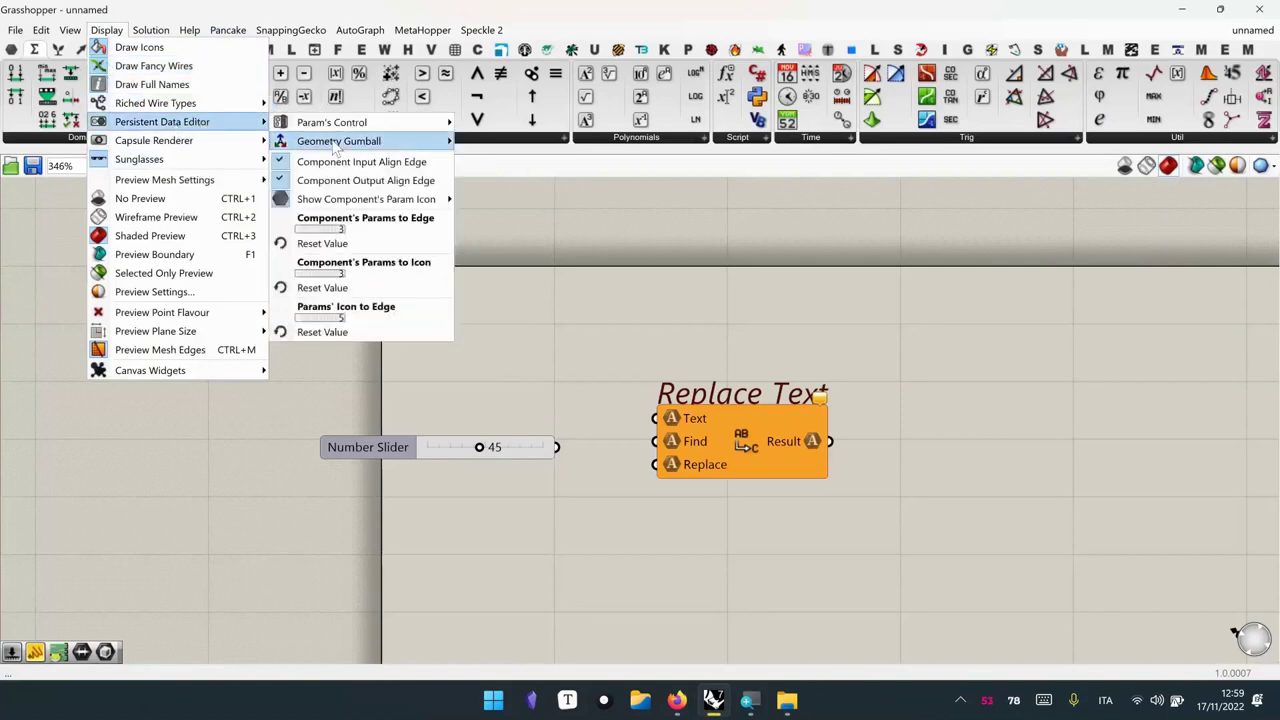
pyautogui.moveTo(317, 204)
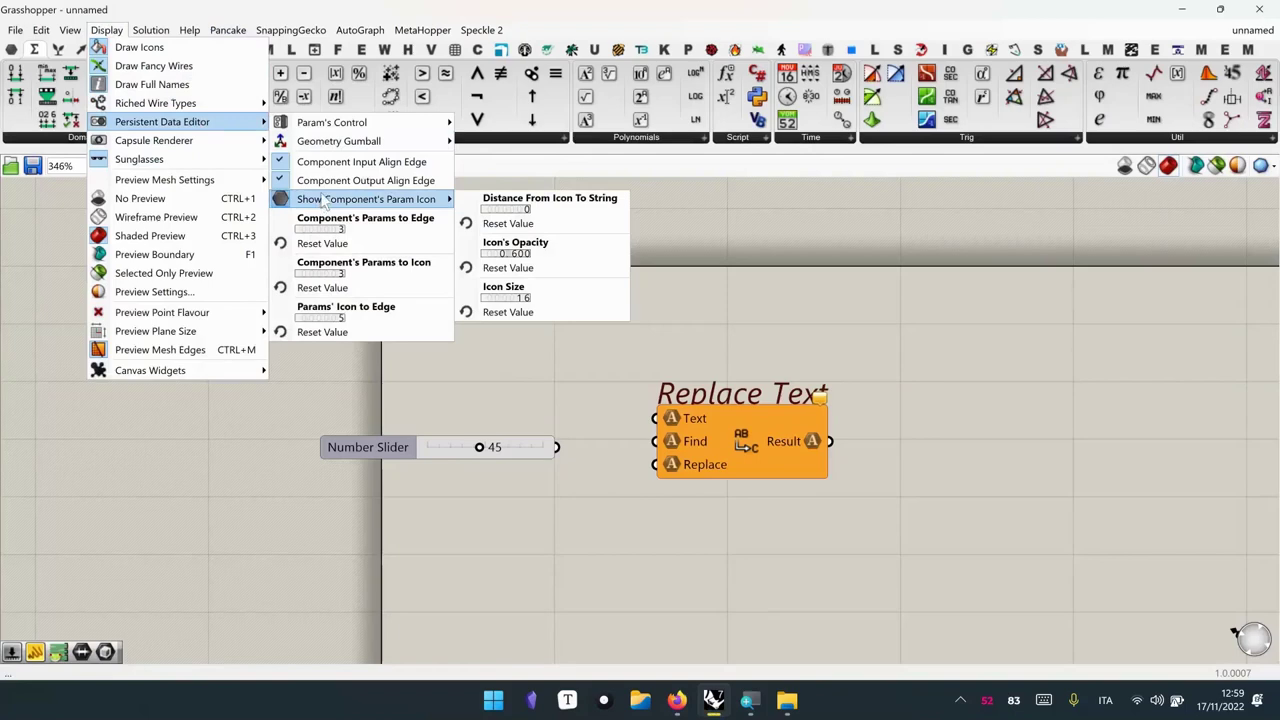